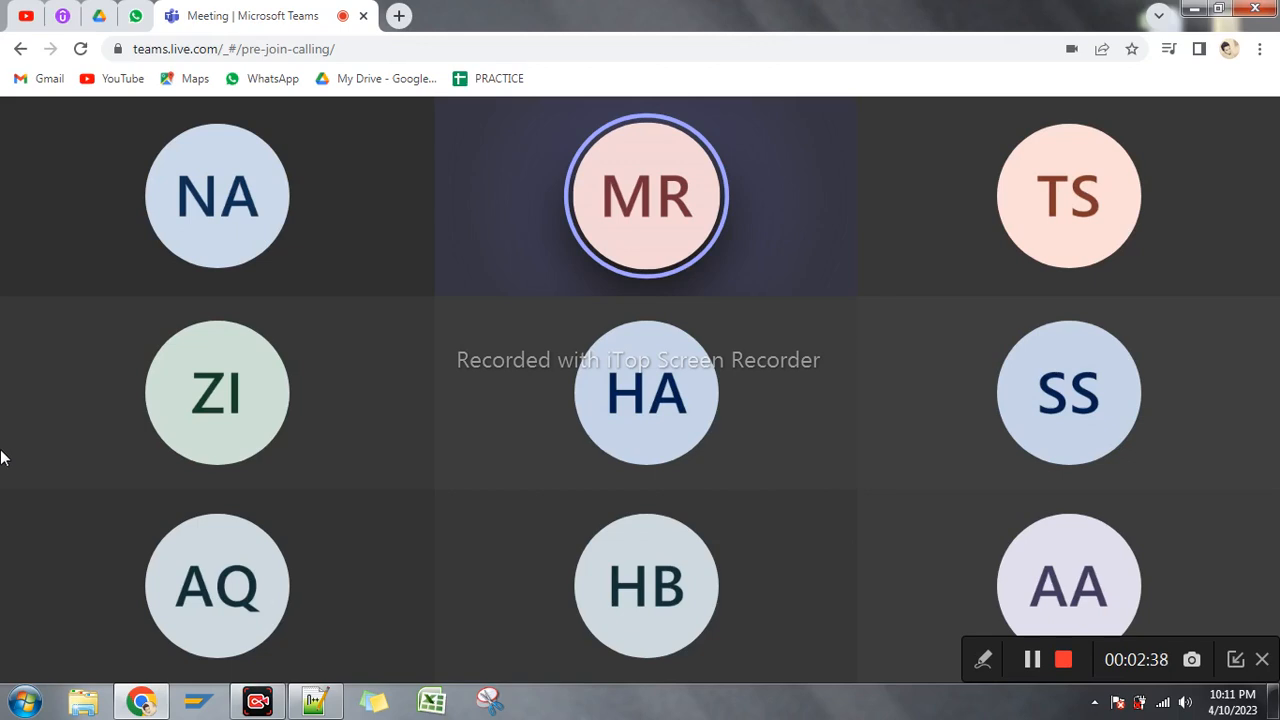
# Step: Show the Teams meeting in full screen
pyautogui.moveTo(393, 437)
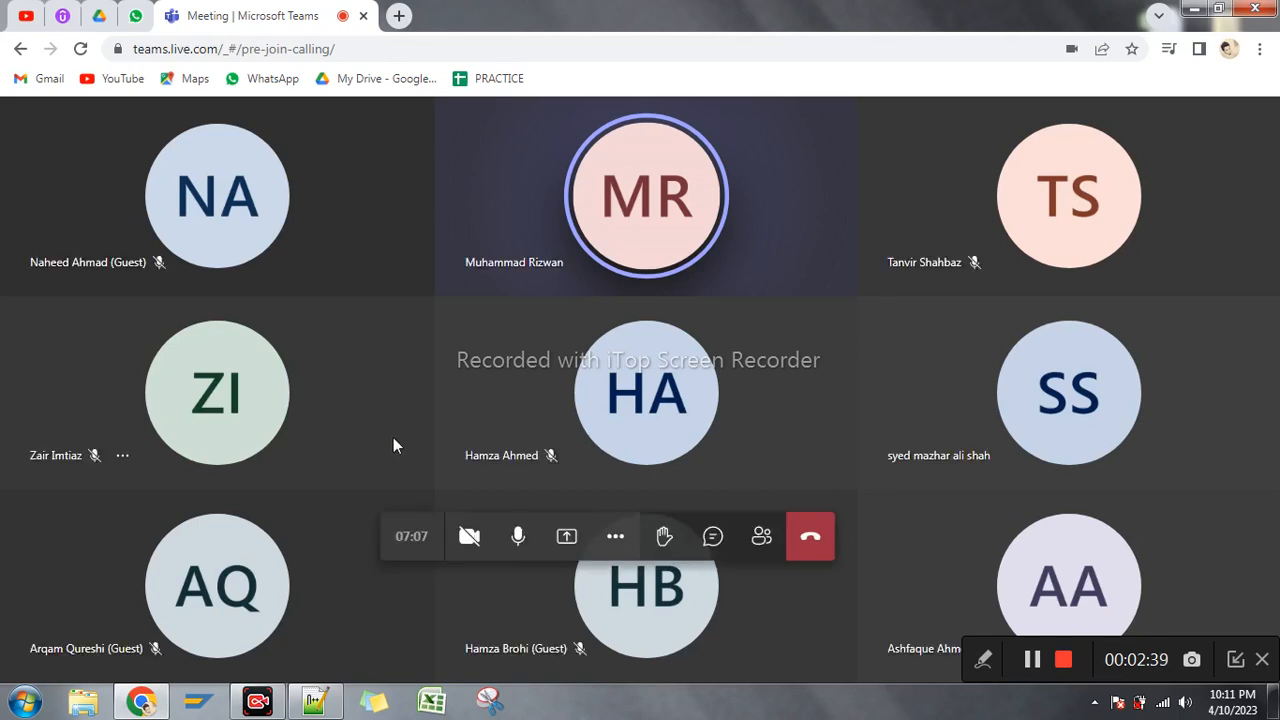
pyautogui.click(615, 537)
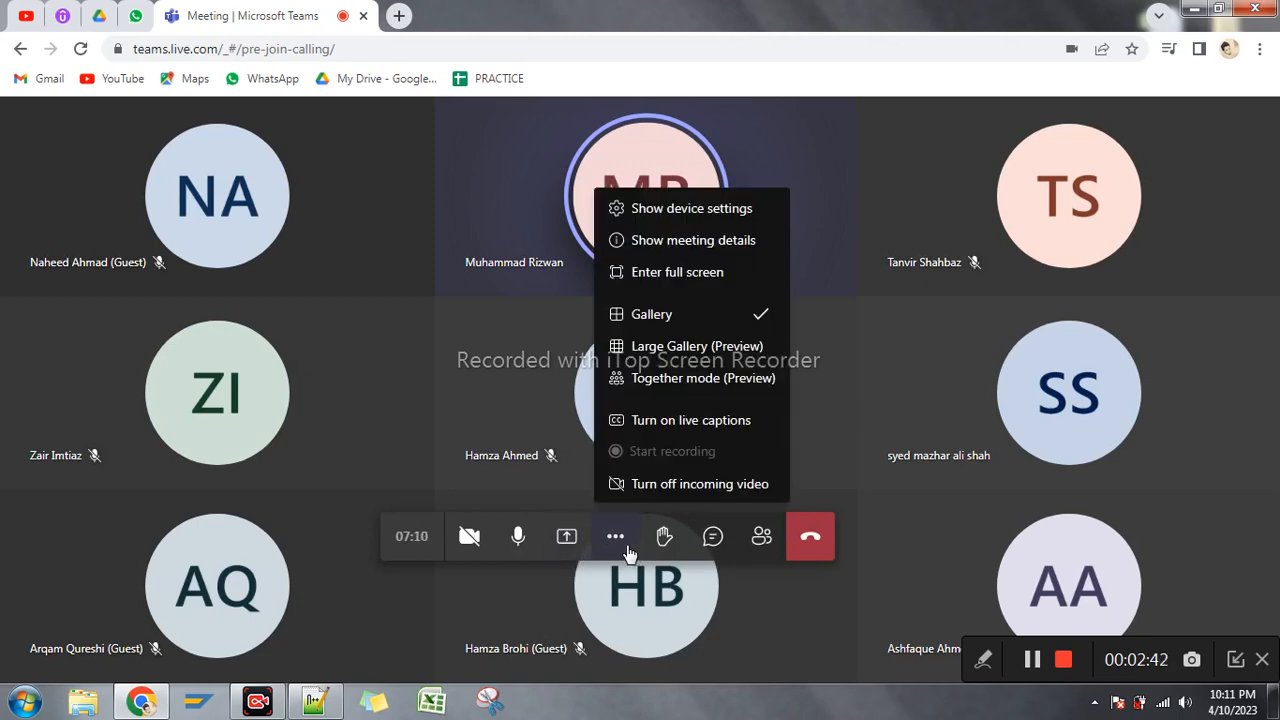
pyautogui.click(672, 280)
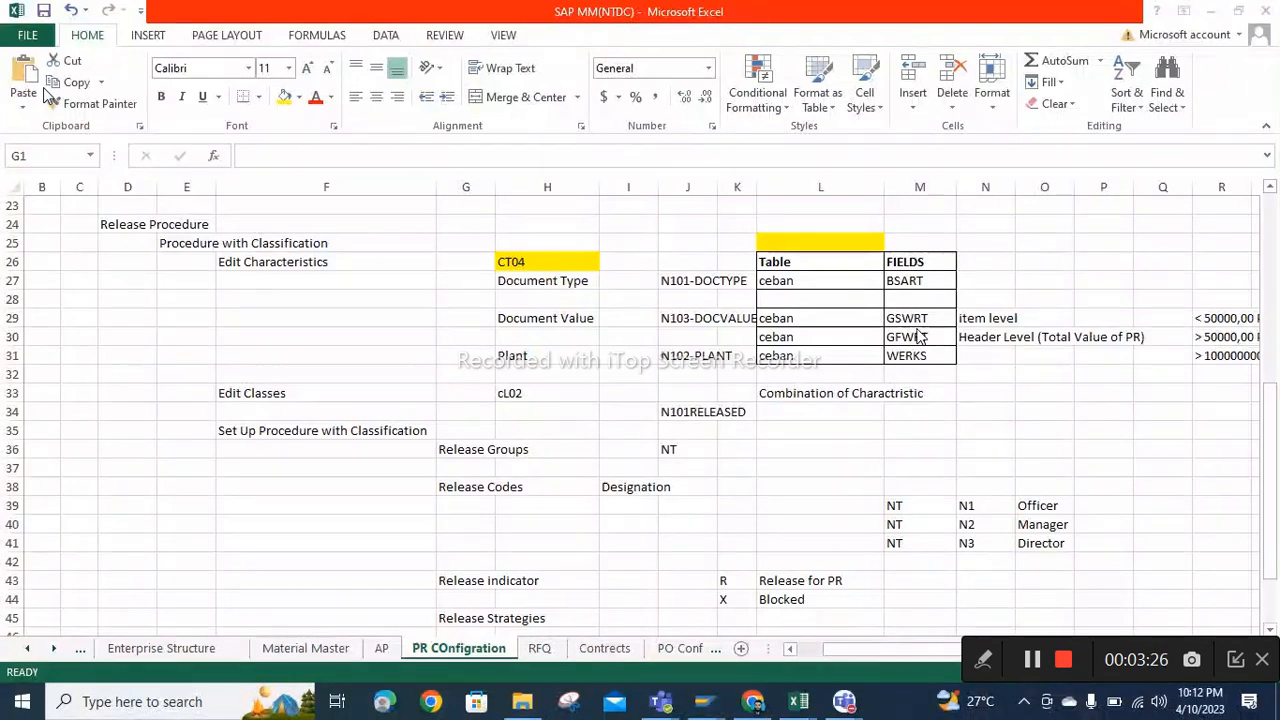
# Step: Minimize the meeting window covering the workbook and toggle the meeting microphone
pyautogui.click(1272, 464)
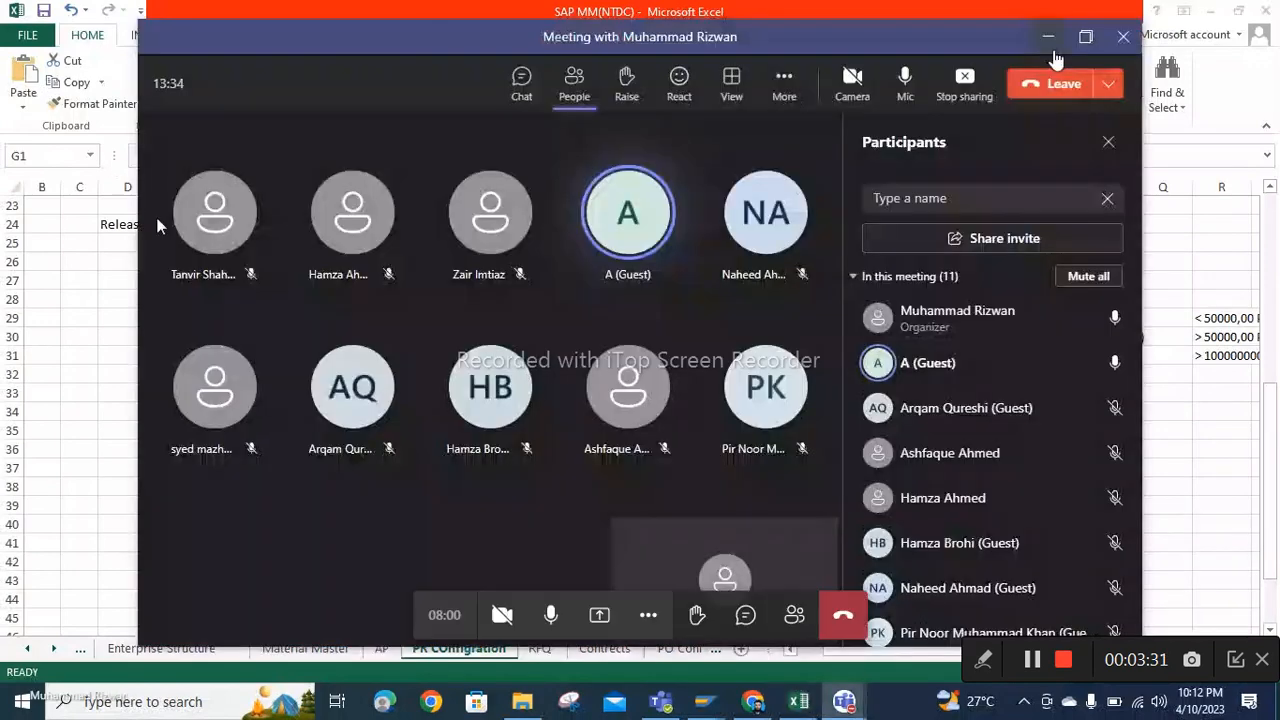
pyautogui.click(1052, 43)
pyautogui.click(550, 614)
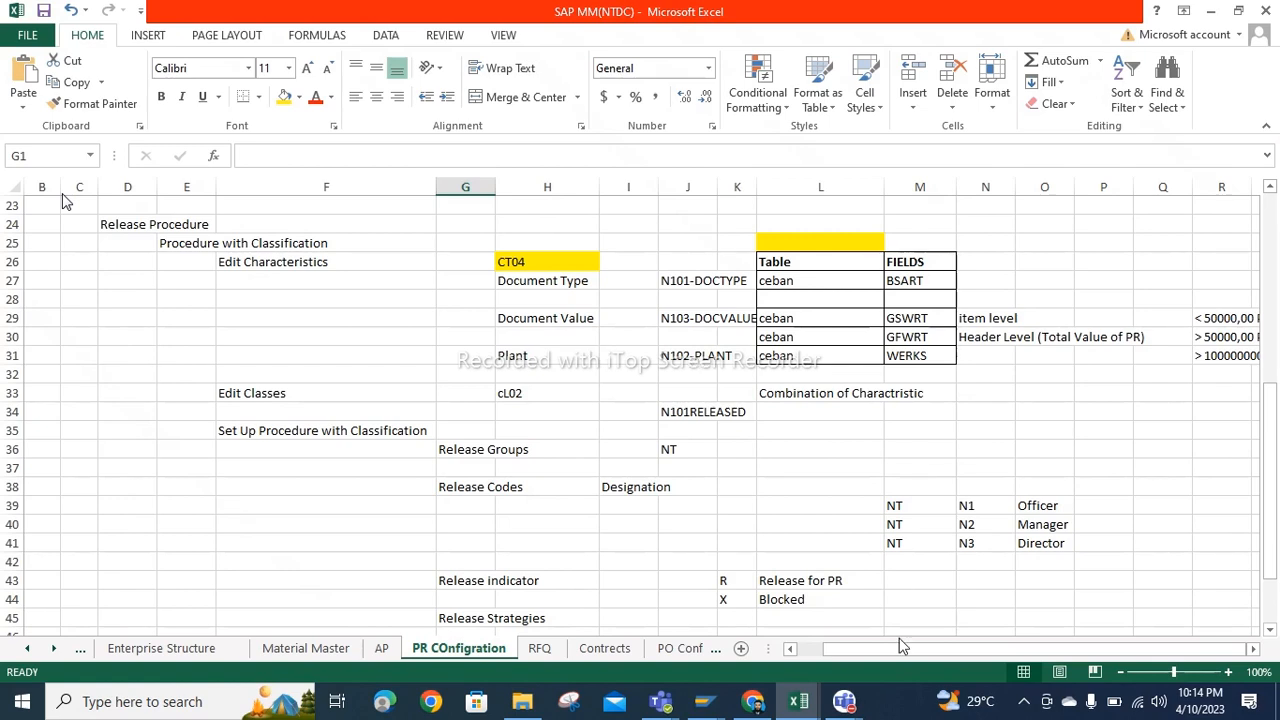
# Step: Examine the PKR value thresholds for the Document Value fields and the Plant characteristic in the release procedure outline
pyautogui.moveTo(903, 650); pyautogui.dragTo(954, 648)
pyautogui.click(1209, 392)
pyautogui.press('Right')
pyautogui.press('Right')
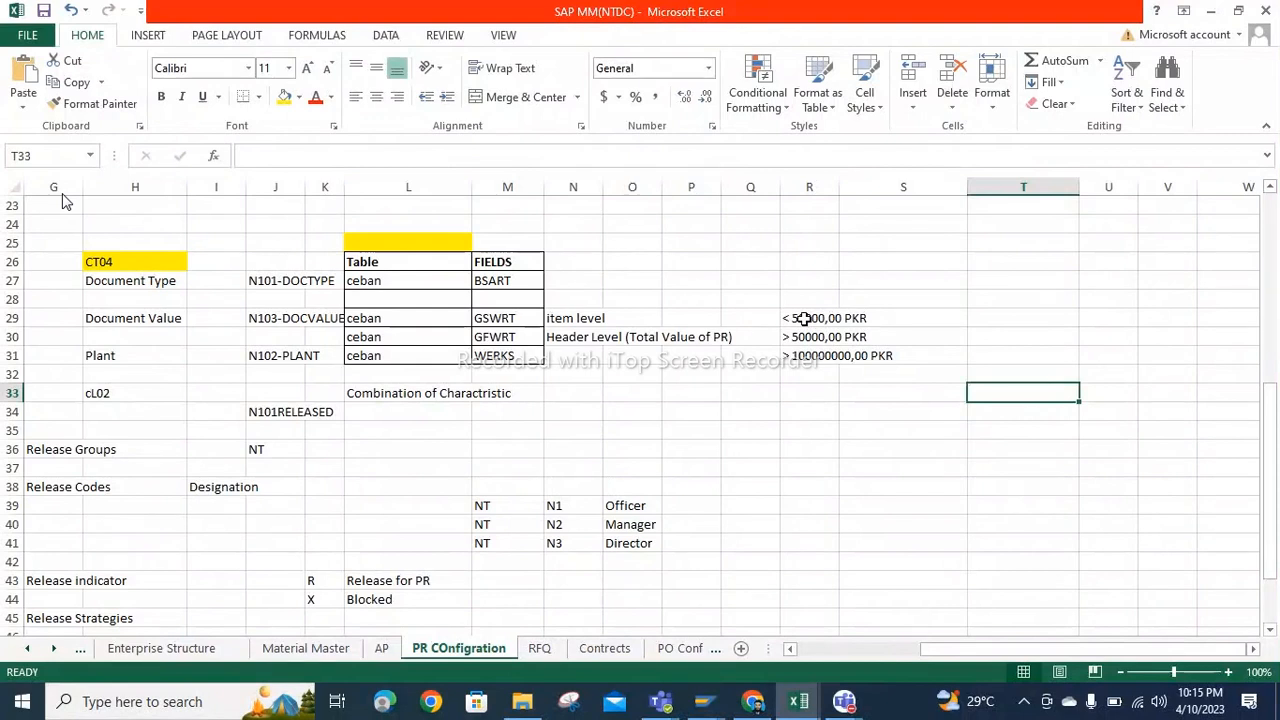
pyautogui.click(804, 318)
pyautogui.press('Down')
pyautogui.press('Down')
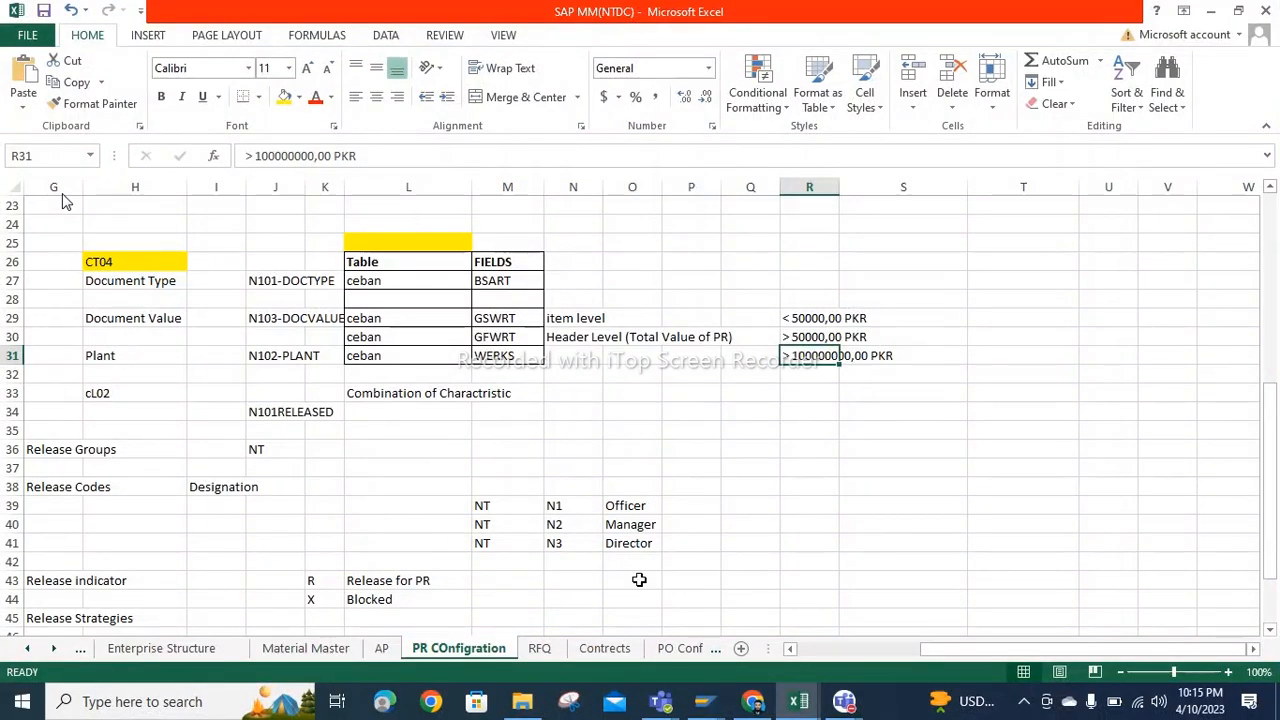
pyautogui.moveTo(947, 649); pyautogui.dragTo(815, 654)
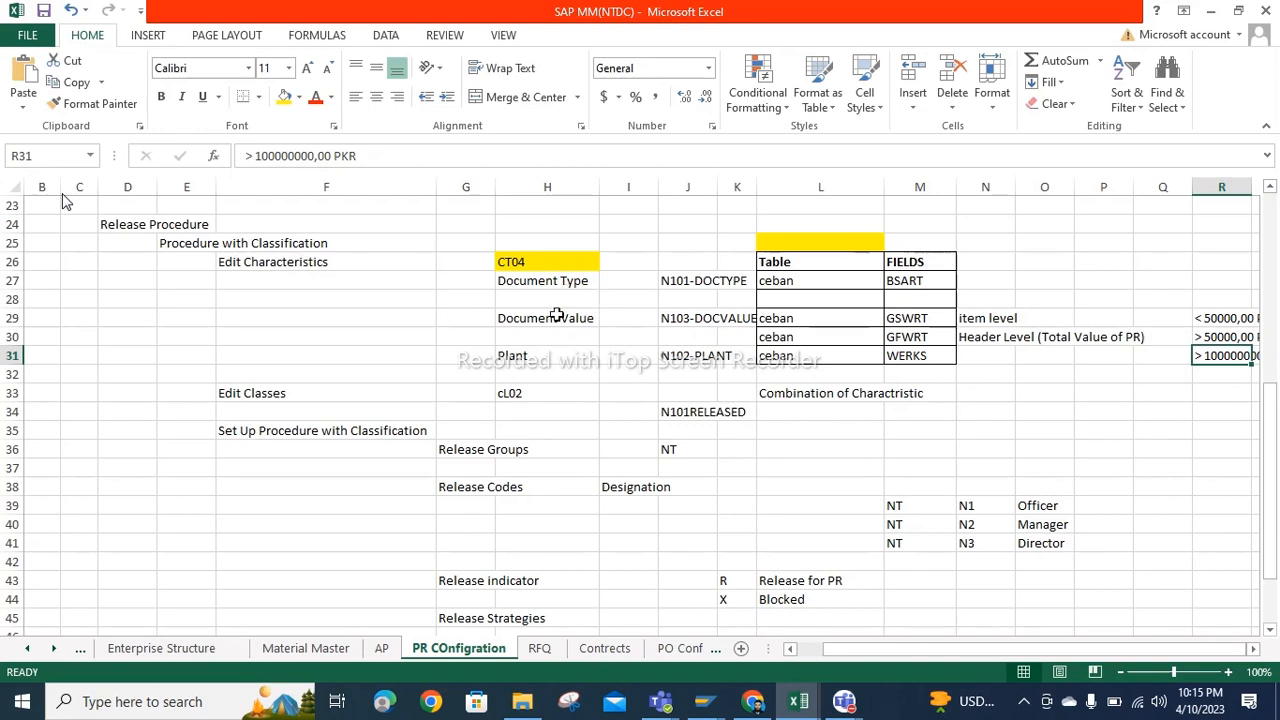
pyautogui.click(540, 358)
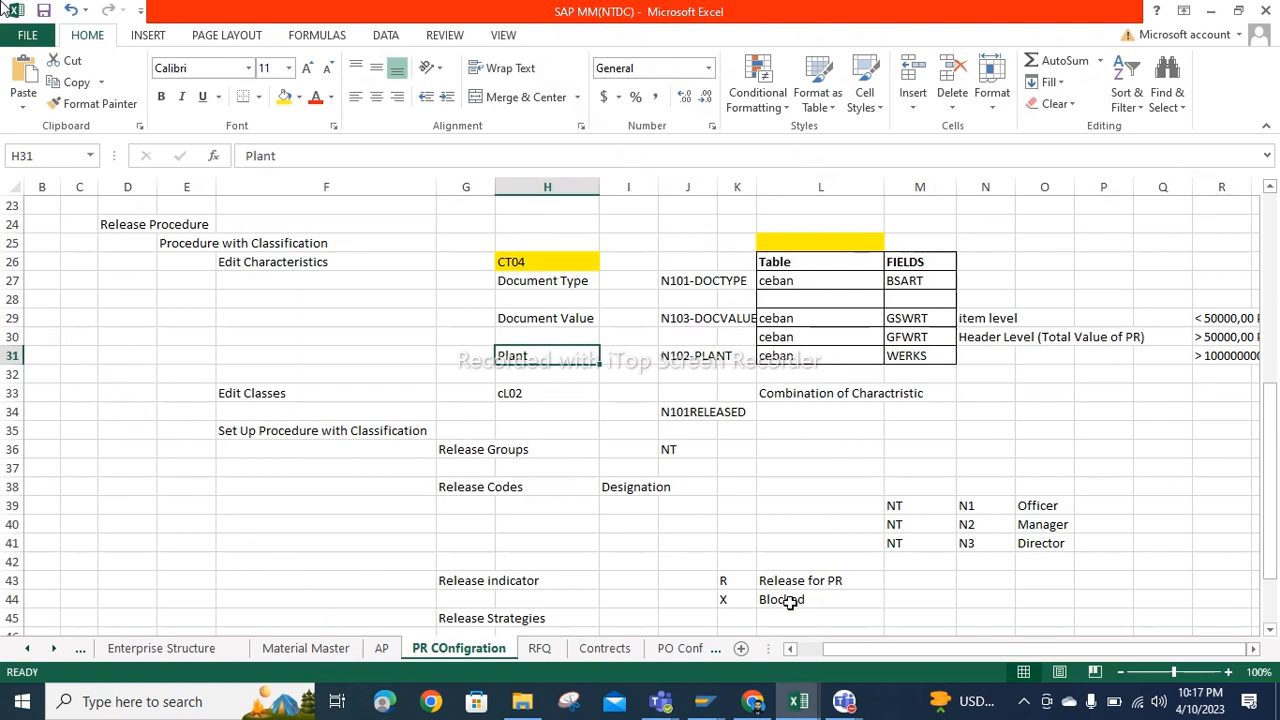
# Step: Review the release groups, codes, indicators, strategies and workflow entries further down the sheet, and return to the Edit Characteristics section
pyautogui.moveTo(1273, 403); pyautogui.dragTo(1273, 441)
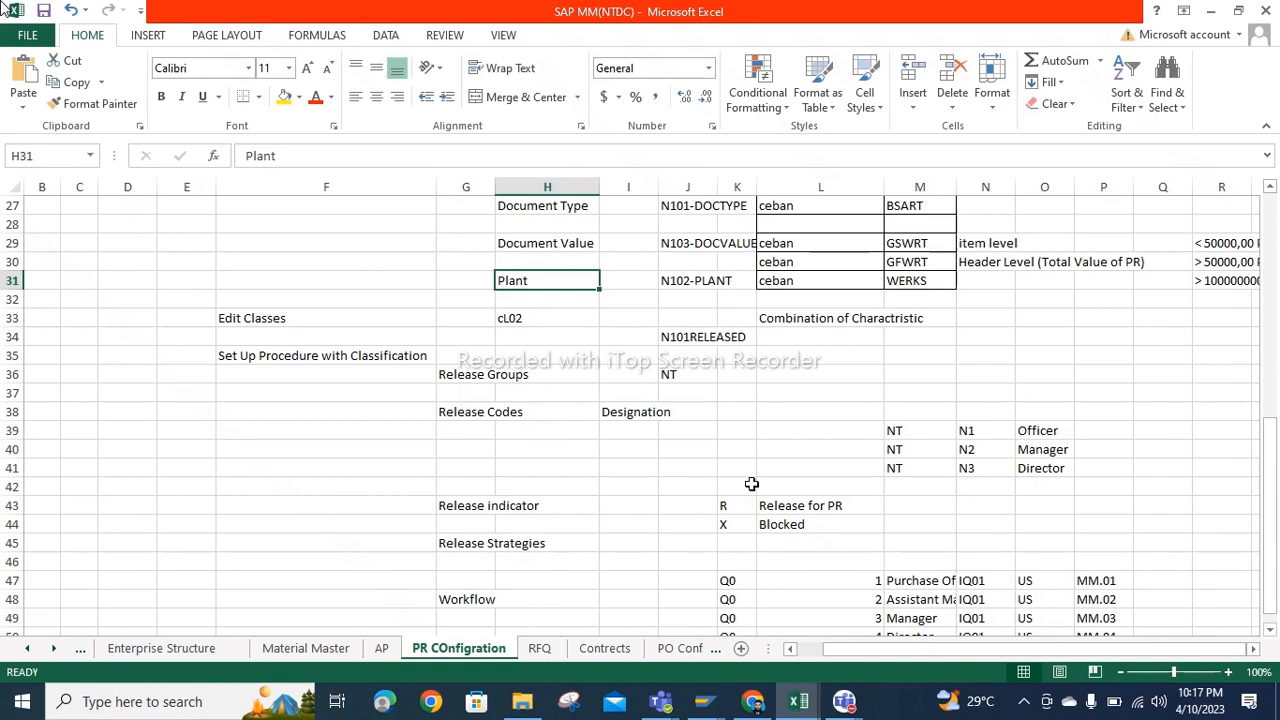
pyautogui.moveTo(1273, 538); pyautogui.dragTo(1275, 545)
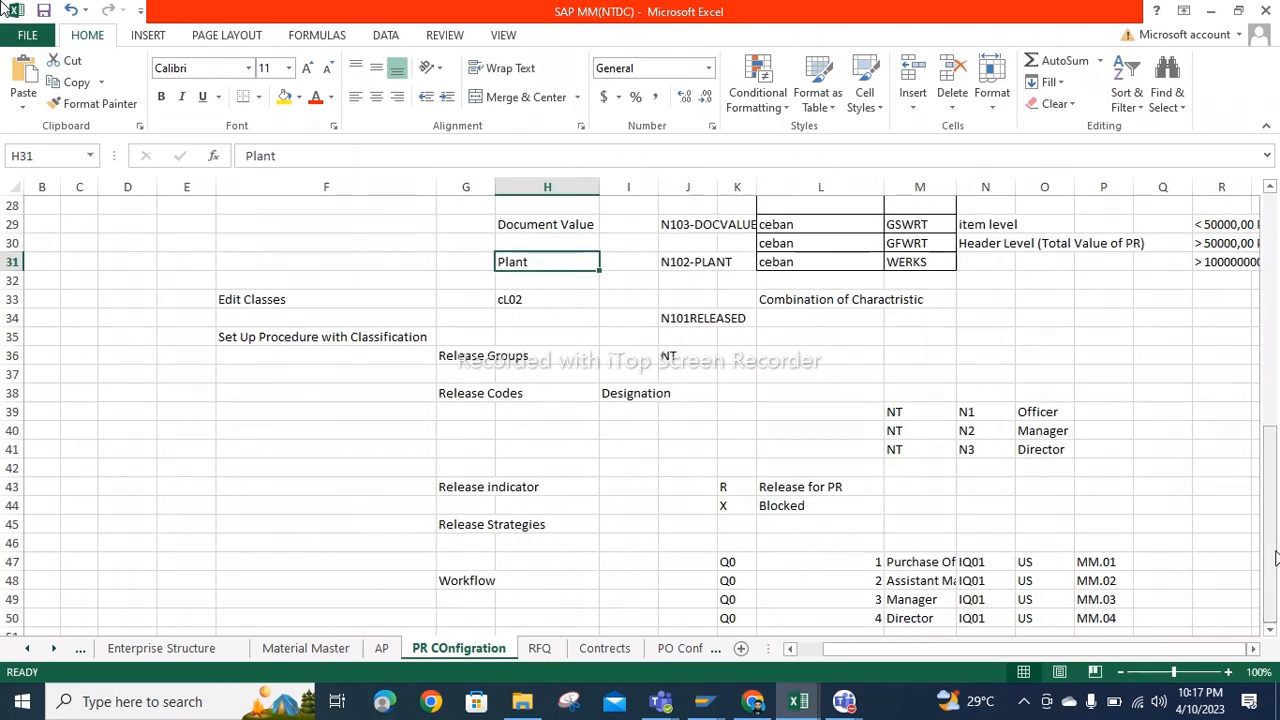
pyautogui.click(579, 587)
pyautogui.press('Down')
pyautogui.press('Down')
pyautogui.press('Down')
pyautogui.press('Down')
pyautogui.press('Down')
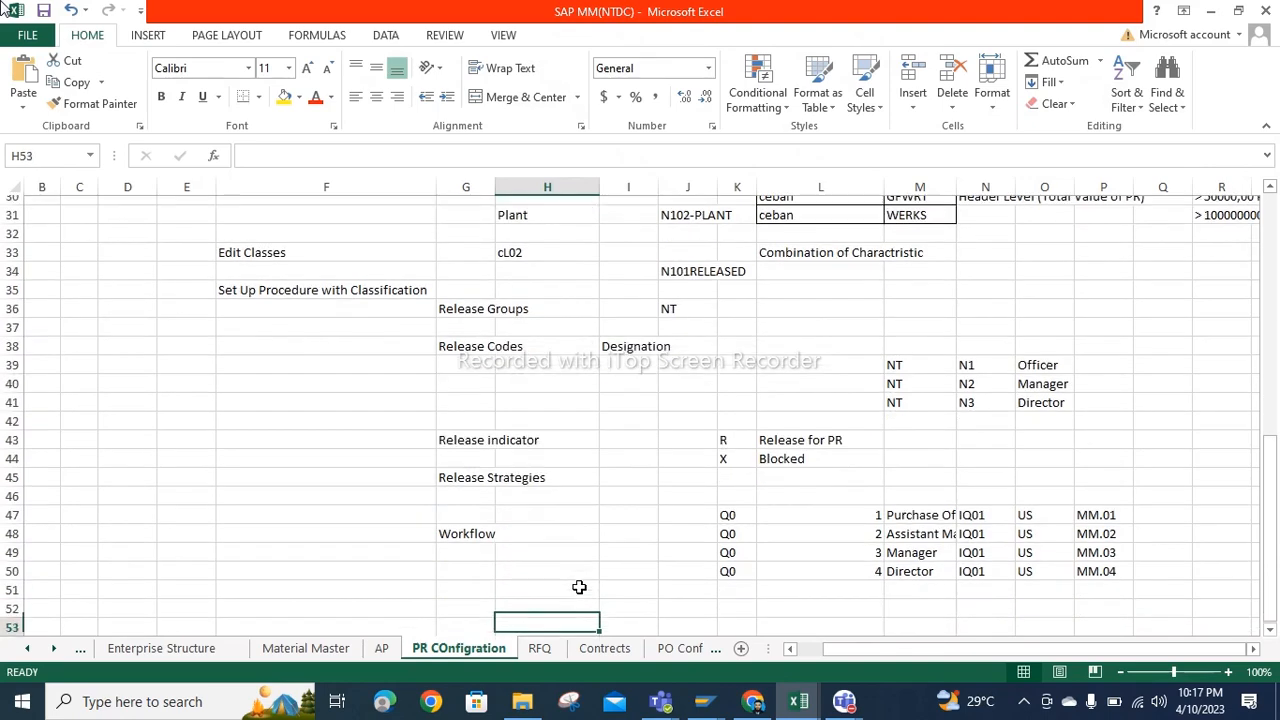
pyautogui.press('Down')
pyautogui.press('Down')
pyautogui.press('Down')
pyautogui.press('Down')
pyautogui.press('Down')
pyautogui.press('Down')
pyautogui.press('Down')
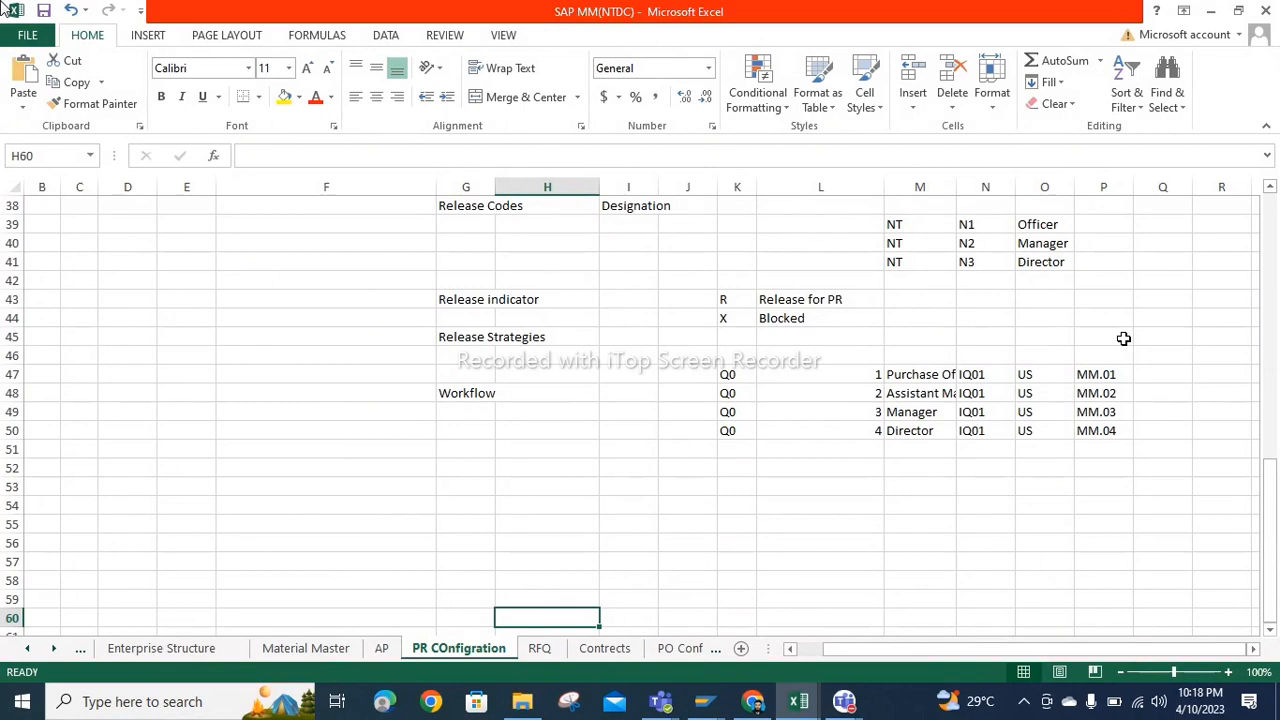
pyautogui.click(1270, 192)
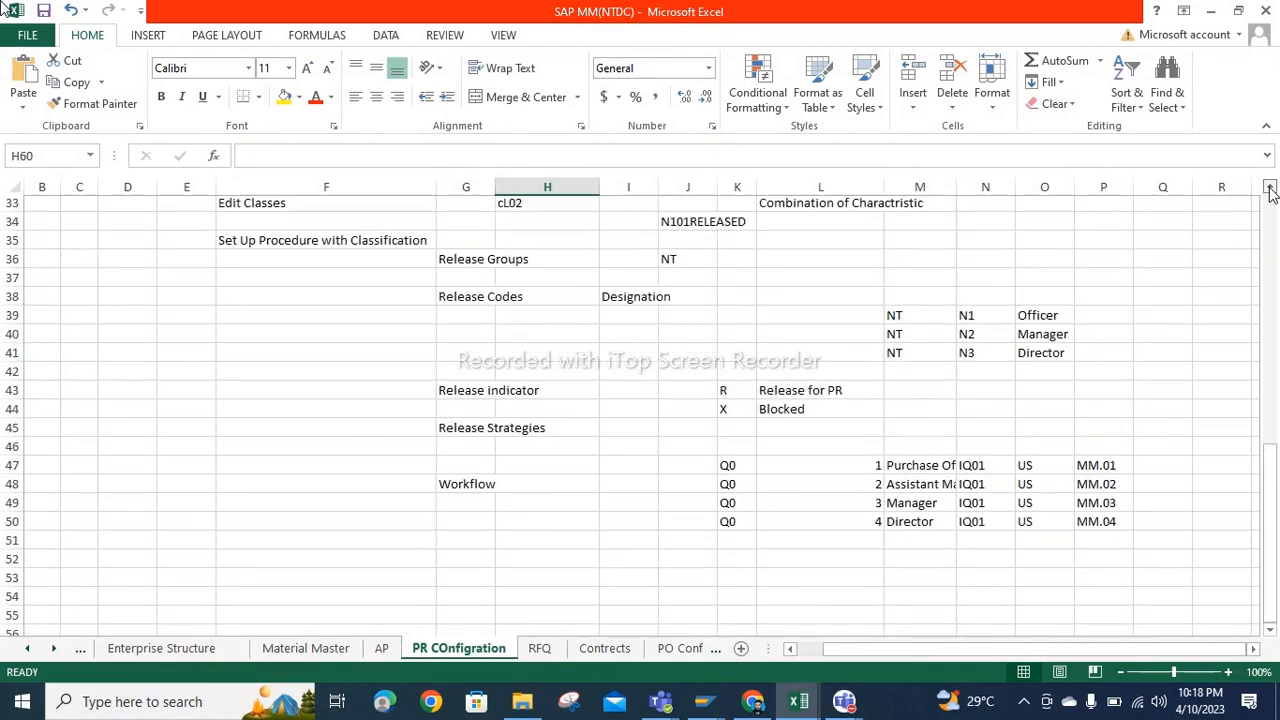
pyautogui.click(1270, 192)
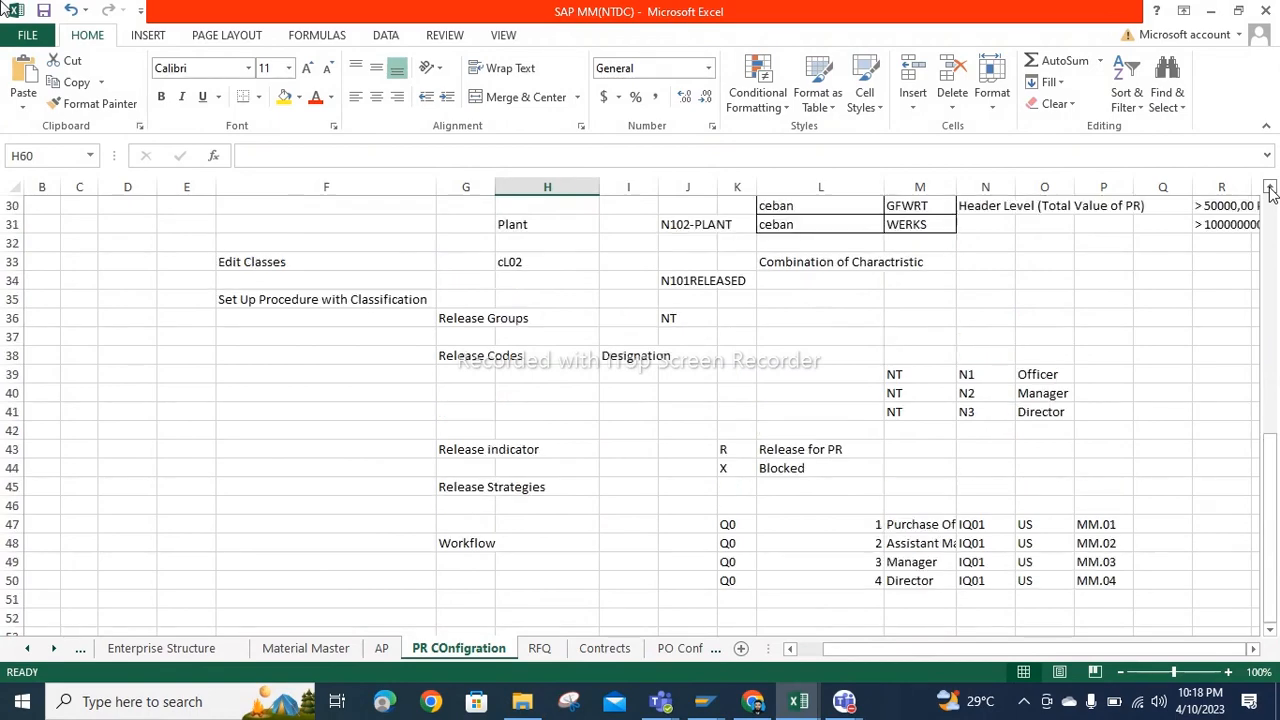
pyautogui.click(1270, 192)
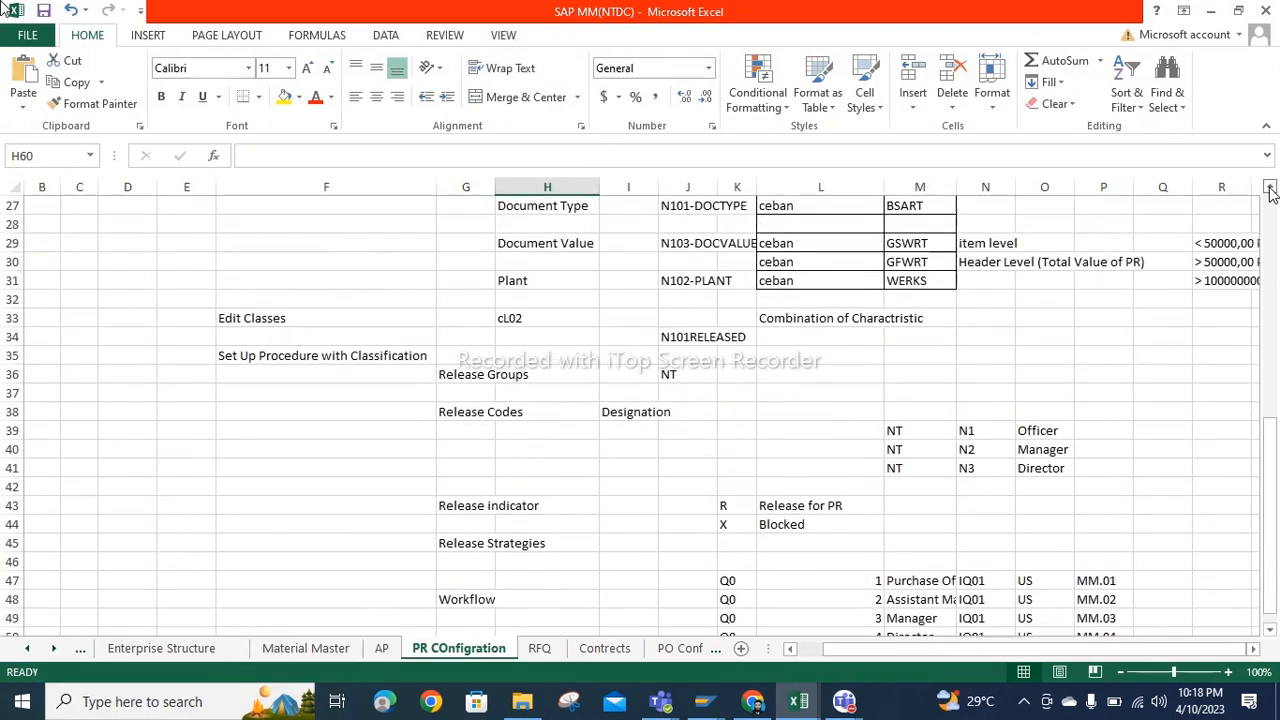
pyautogui.click(1270, 192)
pyautogui.click(1270, 192)
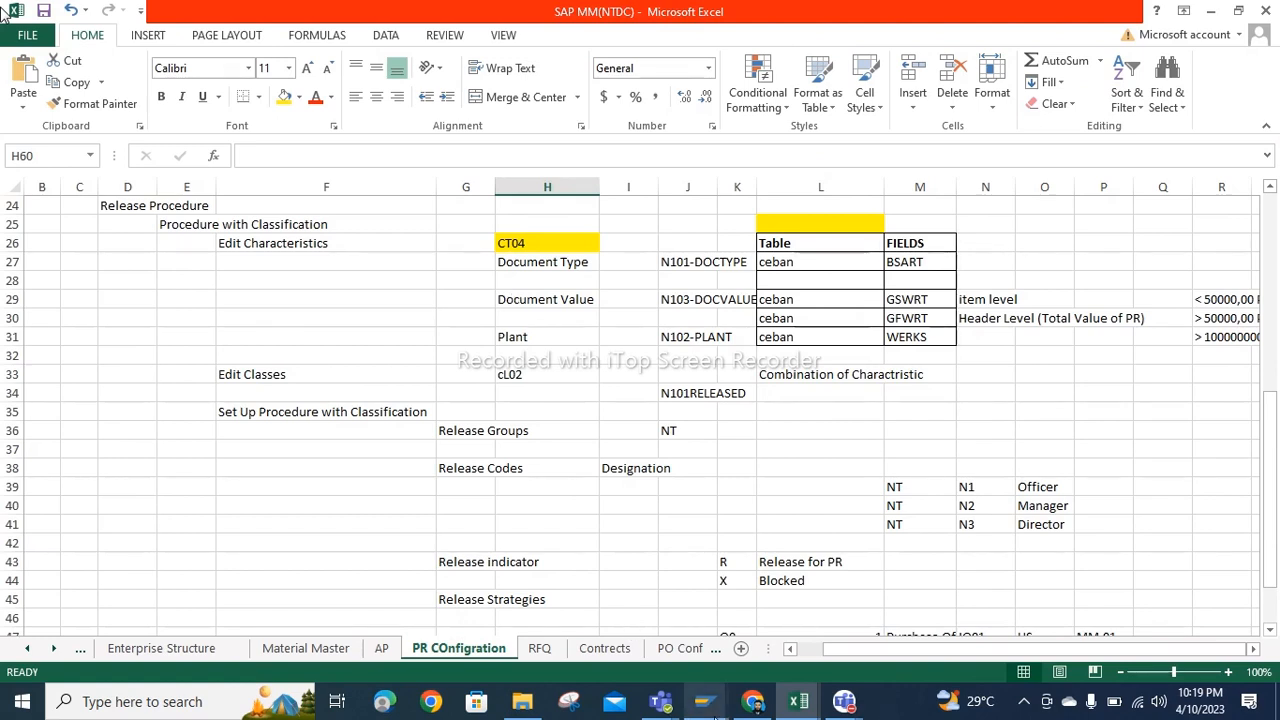
# Step: Switch to the open SAP session and try to leave the document type linking view with /n
pyautogui.moveTo(714, 712)
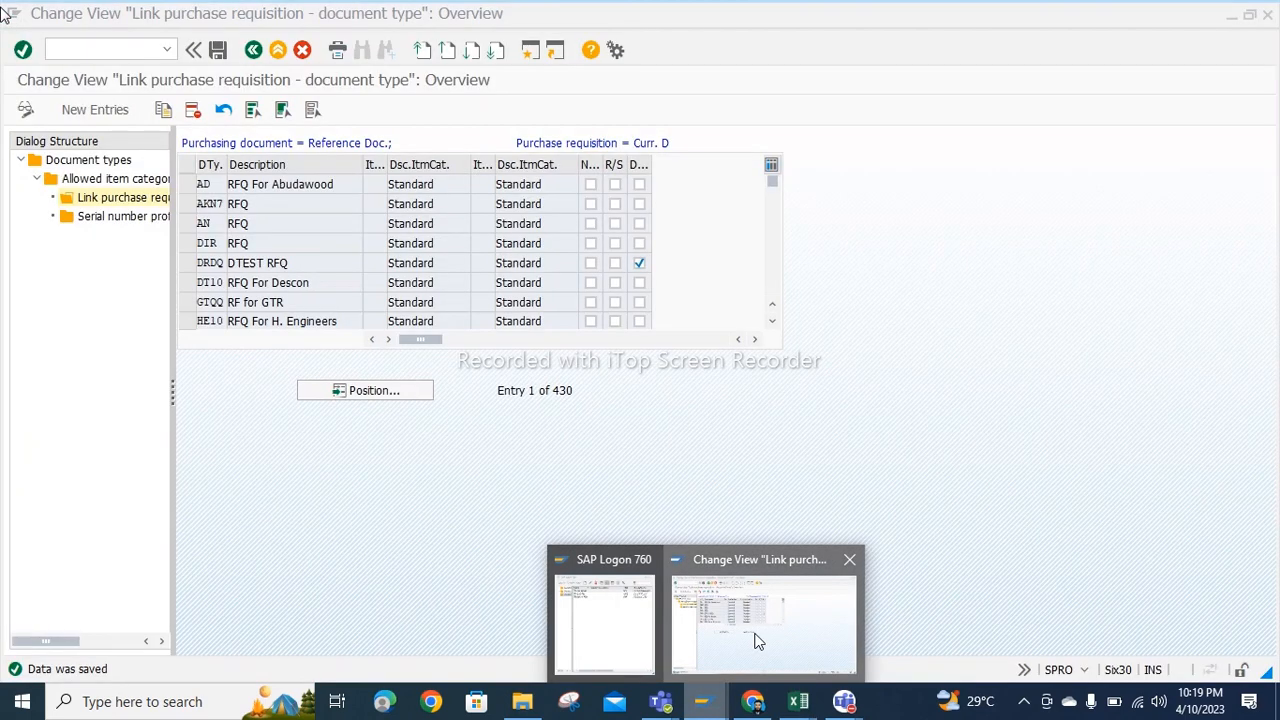
pyautogui.click(757, 641)
pyautogui.click(113, 52)
pyautogui.write('/n')
pyautogui.press('Return')
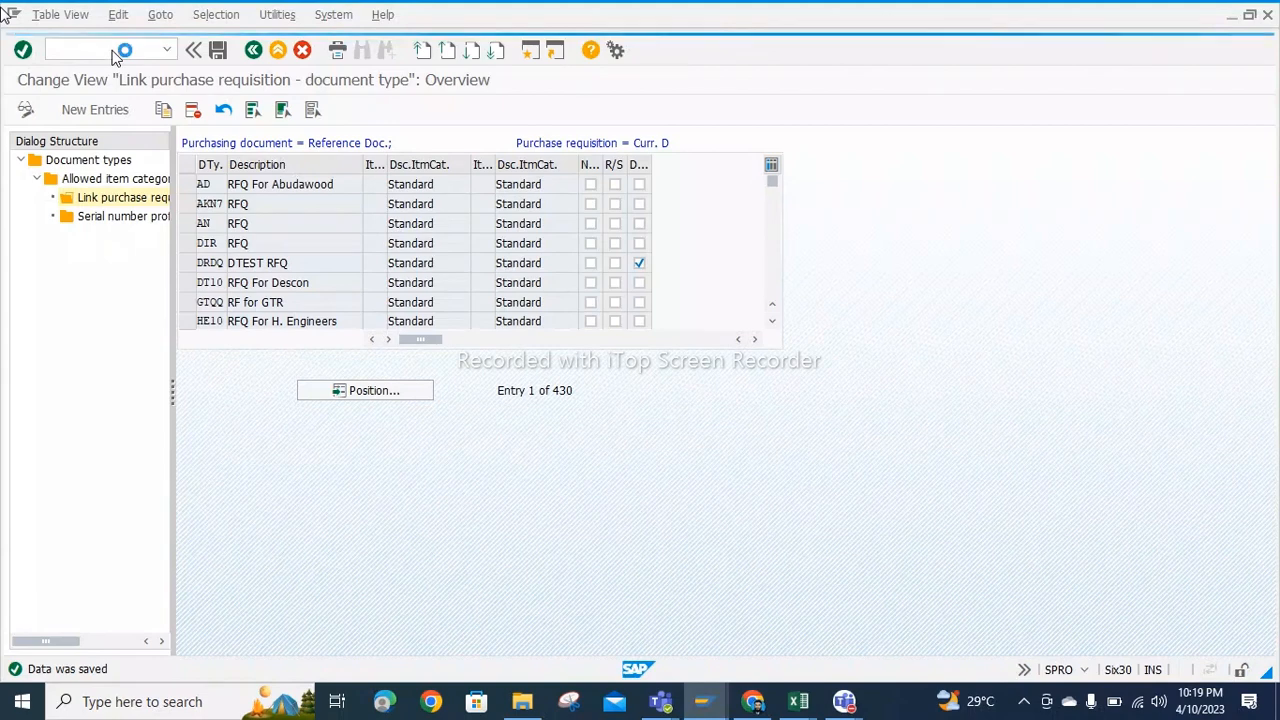
# Step: Open a new session from SAP Logon and log on to client 800 with the saved user name and account password
pyautogui.moveTo(702, 701)
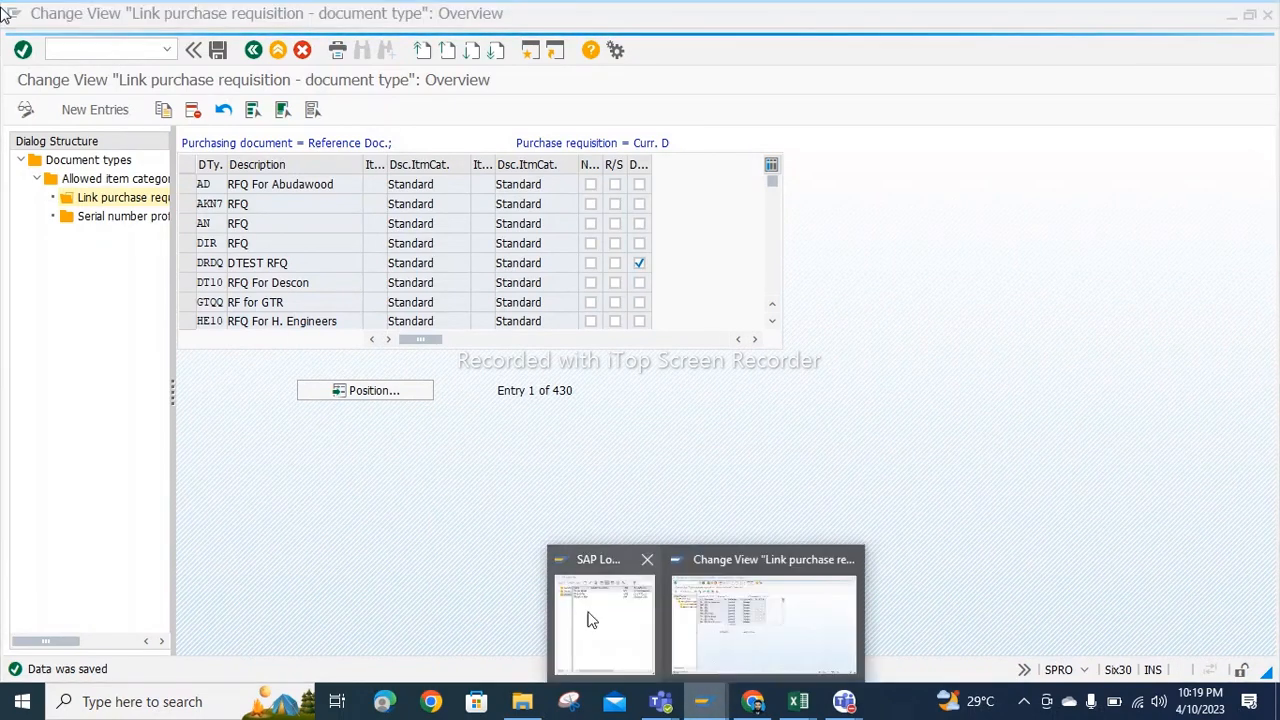
pyautogui.click(591, 611)
pyautogui.doubleClick(183, 133)
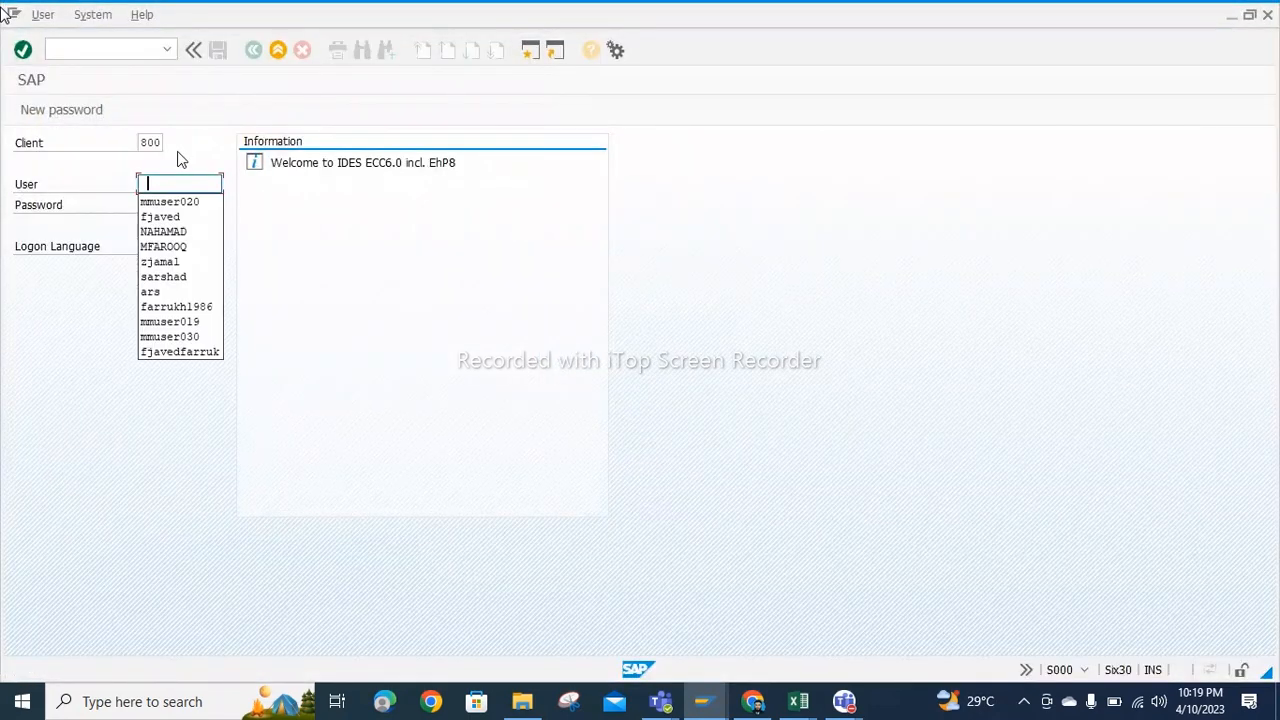
pyautogui.click(172, 202)
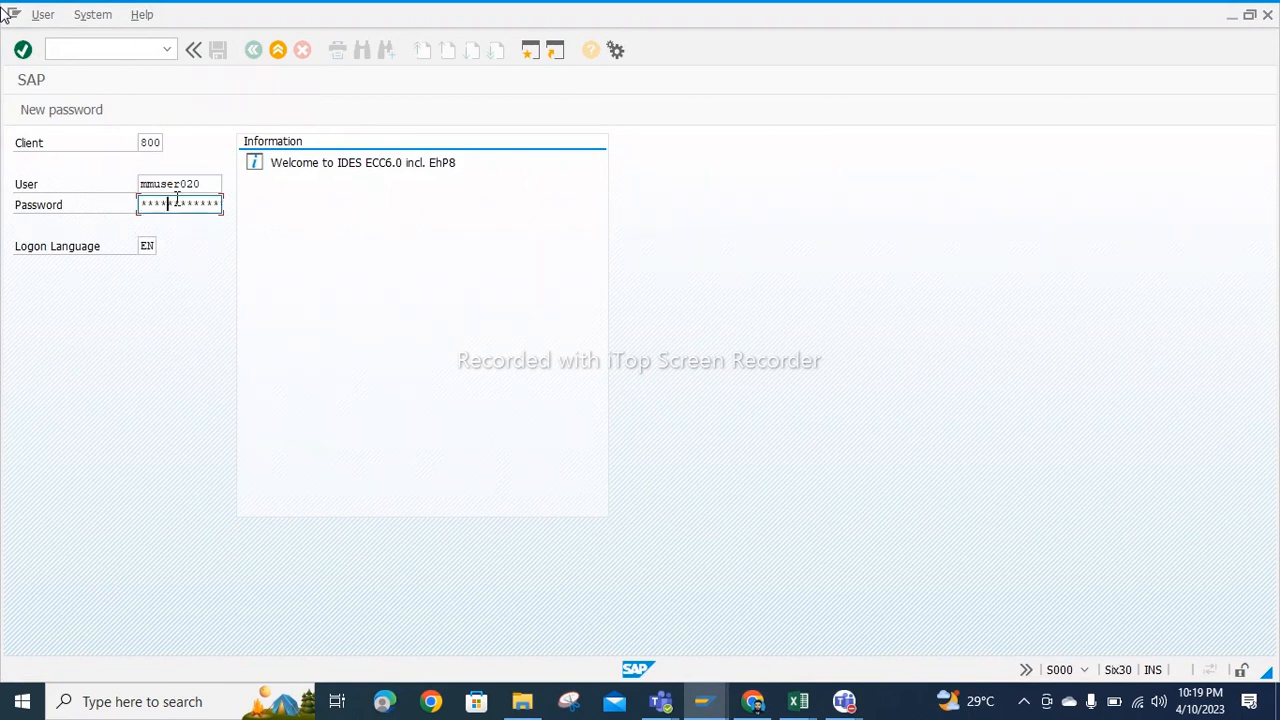
pyautogui.press('Return')
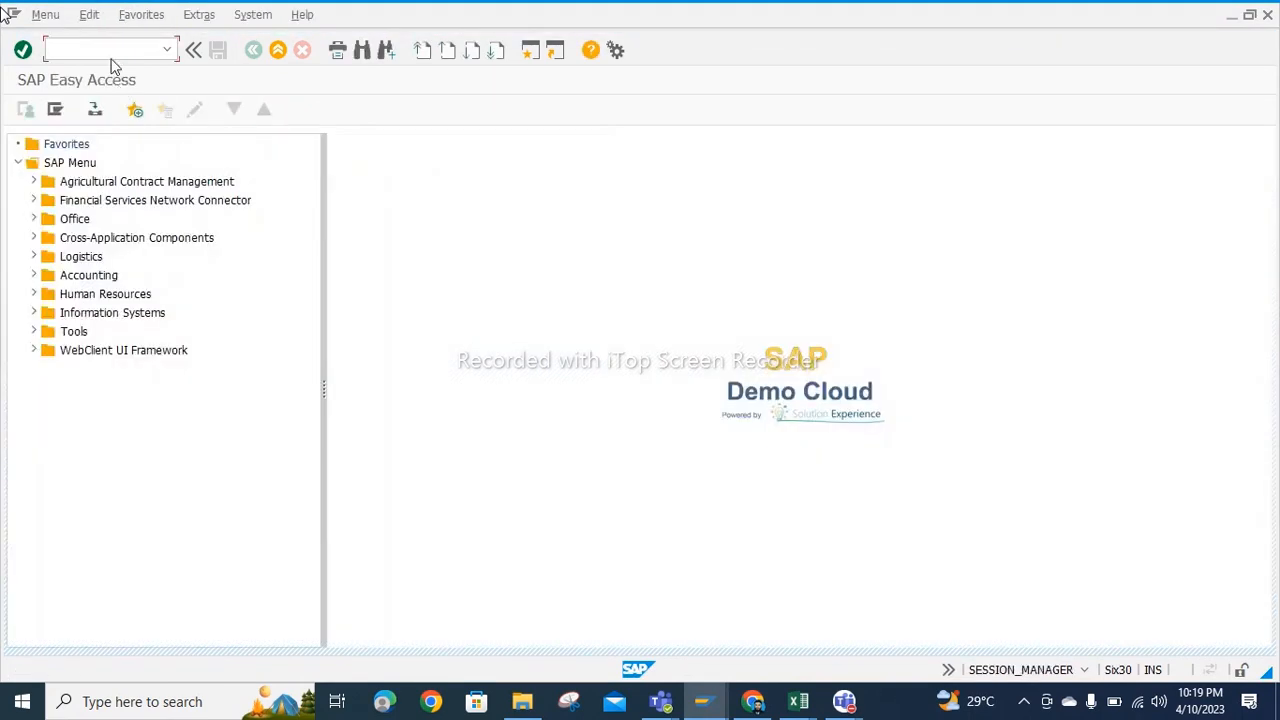
# Step: Start transaction me51n to create a purchase requisition, and view and dismiss the connection error details
pyautogui.write('me51n')
pyautogui.press('Return')
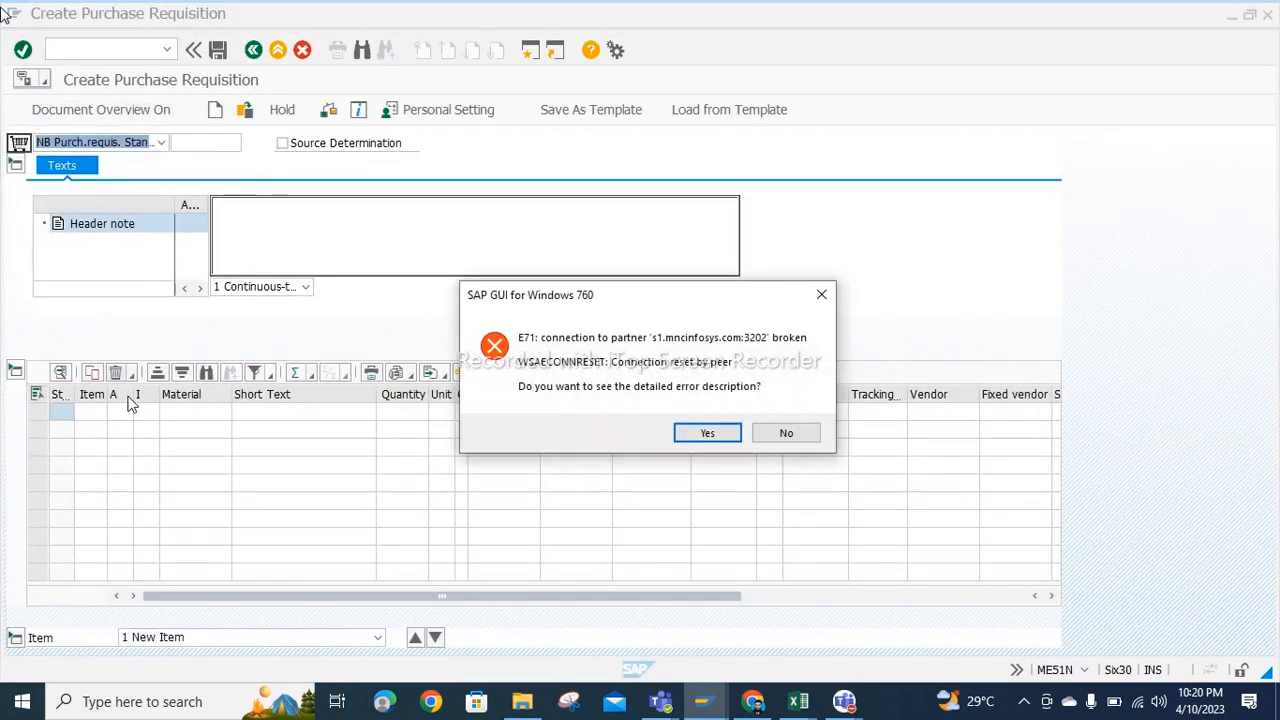
pyautogui.click(707, 433)
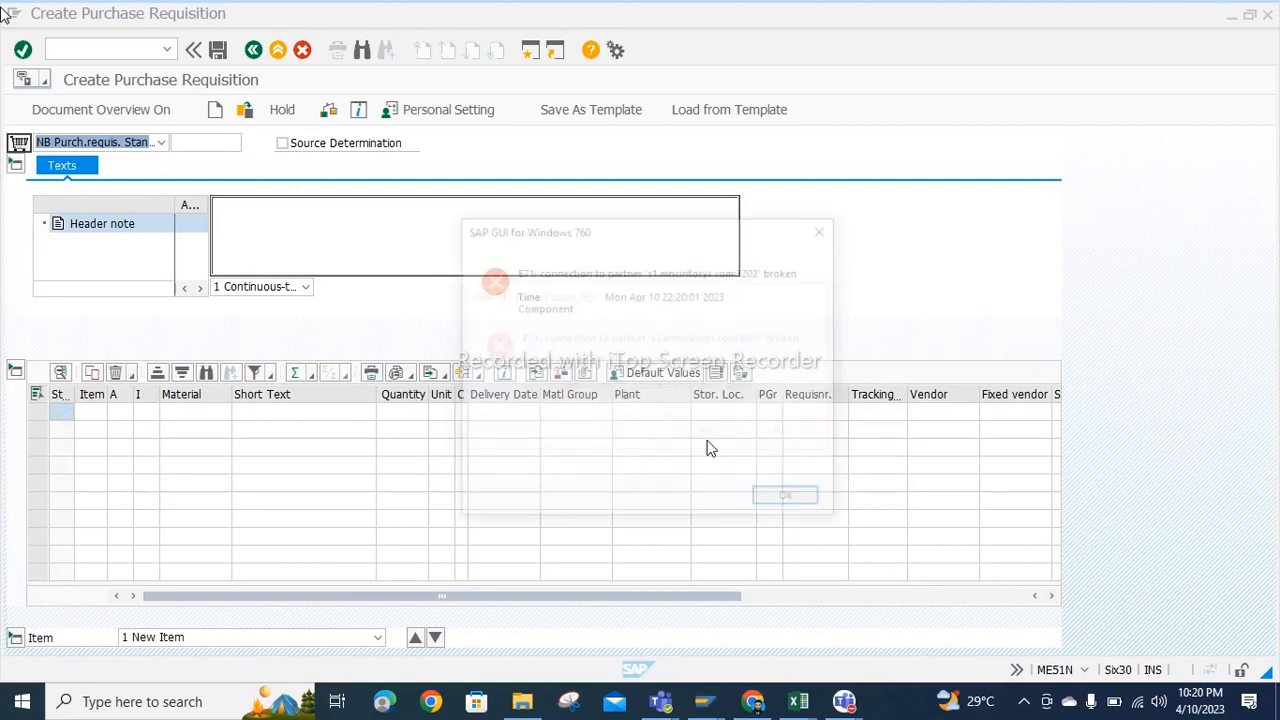
pyautogui.click(787, 497)
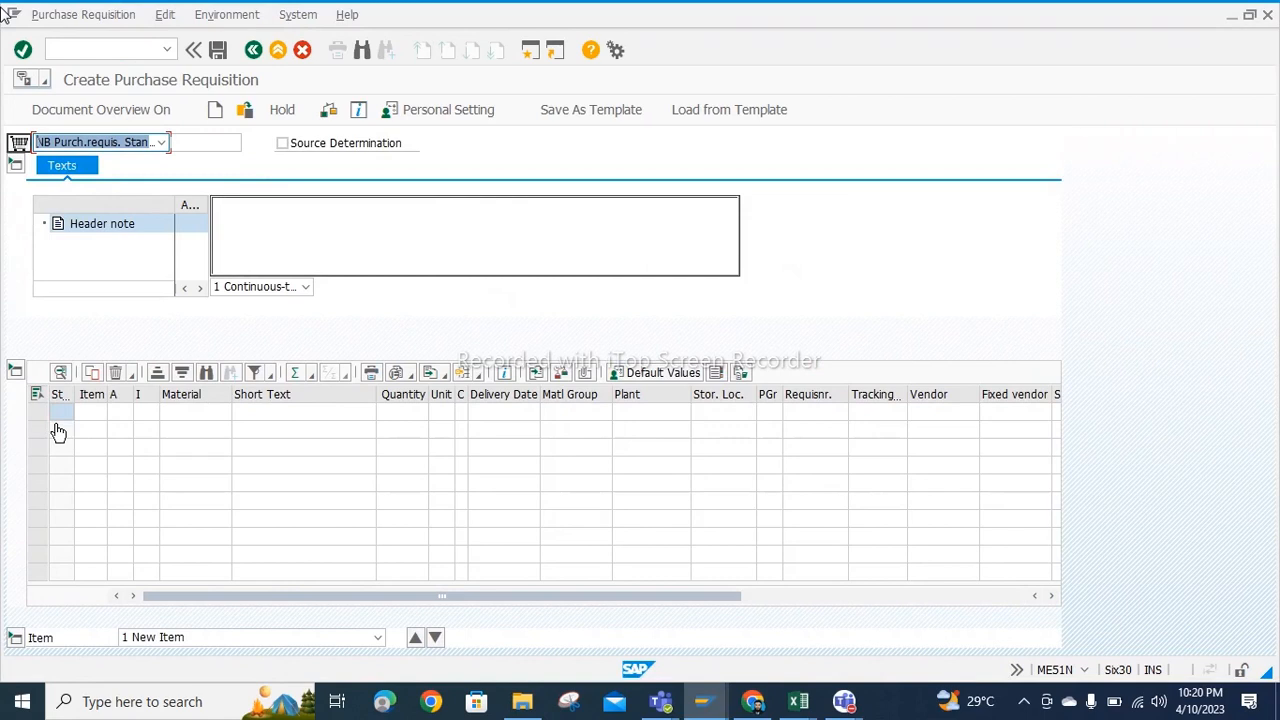
# Step: Collapse the item details of the blank requisition and open the proposed existing purchase requisition for display
pyautogui.press('y')
pyautogui.click(58, 427)
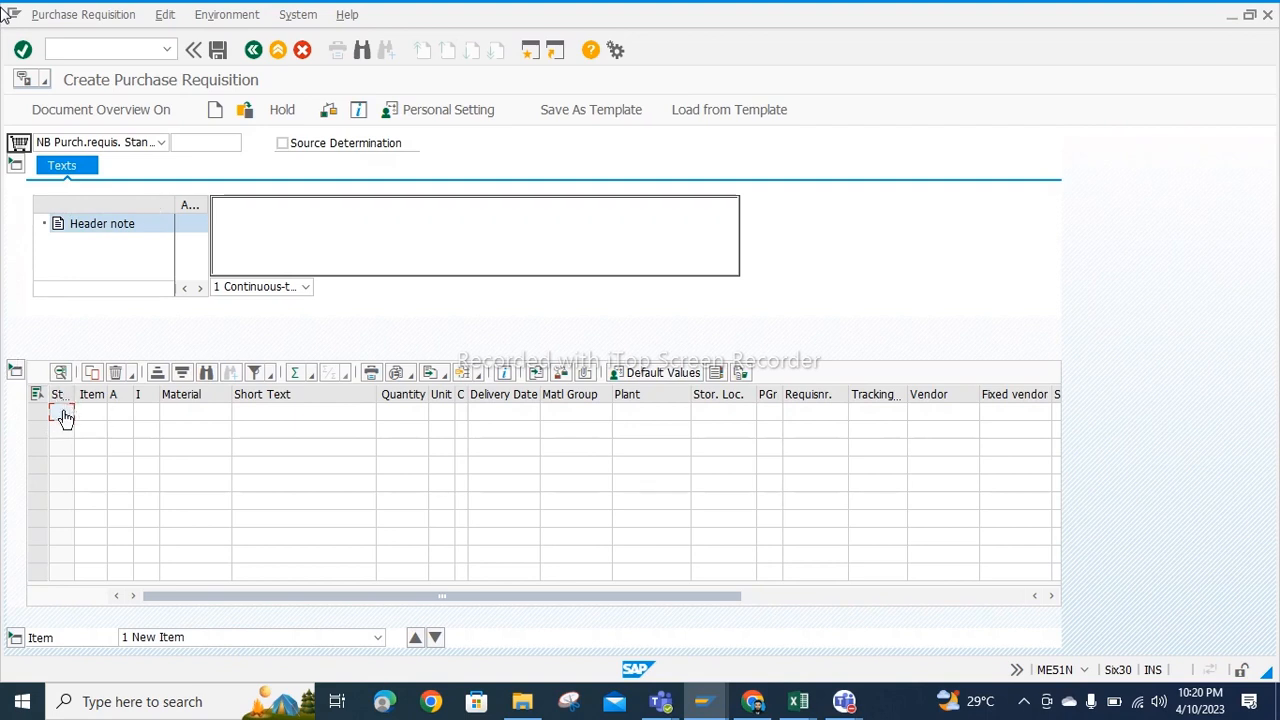
pyautogui.click(166, 414)
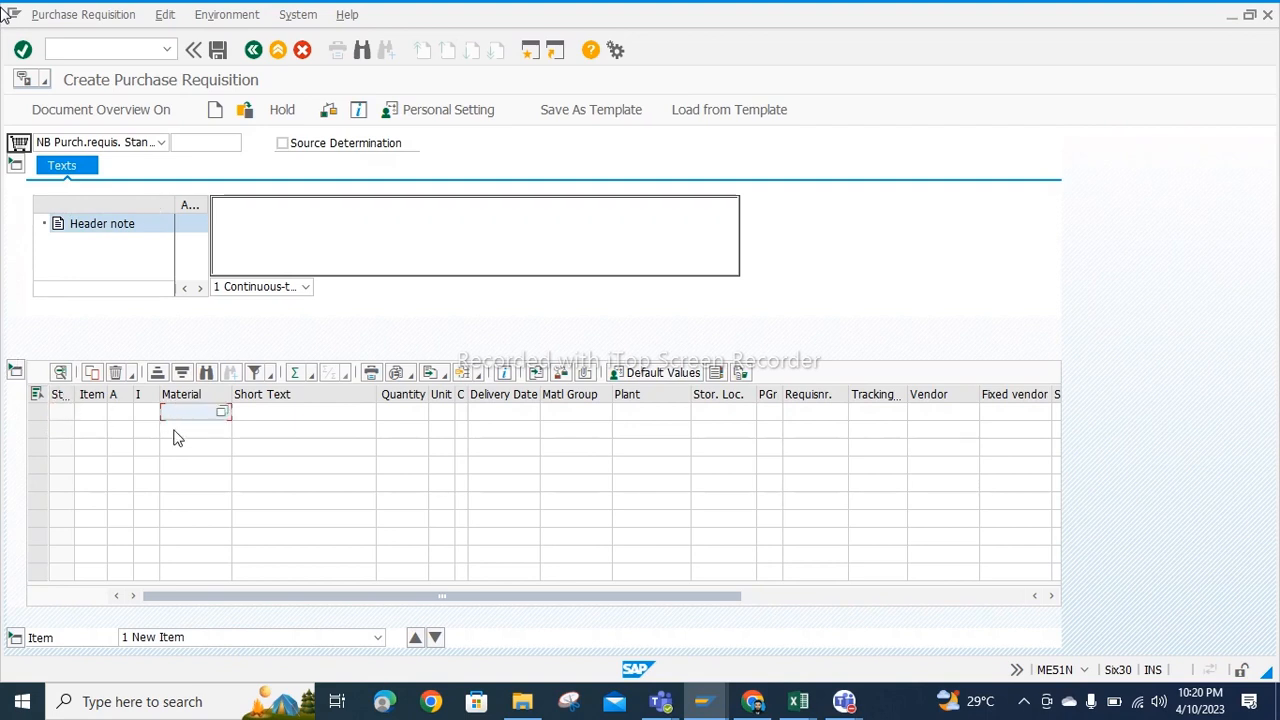
pyautogui.click(172, 431)
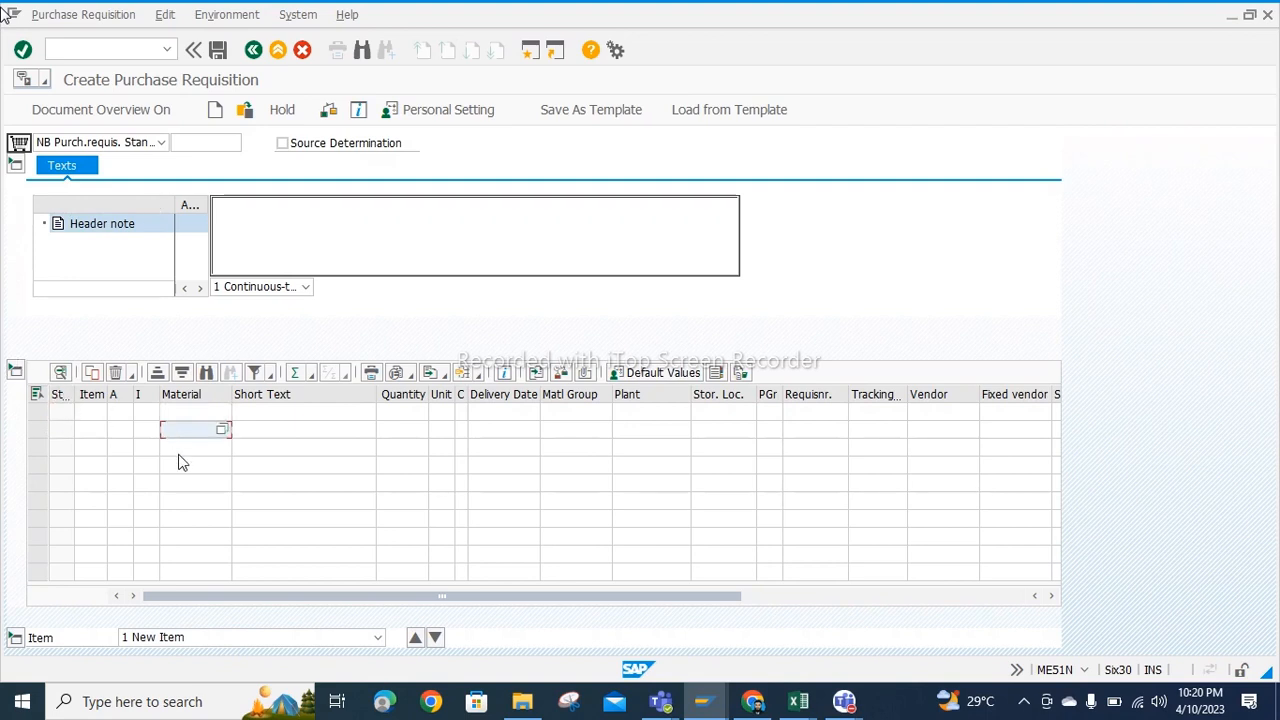
pyautogui.click(14, 638)
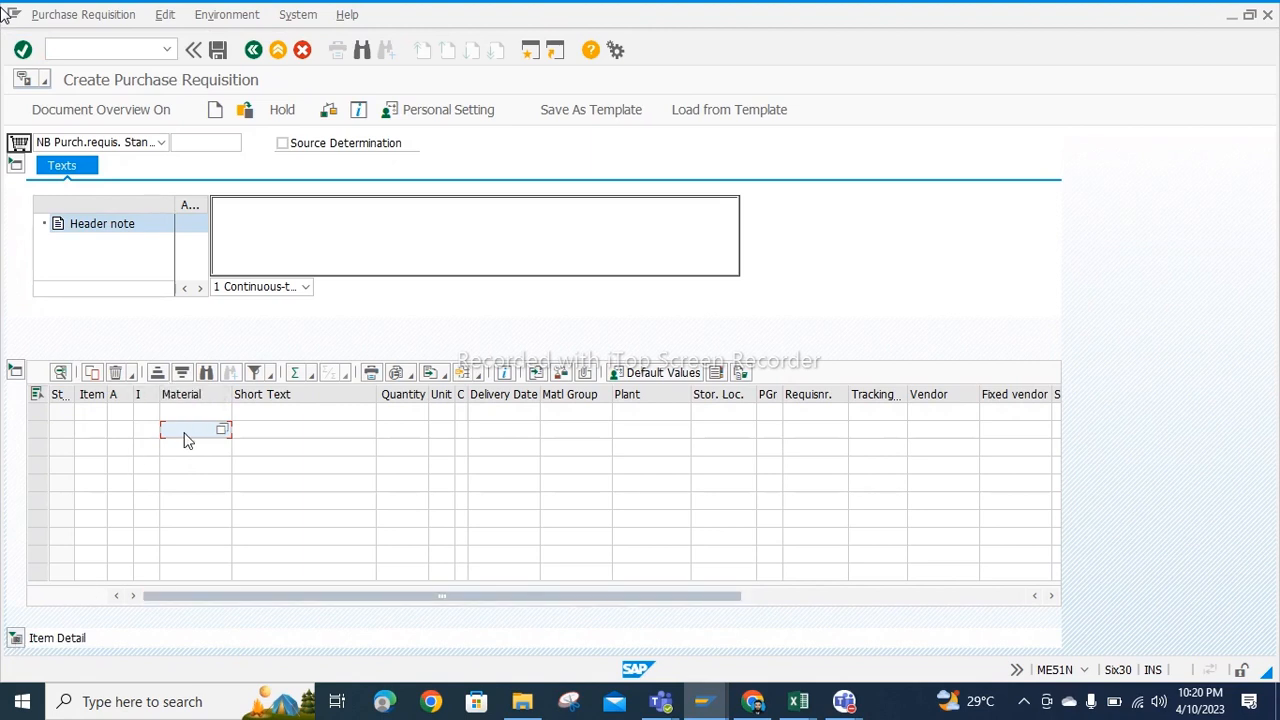
pyautogui.click(246, 111)
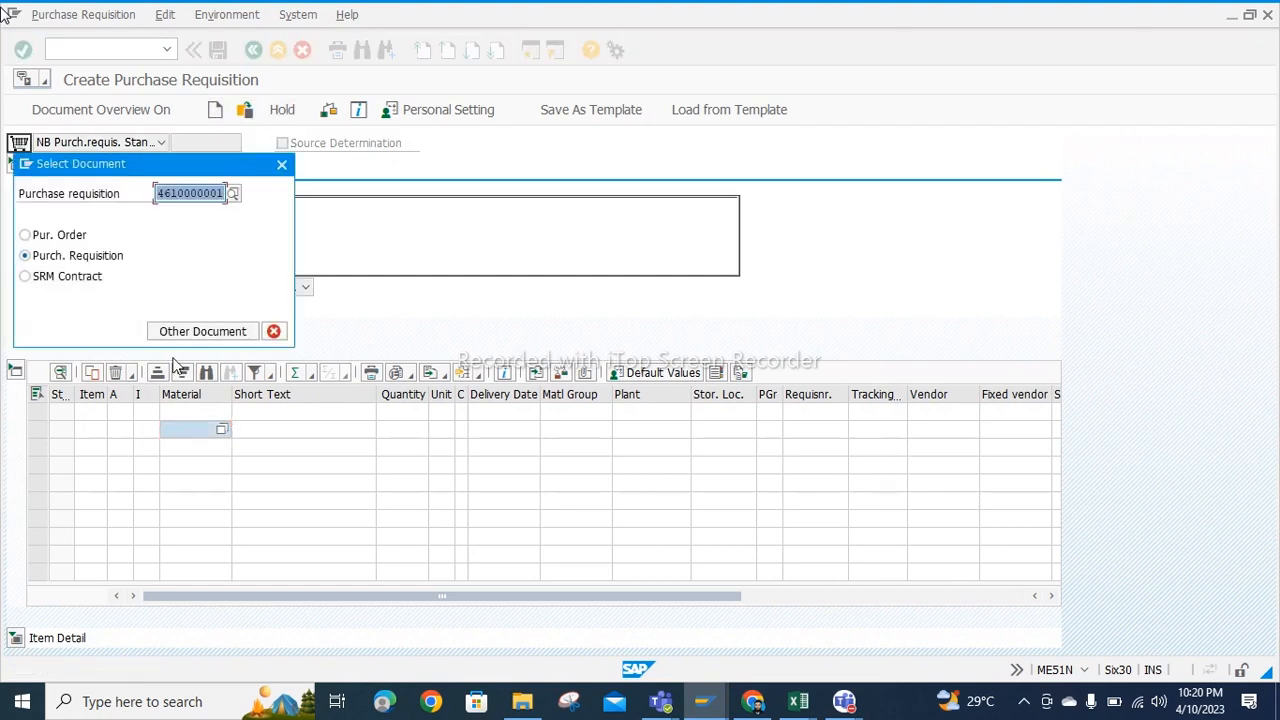
pyautogui.click(203, 340)
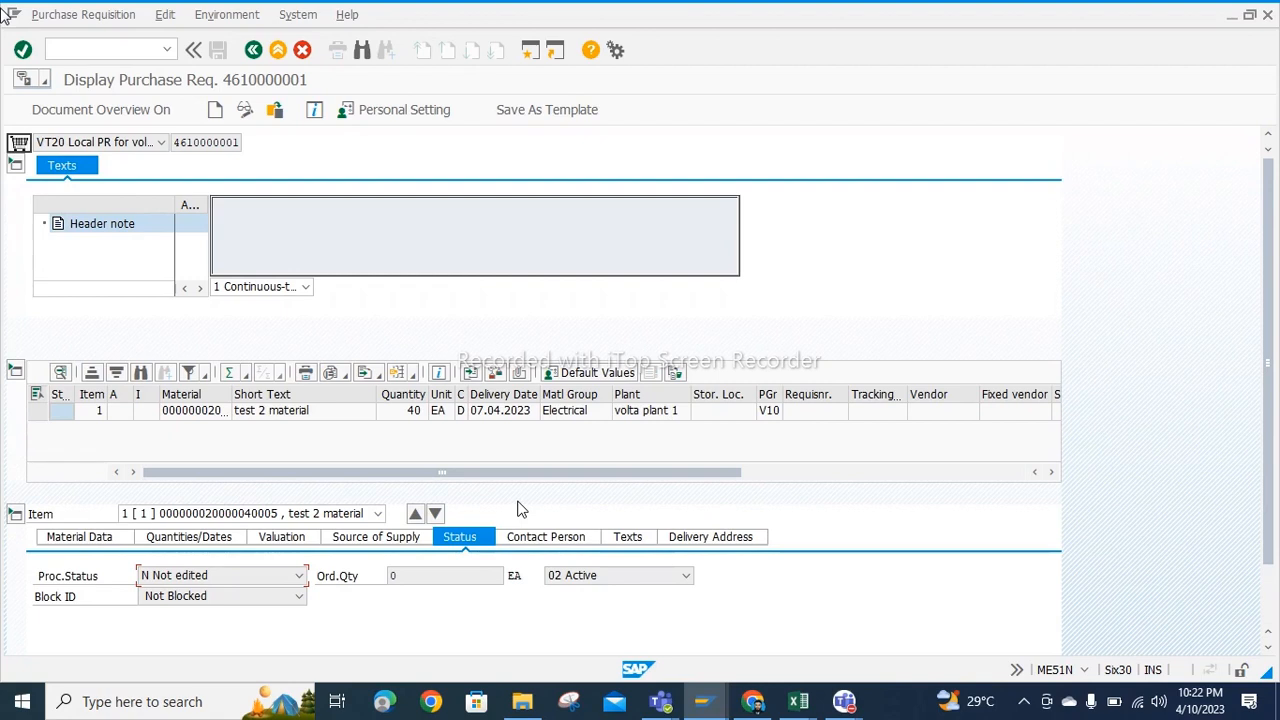
# Step: Leave the displayed purchase requisition with /n, start transaction spro and open the SAP Reference IMG
pyautogui.click(113, 52)
pyautogui.write('/n')
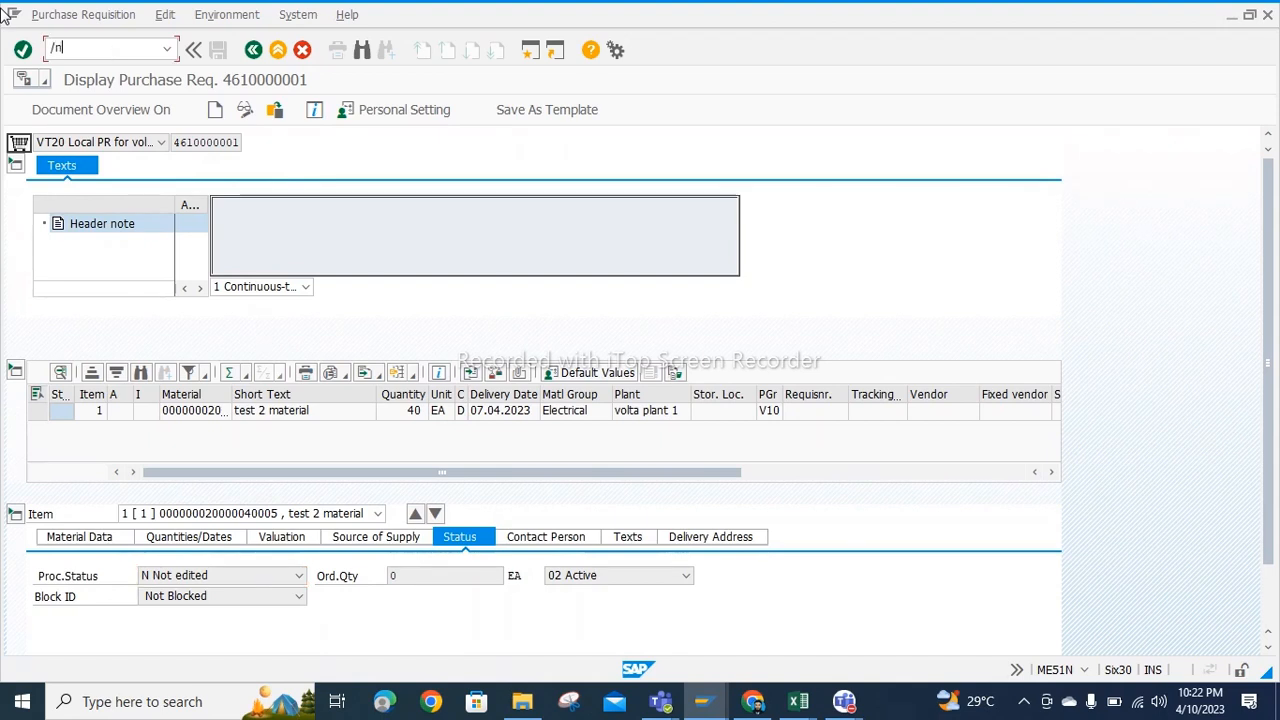
pyautogui.press('Return')
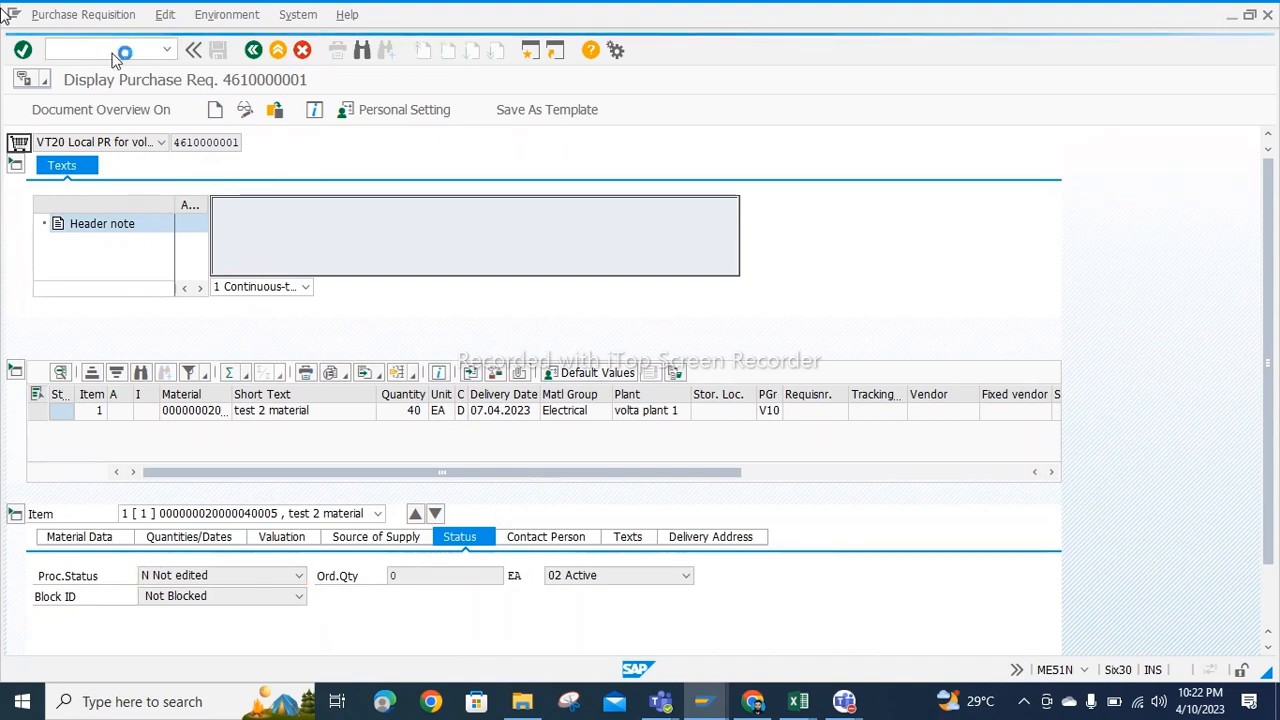
pyautogui.write('sp')
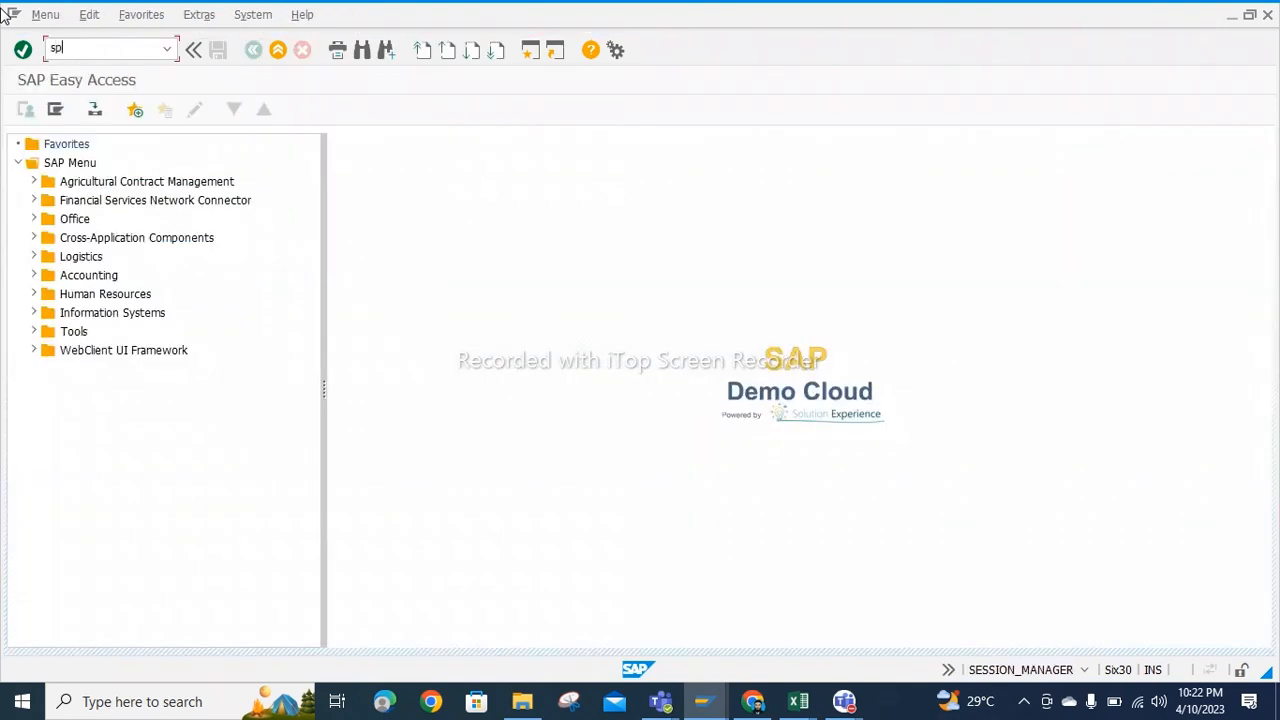
pyautogui.write('ro')
pyautogui.press('Return')
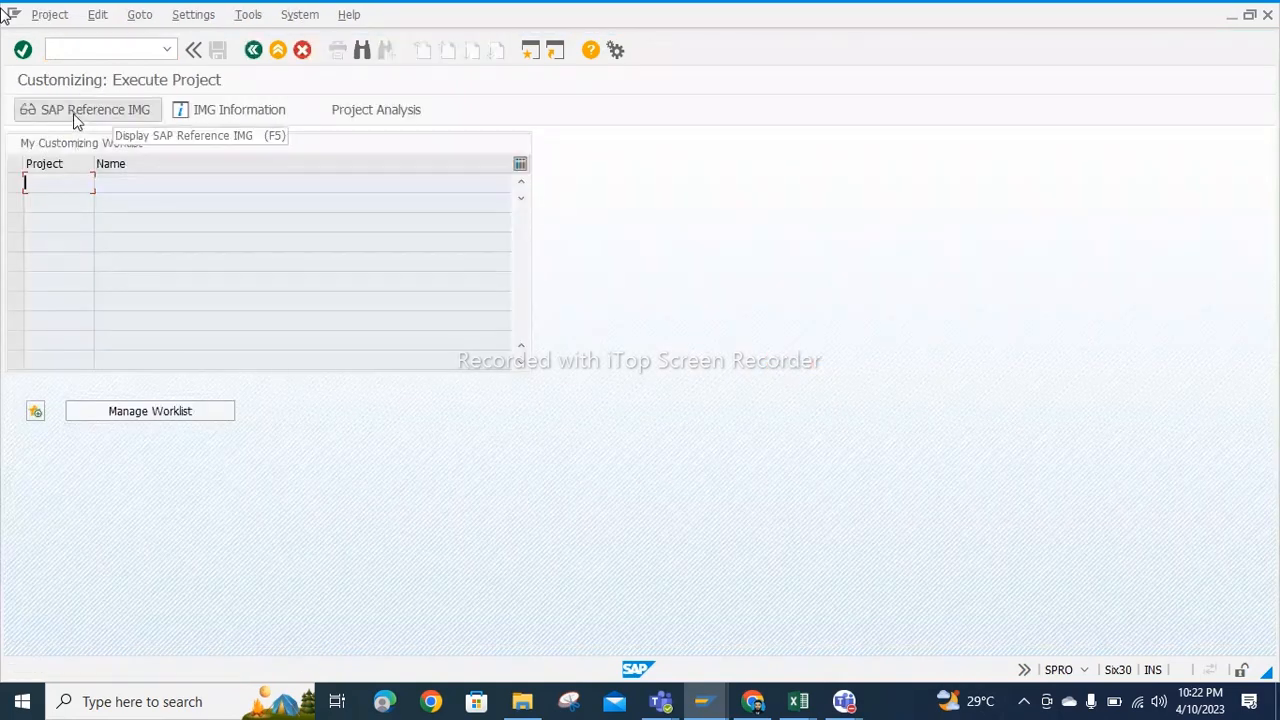
pyautogui.click(74, 111)
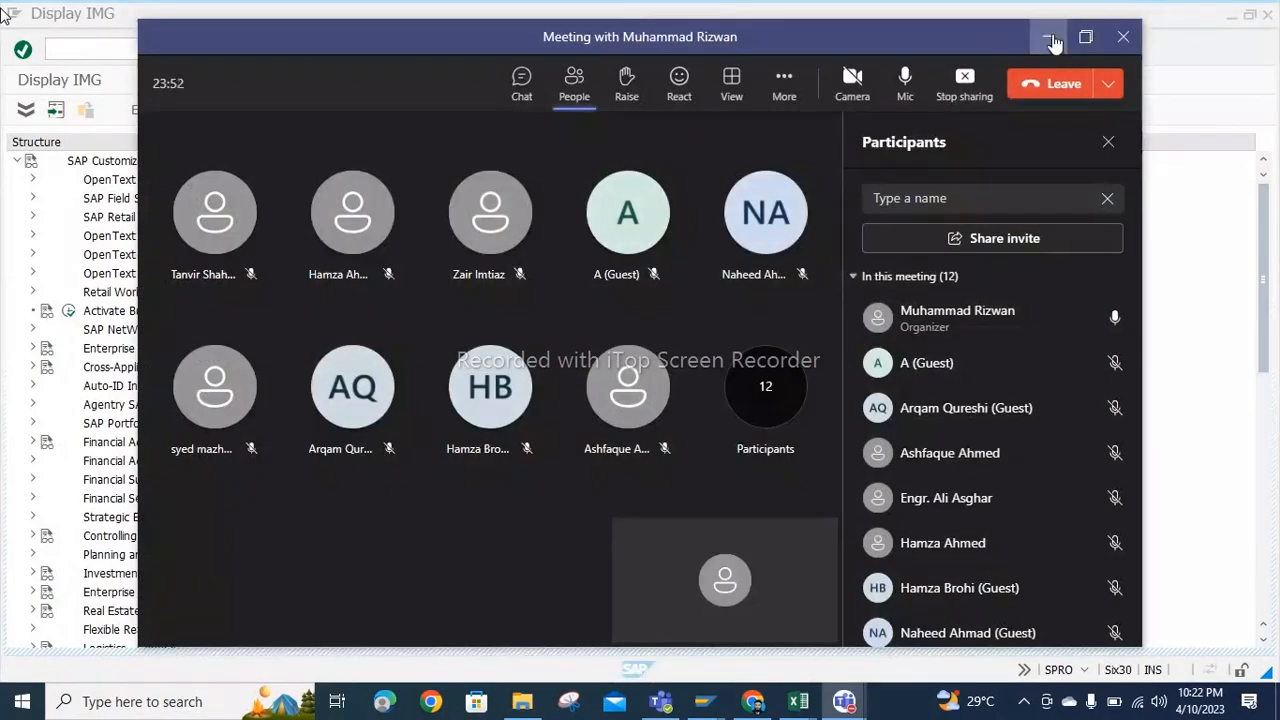
# Step: Minimize the meeting window and expand the IMG through Materials Management, Purchasing, Purchase Requisition and Release Procedure to Procedure with Classification
pyautogui.click(1048, 36)
pyautogui.scroll(-3, 1268, 393)
pyautogui.moveTo(1268, 393); pyautogui.dragTo(1268, 435)
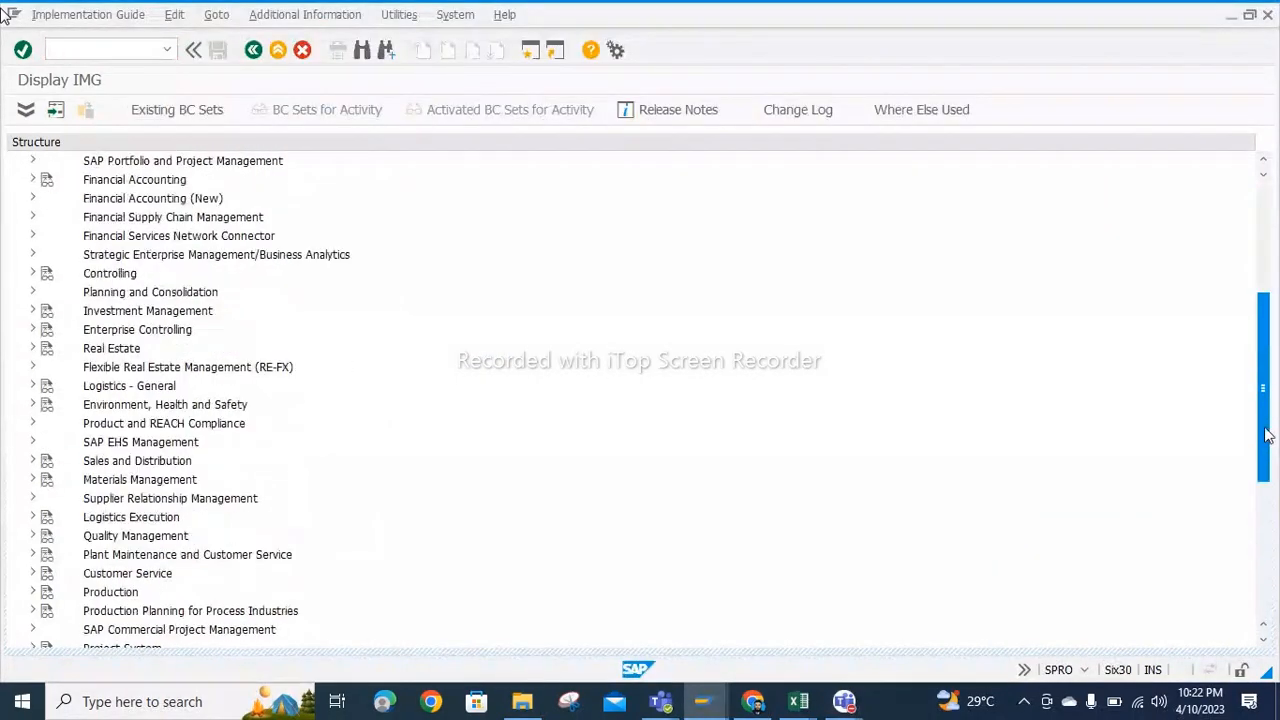
pyautogui.click(32, 479)
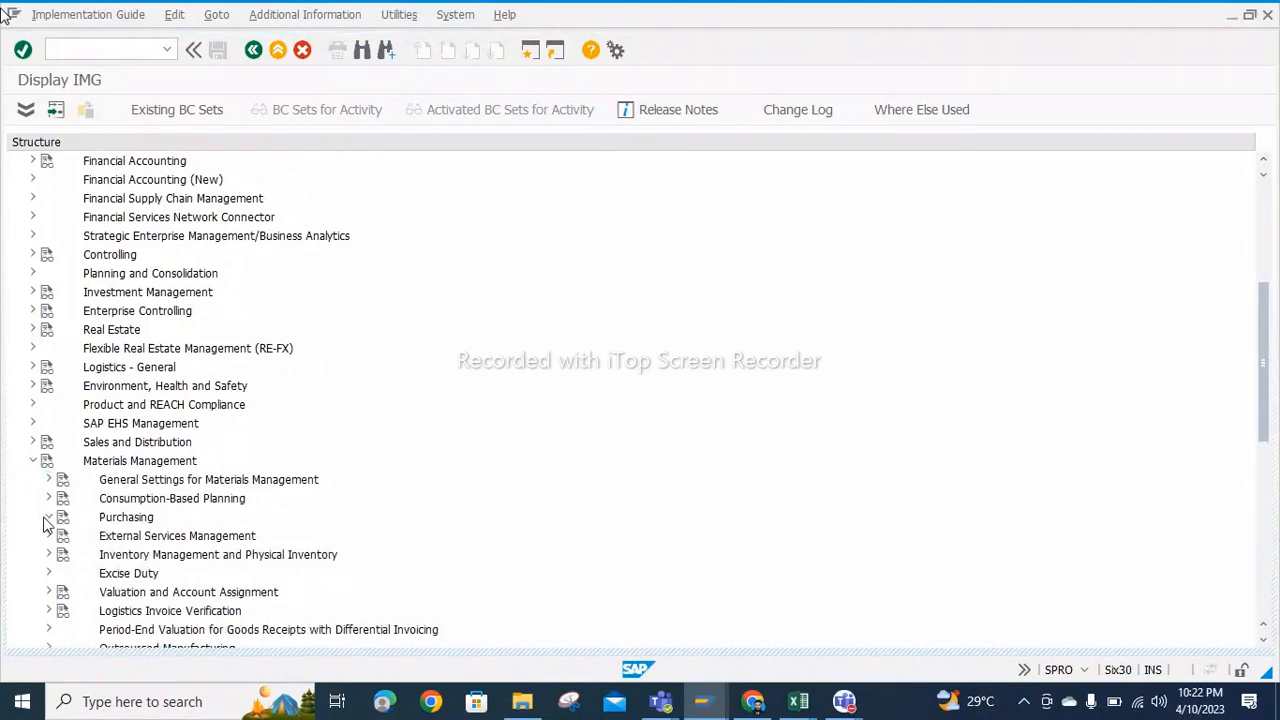
pyautogui.click(47, 518)
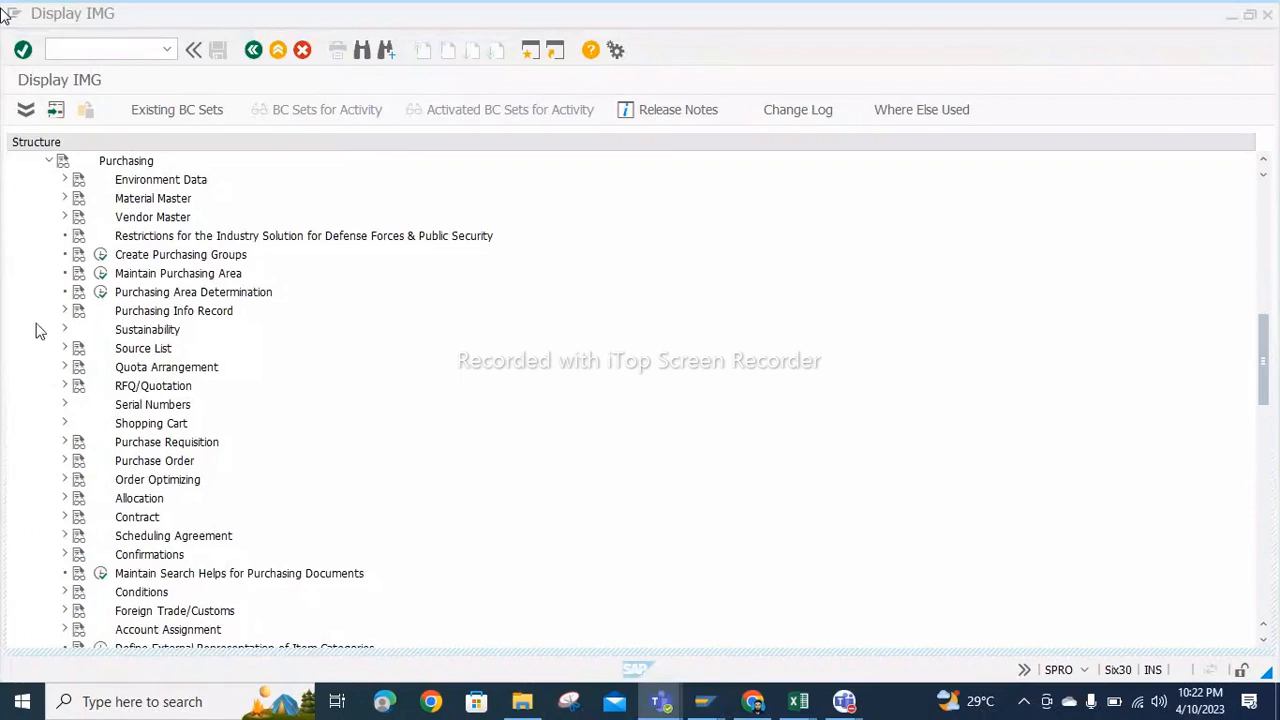
pyautogui.click(67, 446)
pyautogui.click(64, 442)
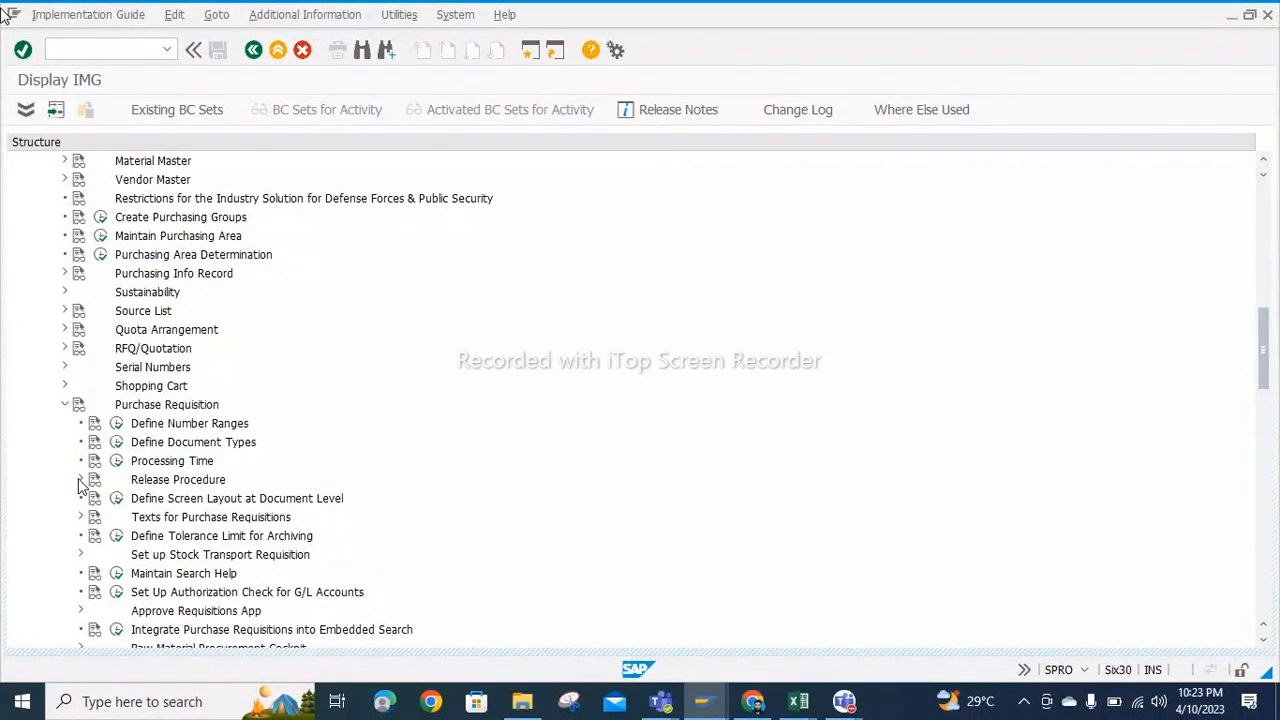
pyautogui.click(81, 480)
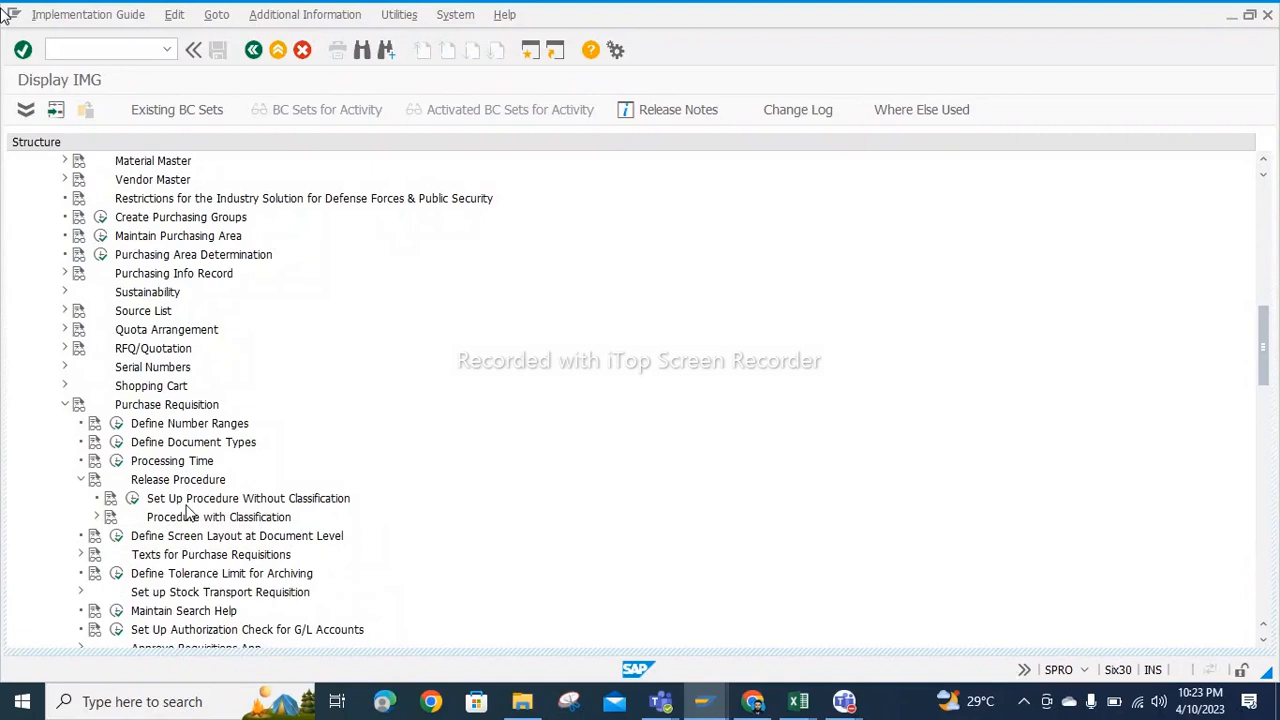
pyautogui.click(97, 518)
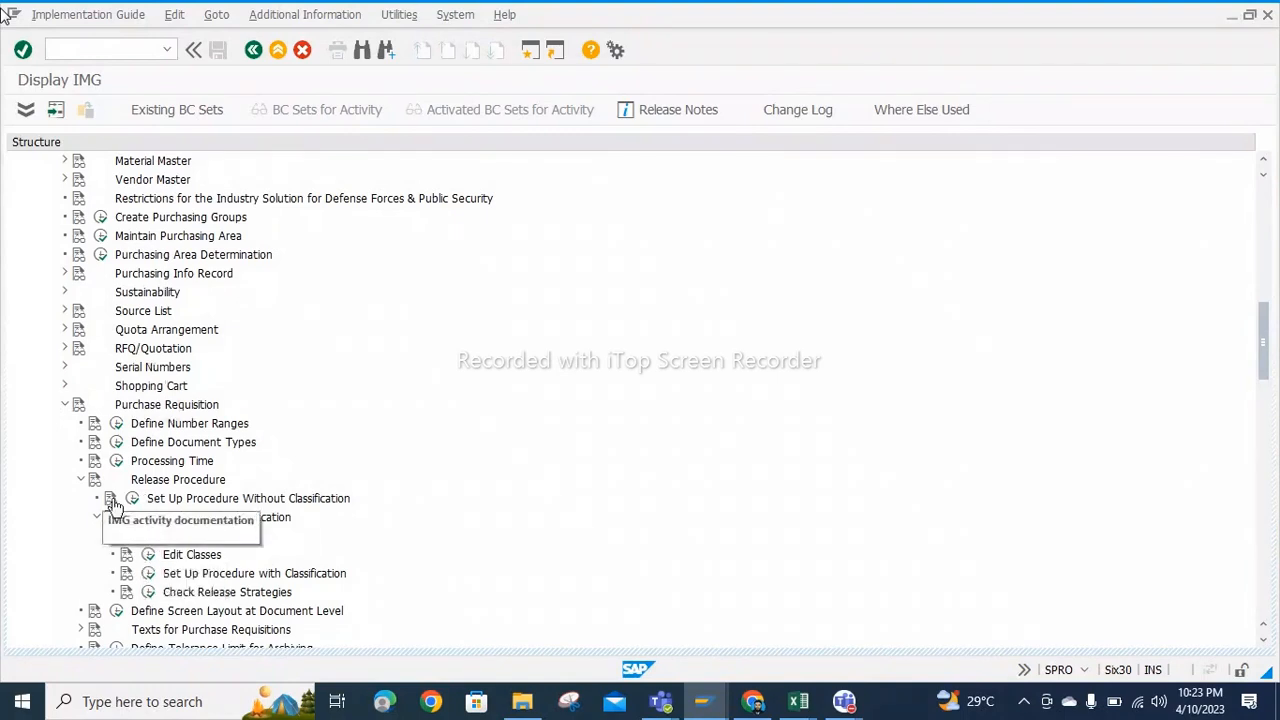
pyautogui.click(111, 499)
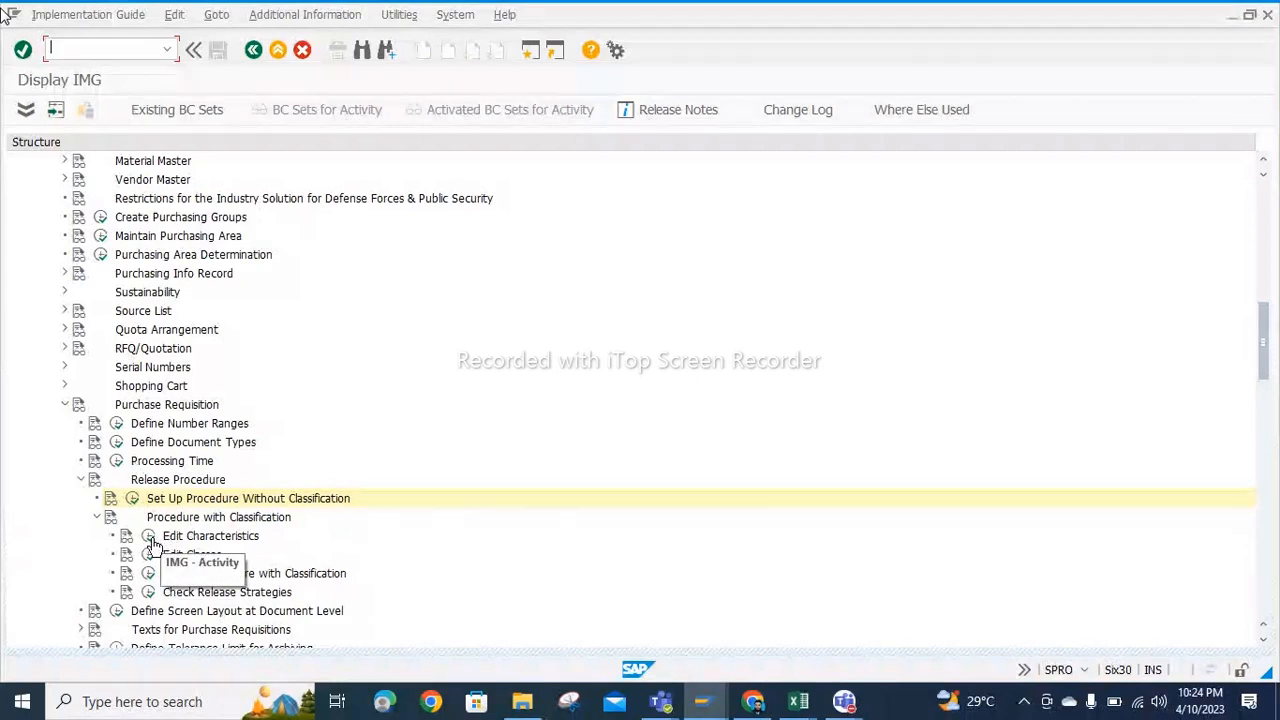
# Step: Switch to the SAP MM(NTDC) workbook in Excel and review the planned characteristics with their tables and fields under Edit Characteristics
pyautogui.click(798, 701)
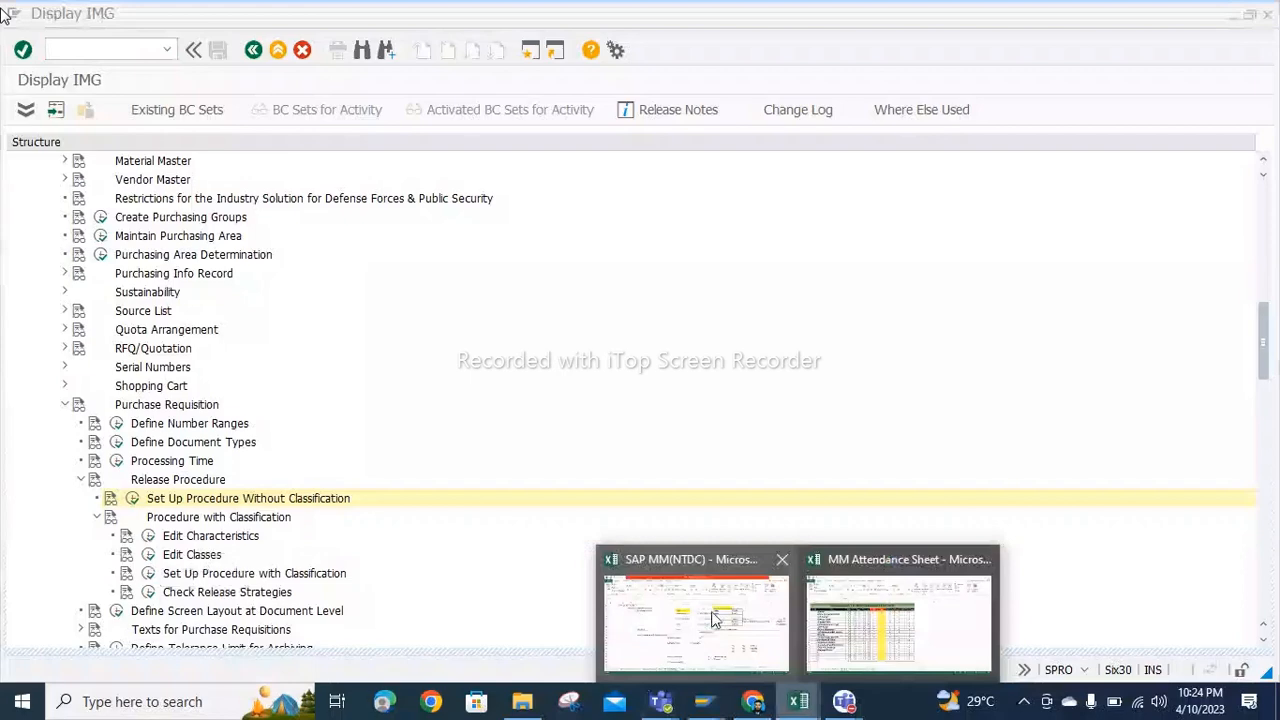
pyautogui.moveTo(713, 619)
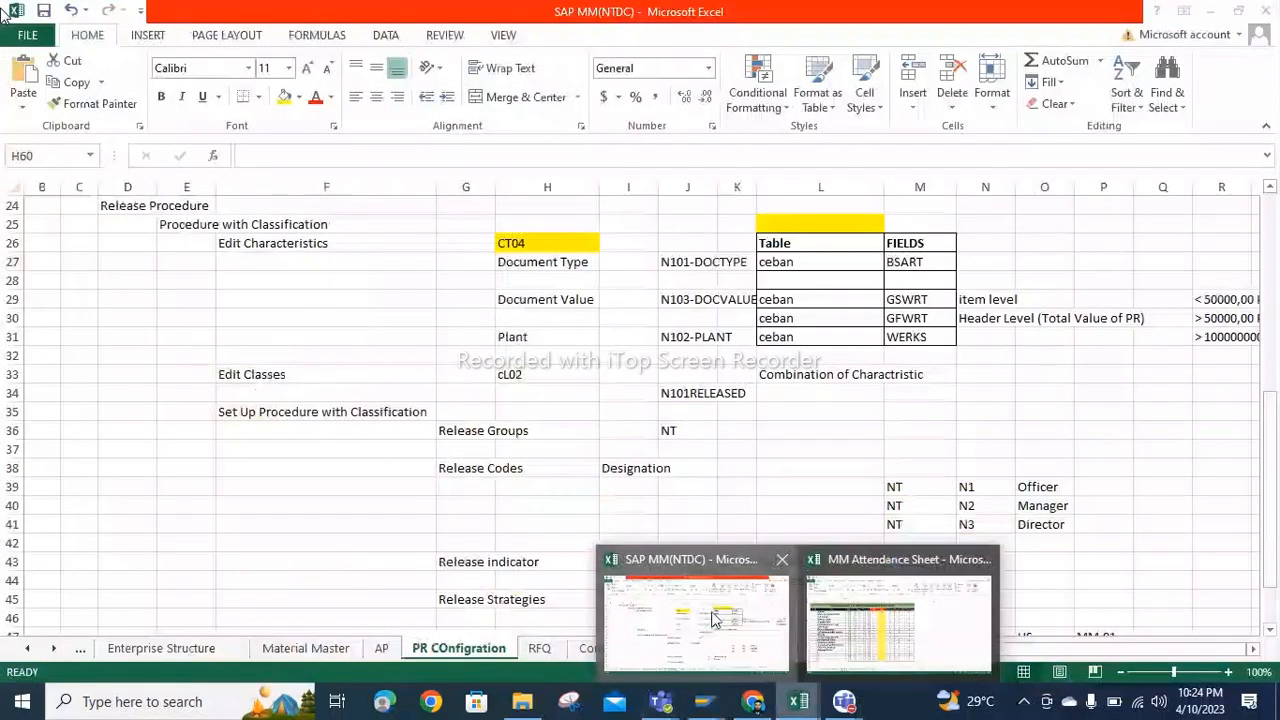
pyautogui.click(713, 619)
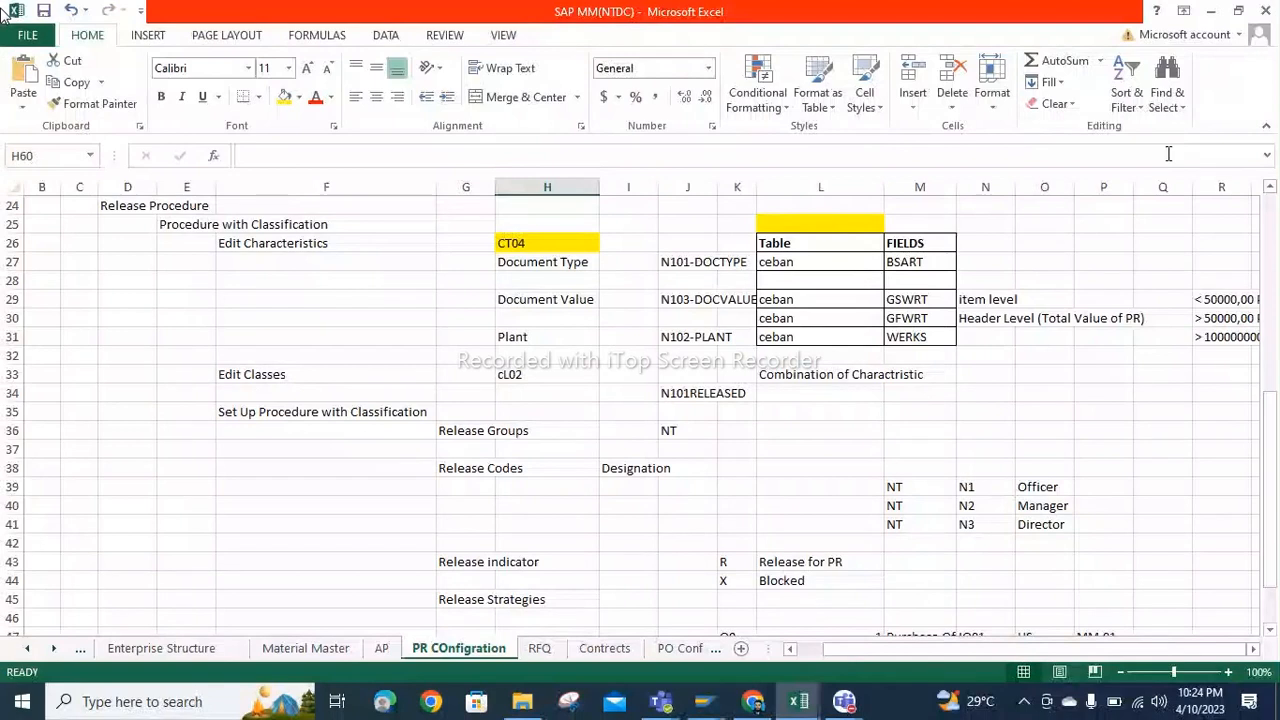
pyautogui.click(1271, 189)
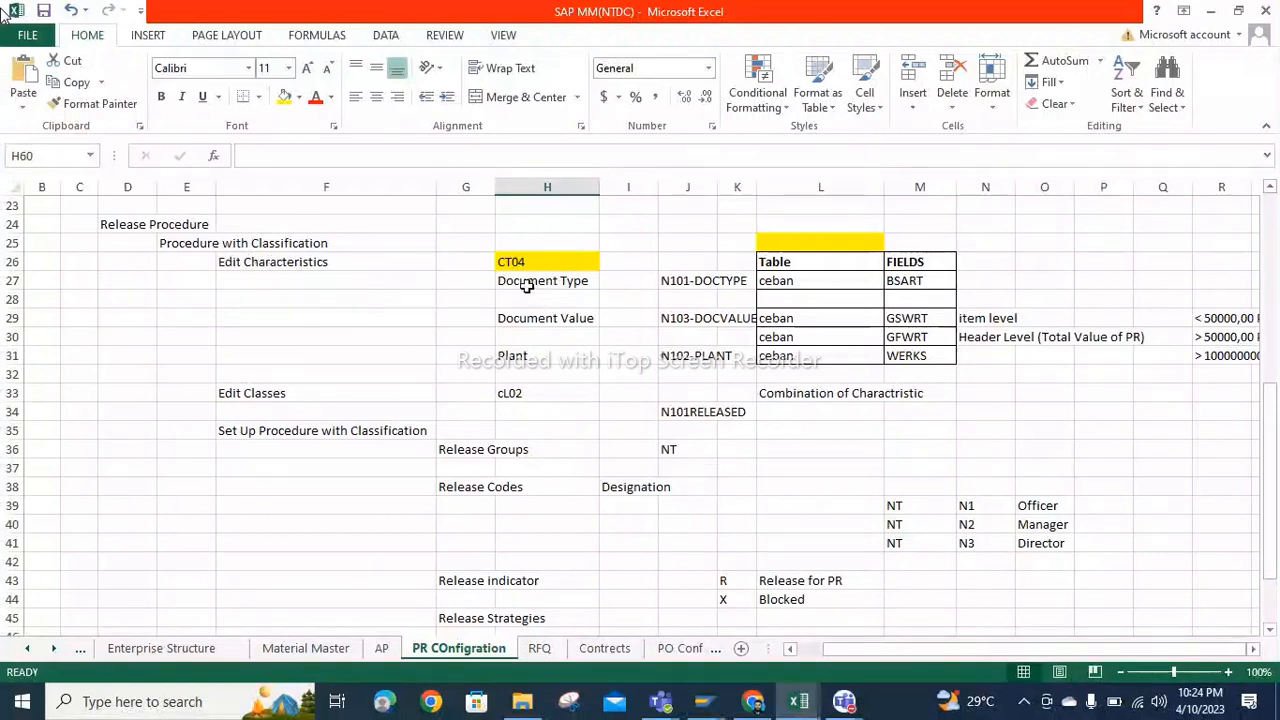
pyautogui.click(556, 374)
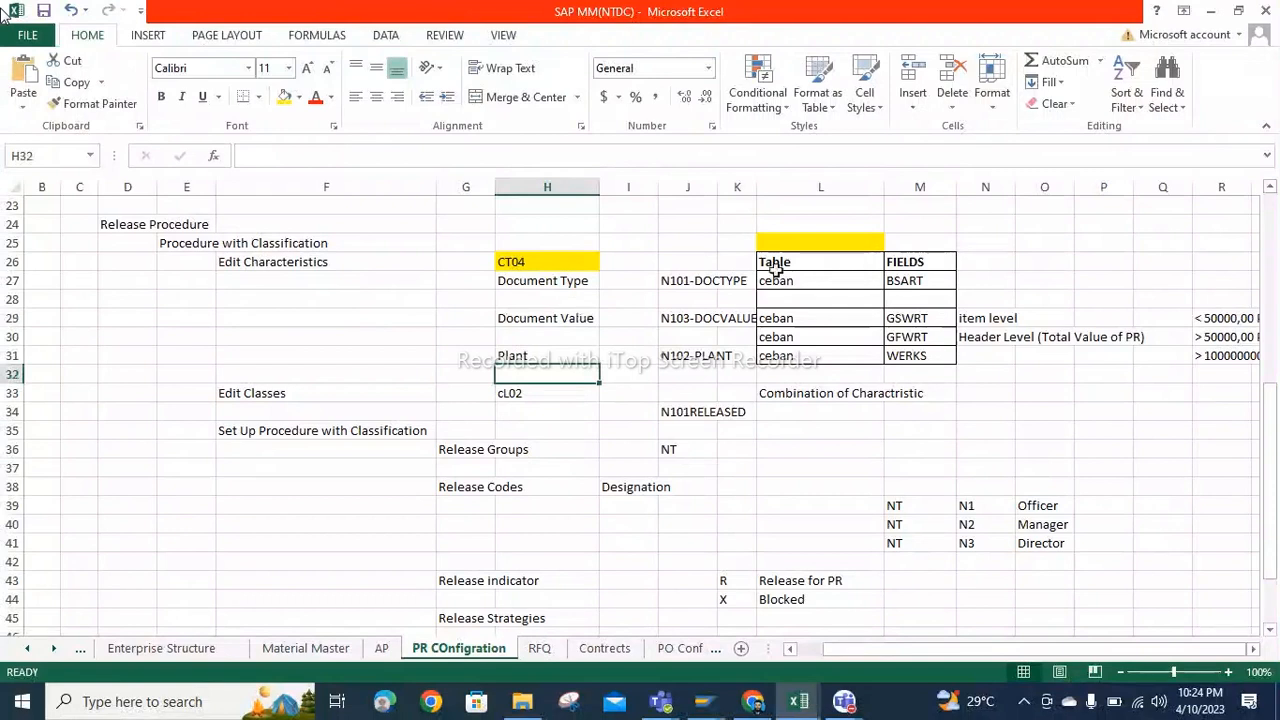
pyautogui.click(915, 280)
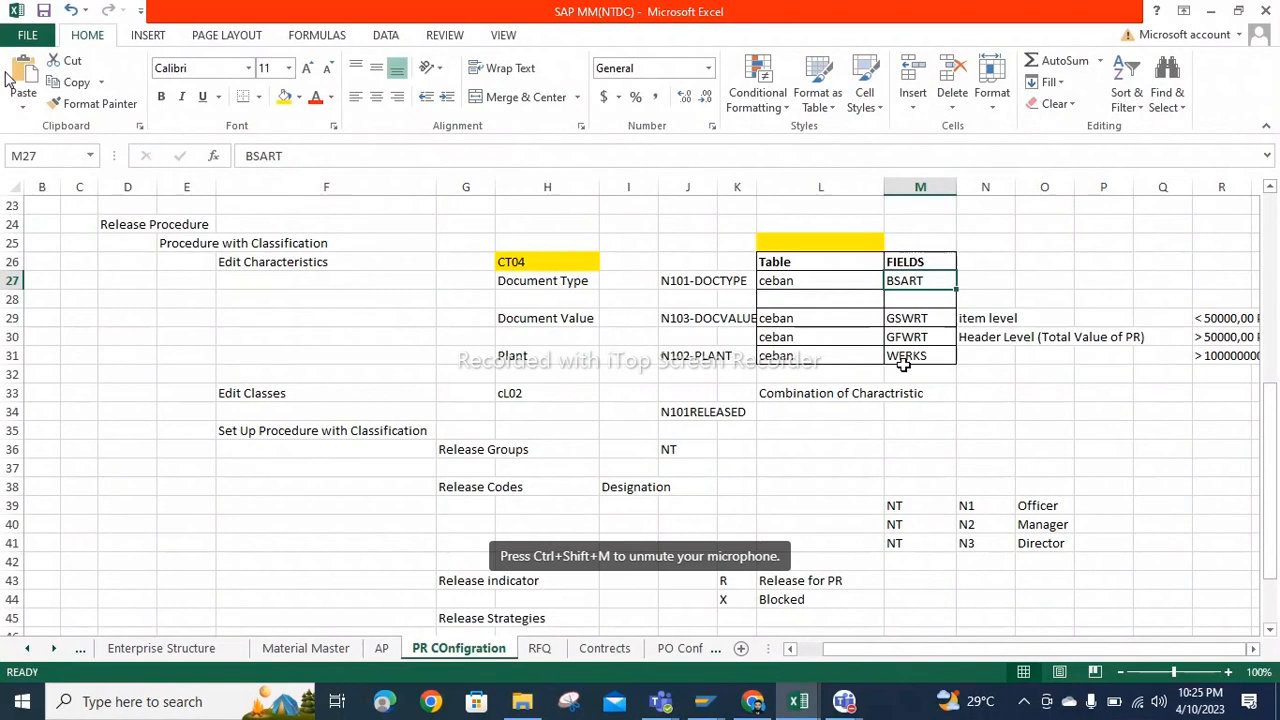
# Step: Switch back to the SAP IMG session, open transaction SE11 in a new session and enter ceban as the database table
pyautogui.click(703, 703)
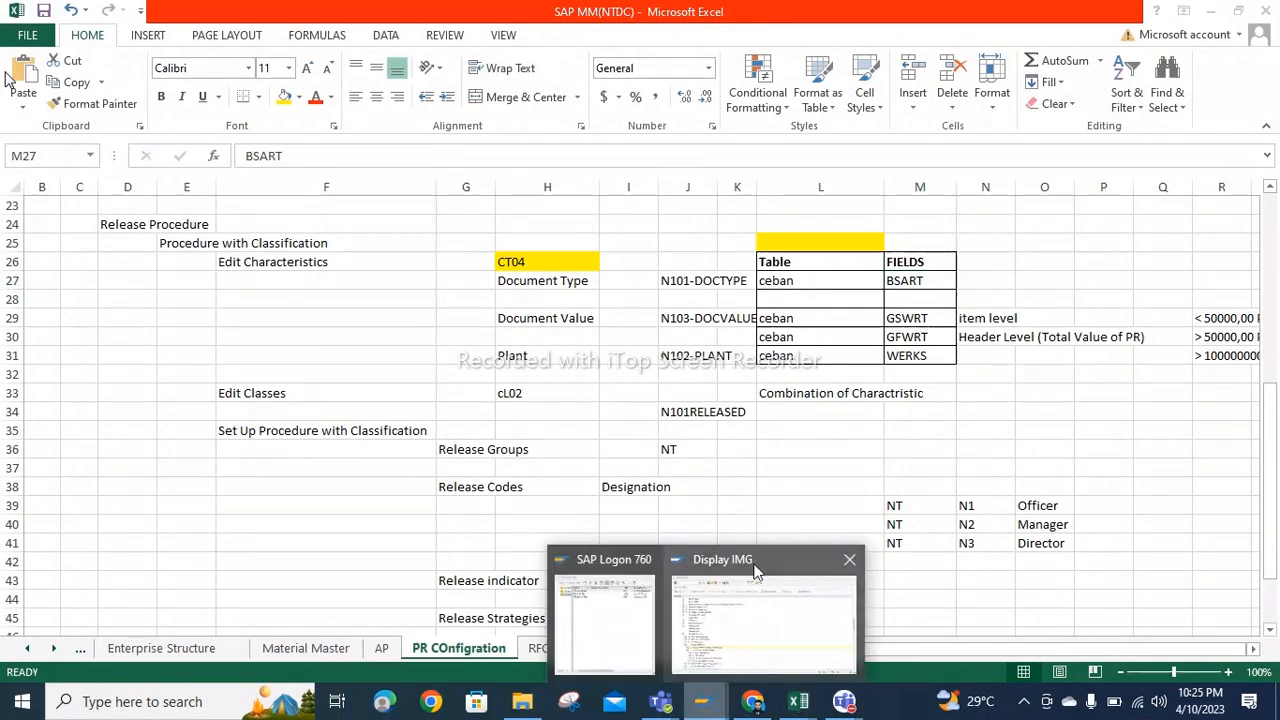
pyautogui.click(755, 571)
pyautogui.click(95, 56)
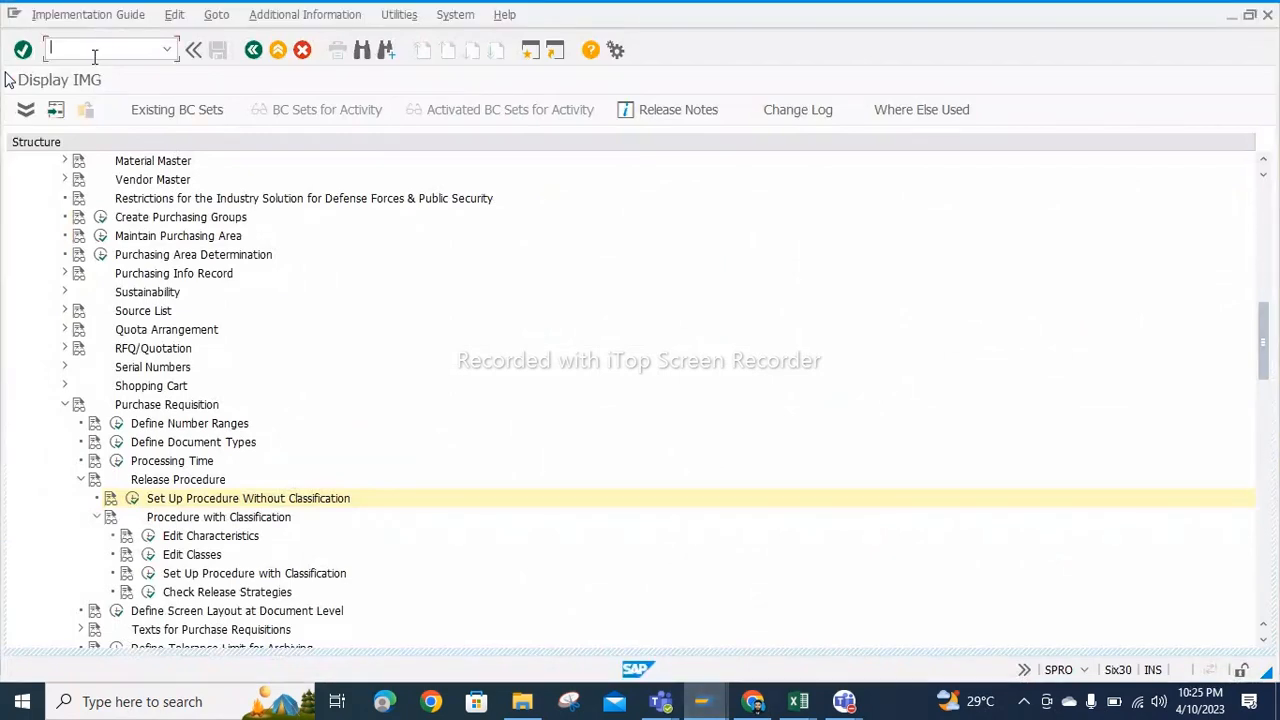
pyautogui.write('/o')
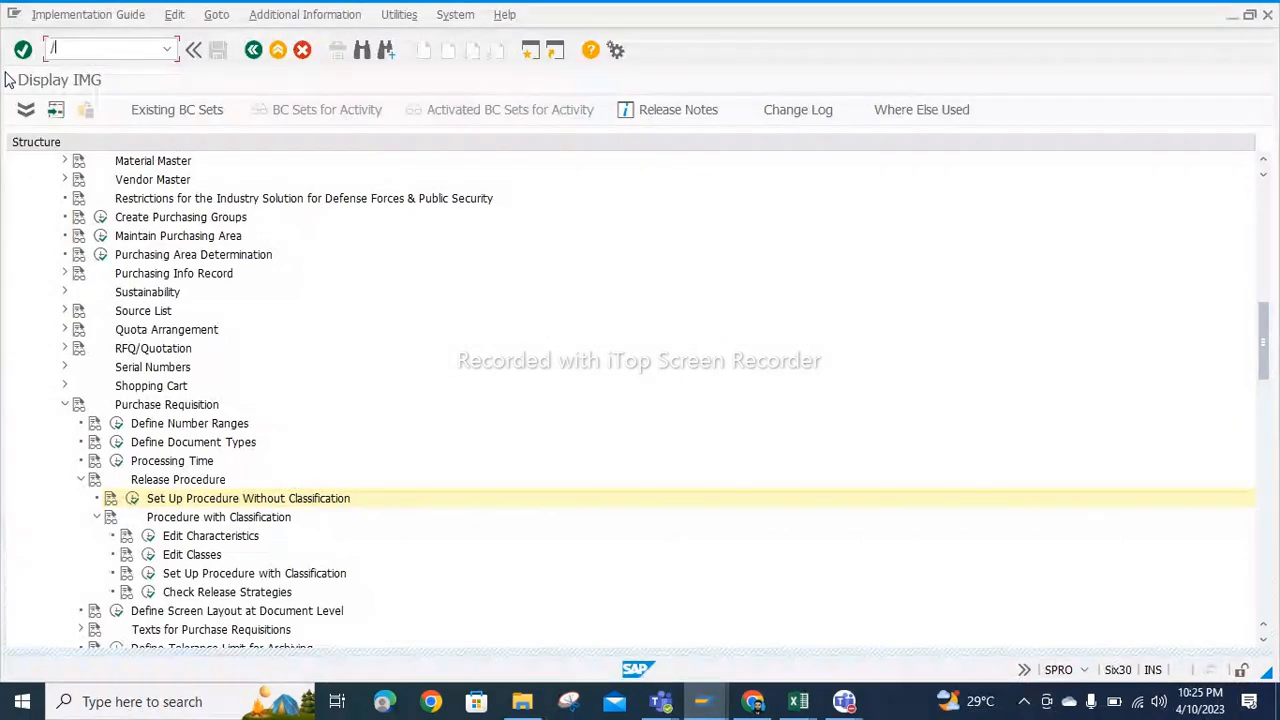
pyautogui.write('11')
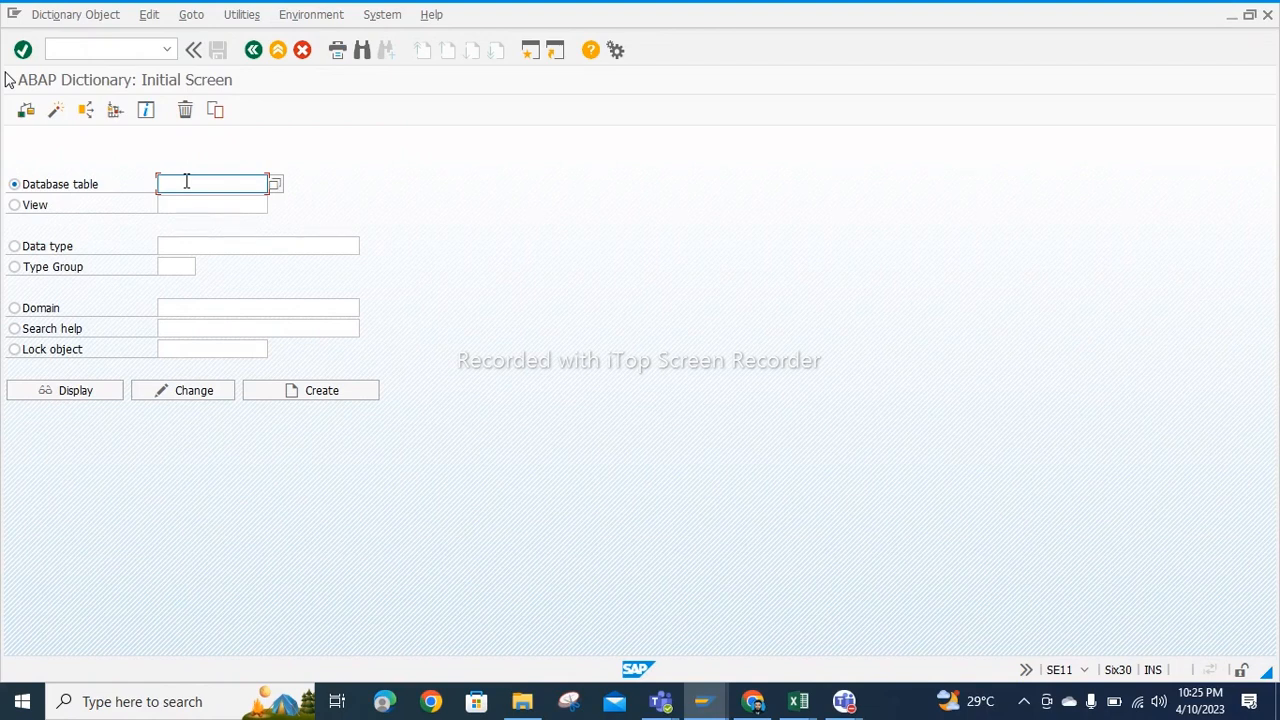
pyautogui.write('ceban')
# Step: Check the table name for Document Type in the Excel workbook and display the ceban structure in the ABAP Dictionary
pyautogui.click(798, 701)
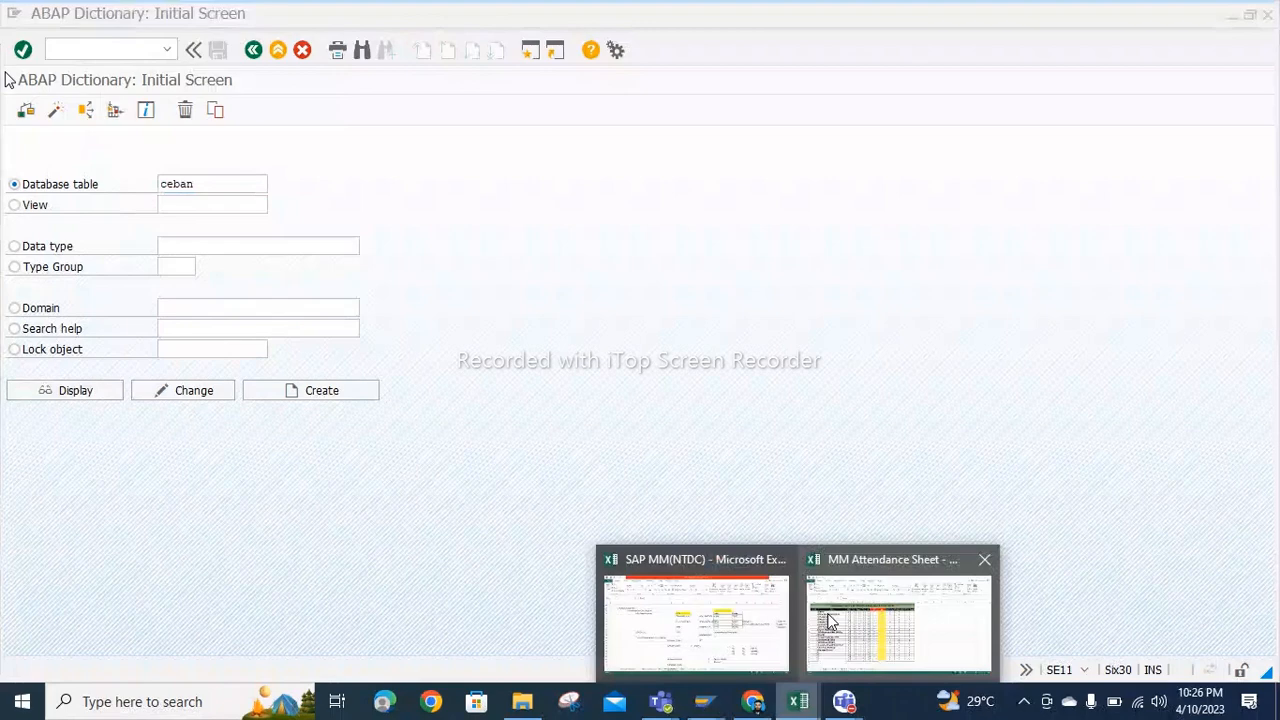
pyautogui.click(695, 615)
pyautogui.click(790, 285)
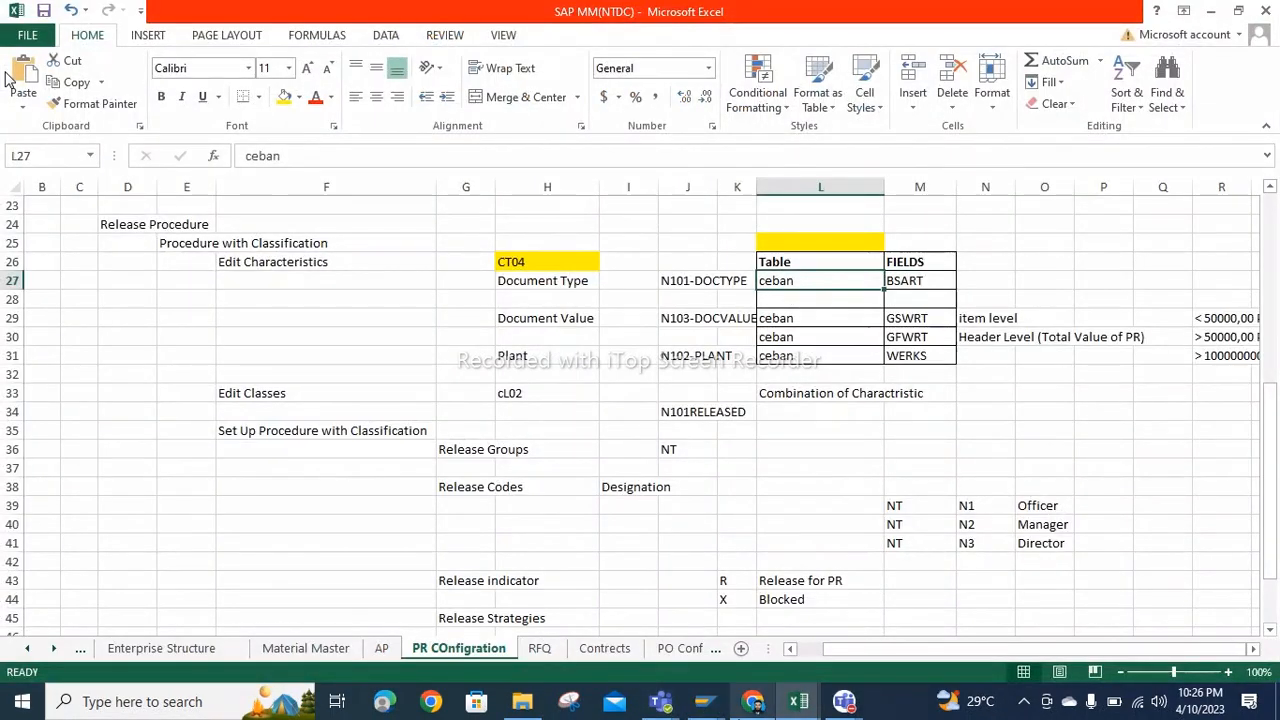
pyautogui.click(705, 701)
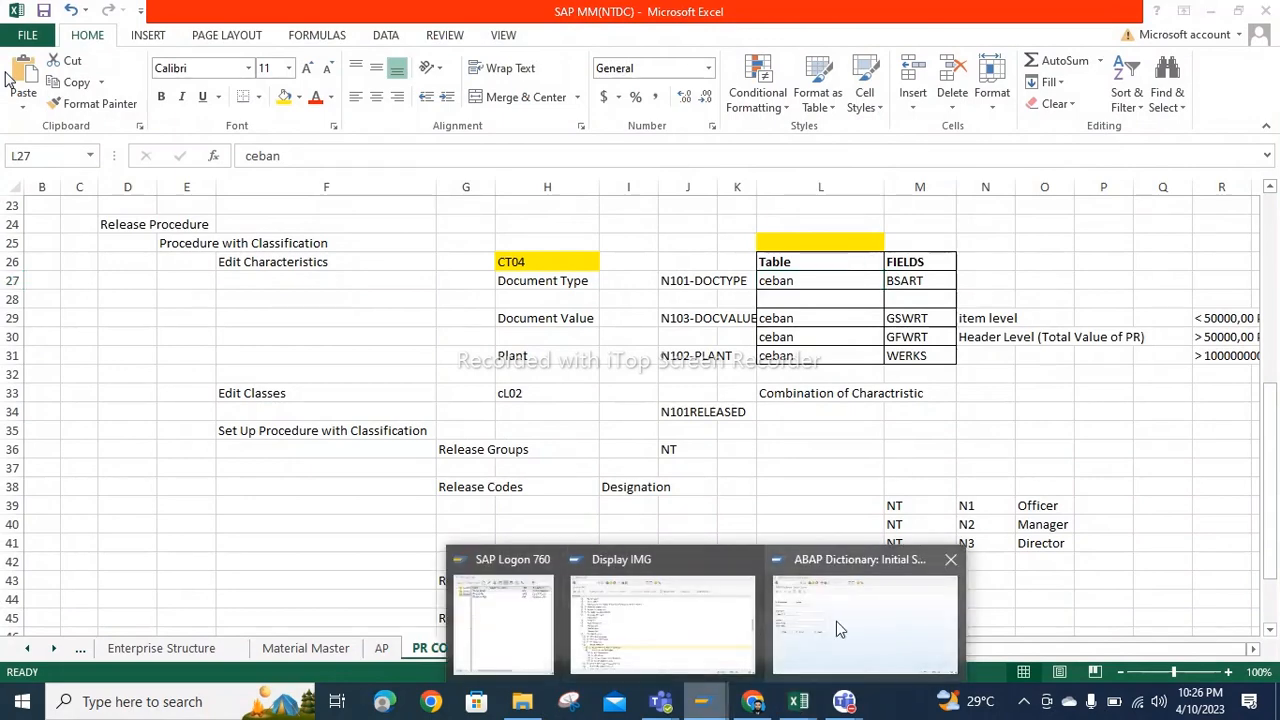
pyautogui.click(835, 621)
pyautogui.click(63, 390)
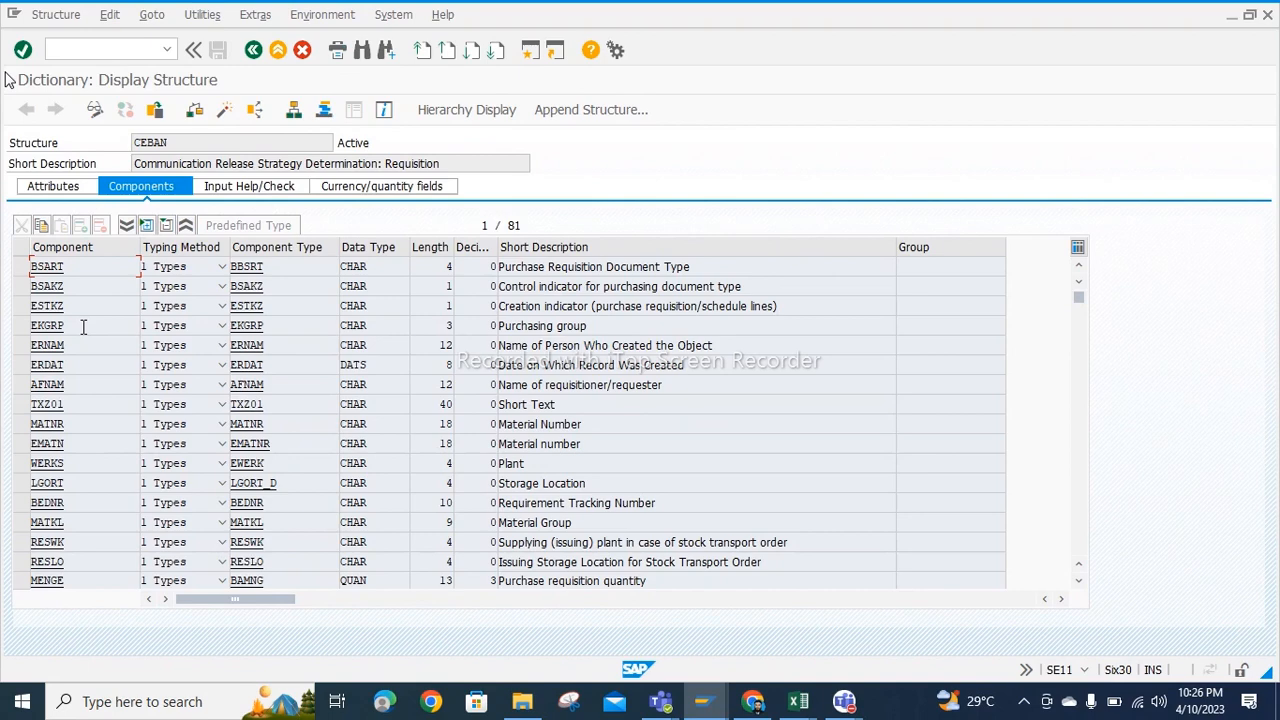
# Step: Return to the Excel workbook and review the Document Type, Document Value and Plant characteristics
pyautogui.click(798, 701)
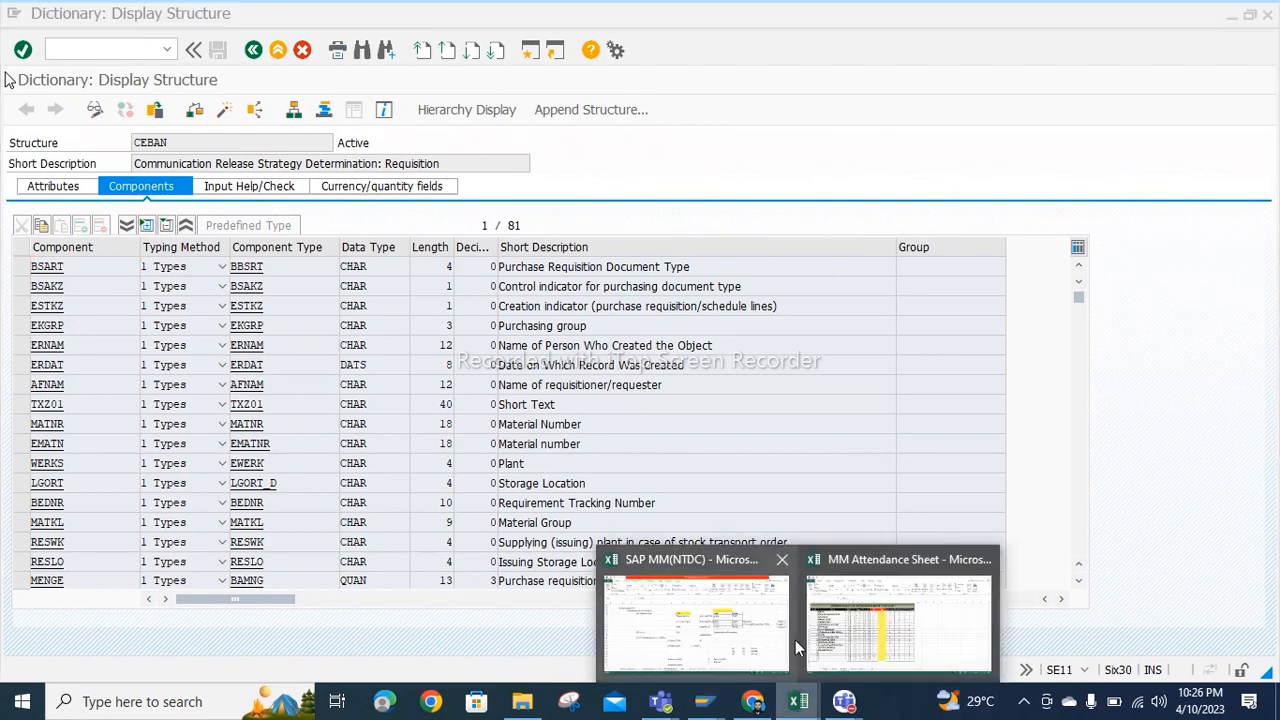
pyautogui.click(713, 628)
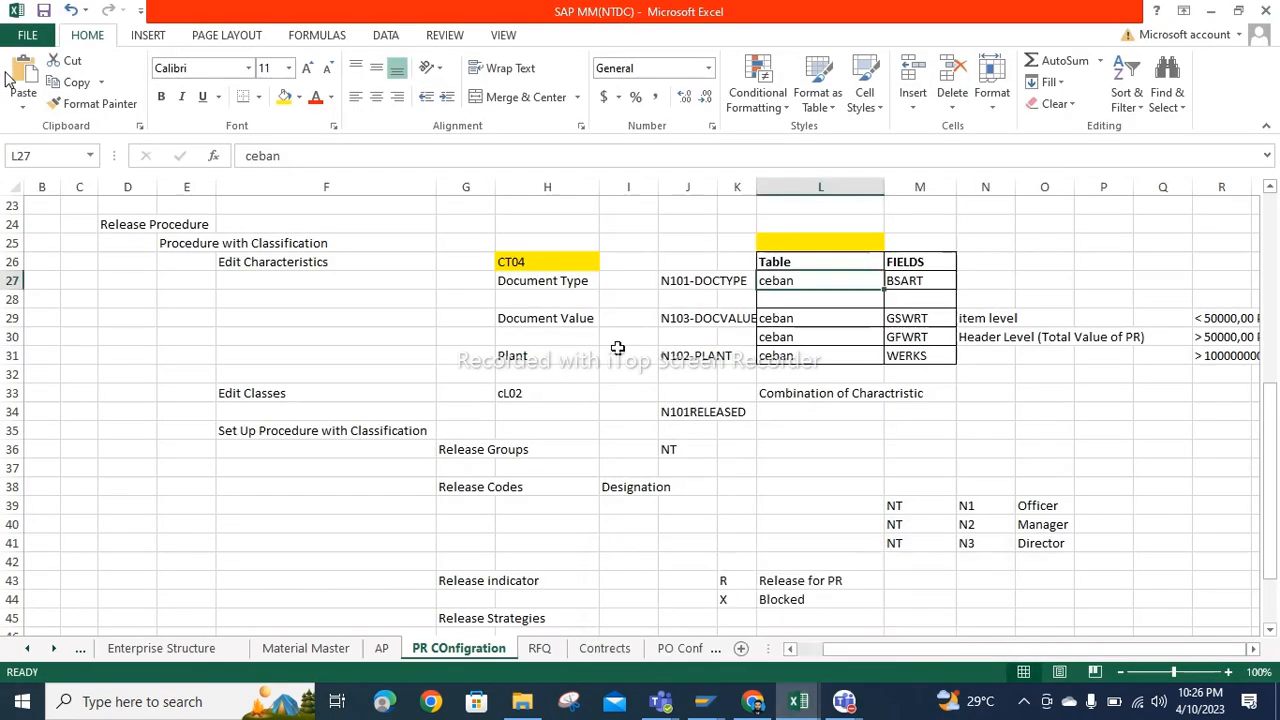
pyautogui.click(521, 285)
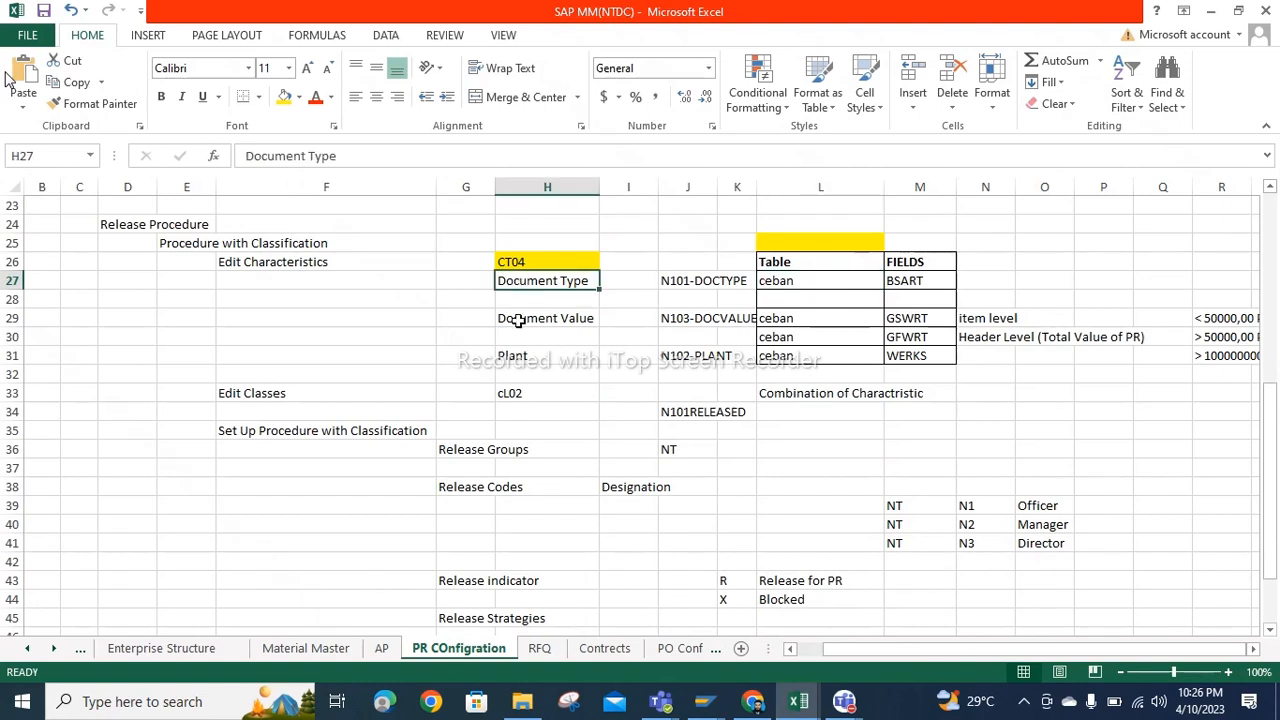
pyautogui.click(516, 318)
pyautogui.click(518, 358)
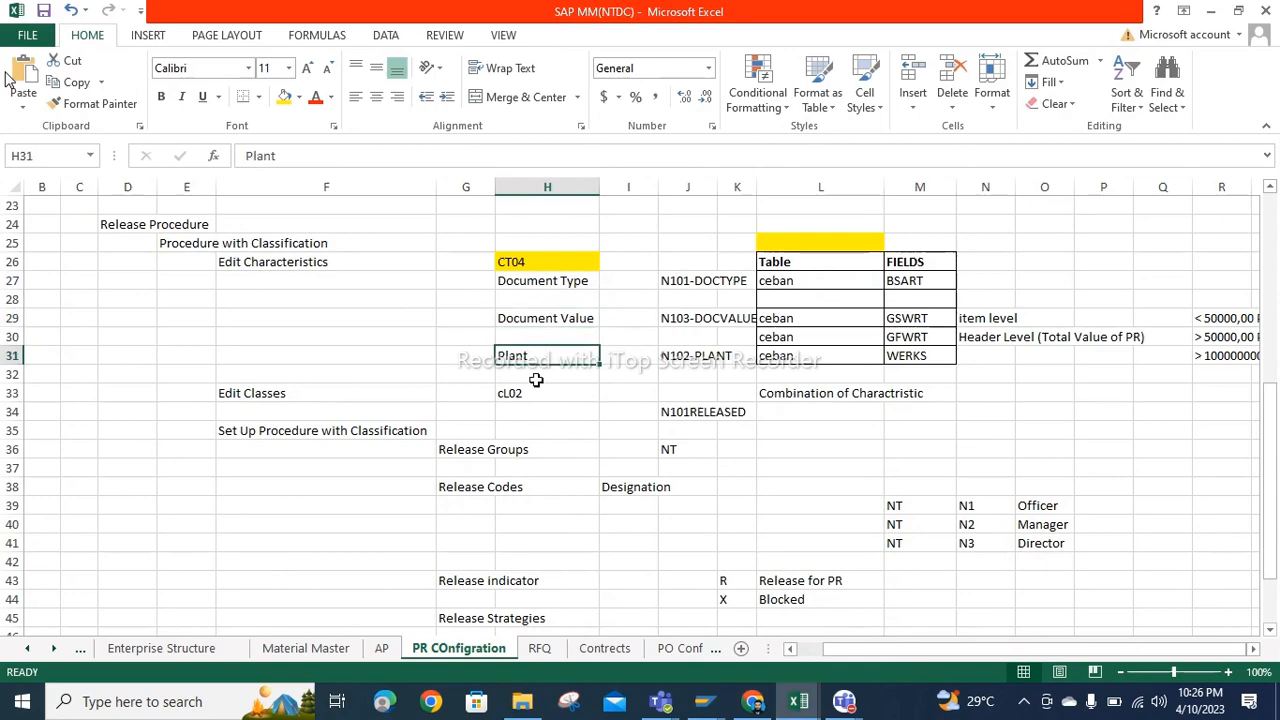
# Step: Switch to the SAP dictionary session and look up the purchasing group and plant components of the CEBAN structure
pyautogui.click(722, 699)
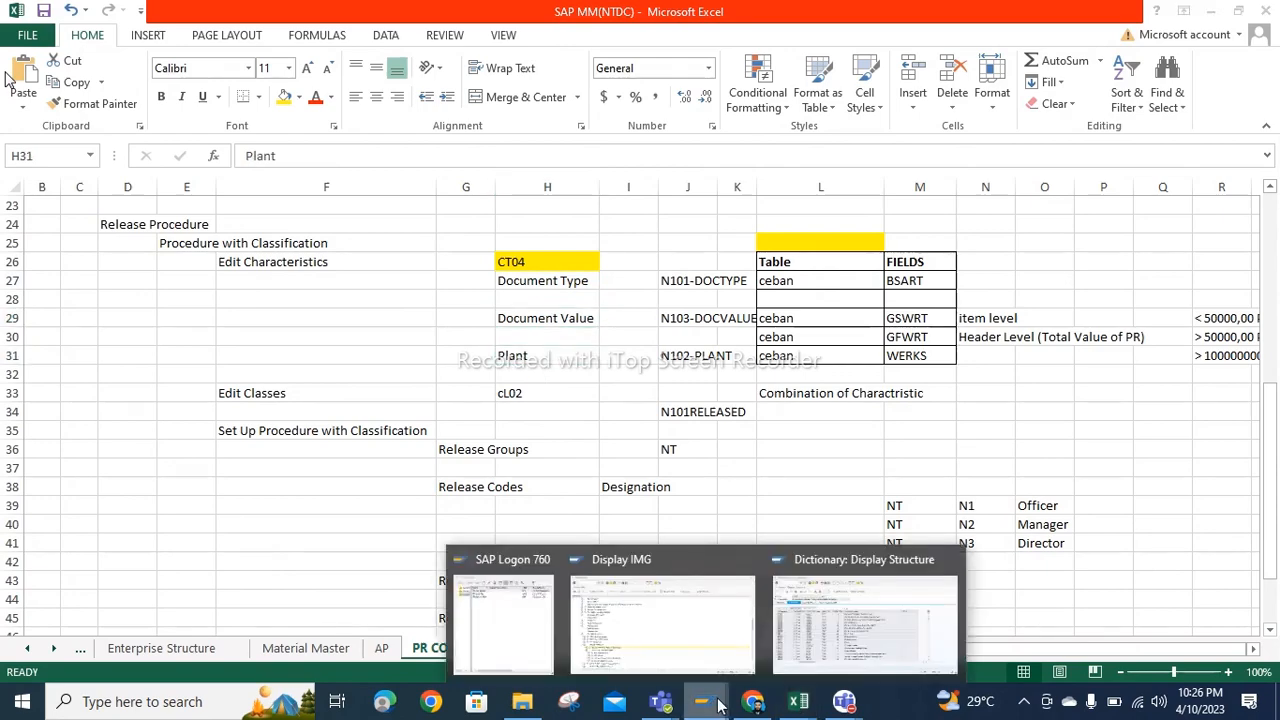
pyautogui.click(826, 608)
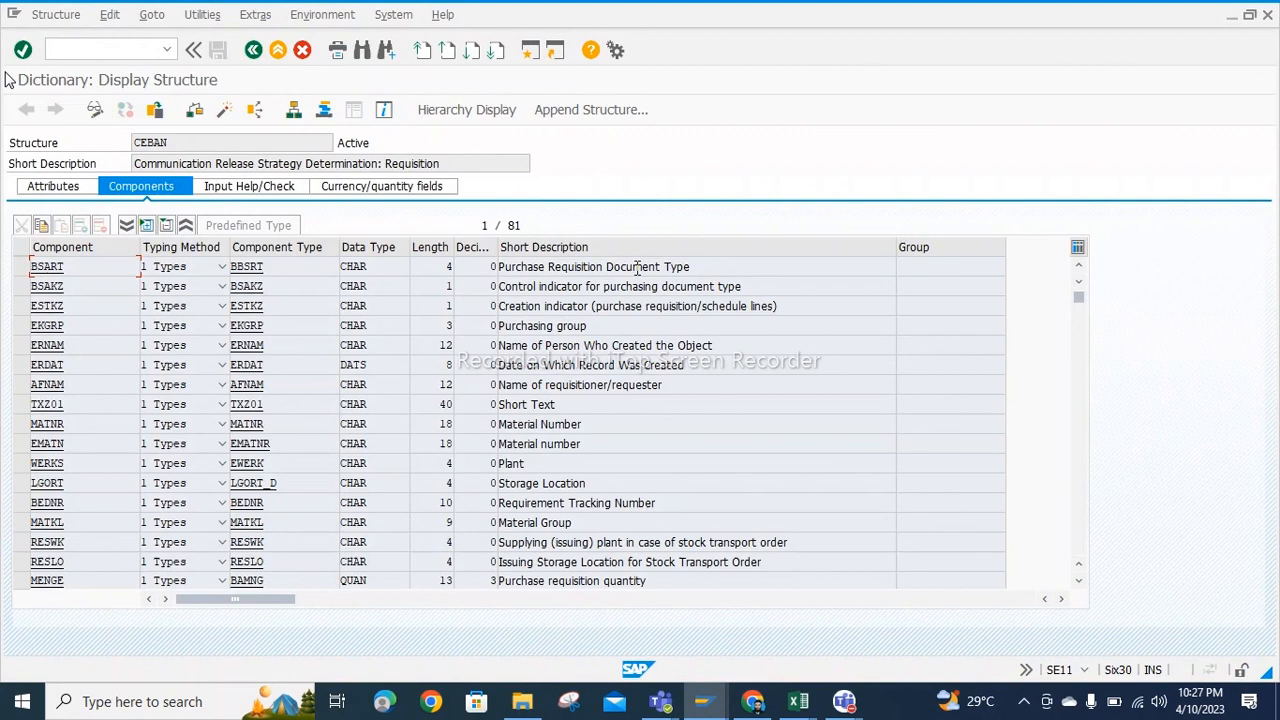
pyautogui.moveTo(588, 326); pyautogui.dragTo(500, 327)
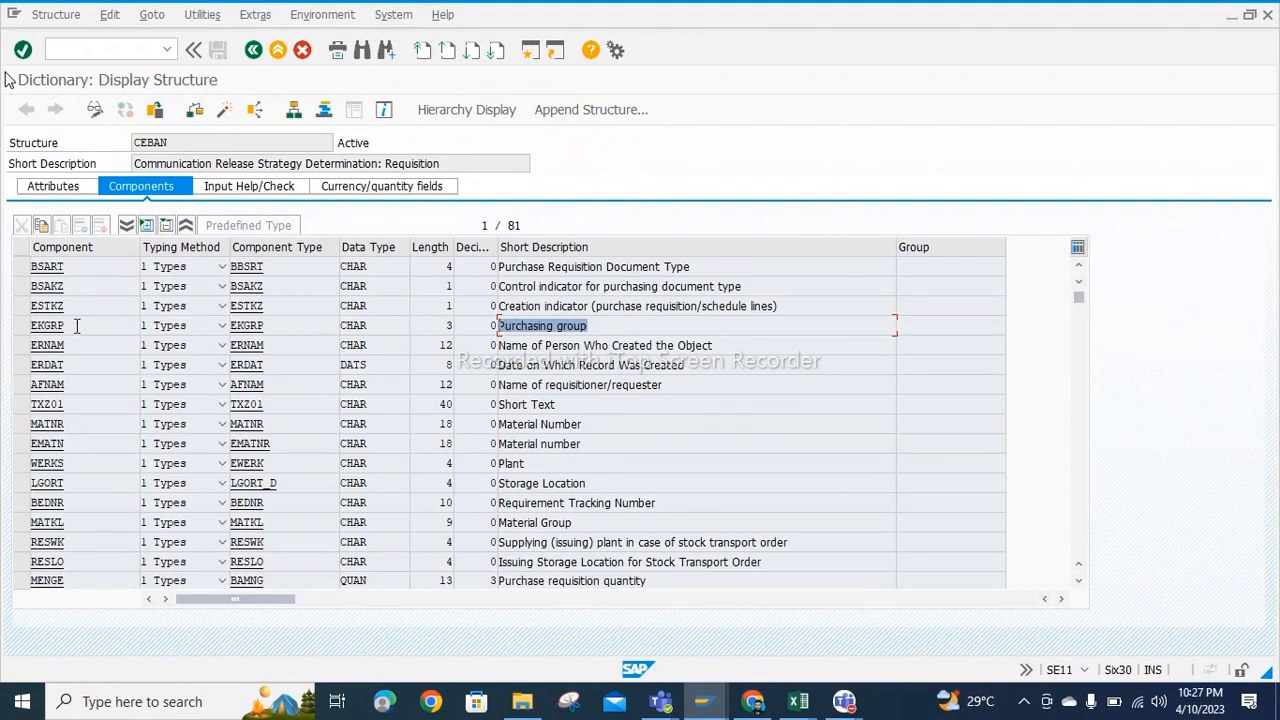
pyautogui.click(516, 463)
pyautogui.doubleClick(516, 463)
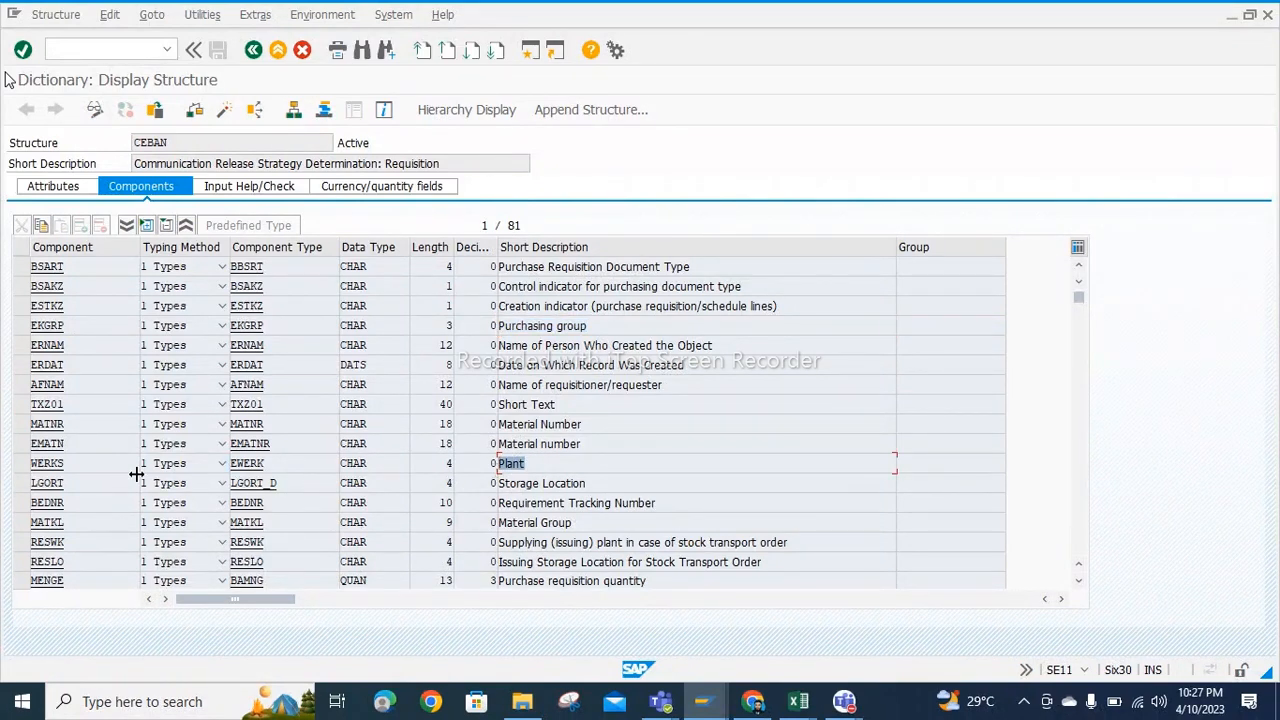
pyautogui.click(75, 463)
pyautogui.doubleClick(75, 463)
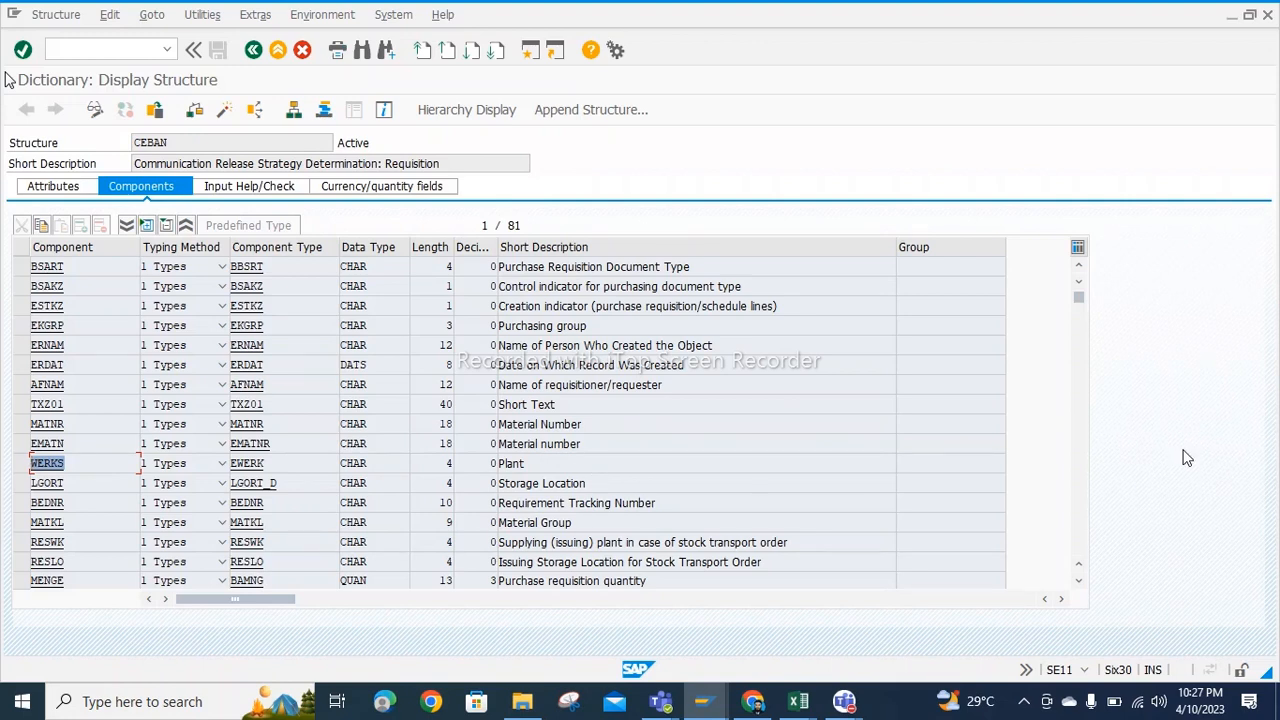
# Step: Browse further CEBAN components, then review the Document Type, Document Value and Plant characteristics in the SAP MM(NTDC) Excel workbook
pyautogui.click(1077, 484)
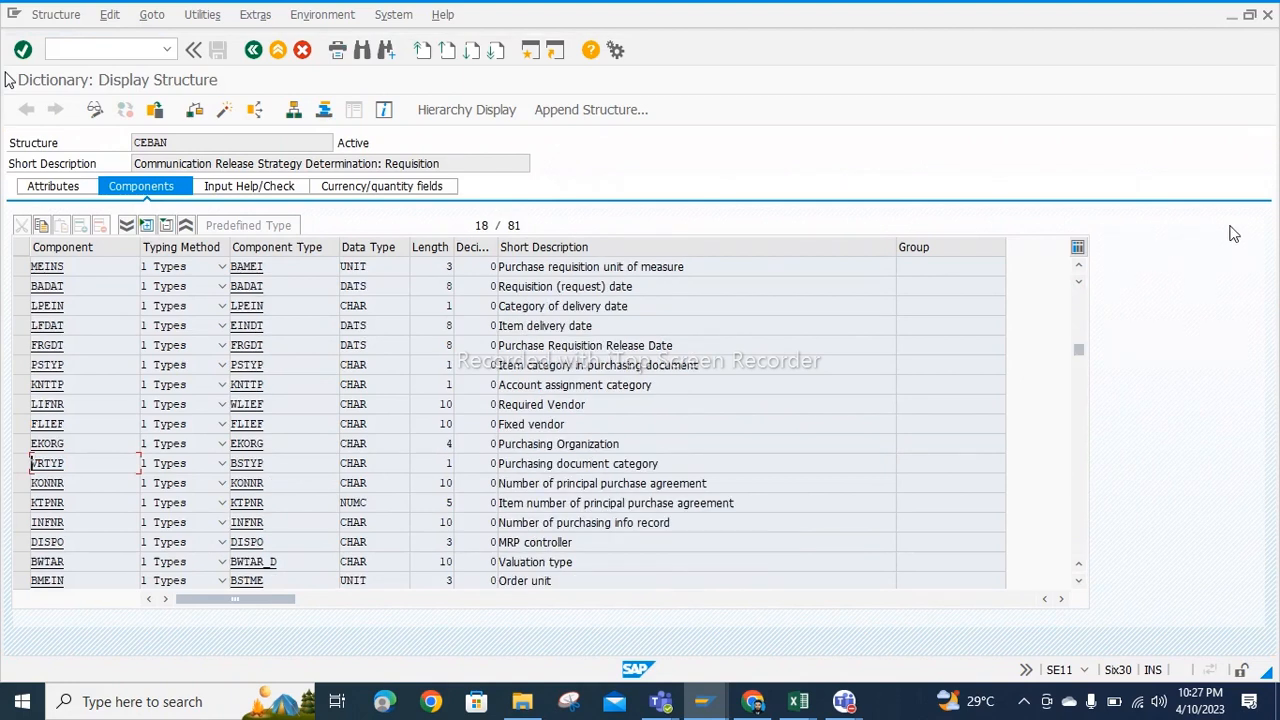
pyautogui.click(1078, 310)
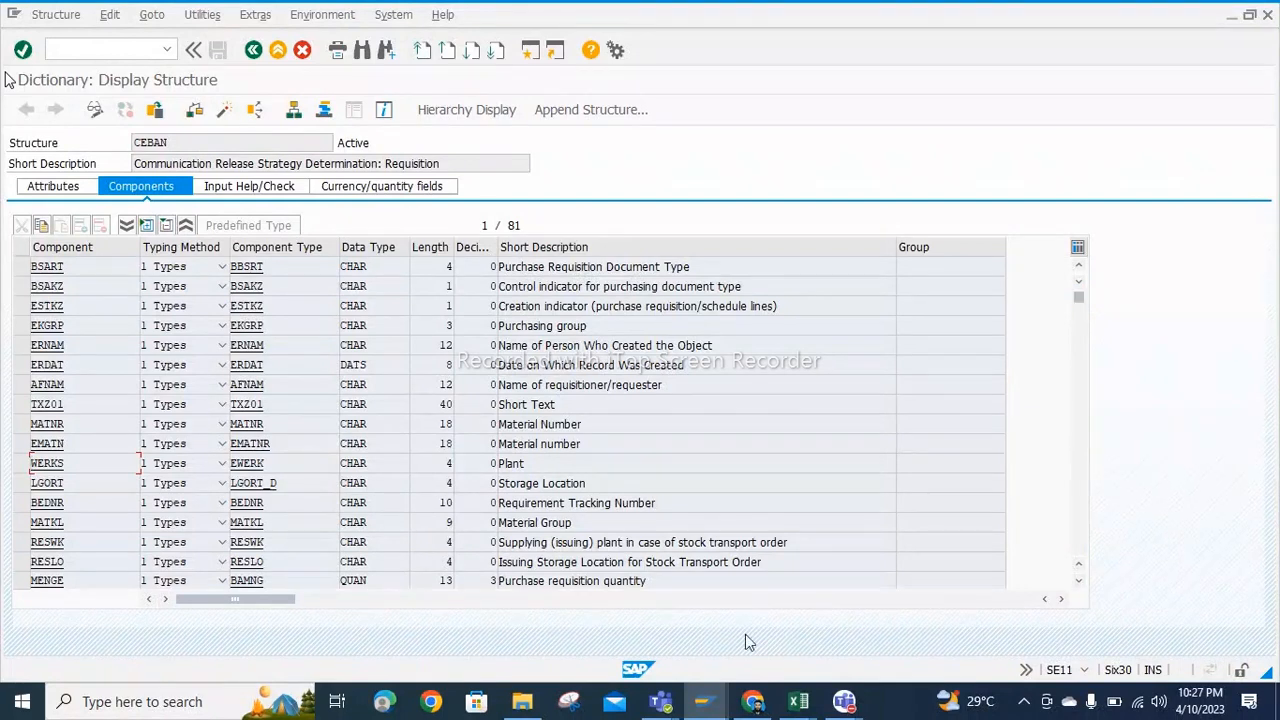
pyautogui.click(799, 703)
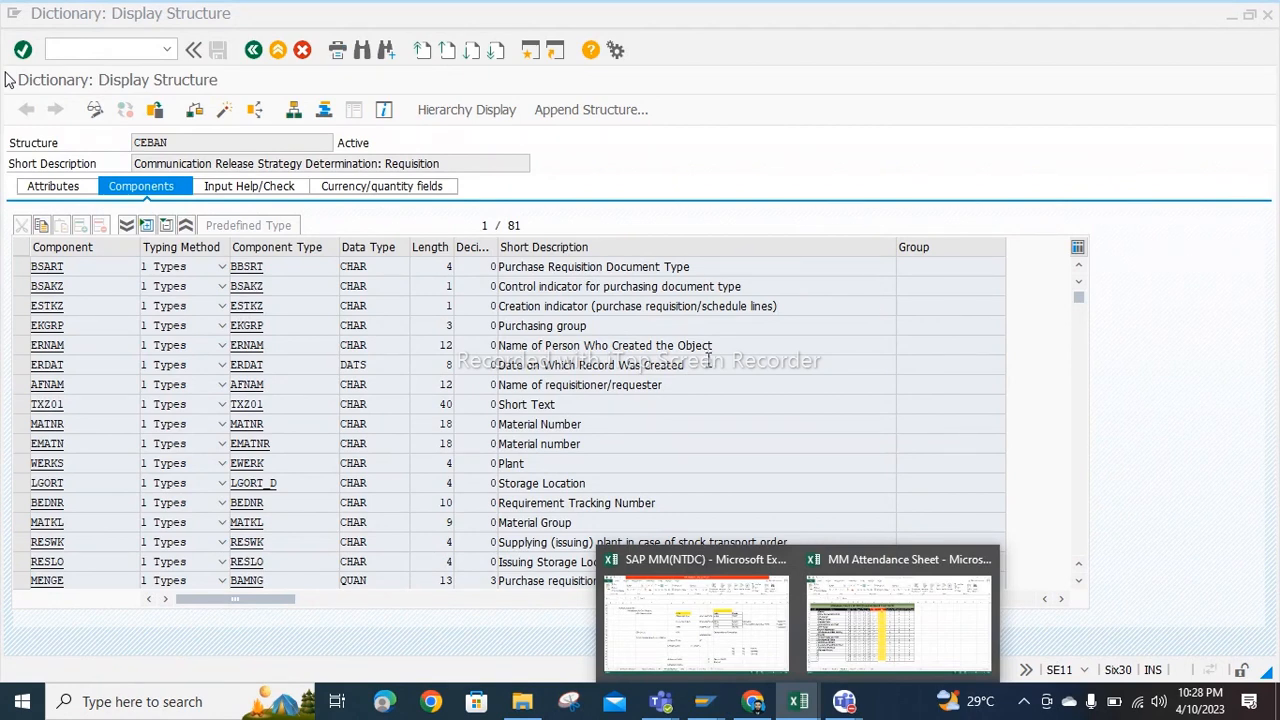
pyautogui.click(708, 640)
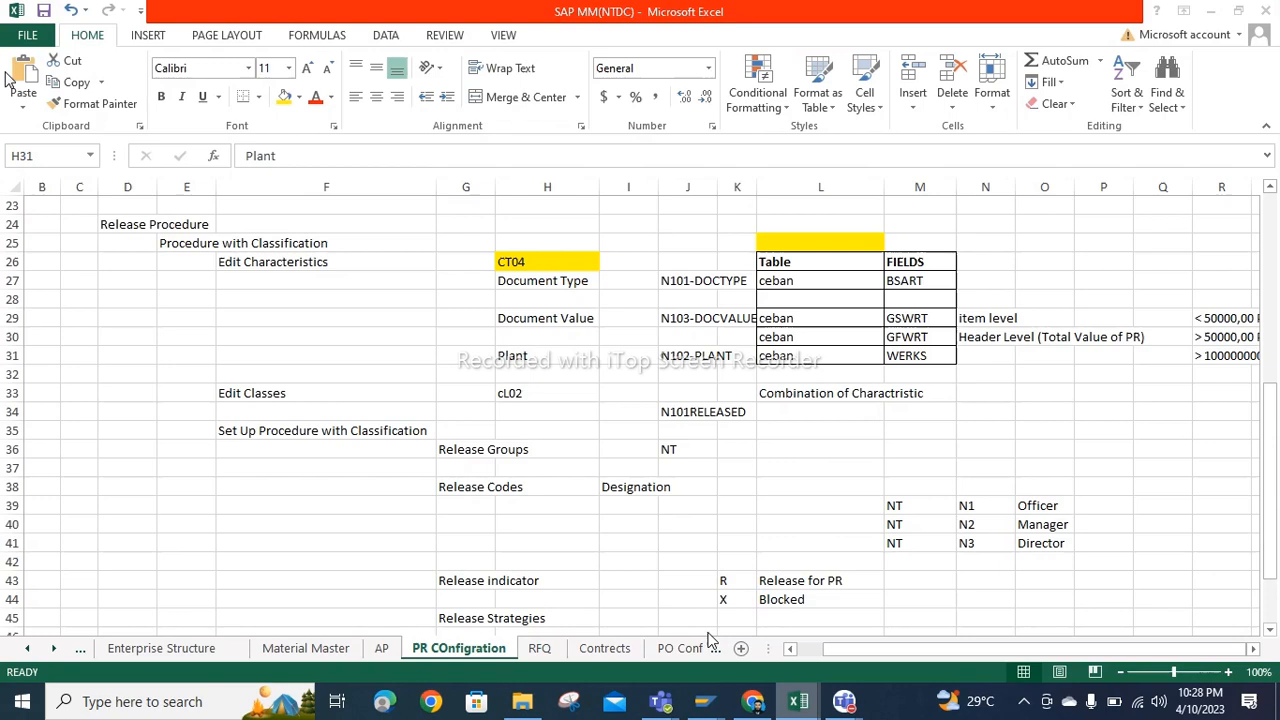
pyautogui.click(531, 285)
pyautogui.click(536, 315)
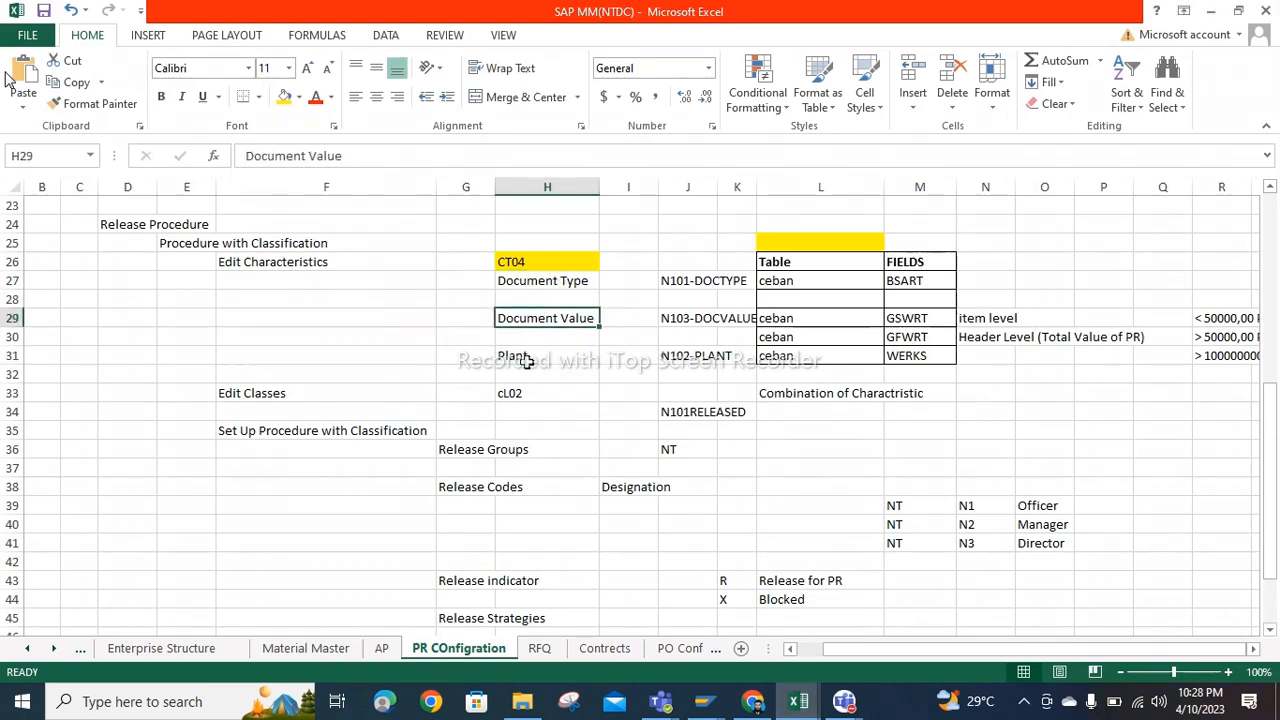
pyautogui.click(531, 350)
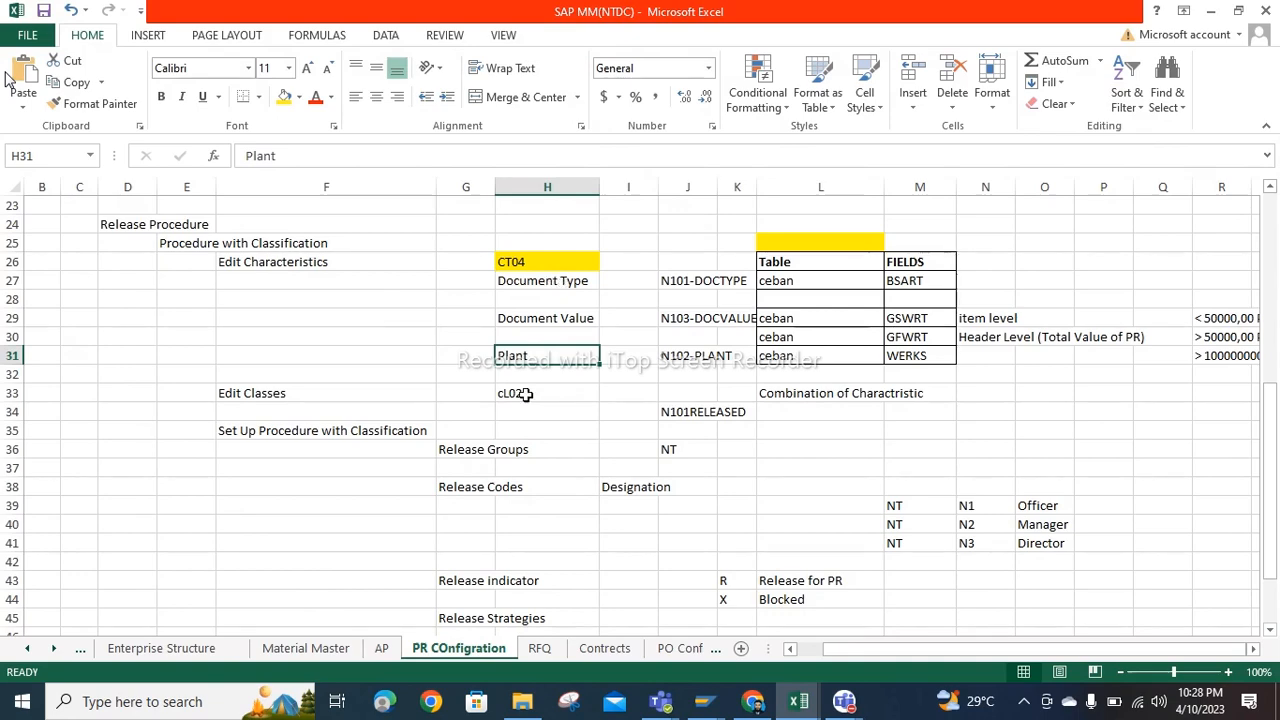
# Step: Switch to the SAP IMG session and open Edit Characteristics under the purchase requisition Procedure with Classification
pyautogui.click(701, 701)
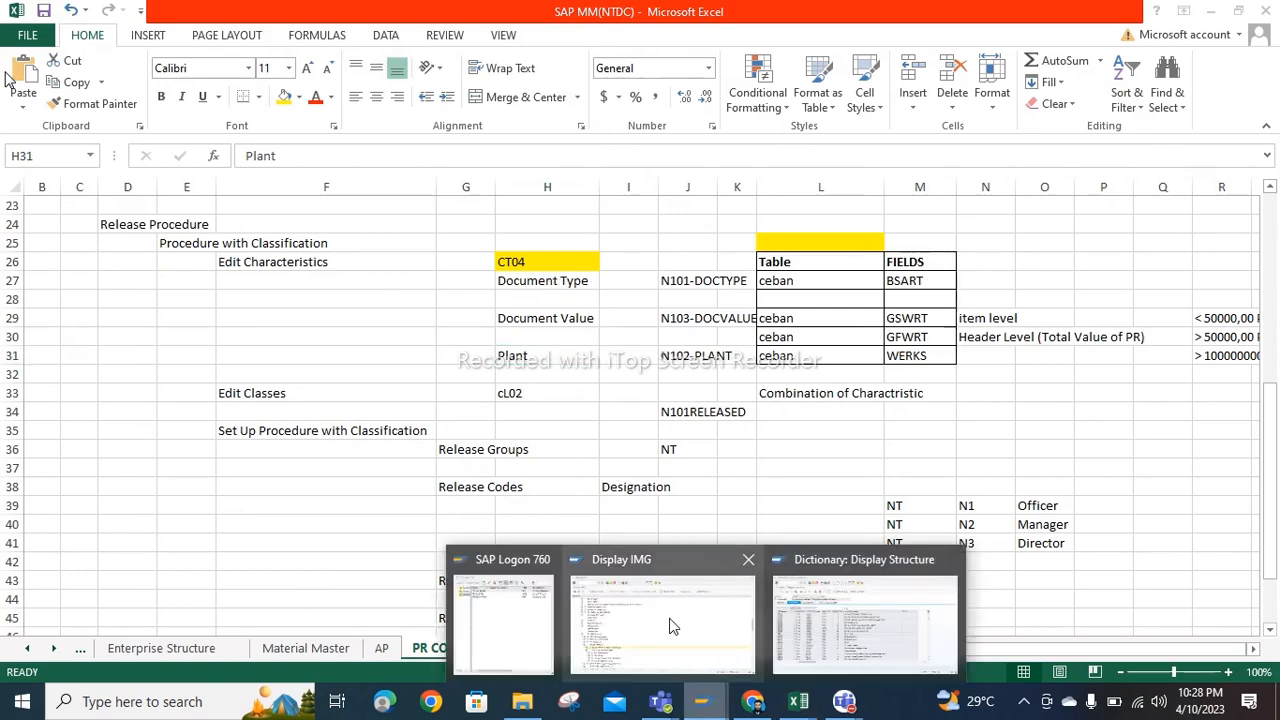
pyautogui.click(666, 621)
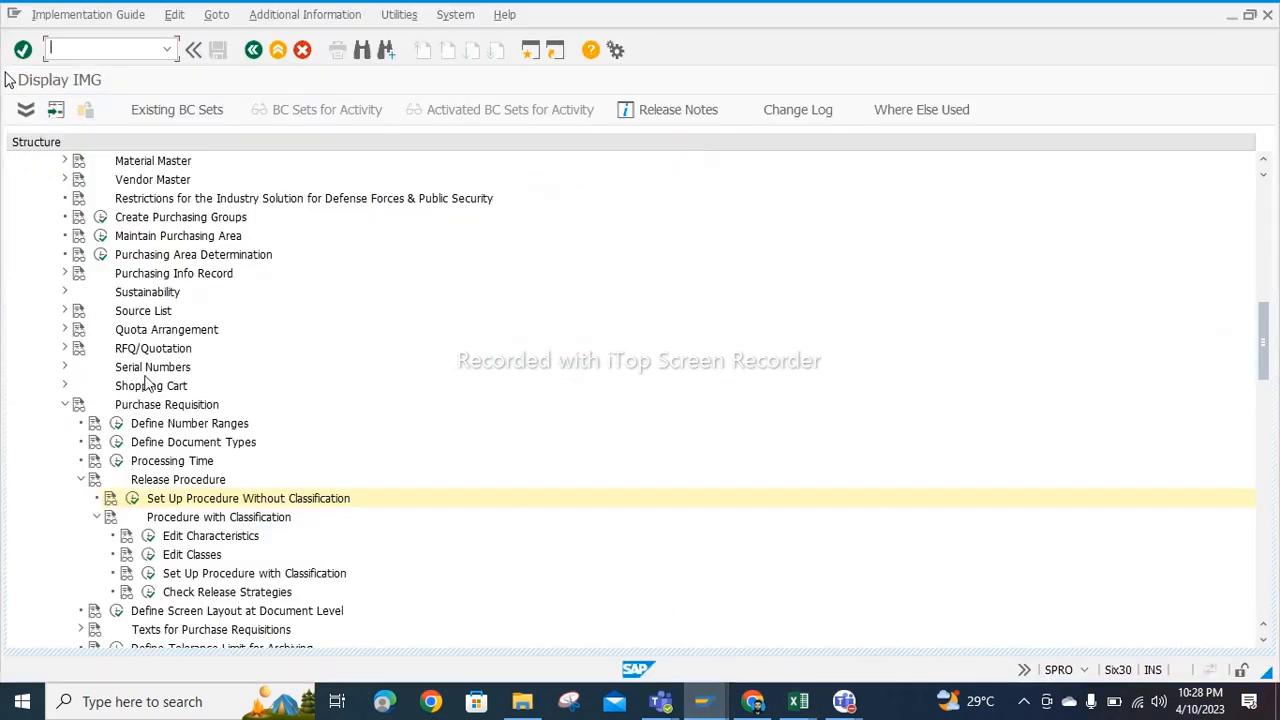
pyautogui.click(148, 537)
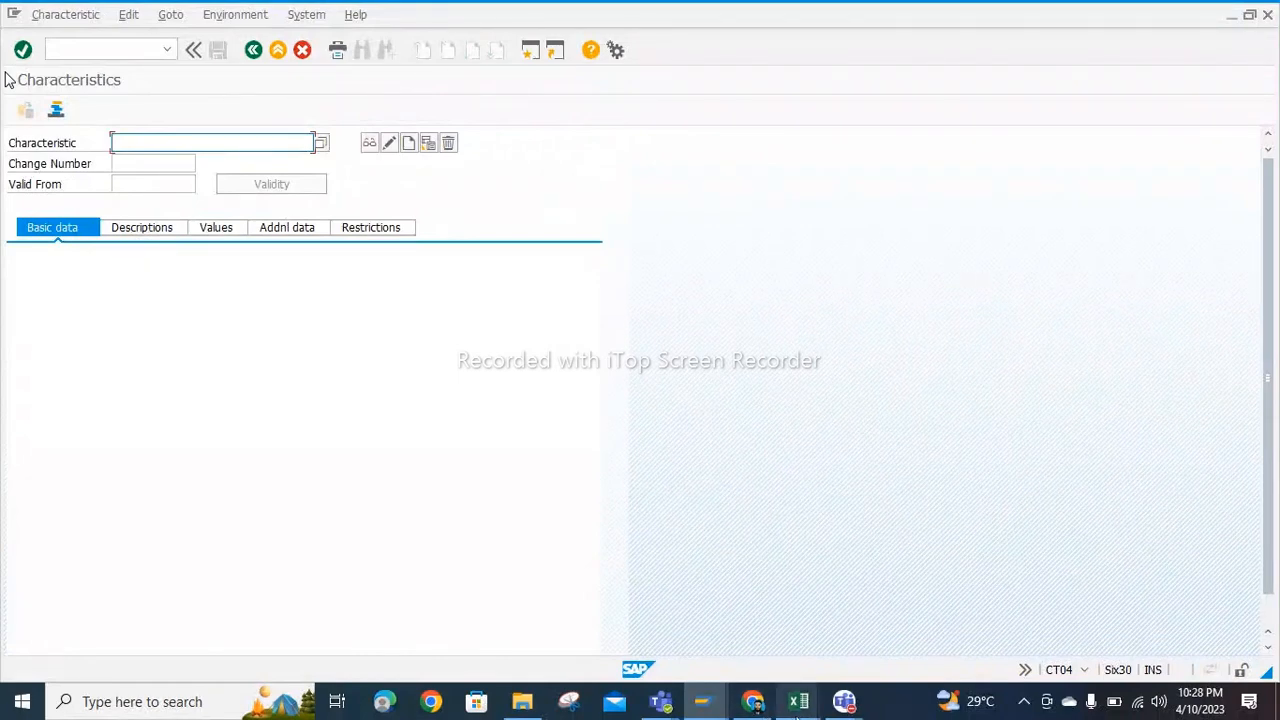
# Step: Enter NT101_DOCTYP as the characteristic name in the Characteristics transaction
pyautogui.click(798, 703)
pyautogui.moveTo(735, 618)
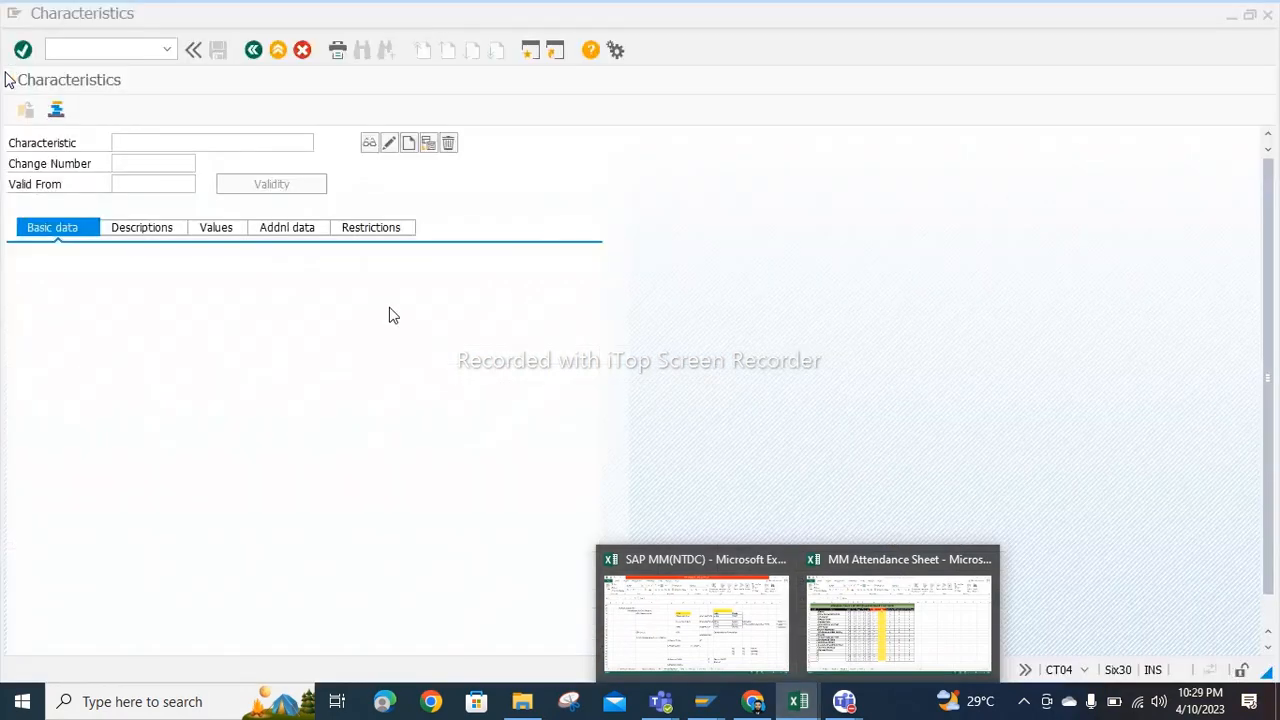
pyautogui.click(157, 144)
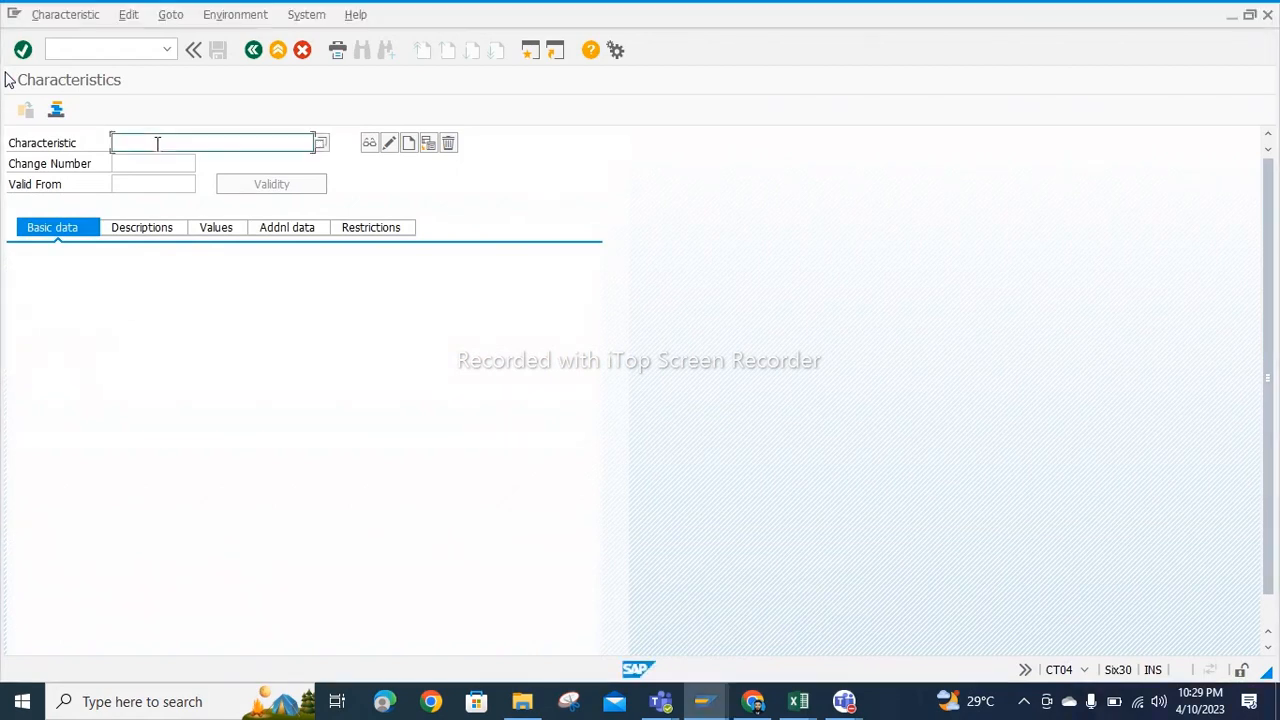
pyautogui.write('N')
pyautogui.write('T')
pyautogui.write('101')
pyautogui.write('_0')
pyautogui.write('C')
pyautogui.write('C')
pyautogui.write('TYP')
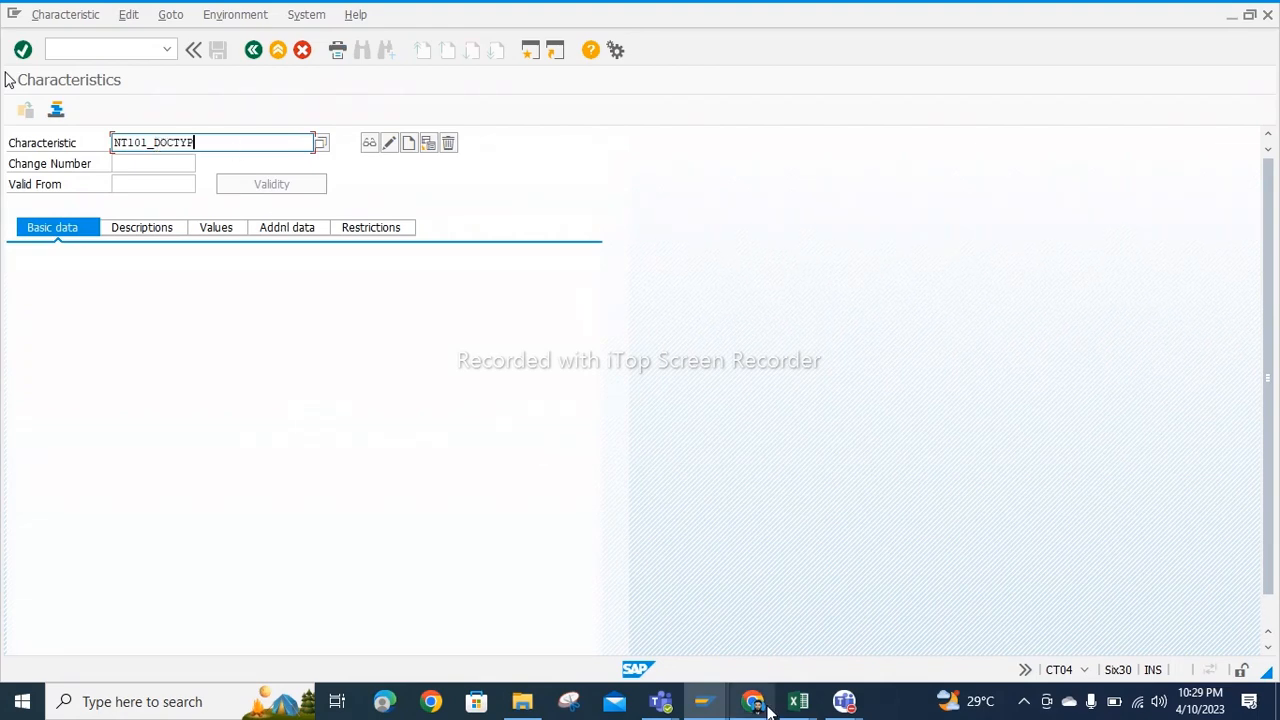
# Step: Correct the characteristic name to NT101_DOCTYPE and submit it
pyautogui.click(797, 701)
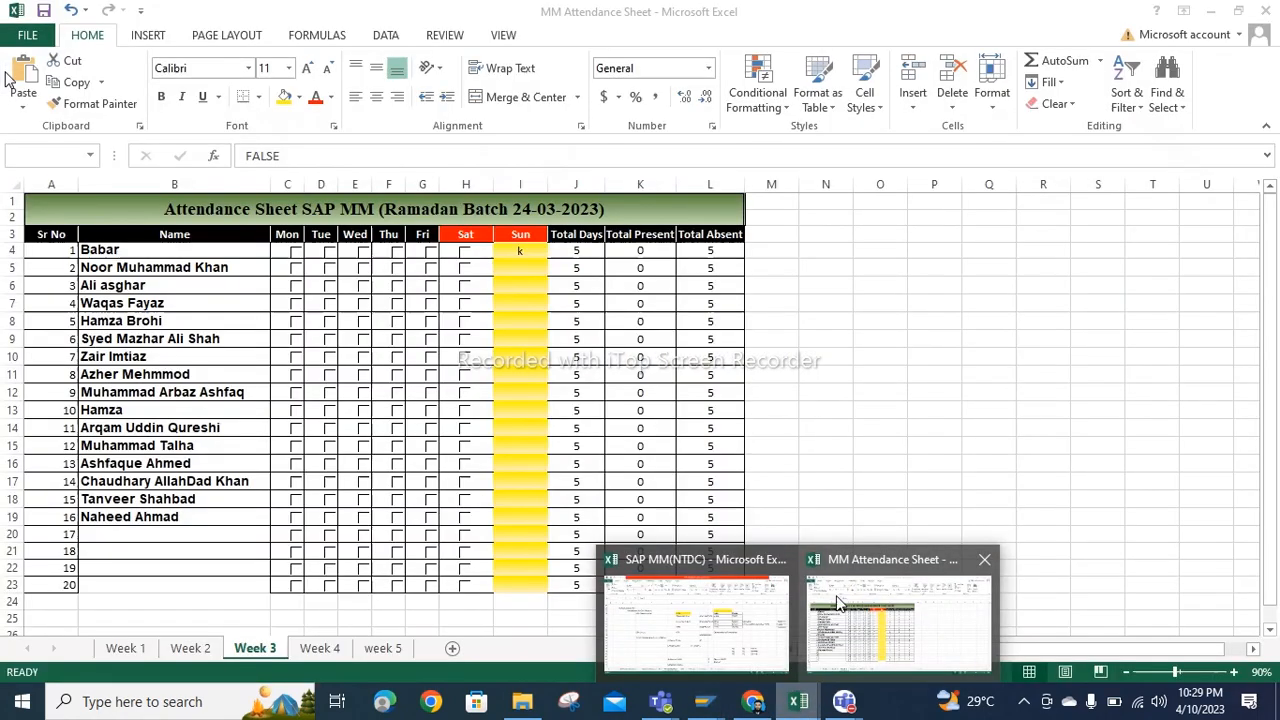
pyautogui.moveTo(680, 617)
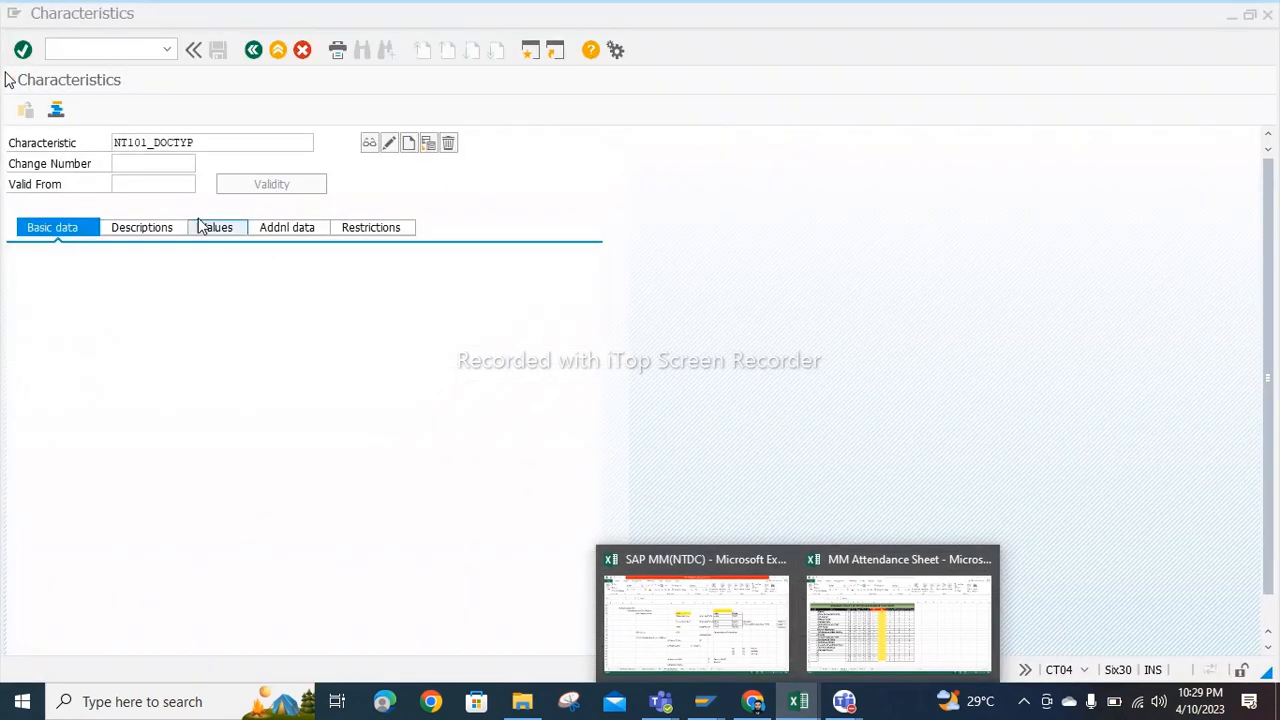
pyautogui.click(210, 141)
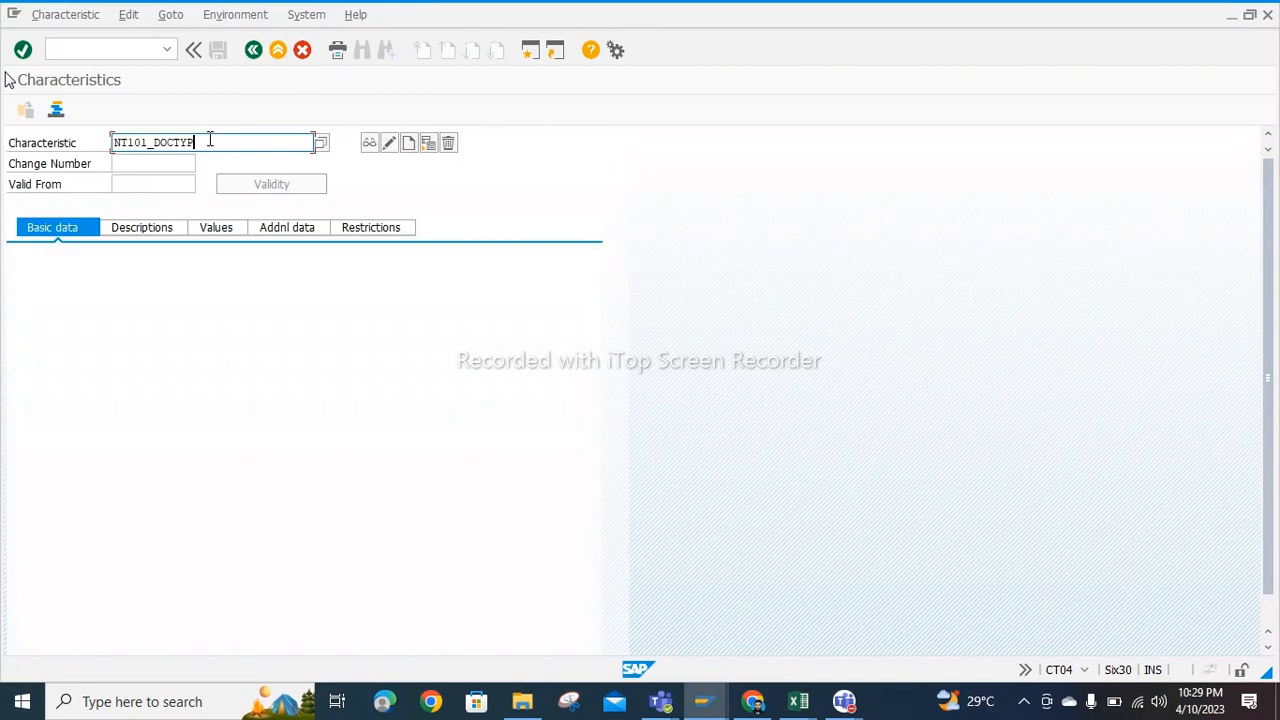
pyautogui.write('NT101_DOCTYPE')
pyautogui.click(171, 184)
pyautogui.press('Return')
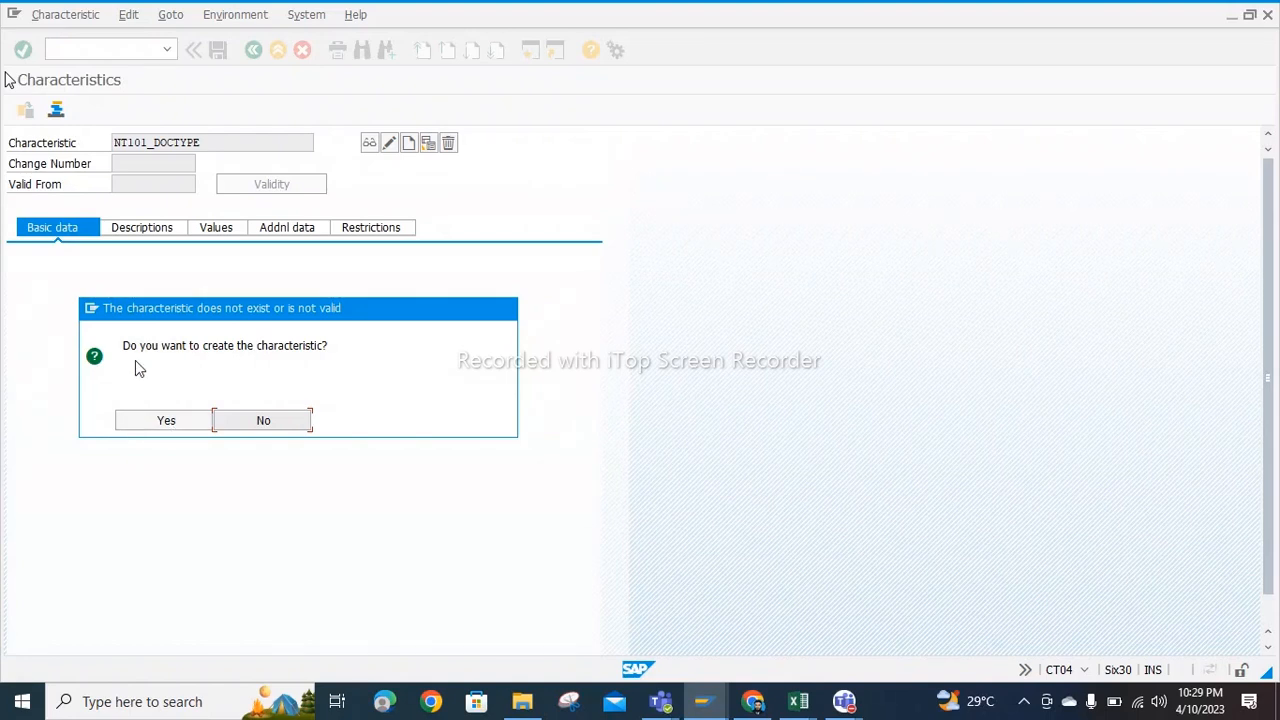
# Step: Agree to create the characteristic, then allow multiple values and make an entry required in its value assignment
pyautogui.click(170, 421)
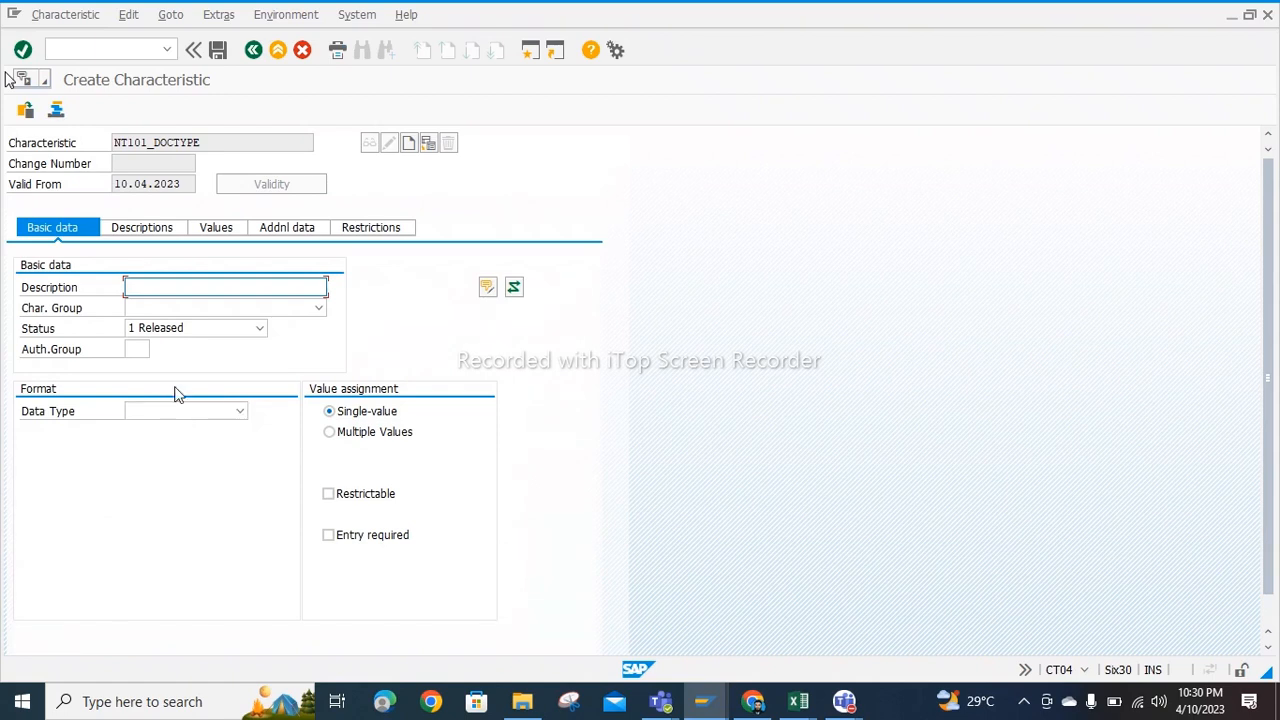
pyautogui.click(330, 433)
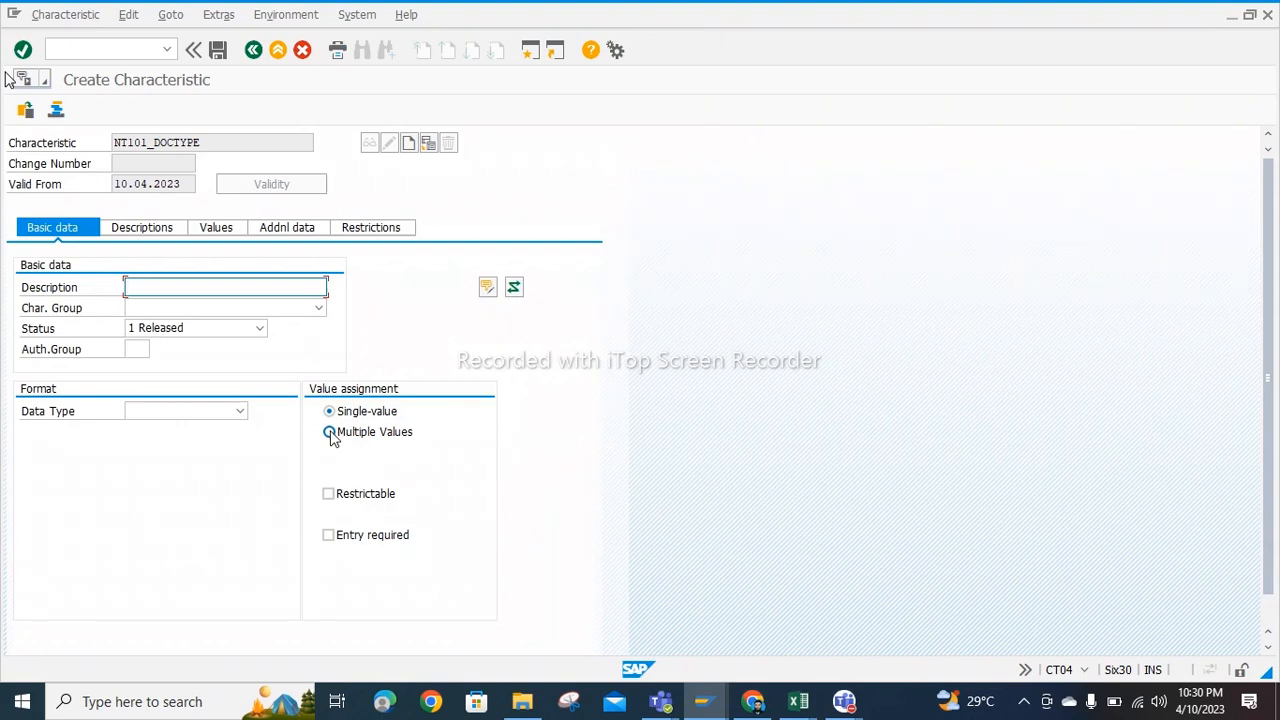
pyautogui.click(336, 540)
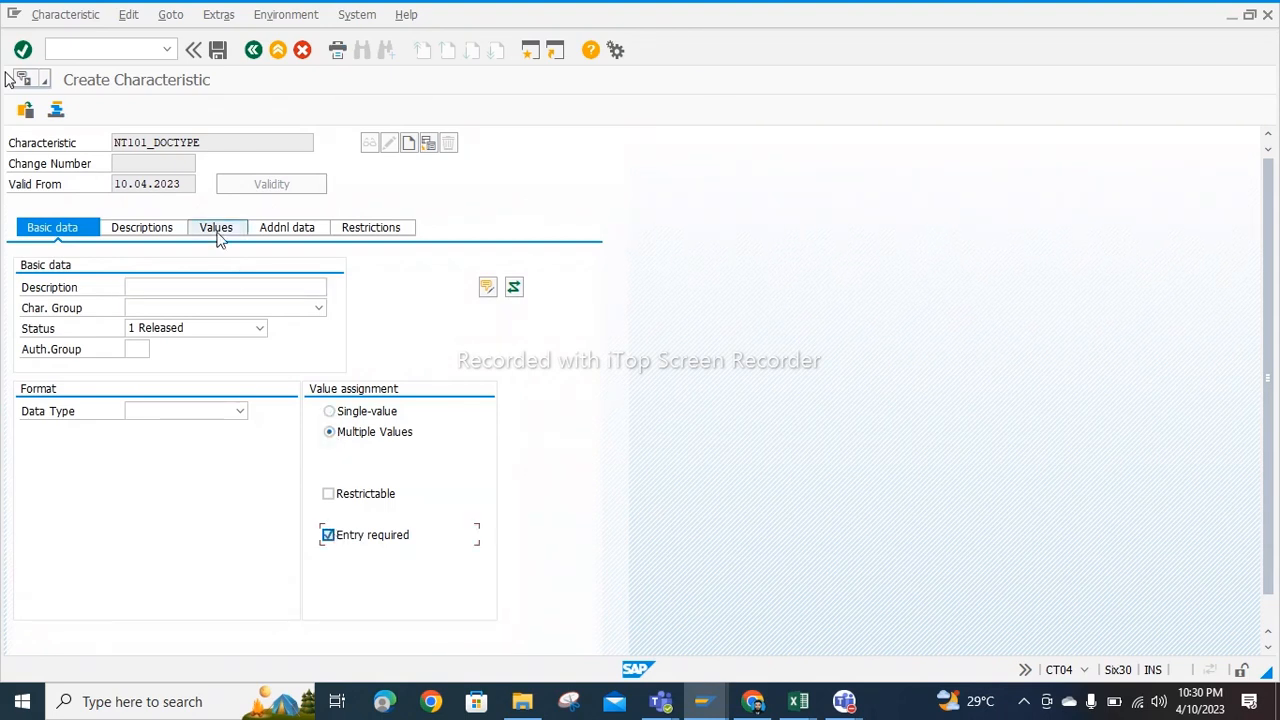
# Step: Open the characteristic's additional data and look up the table and field for Document Type in the SAP MM(NTDC) Excel workbook
pyautogui.click(287, 230)
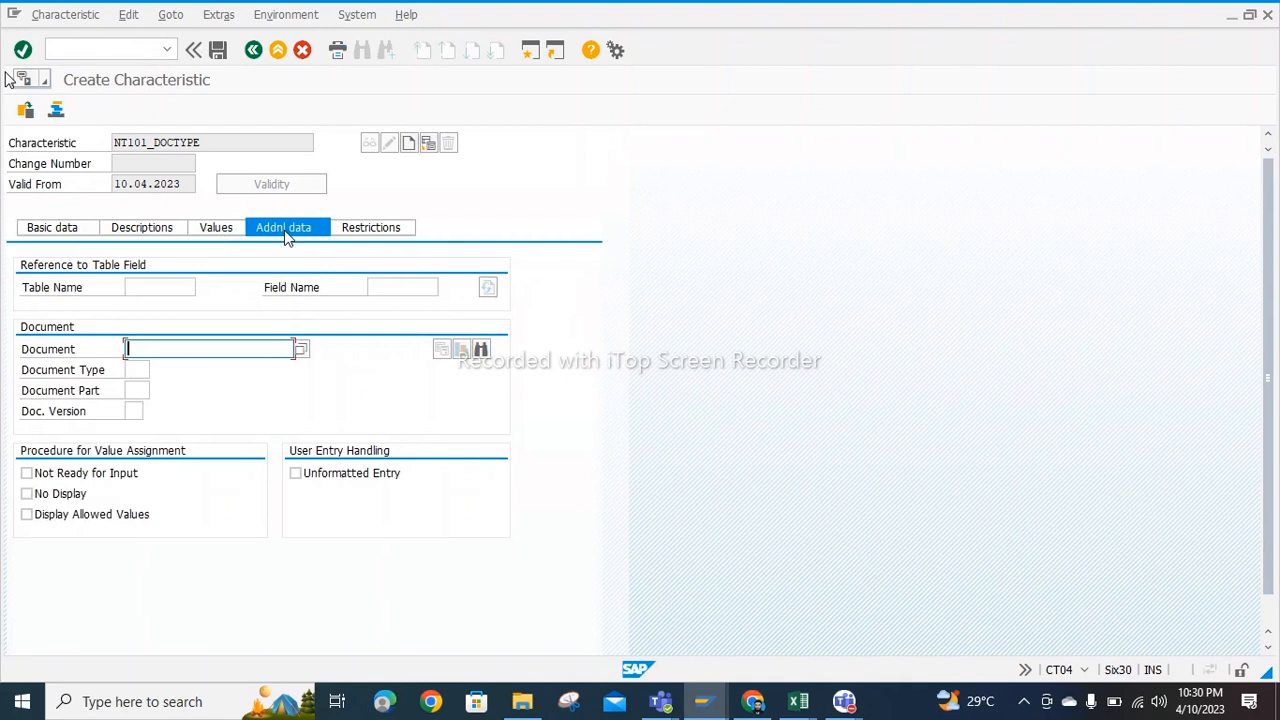
pyautogui.click(386, 287)
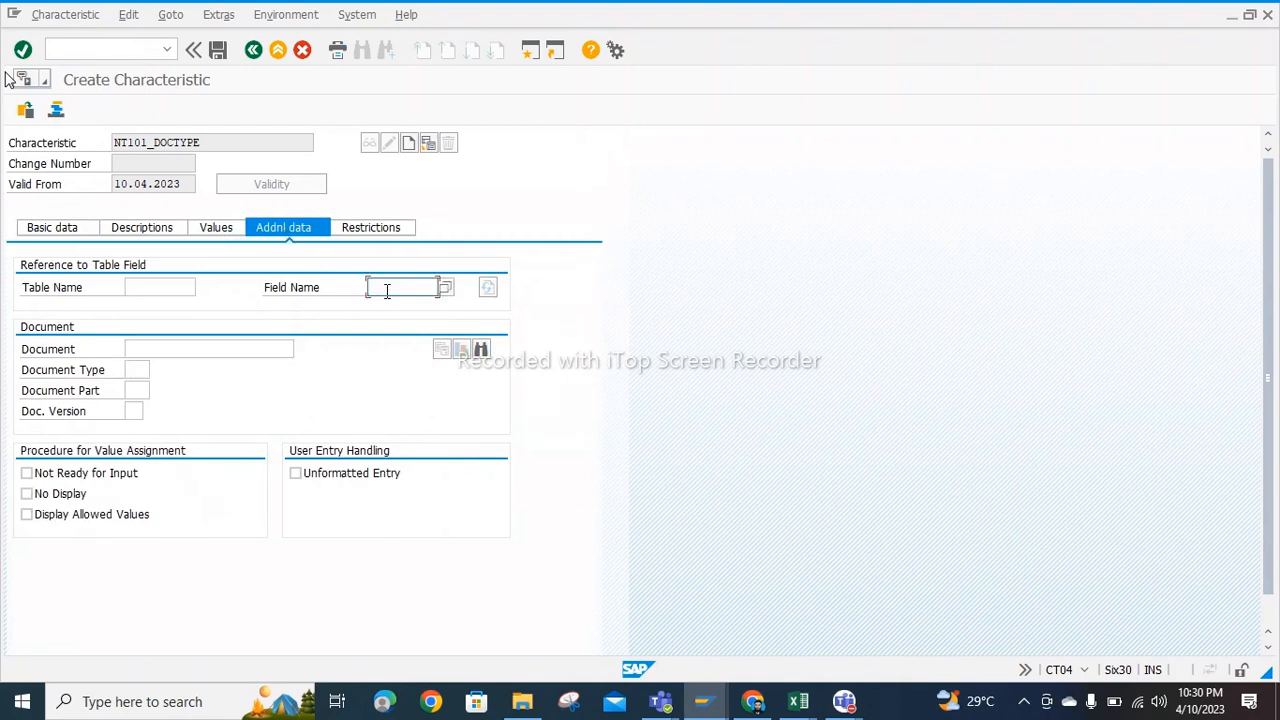
pyautogui.click(798, 701)
pyautogui.click(696, 620)
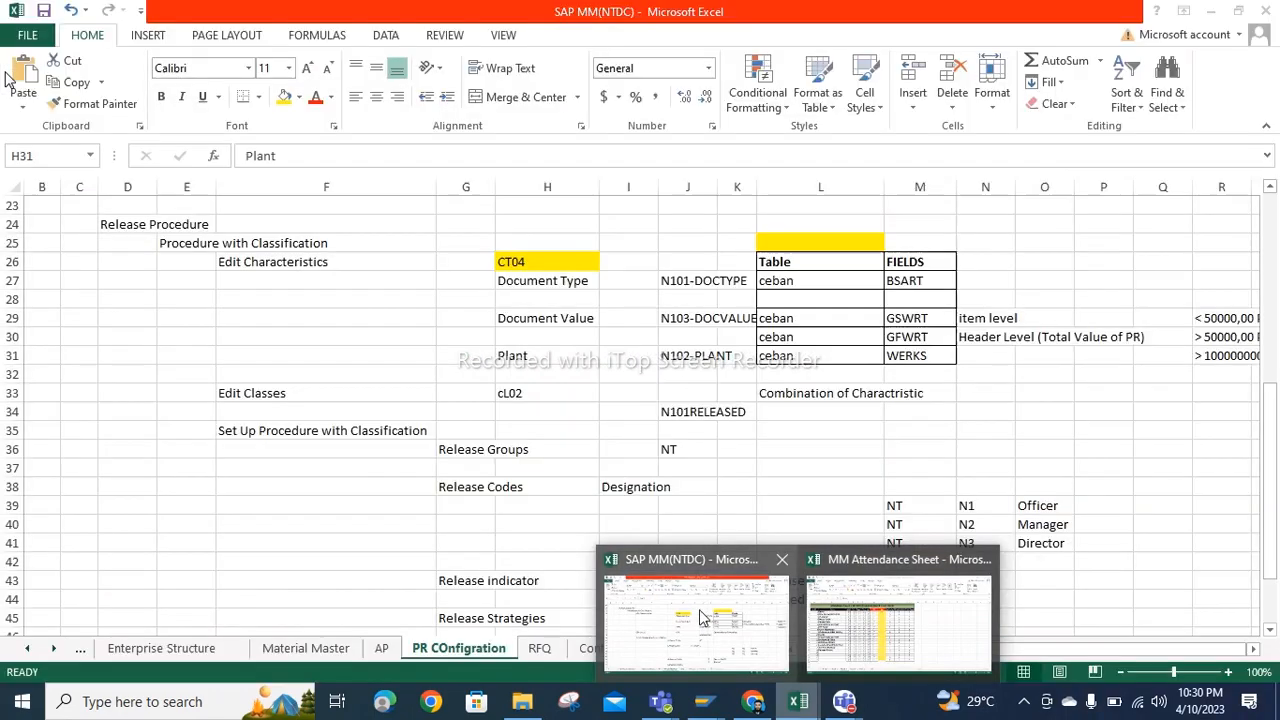
pyautogui.click(773, 282)
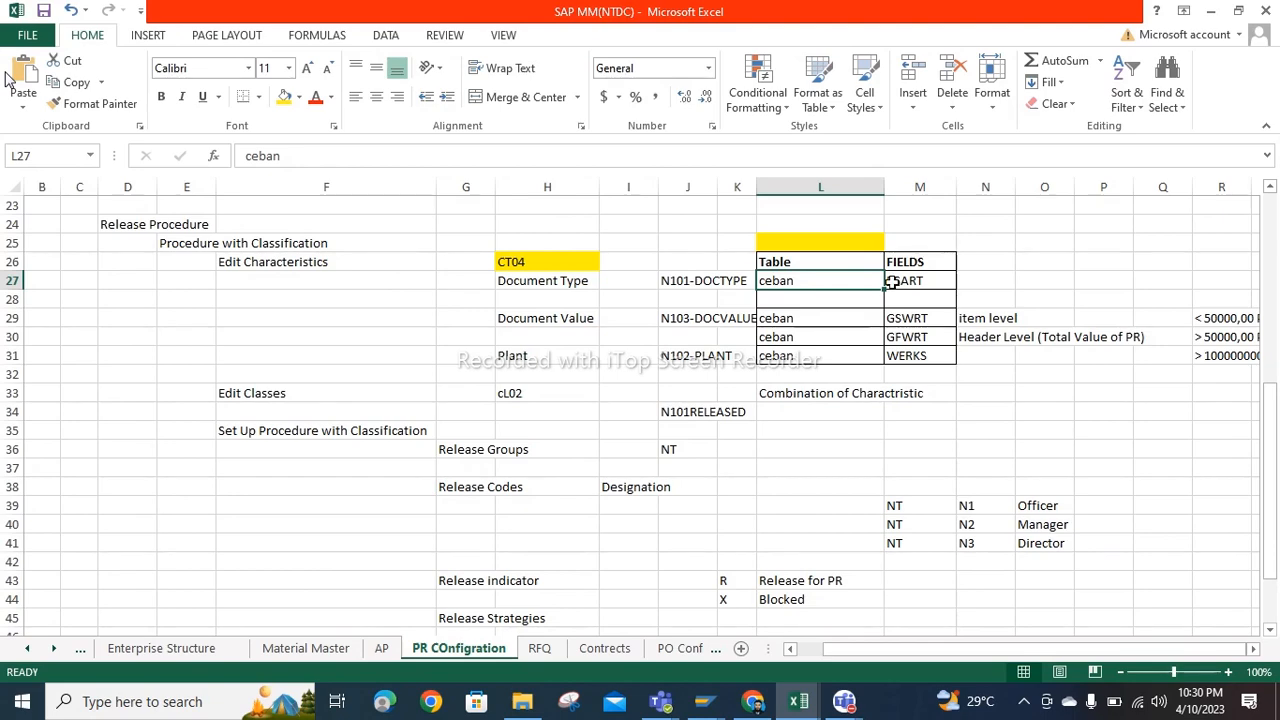
# Step: Return to the SAP characteristic, reference table CEBAN and field BSART, and accept the format data from the ABAP Dictionary
pyautogui.moveTo(704, 703)
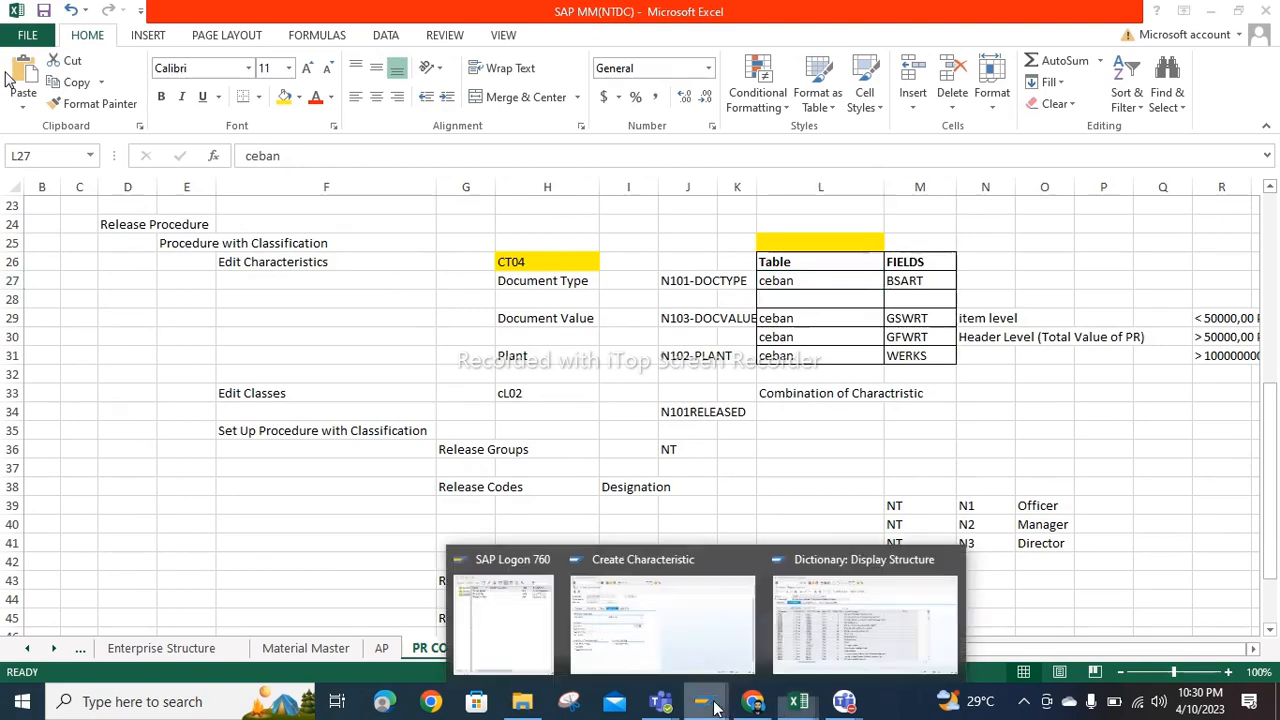
pyautogui.click(710, 639)
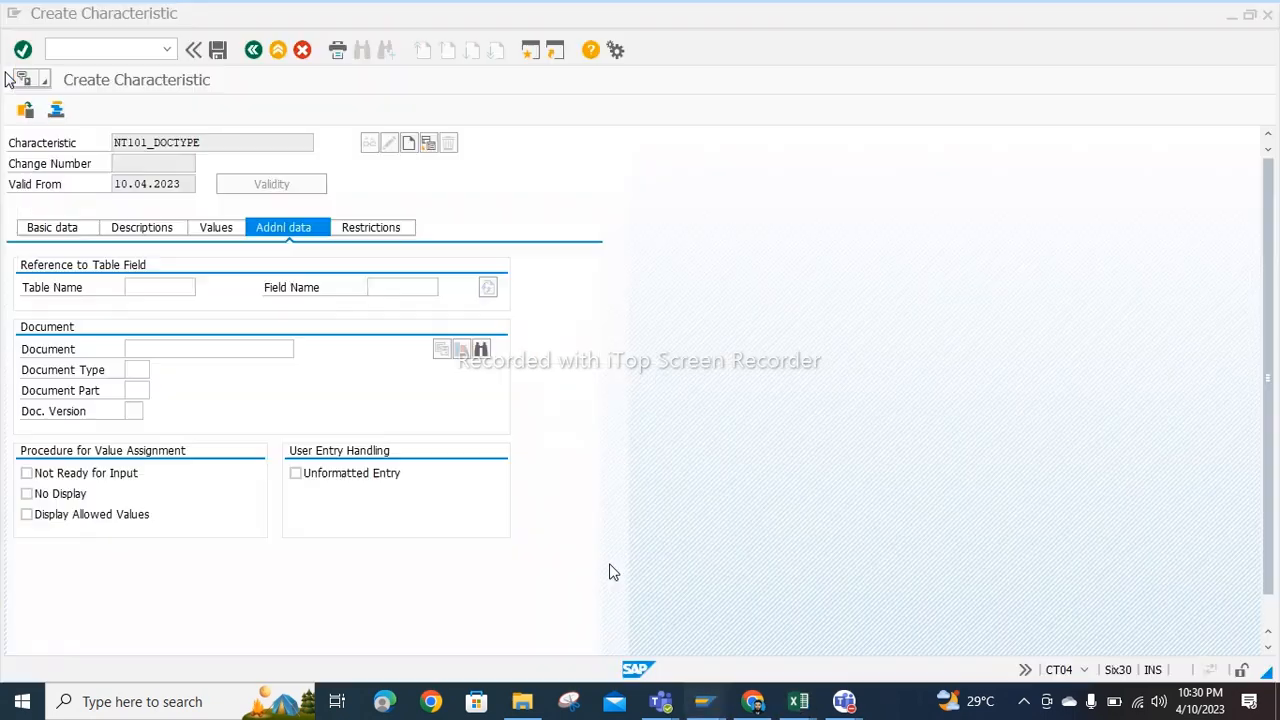
pyautogui.click(136, 287)
pyautogui.write('CEBAN')
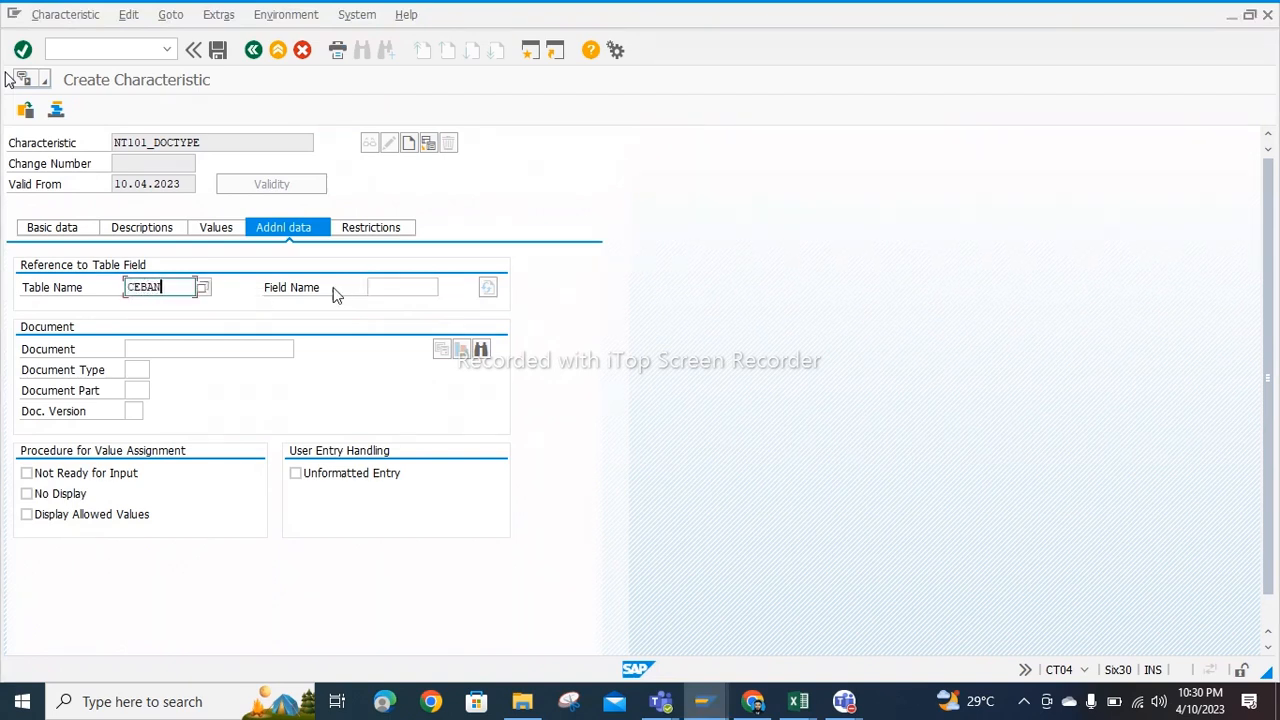
pyautogui.click(373, 287)
pyautogui.write('BSART')
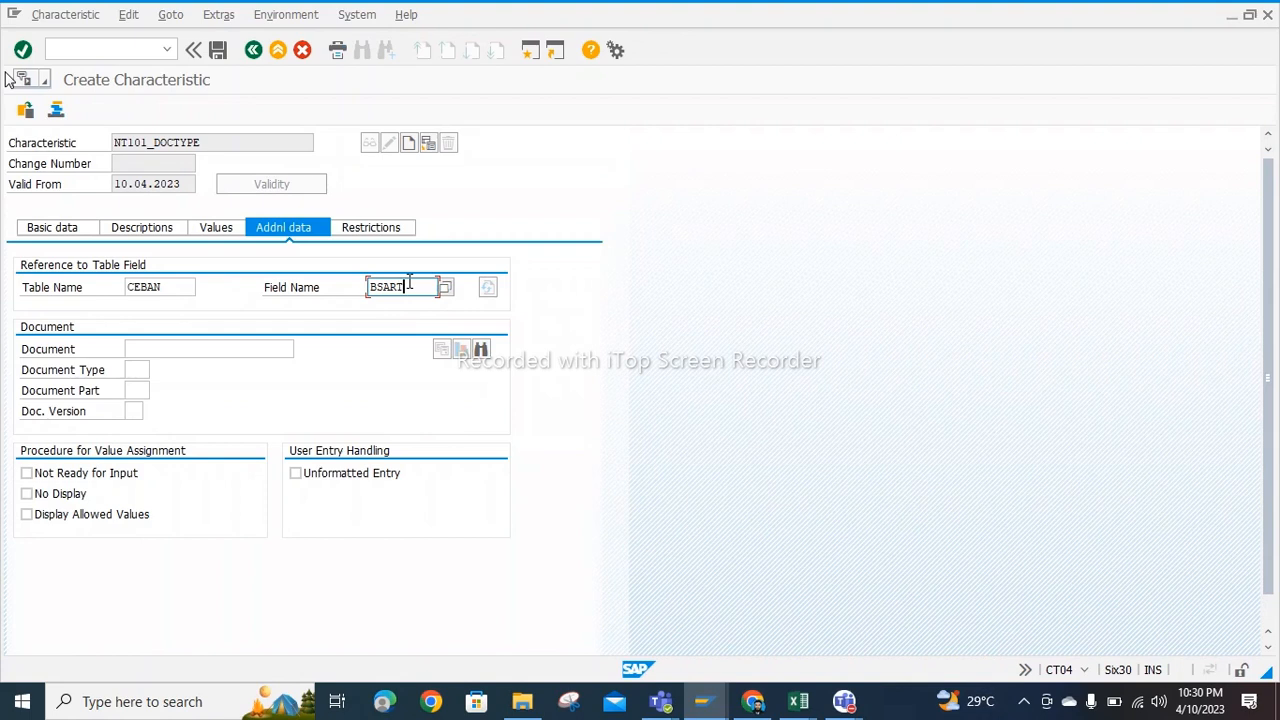
pyautogui.press('Return')
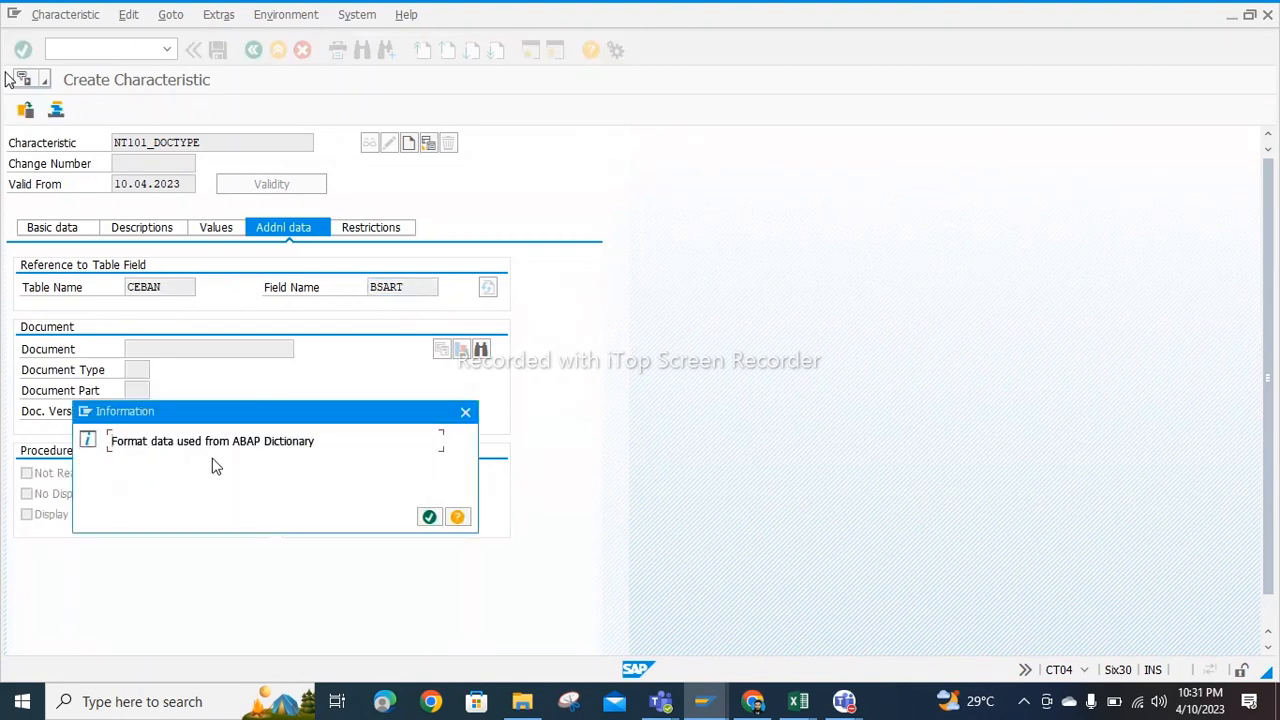
pyautogui.click(428, 520)
pyautogui.click(428, 519)
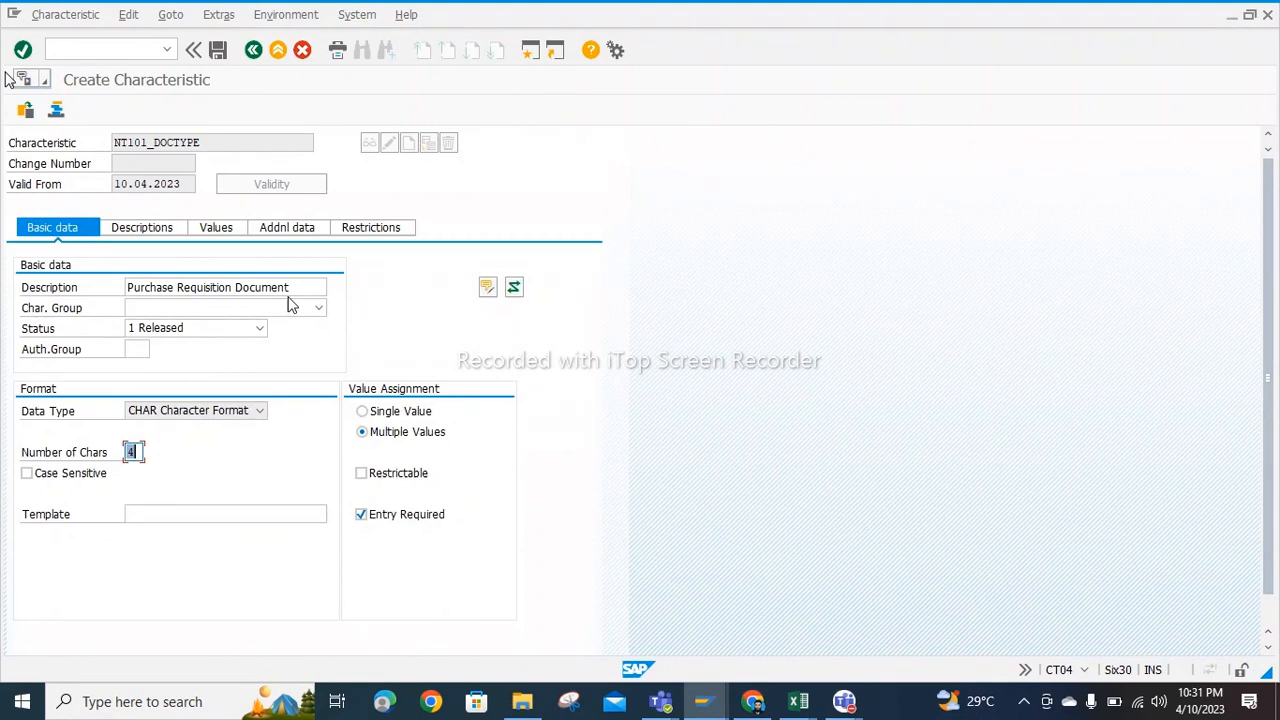
# Step: Review the characteristic's number of characters and descriptions, and open its list of allowed values
pyautogui.click(139, 454)
pyautogui.click(139, 228)
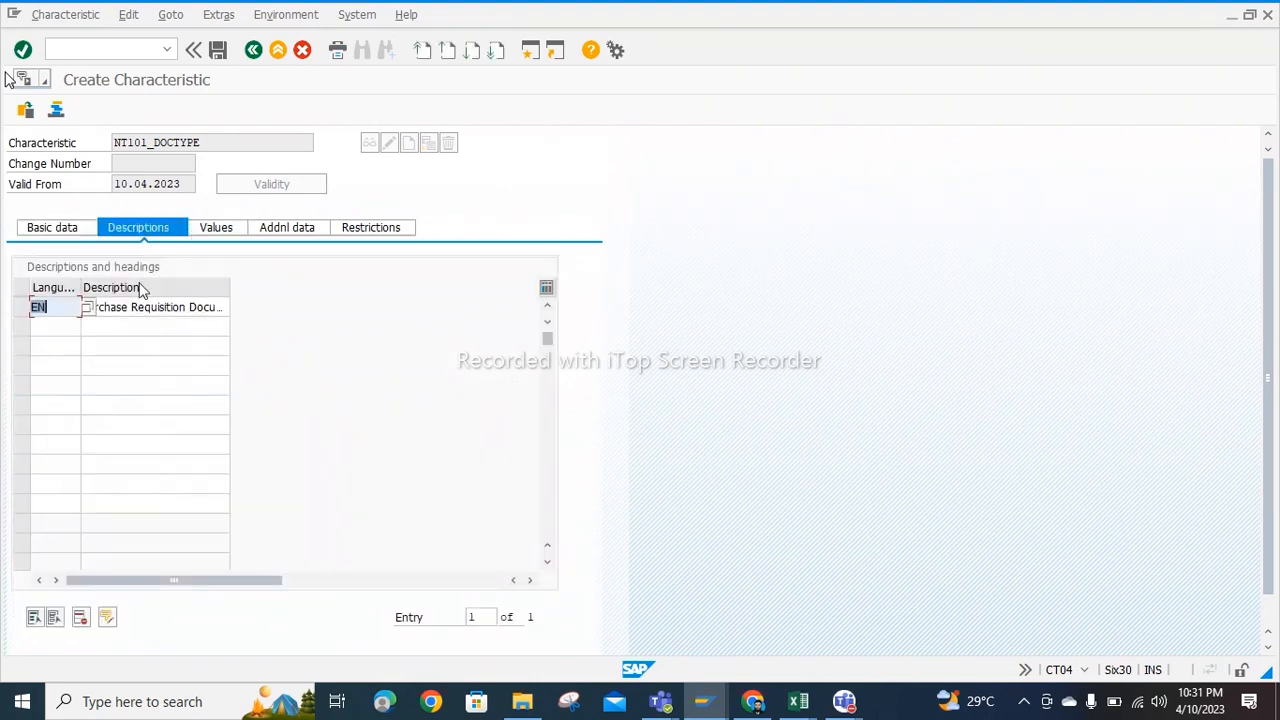
pyautogui.click(222, 227)
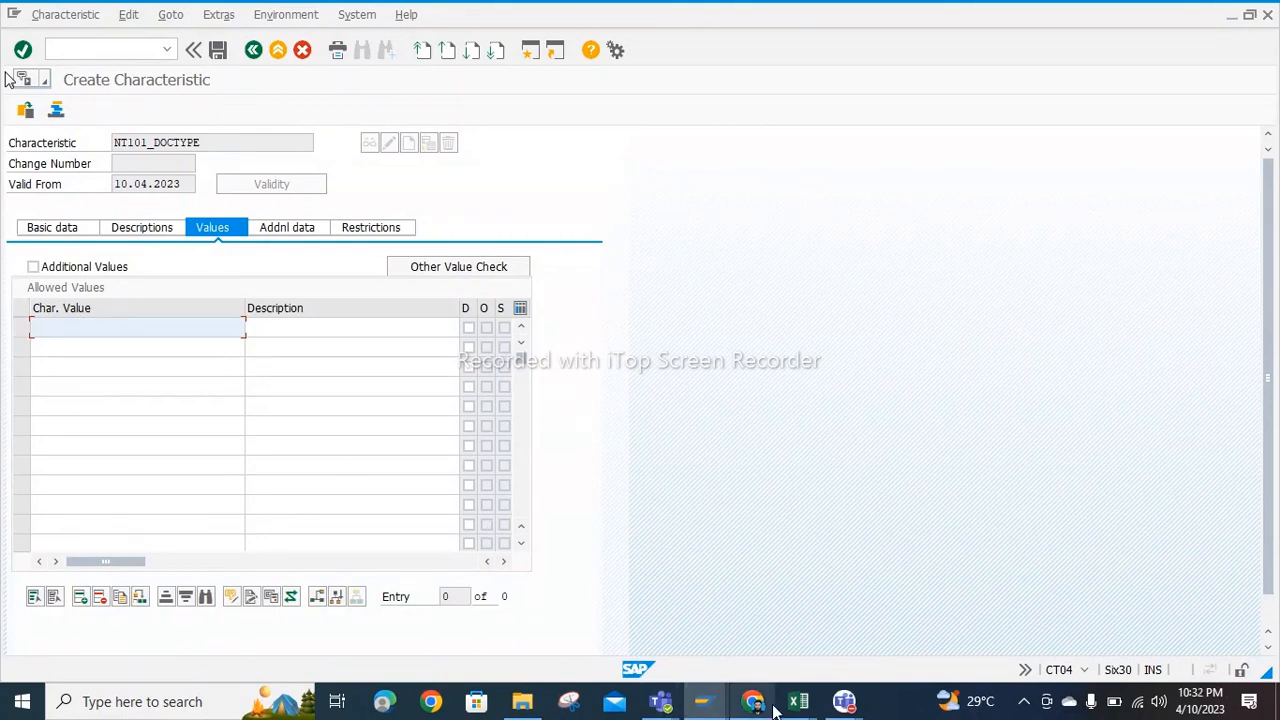
# Step: Consult the SAP MM(NTDC) Excel workbook, return to the SAP characteristic and add allowed value NT10 described as "PR For Local Mterial"
pyautogui.moveTo(797, 705)
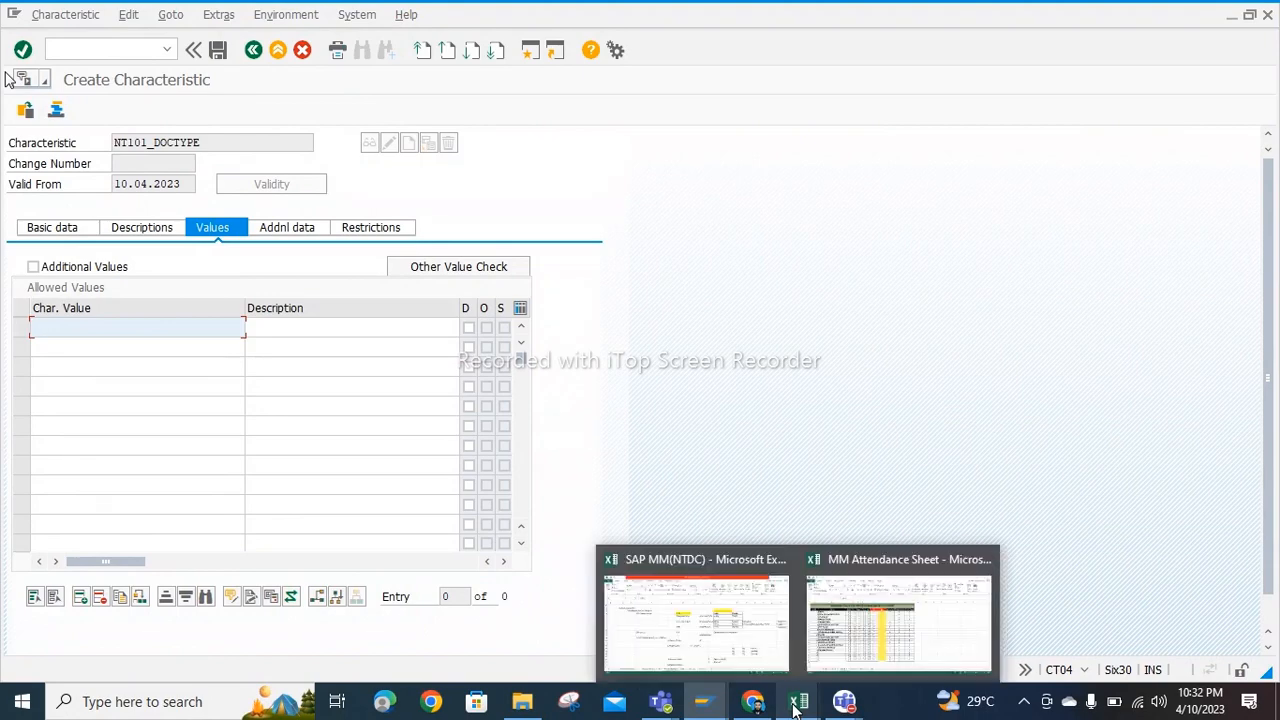
pyautogui.click(720, 620)
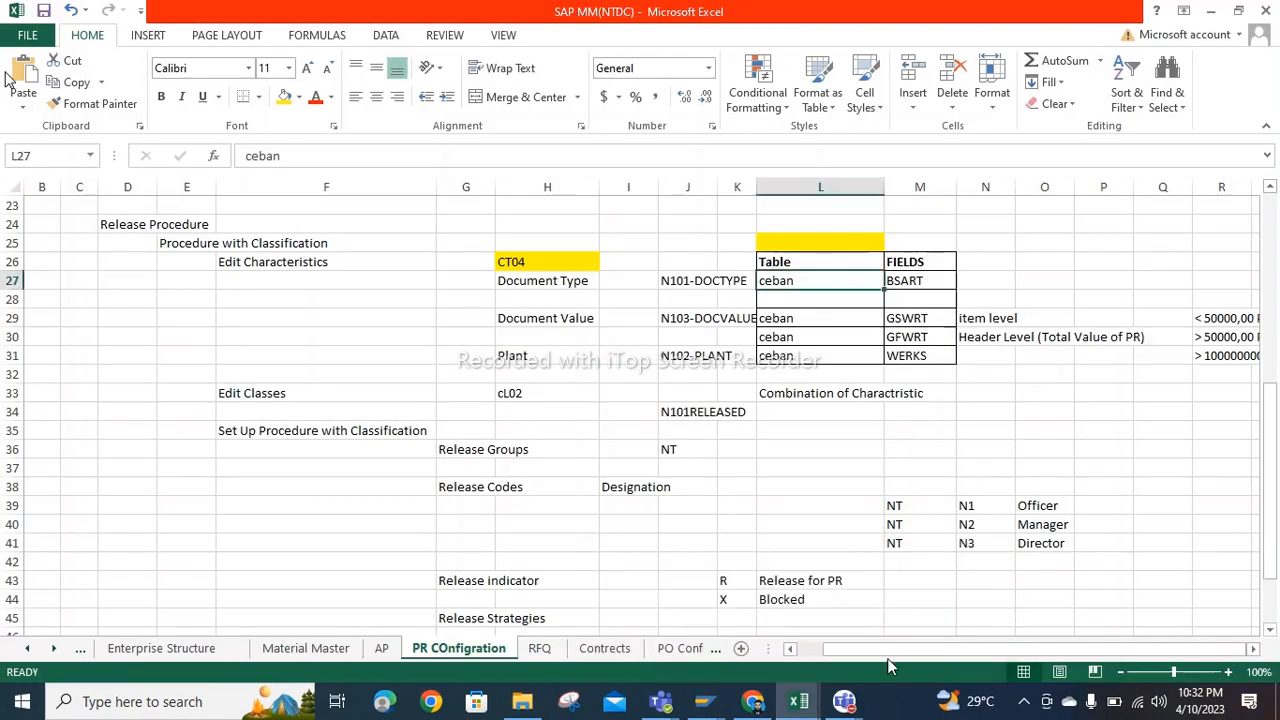
pyautogui.moveTo(803, 705)
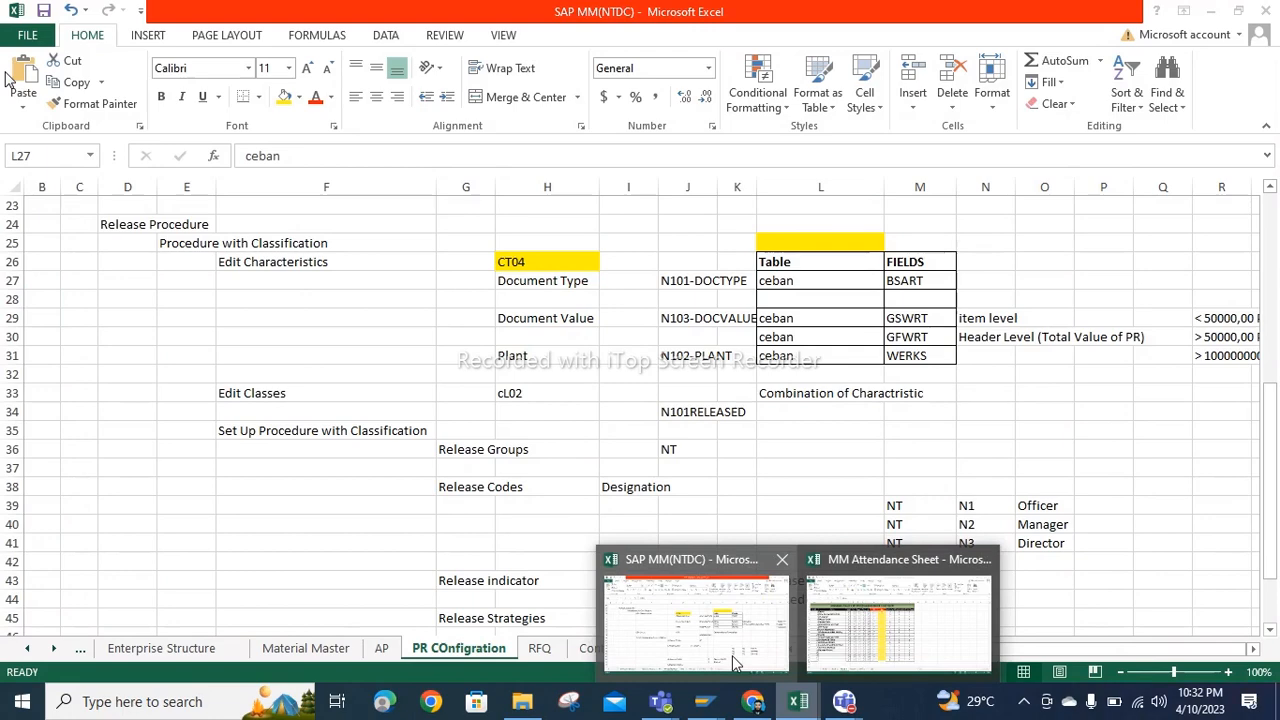
pyautogui.click(685, 651)
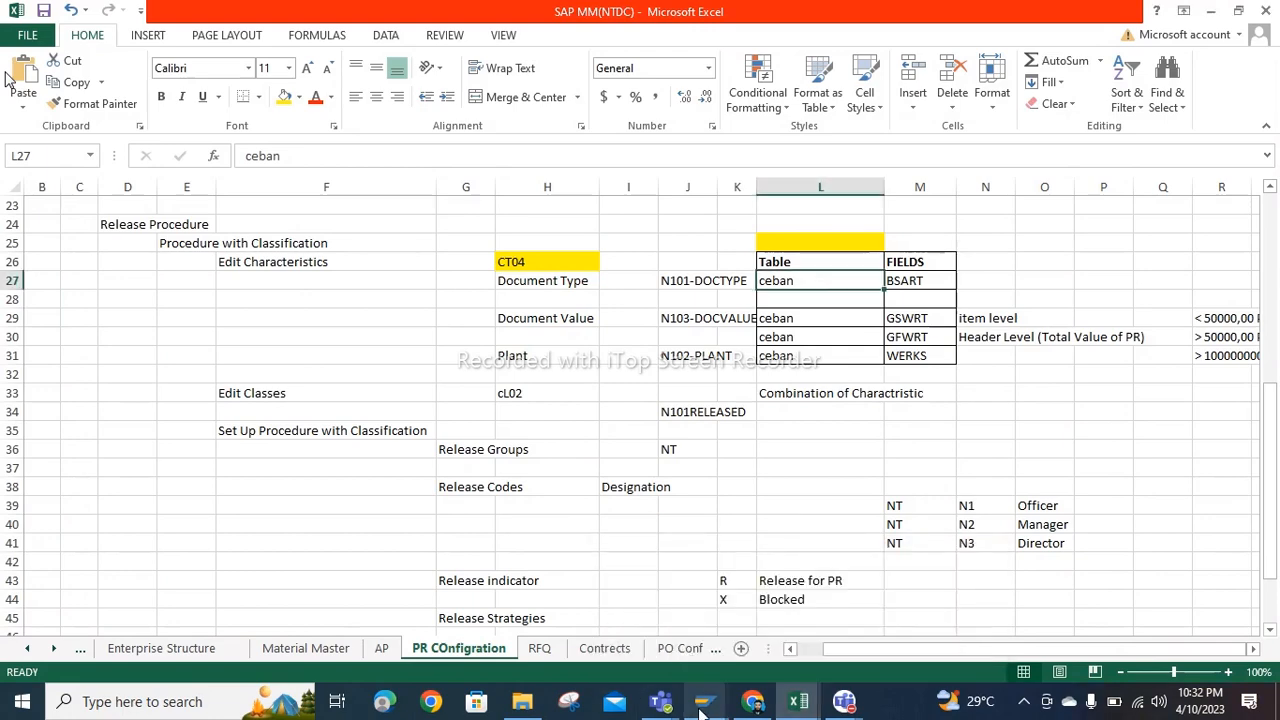
pyautogui.moveTo(700, 711)
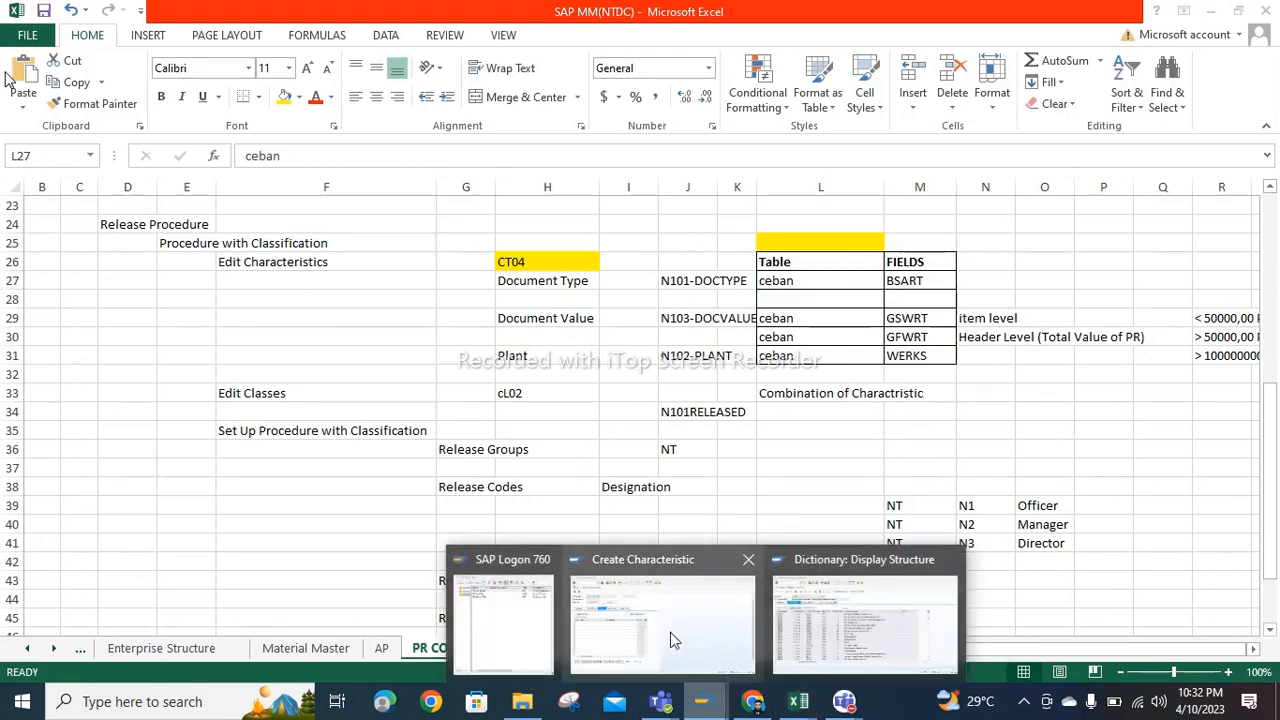
pyautogui.click(670, 633)
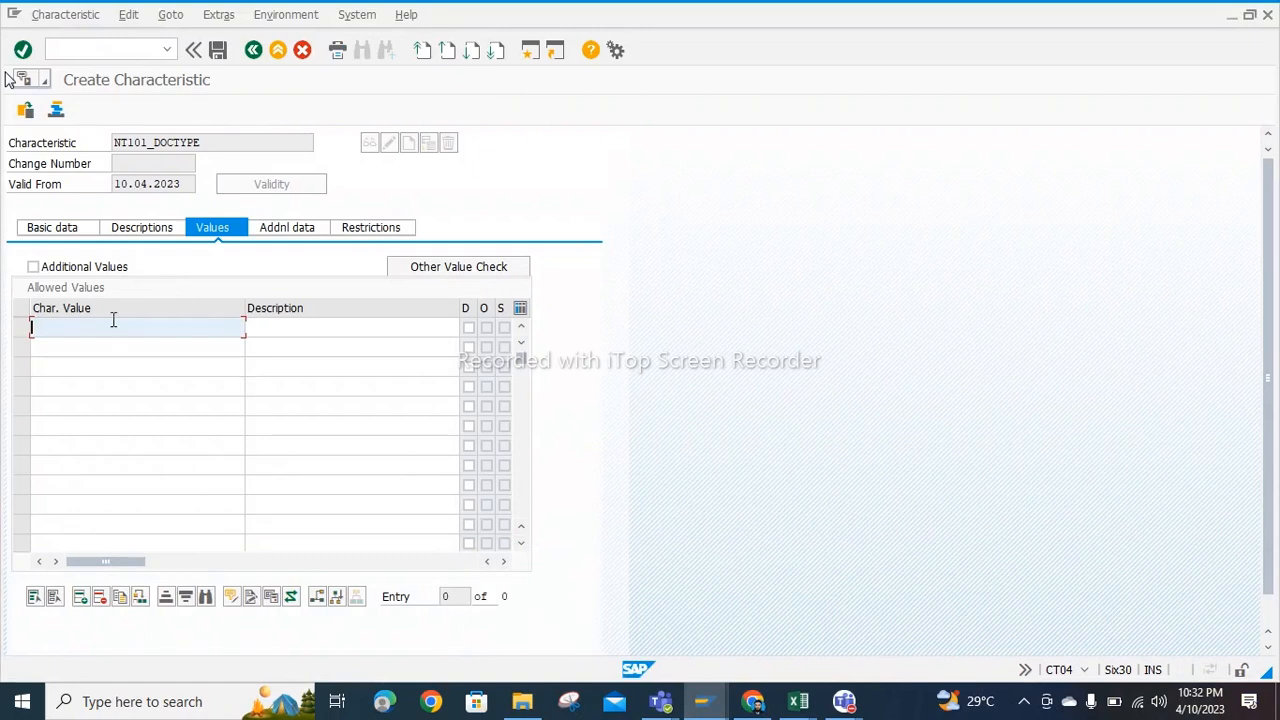
pyautogui.write('NT1')
pyautogui.write('0')
pyautogui.click(331, 329)
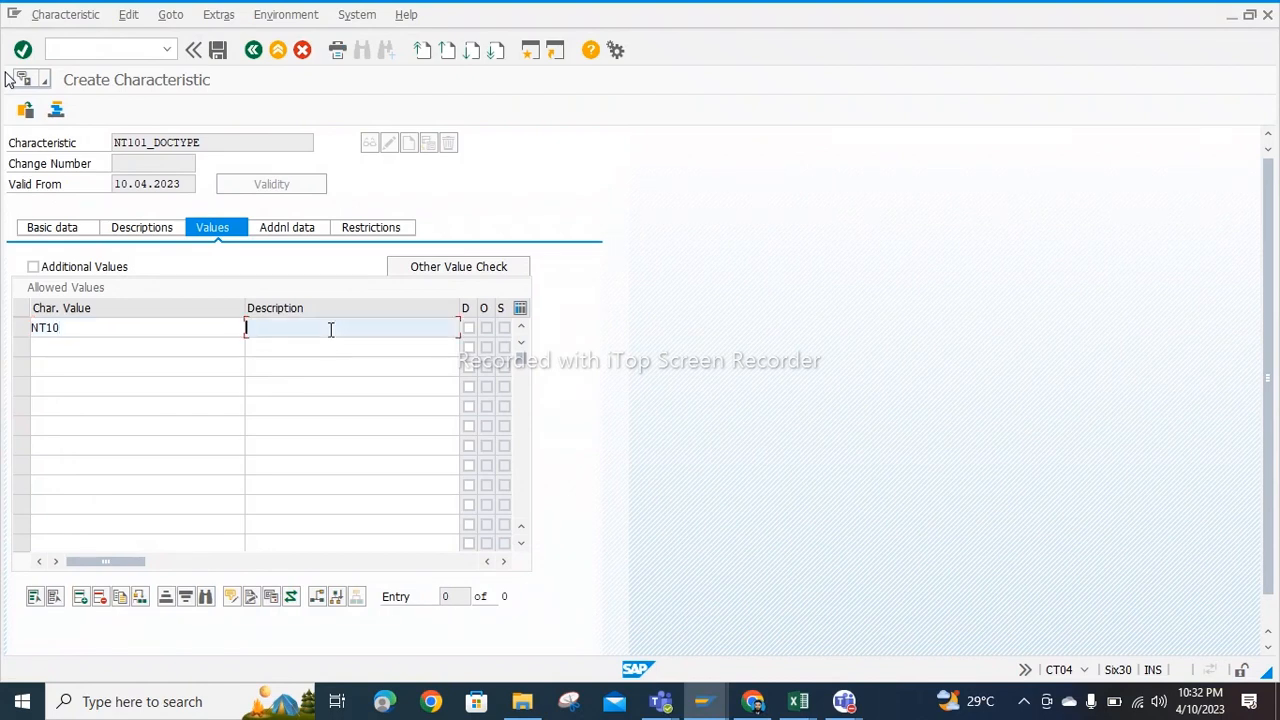
pyautogui.write('PR For Local Mterial')
# Step: Restrict the characteristic to class type 032 Release strategy and save it
pyautogui.click(282, 228)
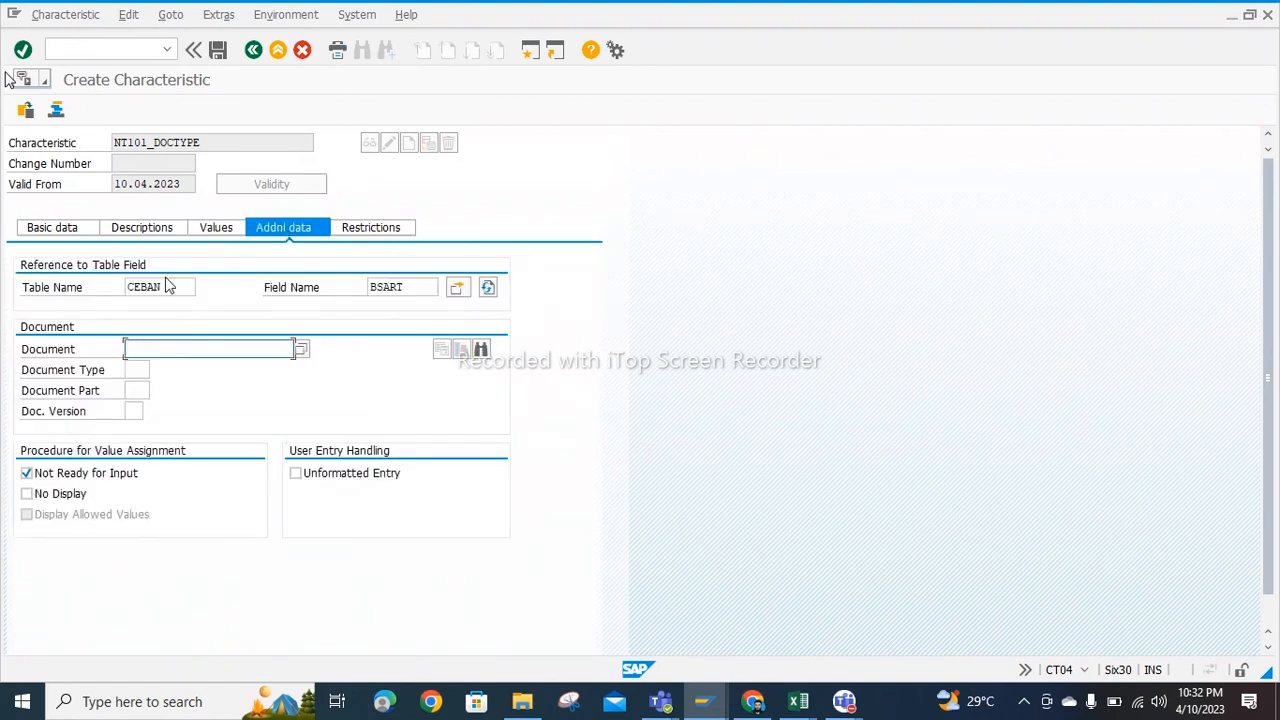
pyautogui.click(372, 230)
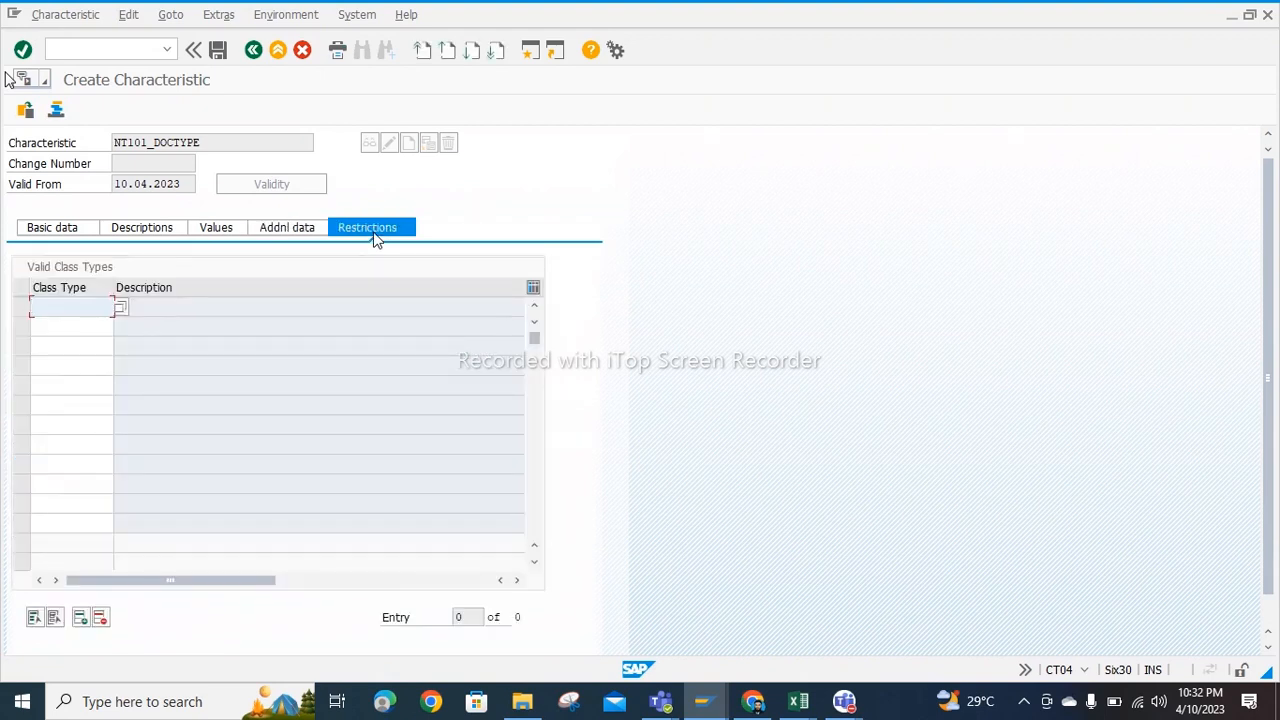
pyautogui.click(120, 310)
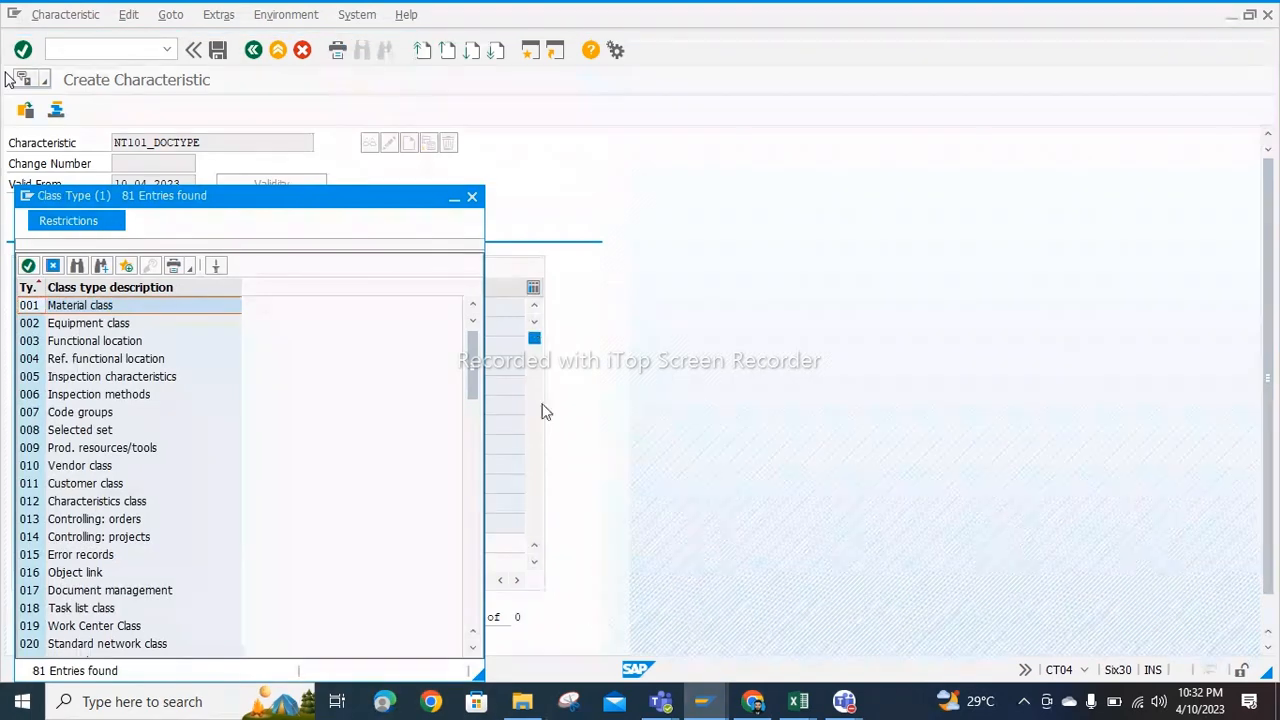
pyautogui.moveTo(474, 371); pyautogui.dragTo(475, 530)
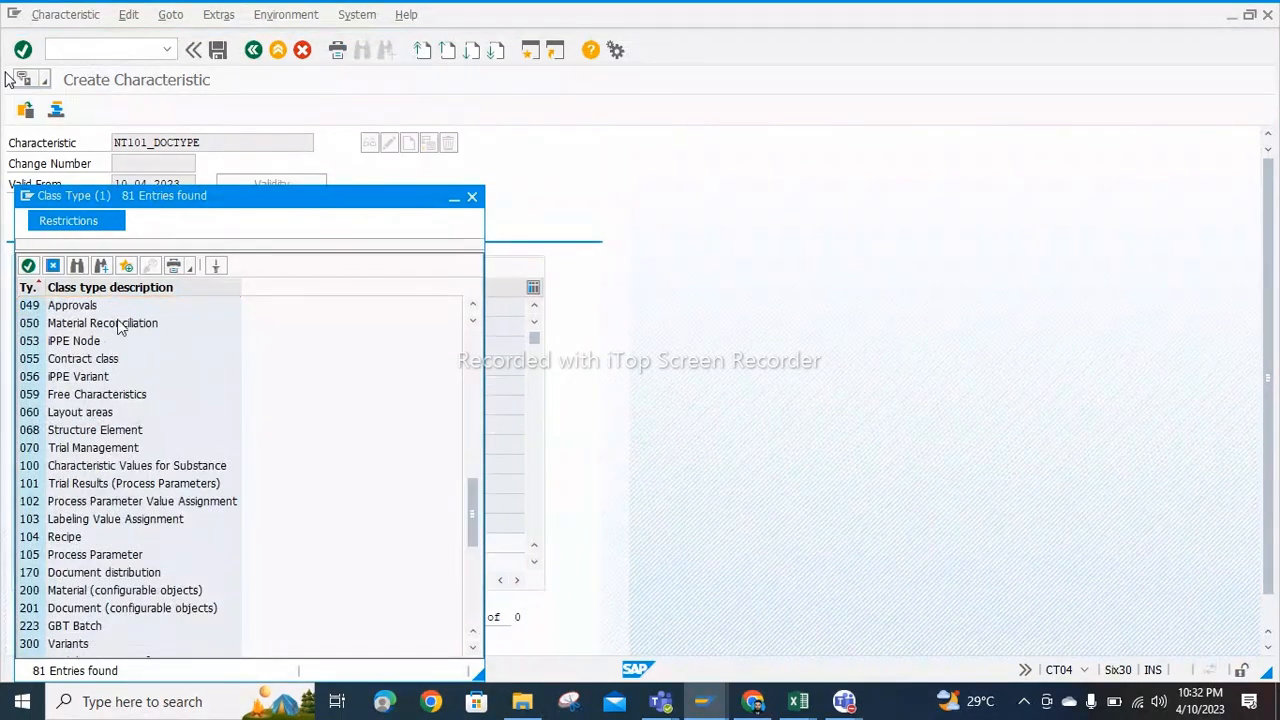
pyautogui.click(468, 396)
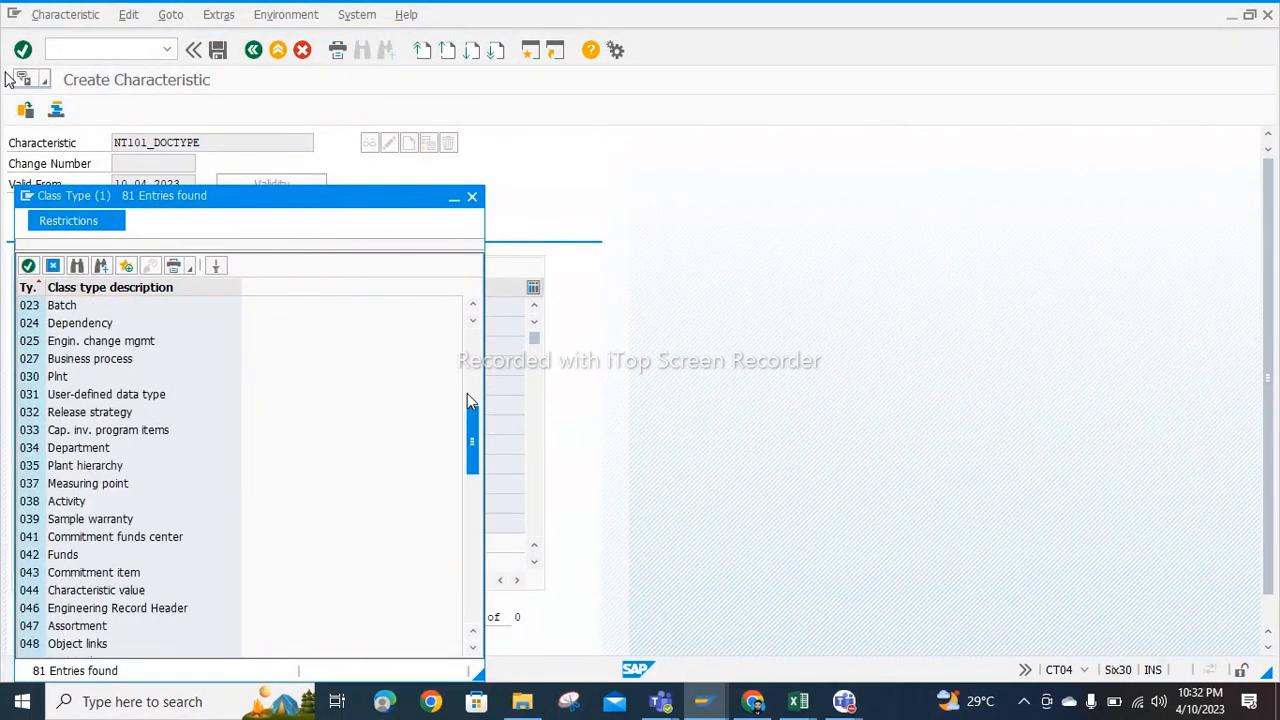
pyautogui.doubleClick(30, 420)
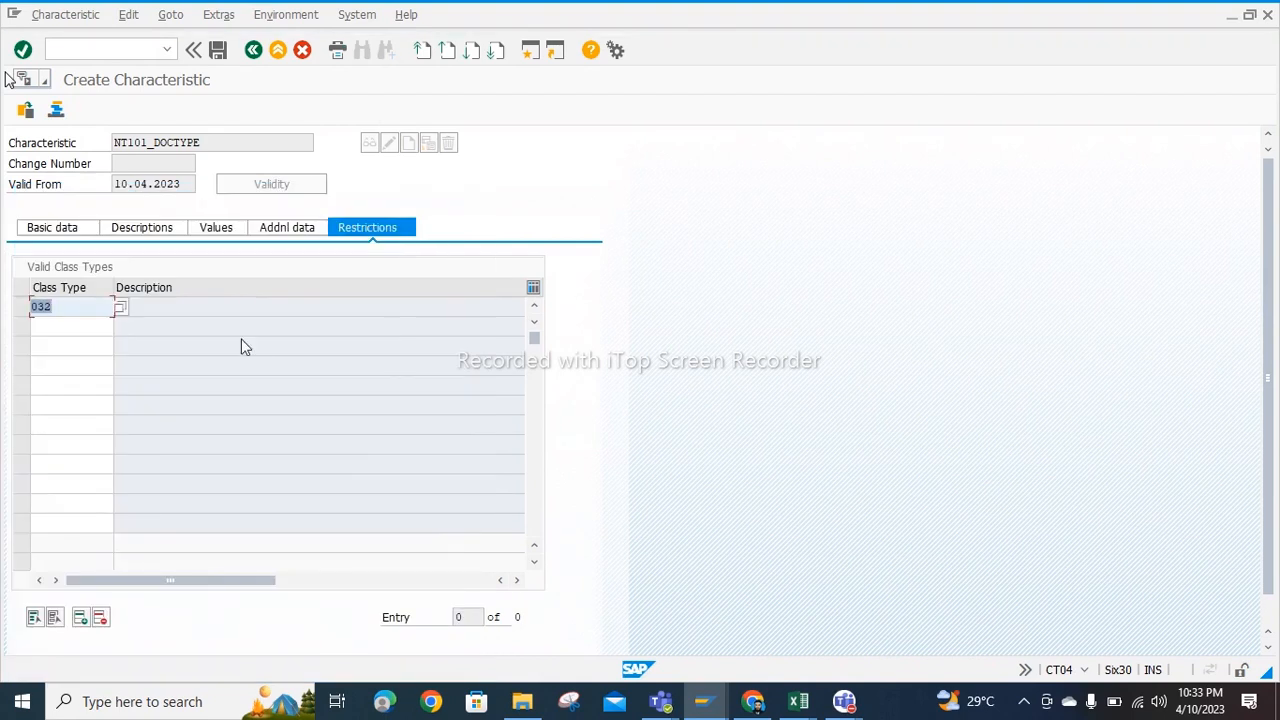
pyautogui.press('Return')
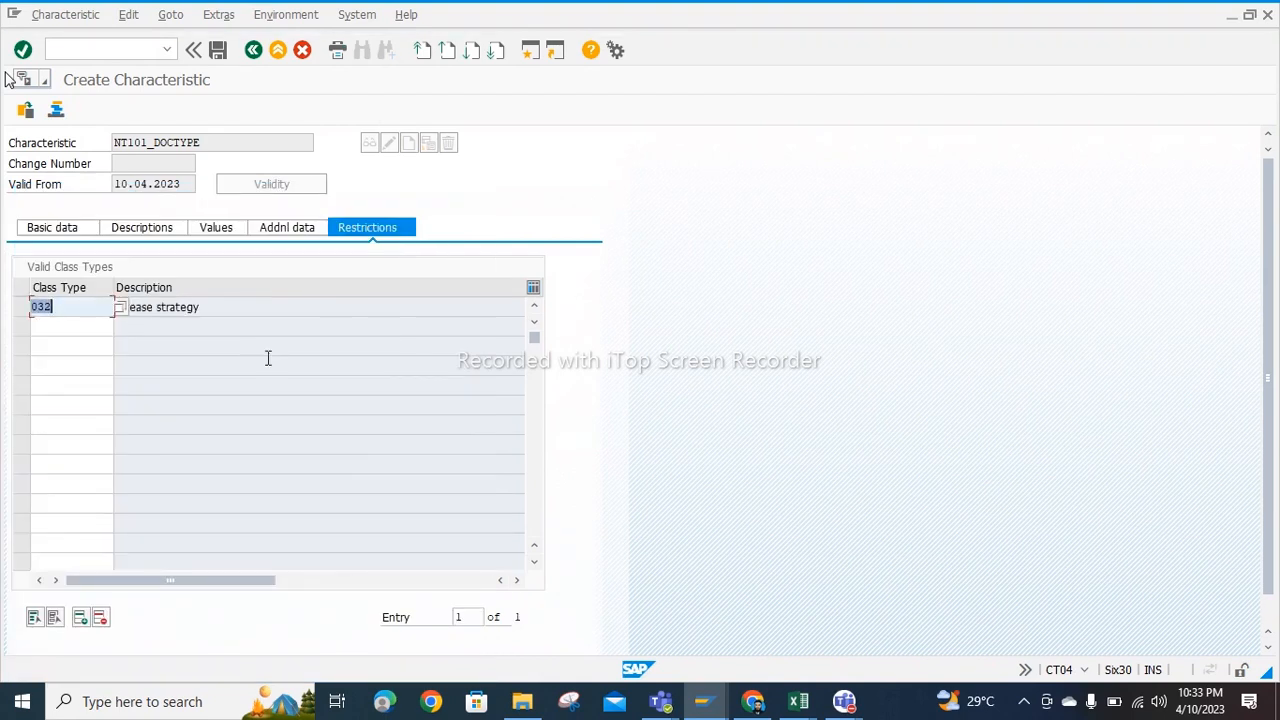
pyautogui.click(349, 446)
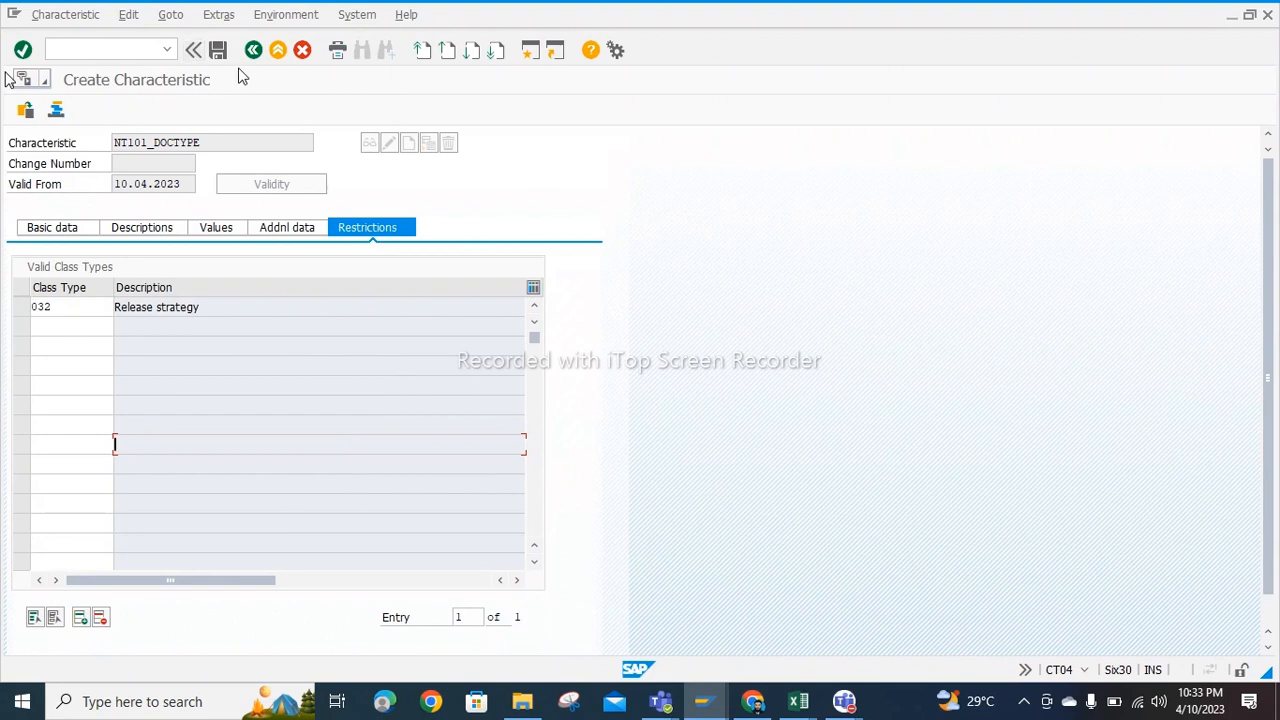
pyautogui.click(218, 52)
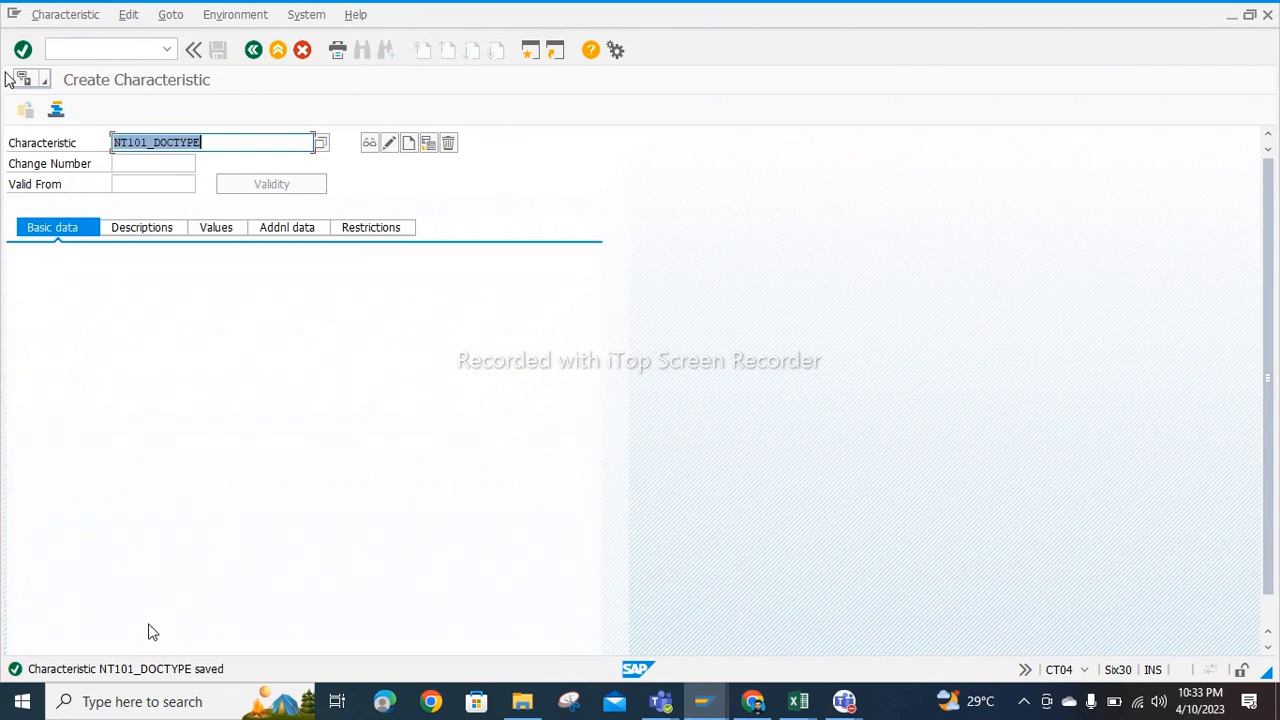
# Step: Copy the name NT101_DOCTYPE from the save message's details into the Document Type row, cell J27, of the SAP MM(NTDC) Excel workbook
pyautogui.doubleClick(135, 676)
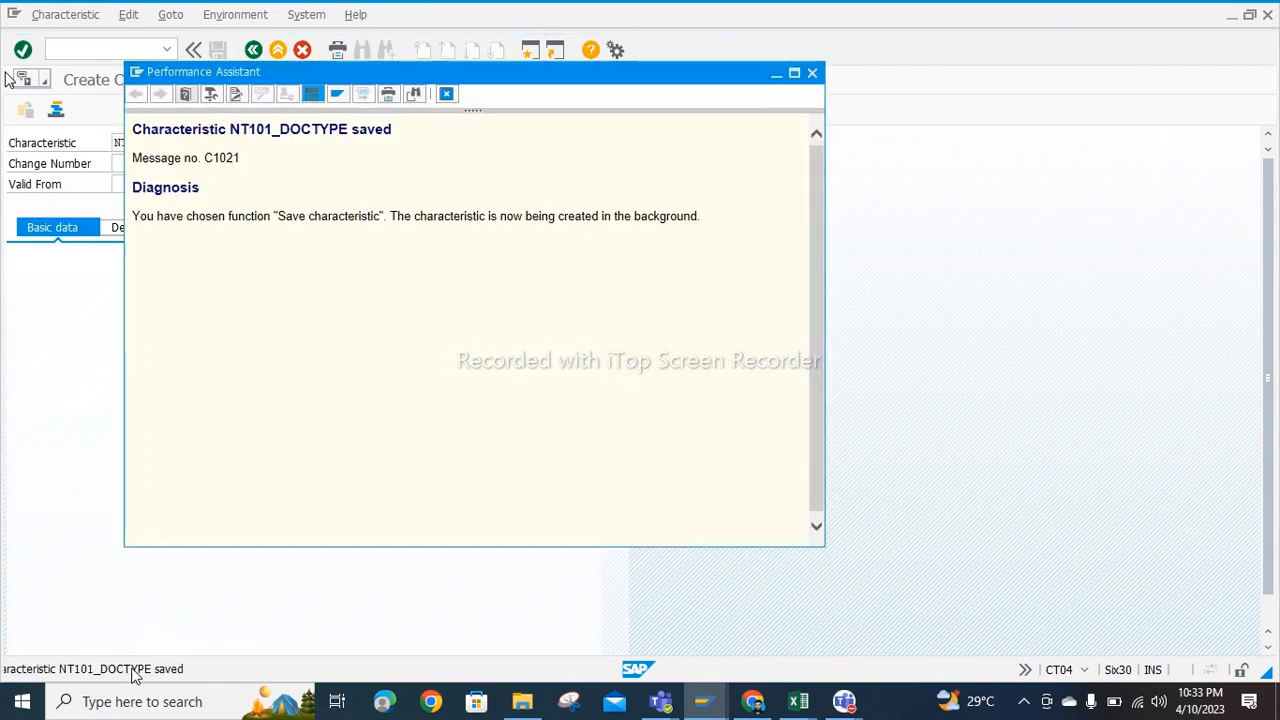
pyautogui.moveTo(229, 124); pyautogui.dragTo(316, 134)
pyautogui.hotkey('ctrl', 'c')
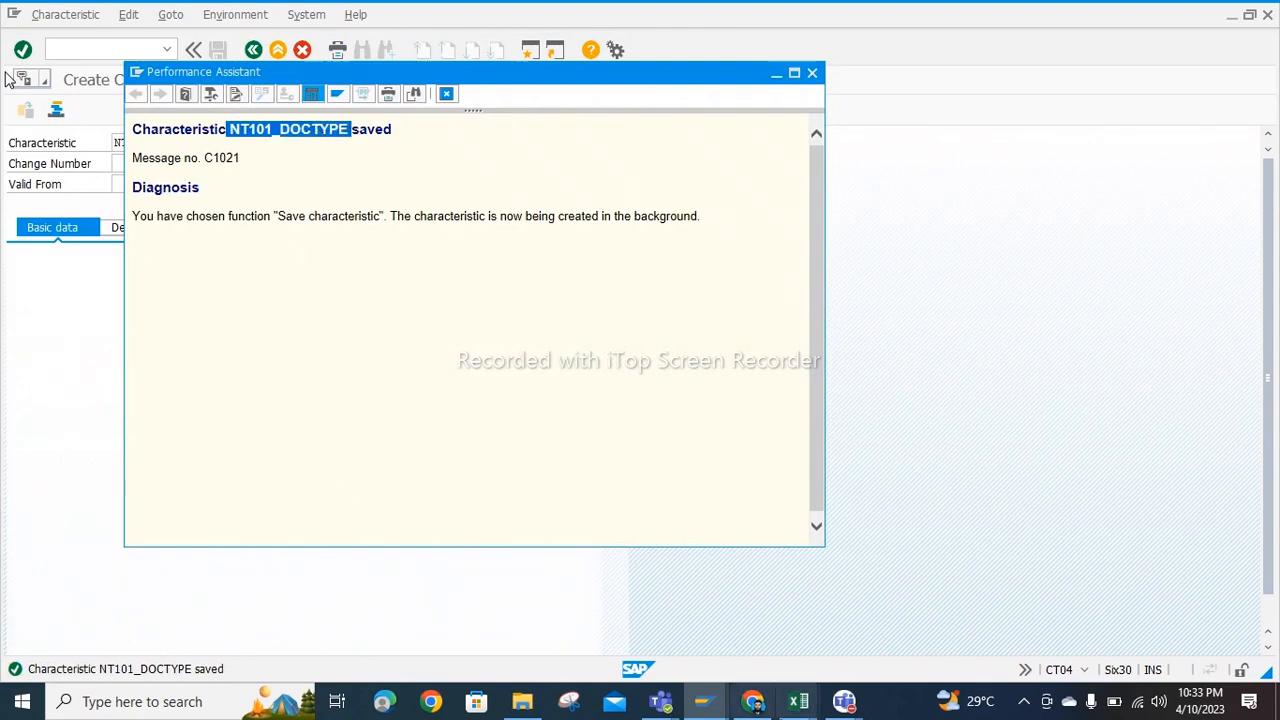
pyautogui.moveTo(795, 705)
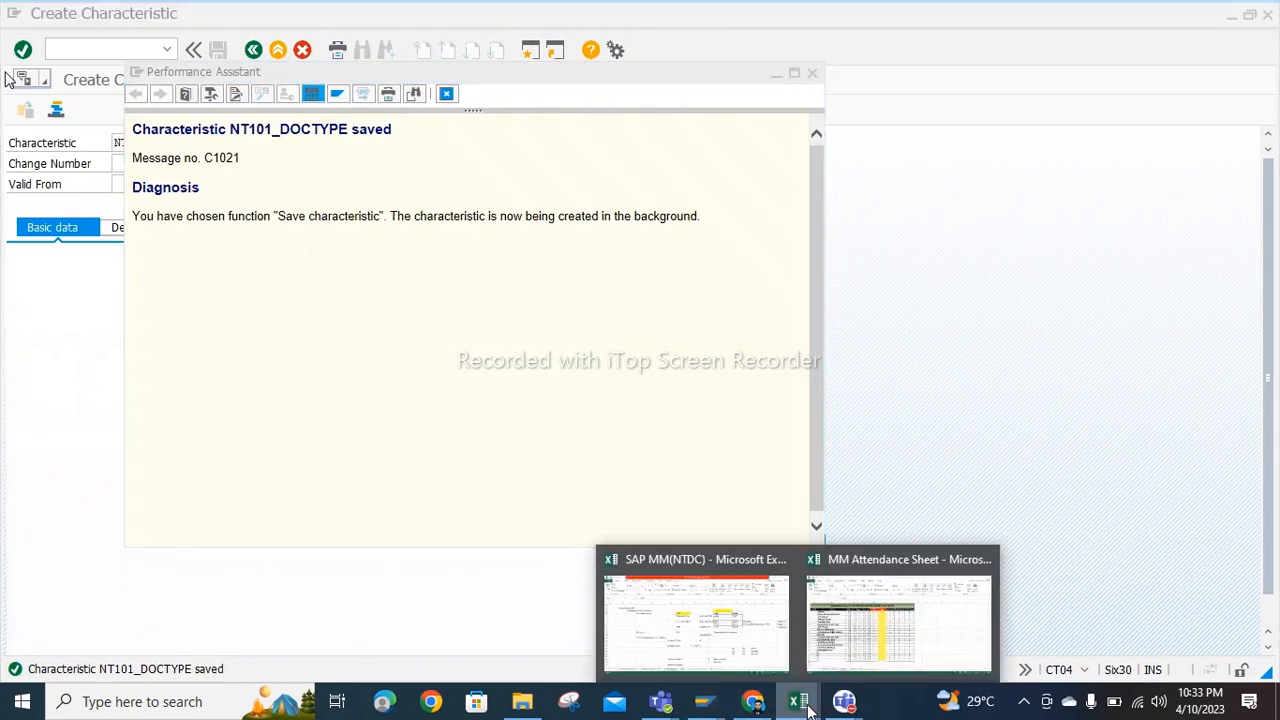
pyautogui.click(743, 632)
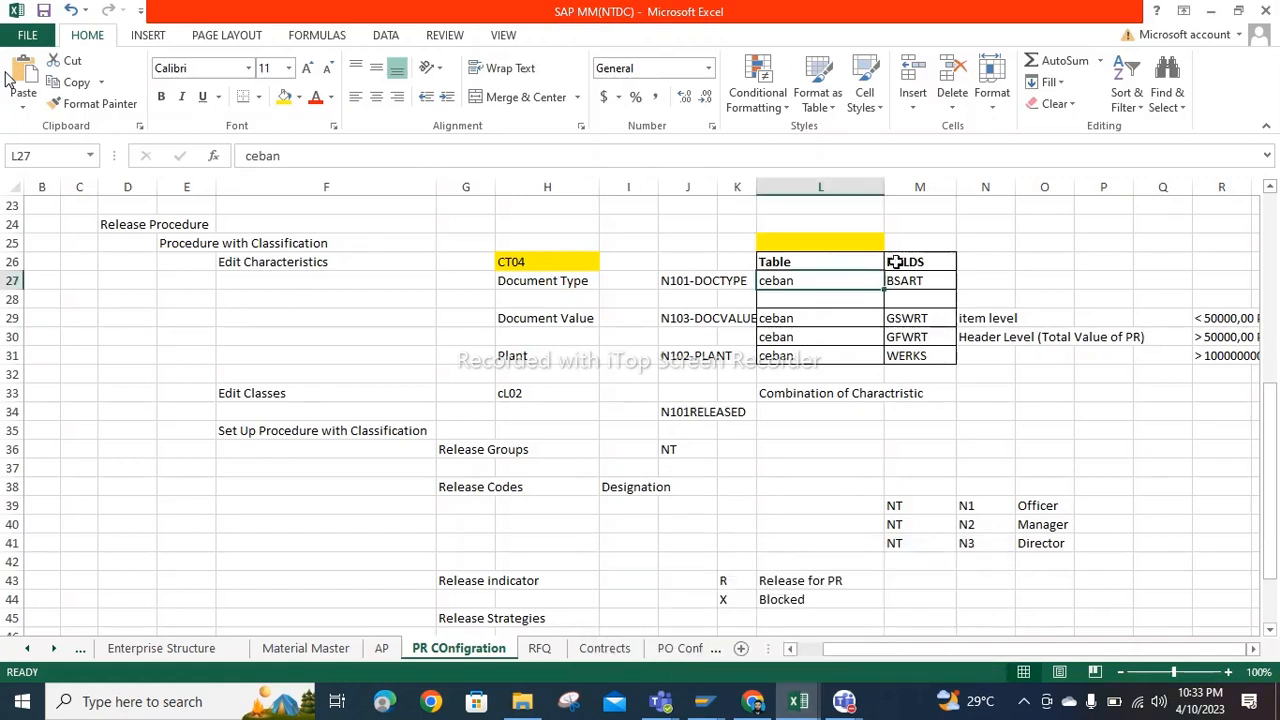
pyautogui.click(666, 281)
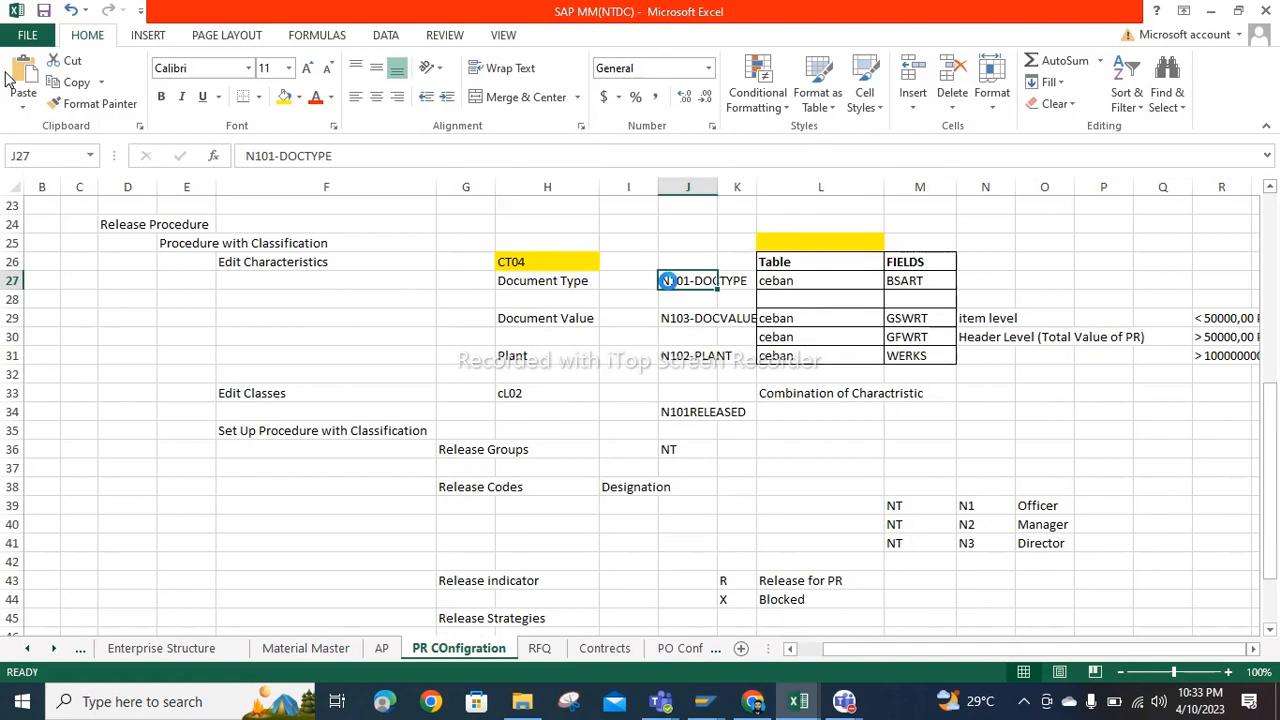
pyautogui.hotkey('ctrl', 'v')
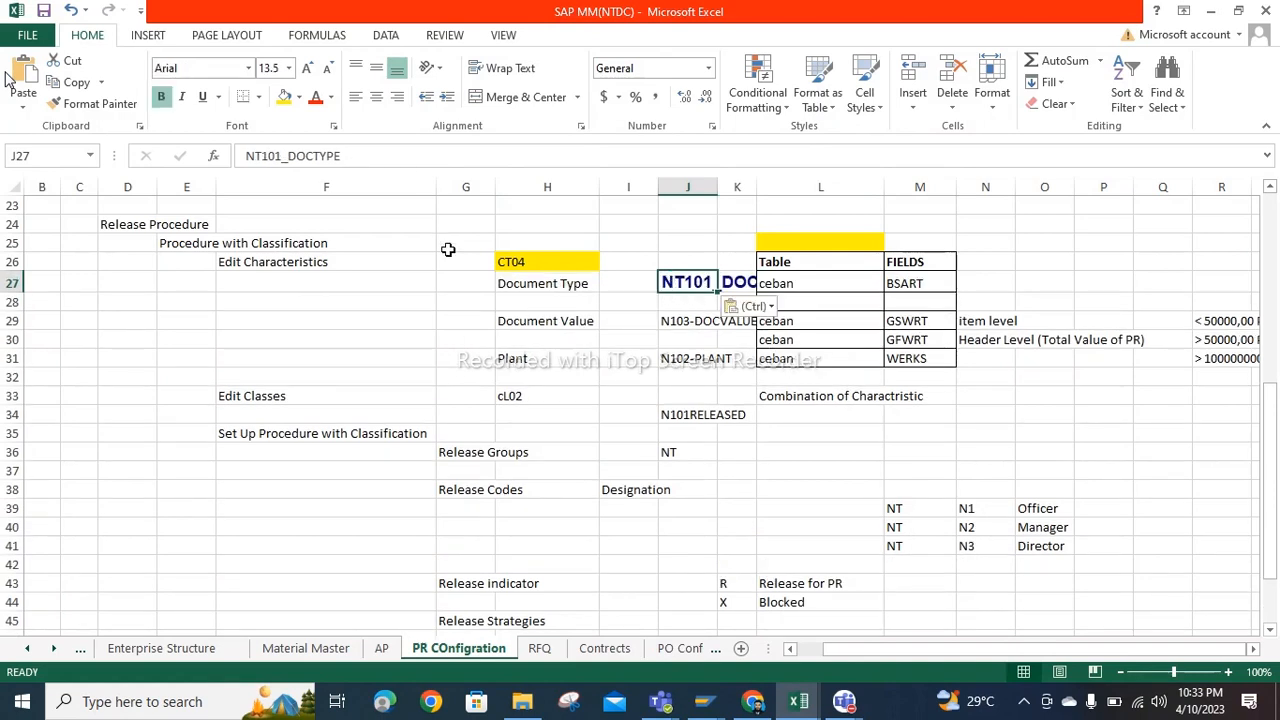
# Step: Copy the Document Value characteristic name from cell J29 and switch back to the SAP Create Characteristic window
pyautogui.click(528, 321)
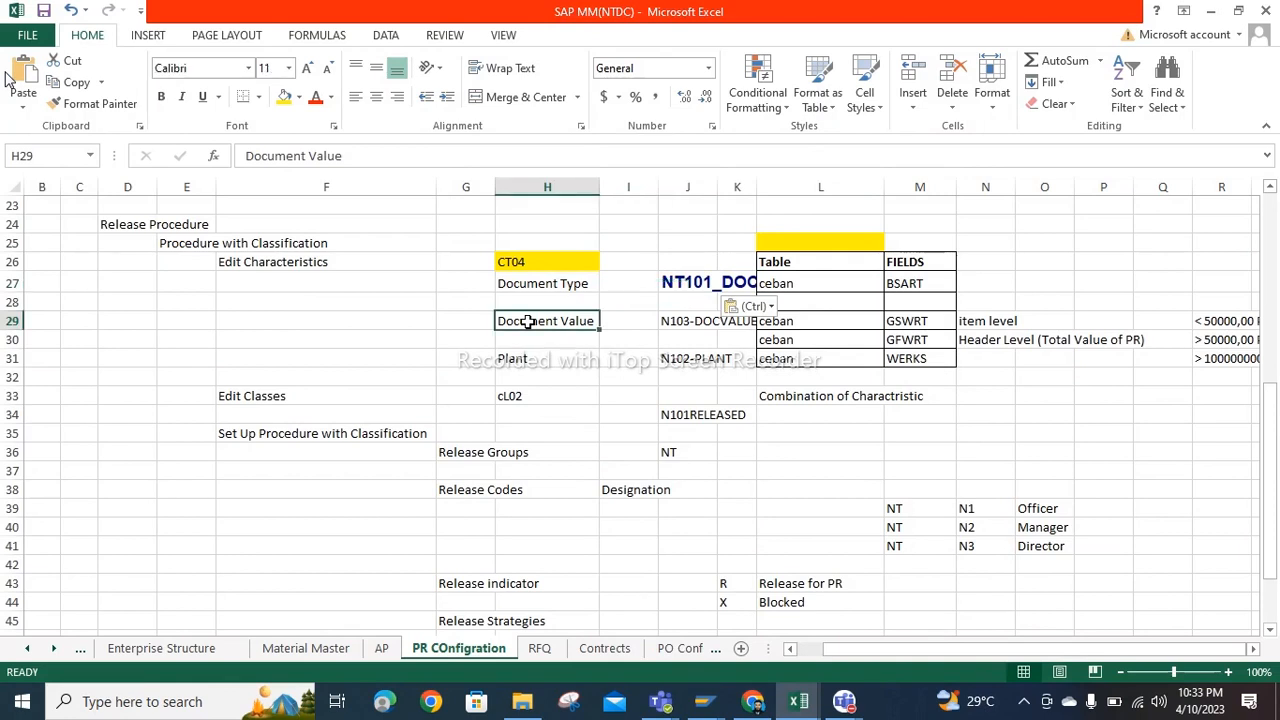
pyautogui.click(702, 705)
pyautogui.moveTo(717, 668)
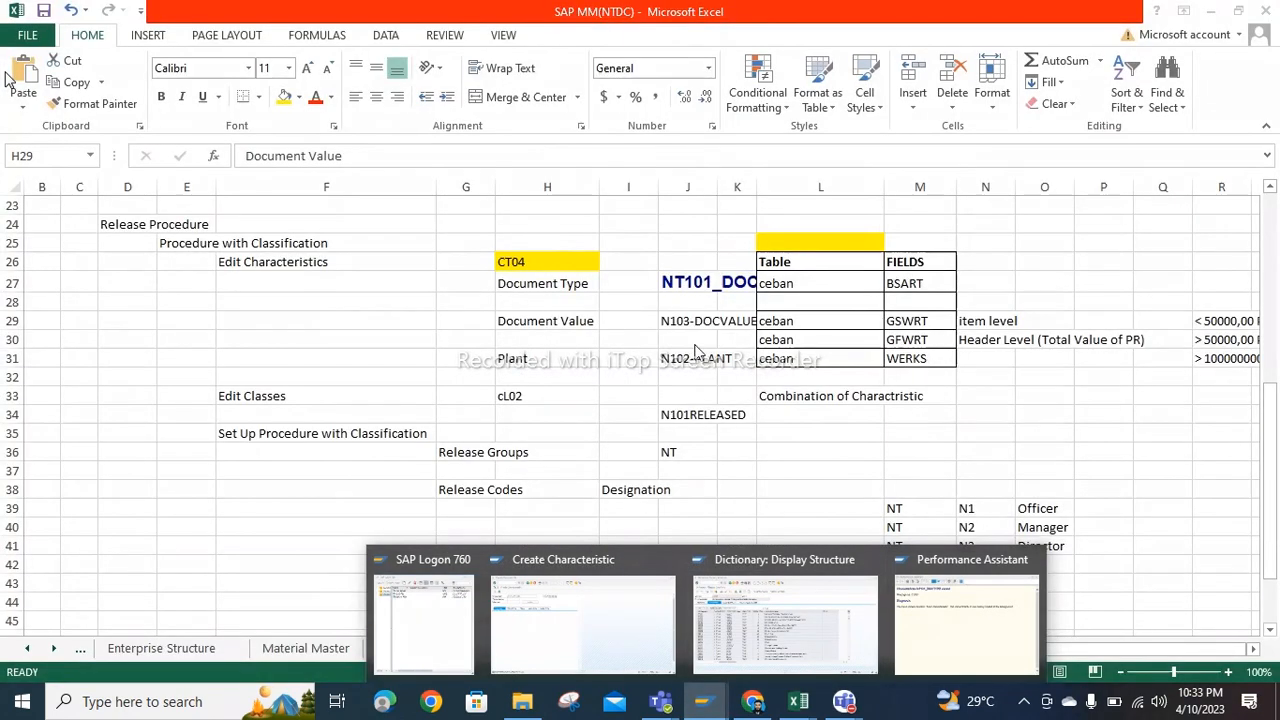
pyautogui.click(697, 320)
pyautogui.hotkey('ctrl', 'c')
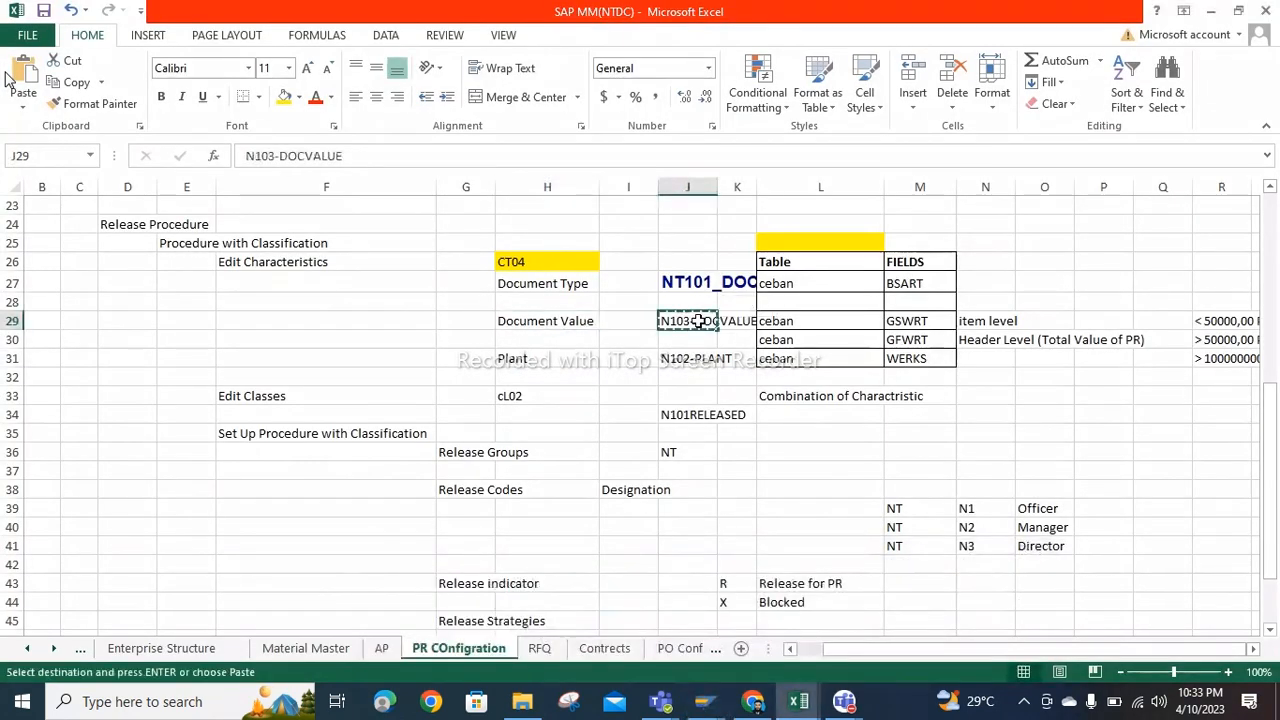
pyautogui.moveTo(705, 700)
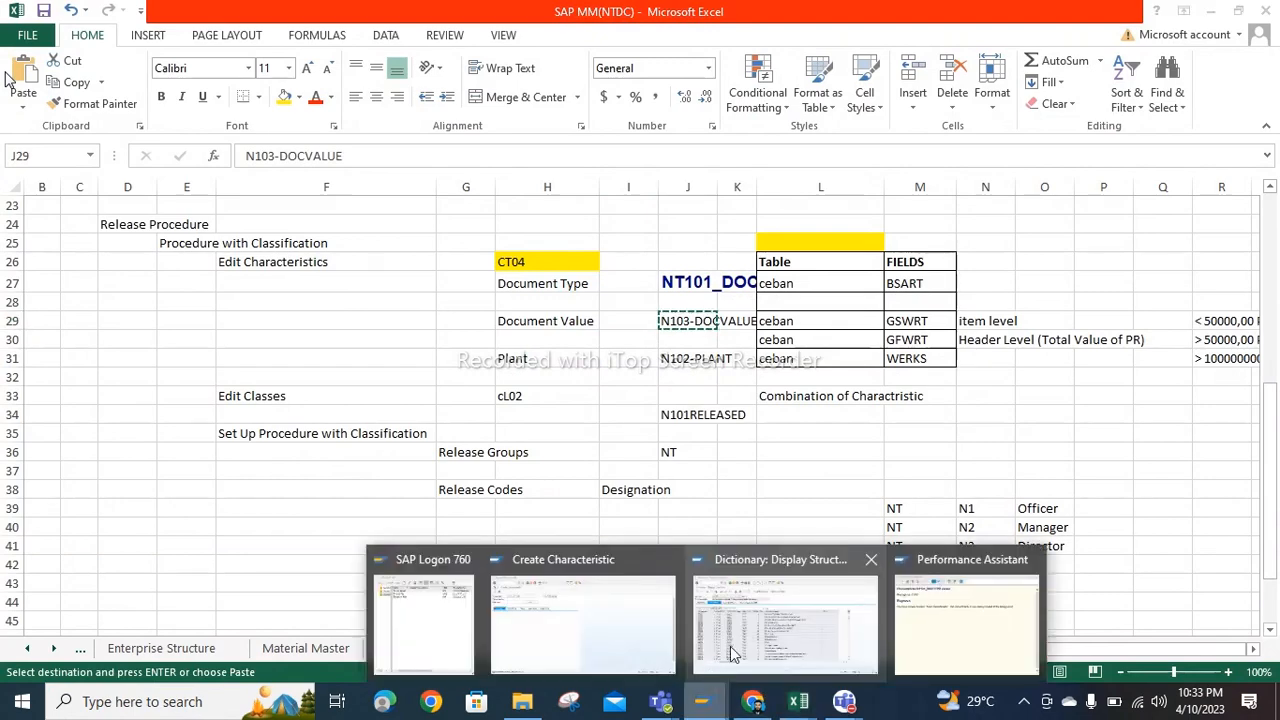
pyautogui.click(655, 624)
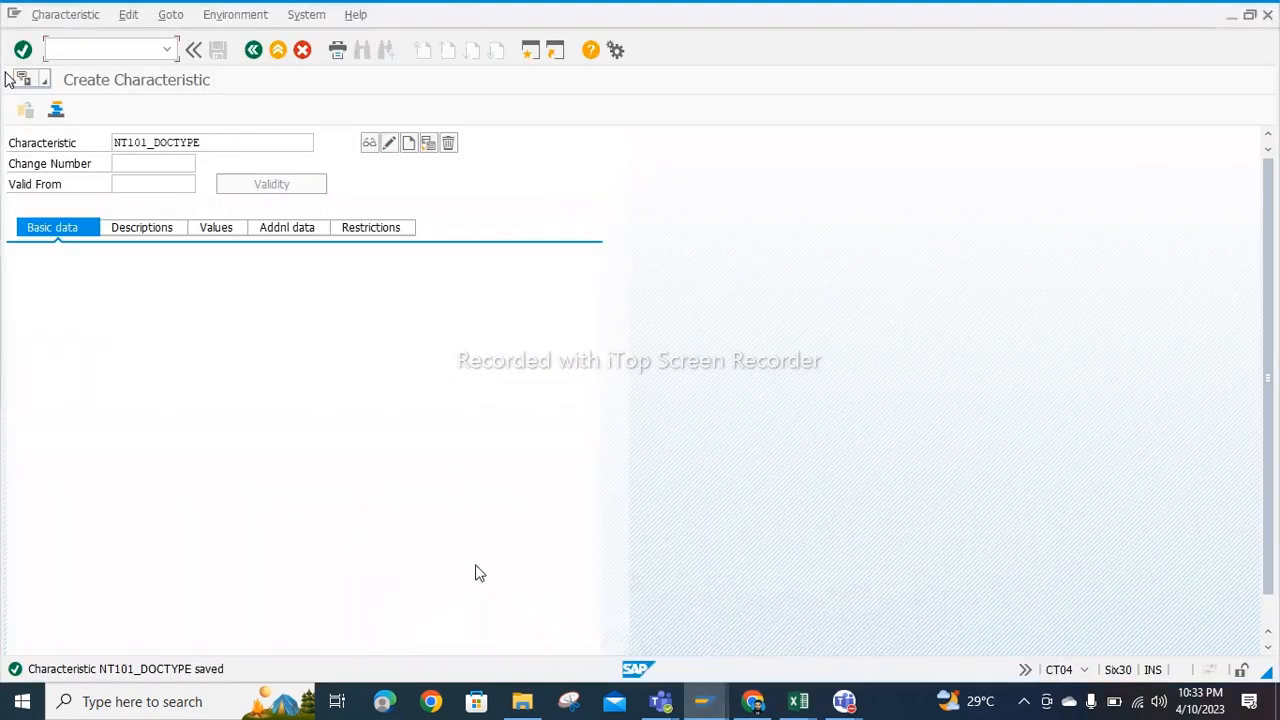
# Step: Replace the characteristic name with NT101_DOCVALUE and start creating the new characteristic
pyautogui.click(228, 137)
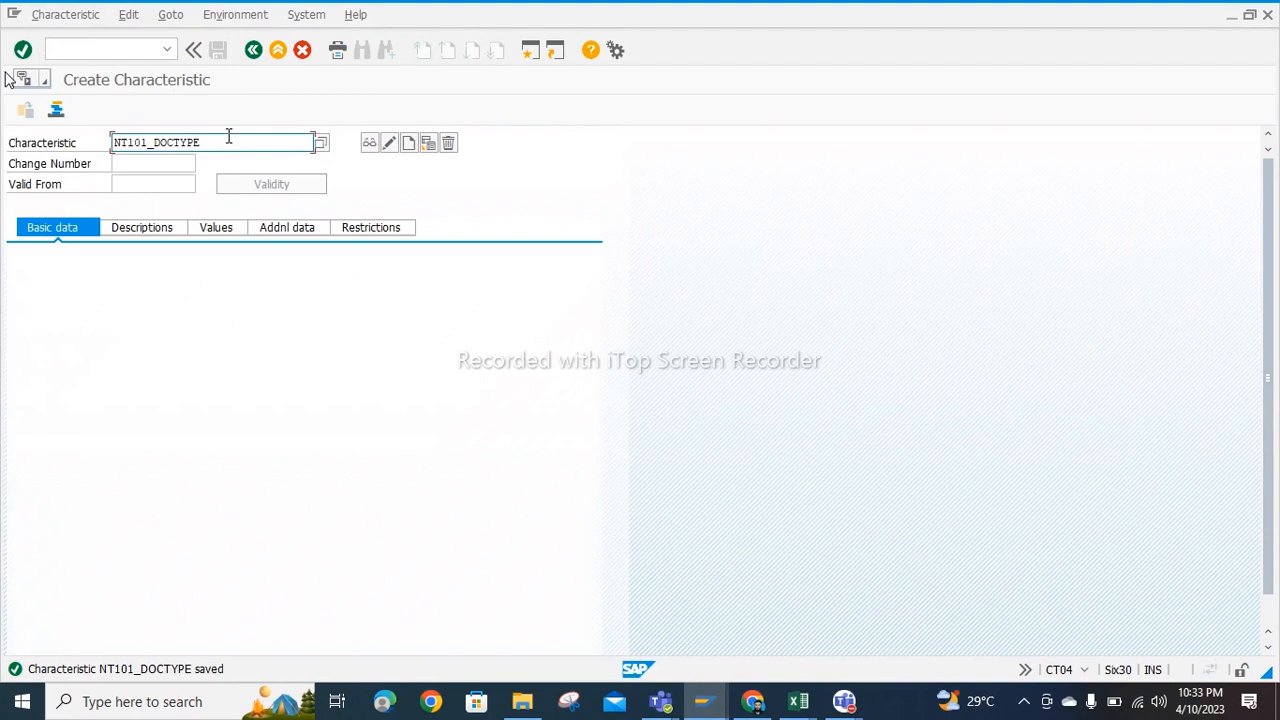
pyautogui.moveTo(201, 140); pyautogui.dragTo(64, 137)
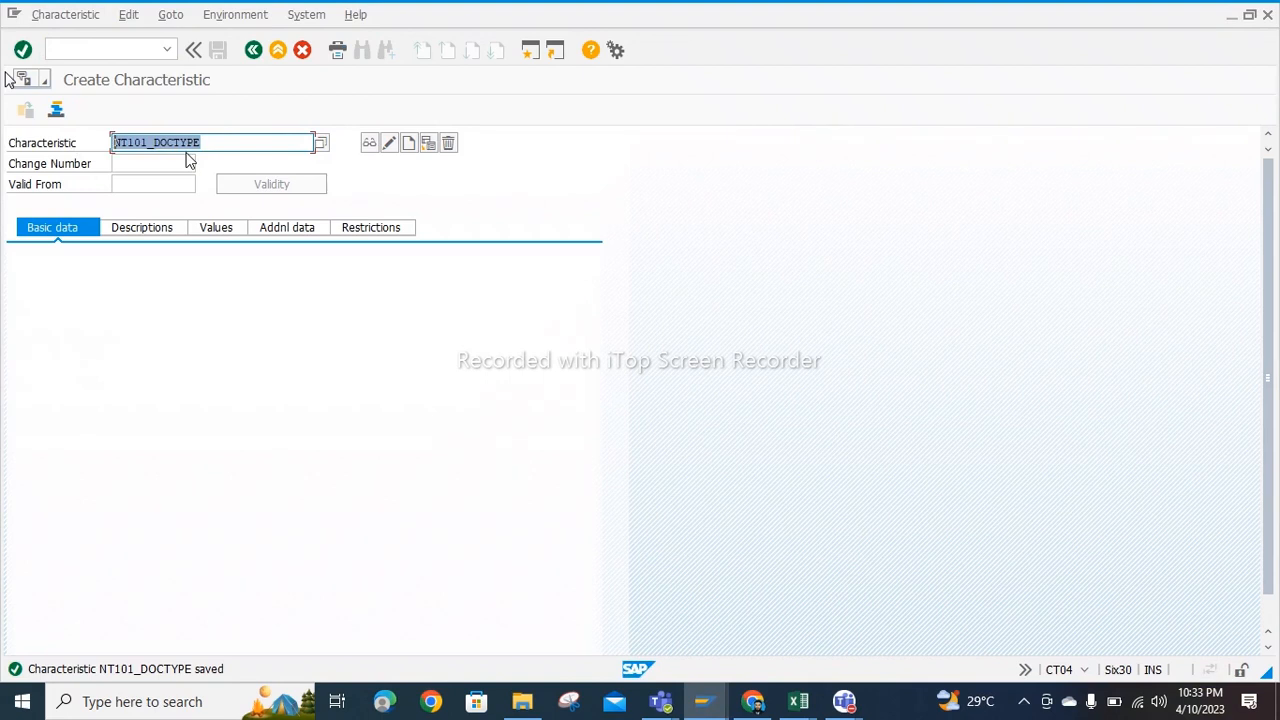
pyautogui.write('NT')
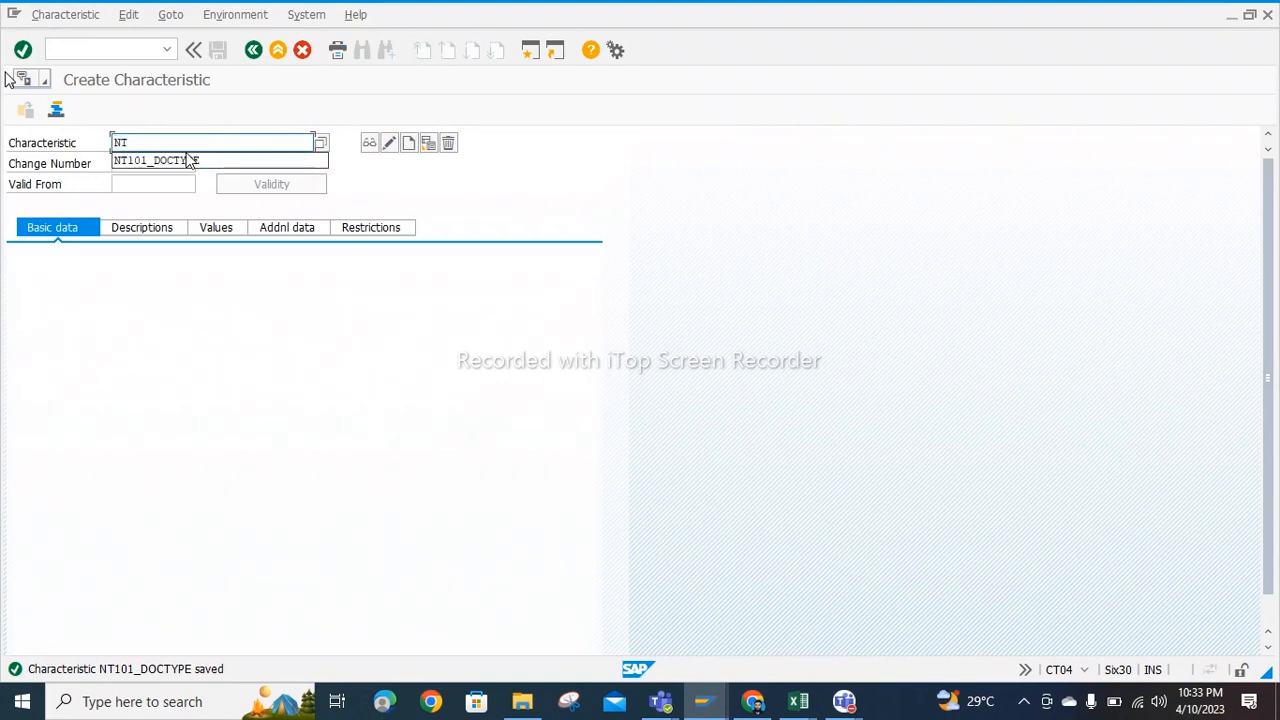
pyautogui.write('101_DOCVALUE')
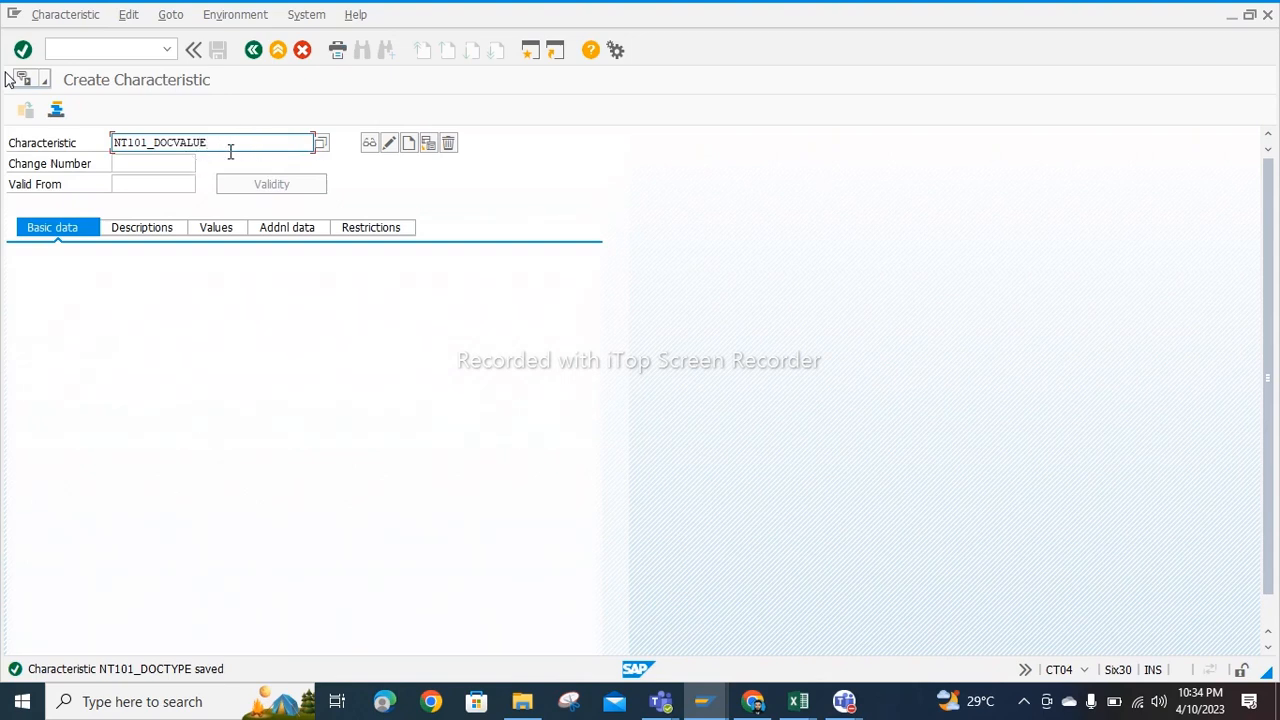
pyautogui.press('Return')
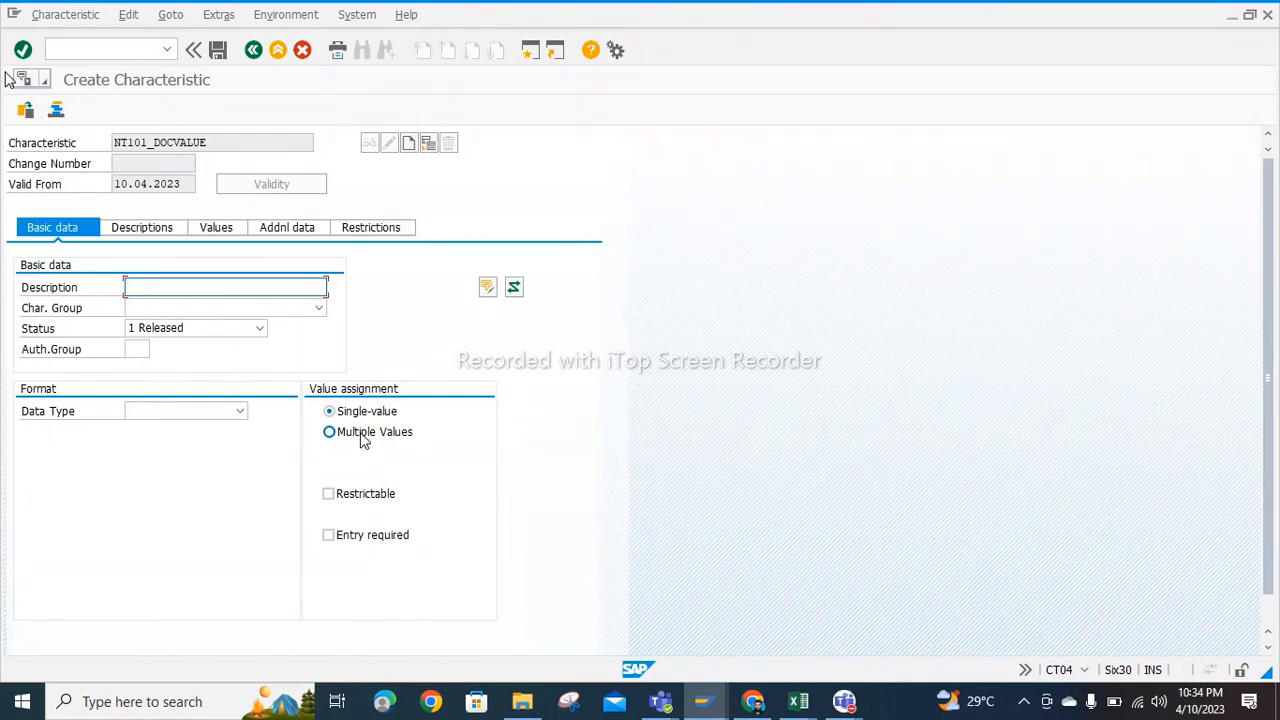
# Step: Copy the header-level field name GFWRT from cell M30 of the SAP MM(NTDC) Excel workbook and return to the SAP Create Characteristic window
pyautogui.click(301, 228)
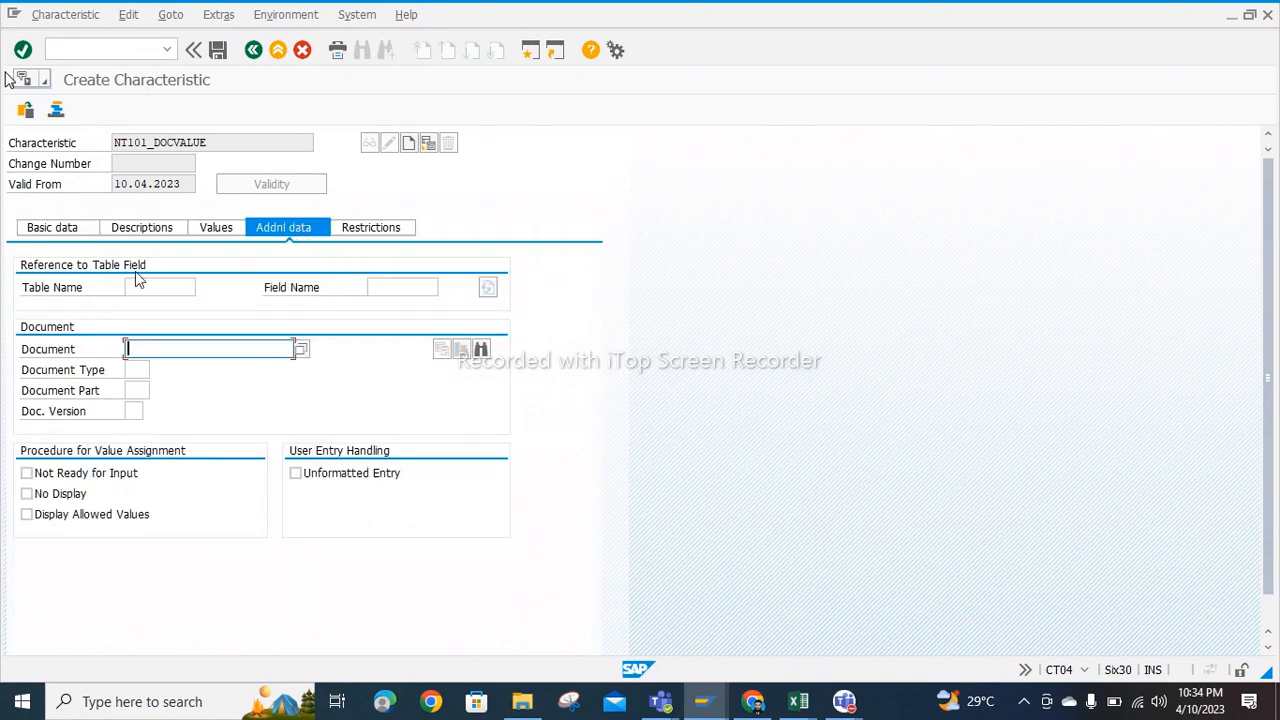
pyautogui.click(150, 283)
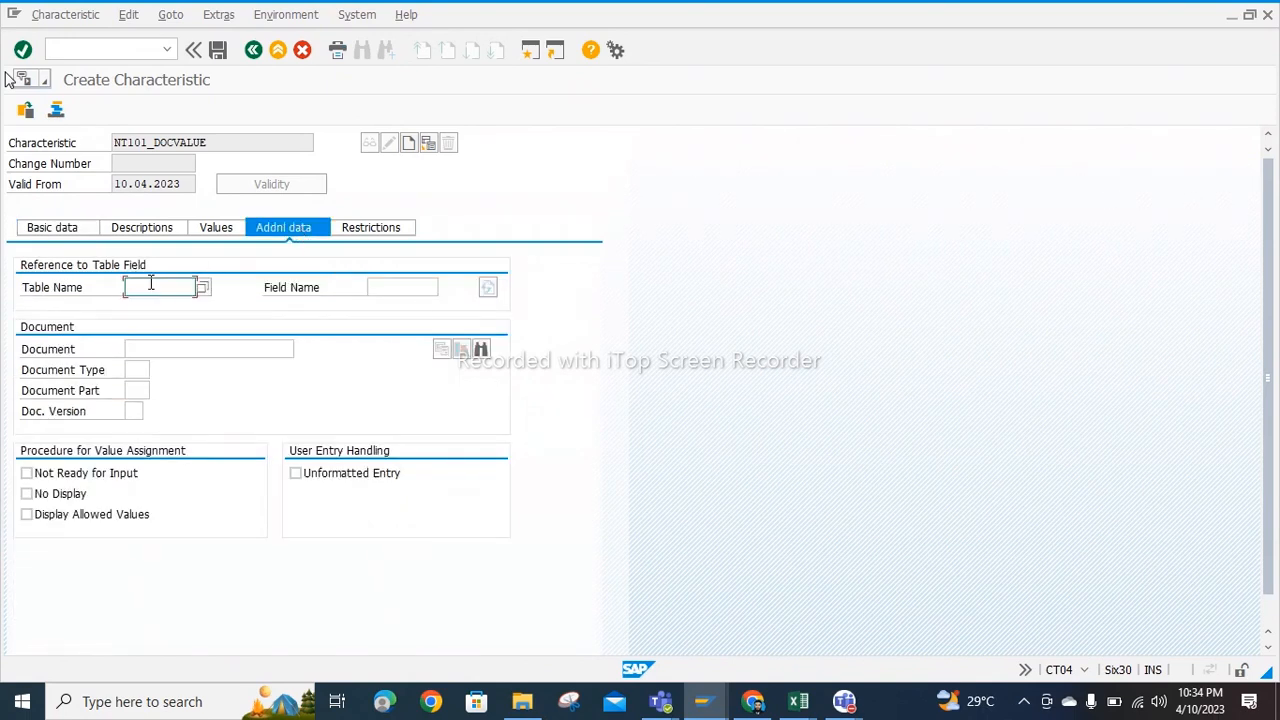
pyautogui.click(798, 701)
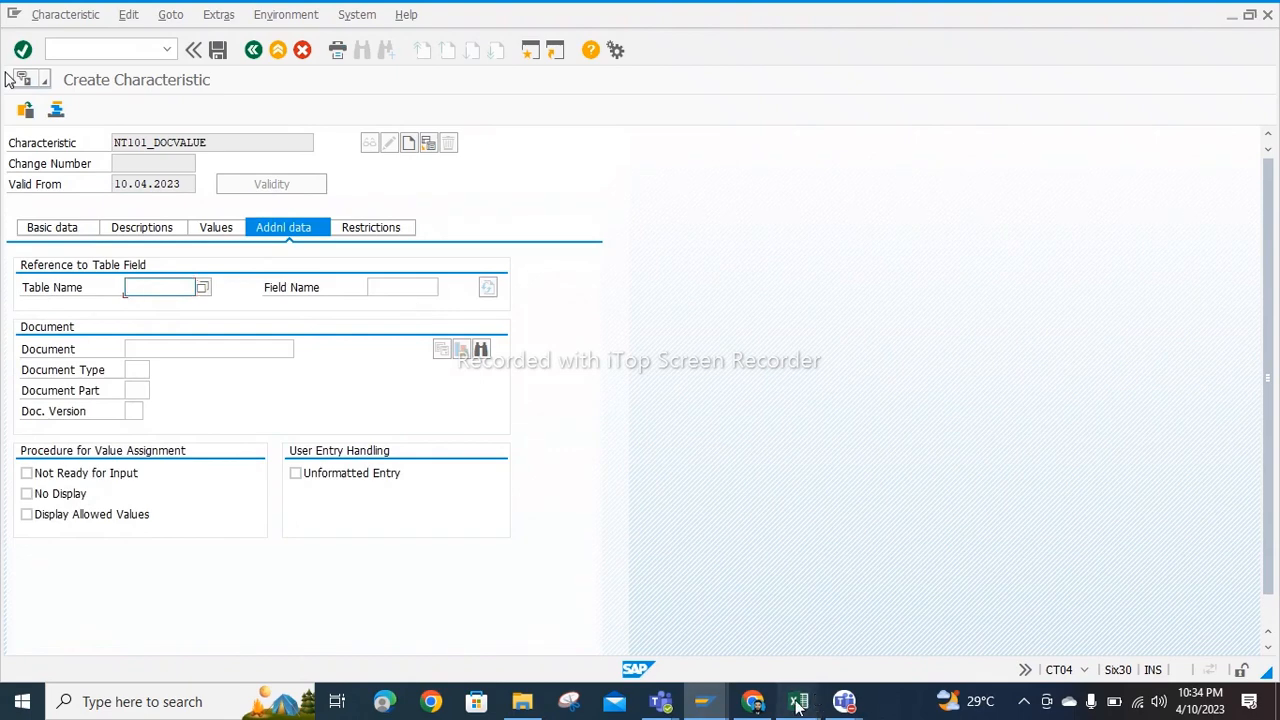
pyautogui.click(706, 620)
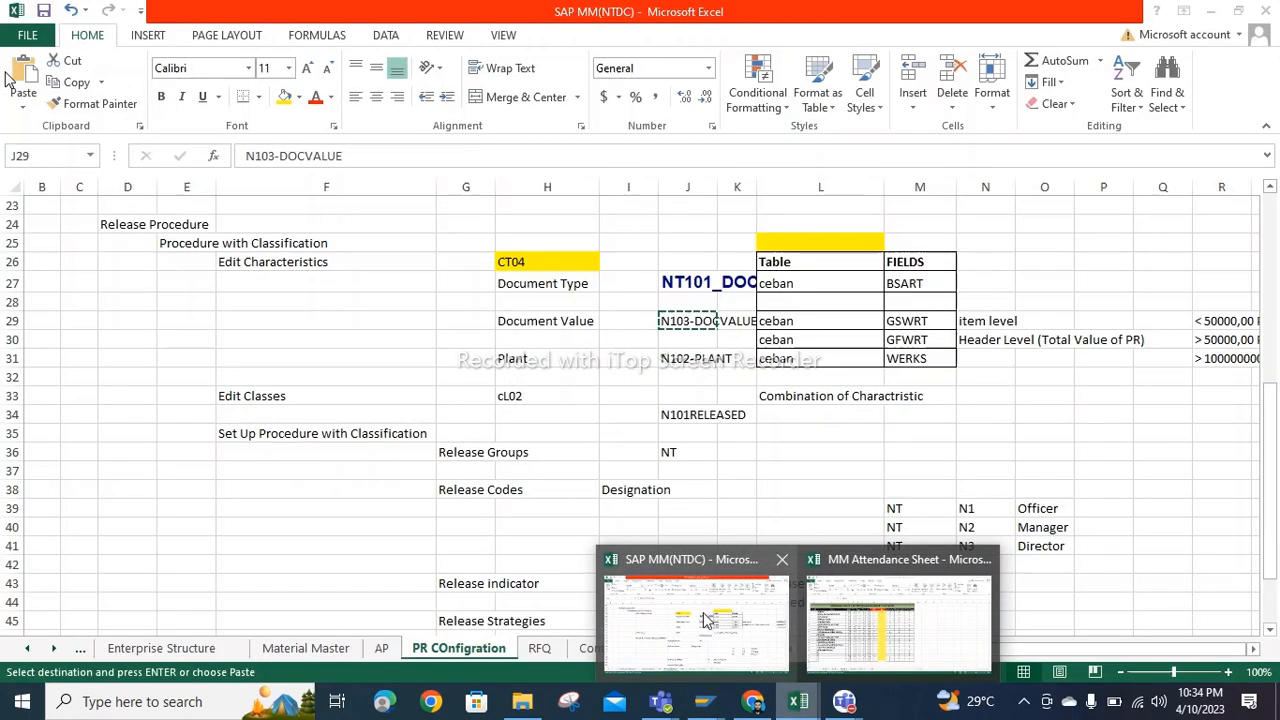
pyautogui.click(795, 321)
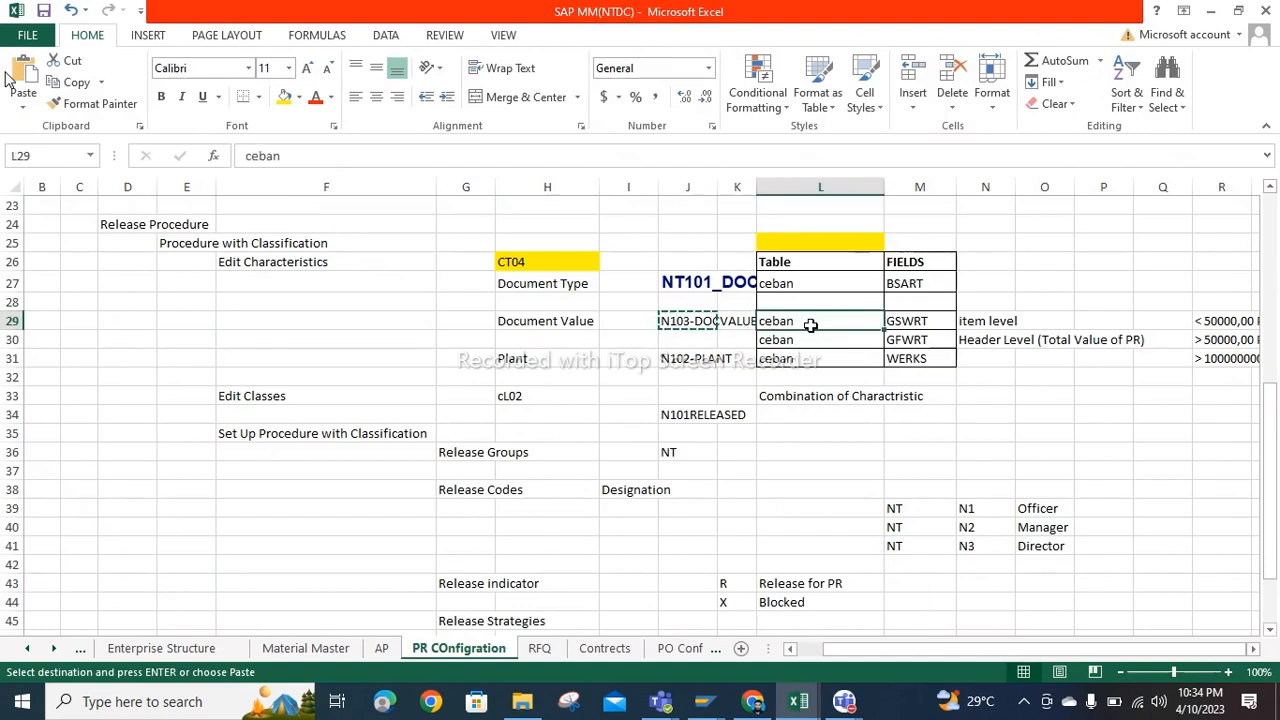
pyautogui.click(930, 321)
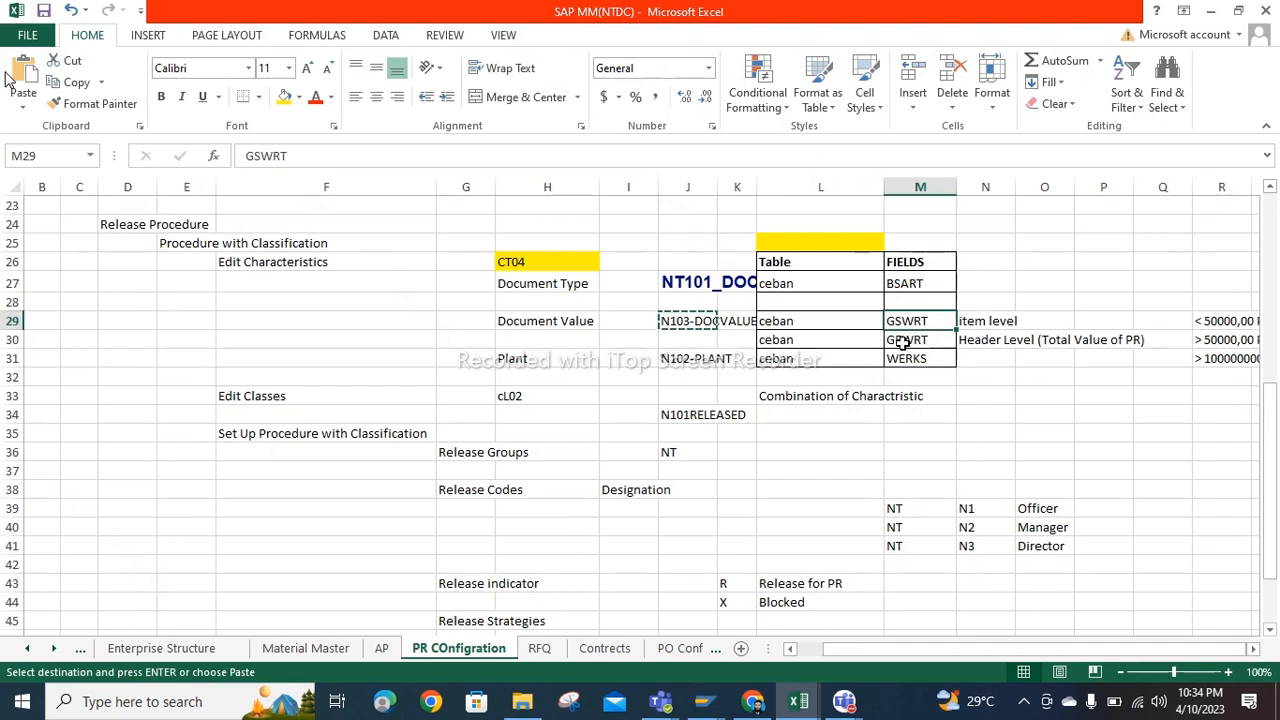
pyautogui.click(903, 342)
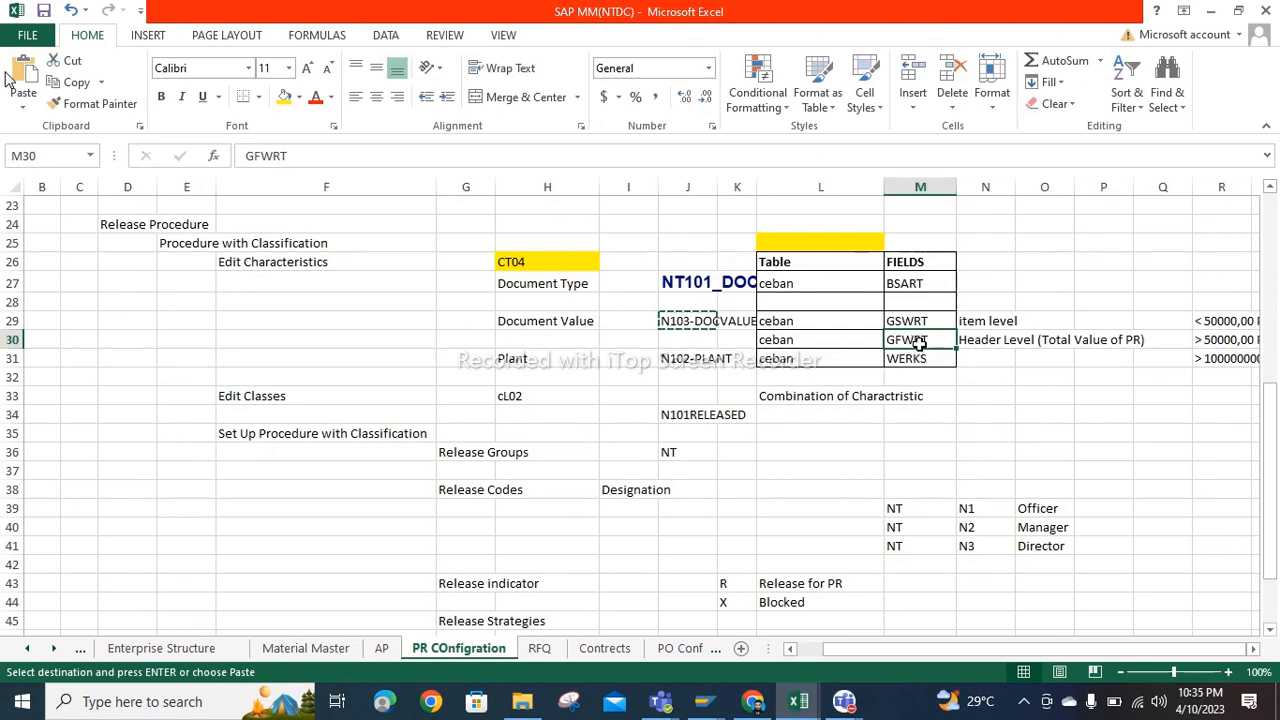
pyautogui.hotkey('ctrl', 'c')
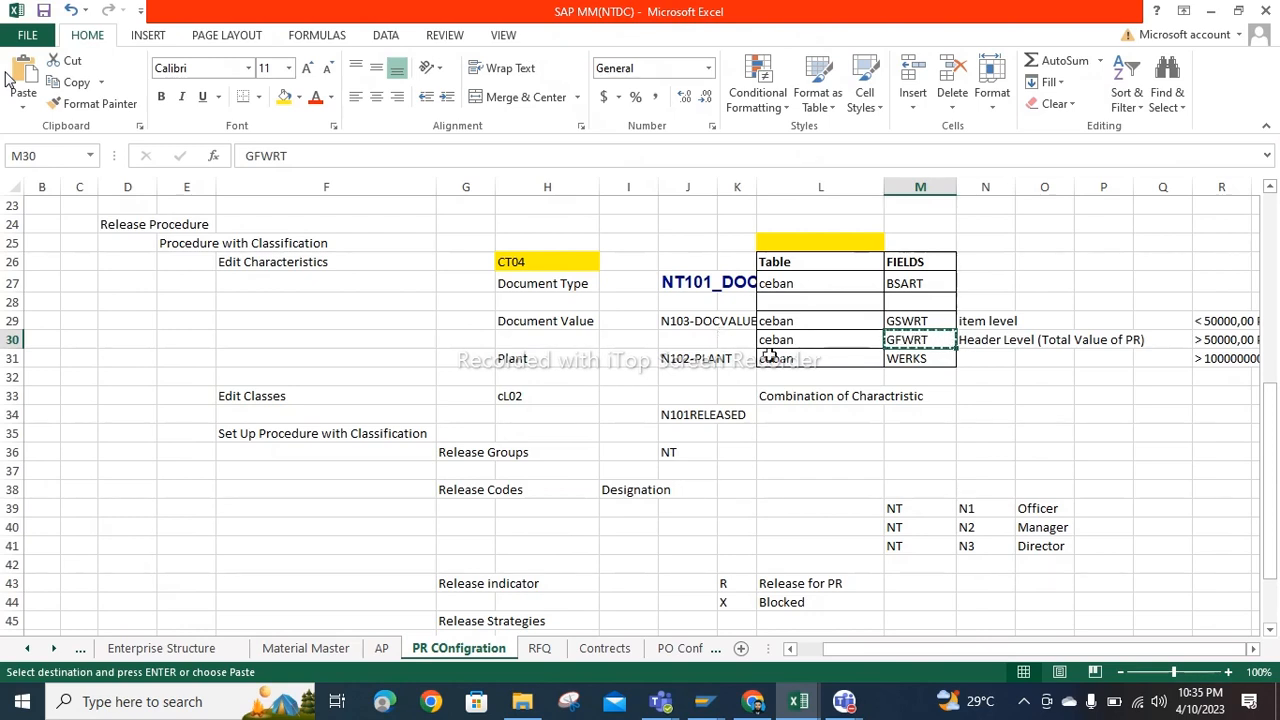
pyautogui.click(701, 701)
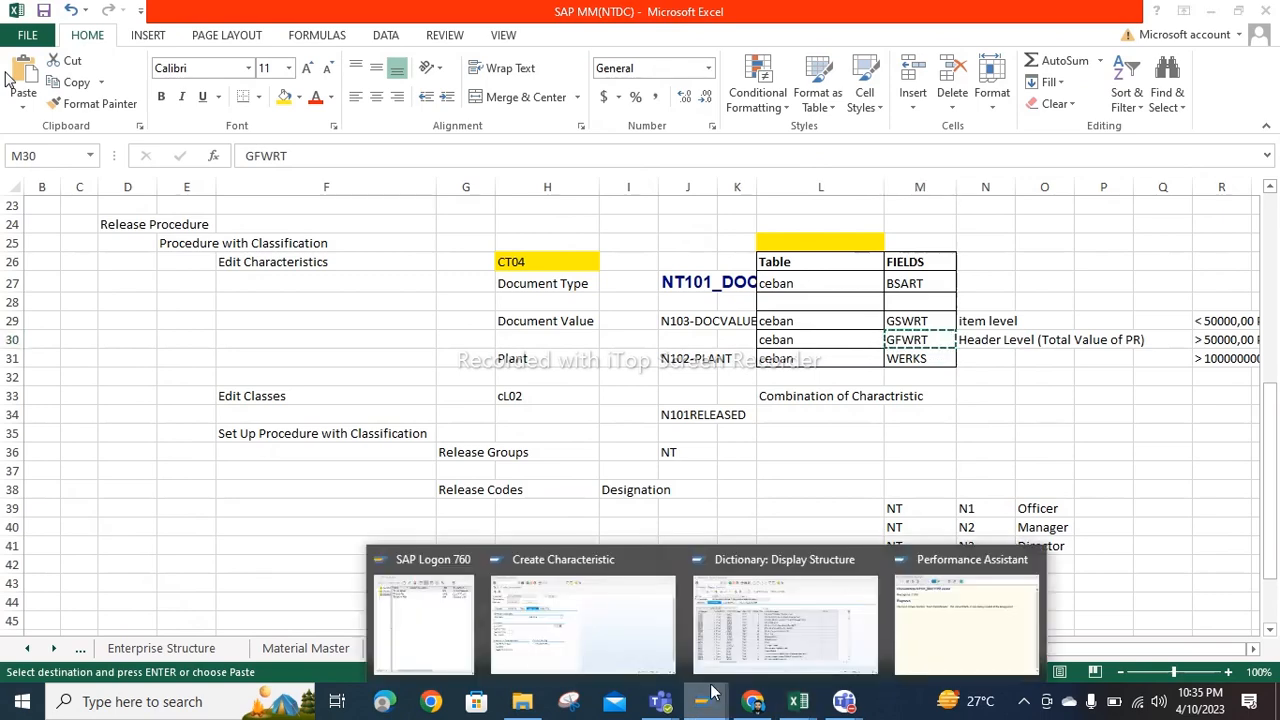
pyautogui.click(585, 644)
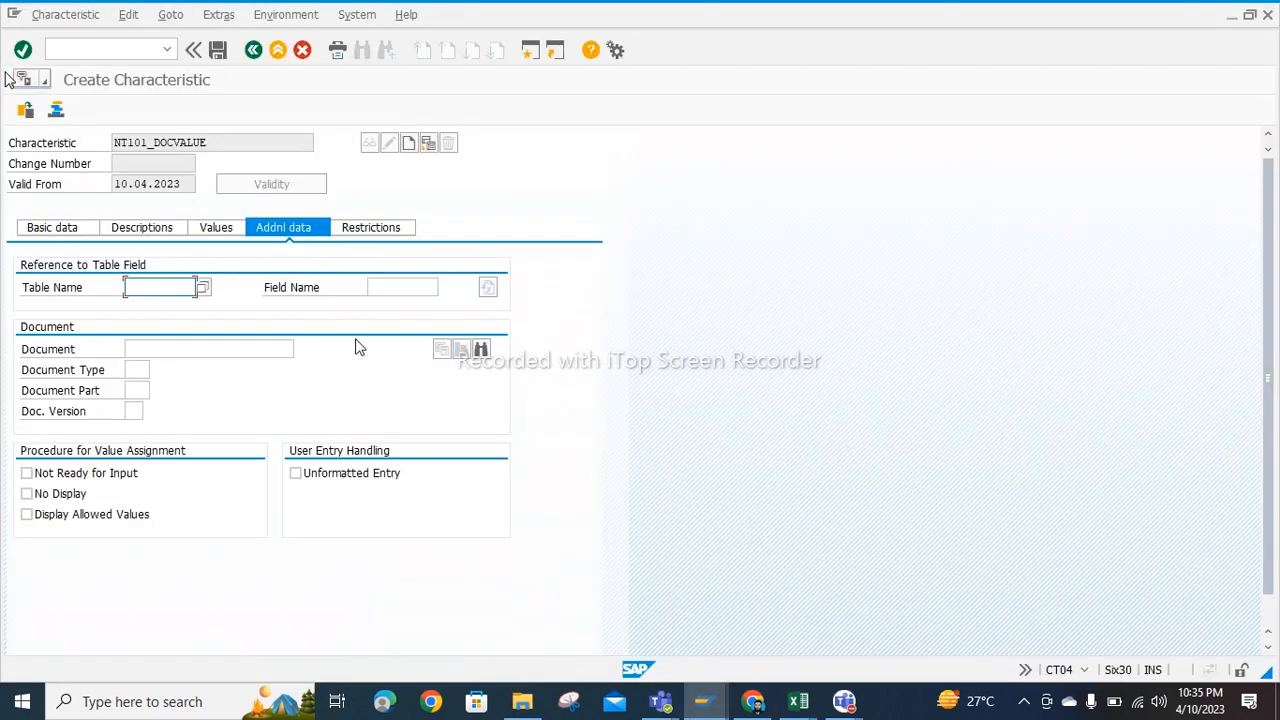
# Step: Reference the characteristic to table CEBAN and field GFWRT, accepting the format data from the dictionary
pyautogui.click(168, 288)
pyautogui.click(160, 305)
pyautogui.click(400, 288)
pyautogui.write('GFWRT')
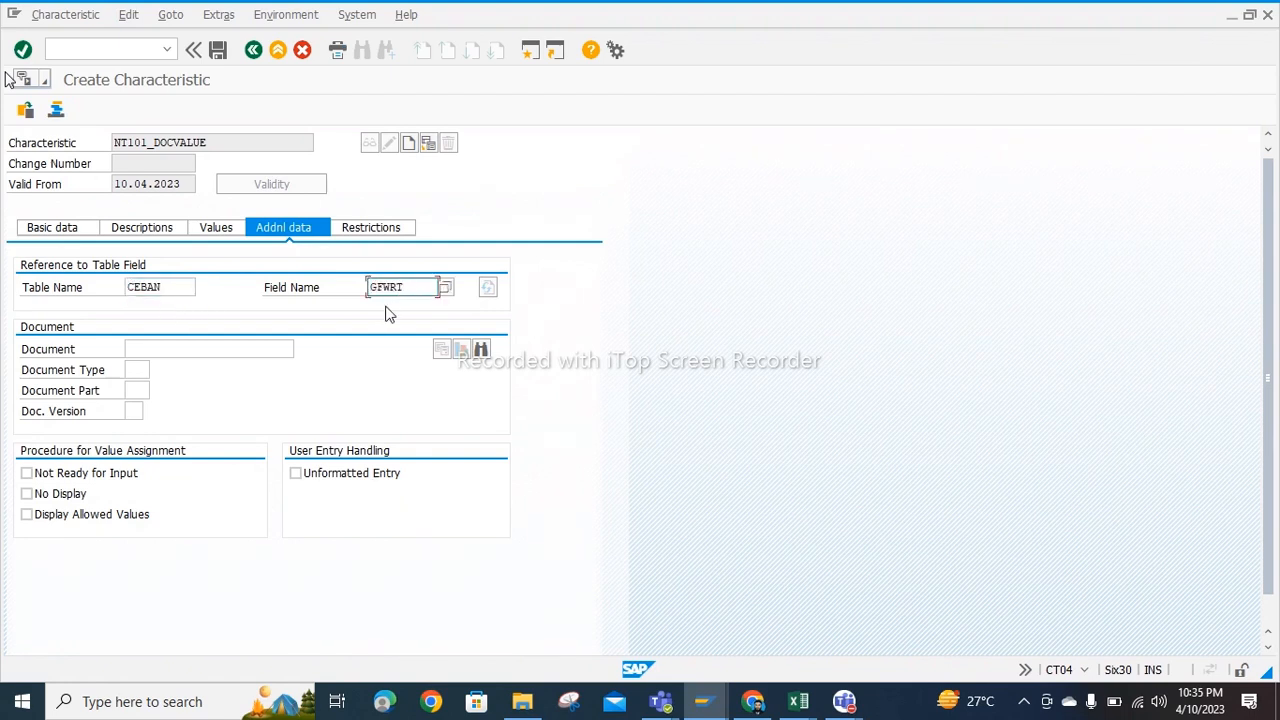
pyautogui.press('Return')
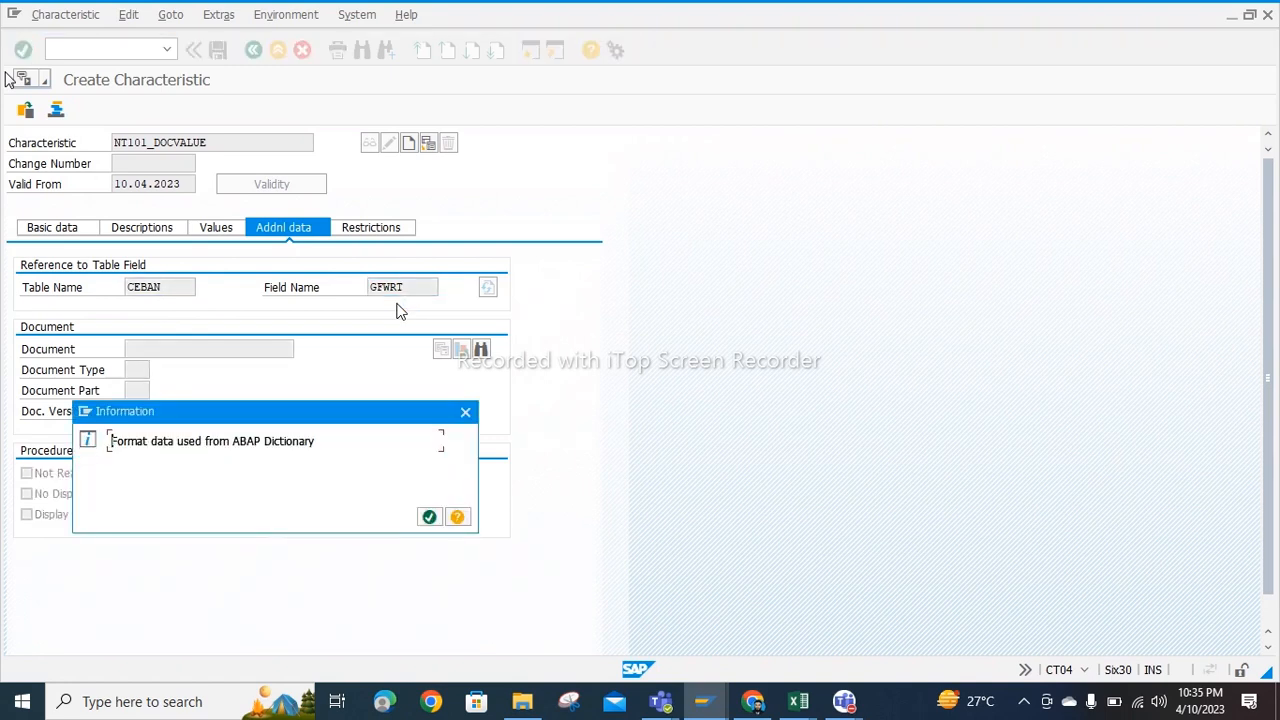
pyautogui.click(428, 517)
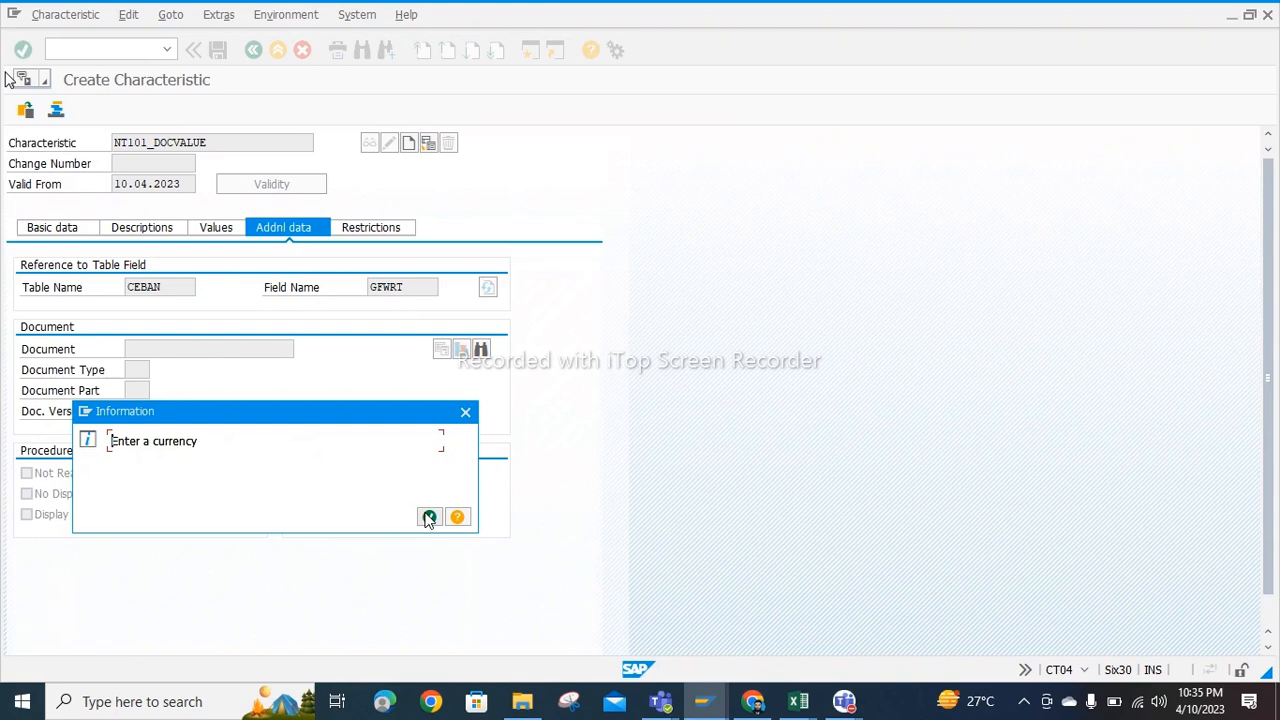
pyautogui.click(428, 517)
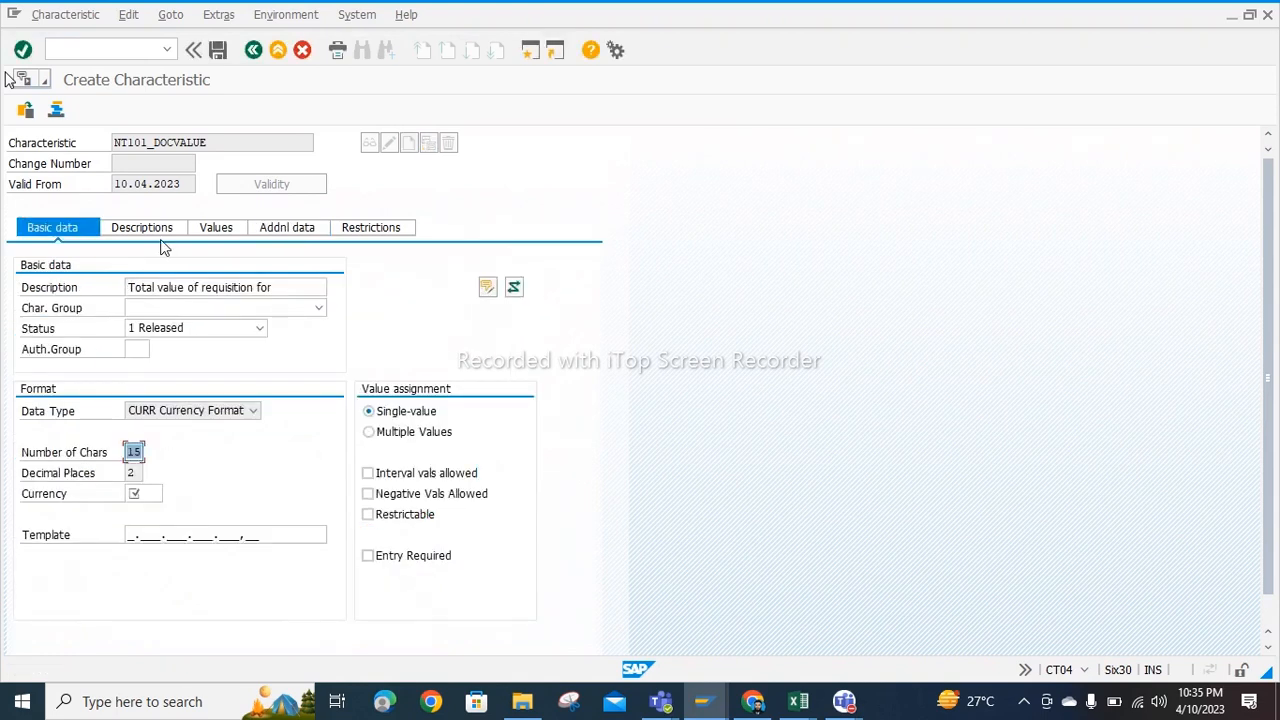
# Step: Set the characteristic's currency to PKR and allow interval values
pyautogui.click(155, 493)
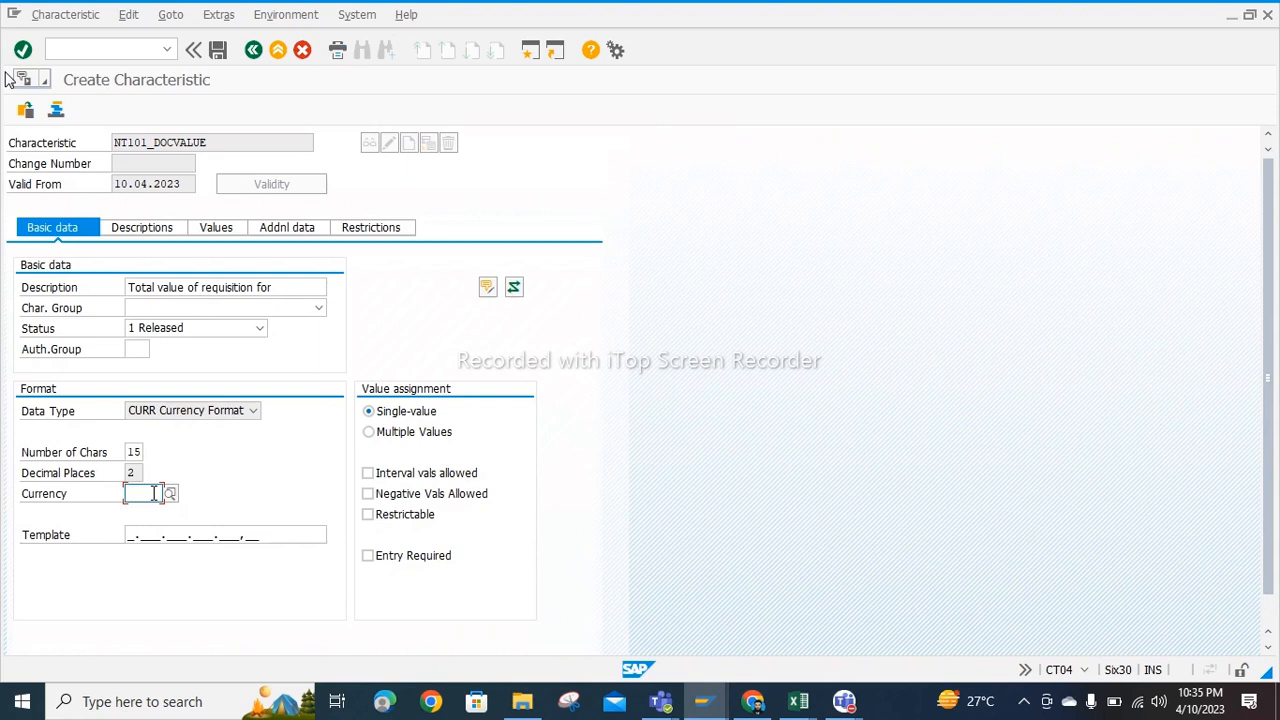
pyautogui.write('pkr')
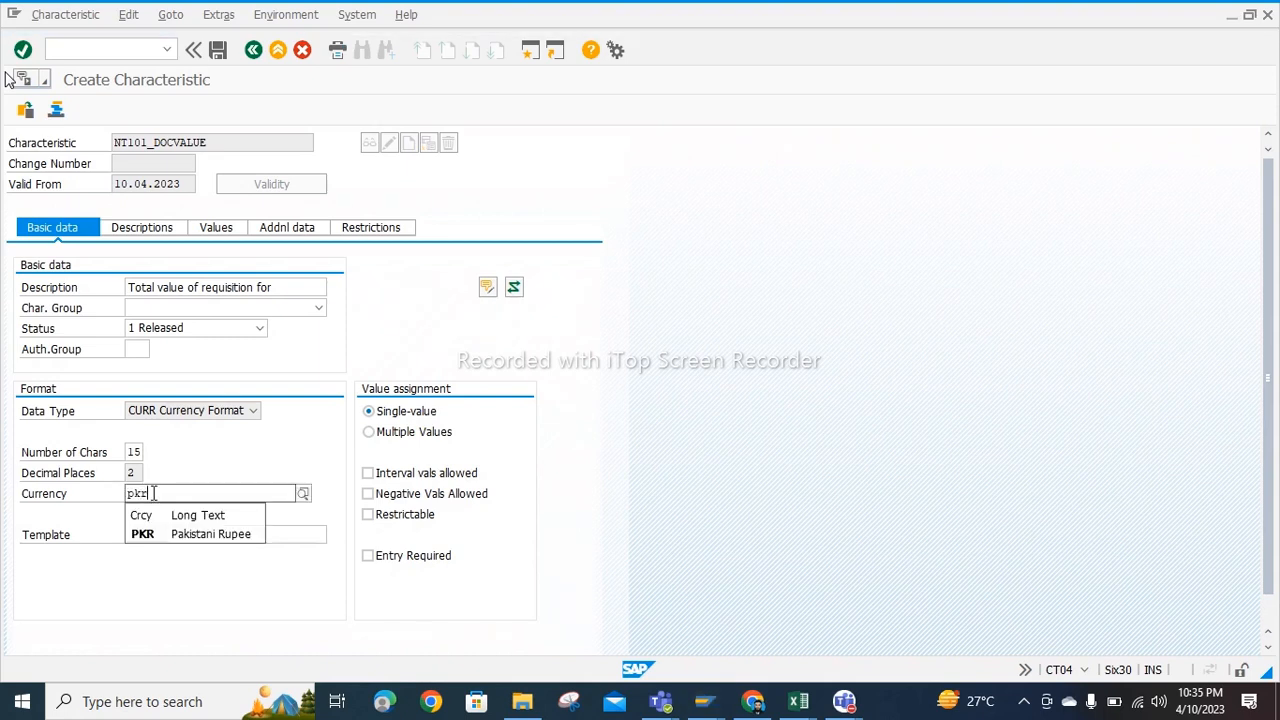
pyautogui.click(143, 529)
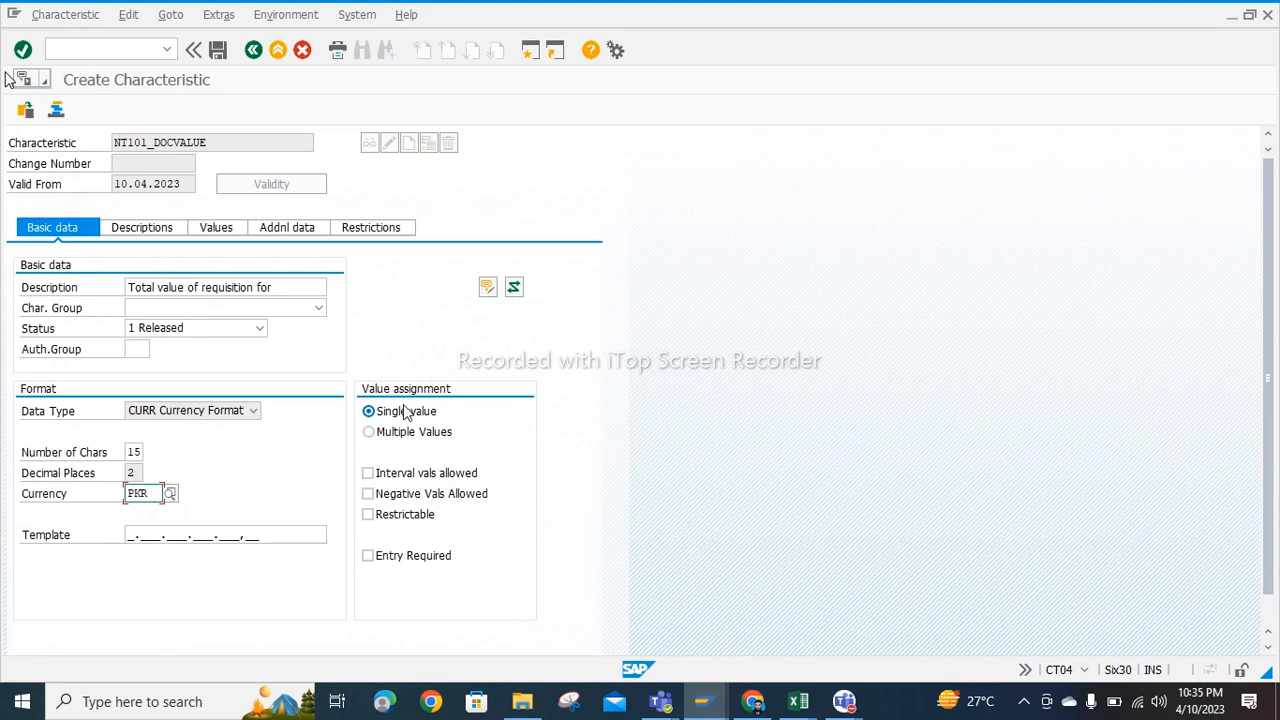
pyautogui.click(368, 474)
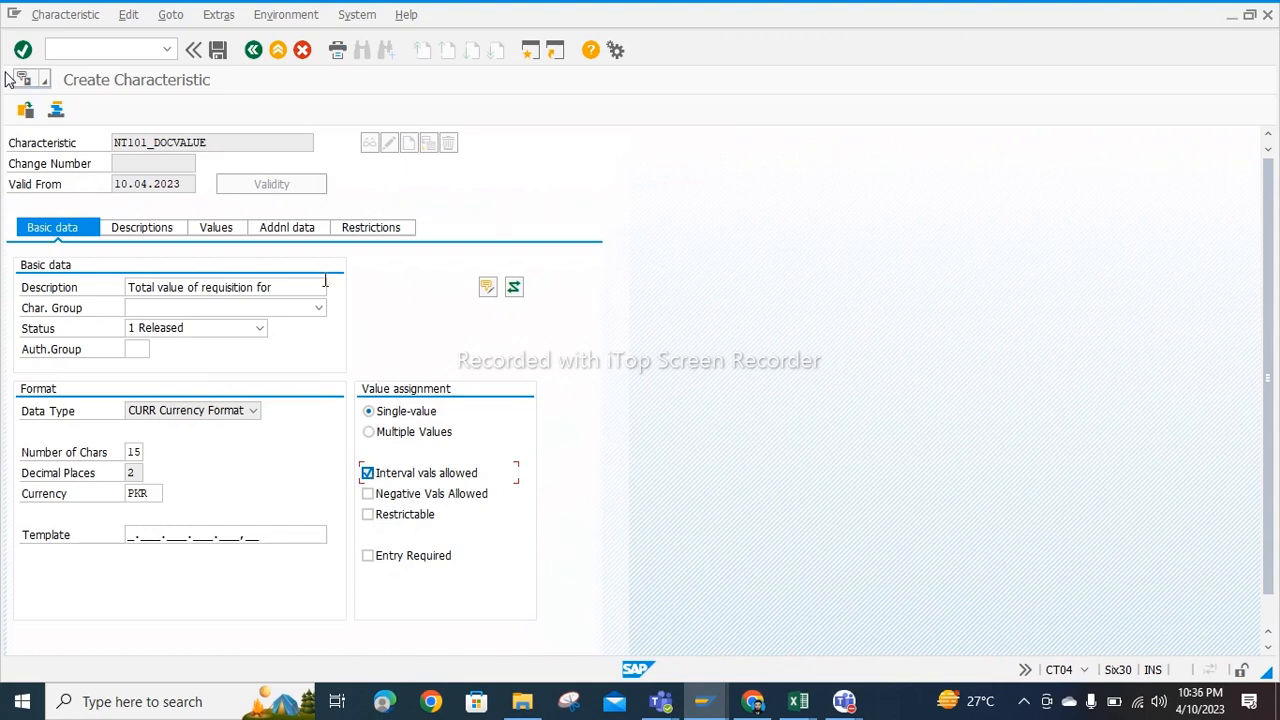
# Step: Add >0 as the first allowed value of the characteristic
pyautogui.click(218, 229)
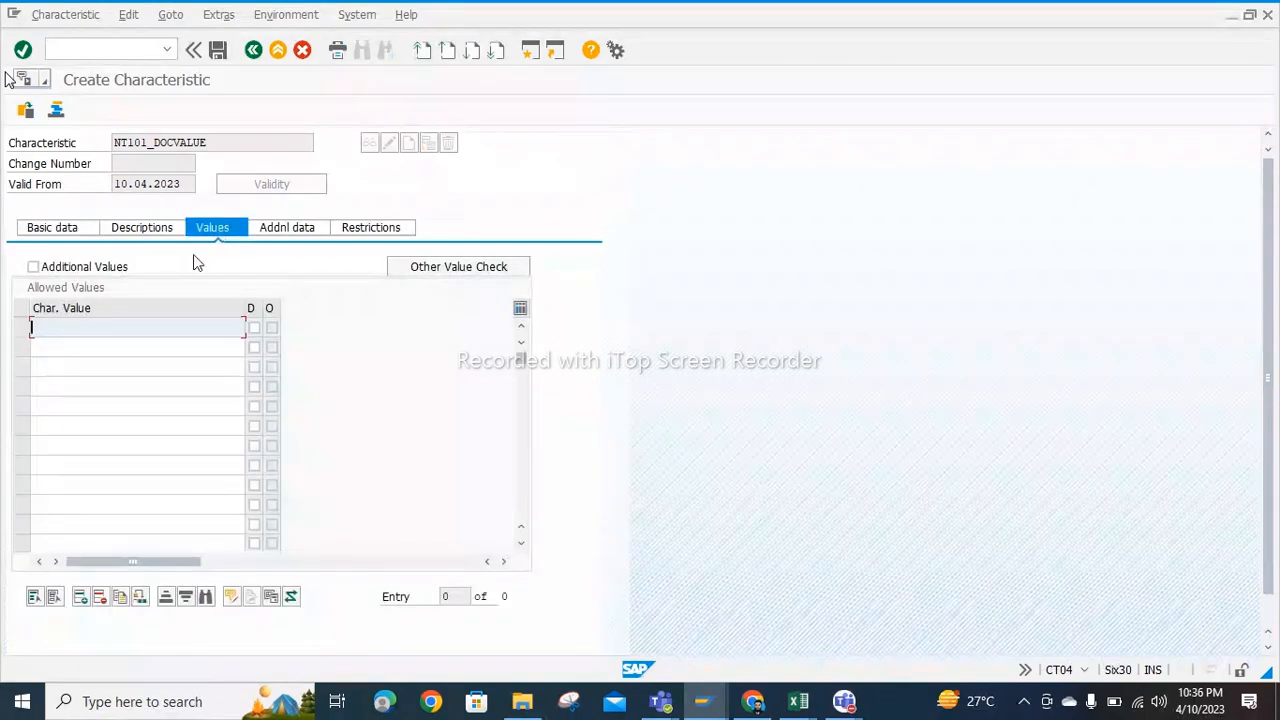
pyautogui.click(144, 331)
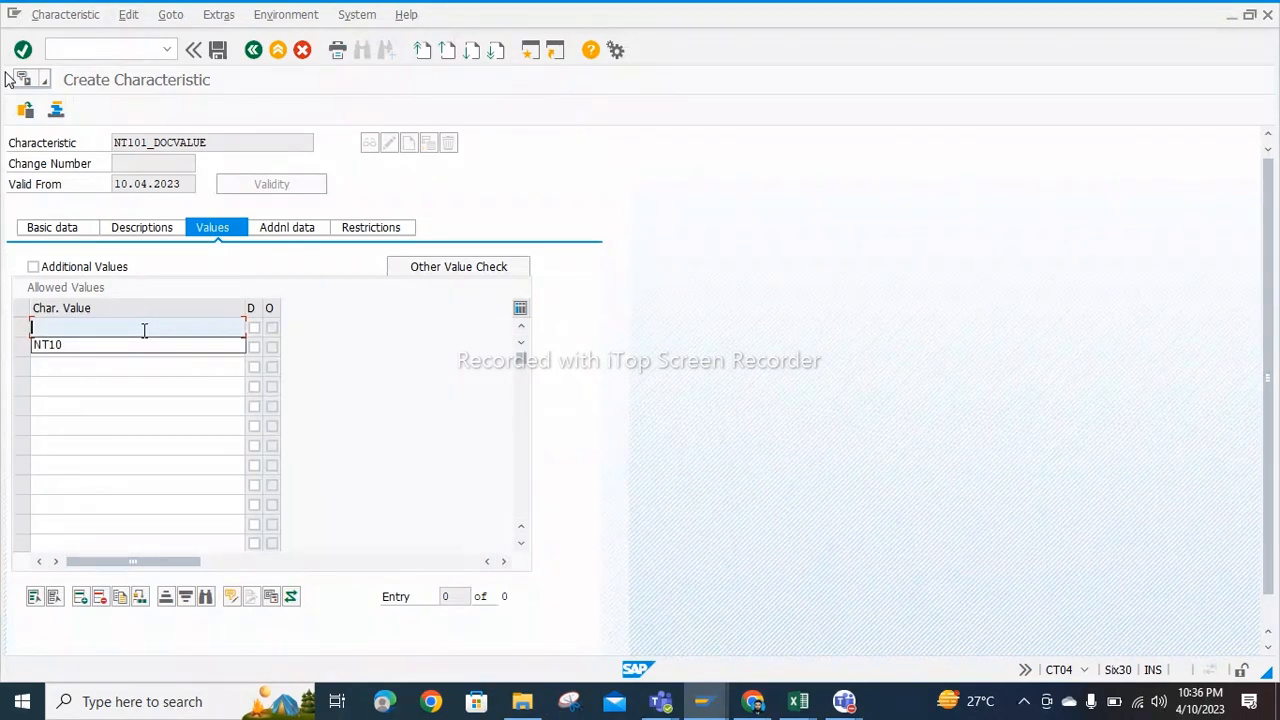
pyautogui.write('>')
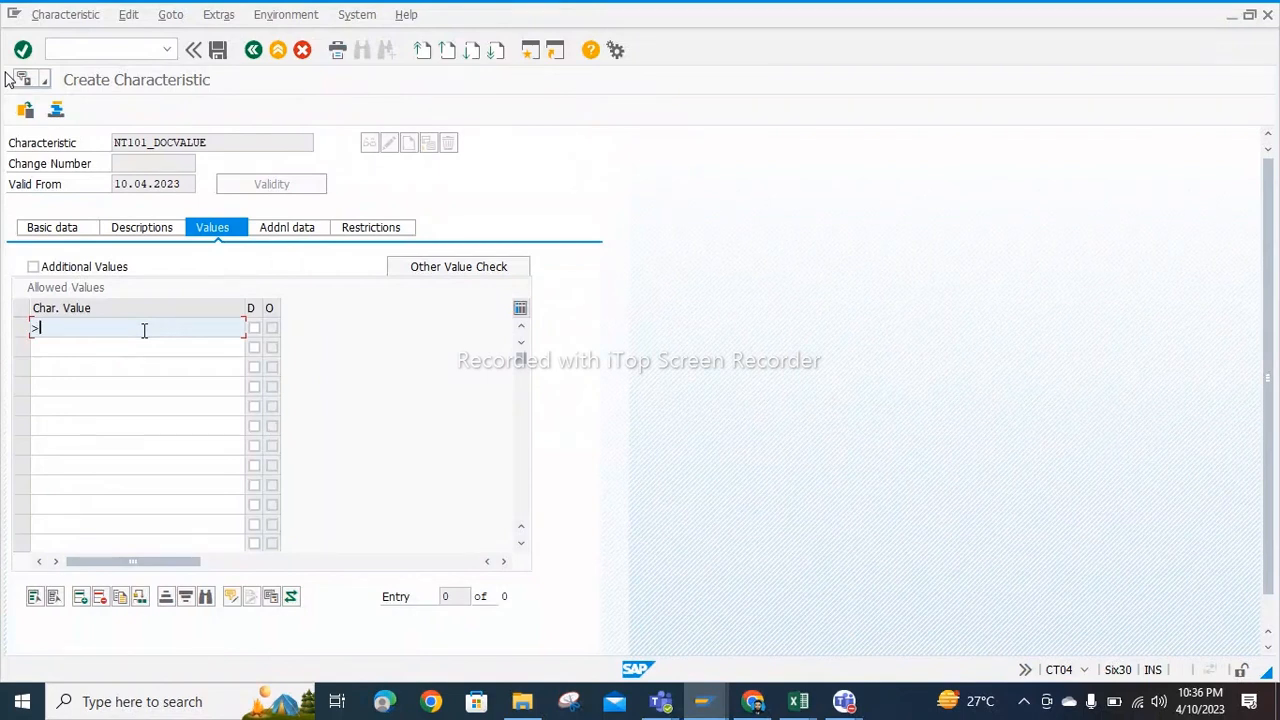
pyautogui.write('0')
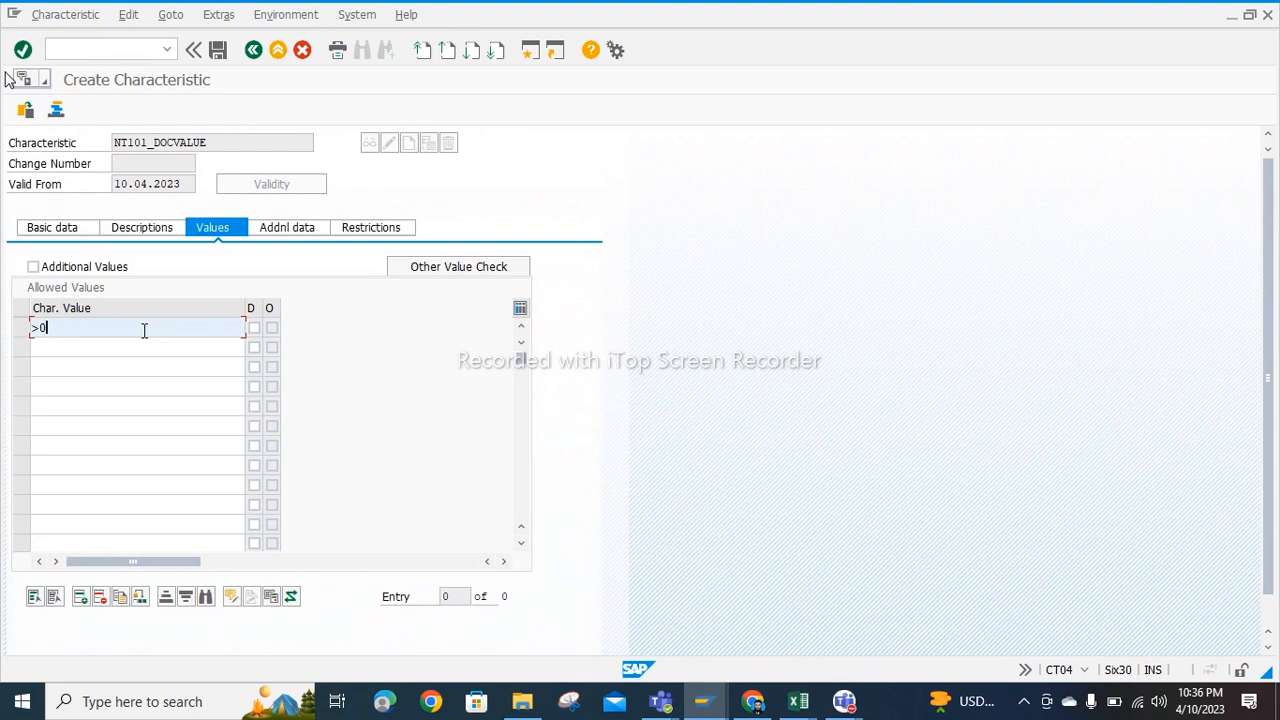
pyautogui.press('Return')
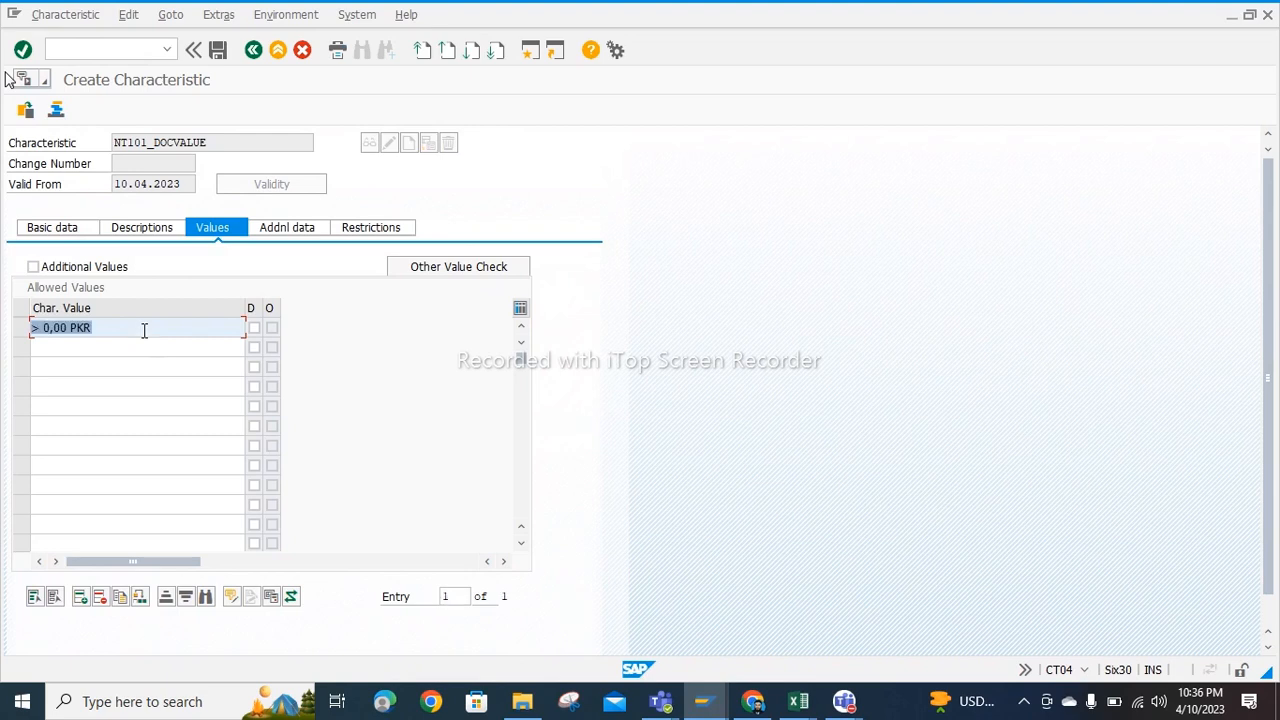
# Step: Limit NT101_DOCVALUE to class type 032 and save the characteristic
pyautogui.click(352, 228)
pyautogui.click(75, 308)
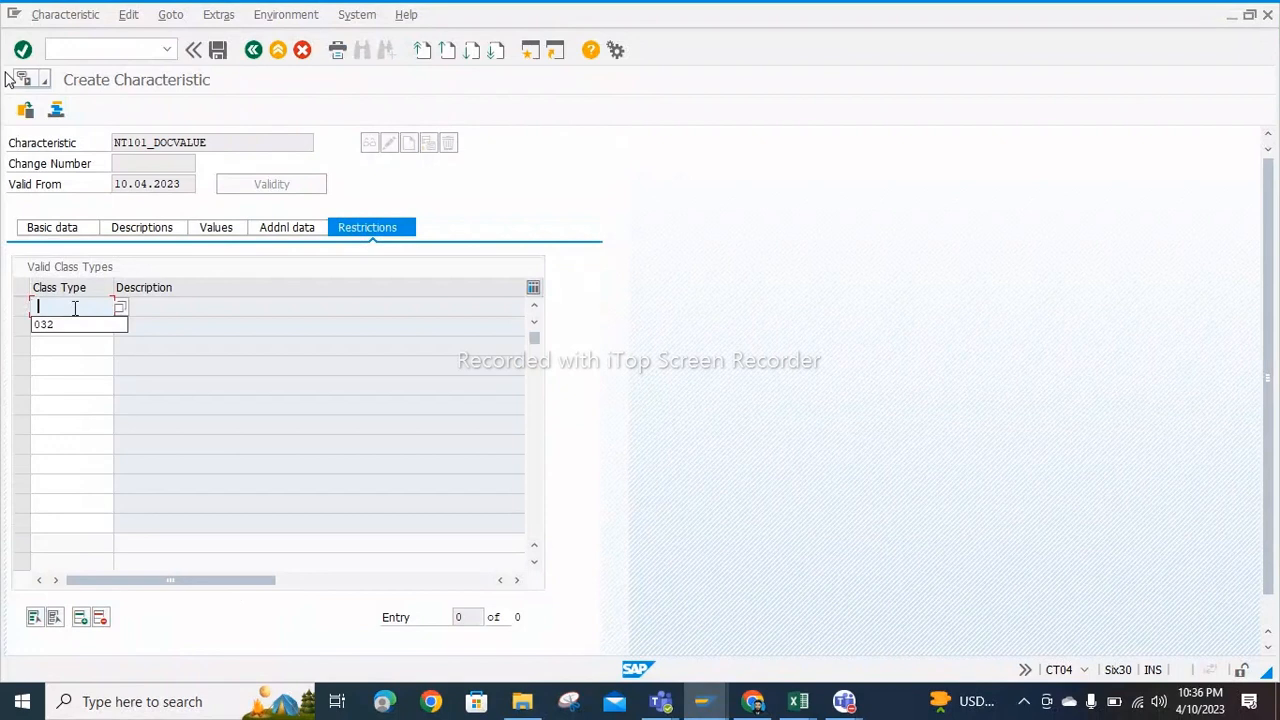
pyautogui.click(70, 326)
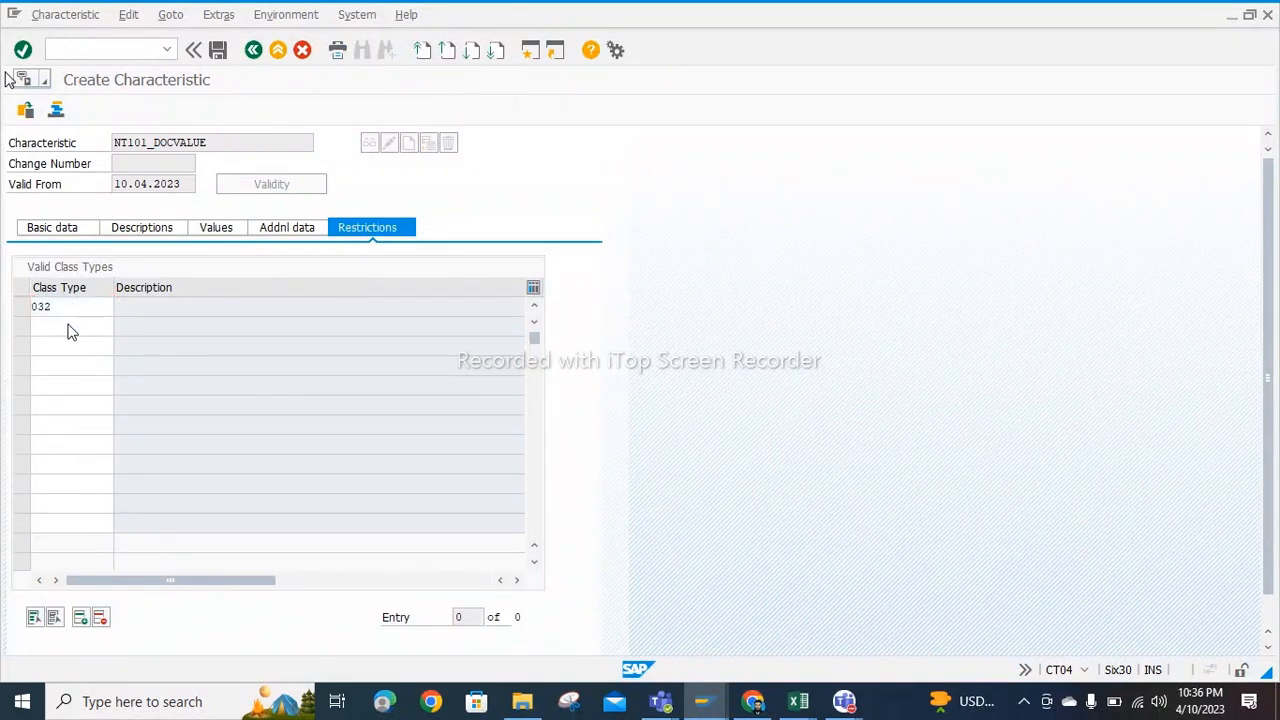
pyautogui.press('Return')
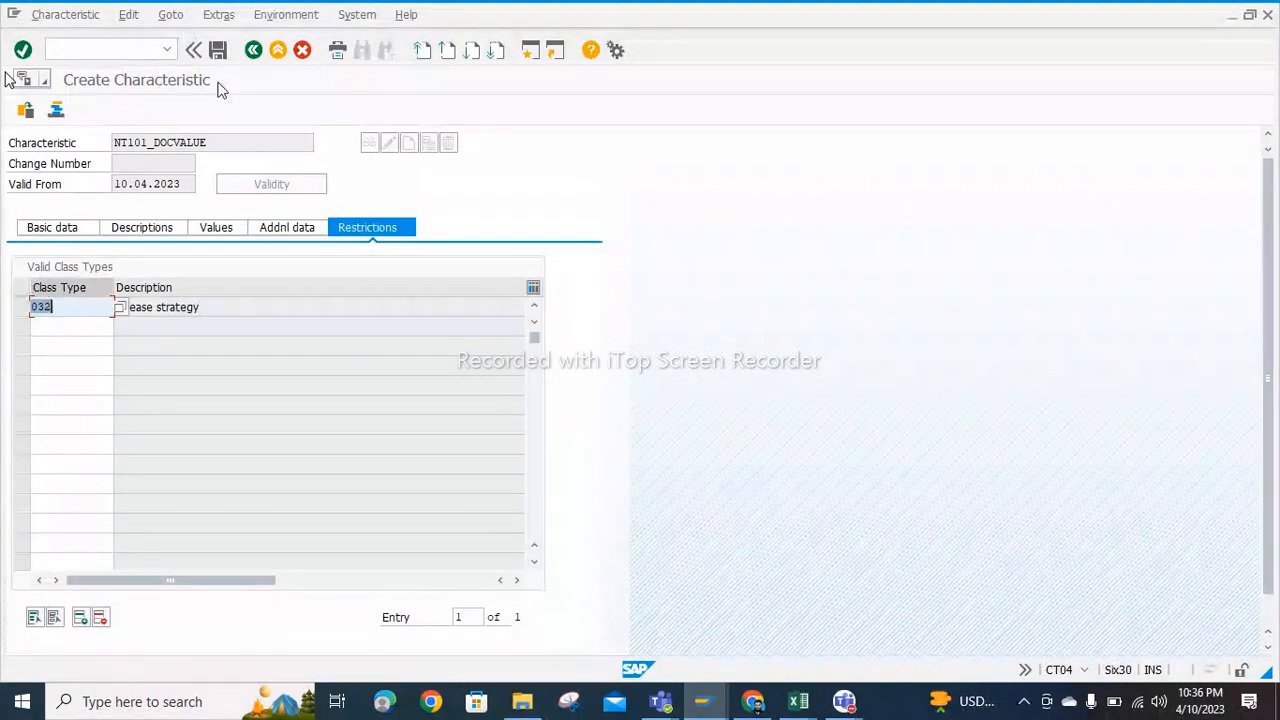
pyautogui.click(220, 54)
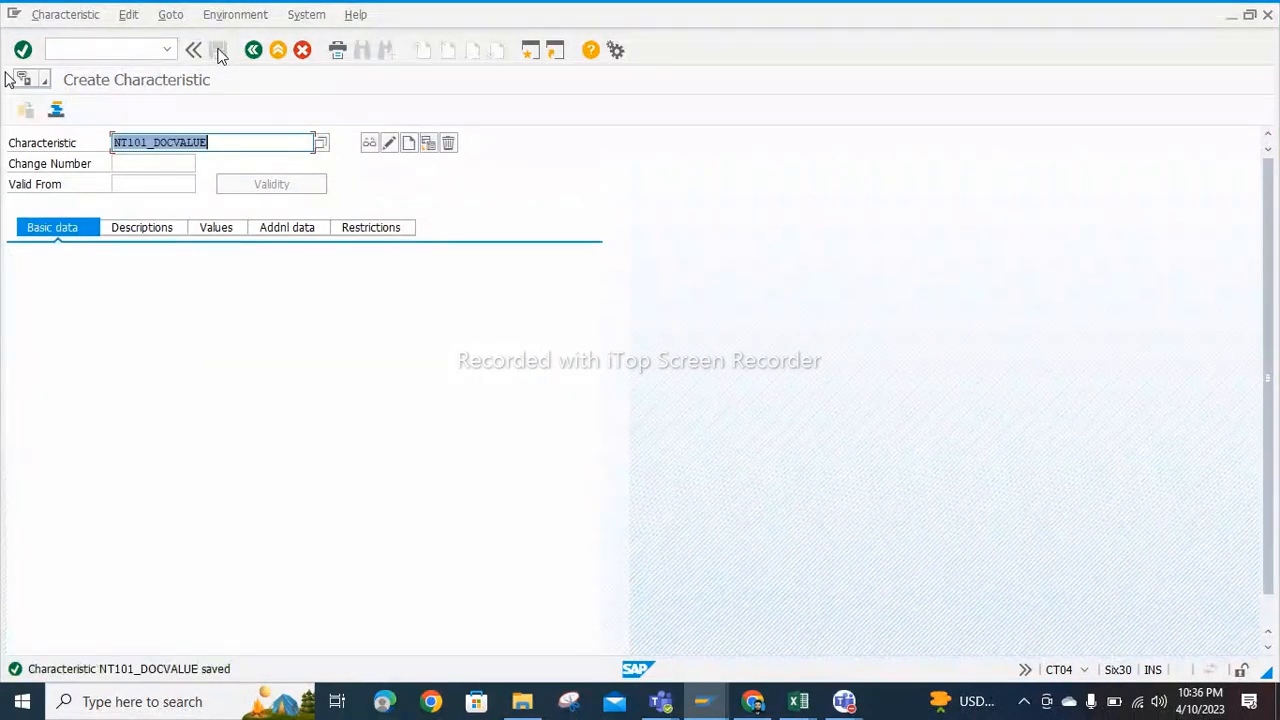
# Step: Copy the name NT101_DOCVALUE from the save message's details into the Document Value row, cell J29, of the SAP MM(NTDC) Excel workbook
pyautogui.doubleClick(163, 677)
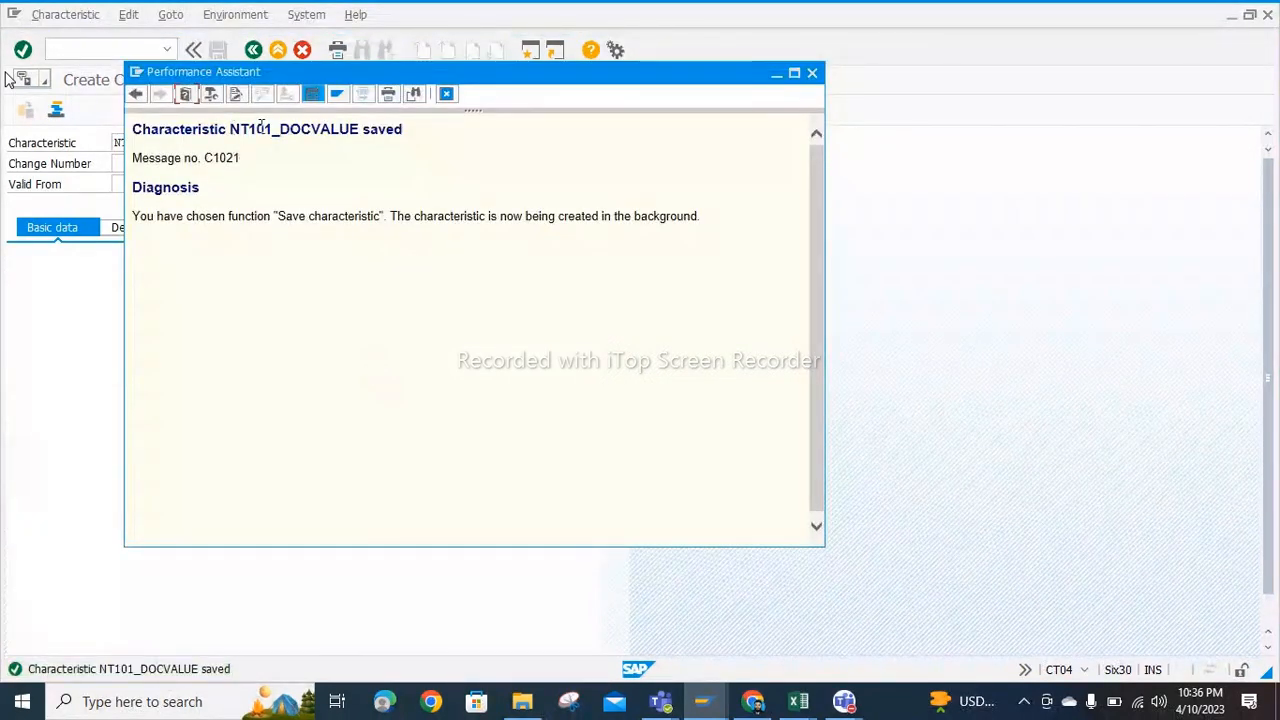
pyautogui.doubleClick(292, 129)
pyautogui.hotkey('ctrl', 'c')
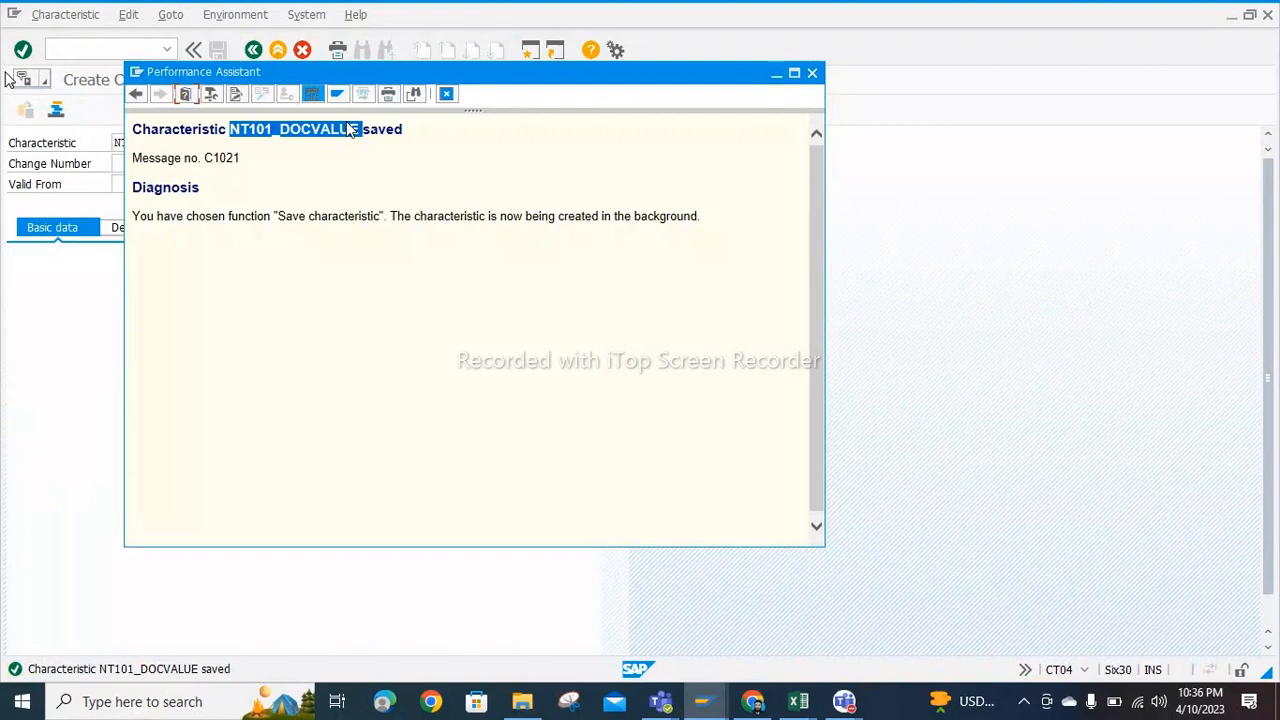
pyautogui.click(799, 703)
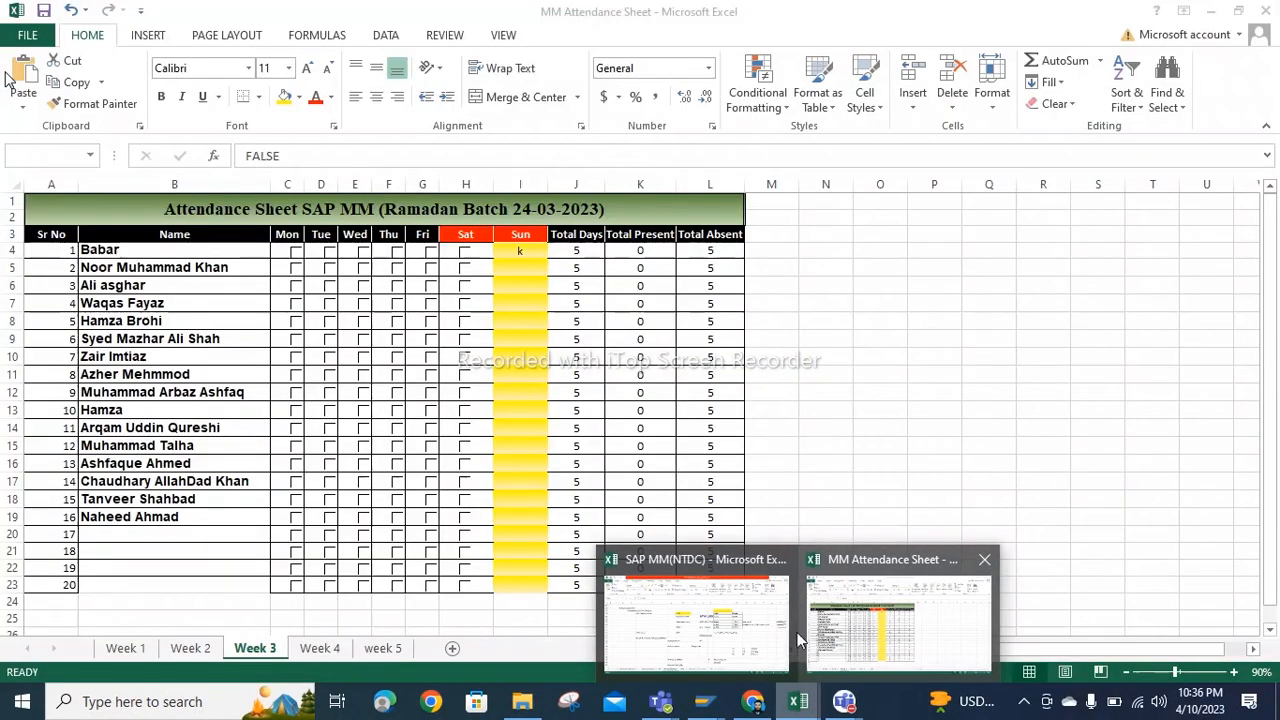
pyautogui.click(696, 615)
pyautogui.click(669, 321)
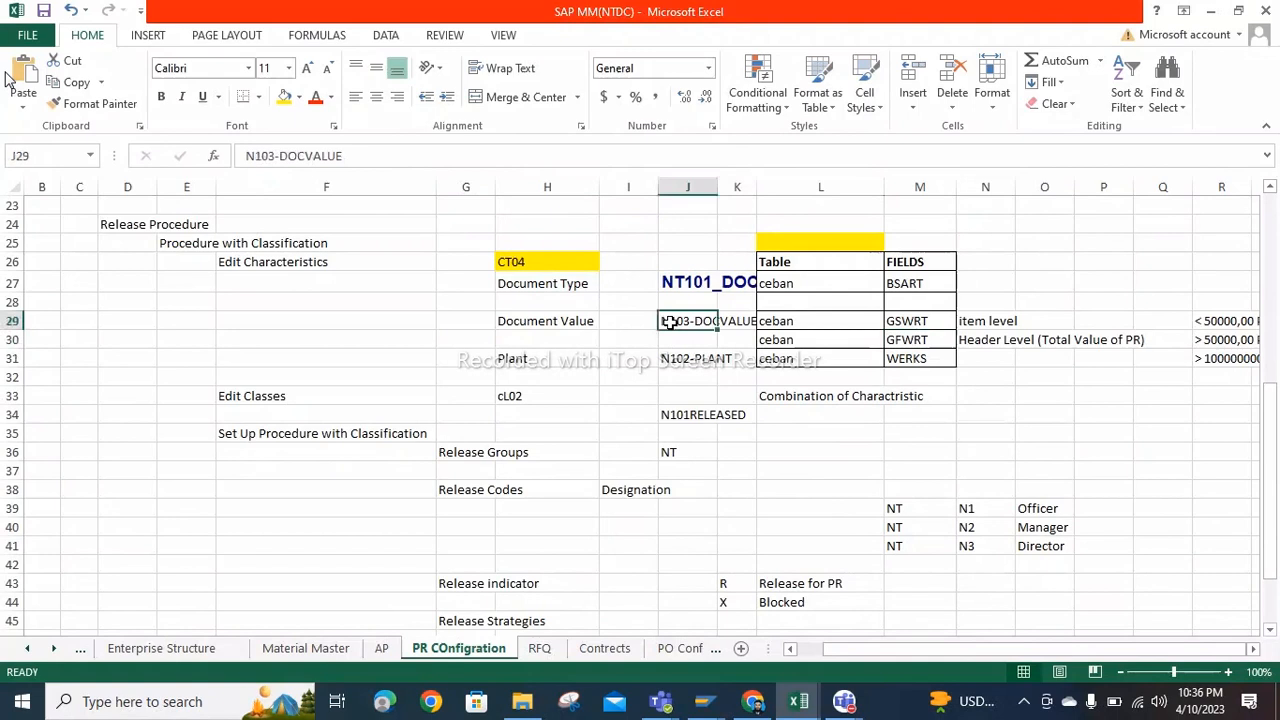
pyautogui.hotkey('ctrl', 'v')
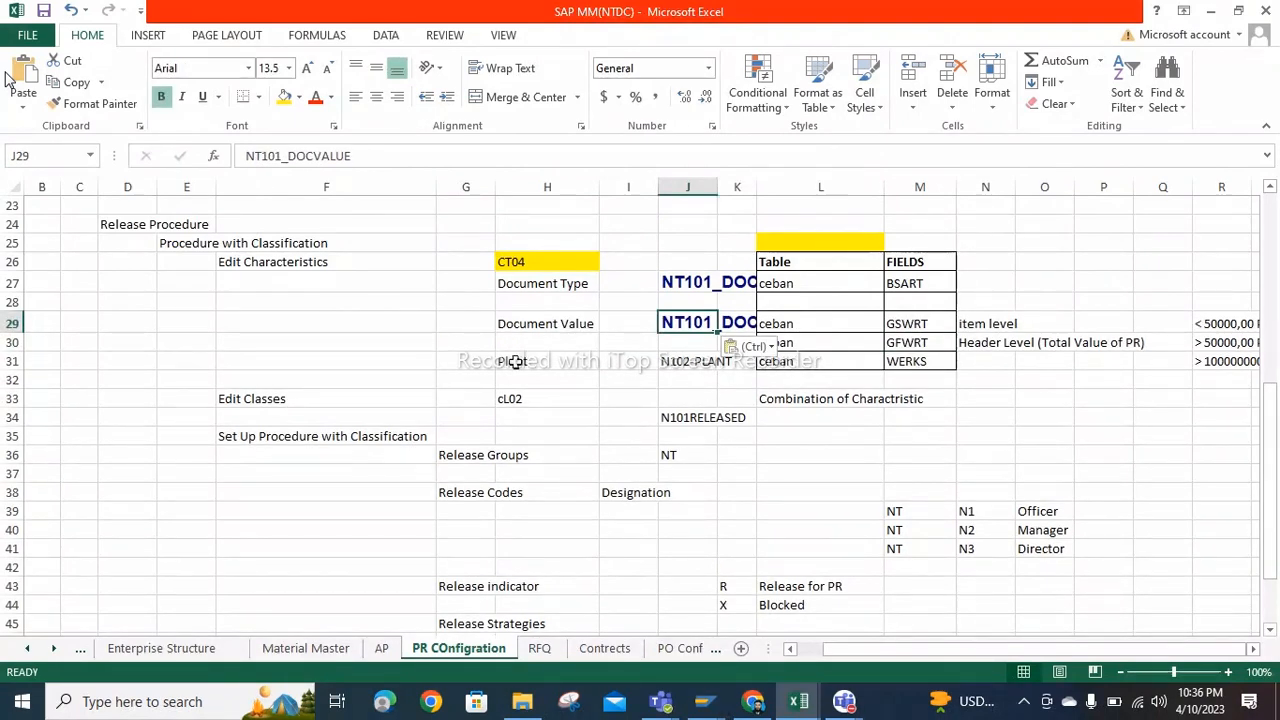
# Step: Copy the plant field name WERKS from cell M31 and switch back to the SAP Create Characteristic window
pyautogui.click(900, 364)
pyautogui.hotkey('ctrl', 'c')
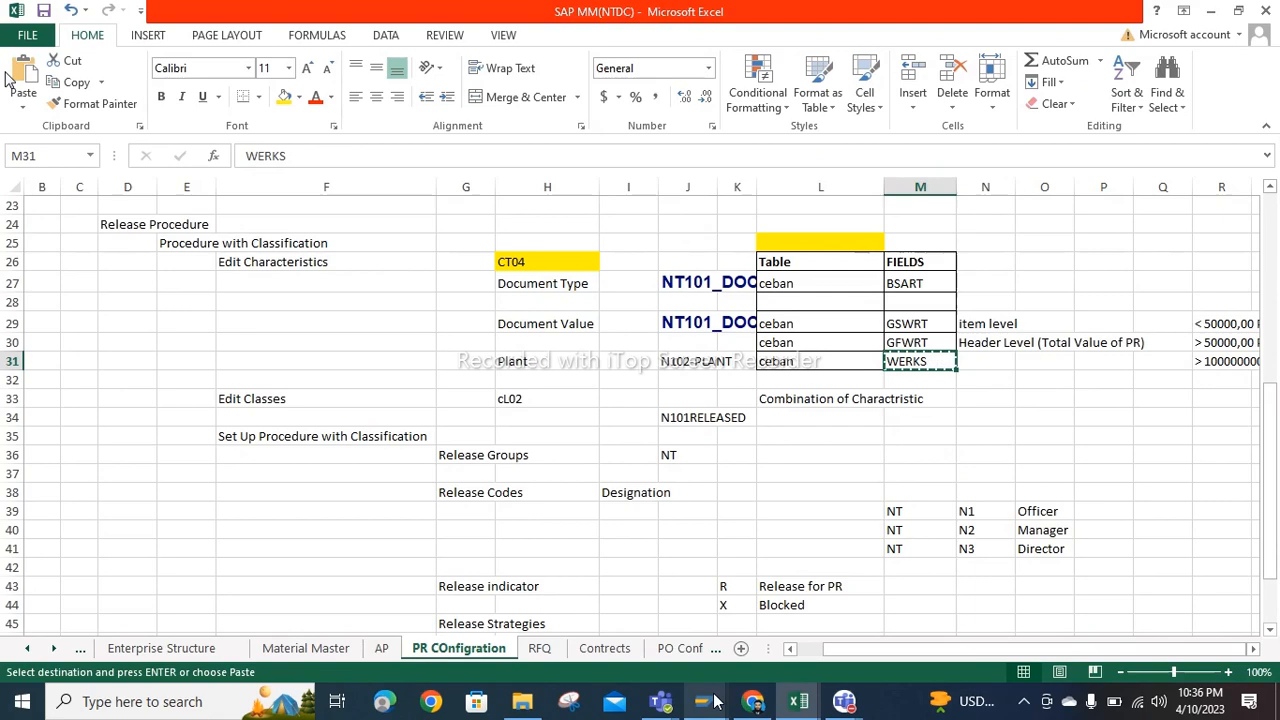
pyautogui.moveTo(712, 703)
pyautogui.click(566, 598)
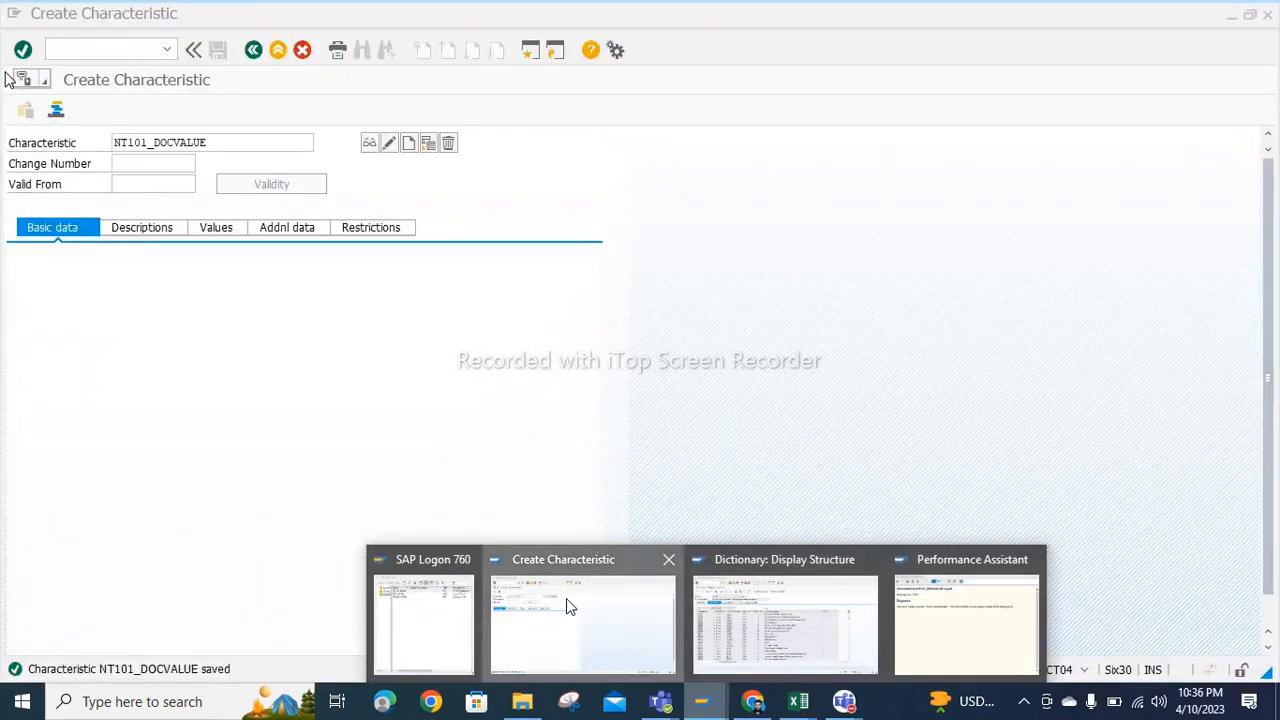
# Step: Start creating a new characteristic named NT101_PLANT
pyautogui.click(207, 142)
pyautogui.press('BackSpace')
pyautogui.press('BackSpace')
pyautogui.press('BackSpace')
pyautogui.press('BackSpace')
pyautogui.press('BackSpace')
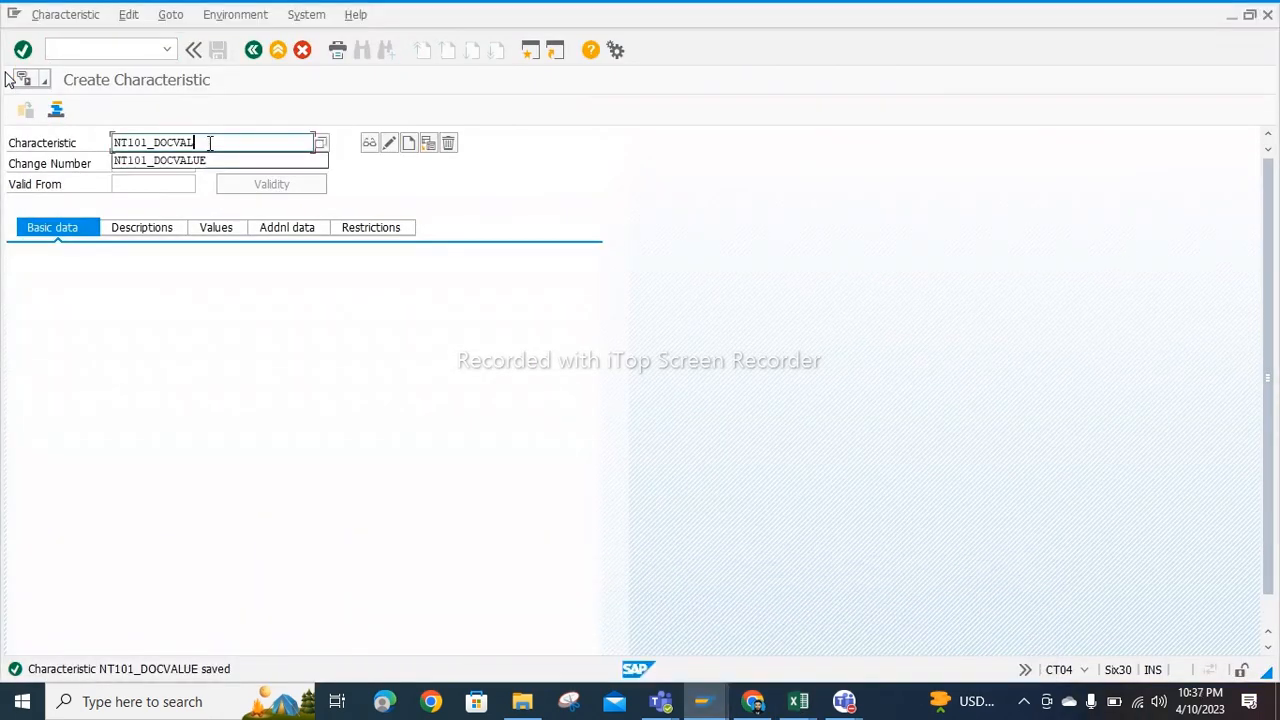
pyautogui.press('BackSpace')
pyautogui.press('BackSpace')
pyautogui.press('BackSpace')
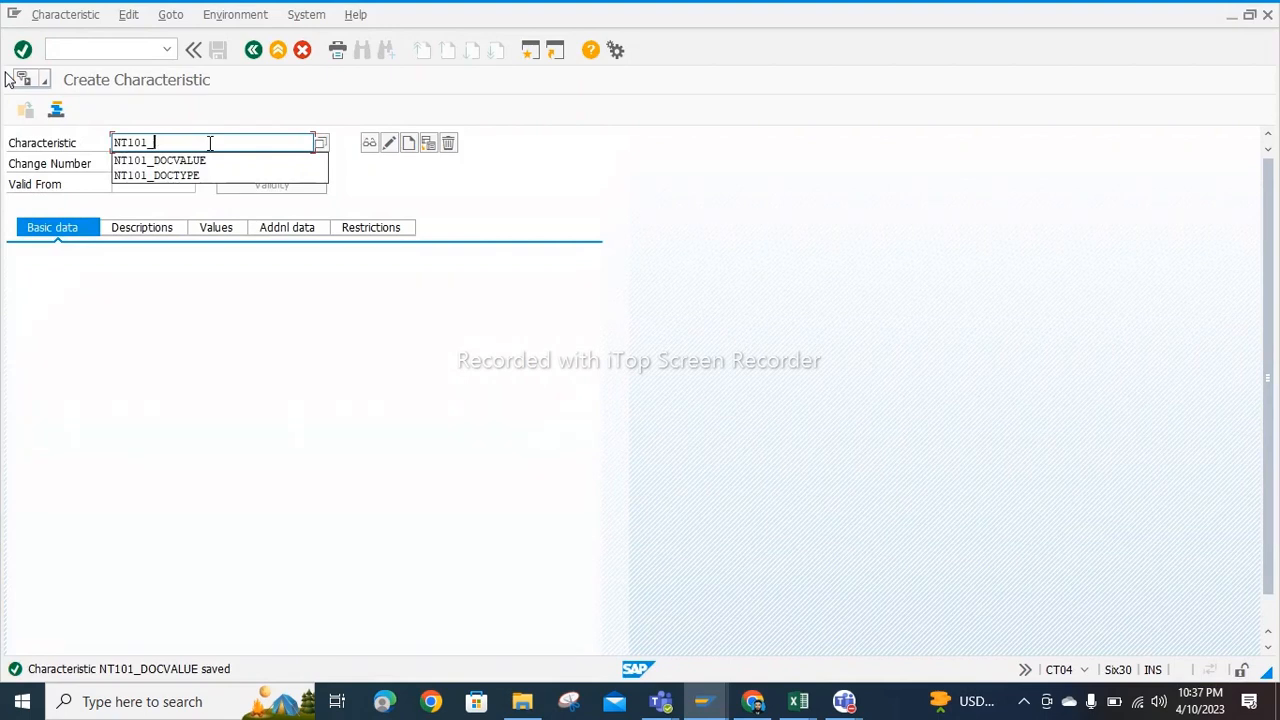
pyautogui.write('F')
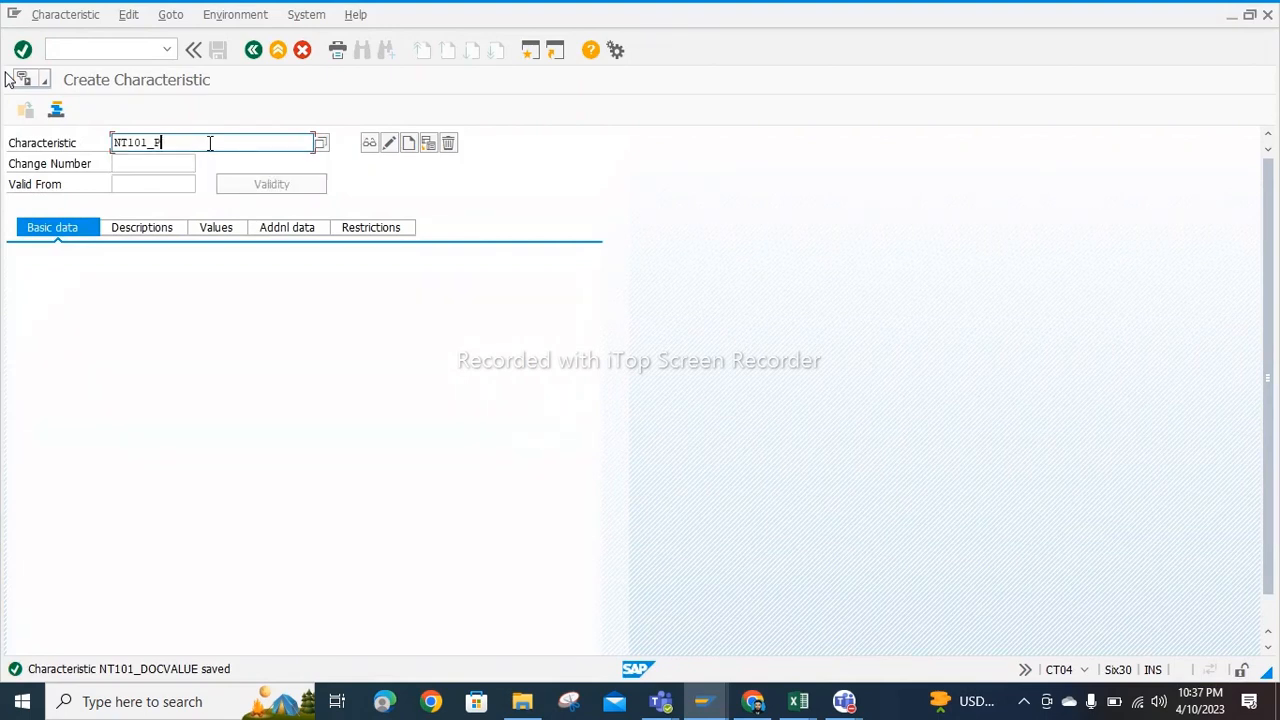
pyautogui.write('LANT')
pyautogui.press('Return')
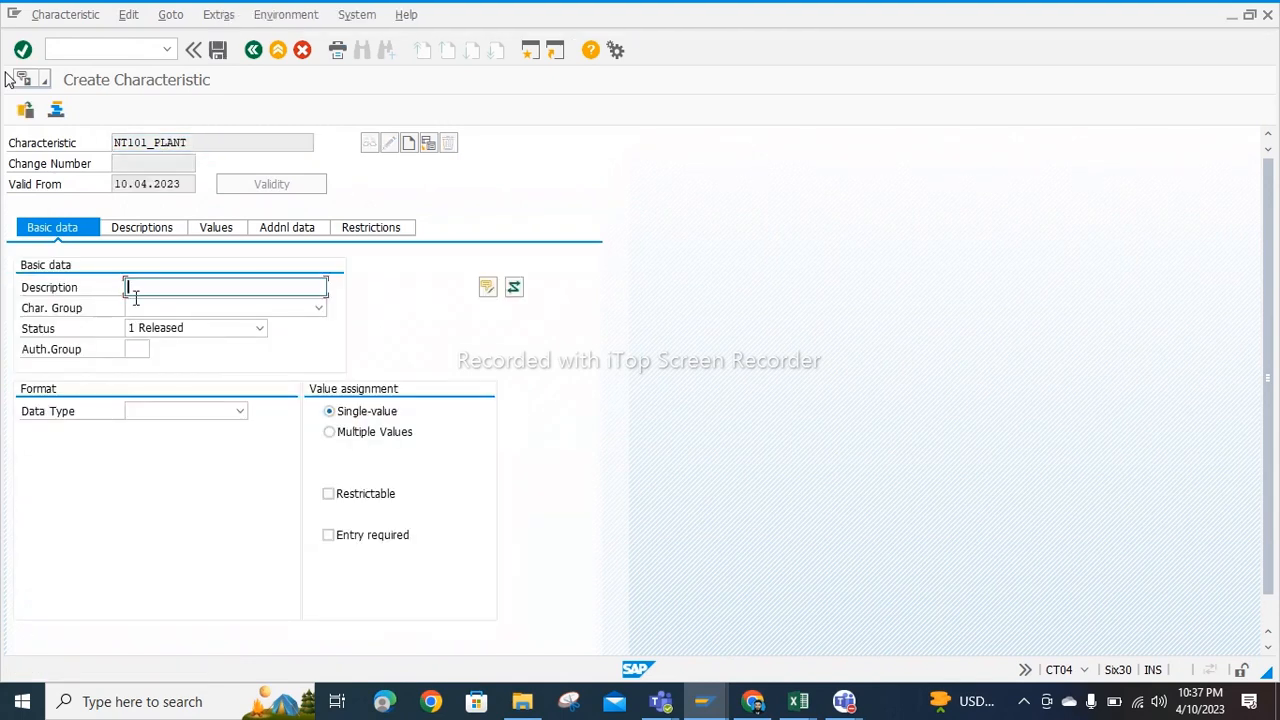
# Step: Reference table CEBAN and field WERKS in the characteristic's additional data and accept the dictionary format message
pyautogui.click(286, 227)
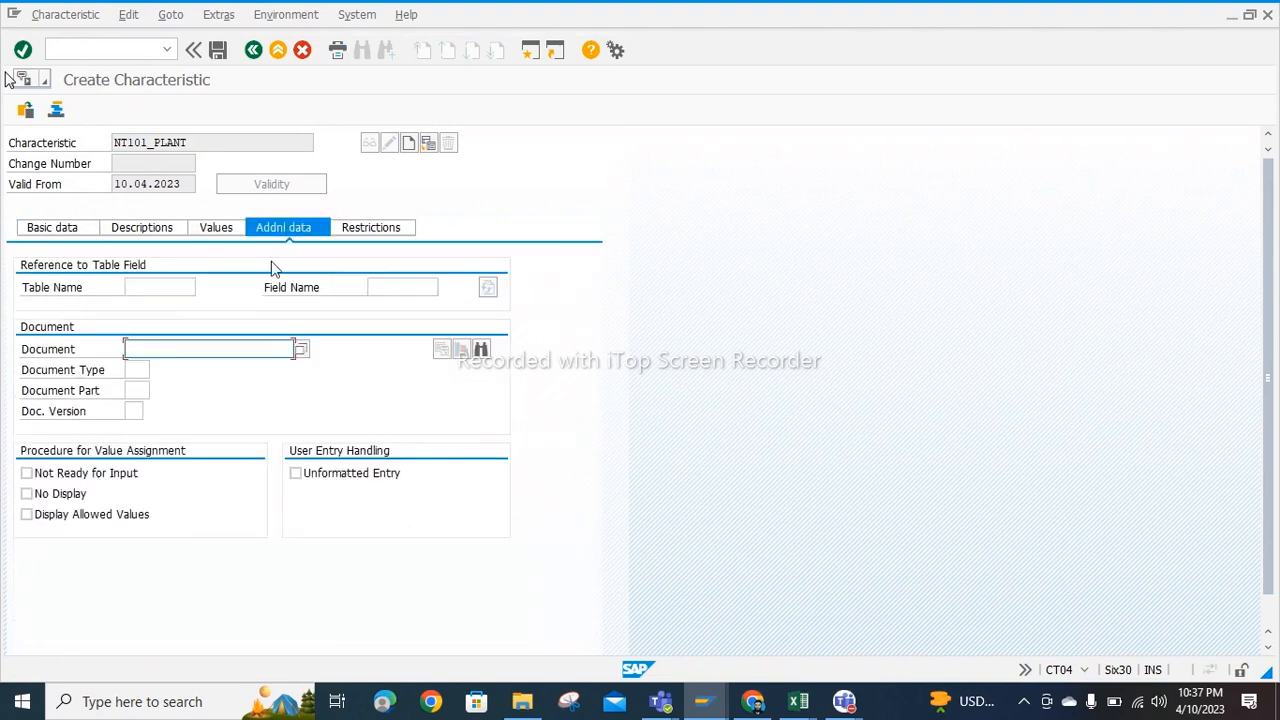
pyautogui.click(178, 287)
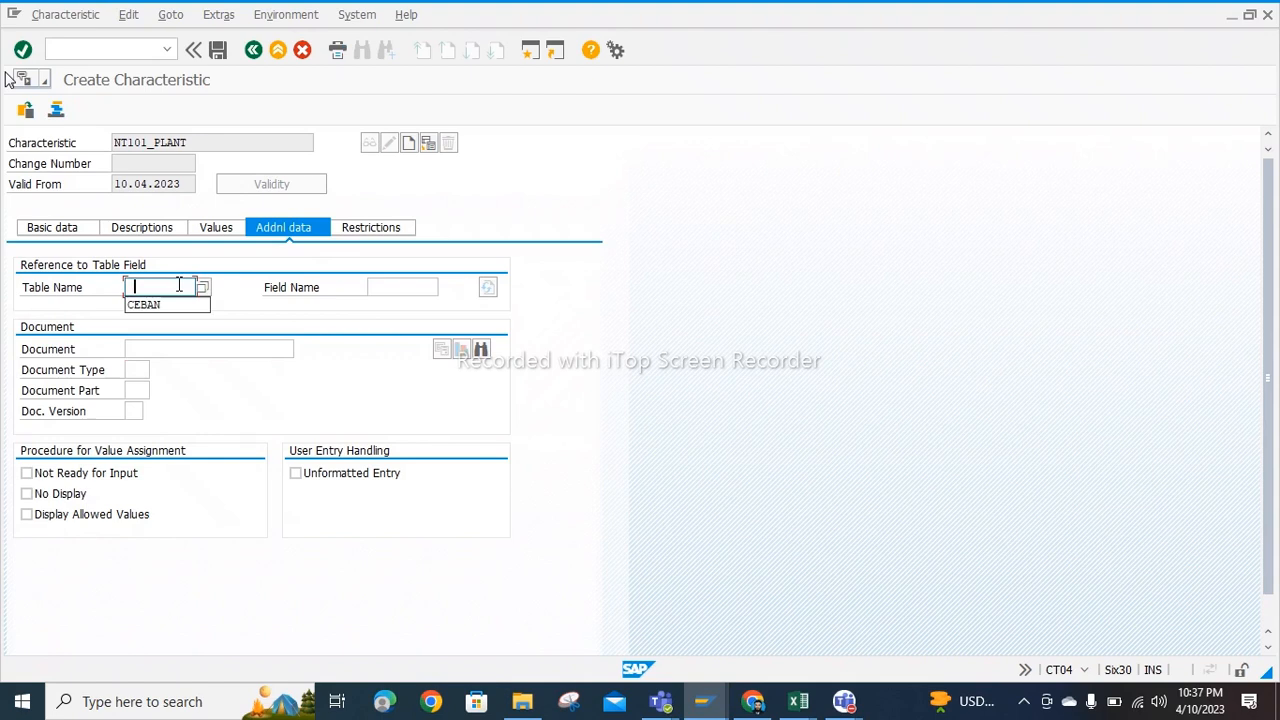
pyautogui.click(167, 304)
pyautogui.click(437, 287)
pyautogui.write('WERKS')
pyautogui.press('Return')
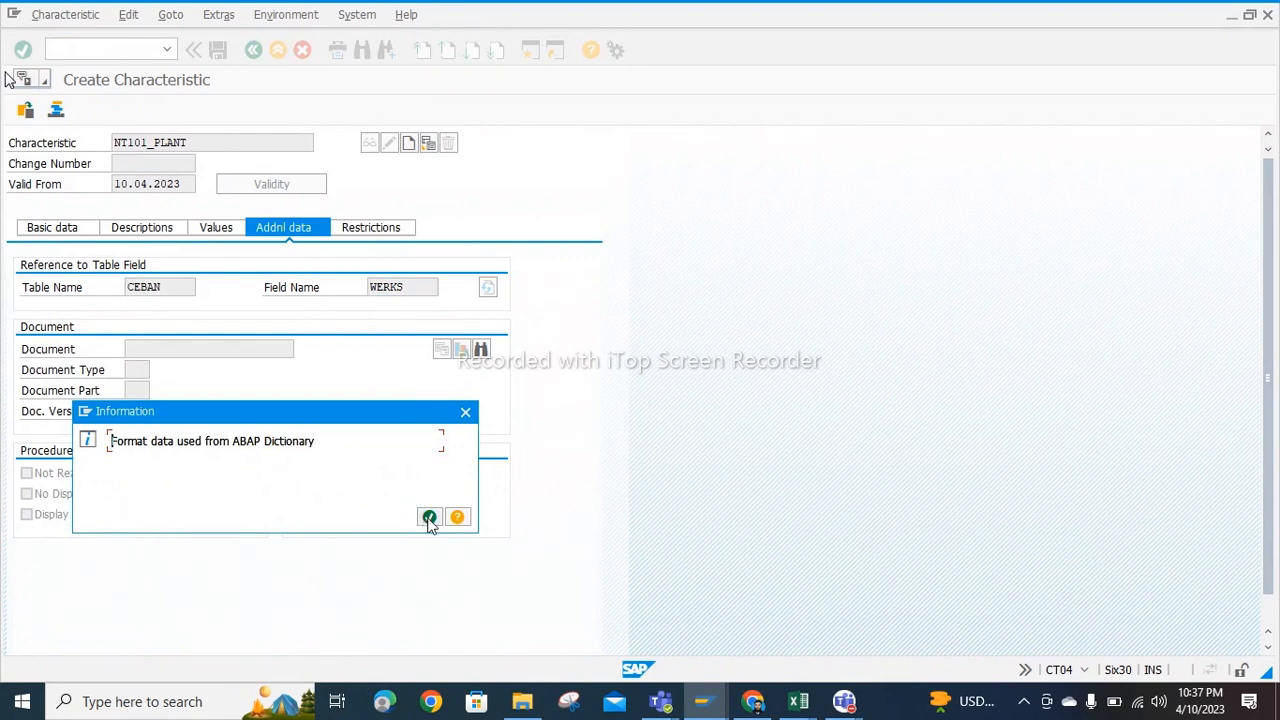
pyautogui.click(429, 518)
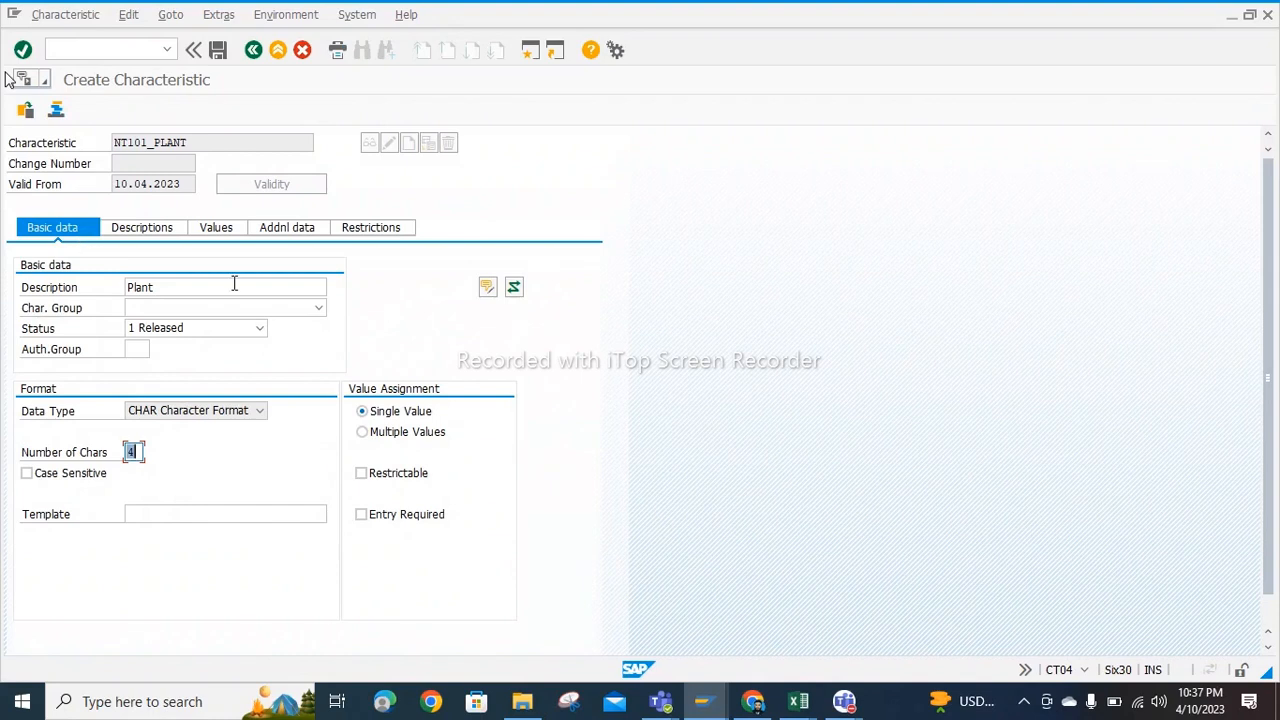
# Step: Allow multiple values with a required entry for NT101_PLANT, and add NT10 as its first allowed value
pyautogui.click(363, 432)
pyautogui.click(366, 522)
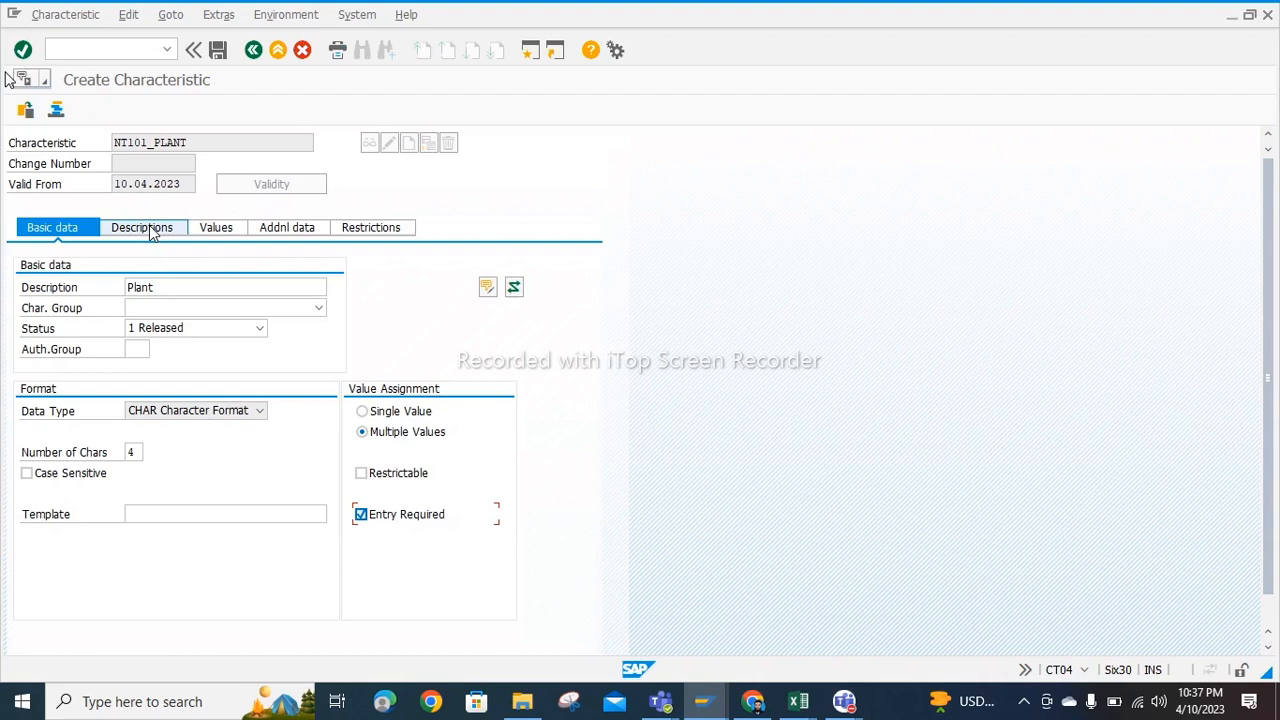
pyautogui.click(227, 229)
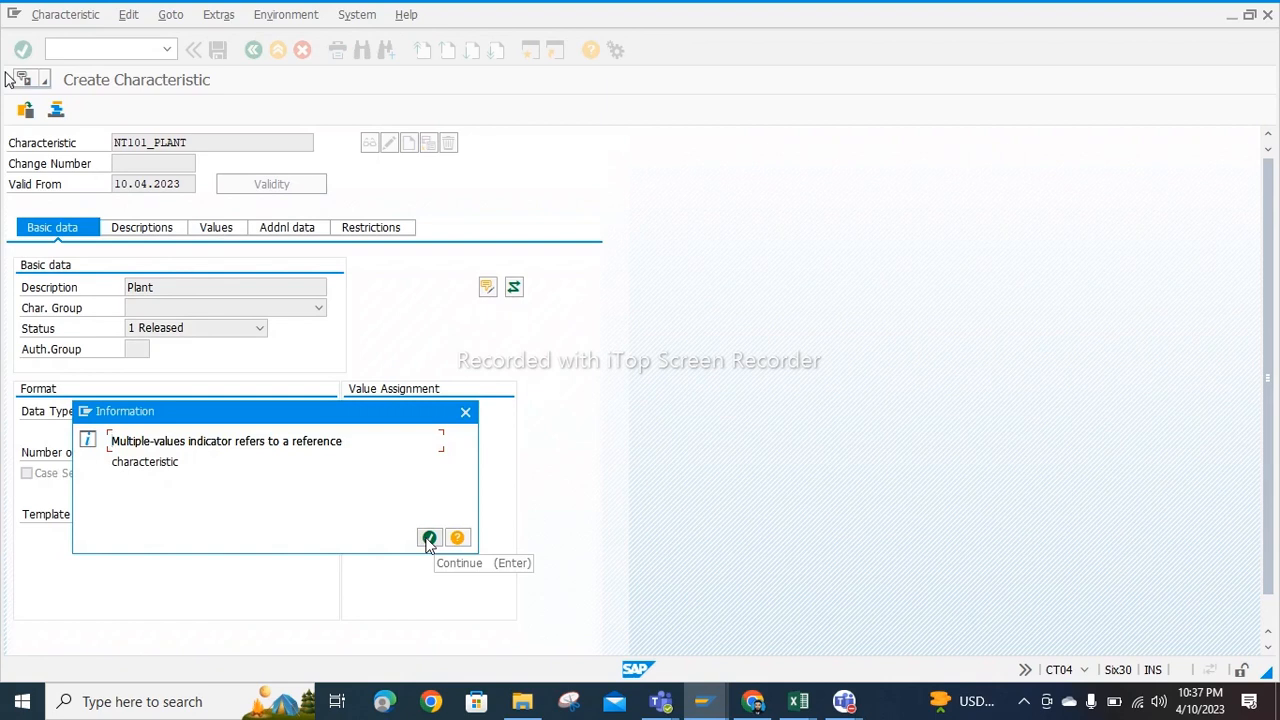
pyautogui.click(429, 539)
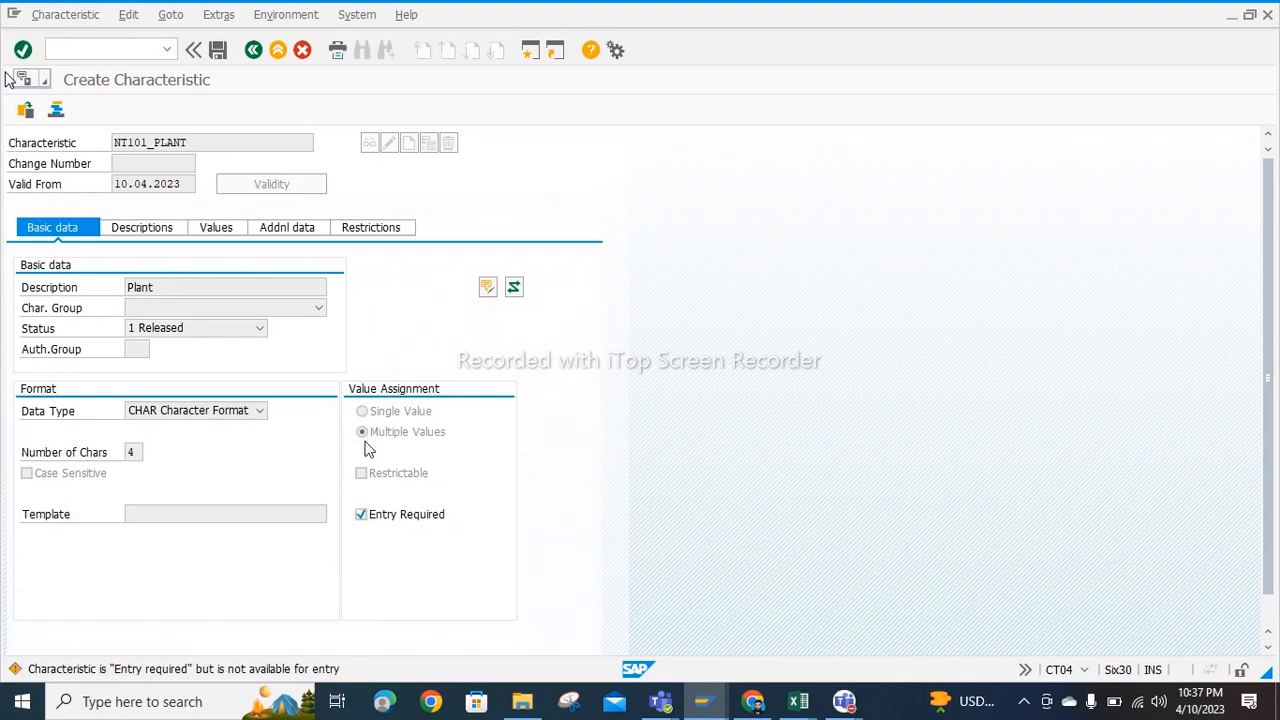
pyautogui.press('Return')
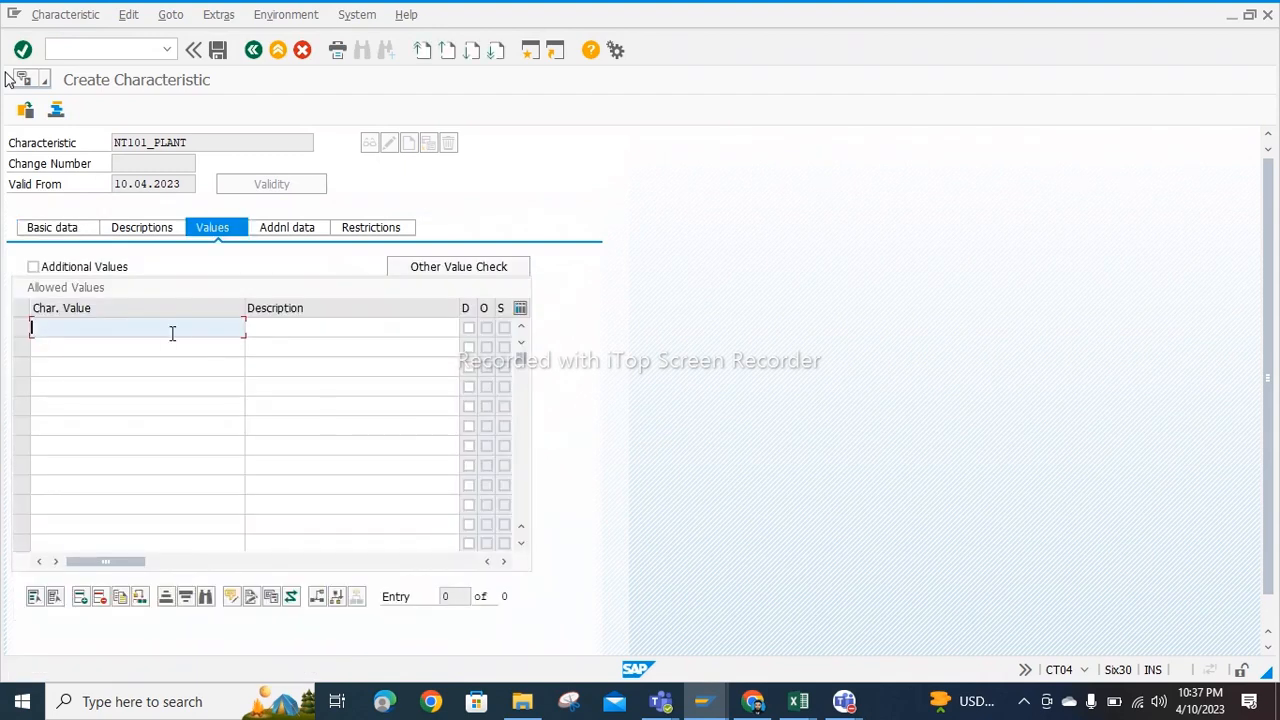
pyautogui.write('NT10')
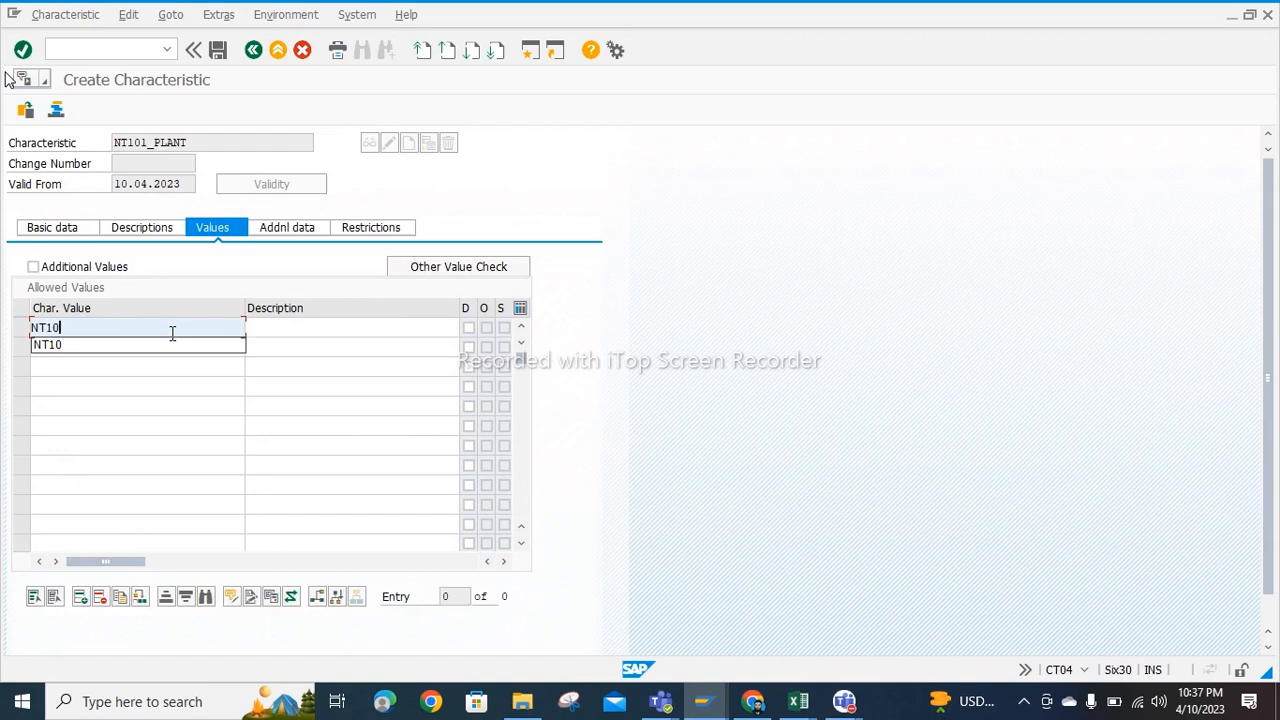
pyautogui.press('Return')
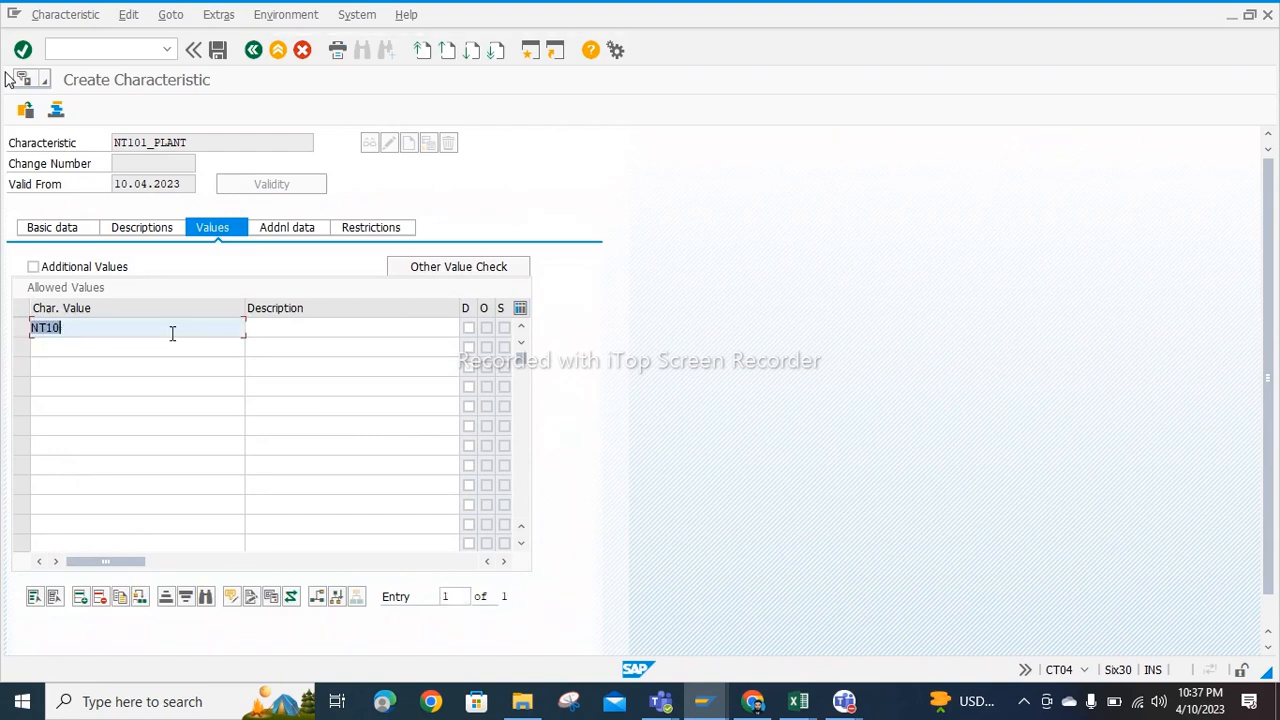
# Step: Restrict NT101_PLANT to class type 032 and save the characteristic
pyautogui.click(369, 230)
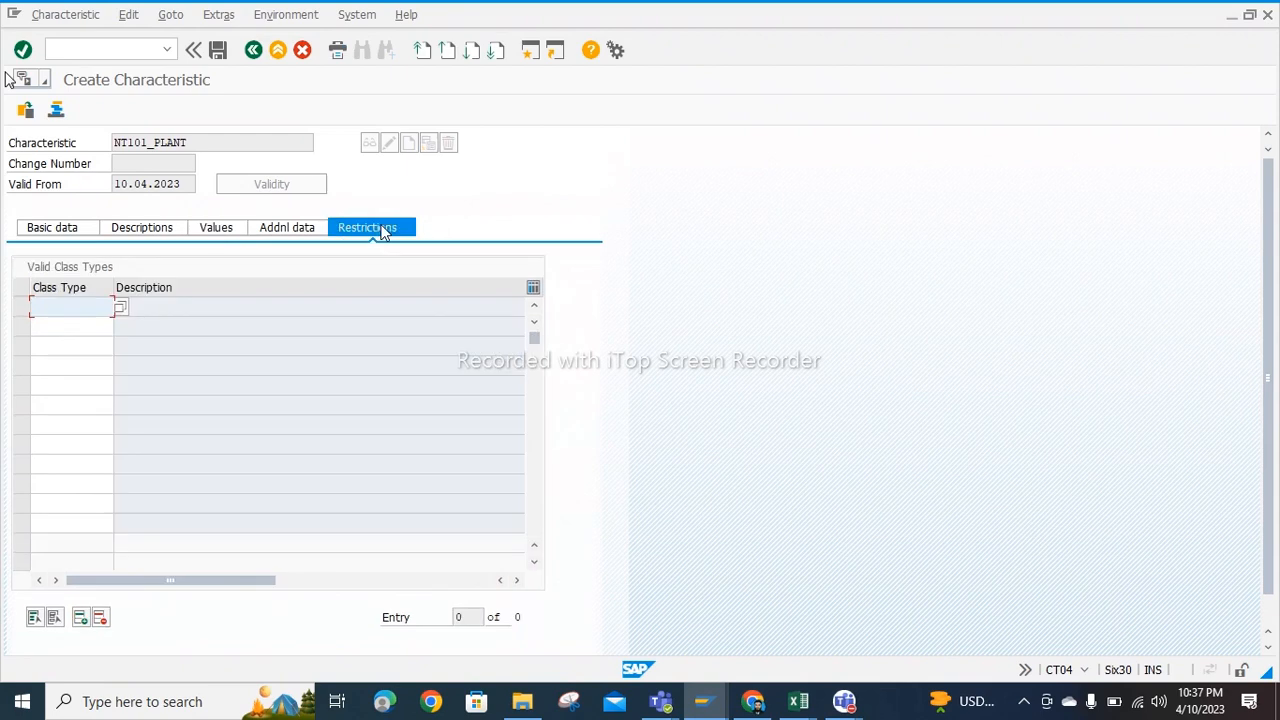
pyautogui.click(80, 305)
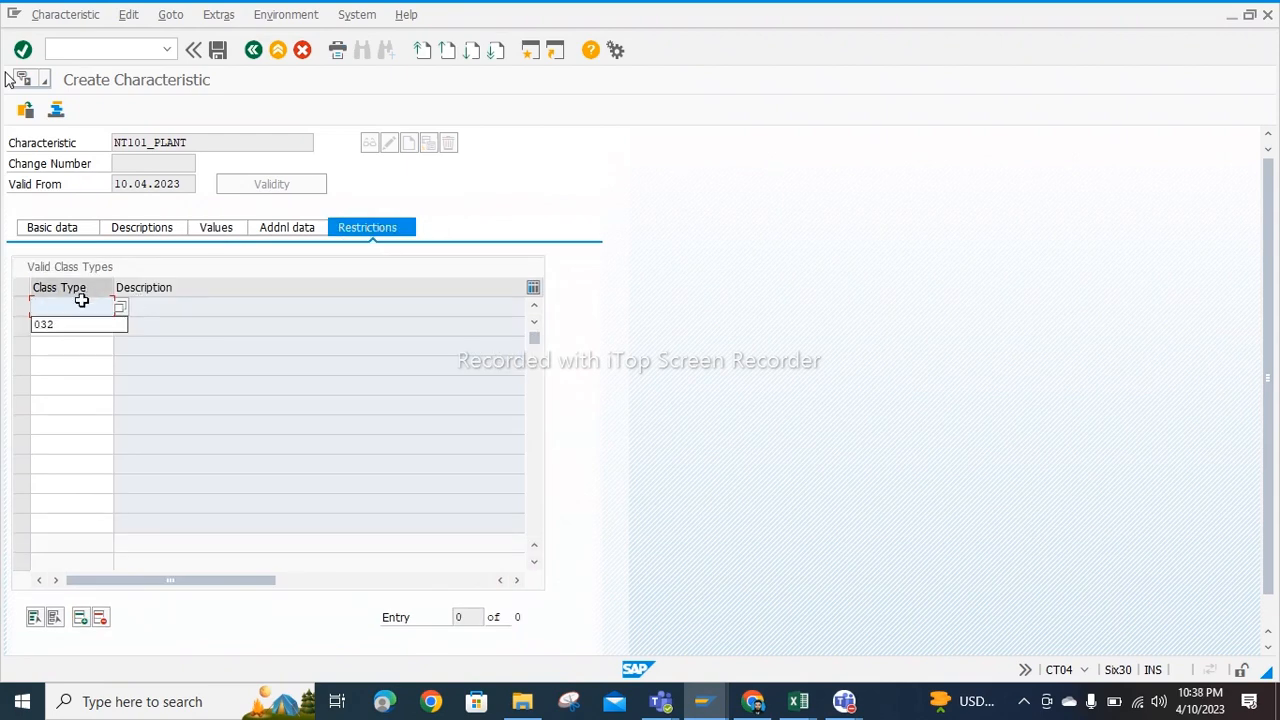
pyautogui.click(68, 326)
pyautogui.press('Return')
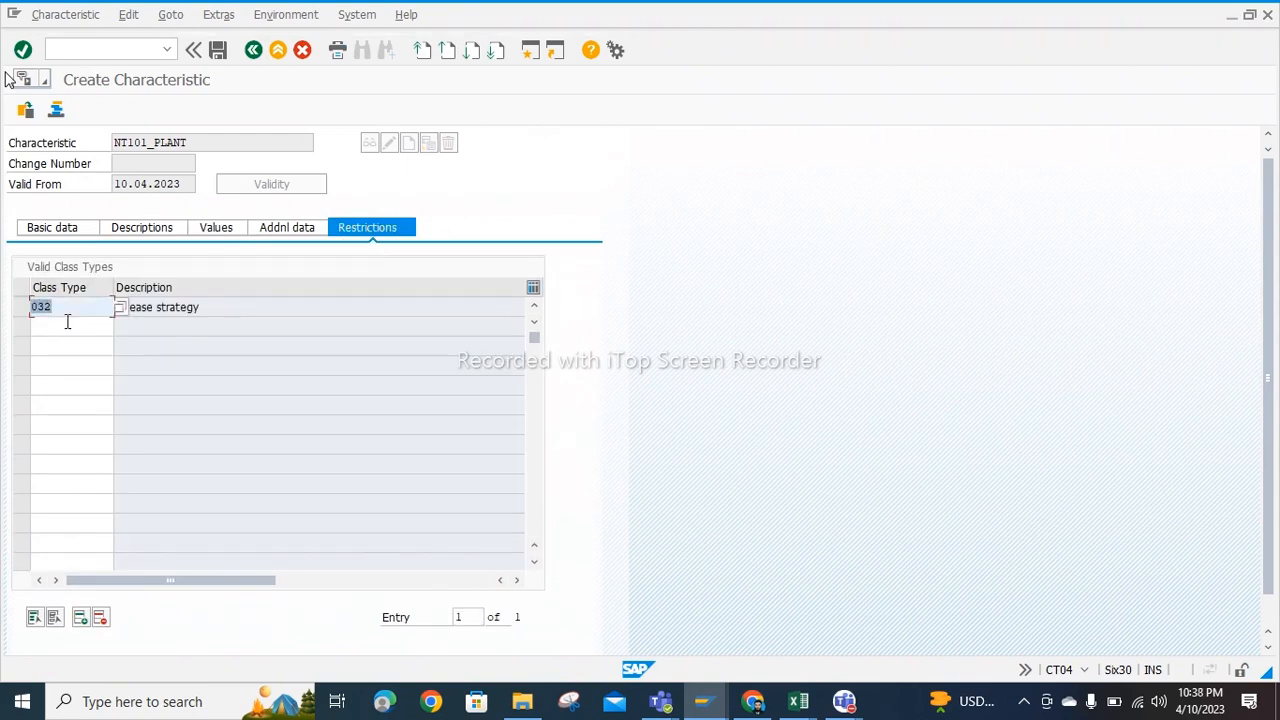
pyautogui.click(219, 58)
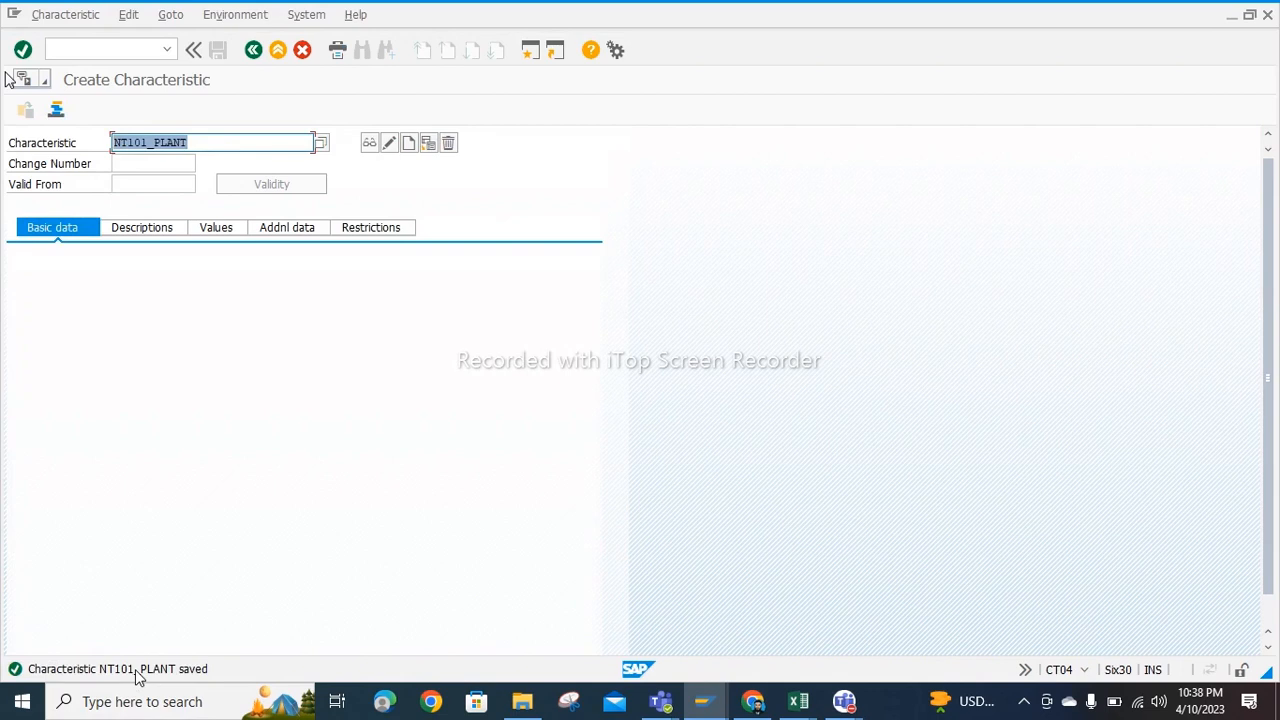
# Step: Copy the name NT101_PLANT from the save message's details into the Plant row, cell J31, of the SAP MM(NTDC) Excel workbook
pyautogui.doubleClick(138, 672)
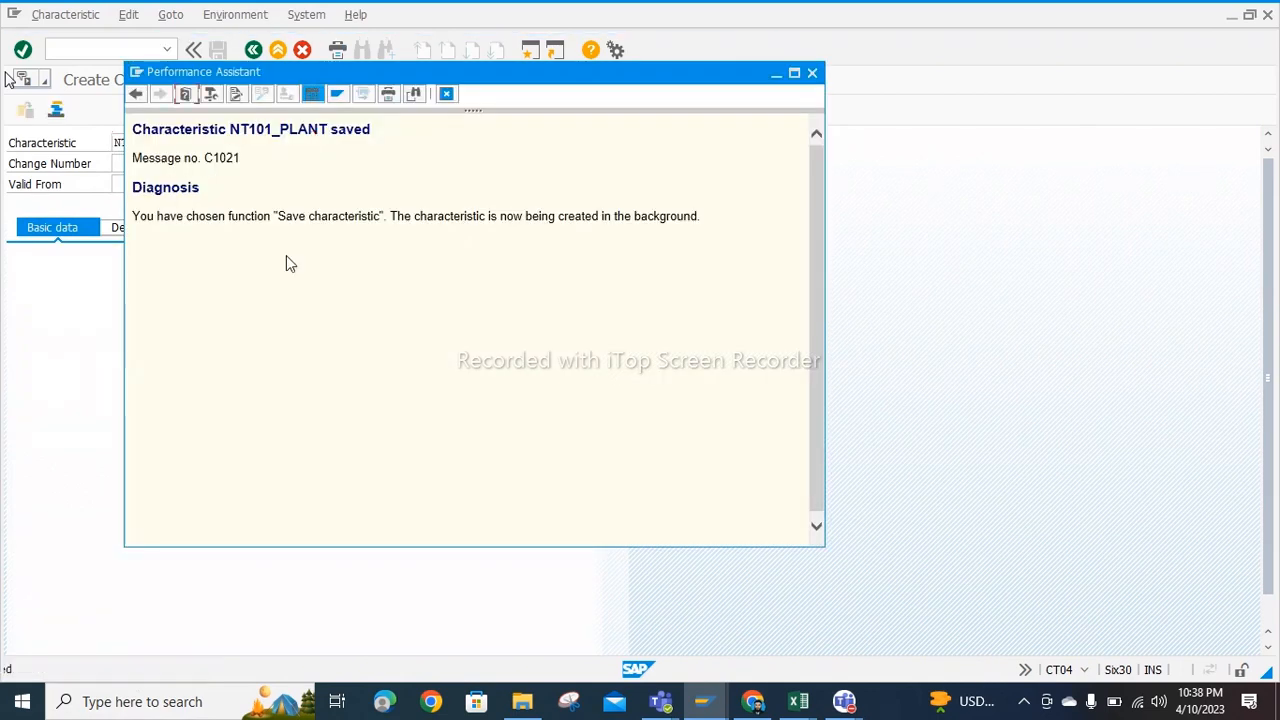
pyautogui.moveTo(231, 129); pyautogui.dragTo(329, 129)
pyautogui.hotkey('ctrl', 'c')
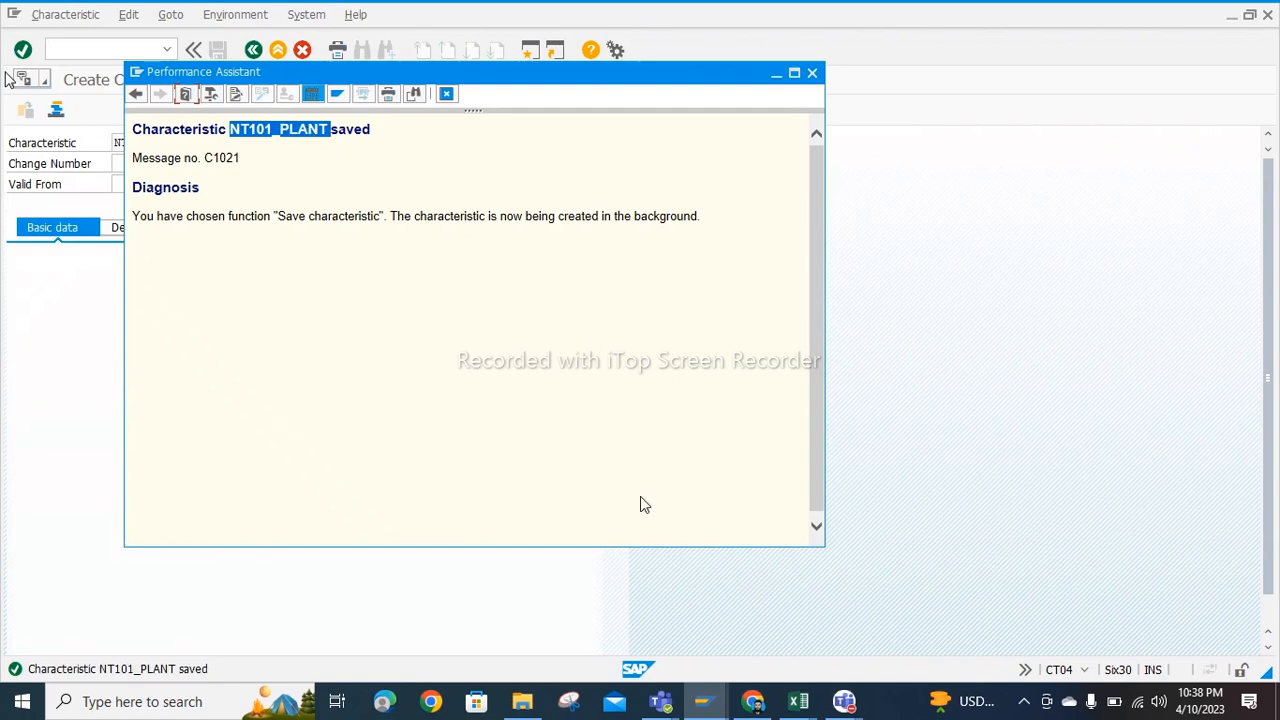
pyautogui.click(812, 705)
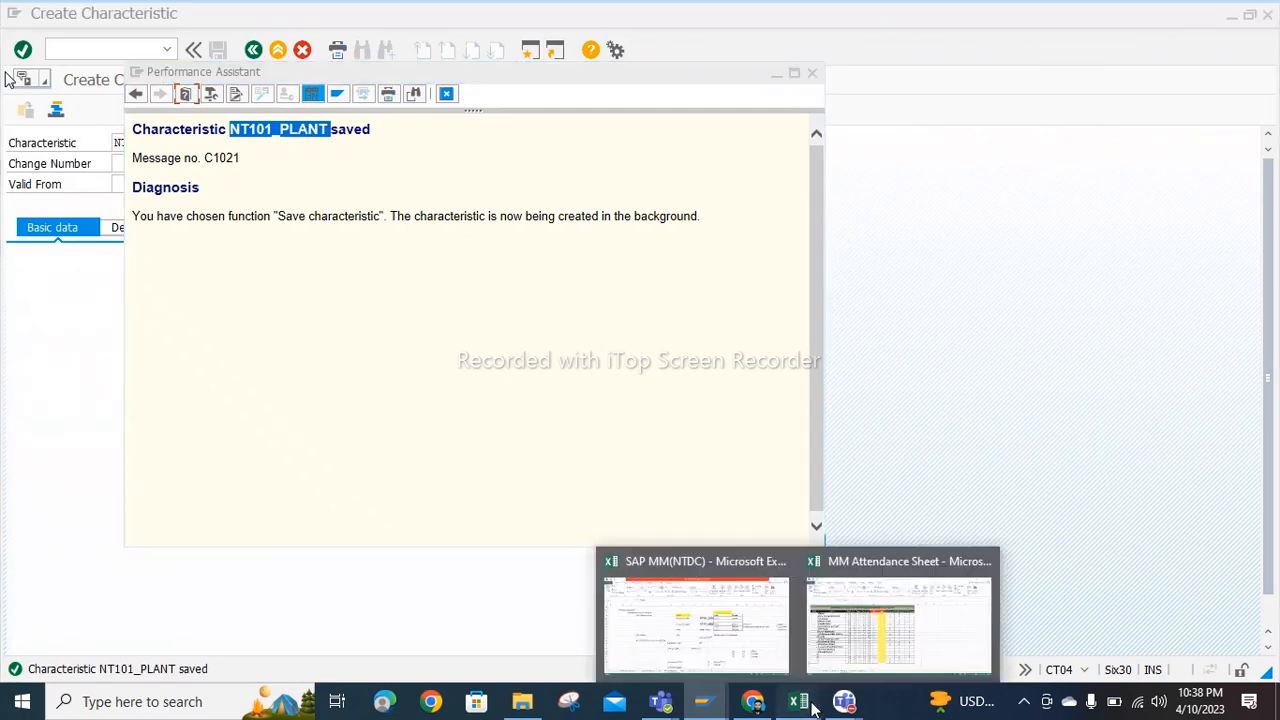
pyautogui.click(729, 628)
pyautogui.click(680, 362)
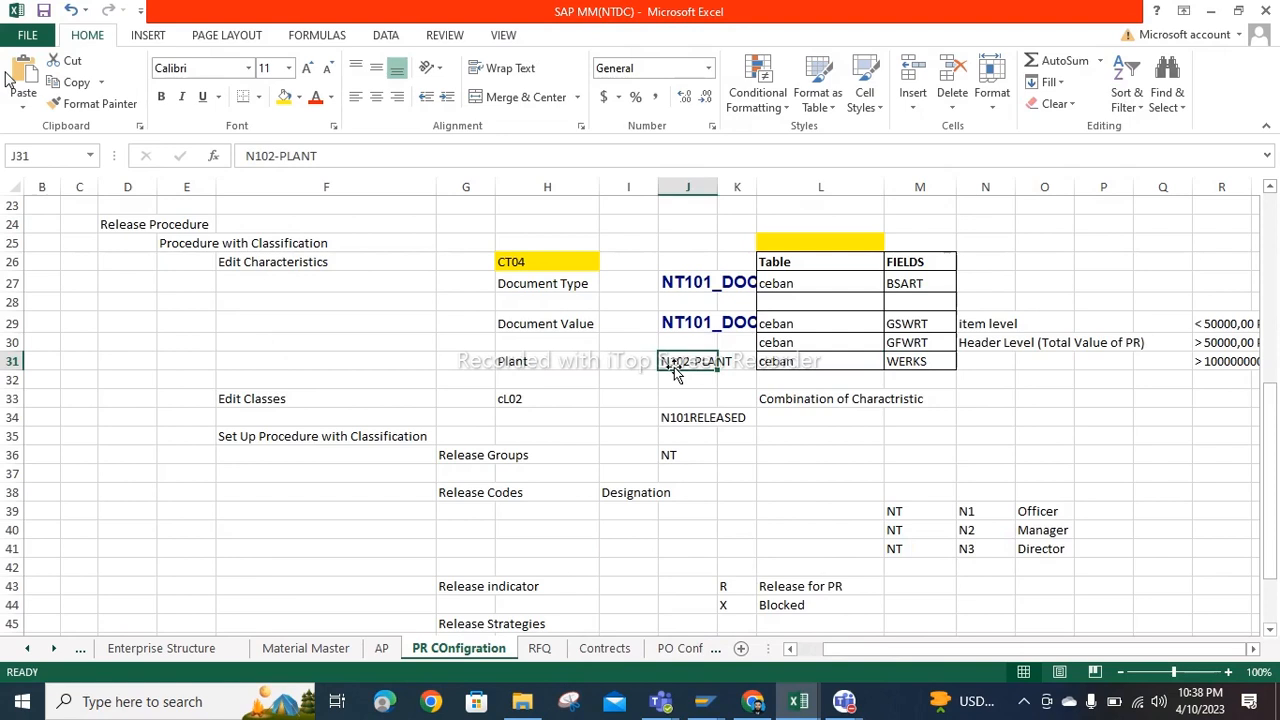
pyautogui.hotkey('ctrl', 'v')
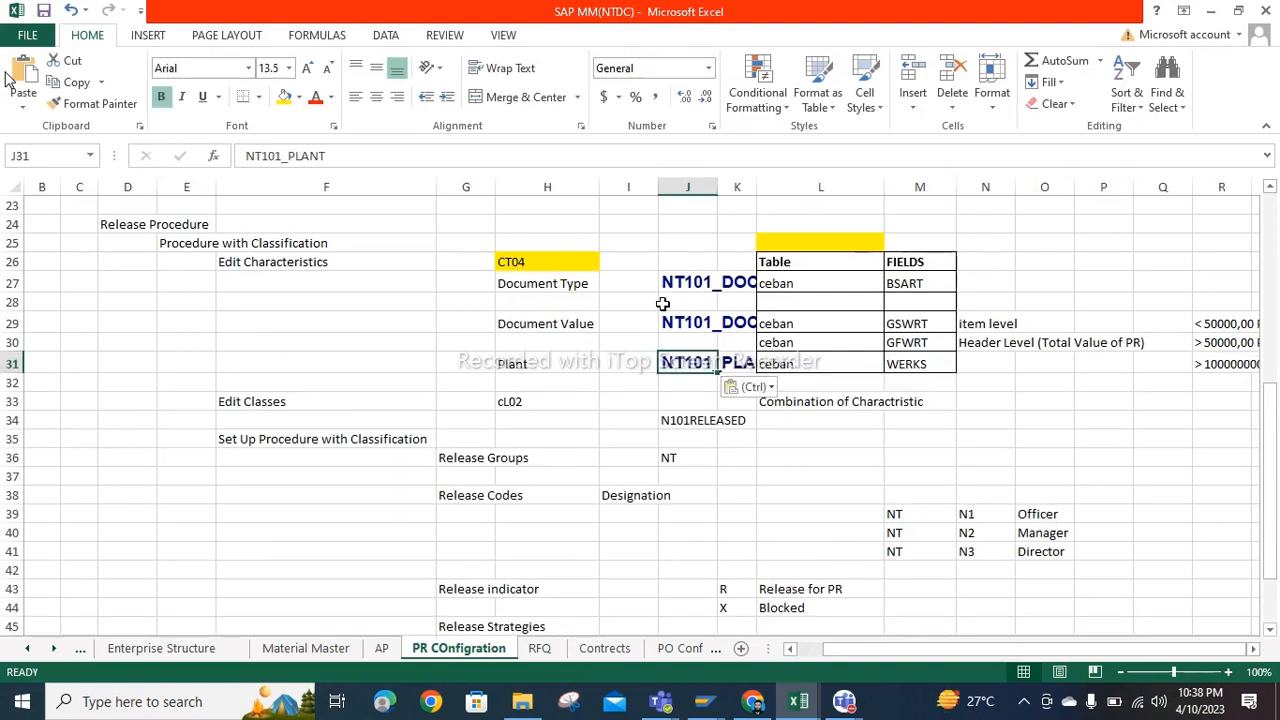
pyautogui.click(521, 284)
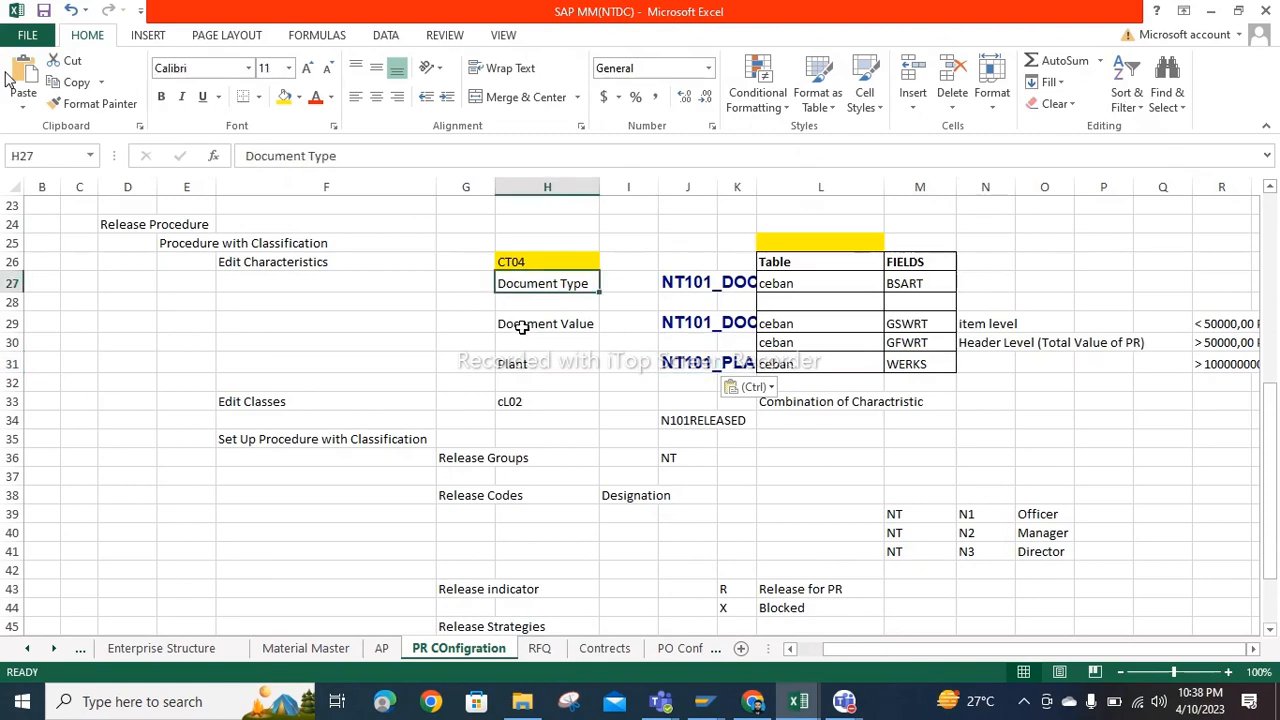
pyautogui.click(521, 326)
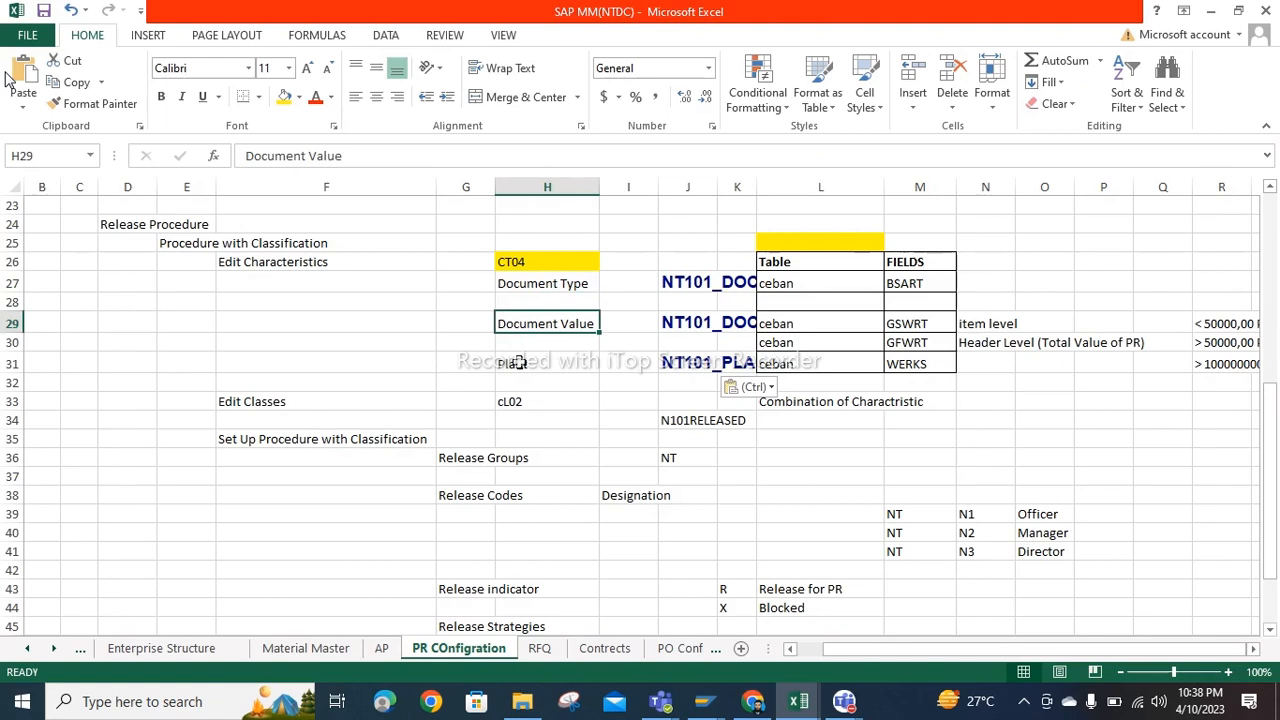
pyautogui.click(519, 364)
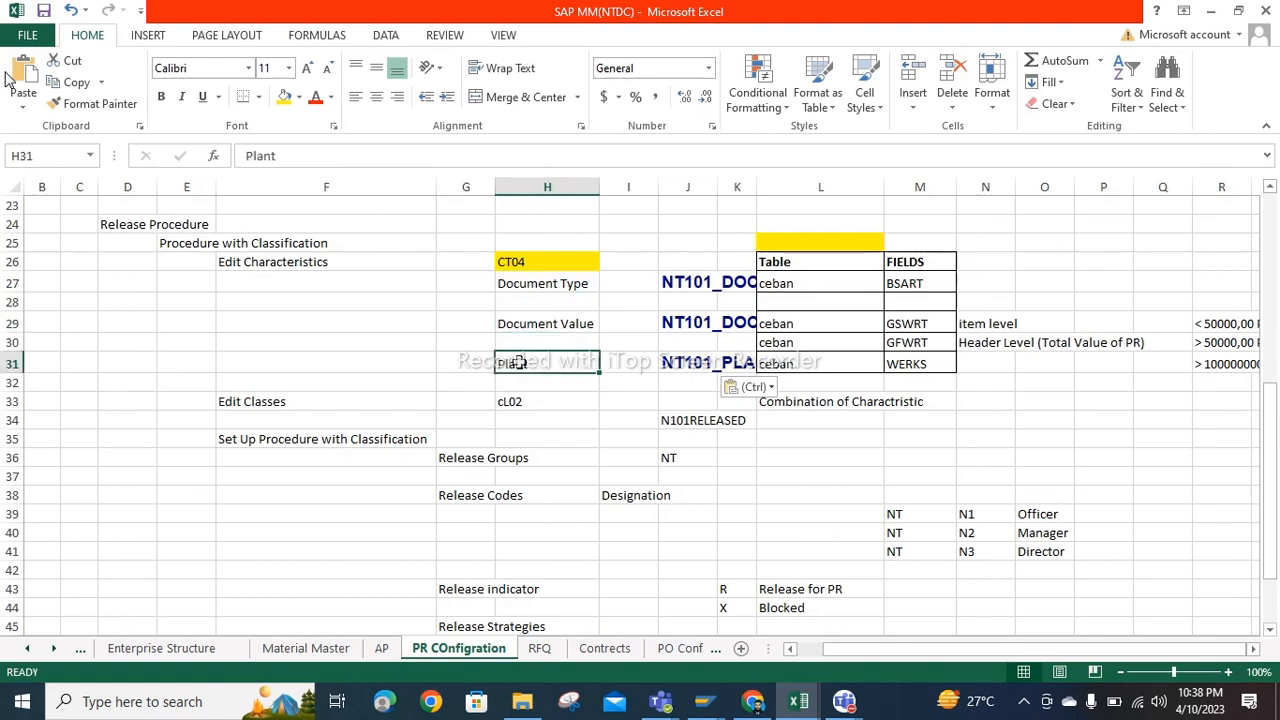
pyautogui.click(246, 401)
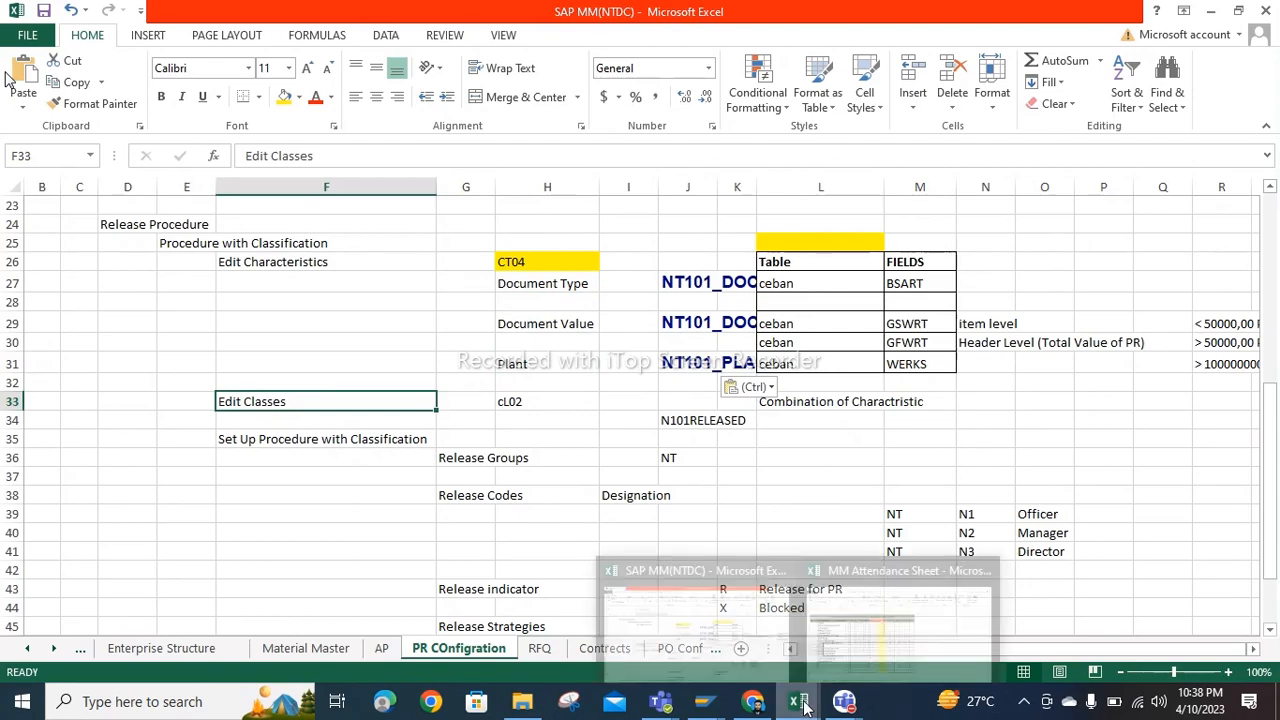
# Step: Switch back to SAP, return to the IMG and open the Edit Classes activity under Procedure with Classification
pyautogui.moveTo(703, 701)
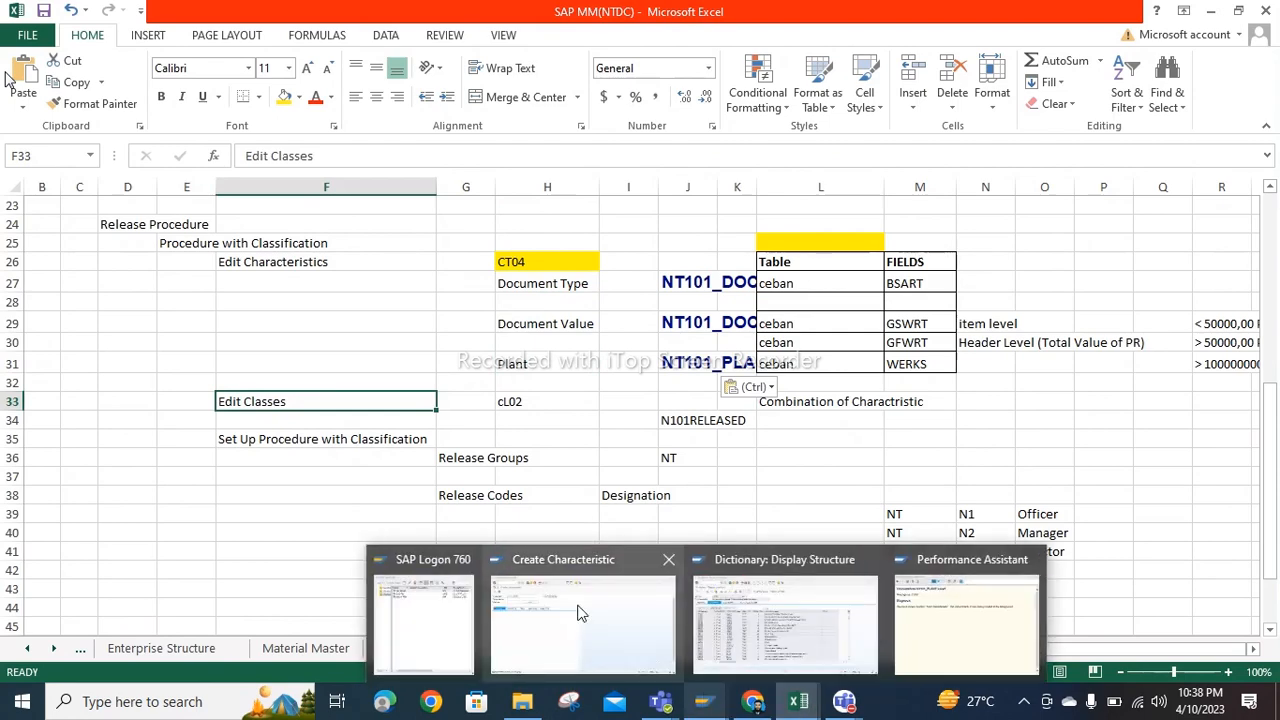
pyautogui.click(578, 612)
pyautogui.click(254, 52)
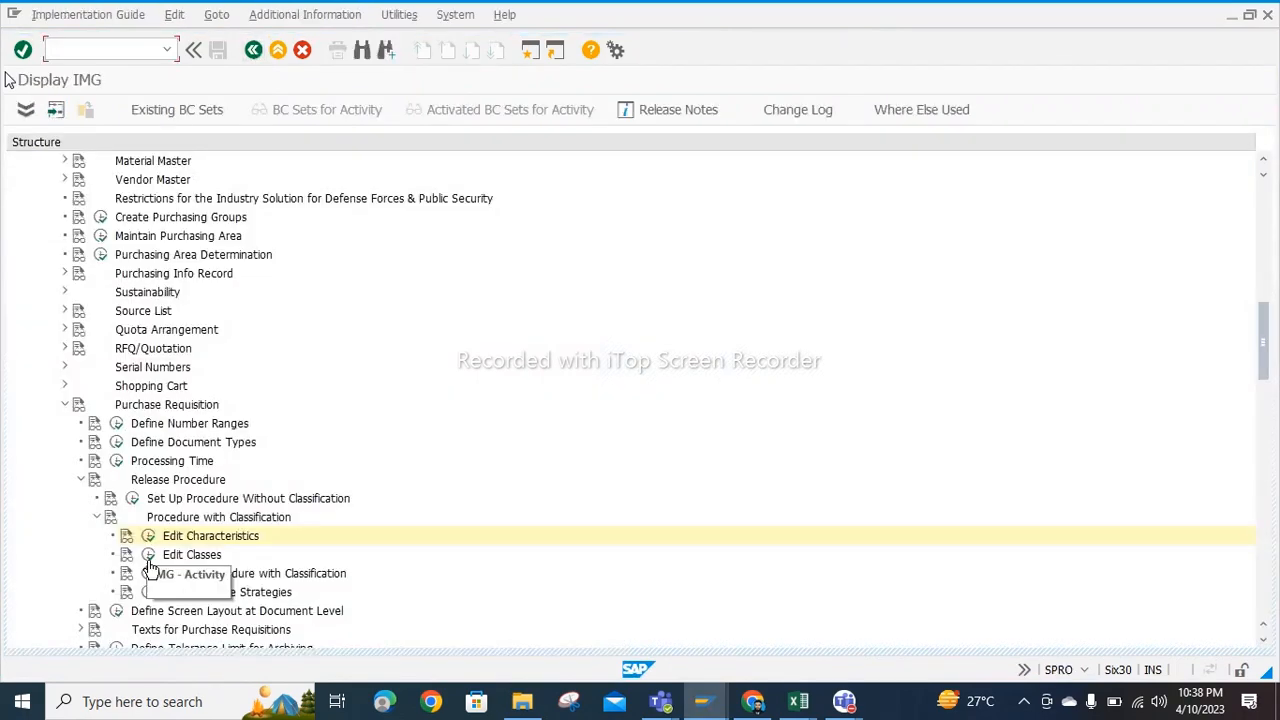
pyautogui.click(149, 556)
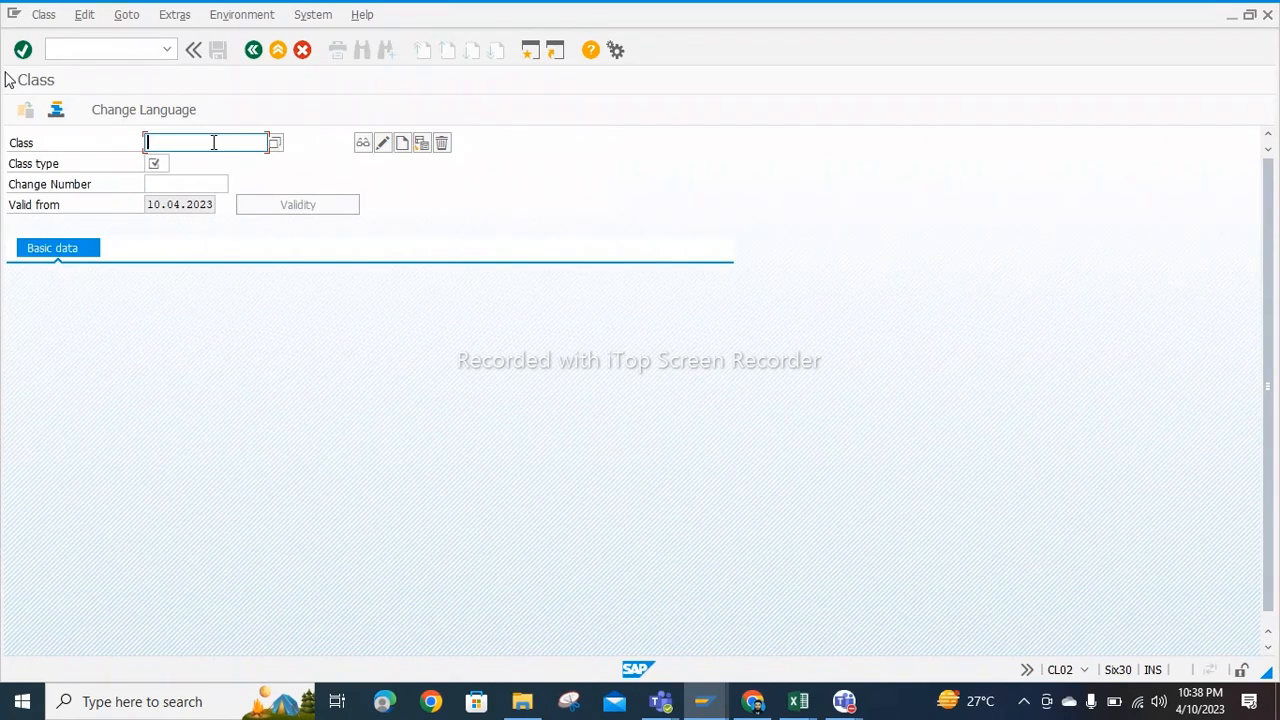
# Step: Enter NT101 as the class name and try 32 as its class type
pyautogui.write('NT101')
pyautogui.press('Return')
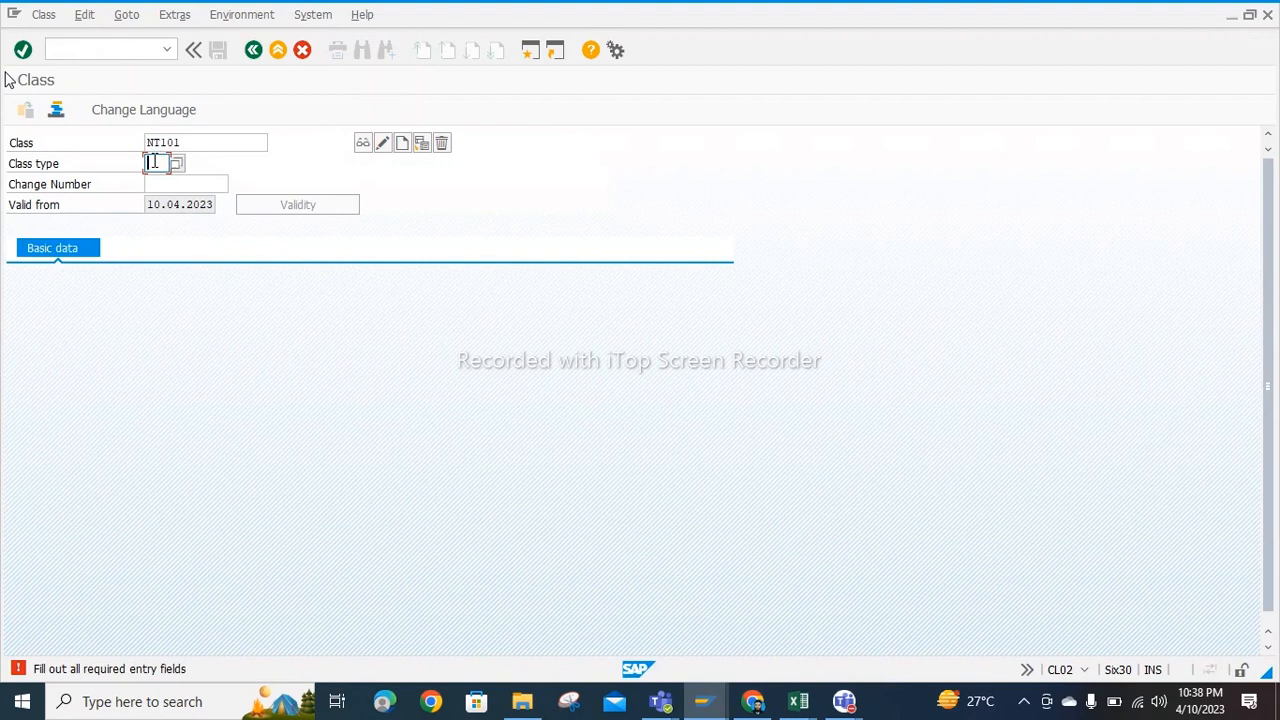
pyautogui.write('32')
pyautogui.press('Return')
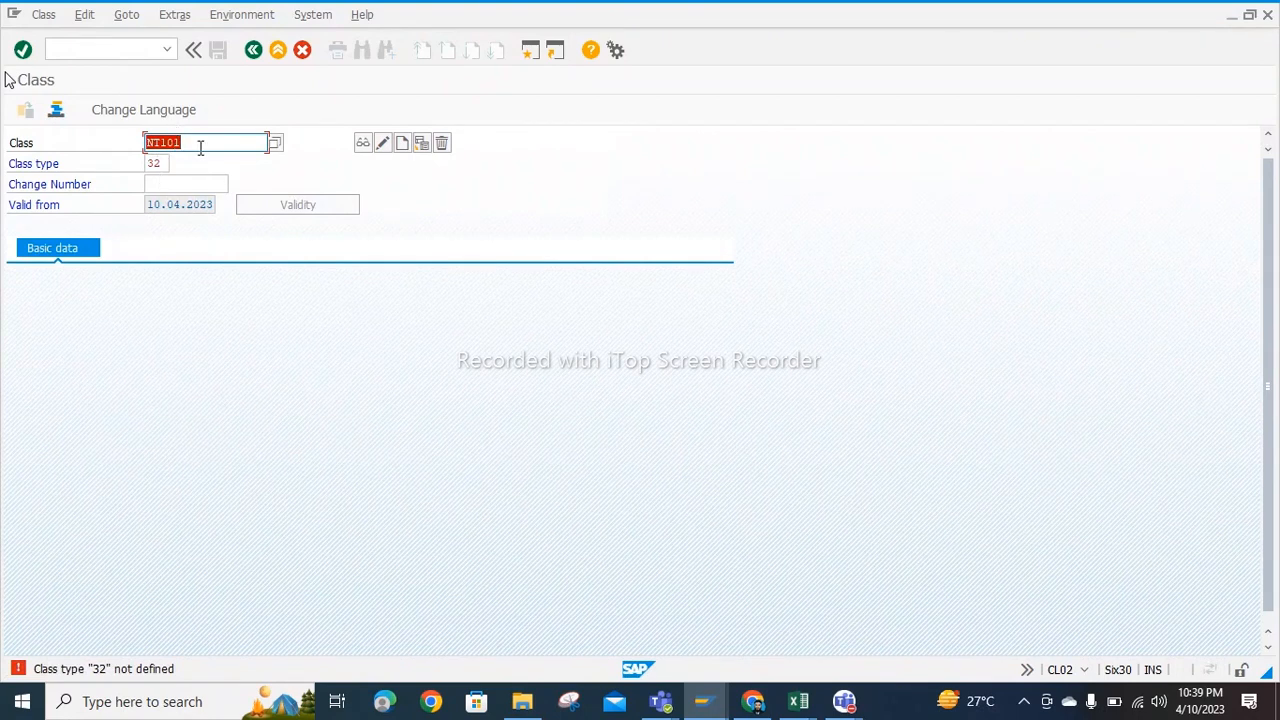
# Step: Clear part of the class name and re-enter it as NT101
pyautogui.click(200, 147)
pyautogui.press('BackSpace')
pyautogui.press('BackSpace')
pyautogui.press('BackSpace')
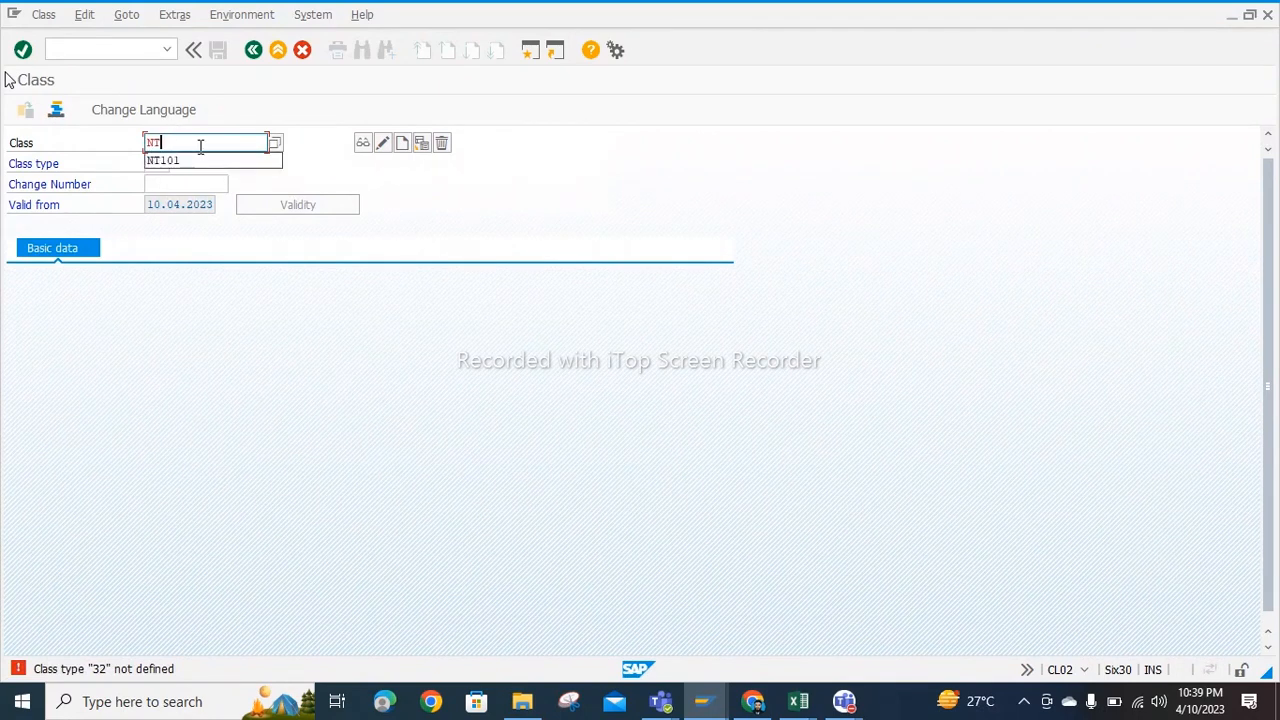
pyautogui.write('01')
pyautogui.press('BackSpace')
pyautogui.press('BackSpace')
pyautogui.write('10')
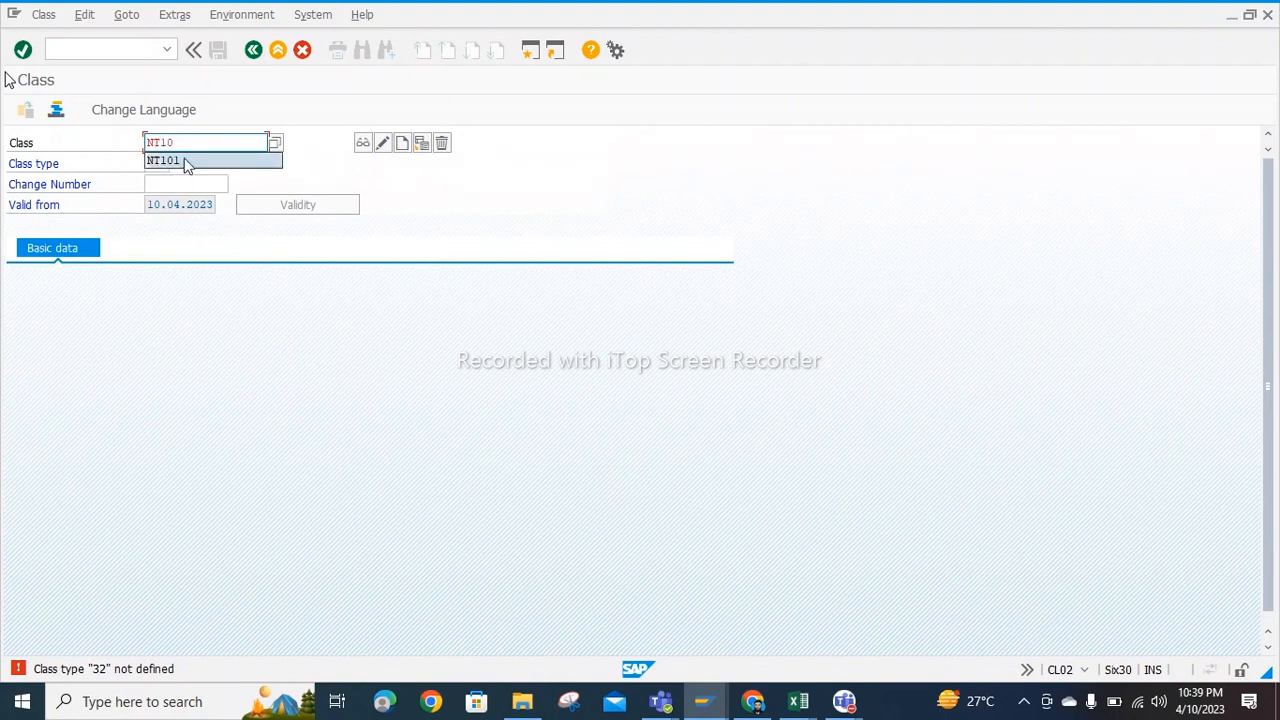
pyautogui.click(184, 162)
# Step: Set the class type to 032 (Release strategy), chosen from the list of possible class types
pyautogui.click(166, 164)
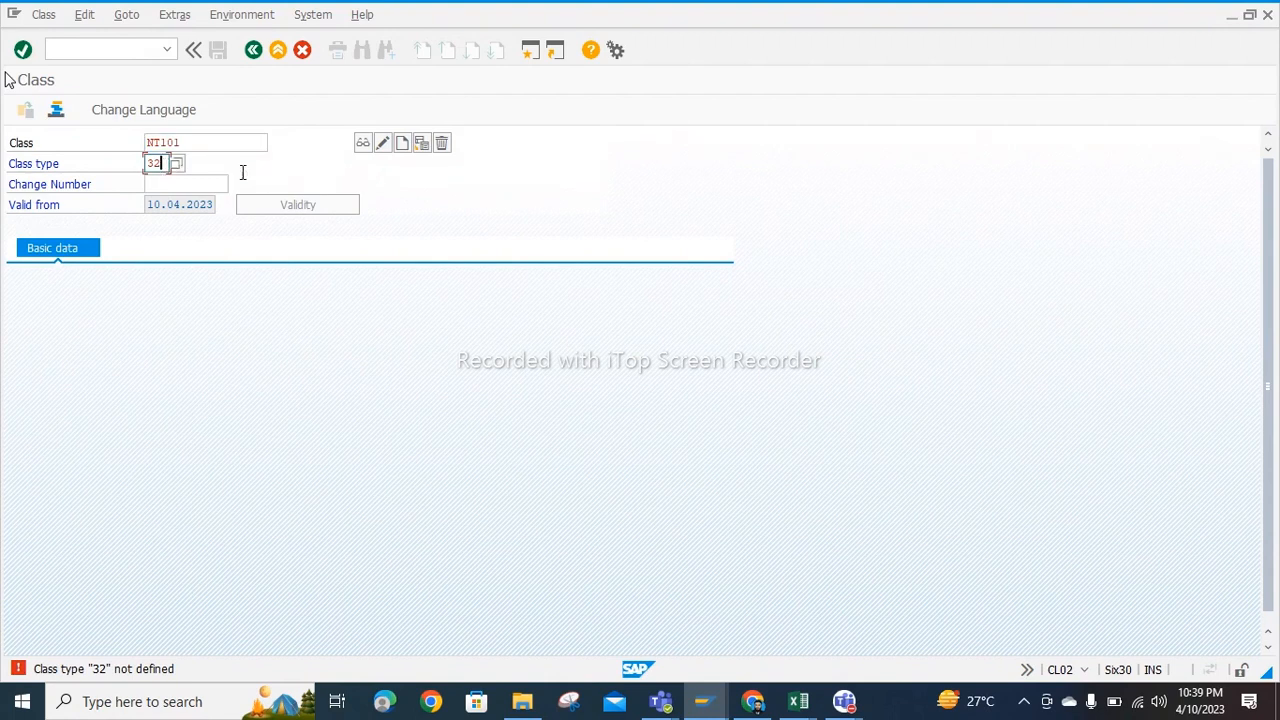
pyautogui.click(403, 146)
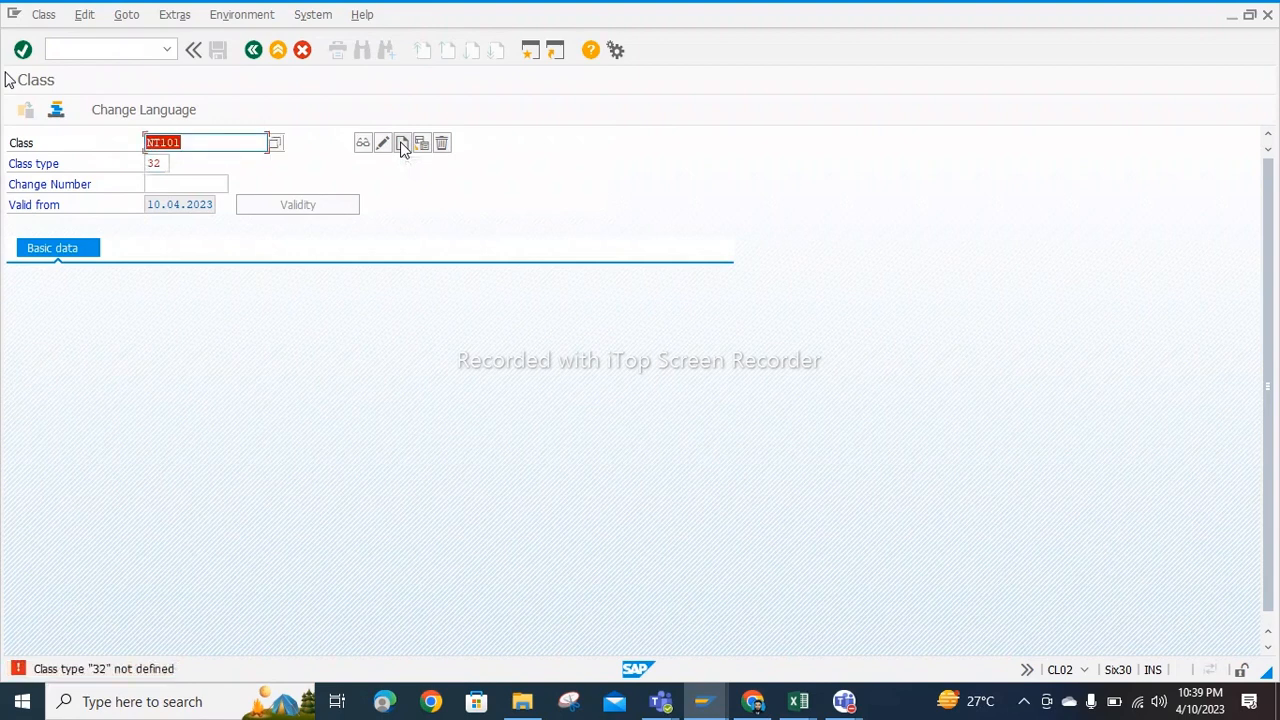
pyautogui.click(161, 164)
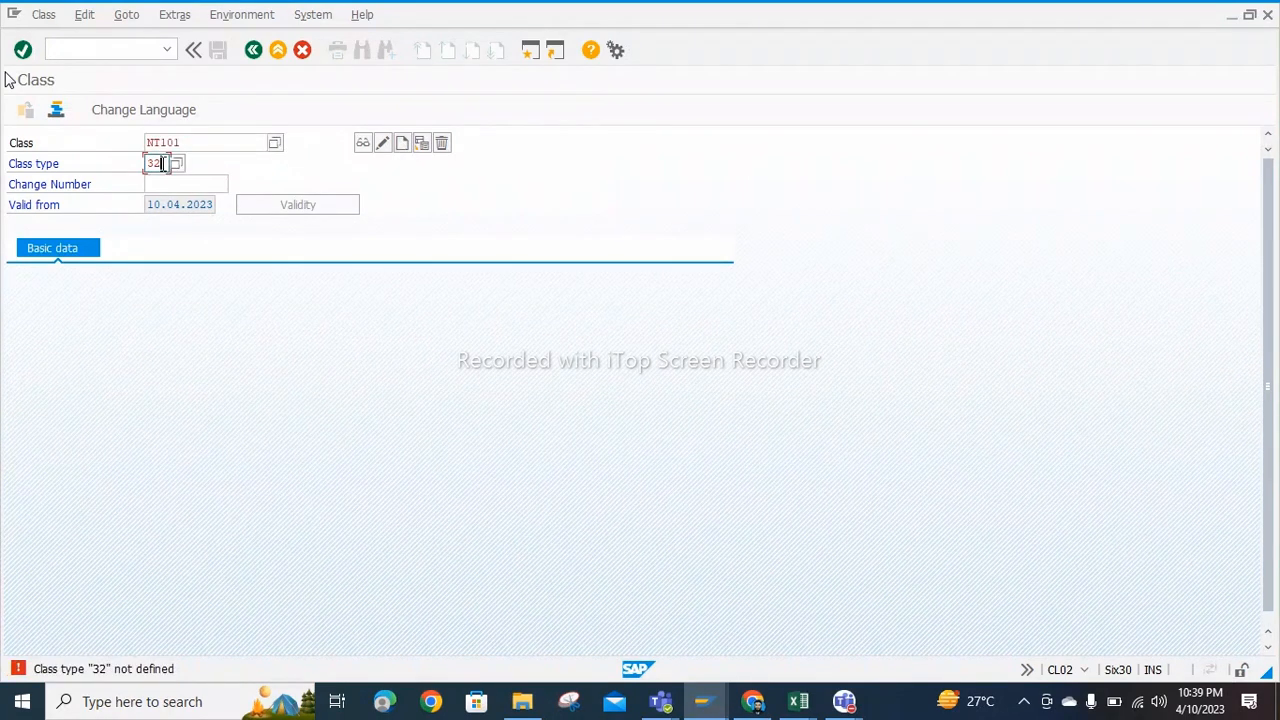
pyautogui.click(174, 167)
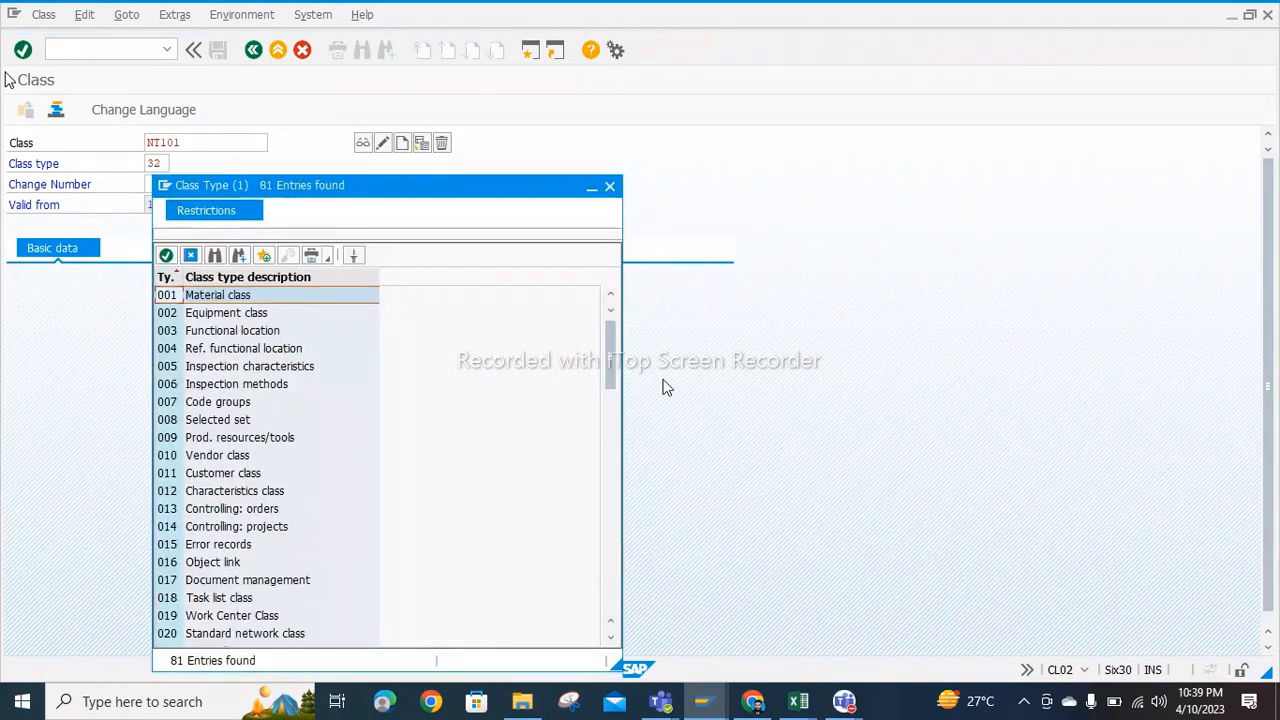
pyautogui.scroll(-15, 616, 418)
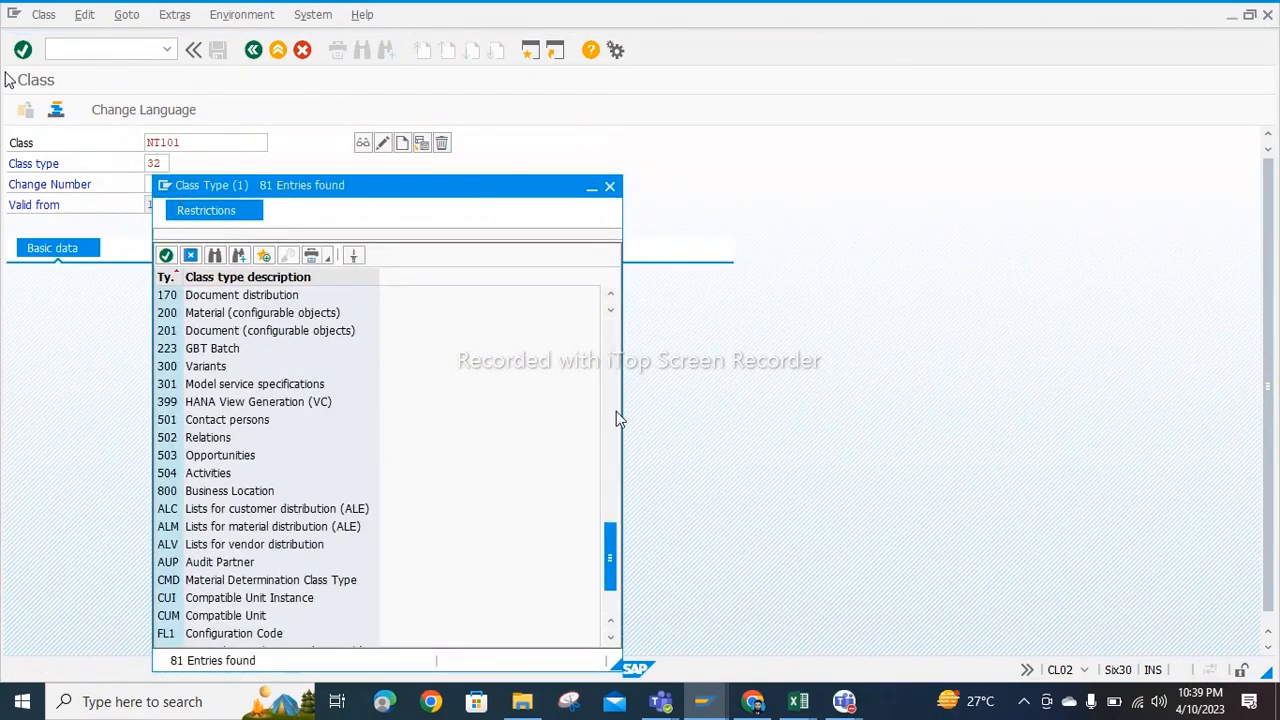
pyautogui.scroll(10, 616, 418)
pyautogui.scroll(7, 616, 368)
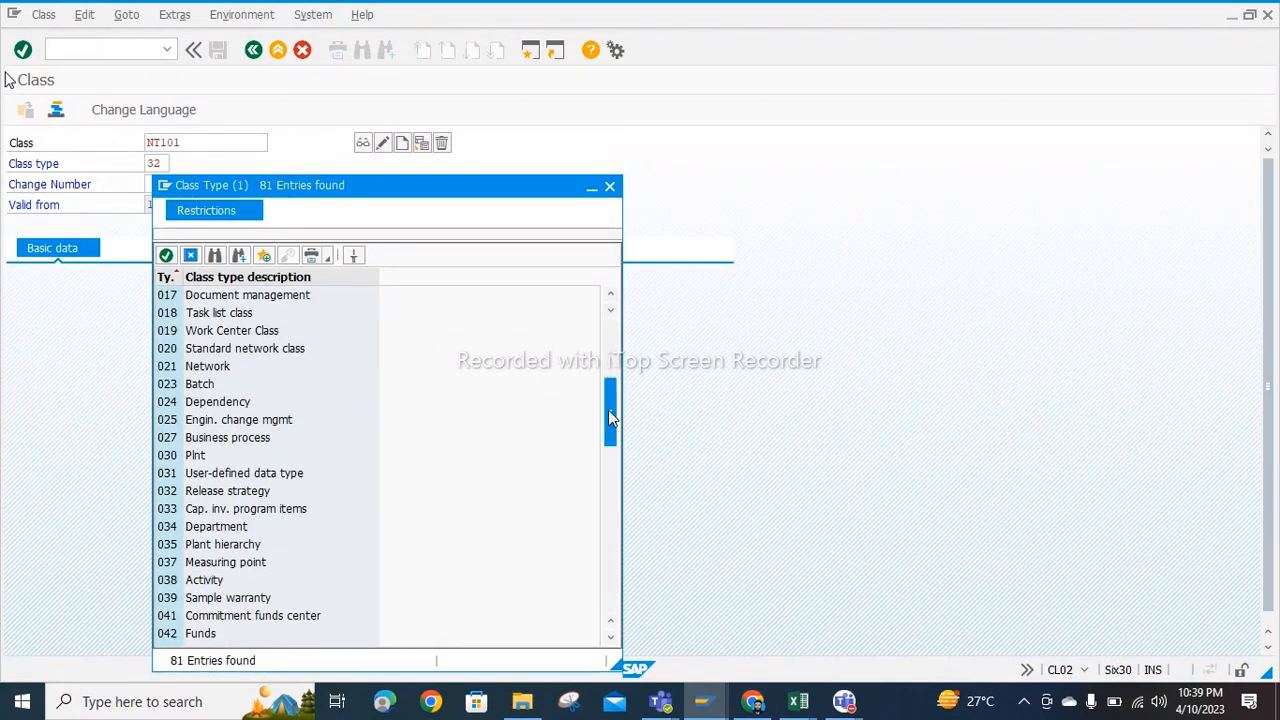
pyautogui.doubleClick(167, 491)
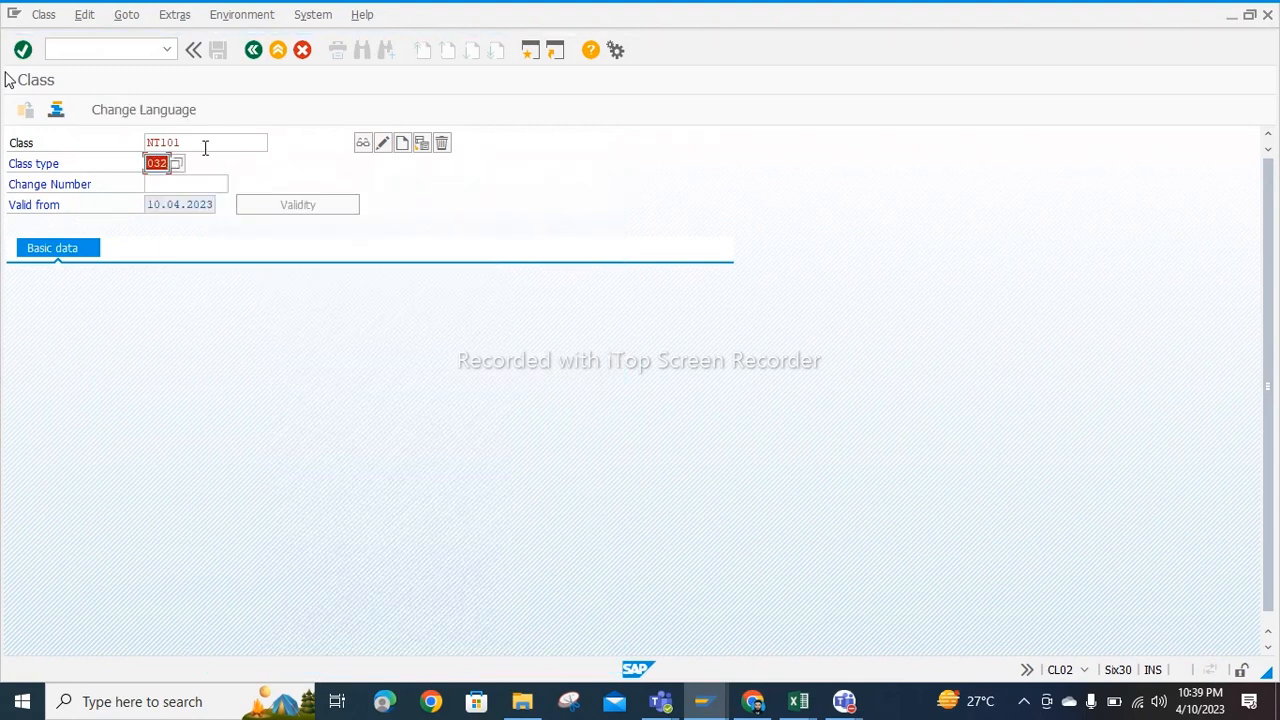
# Step: Replace the class name with TN01 and start creating the class
pyautogui.moveTo(205, 148); pyautogui.dragTo(5, 155)
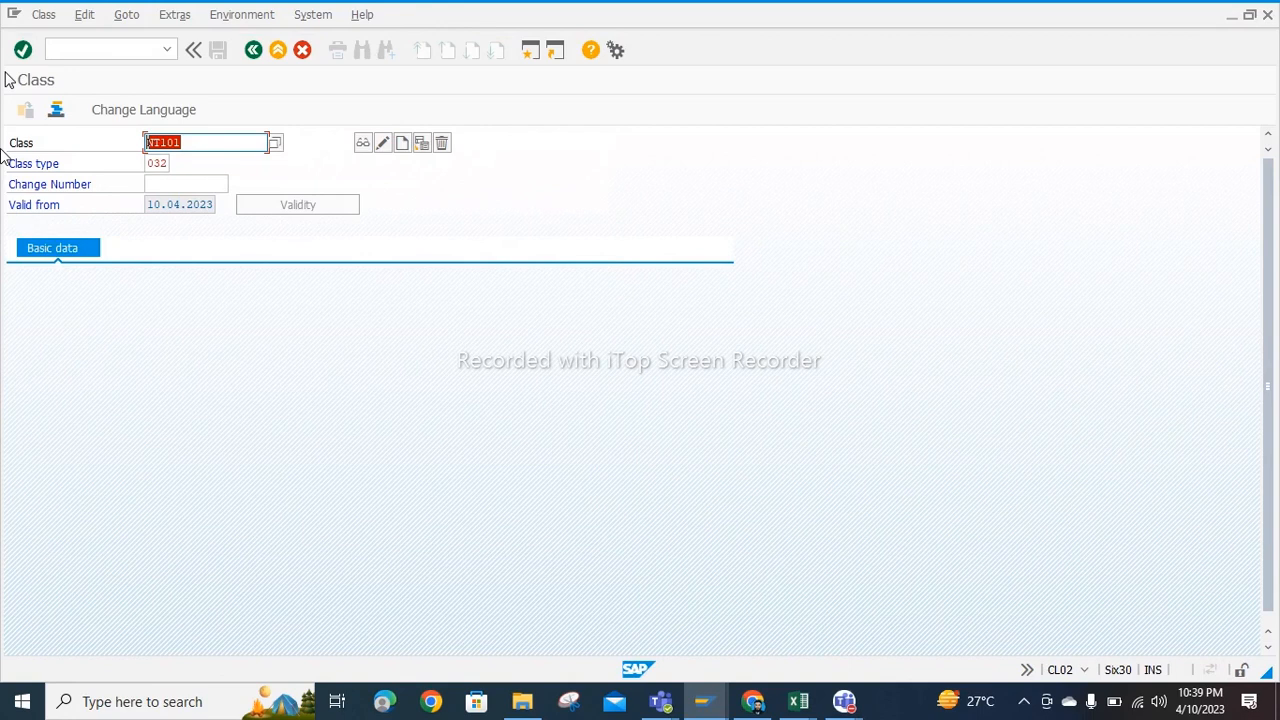
pyautogui.write('TN01')
pyautogui.press('Return')
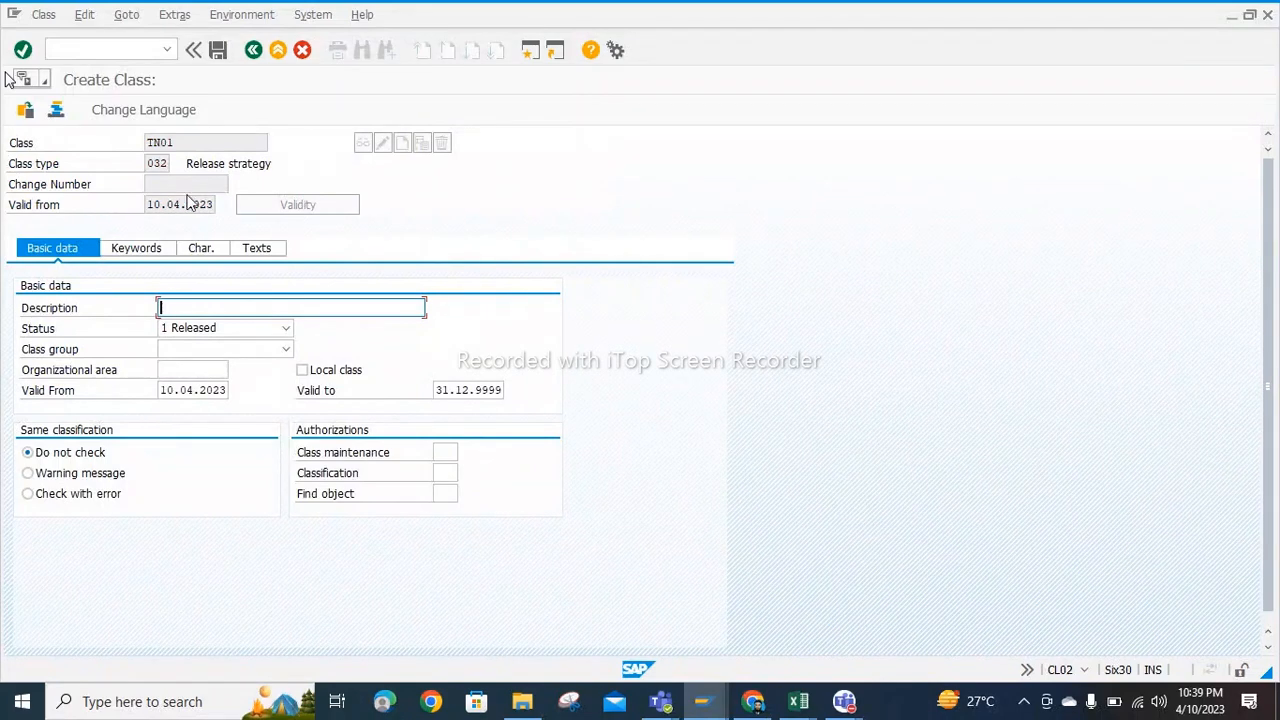
# Step: Copy the class name TN01 into the Edit Classes row, cell H33, of the SAP MM(NTDC) Excel workbook
pyautogui.click(183, 142)
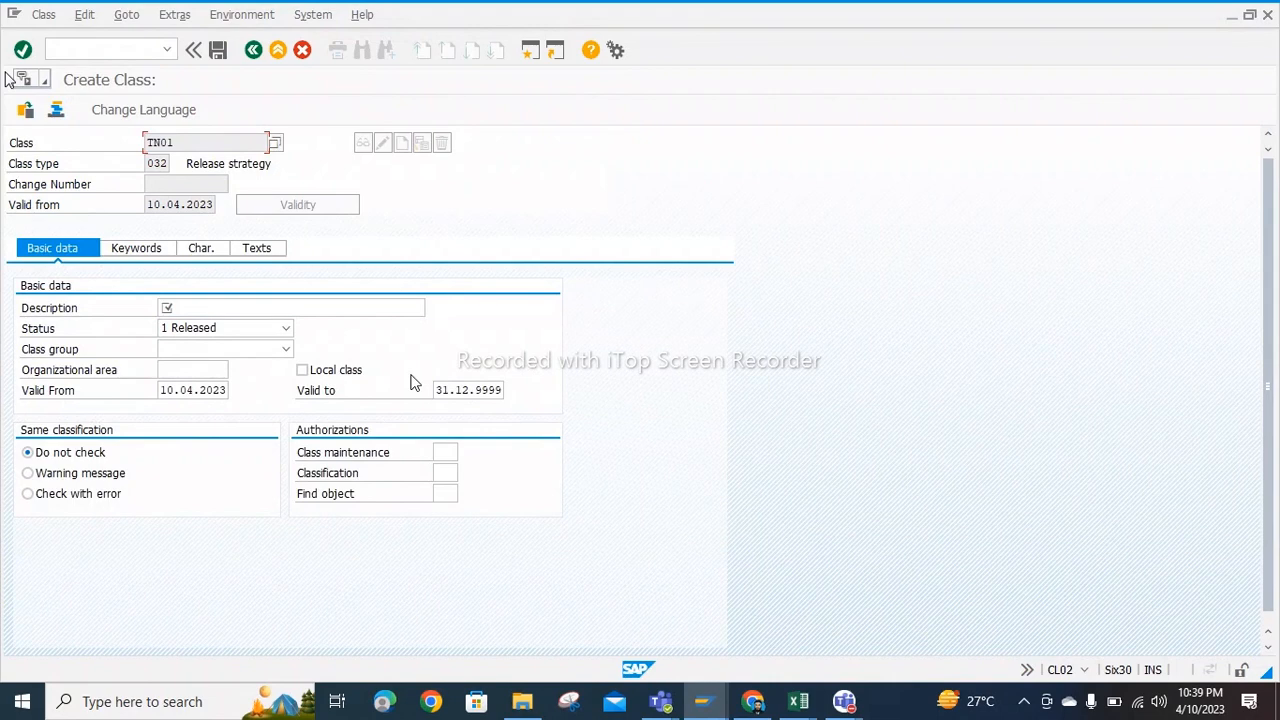
pyautogui.click(798, 701)
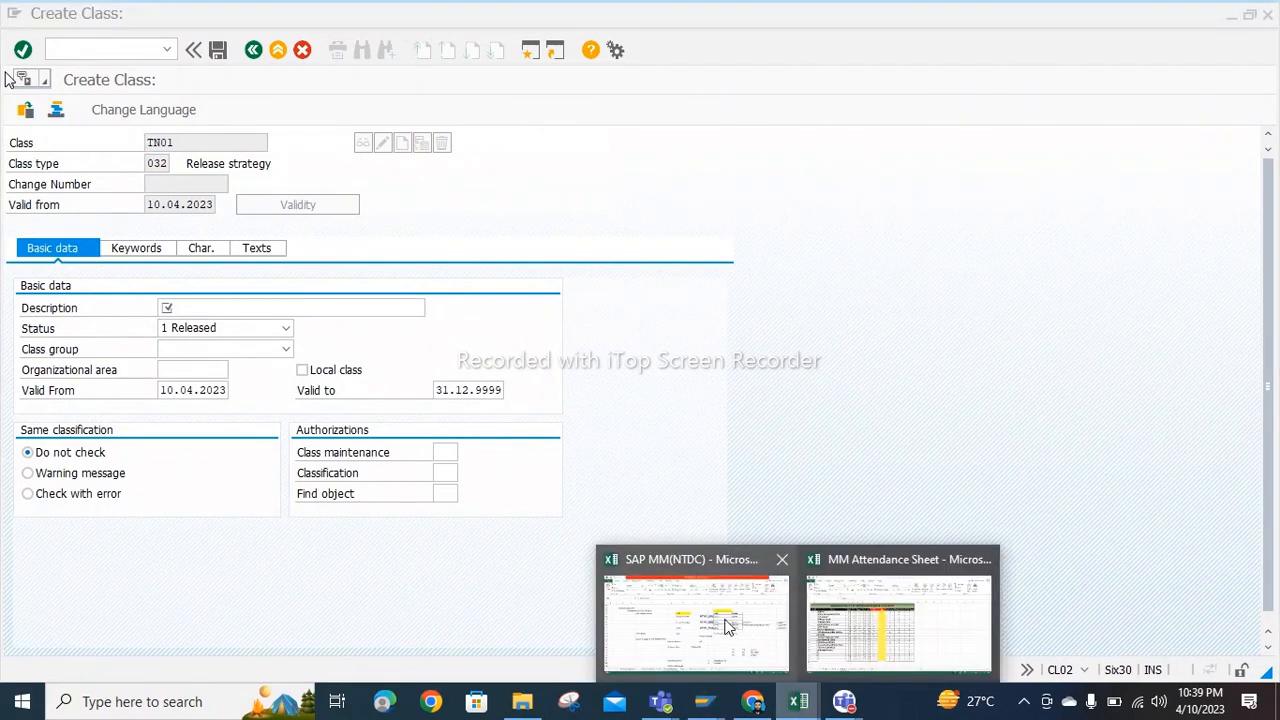
pyautogui.click(728, 627)
pyautogui.click(669, 457)
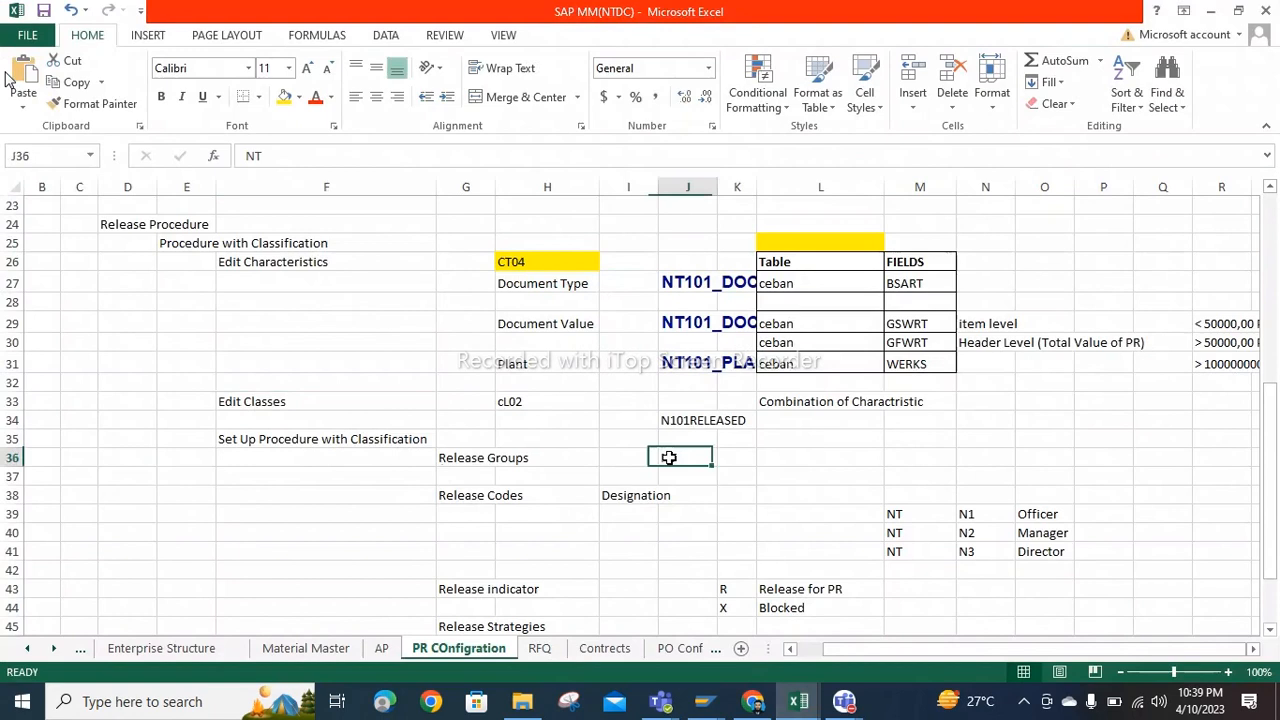
pyautogui.click(516, 400)
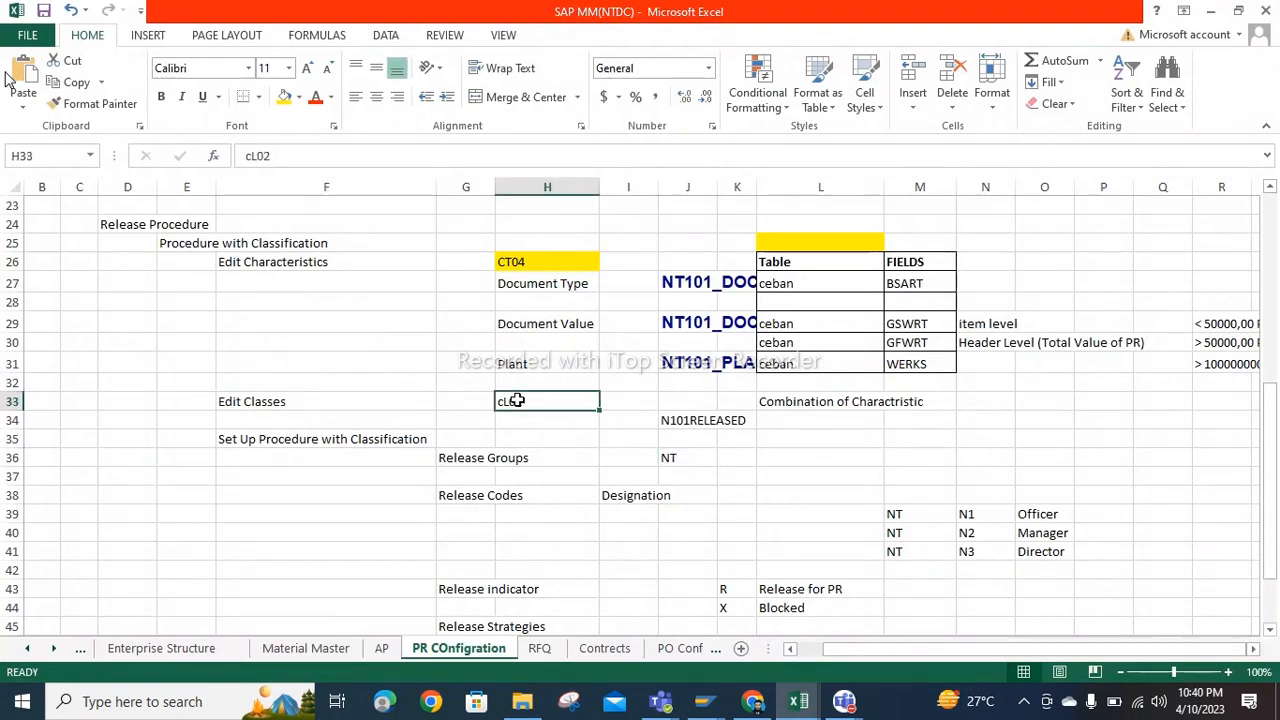
pyautogui.write('TN01')
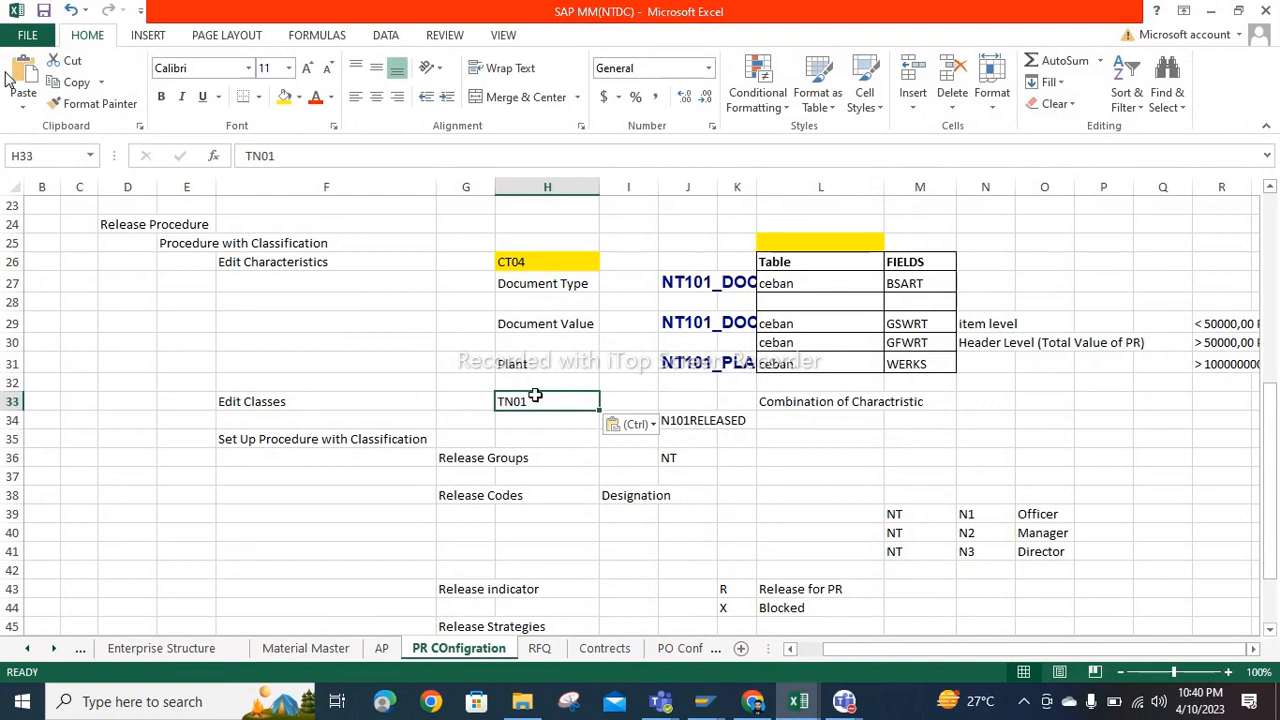
pyautogui.click(680, 281)
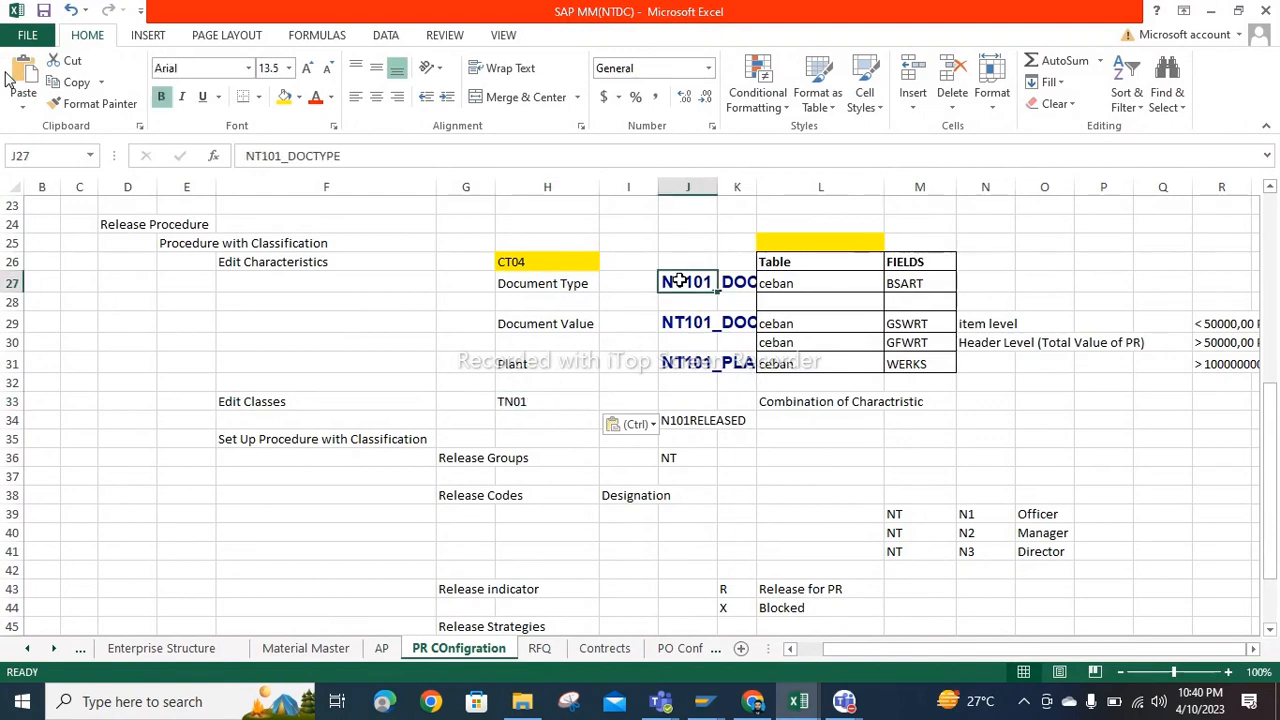
# Step: Switch back to the Create Class window in SAP and enter the class description Release for PR
pyautogui.click(703, 701)
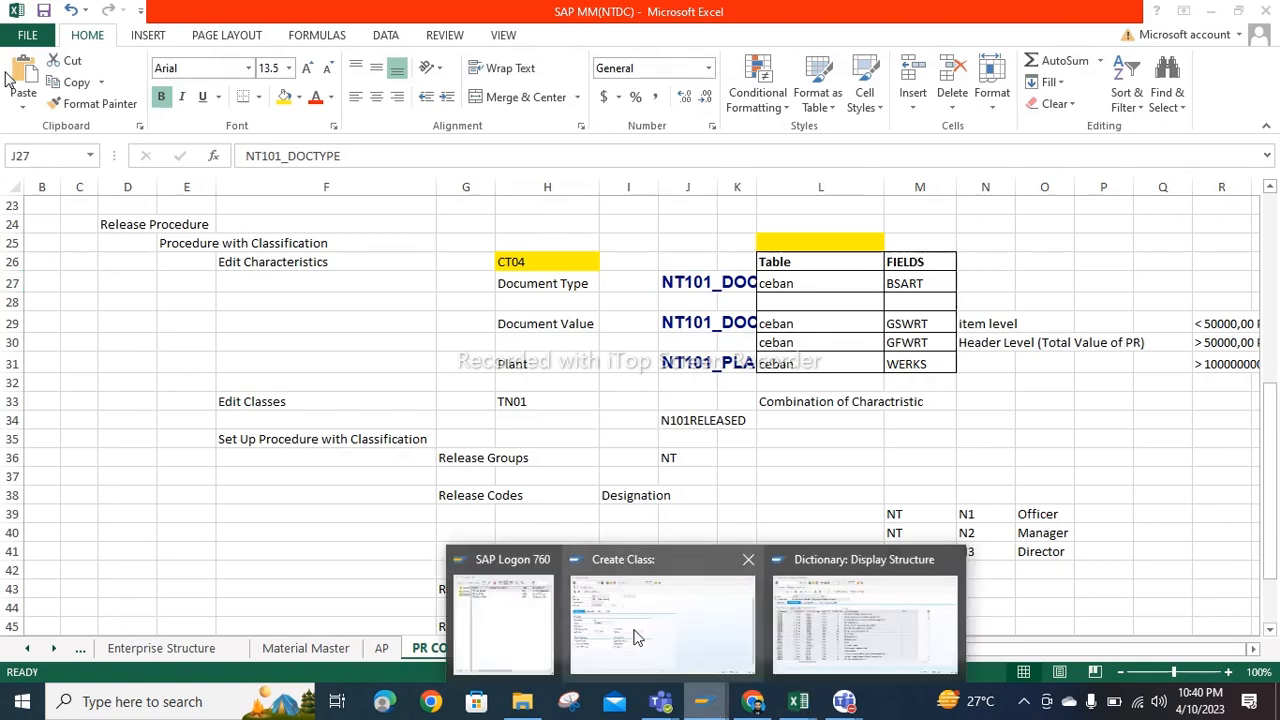
pyautogui.click(637, 637)
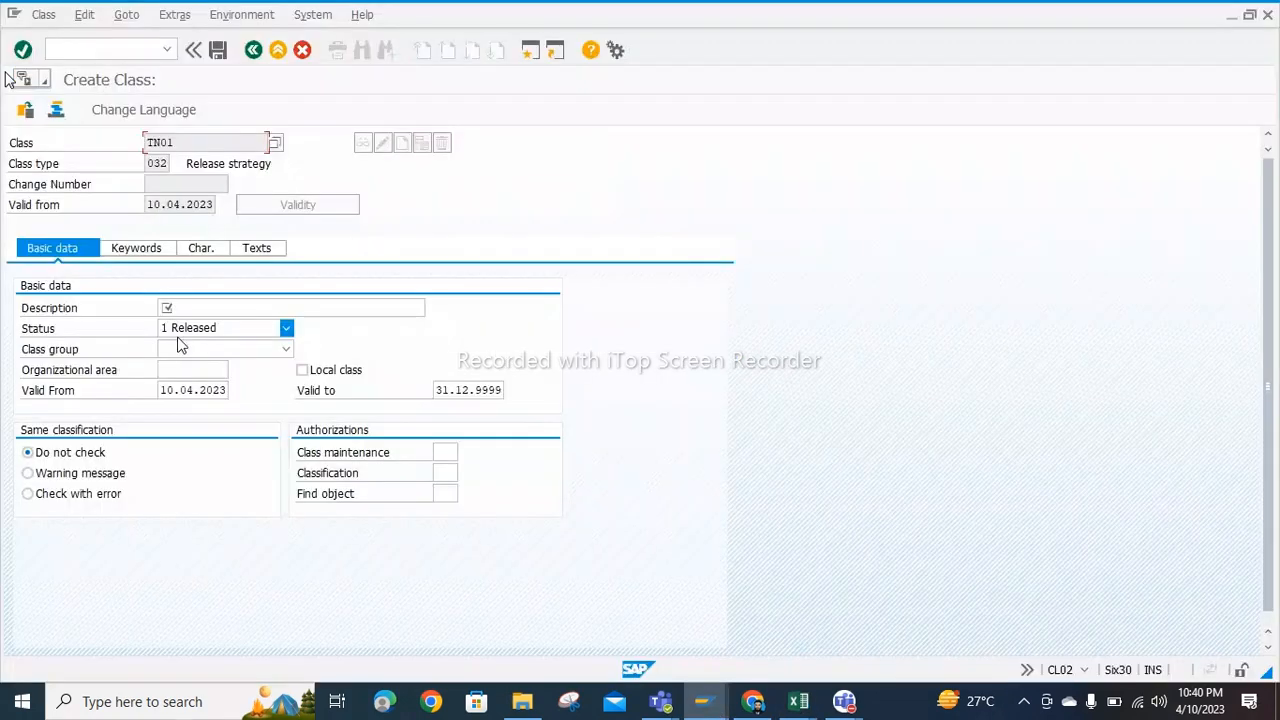
pyautogui.click(202, 248)
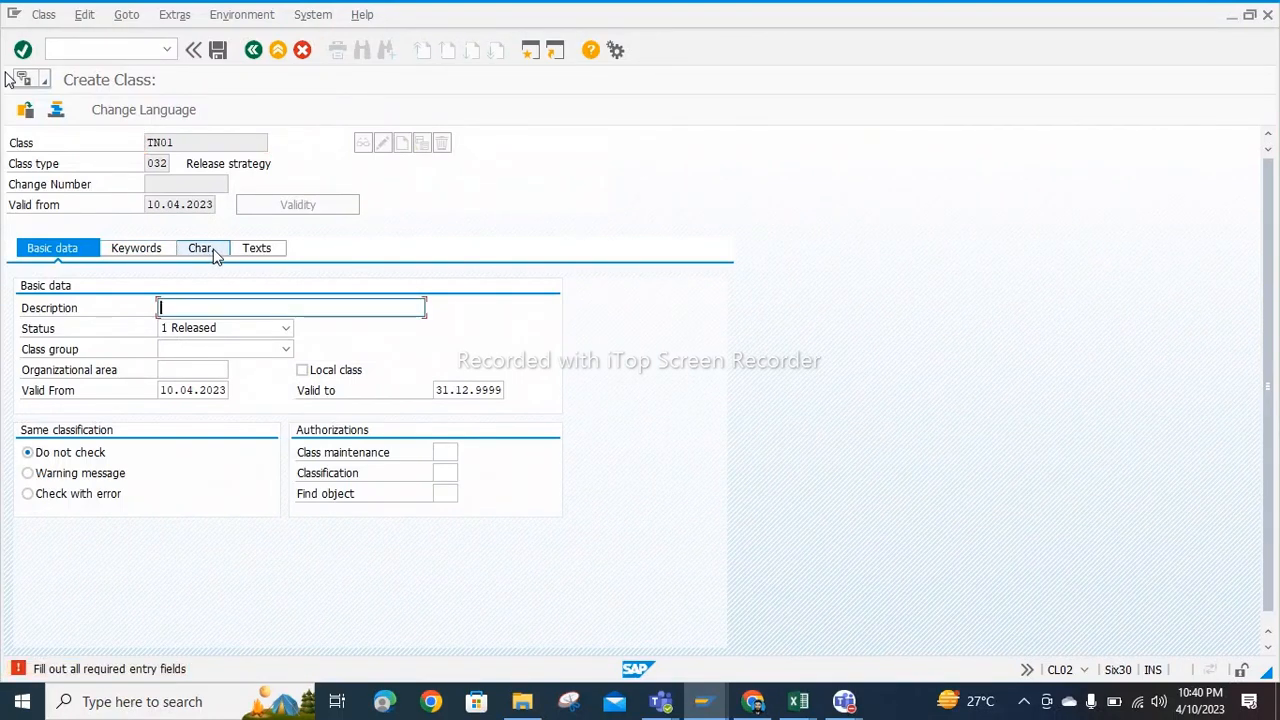
pyautogui.write('RElea')
pyautogui.press('BackSpace')
pyautogui.press('BackSpace')
pyautogui.press('BackSpace')
pyautogui.press('BackSpace')
pyautogui.write('elease for PR')
# Step: Copy NT101_DOCTYPE from cell J27 of the Excel workbook into the first row of the class's characteristics in SAP
pyautogui.click(212, 254)
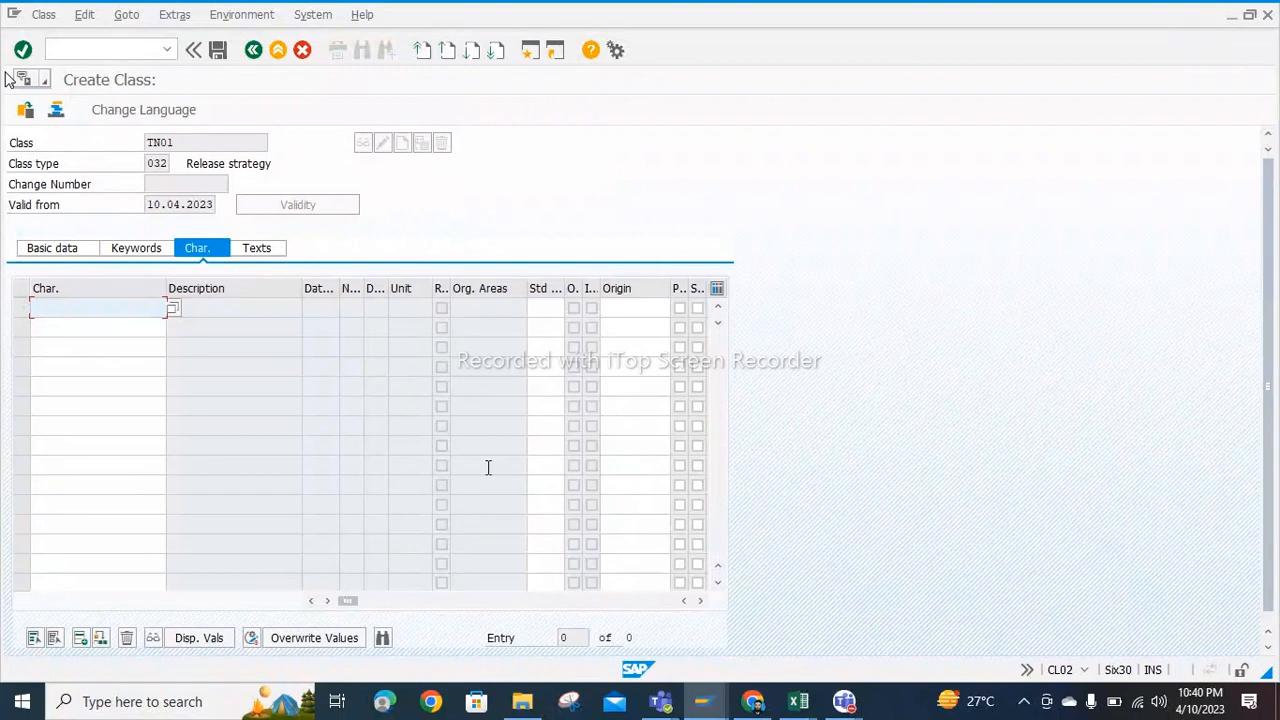
pyautogui.click(795, 705)
pyautogui.click(695, 615)
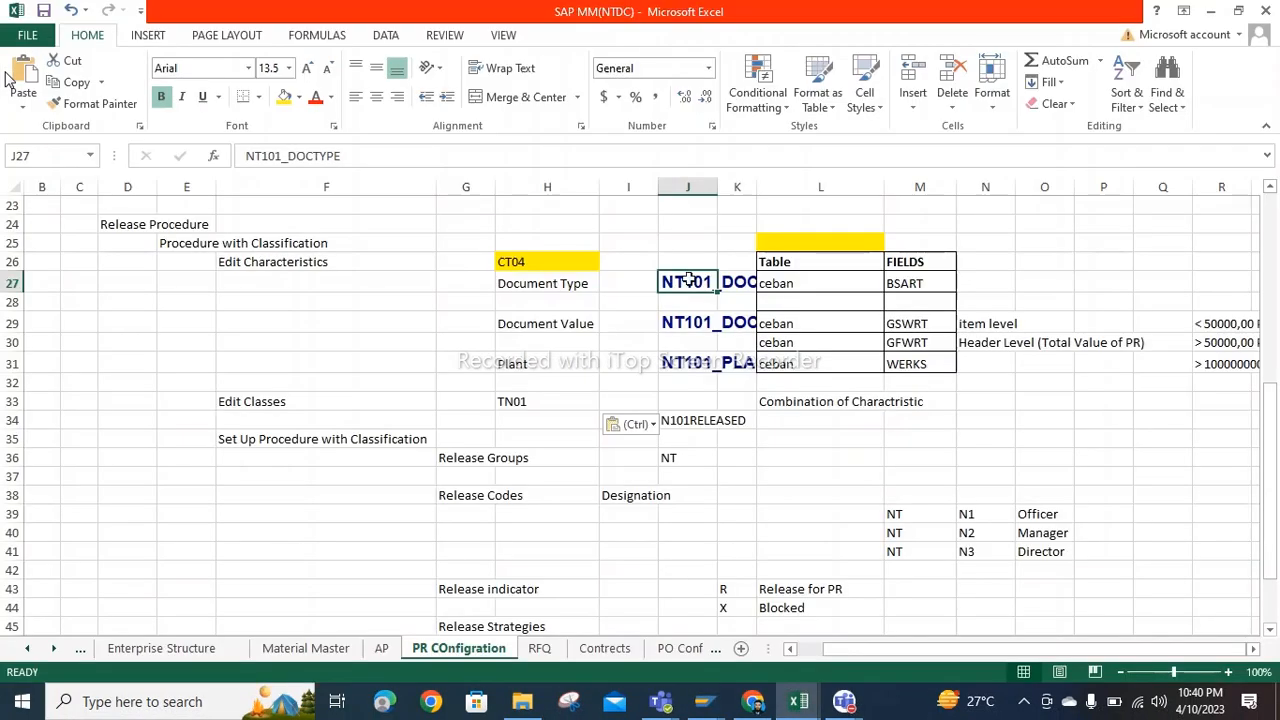
pyautogui.hotkey('ctrl', 'c')
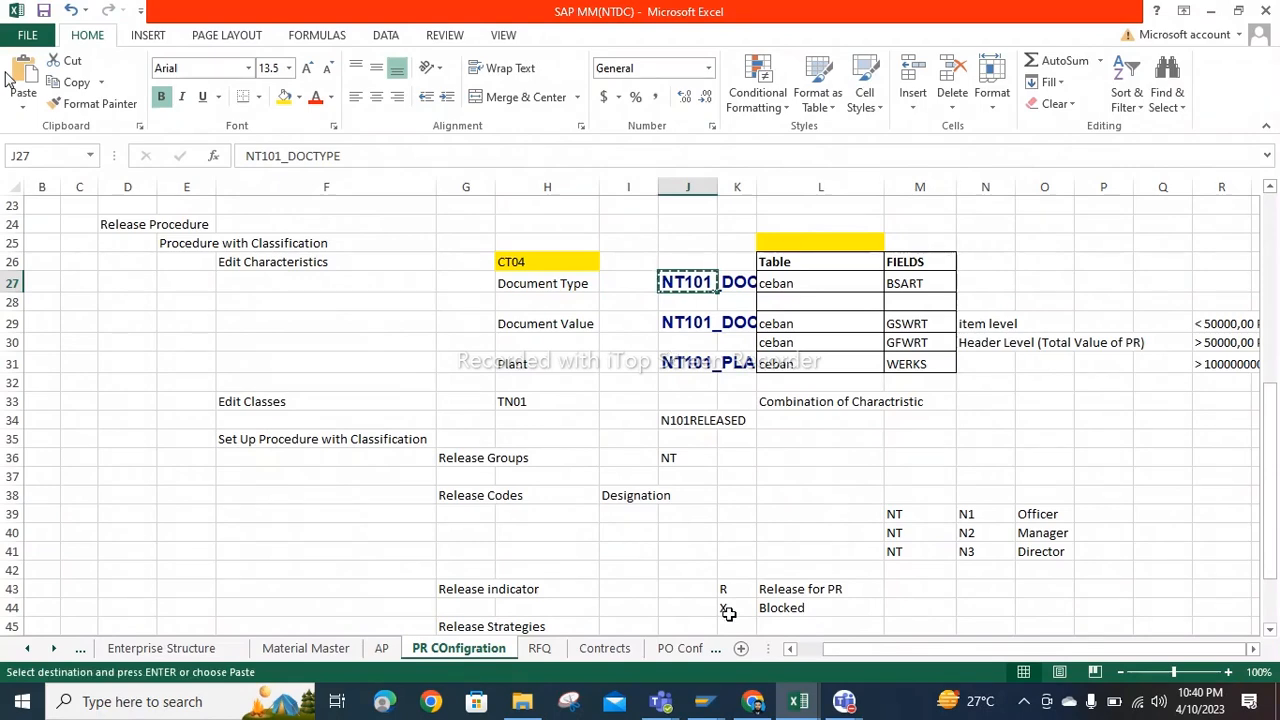
pyautogui.click(702, 701)
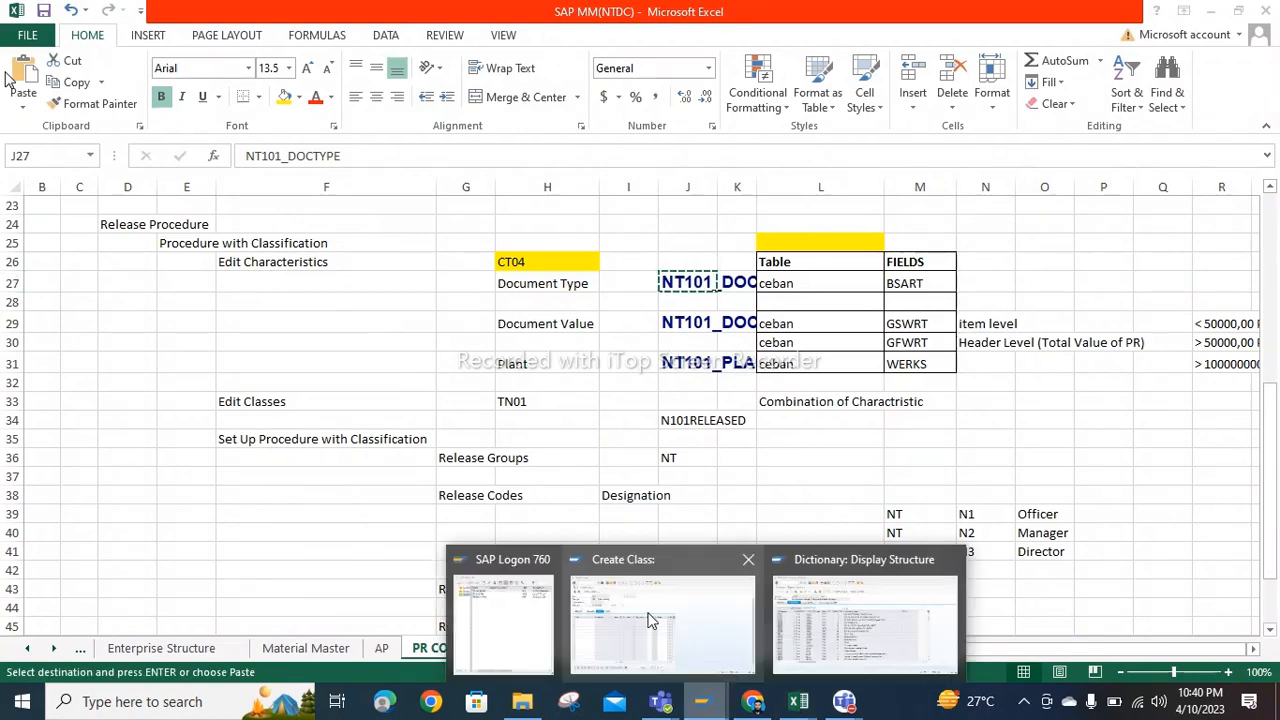
pyautogui.click(650, 620)
pyautogui.hotkey('ctrl', 'v')
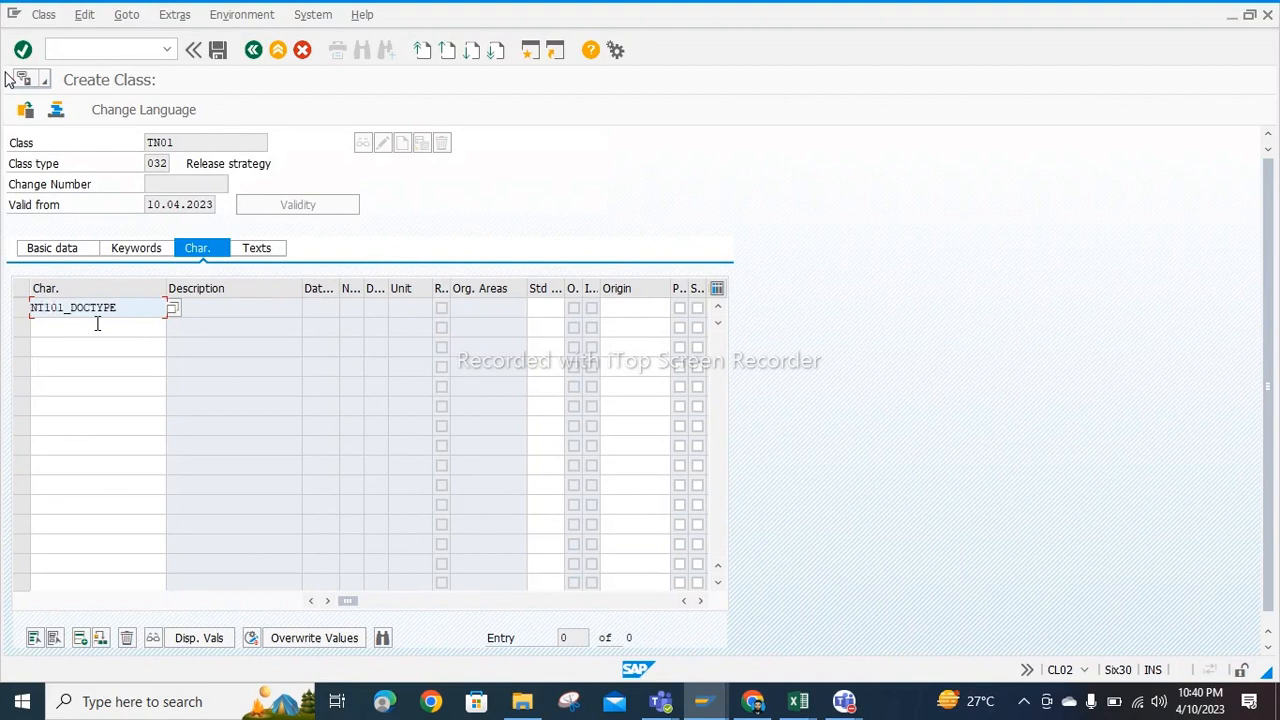
# Step: Copy NT101_DOCVALUE from cell J29 of the Excel workbook into the second row of the class's characteristics in SAP
pyautogui.click(700, 701)
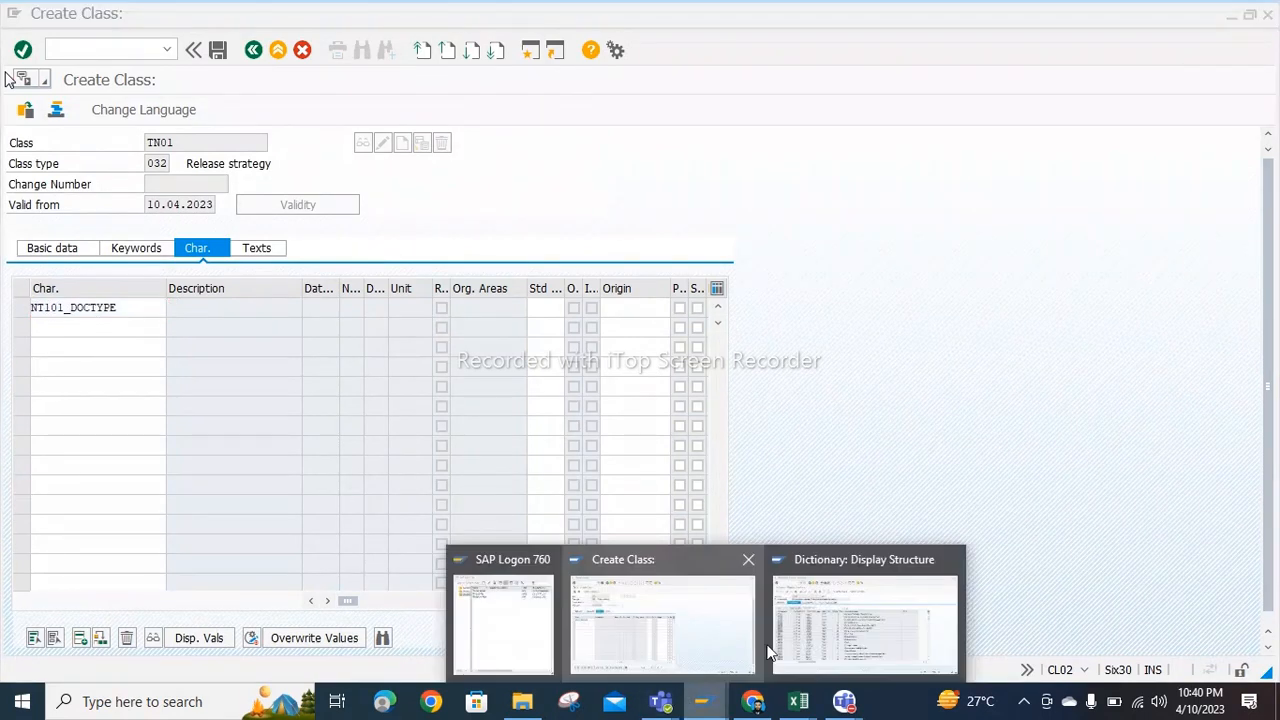
pyautogui.moveTo(797, 703)
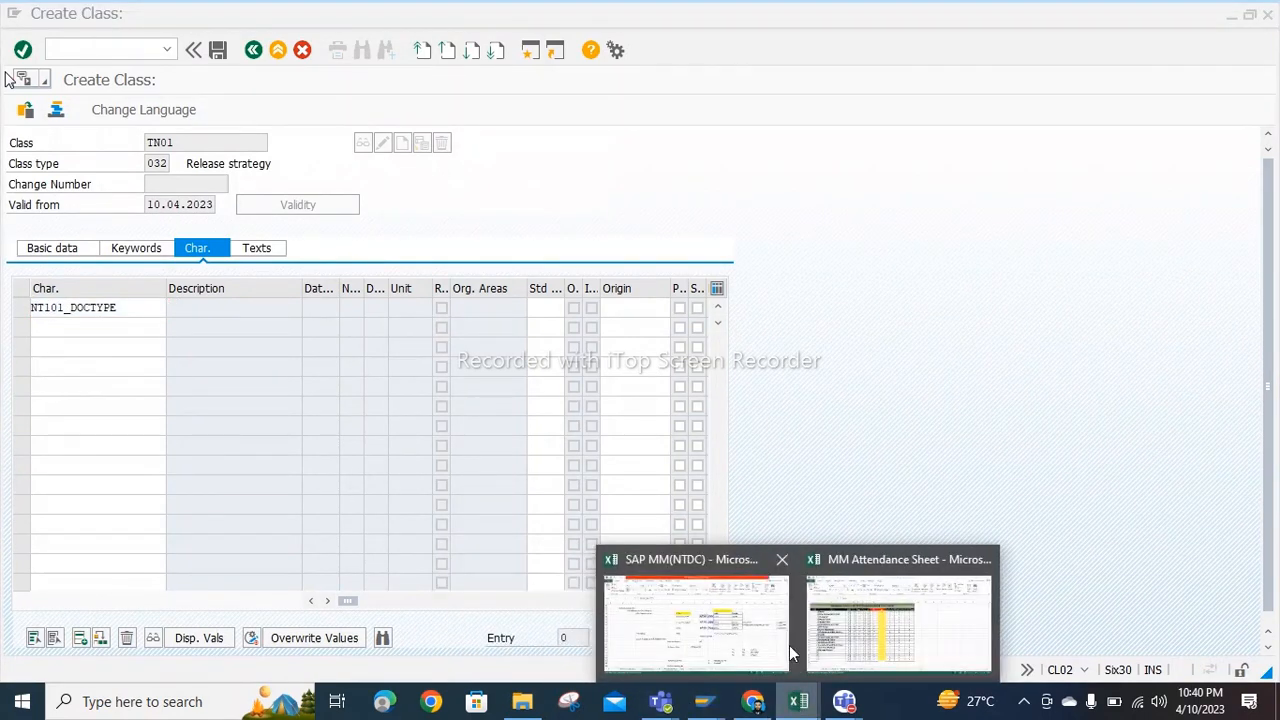
pyautogui.click(703, 640)
pyautogui.click(681, 323)
pyautogui.hotkey('ctrl', 'c')
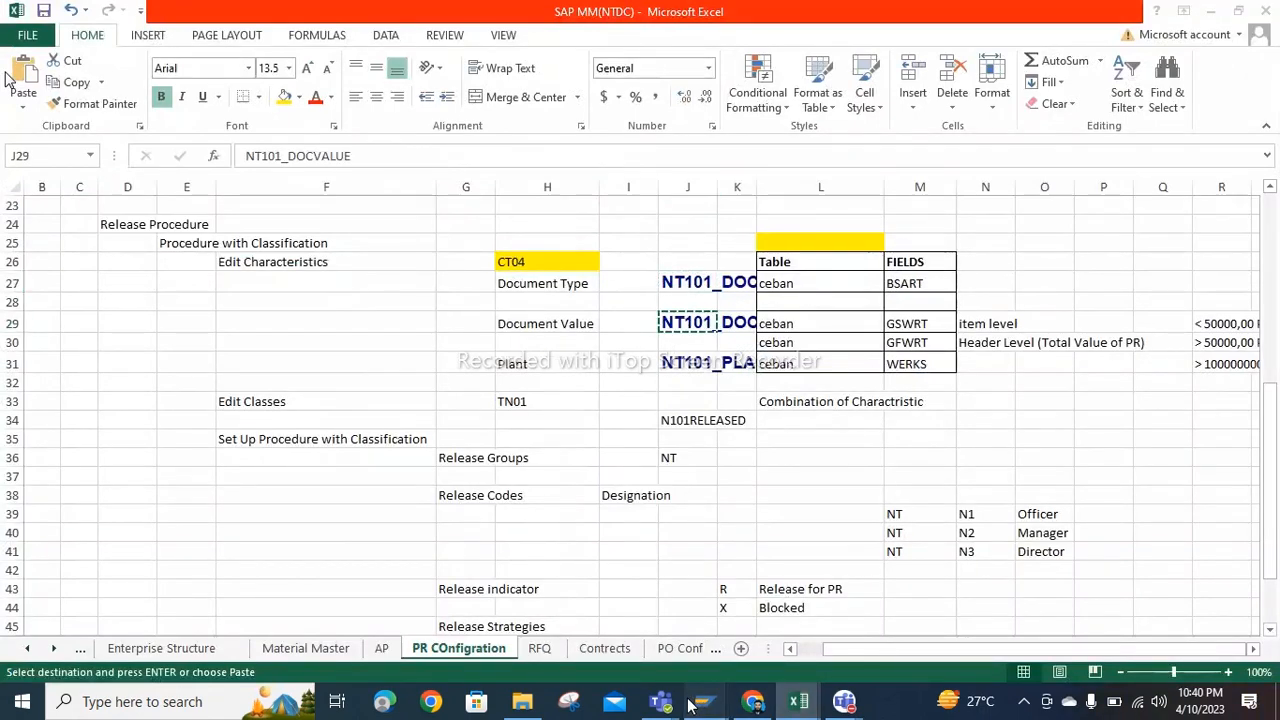
pyautogui.click(703, 701)
pyautogui.click(660, 620)
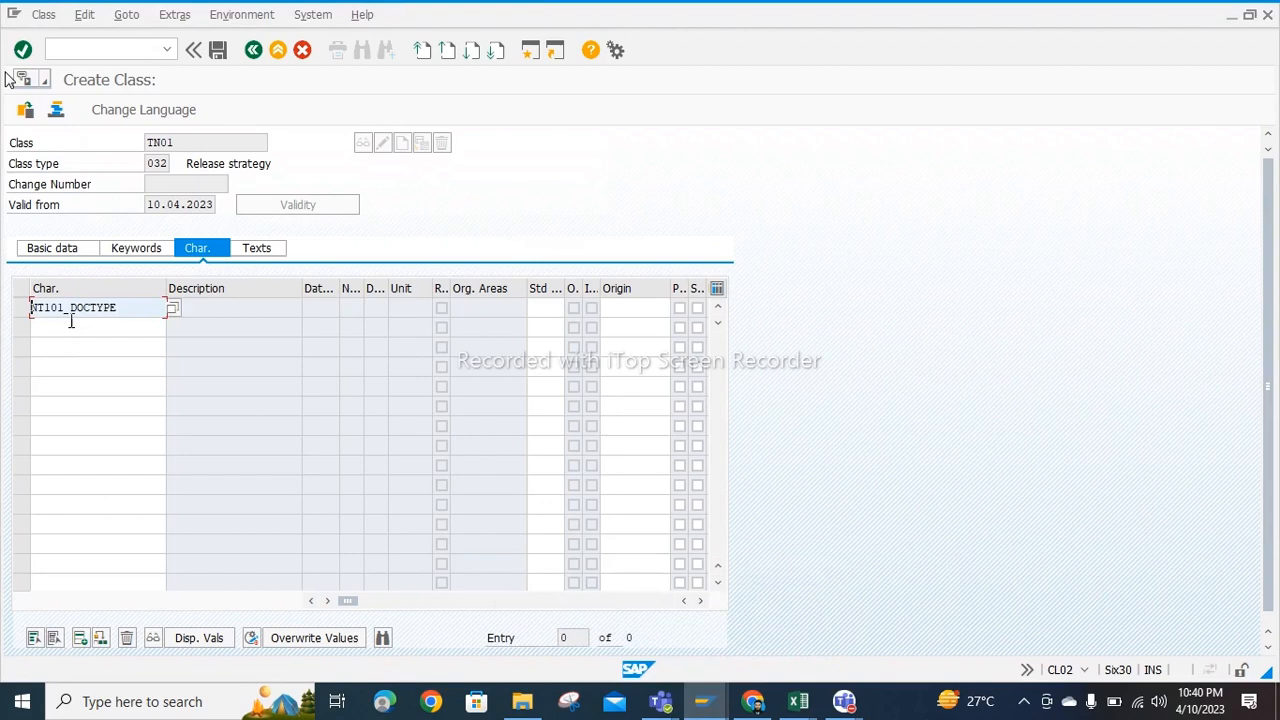
pyautogui.click(71, 327)
pyautogui.hotkey('ctrl', 'v')
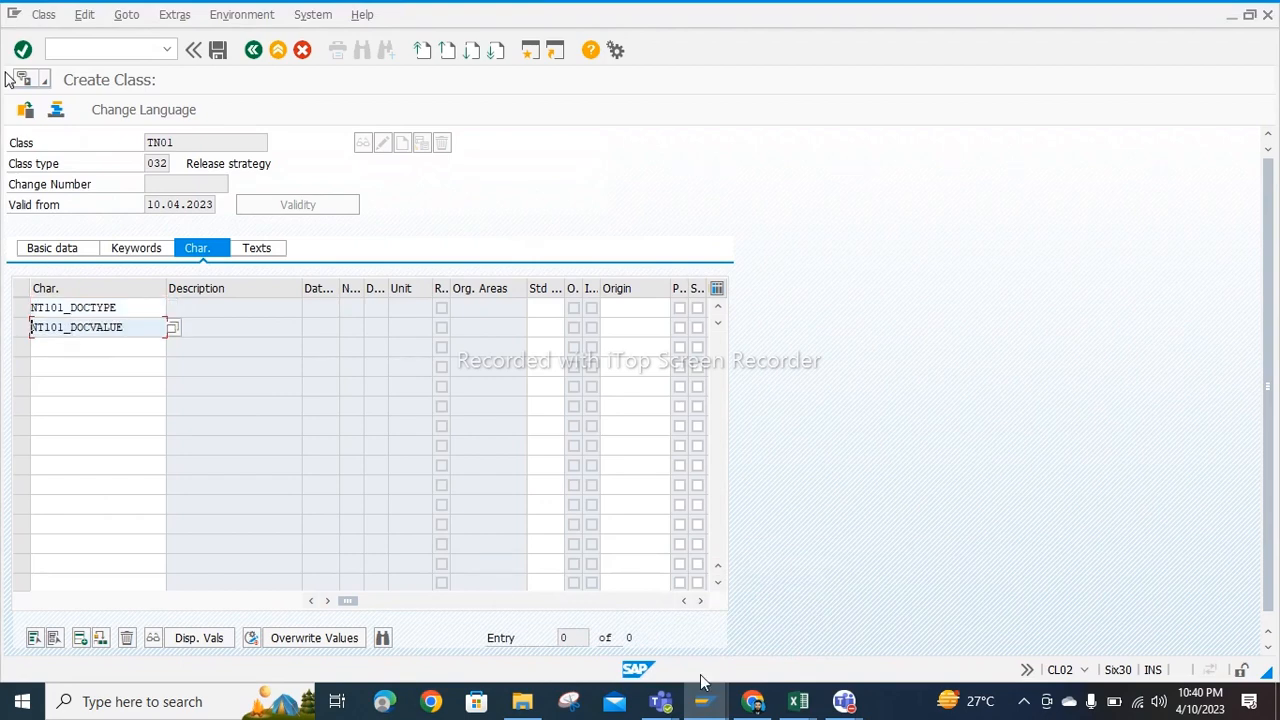
# Step: Copy NT101_PLANT from cell J31 of the Excel workbook into the third row of the class's characteristics in SAP
pyautogui.moveTo(798, 701)
pyautogui.click(700, 600)
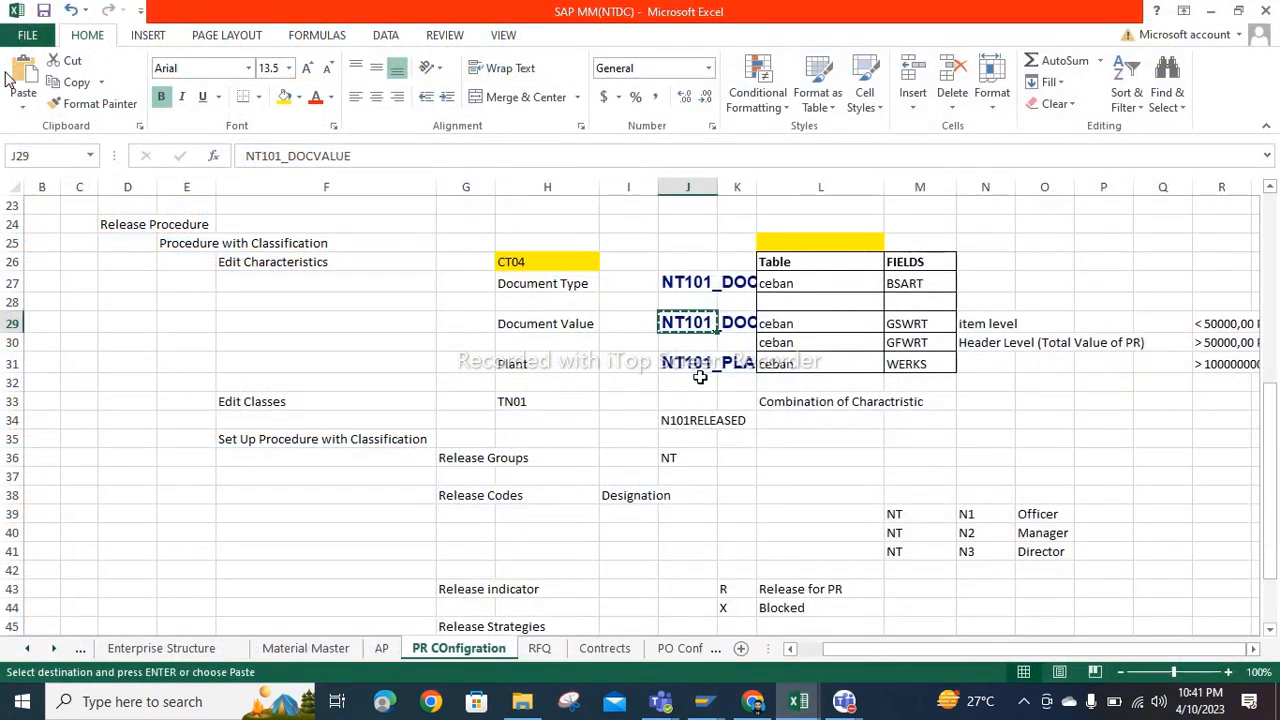
pyautogui.click(693, 366)
pyautogui.hotkey('ctrl', 'c')
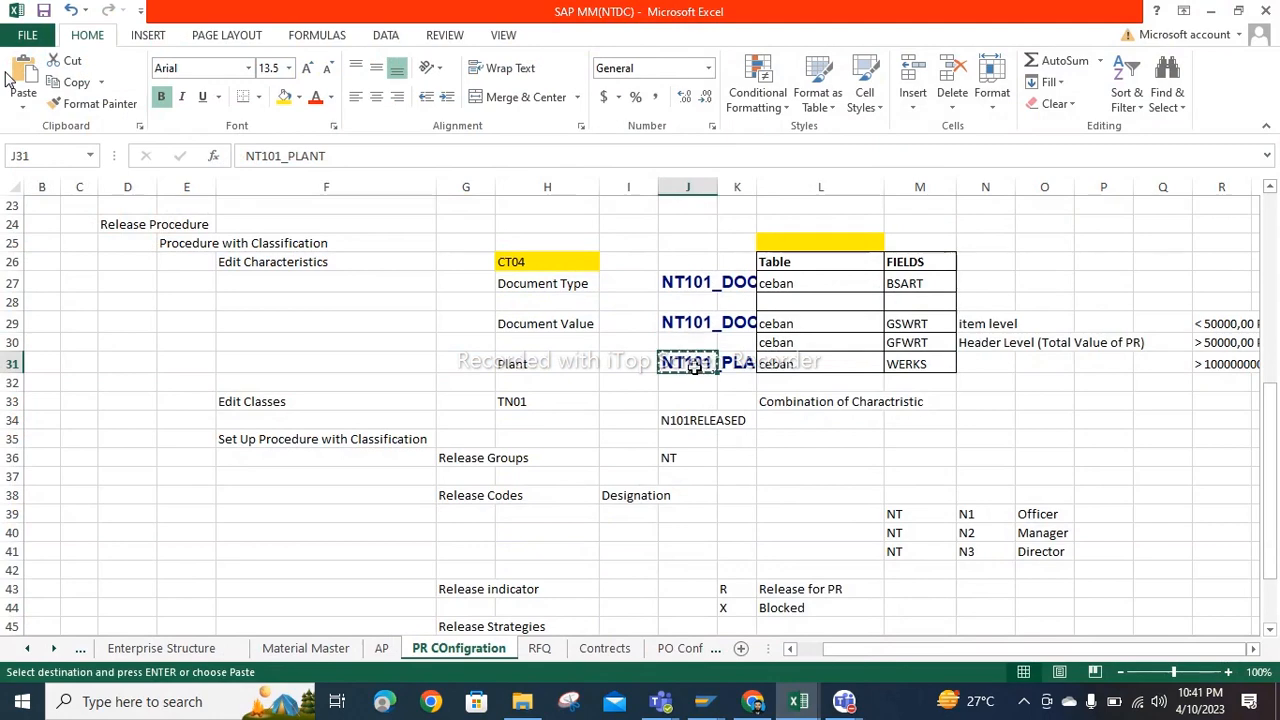
pyautogui.moveTo(700, 701)
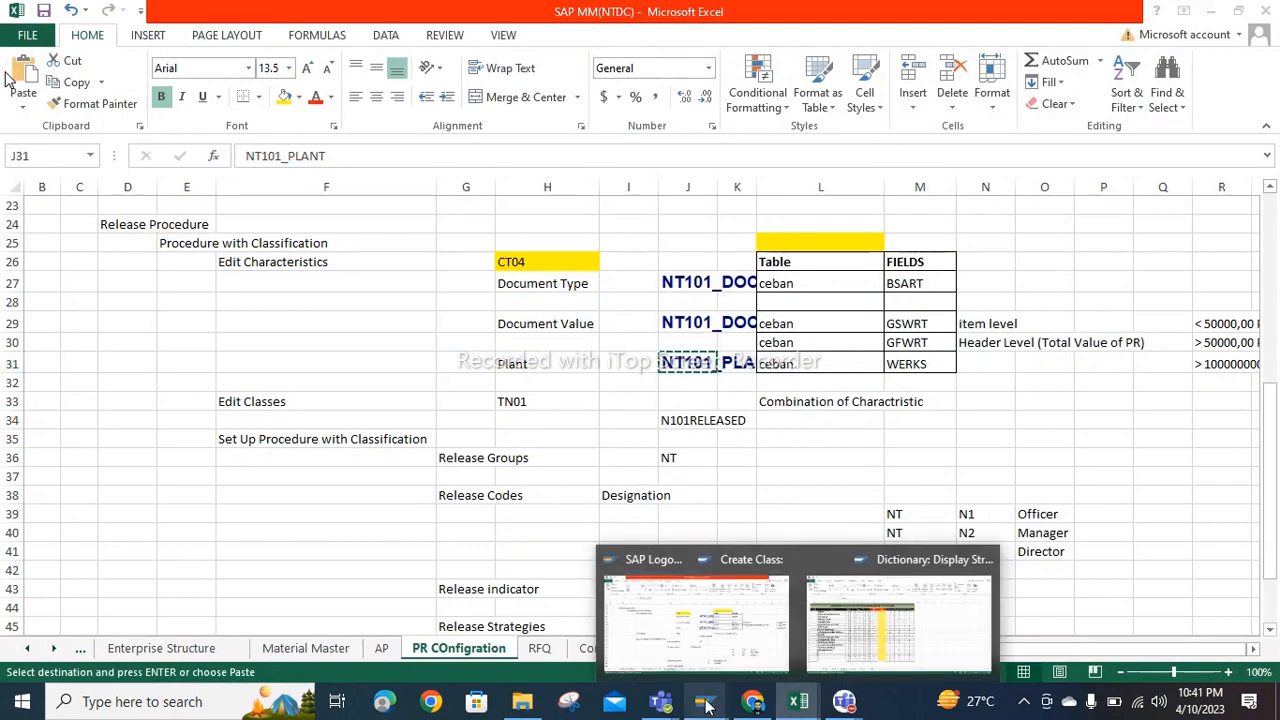
pyautogui.click(611, 608)
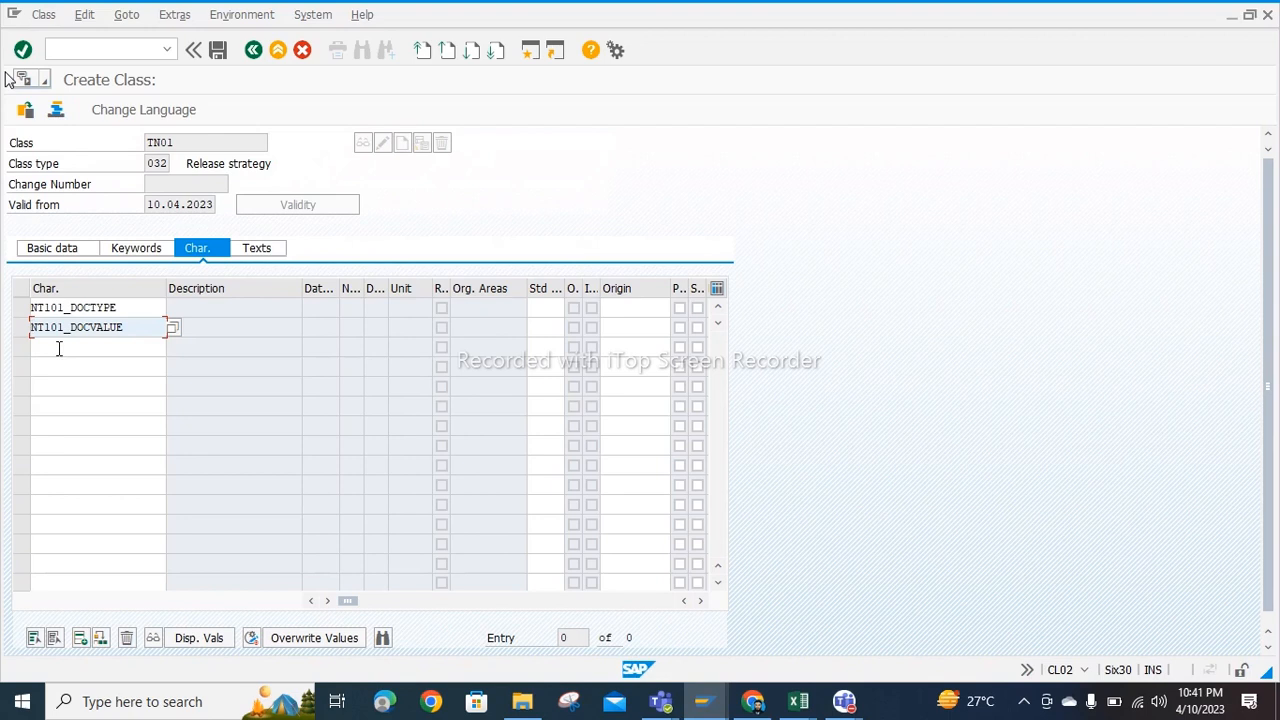
pyautogui.click(59, 348)
pyautogui.hotkey('ctrl', 'v')
# Step: Confirm the three assigned characteristics and save class TN01
pyautogui.press('Return')
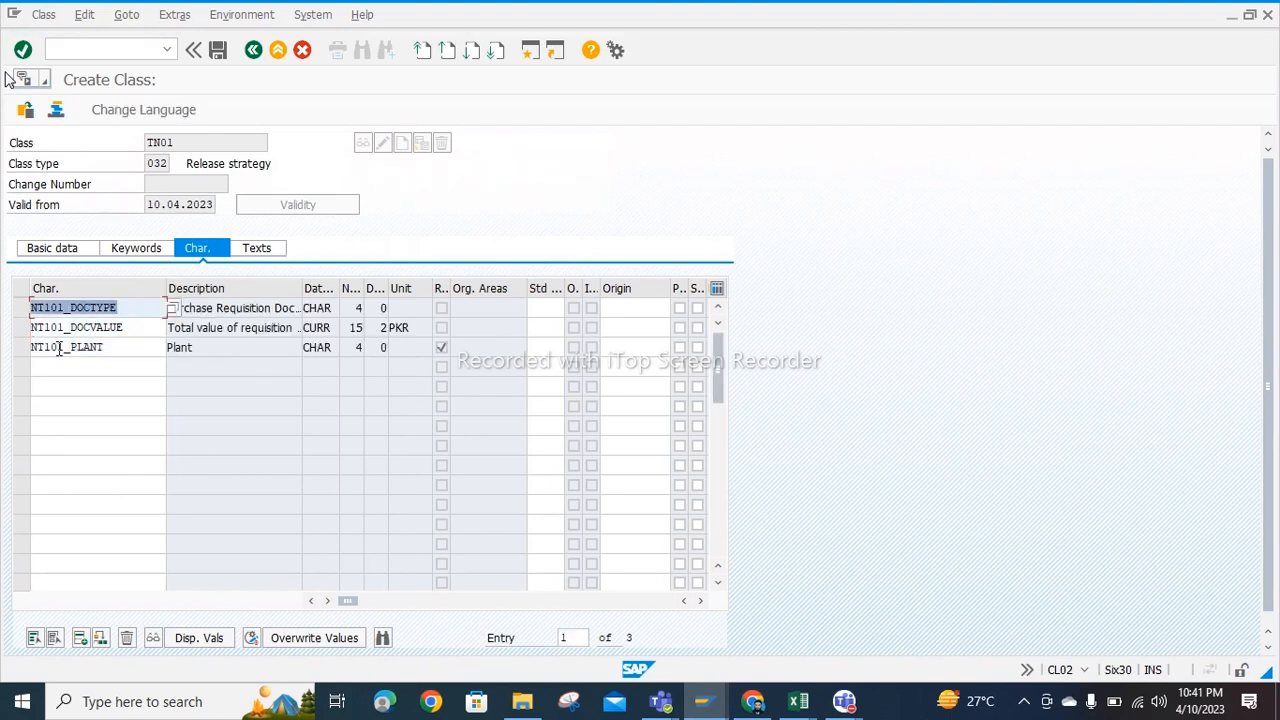
pyautogui.click(230, 362)
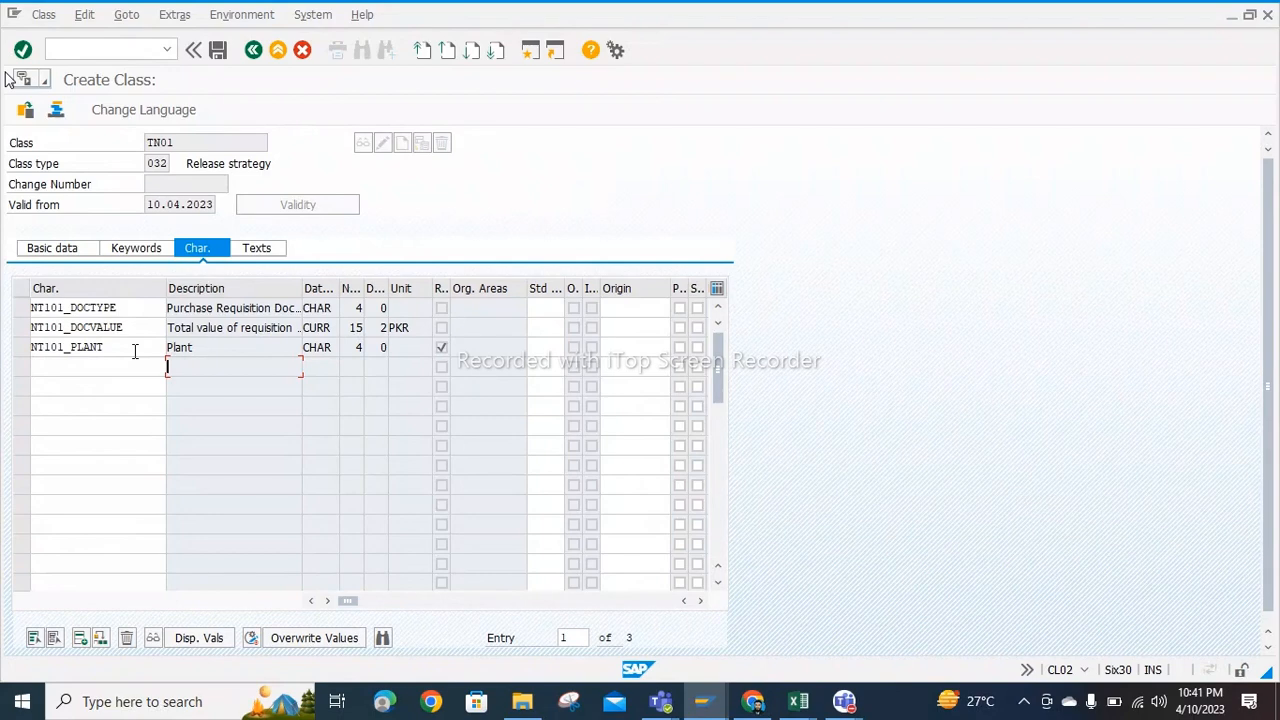
pyautogui.click(217, 52)
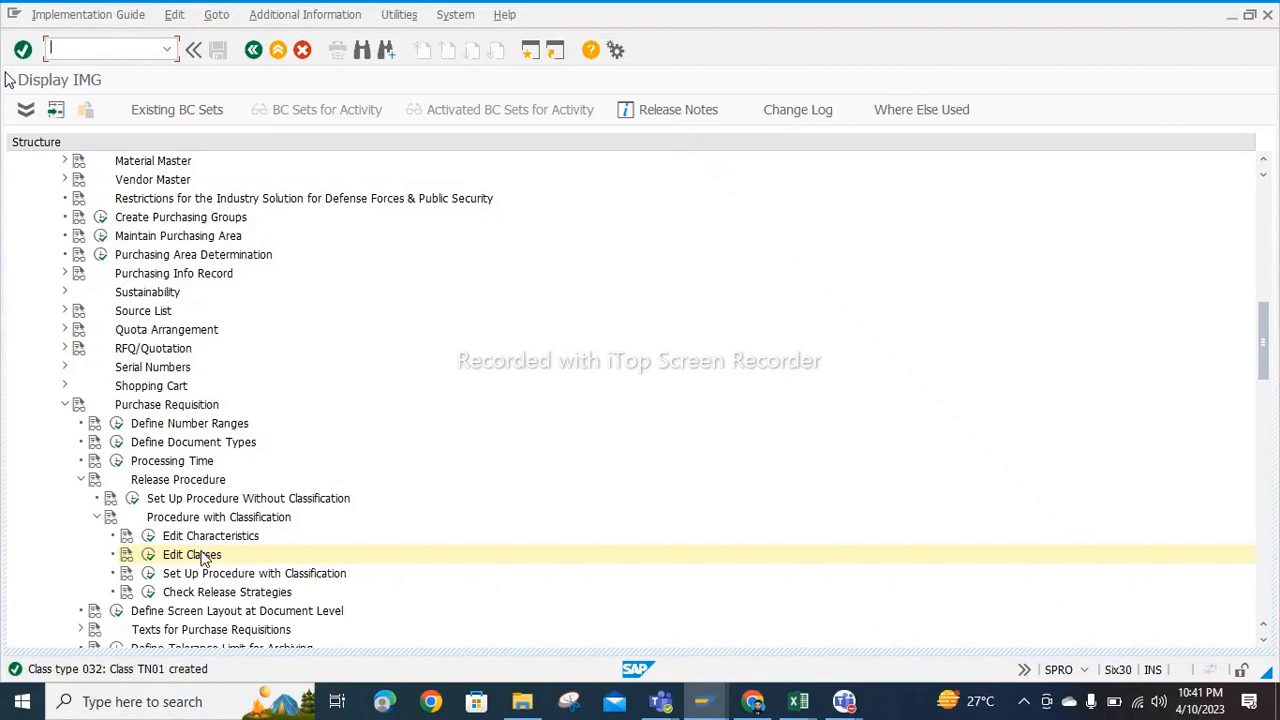
# Step: Open the Release Groups activity under Set Up Procedure with Classification and delete the existing release group PT
pyautogui.click(149, 575)
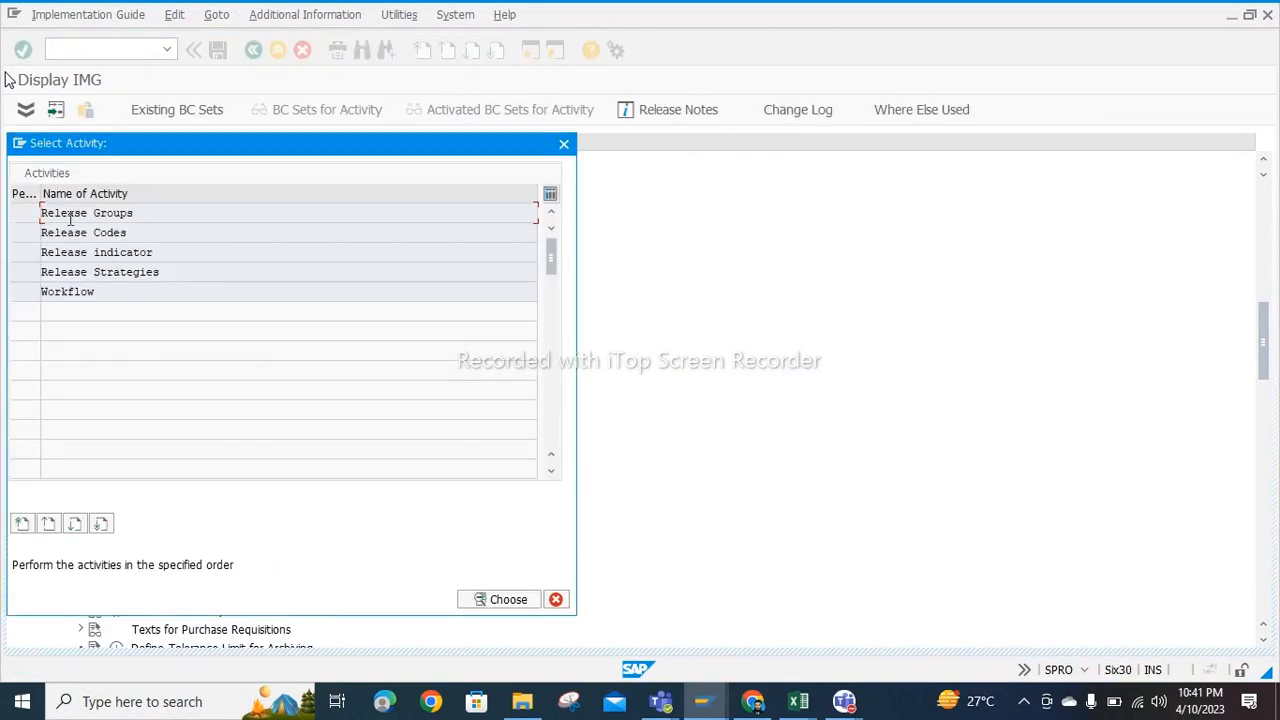
pyautogui.doubleClick(81, 217)
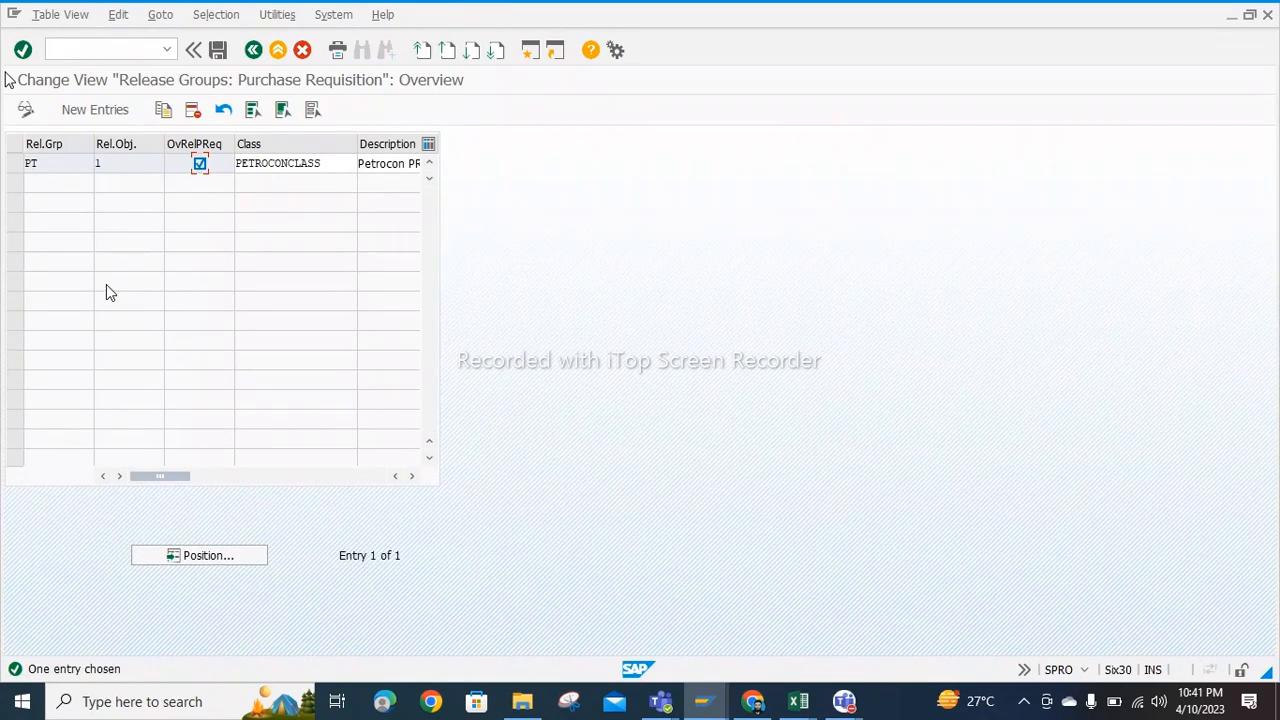
pyautogui.click(12, 170)
pyautogui.click(193, 110)
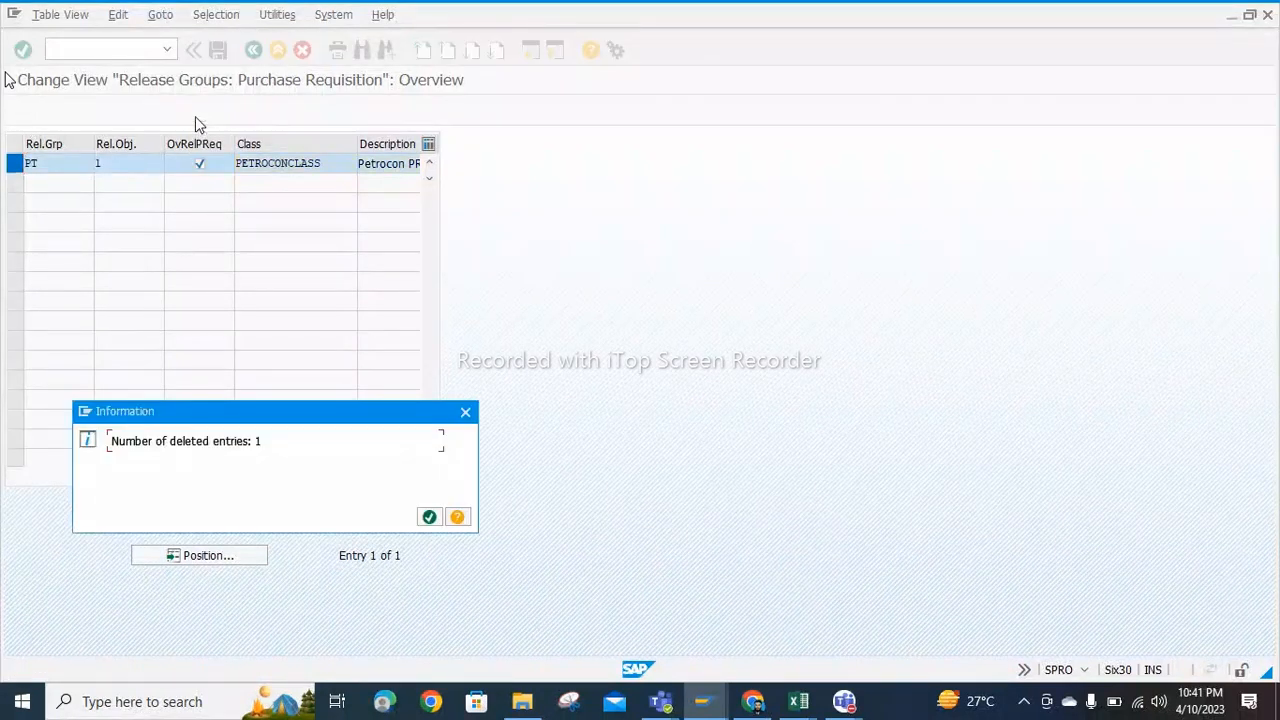
pyautogui.click(429, 517)
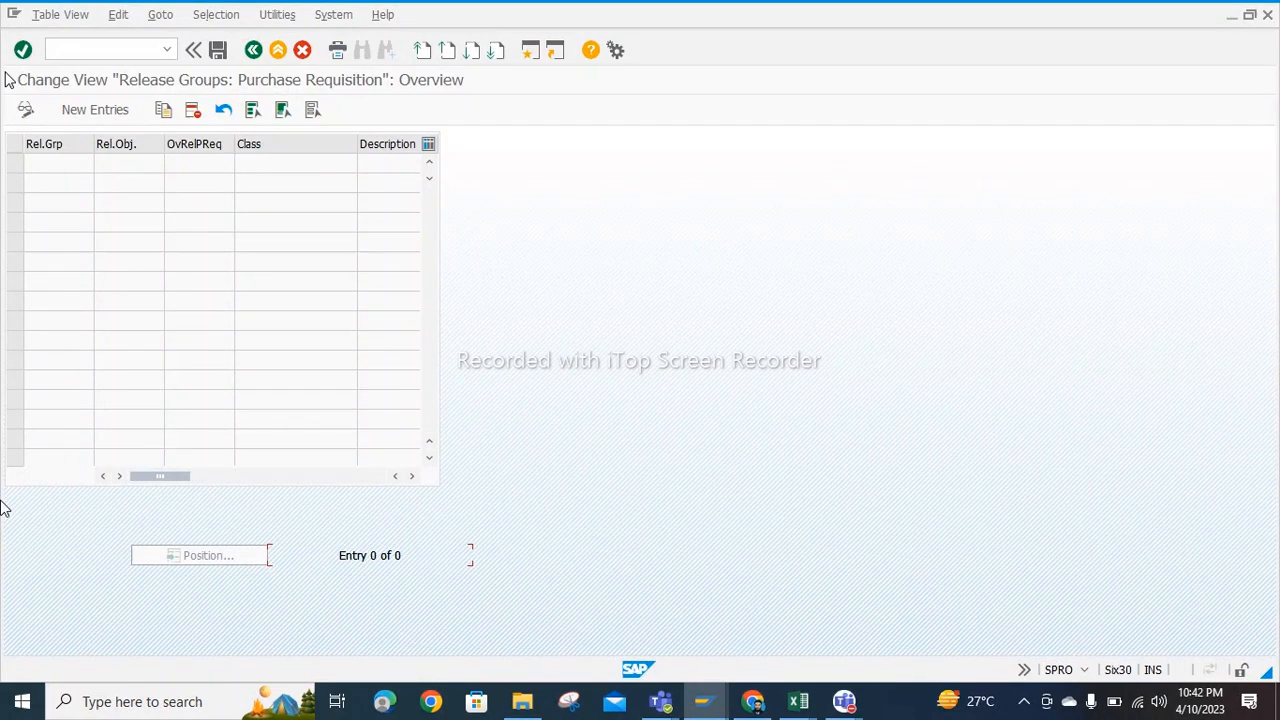
# Step: Start a new release group entry and set its release group to TN
pyautogui.click(95, 109)
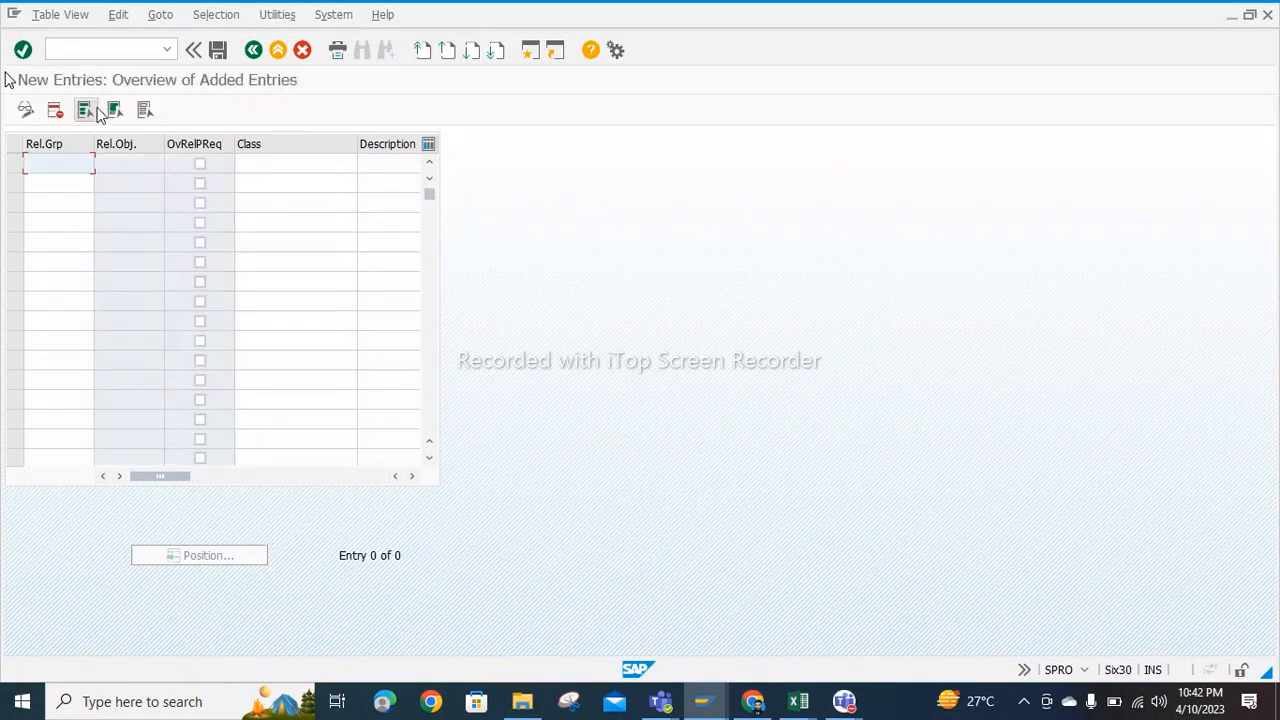
pyautogui.click(79, 170)
pyautogui.write('IN')
# Step: Copy TN01 from cell H33 of the SAP MM(NTDC) Excel workbook into the class of the TN release group in SAP
pyautogui.click(297, 169)
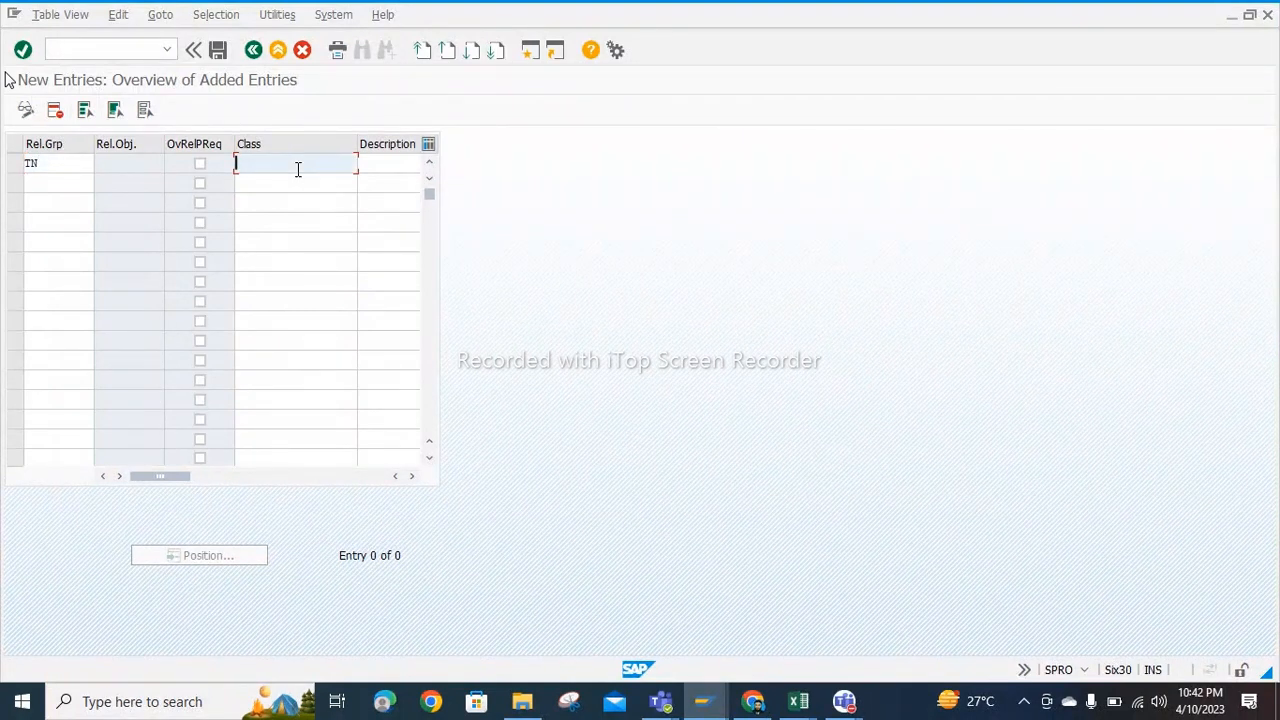
pyautogui.click(800, 703)
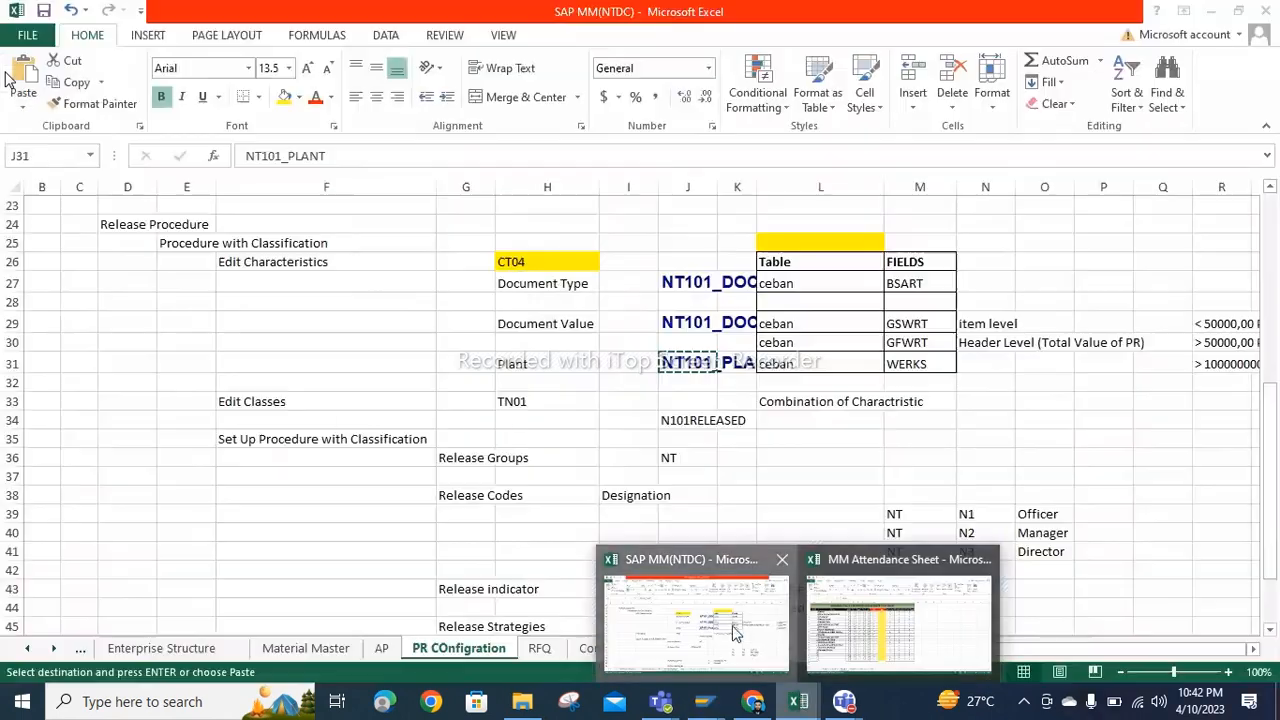
pyautogui.click(725, 630)
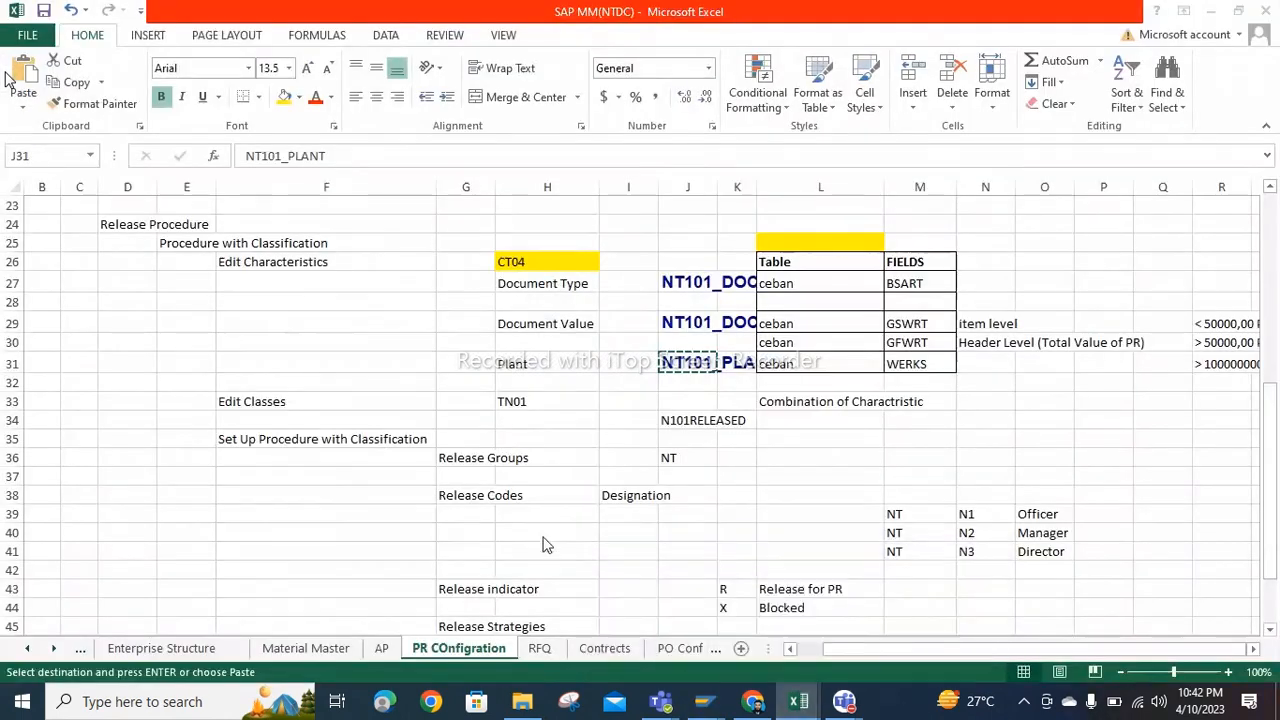
pyautogui.click(517, 401)
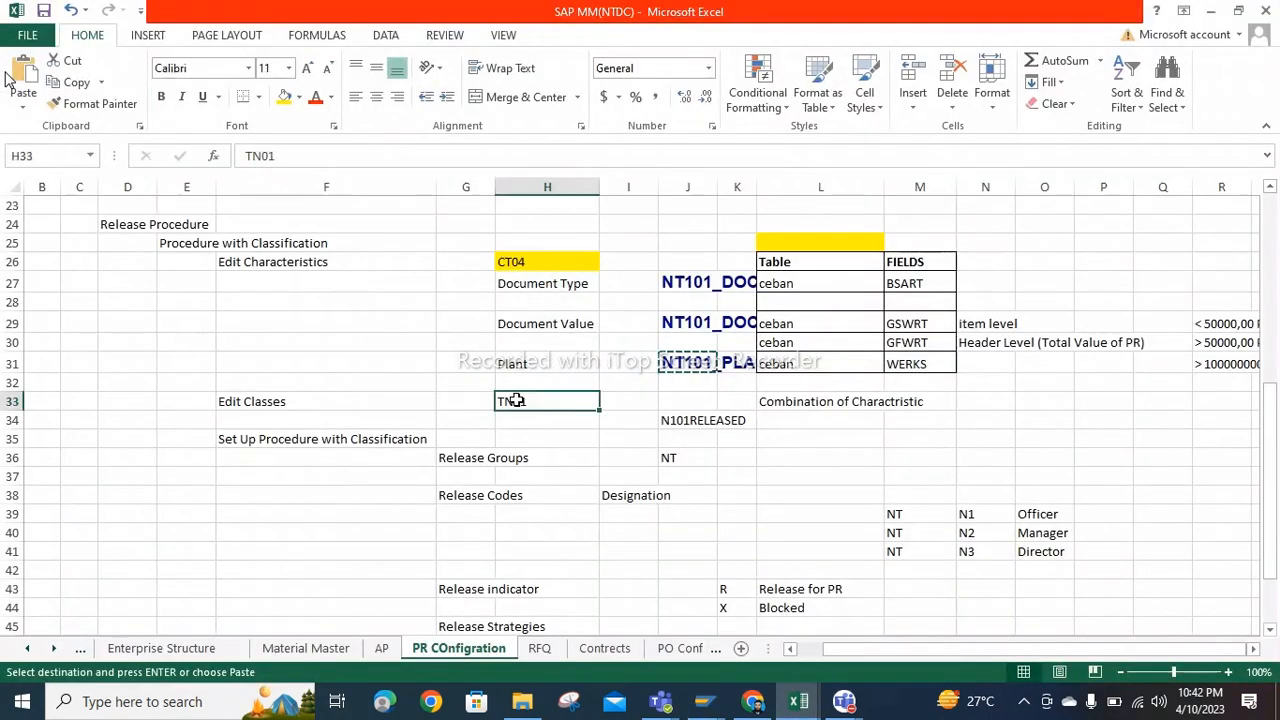
pyautogui.hotkey('ctrl', 'c')
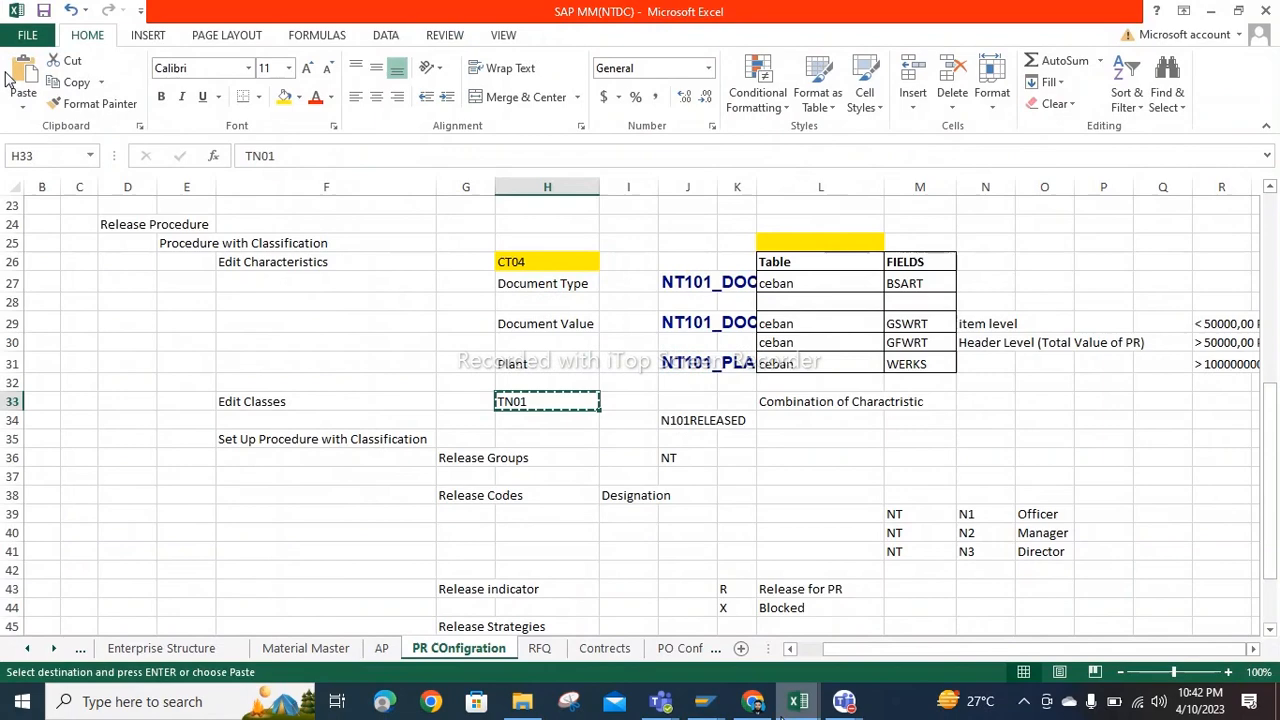
pyautogui.moveTo(707, 703)
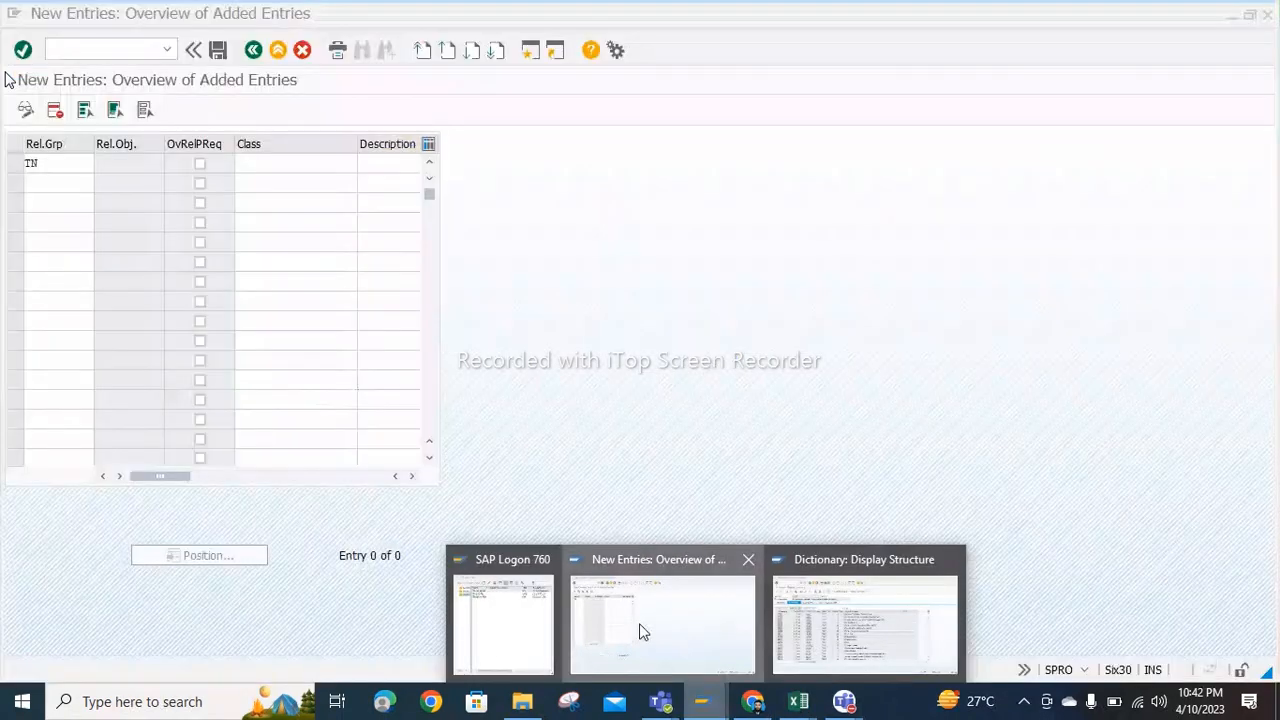
pyautogui.click(600, 615)
pyautogui.hotkey('ctrl', 'v')
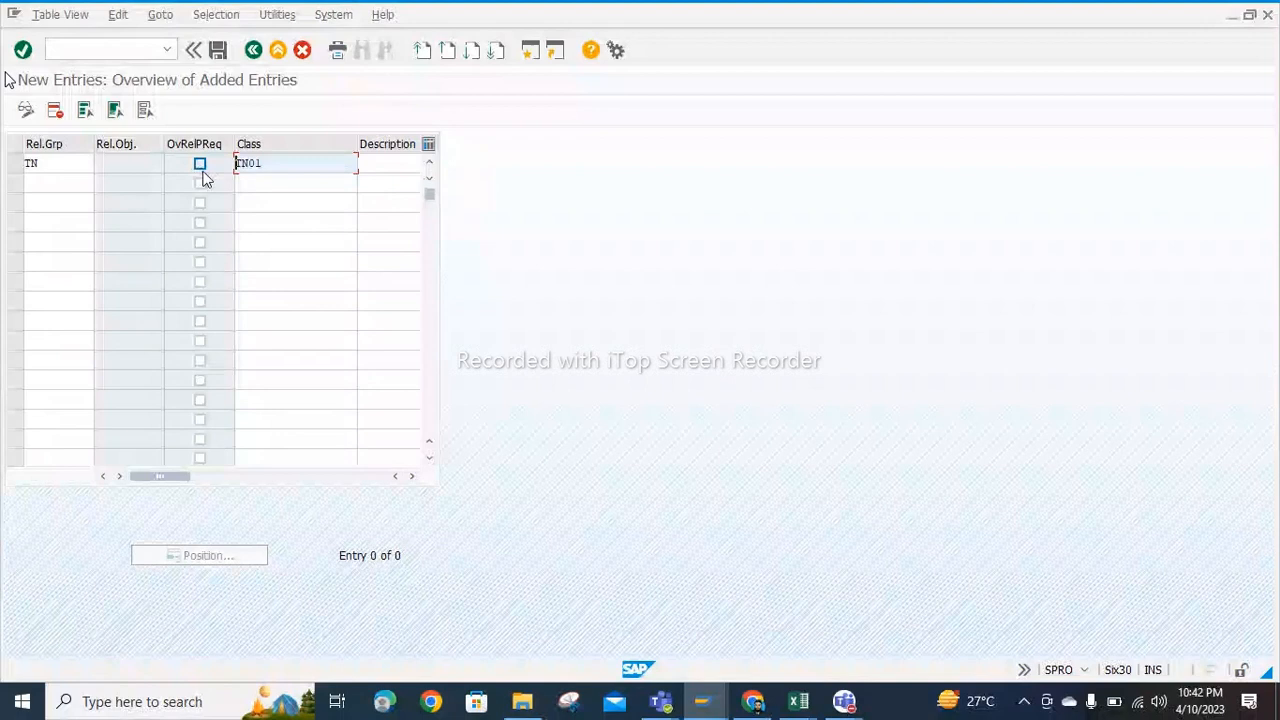
# Step: Enable overall release of purchase requisitions for group TN and save the entry with the proposed customizing request
pyautogui.click(200, 165)
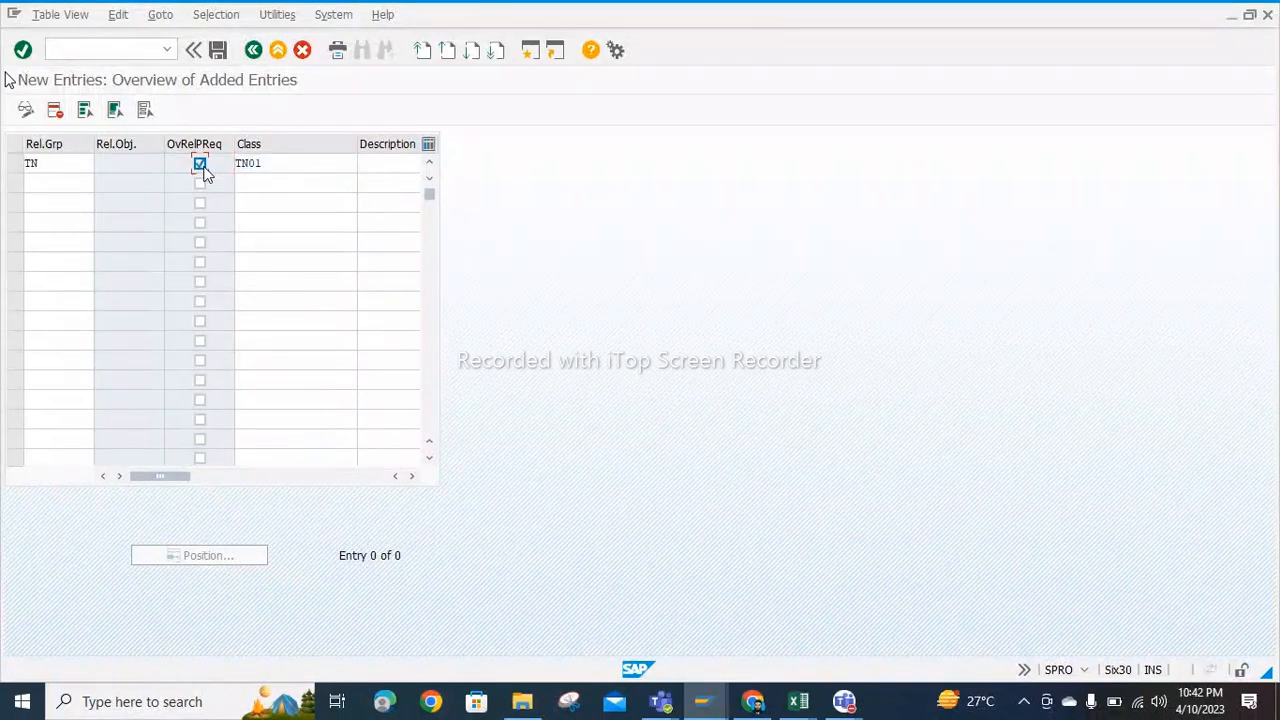
pyautogui.press('Return')
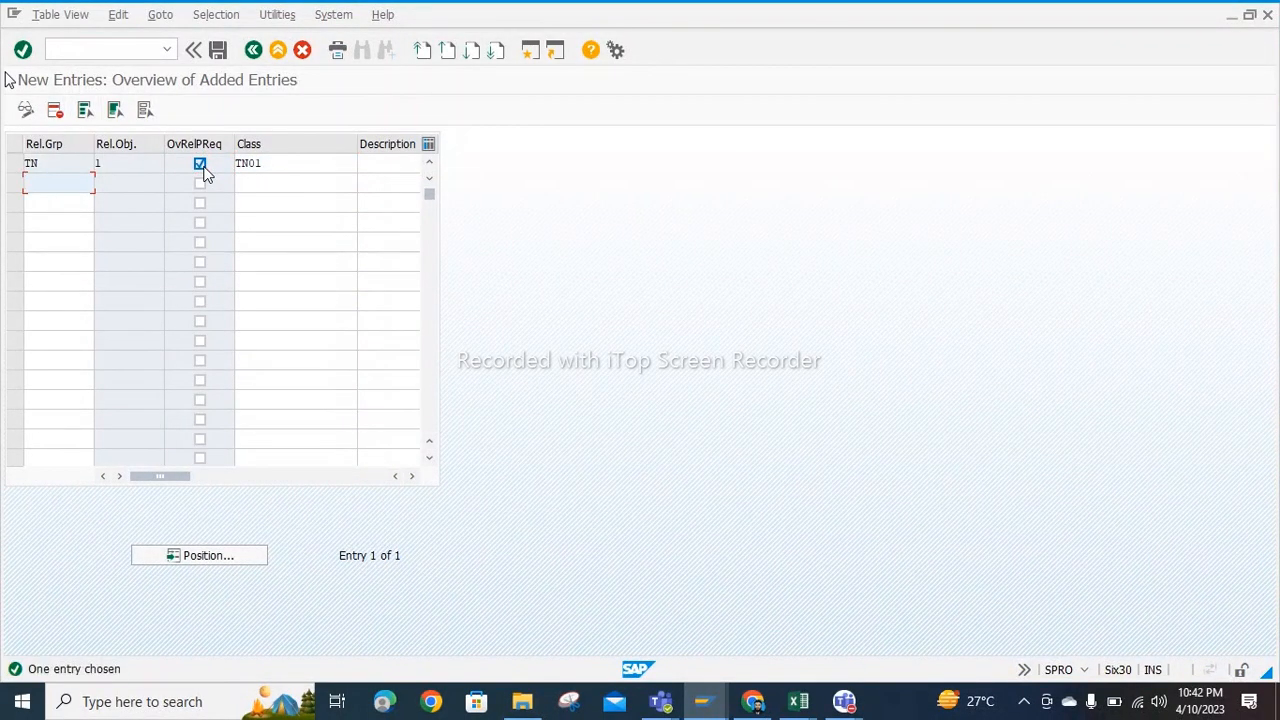
pyautogui.click(218, 50)
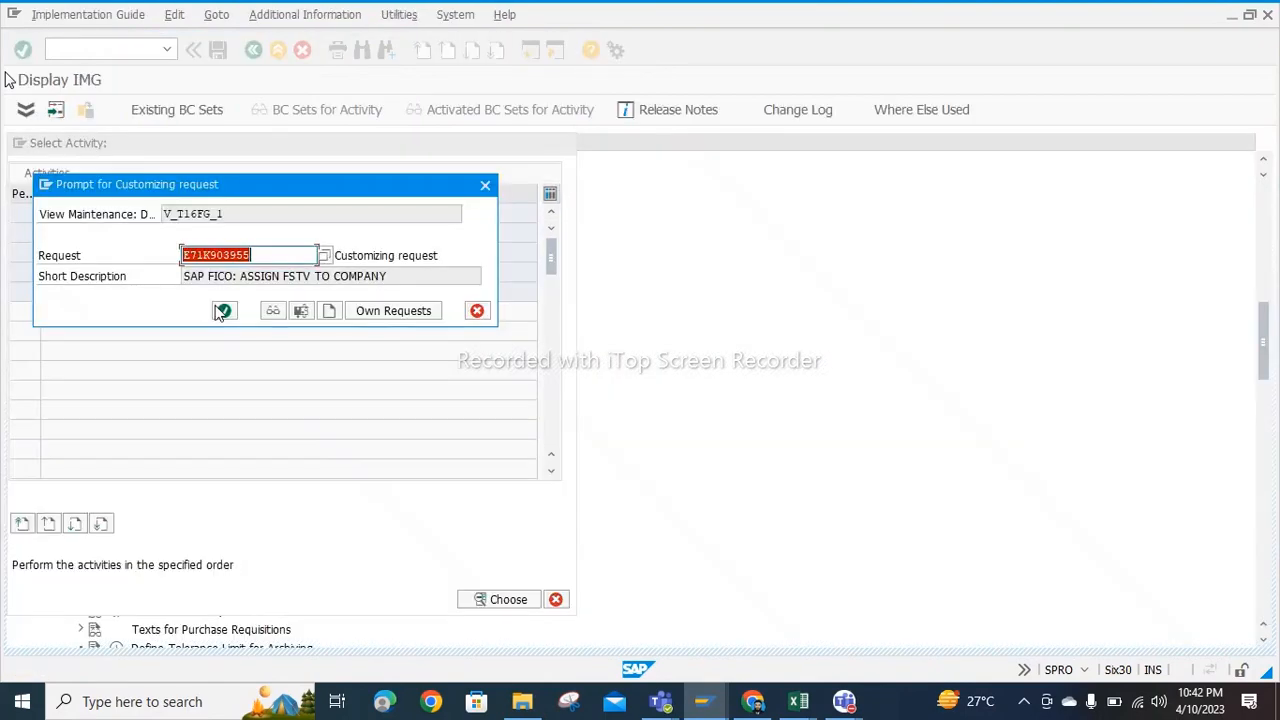
pyautogui.click(224, 311)
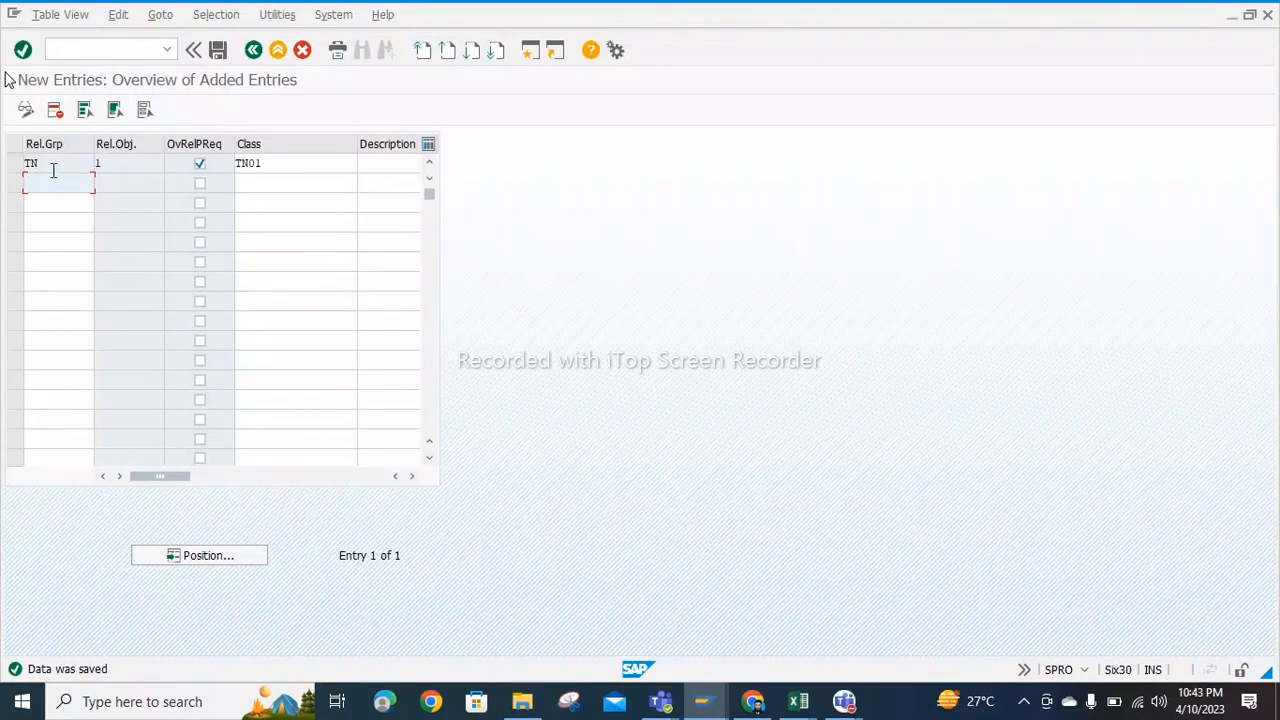
# Step: Copy the release group TN from SAP into cell J36 of the Excel workbook, beside Release Groups
pyautogui.moveTo(54, 170); pyautogui.dragTo(11, 170)
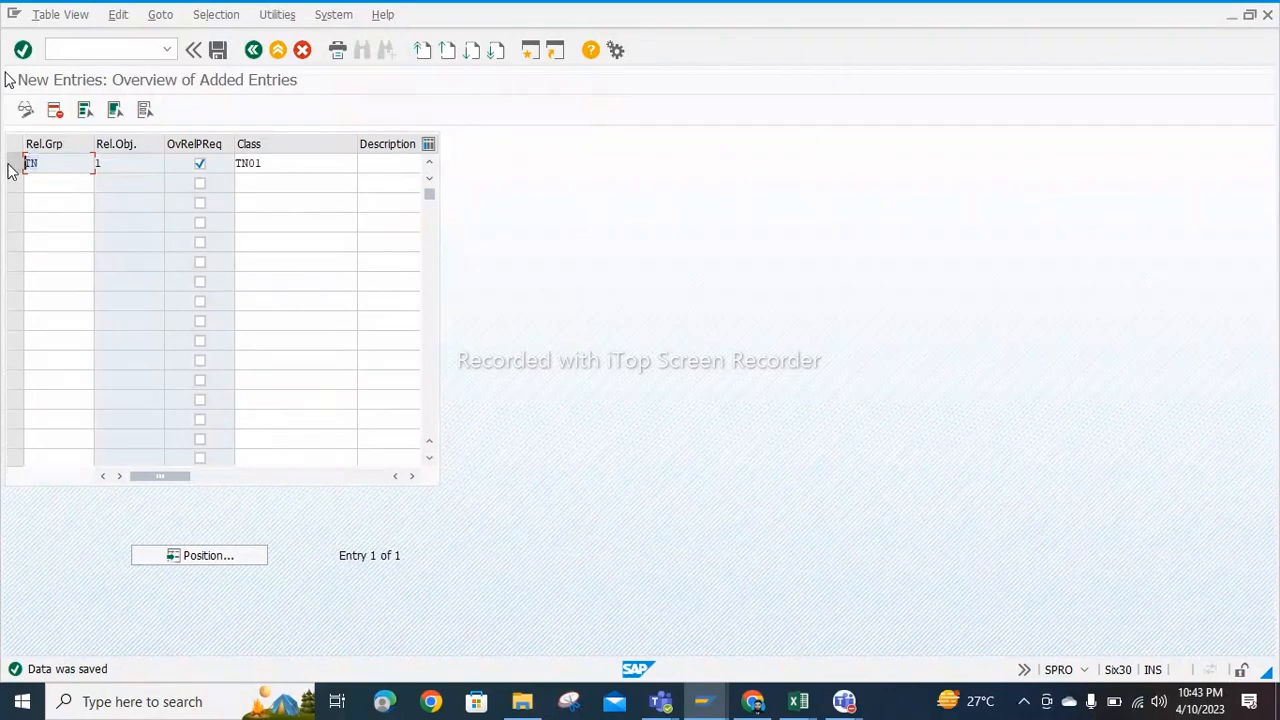
pyautogui.click(805, 706)
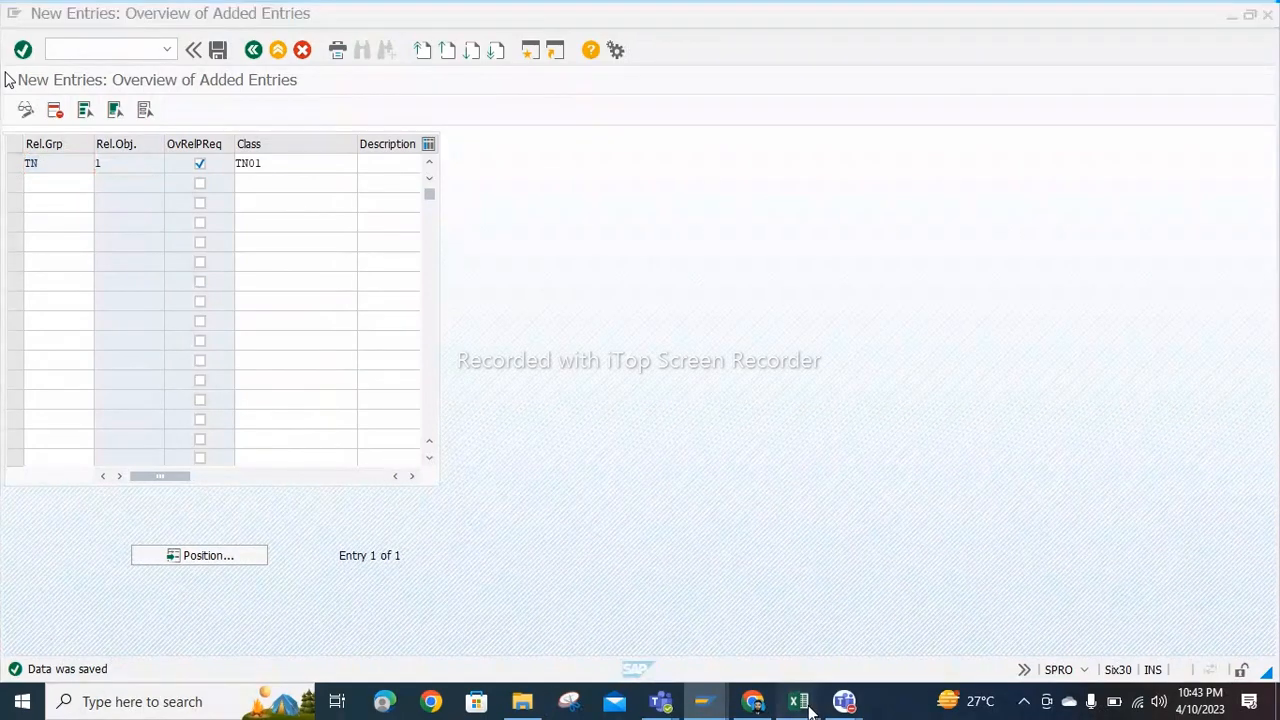
pyautogui.click(728, 594)
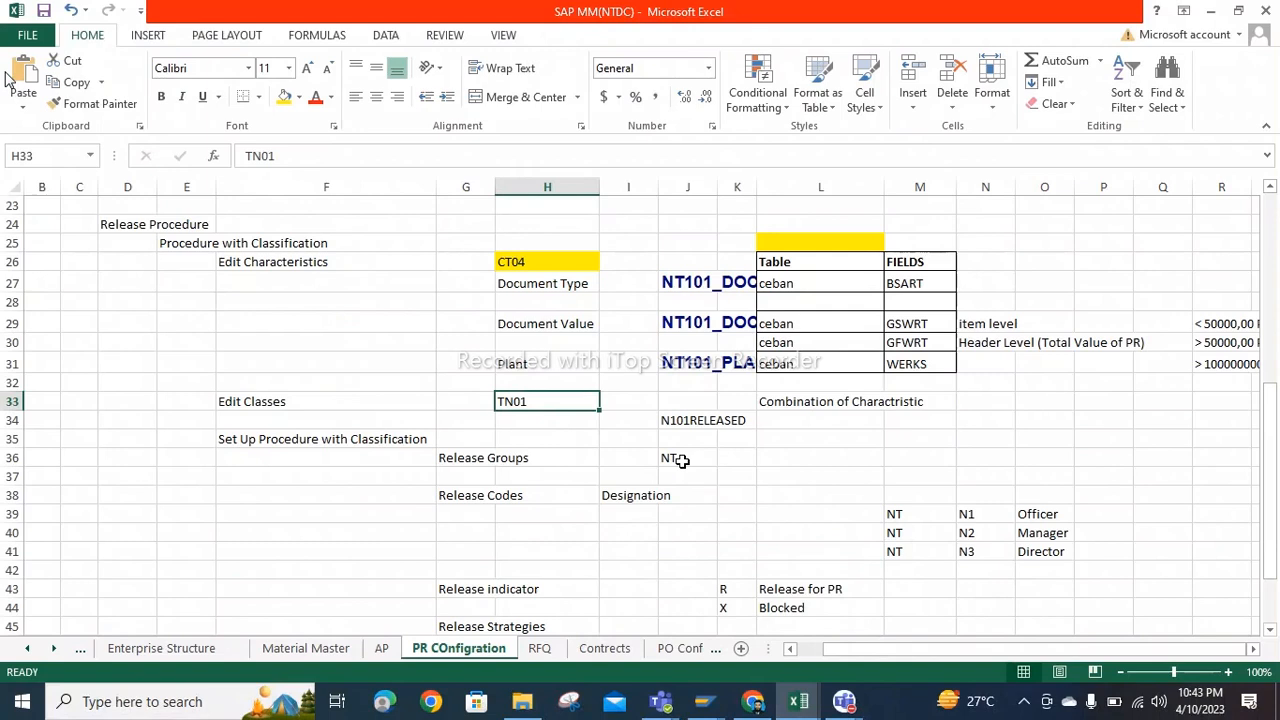
pyautogui.click(680, 457)
pyautogui.hotkey('ctrl', 'v')
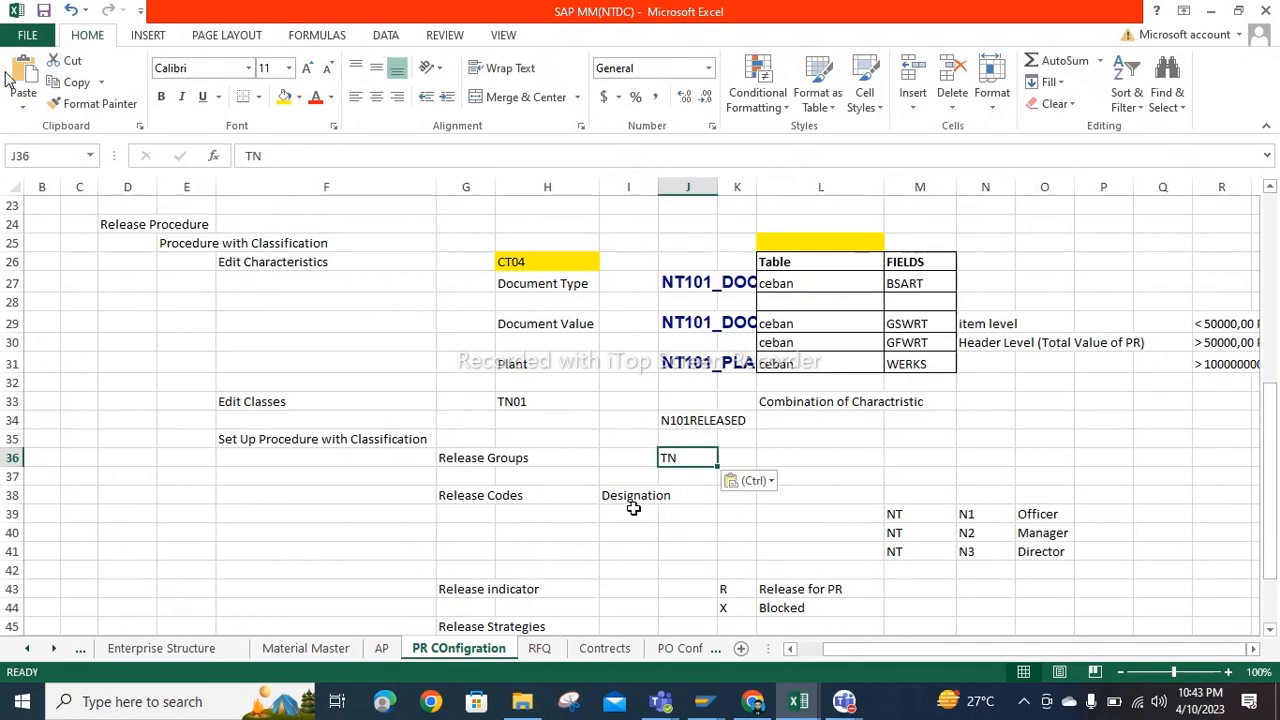
# Step: Switch back to SAP, leave the release groups and open the Release Codes activity
pyautogui.click(701, 701)
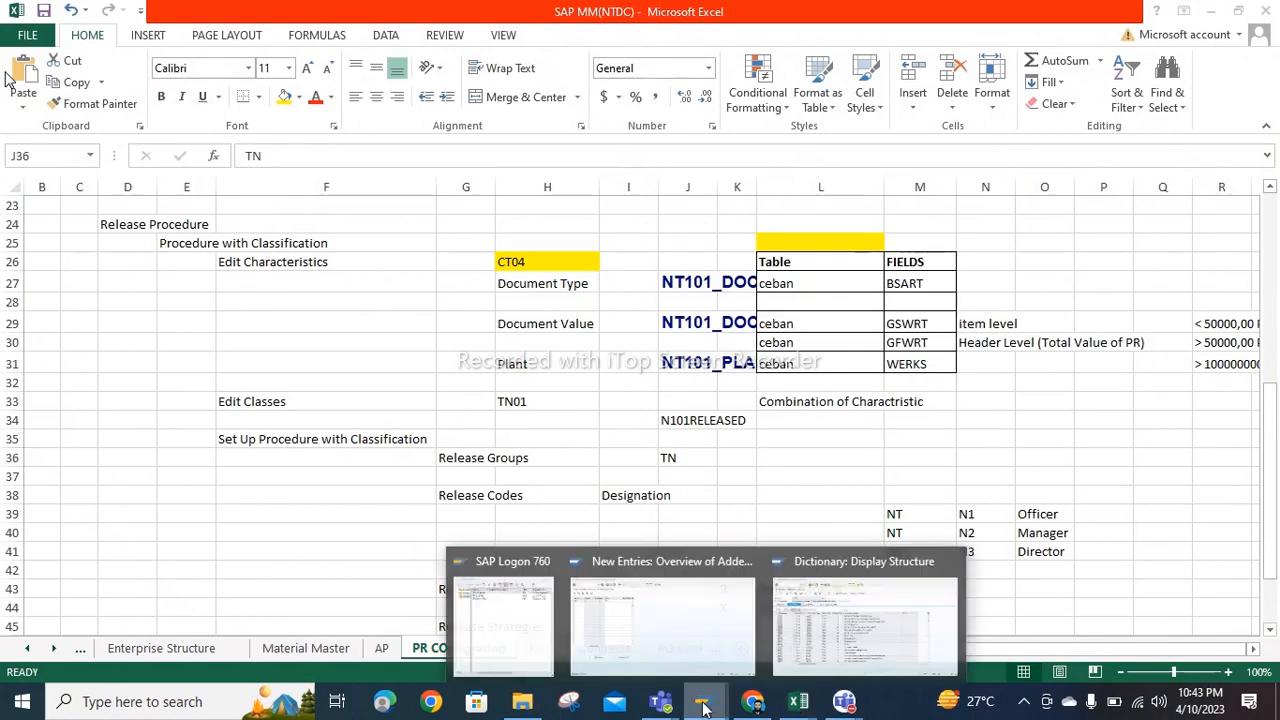
pyautogui.click(659, 644)
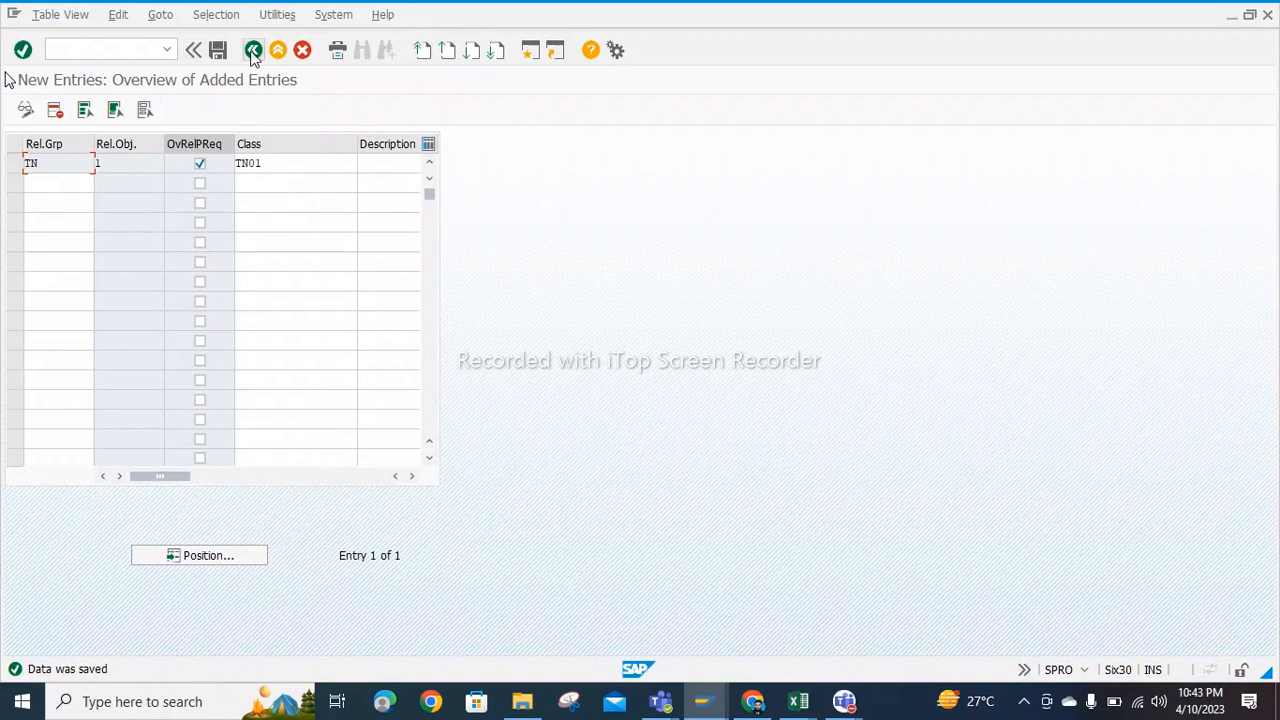
pyautogui.click(253, 51)
pyautogui.click(253, 51)
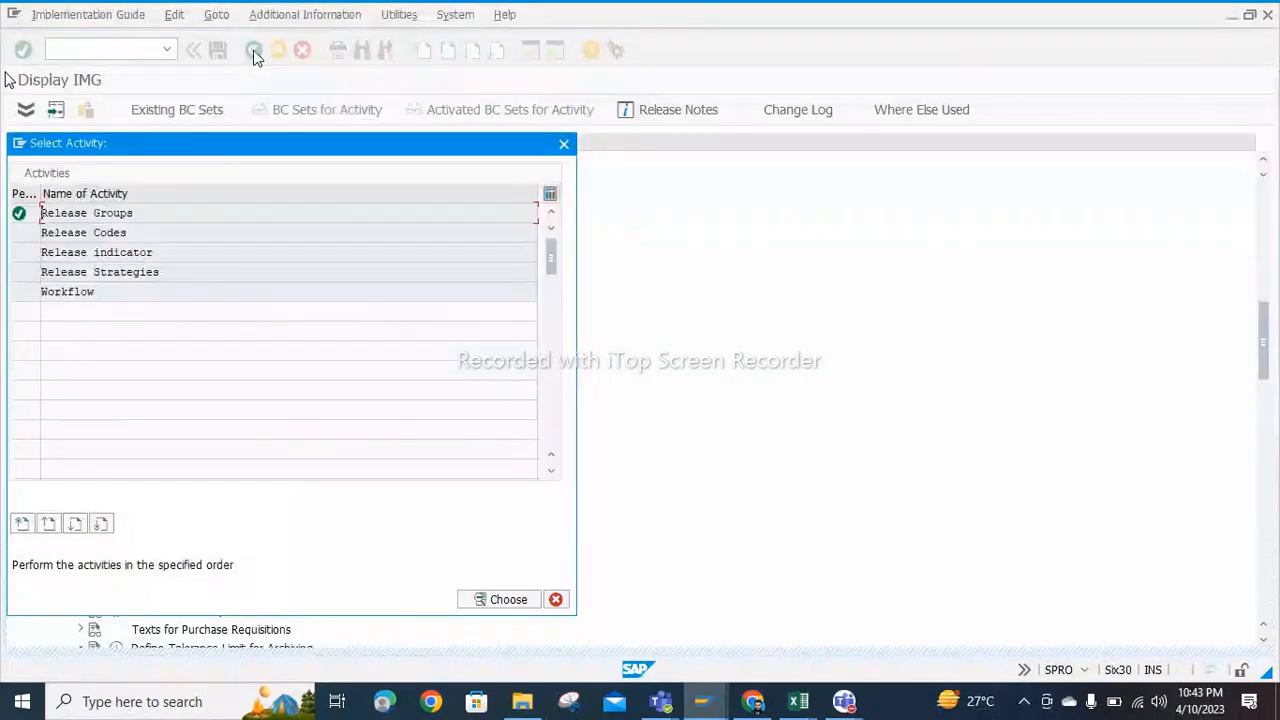
pyautogui.click(122, 232)
pyautogui.doubleClick(122, 232)
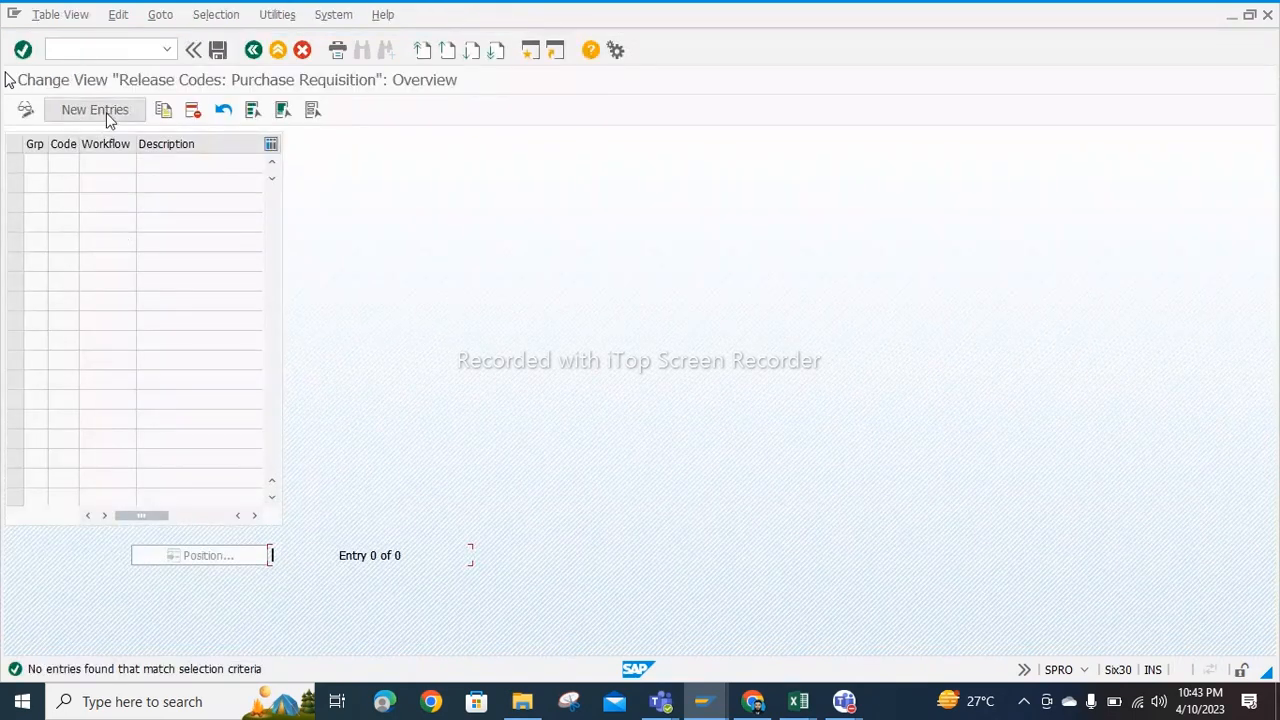
# Step: Create a new release code entry with group TN, code T1 and description Officer
pyautogui.click(110, 121)
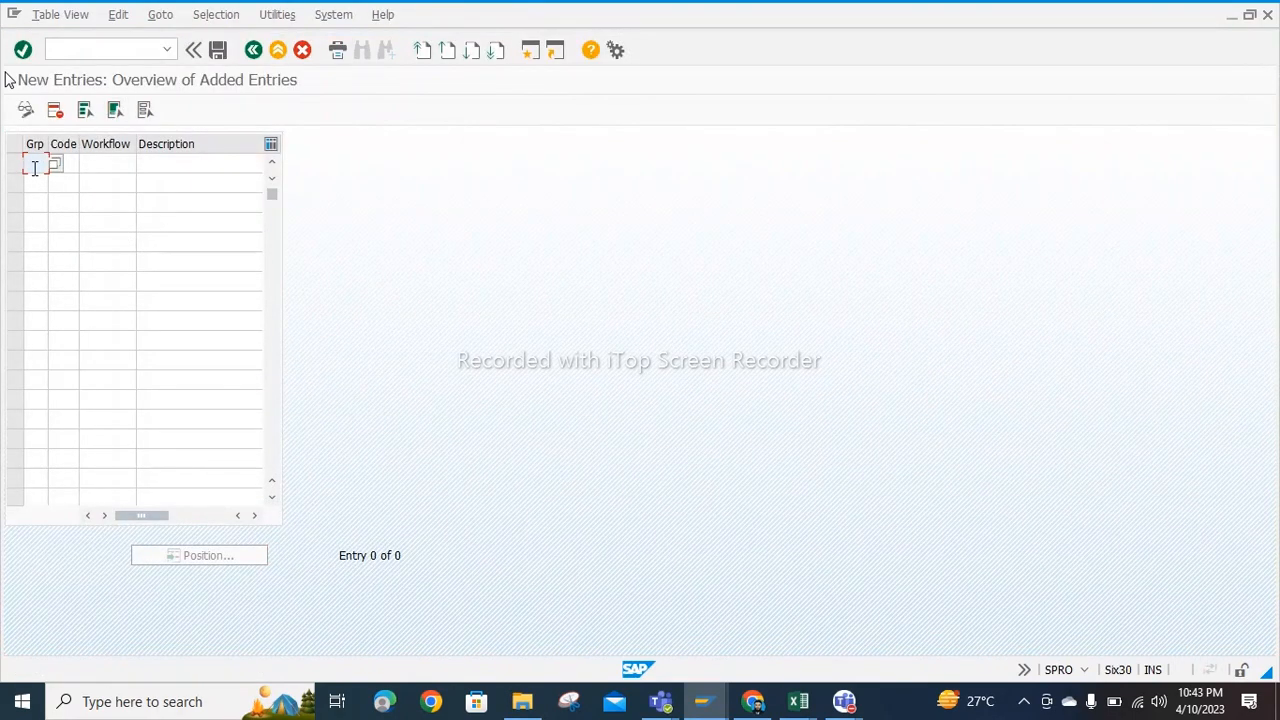
pyautogui.write('TN')
pyautogui.click(72, 162)
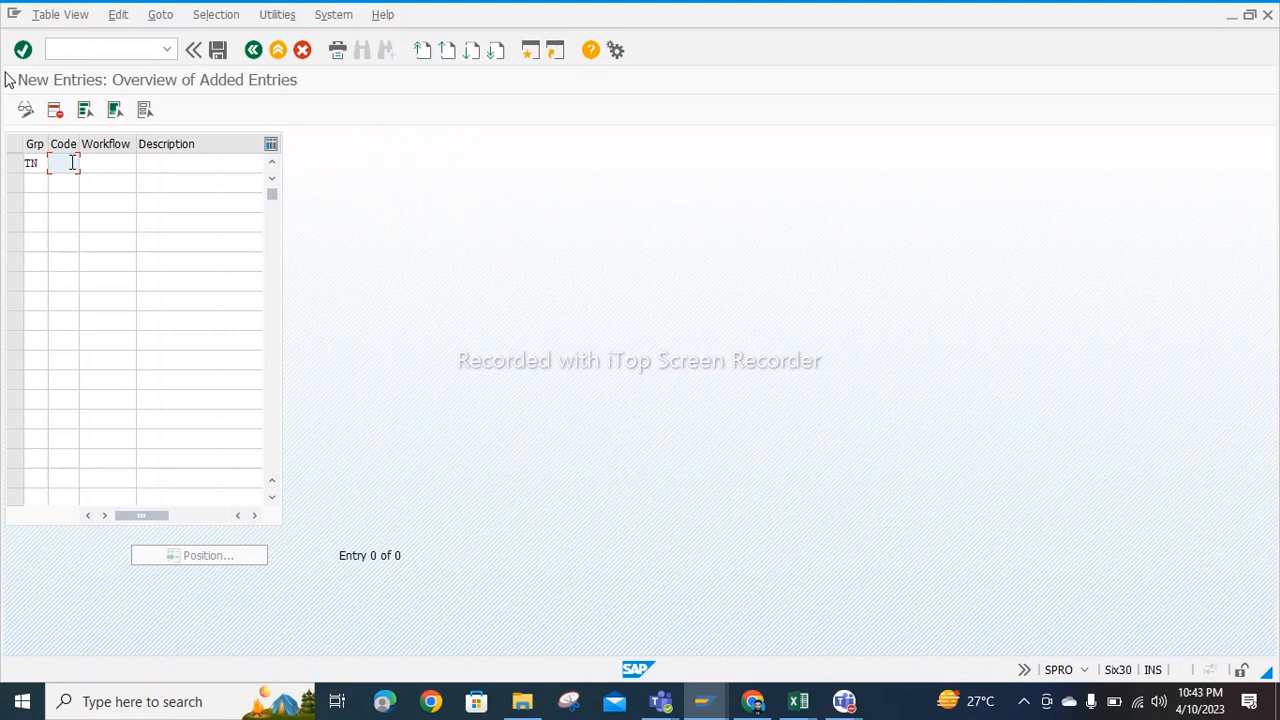
pyautogui.write('T1')
pyautogui.click(100, 163)
pyautogui.click(175, 164)
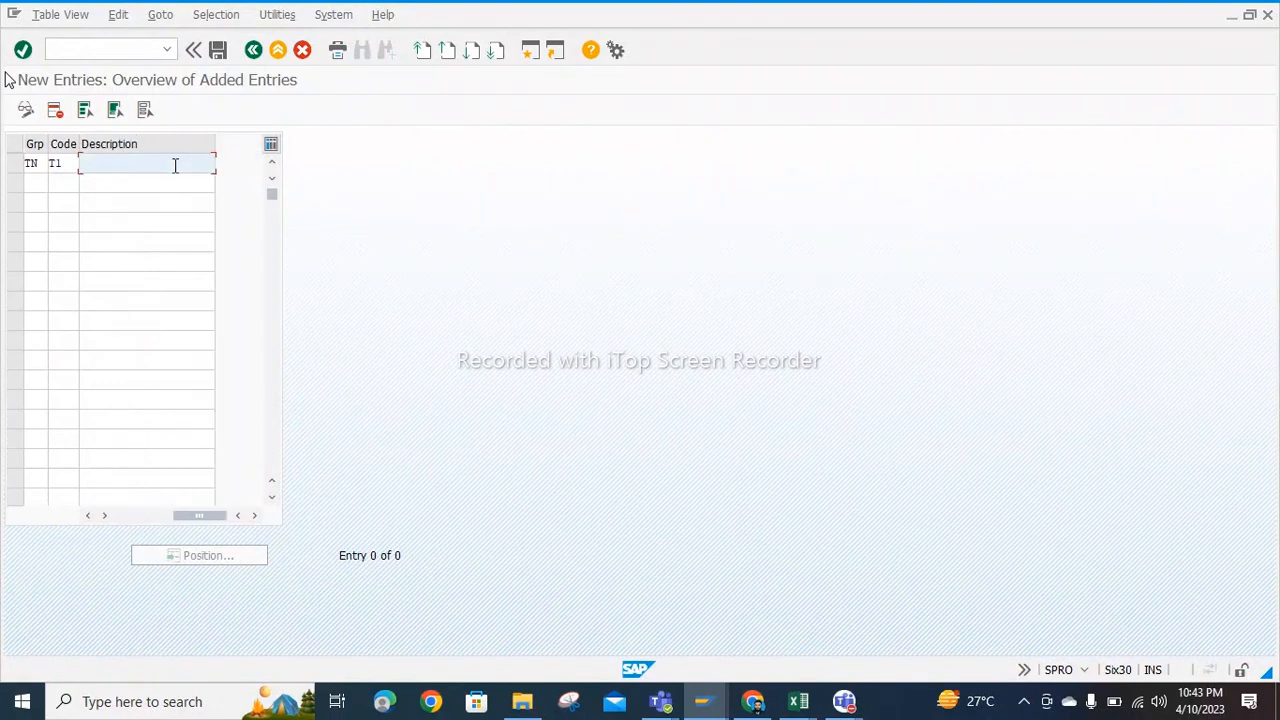
pyautogui.write('O')
pyautogui.write('fficer')
# Step: Add a second release code entry with group TN, code T2 and description Manager
pyautogui.click(31, 183)
pyautogui.write('TN')
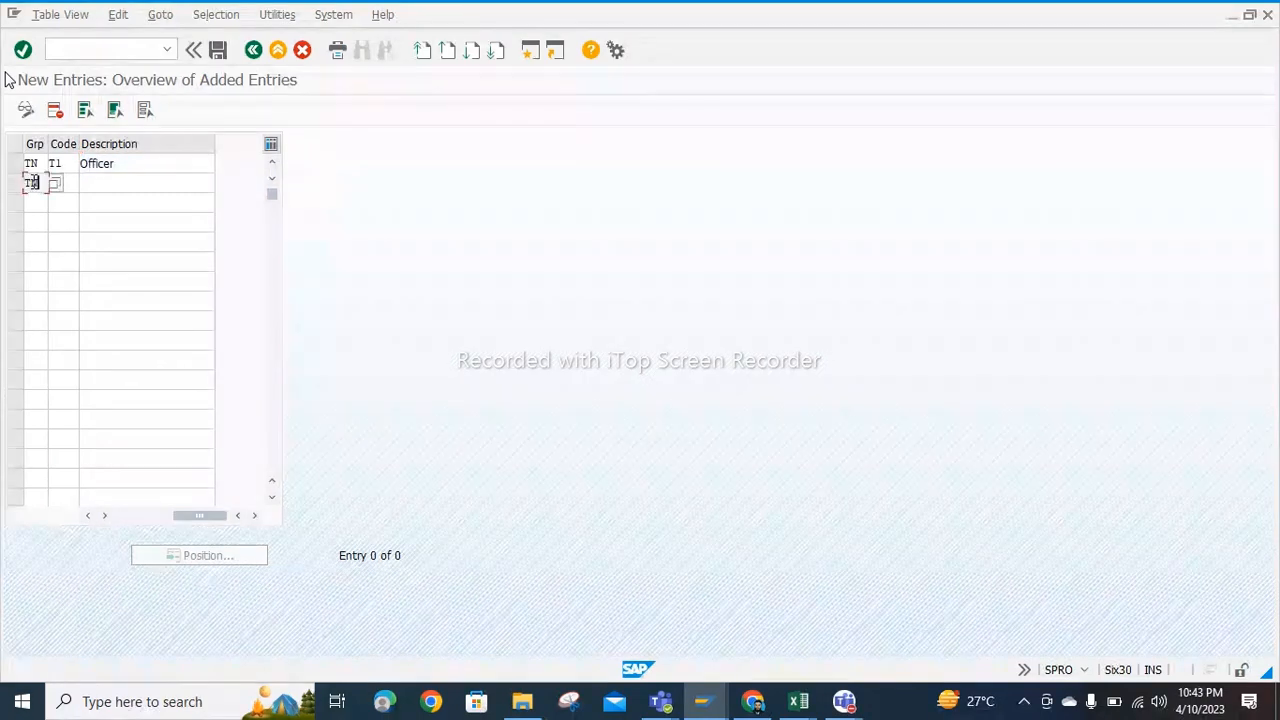
pyautogui.click(68, 182)
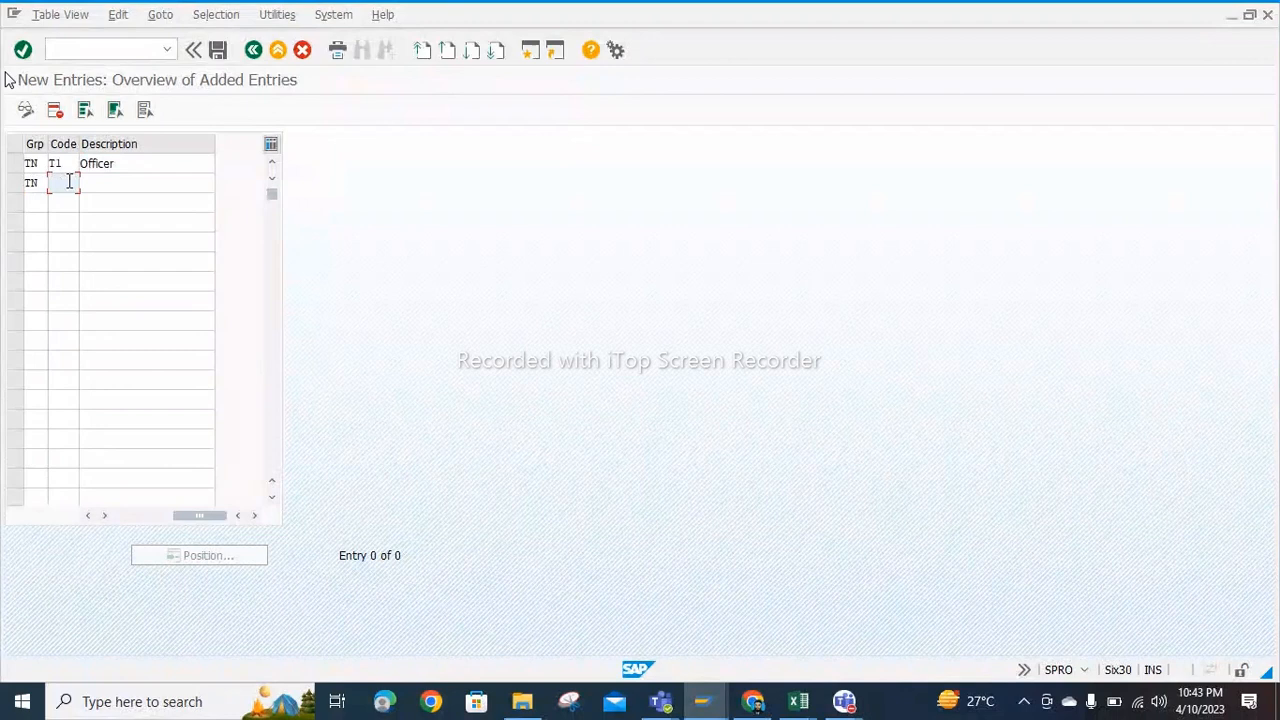
pyautogui.write('T2')
pyautogui.click(111, 186)
pyautogui.write('Manag')
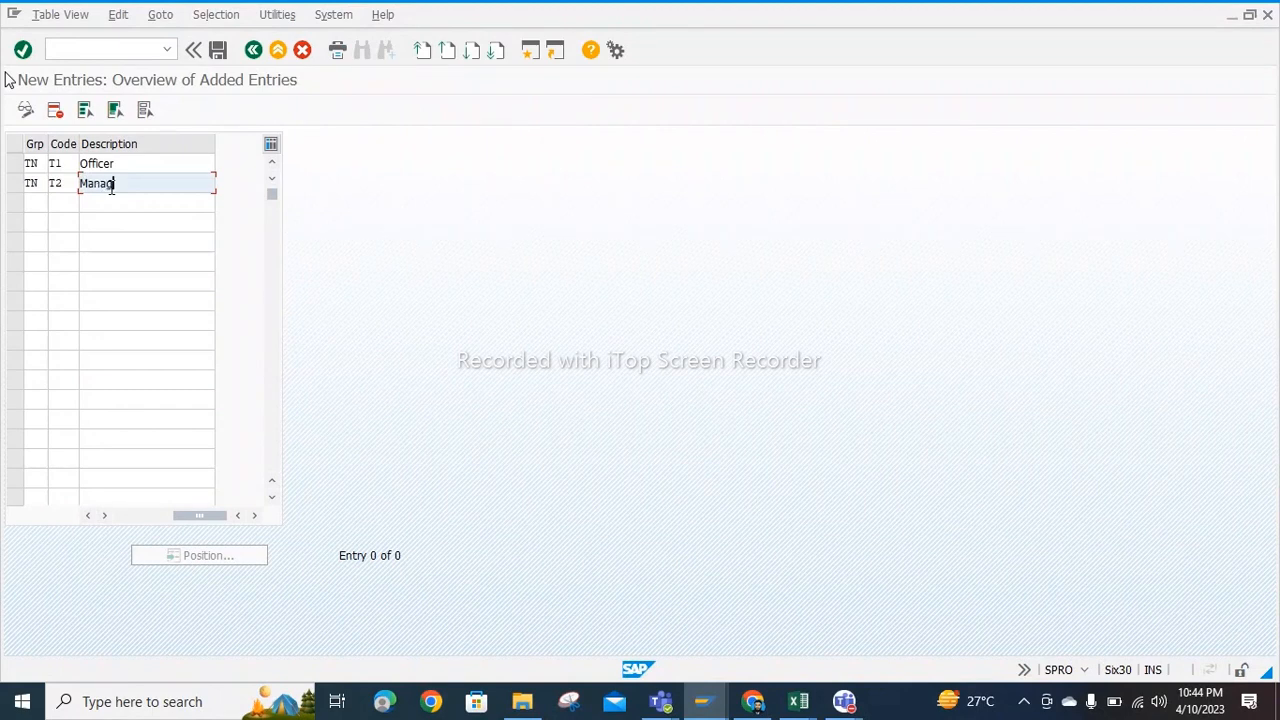
pyautogui.write('er')
# Step: Add a third release code entry with group TN, code T3 and description Director, and confirm the entries
pyautogui.click(33, 202)
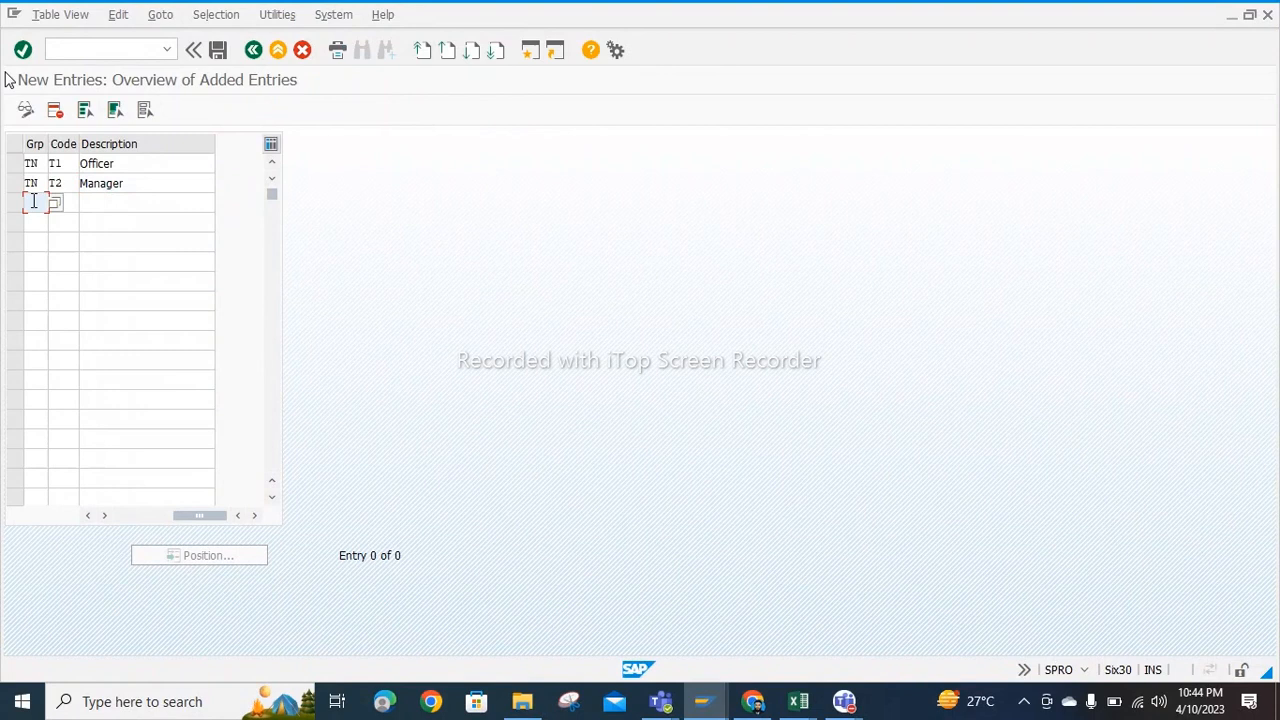
pyautogui.write('TN')
pyautogui.click(72, 202)
pyautogui.write('T3')
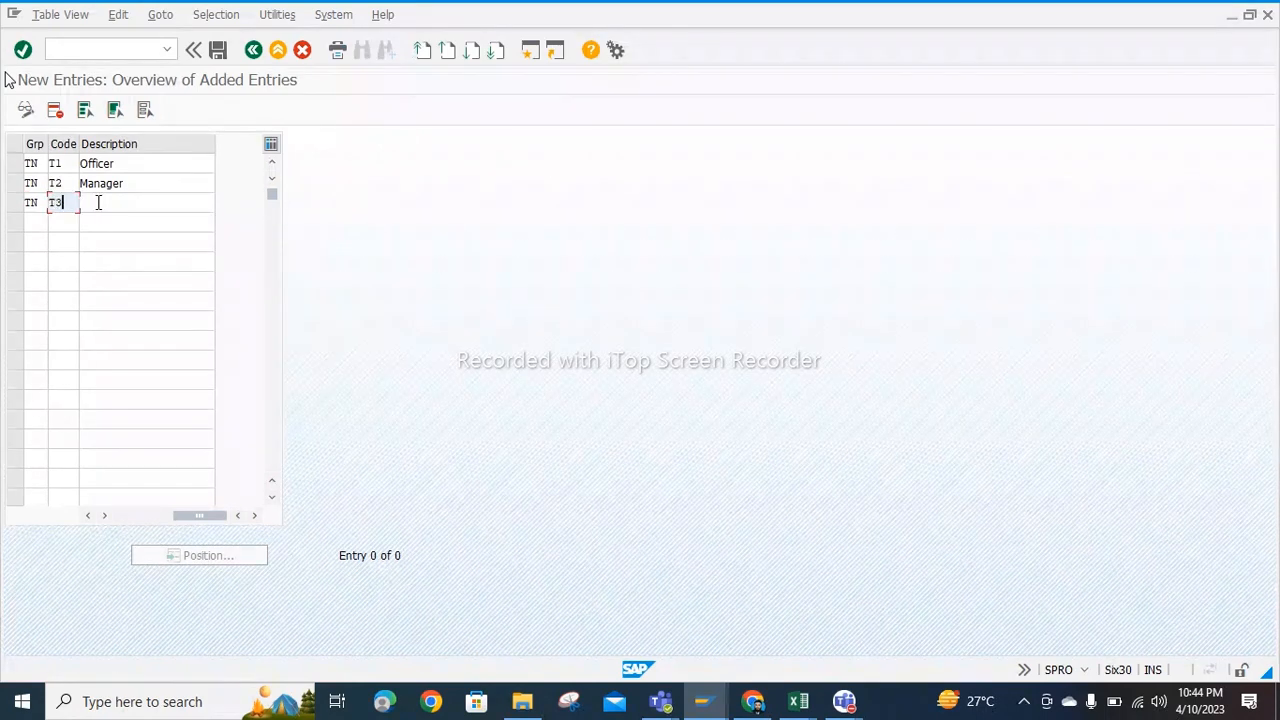
pyautogui.click(98, 202)
pyautogui.write('Di')
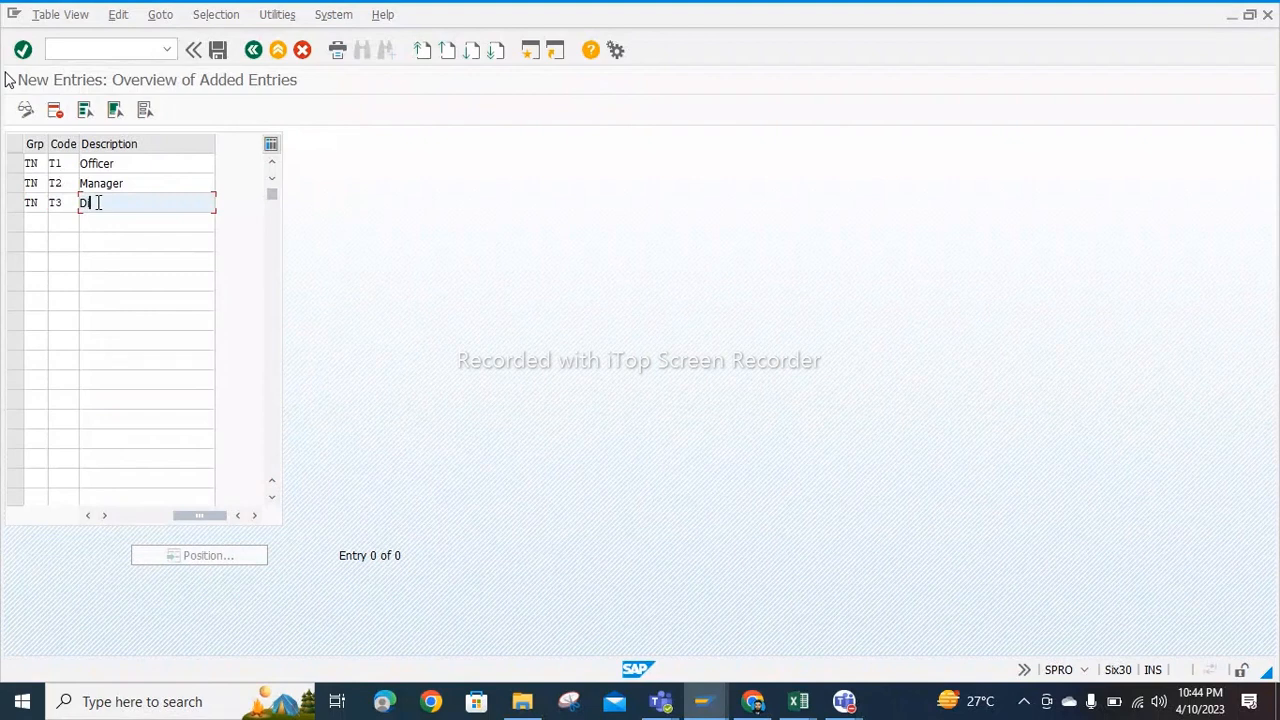
pyautogui.write('rector')
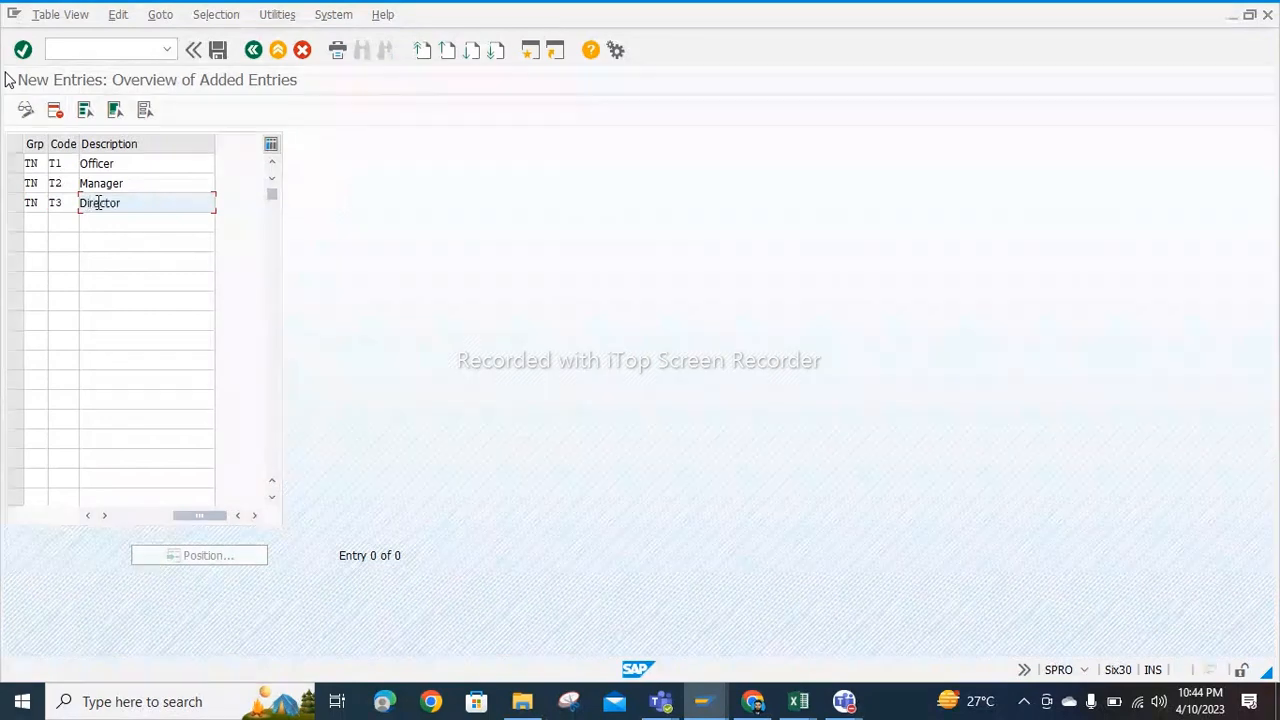
pyautogui.press('Return')
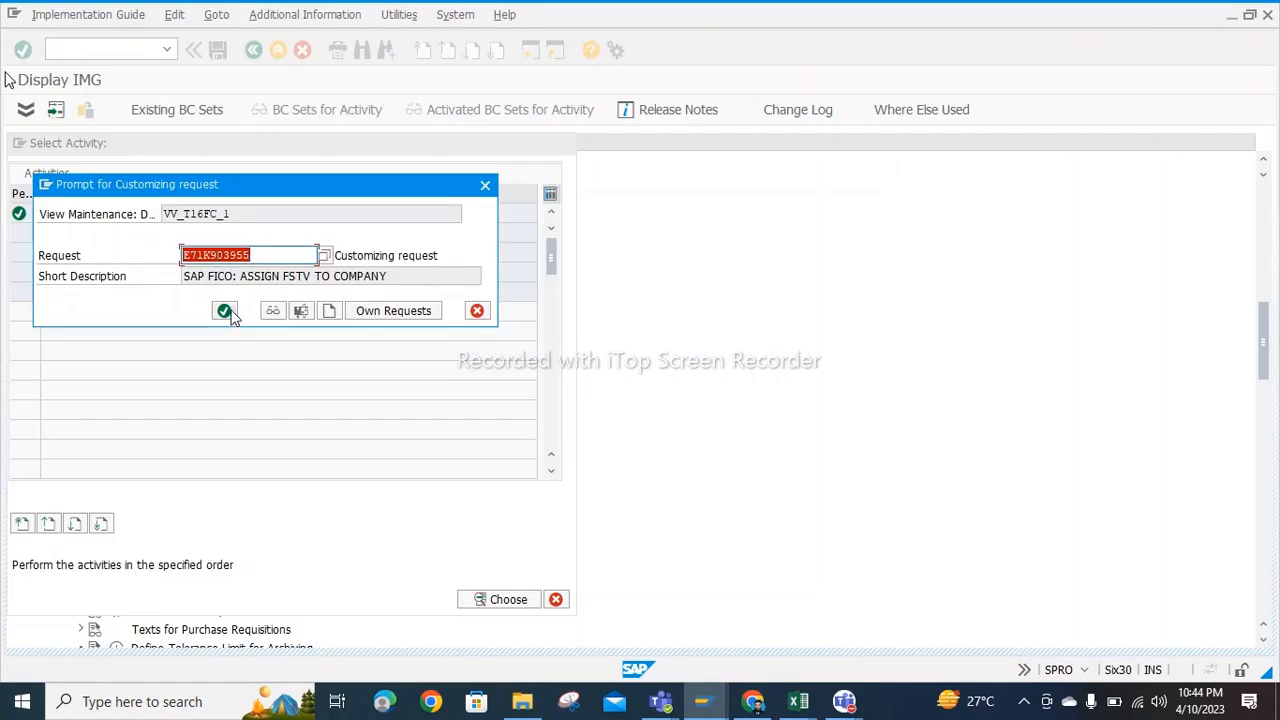
# Step: Save the release codes under the proposed customizing request and copy the three TN entries from the table
pyautogui.click(225, 311)
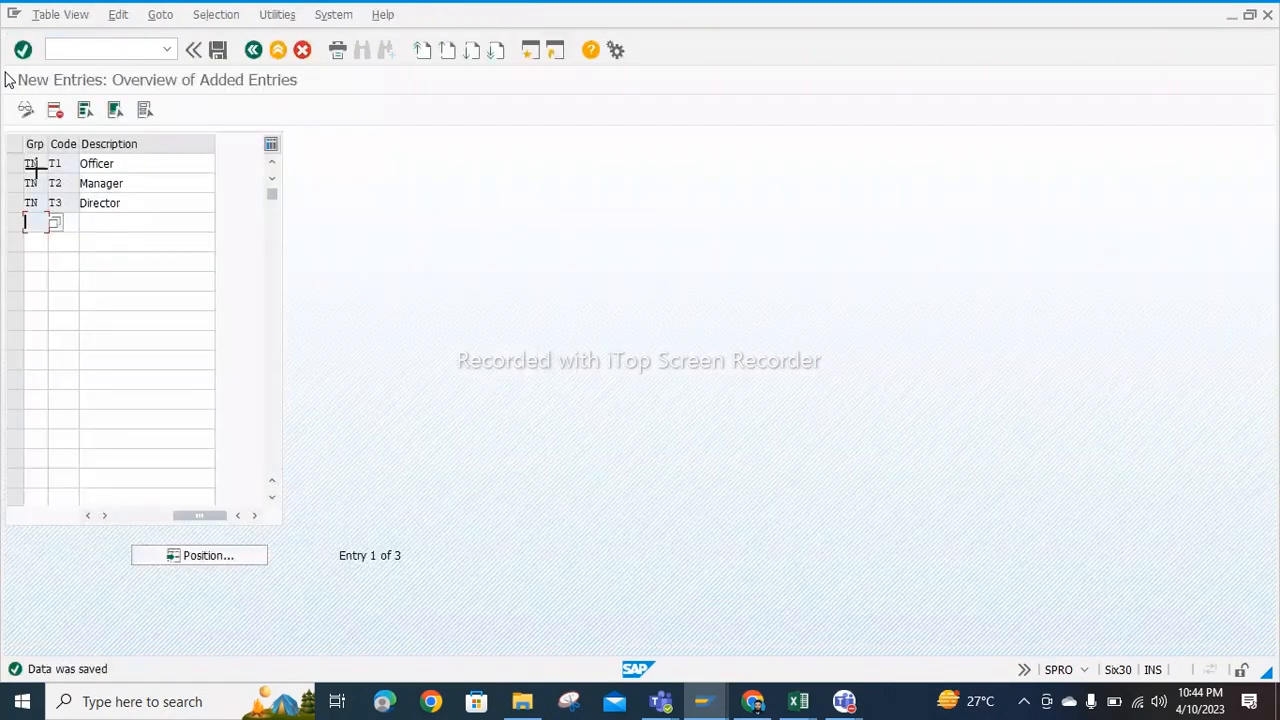
pyautogui.hotkey('ctrl', 'y')
pyautogui.moveTo(28, 165); pyautogui.dragTo(148, 208)
pyautogui.hotkey('ctrl', 'c')
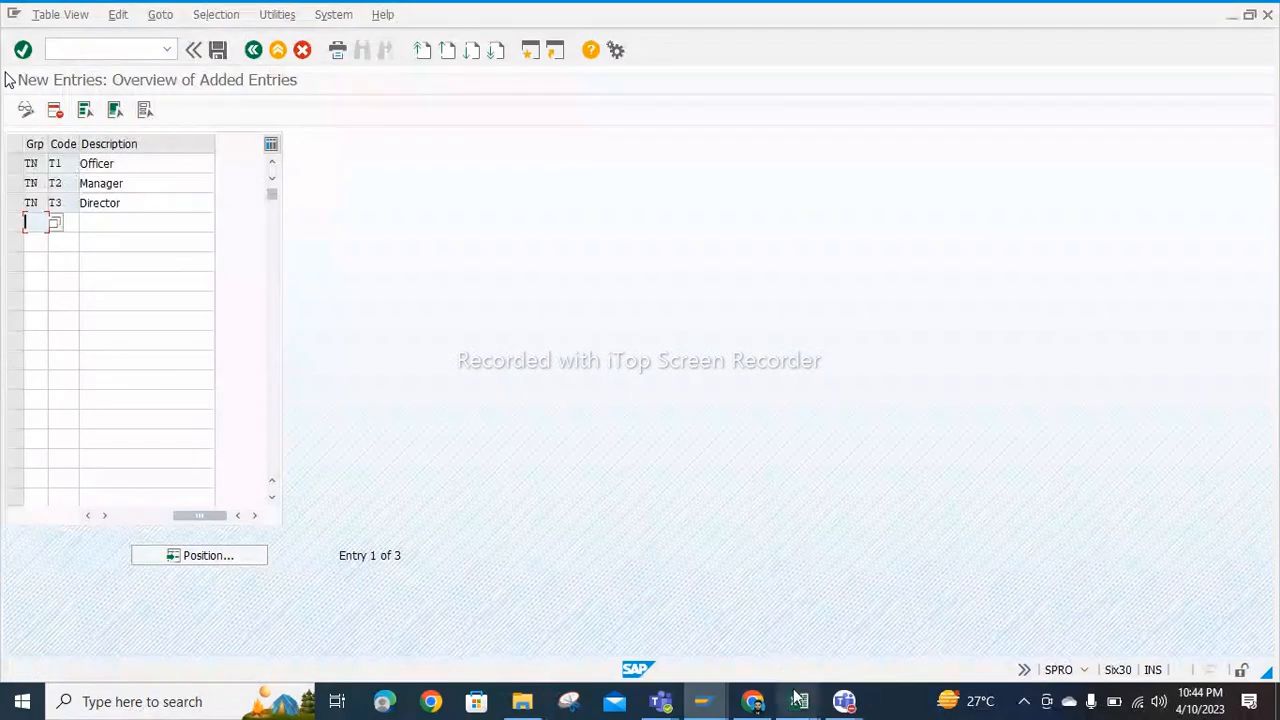
# Step: Switch to Excel and paste the copied release codes over the NT entries, starting at cell M39
pyautogui.click(798, 700)
pyautogui.click(762, 620)
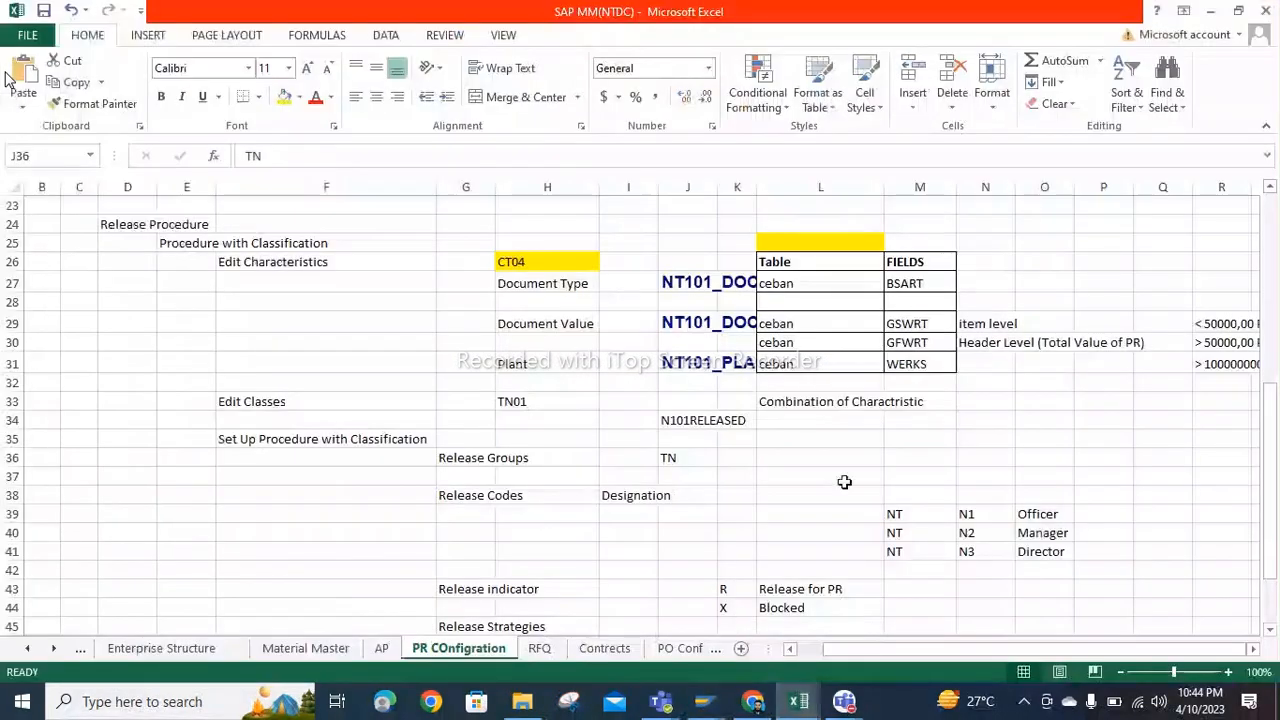
pyautogui.click(903, 511)
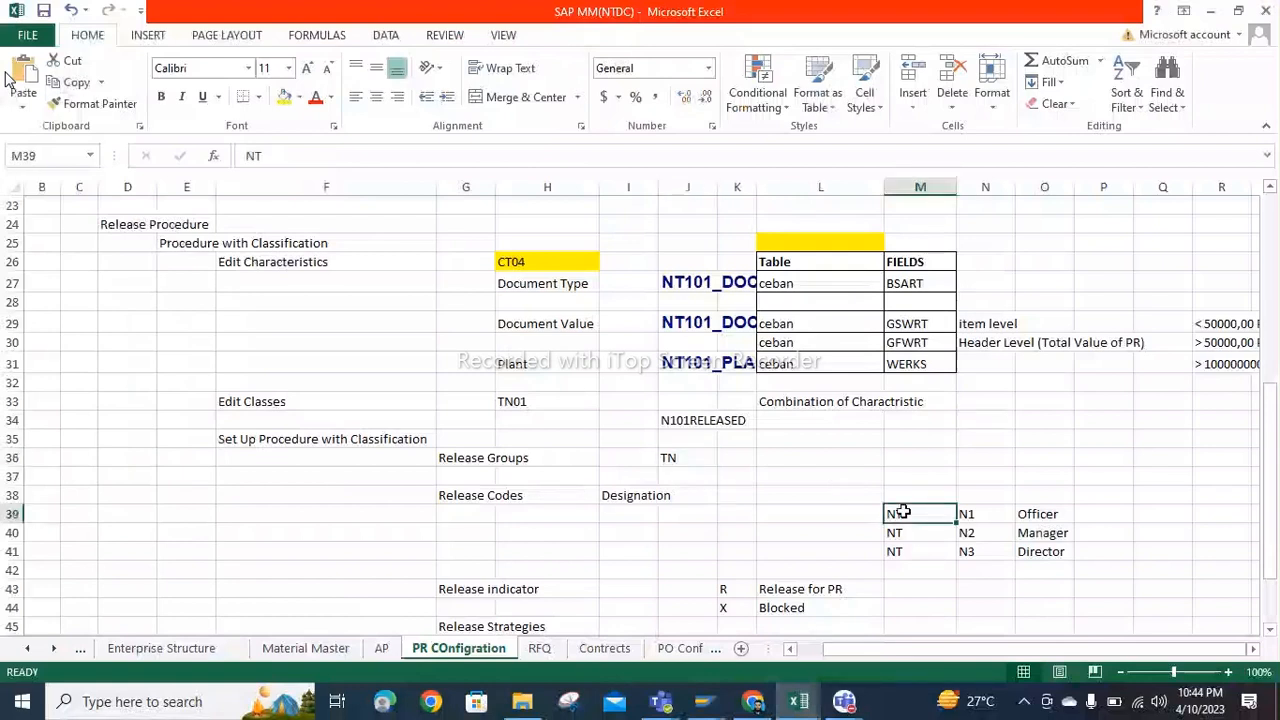
pyautogui.hotkey('ctrl', 'v')
pyautogui.click(1040, 427)
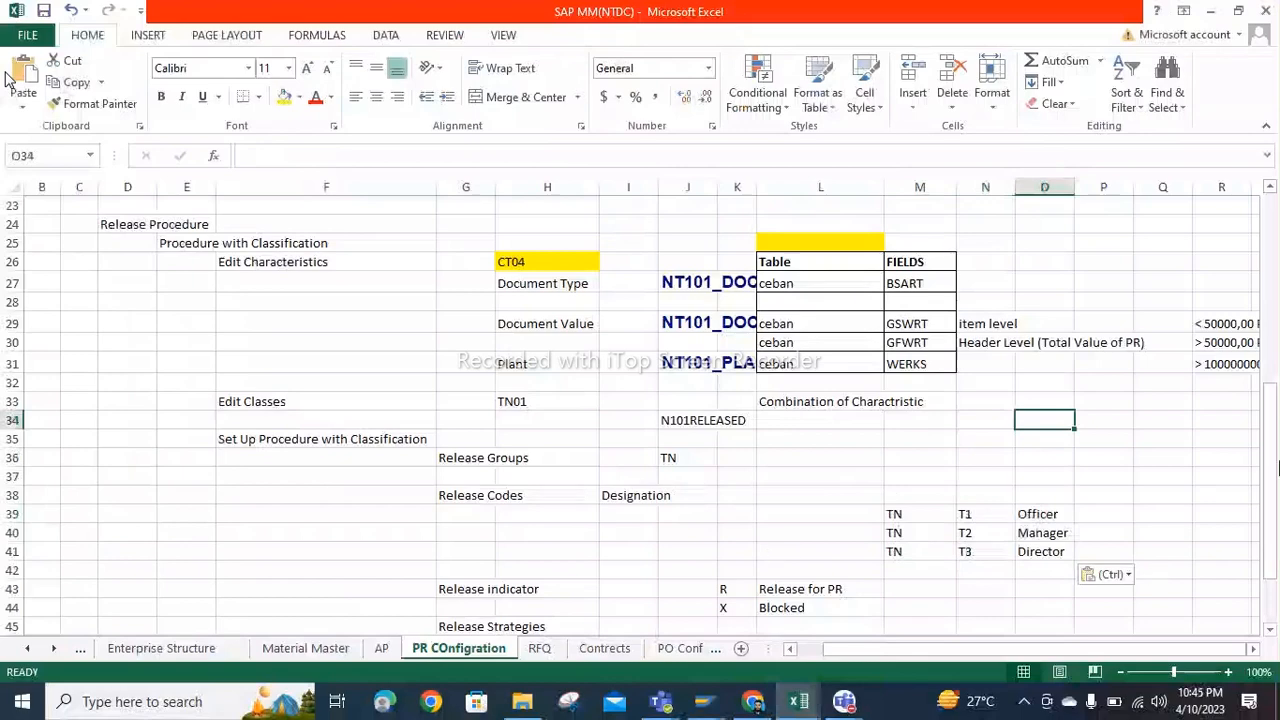
# Step: Switch back to SAP, leave the release codes and review the existing entries of the Release indicator activity
pyautogui.moveTo(701, 701)
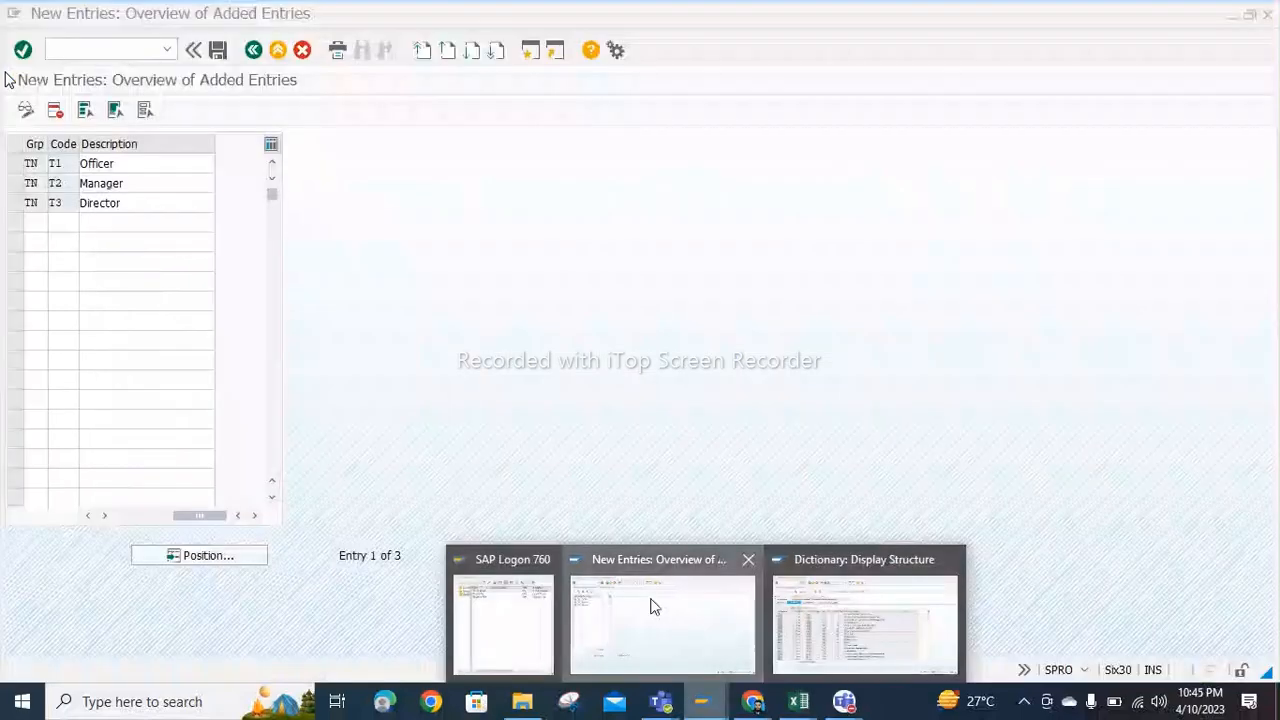
pyautogui.click(652, 605)
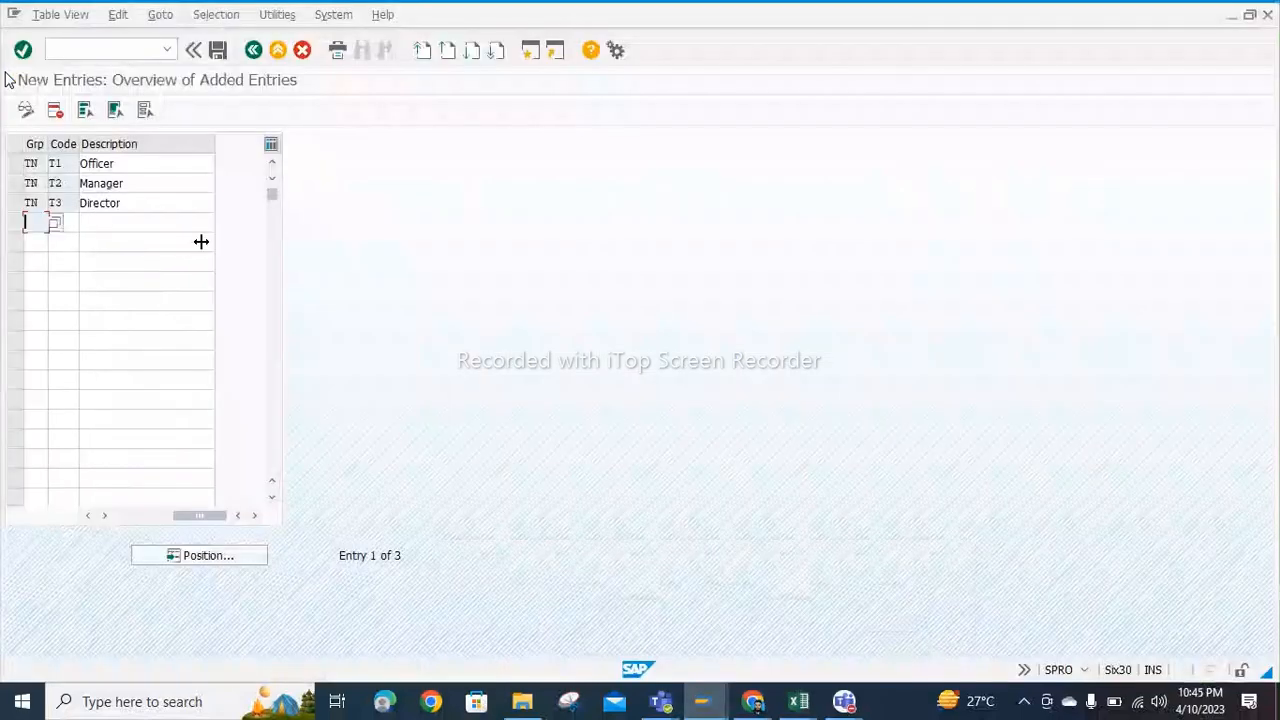
pyautogui.click(253, 50)
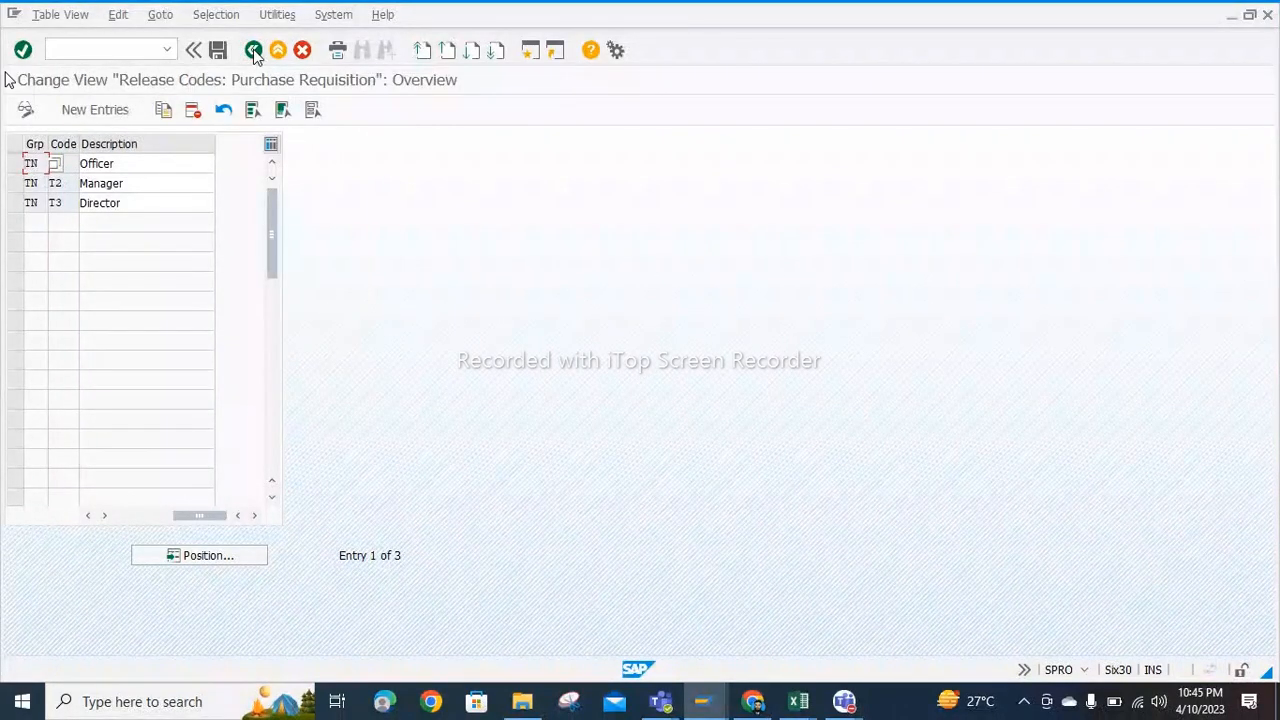
pyautogui.click(253, 50)
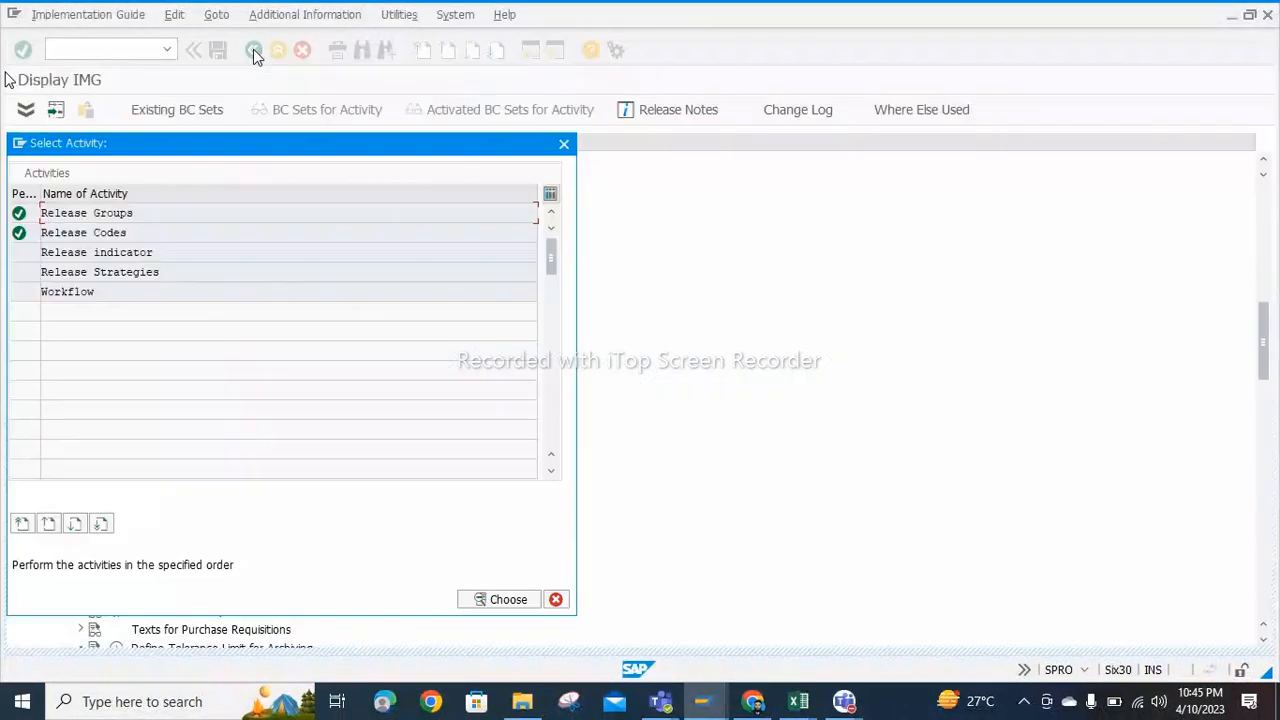
pyautogui.doubleClick(74, 252)
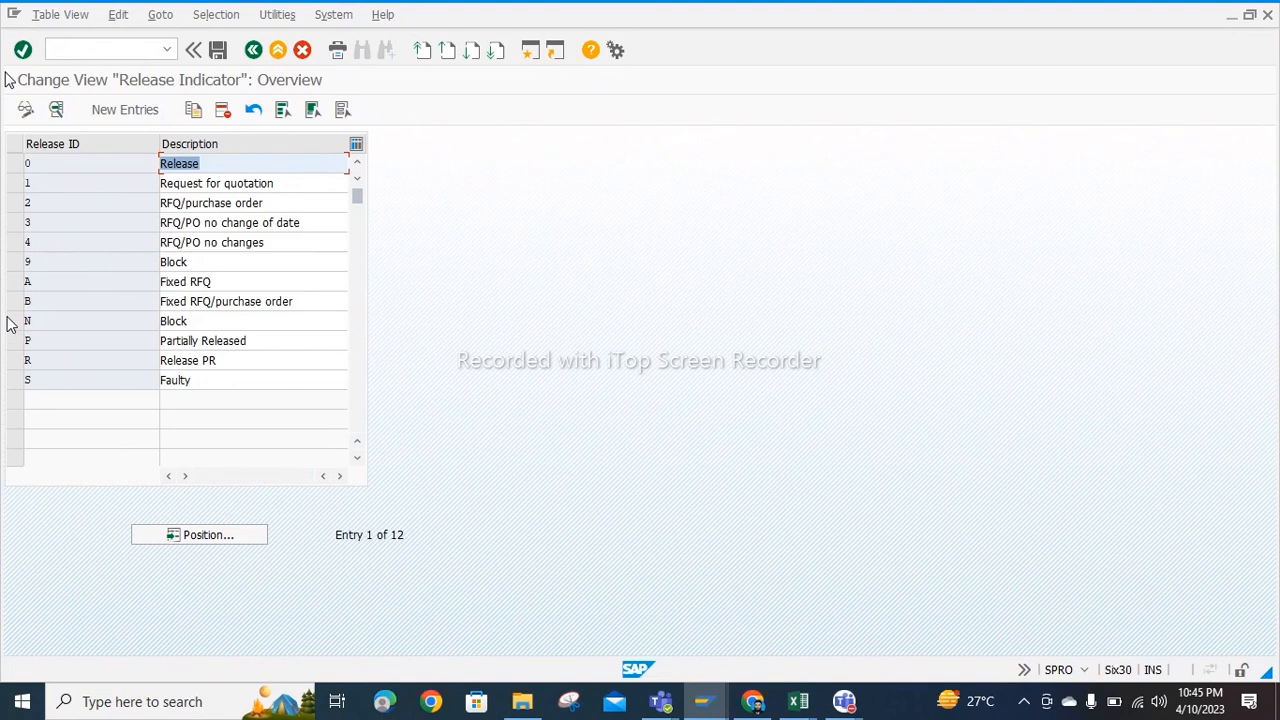
pyautogui.press('F3')
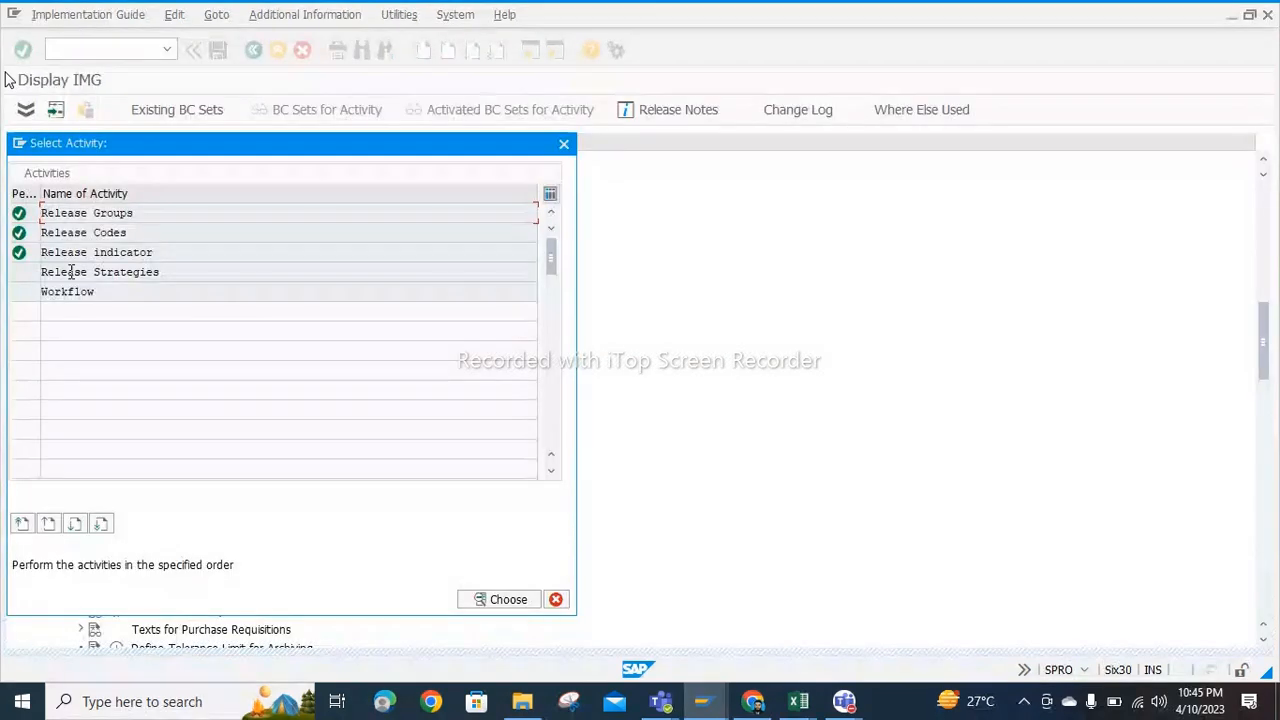
# Step: Create a new entry in the Release Strategies activity with release group TN, strategy T1 and description PR Released
pyautogui.doubleClick(72, 272)
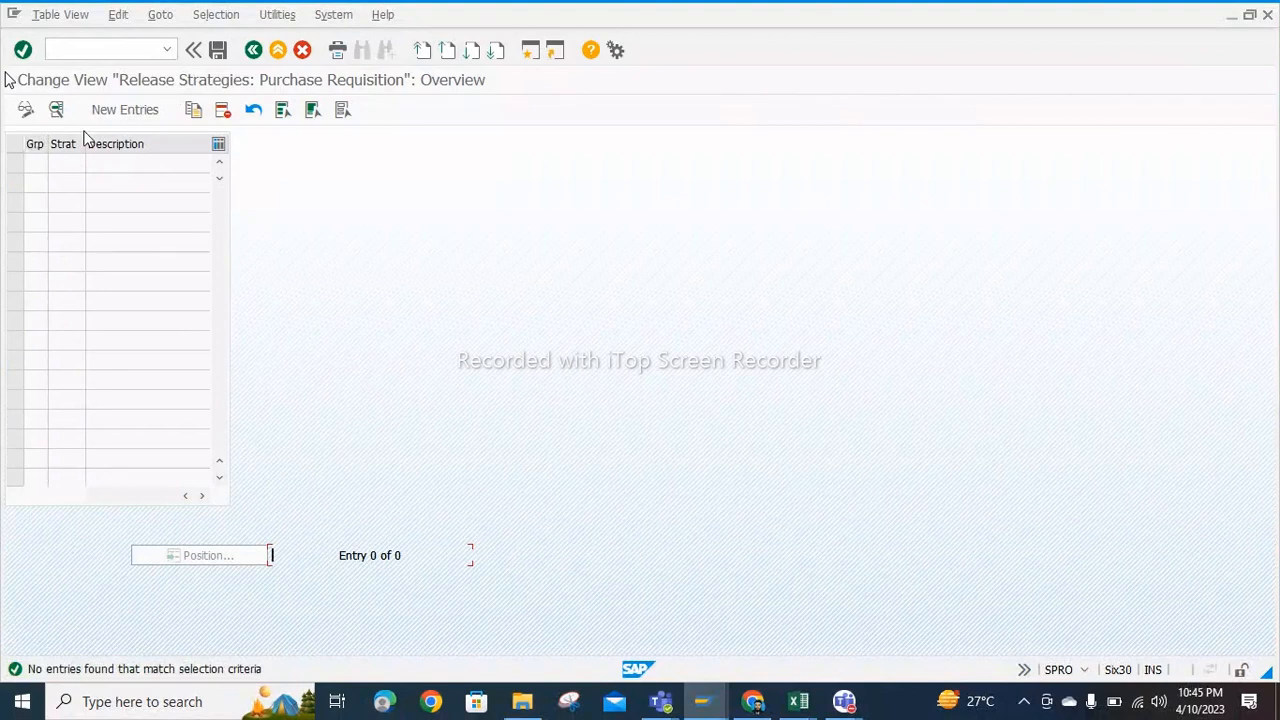
pyautogui.click(127, 116)
pyautogui.click(126, 111)
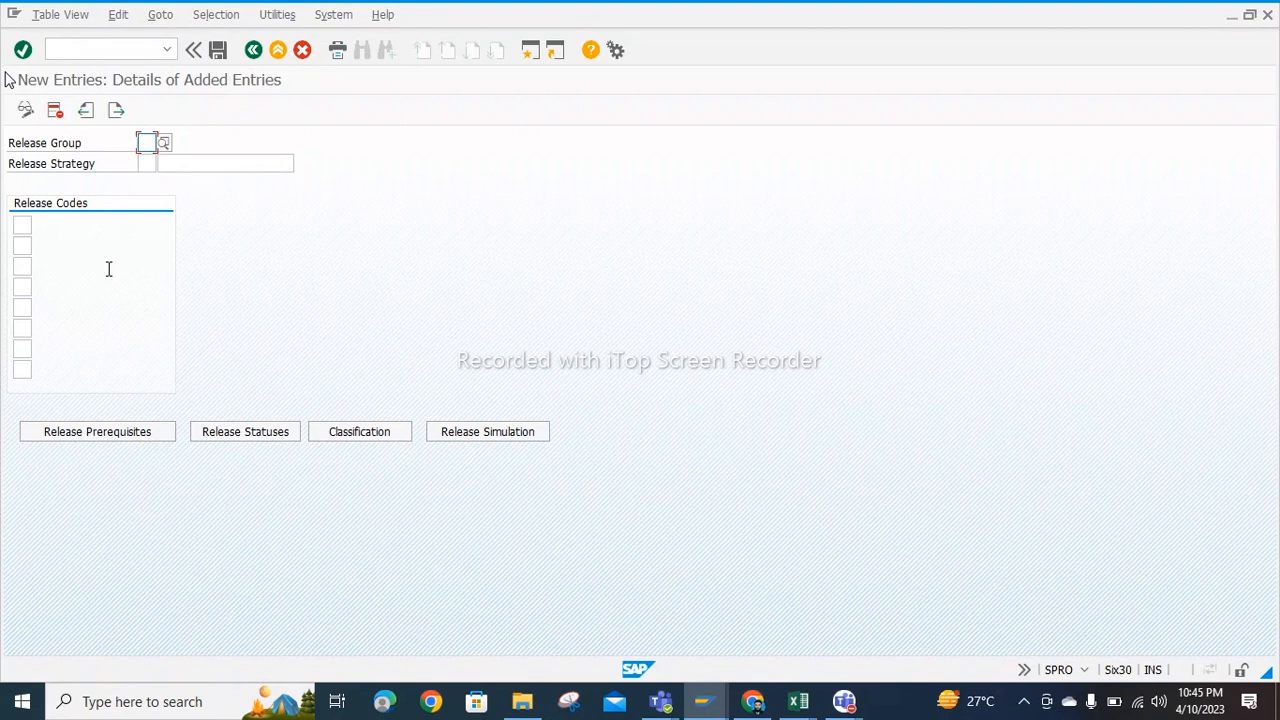
pyautogui.write('TN')
pyautogui.click(147, 163)
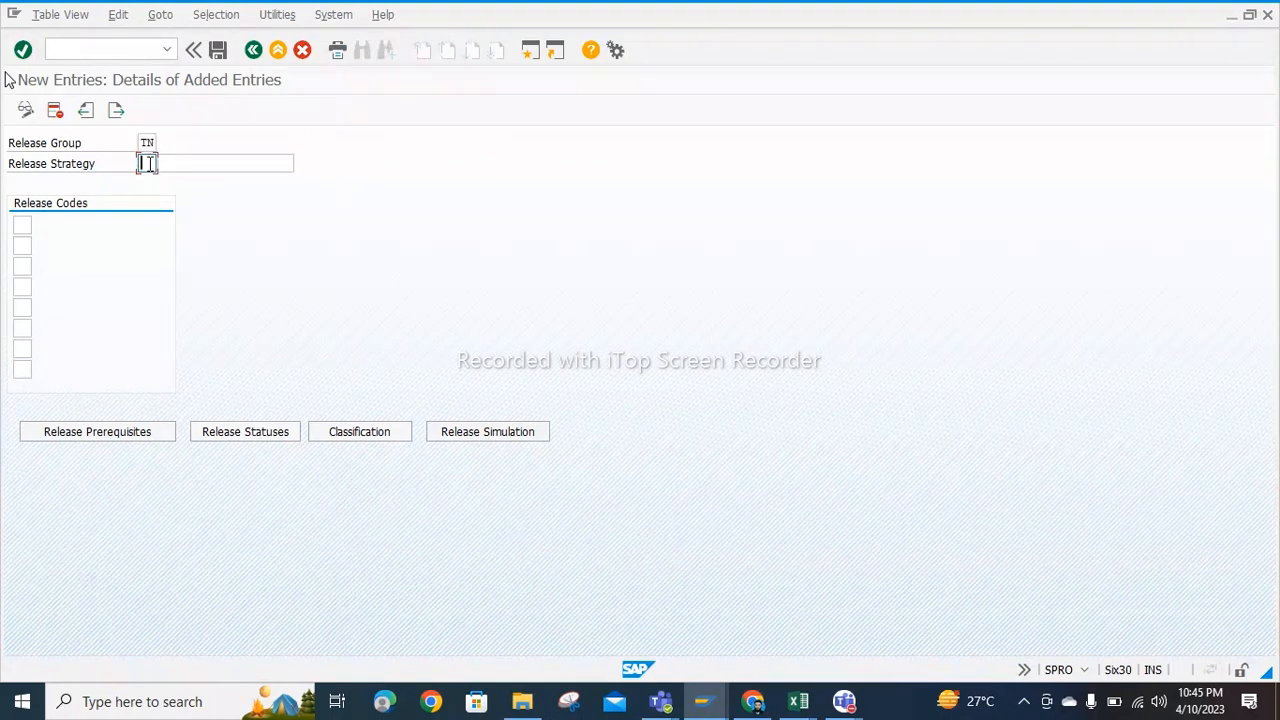
pyautogui.write('T1')
pyautogui.click(200, 164)
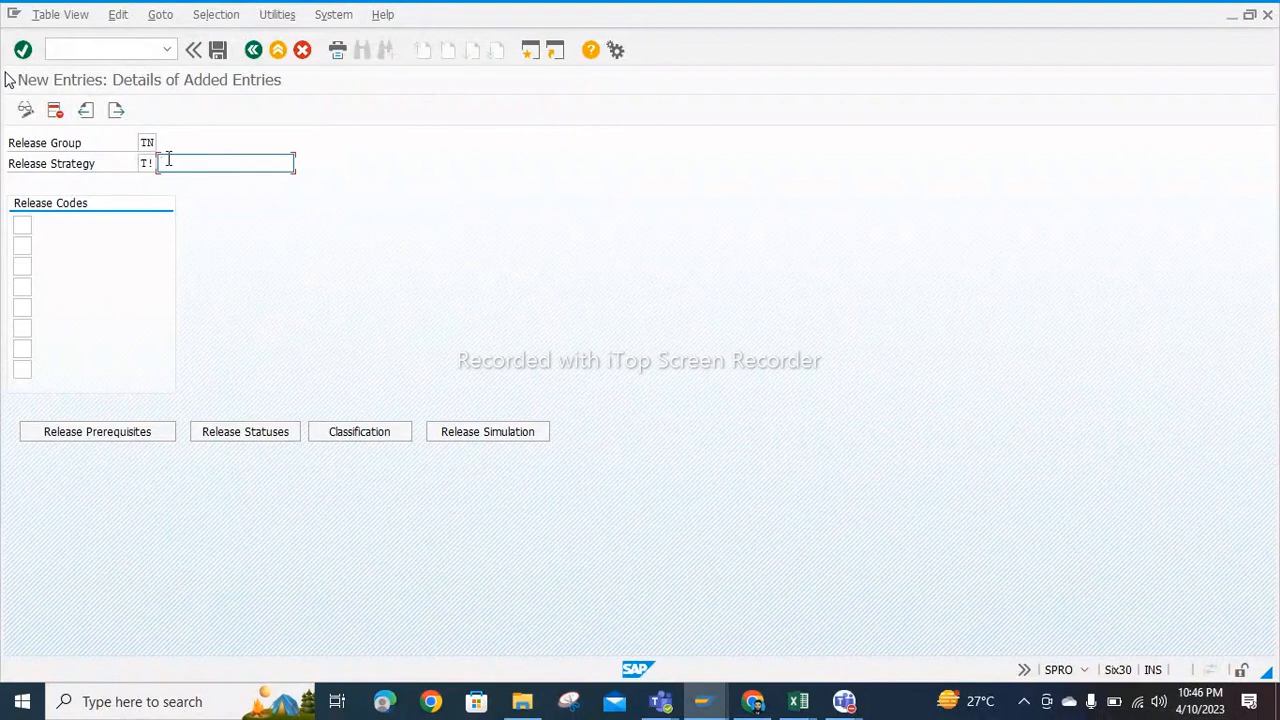
pyautogui.moveTo(148, 163); pyautogui.dragTo(189, 164)
pyautogui.click(202, 165)
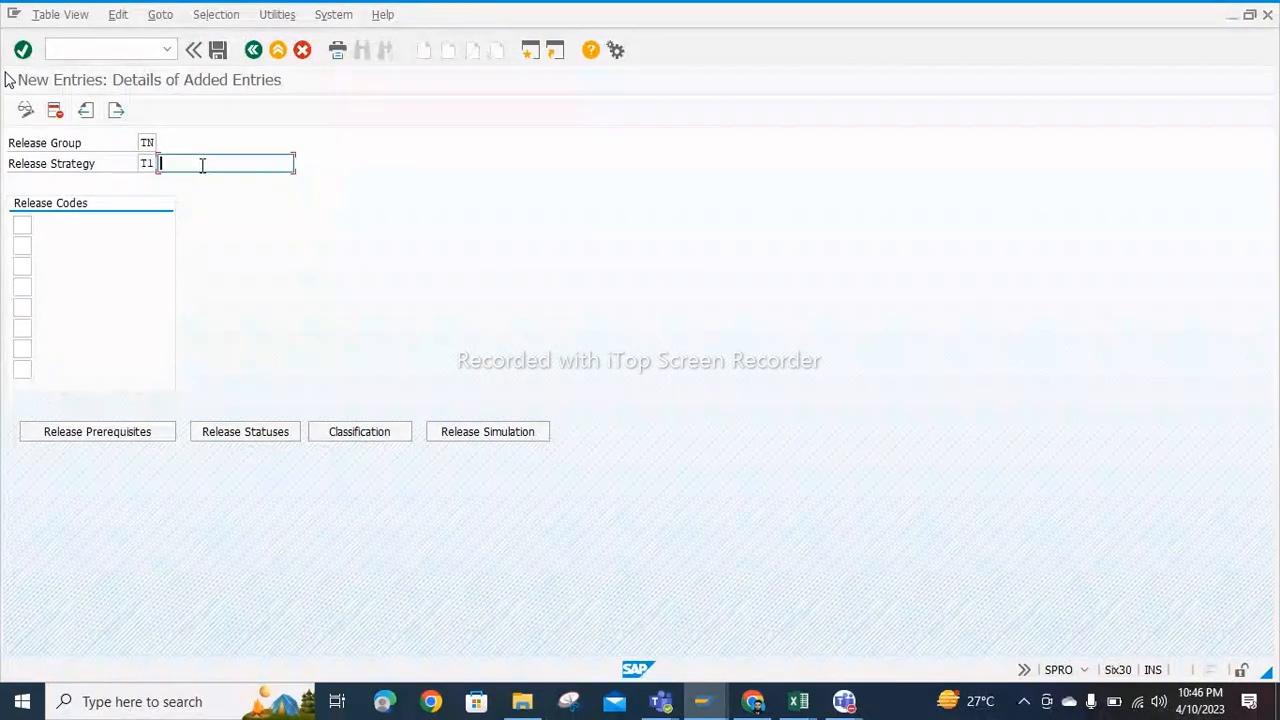
pyautogui.write('PR Re')
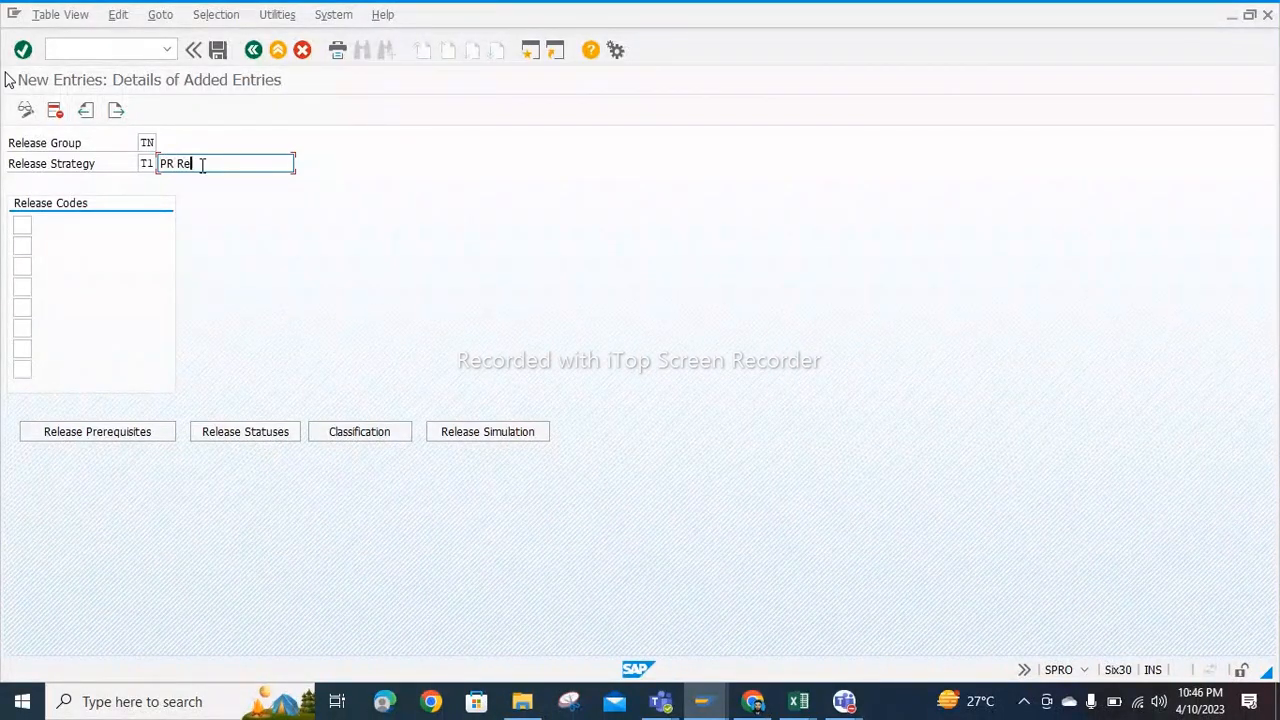
pyautogui.write('leased')
# Step: Assign release code T1 (Officer) to the strategy and check its release prerequisites
pyautogui.click(22, 224)
pyautogui.click(40, 224)
pyautogui.click(42, 226)
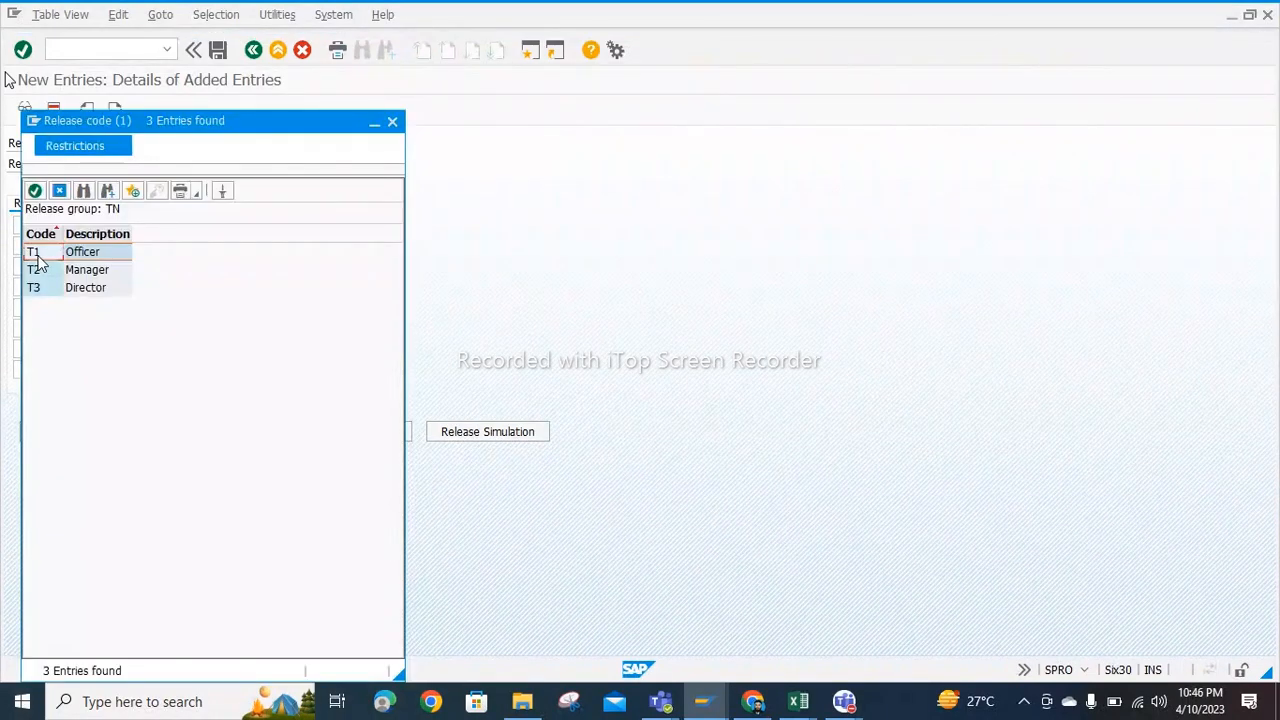
pyautogui.click(36, 254)
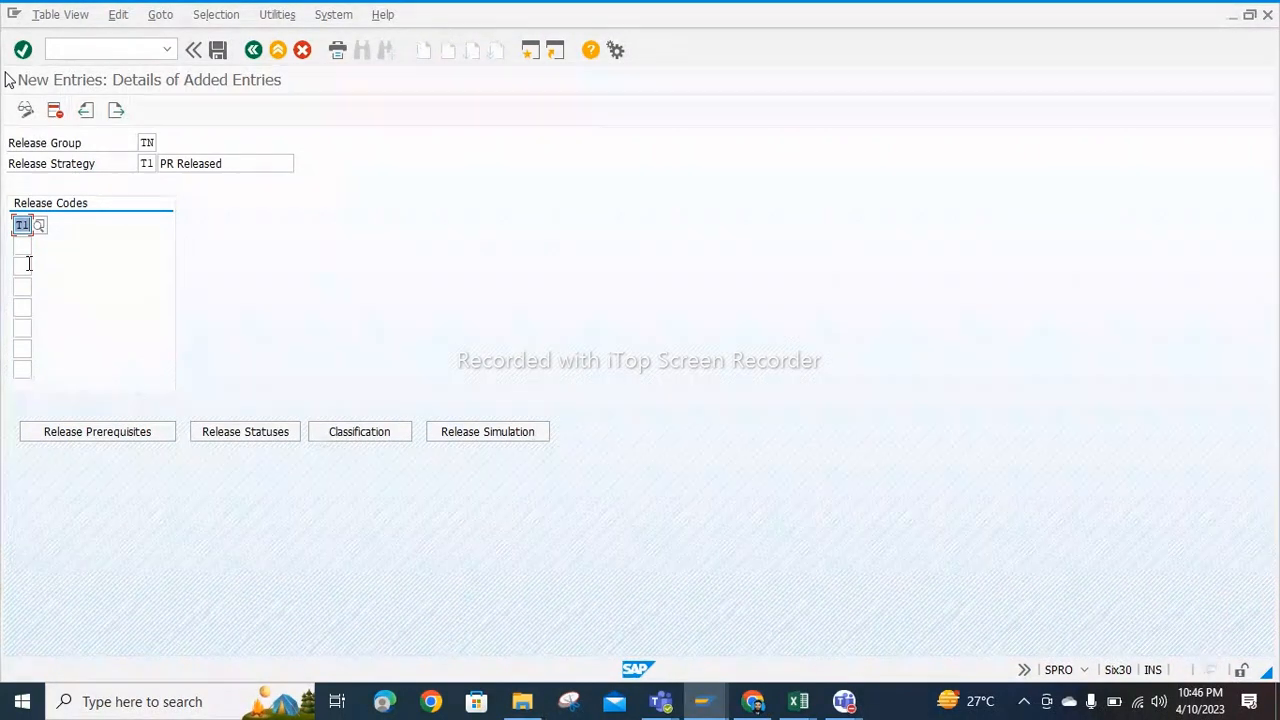
pyautogui.click(84, 437)
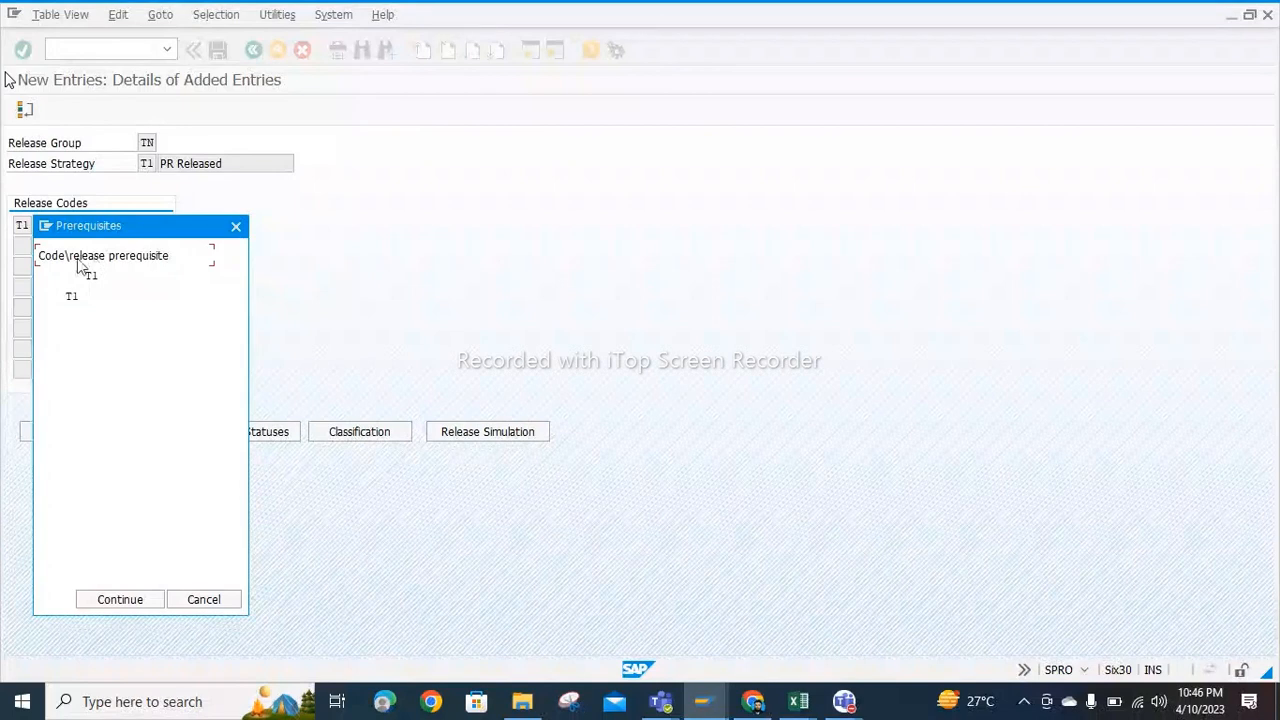
pyautogui.click(236, 227)
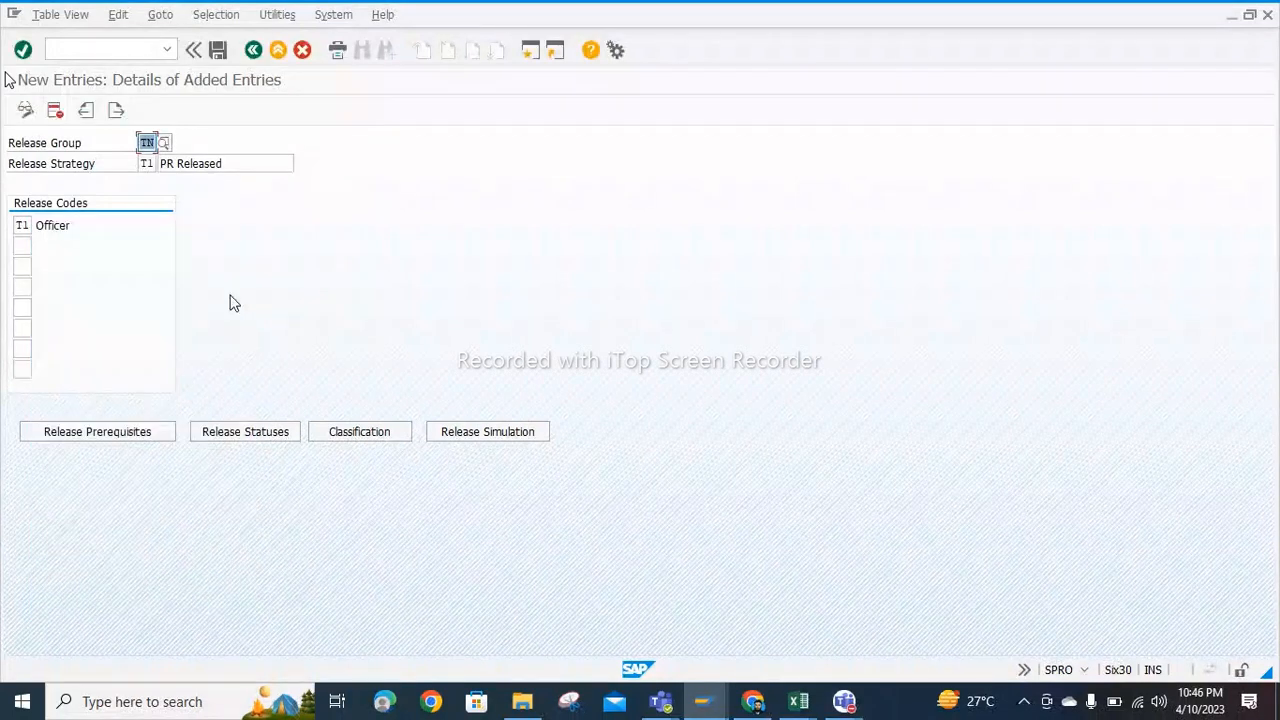
# Step: Set the strategy's release statuses to N (Block) for the unreleased state and R (Release PR) once T1 has released
pyautogui.click(229, 434)
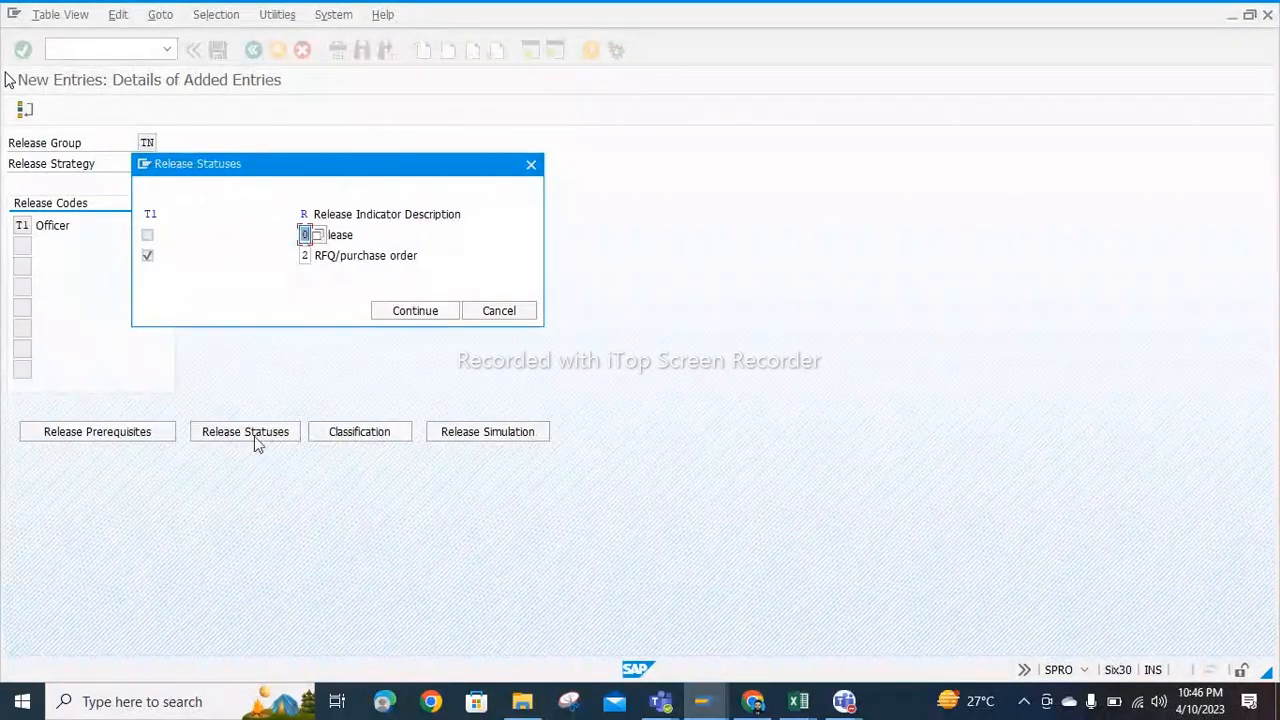
pyautogui.click(317, 236)
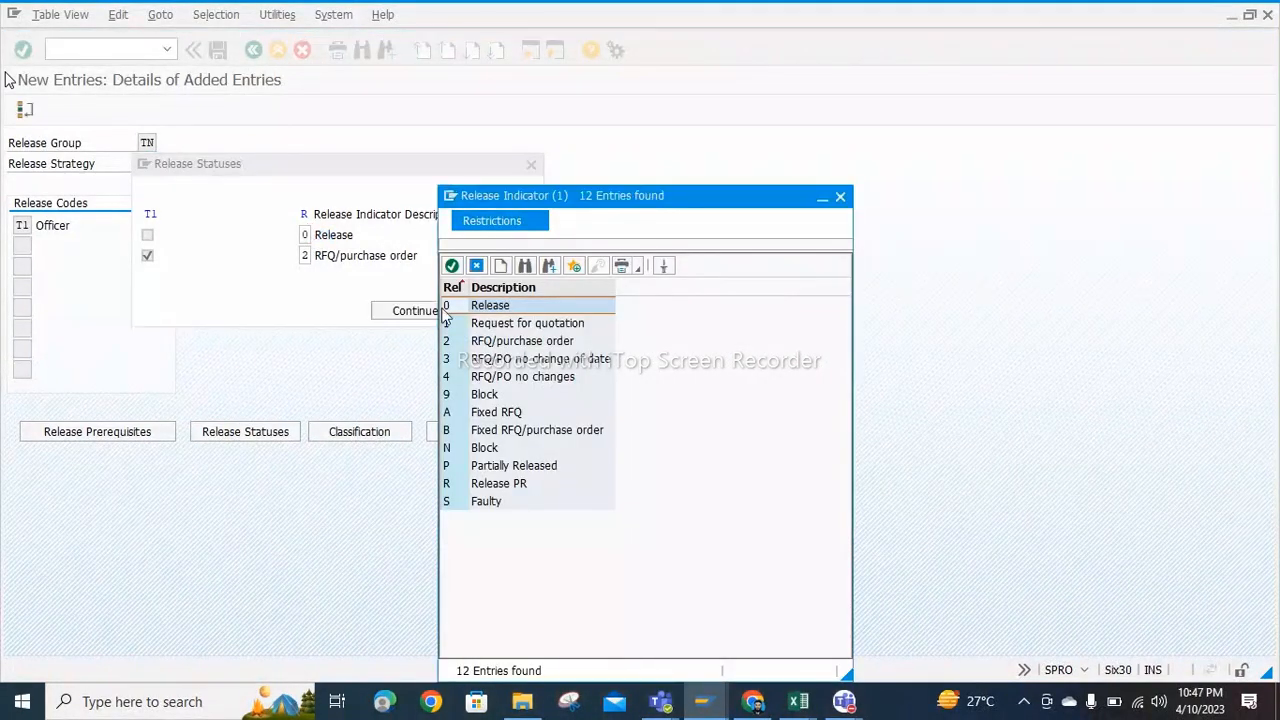
pyautogui.doubleClick(447, 452)
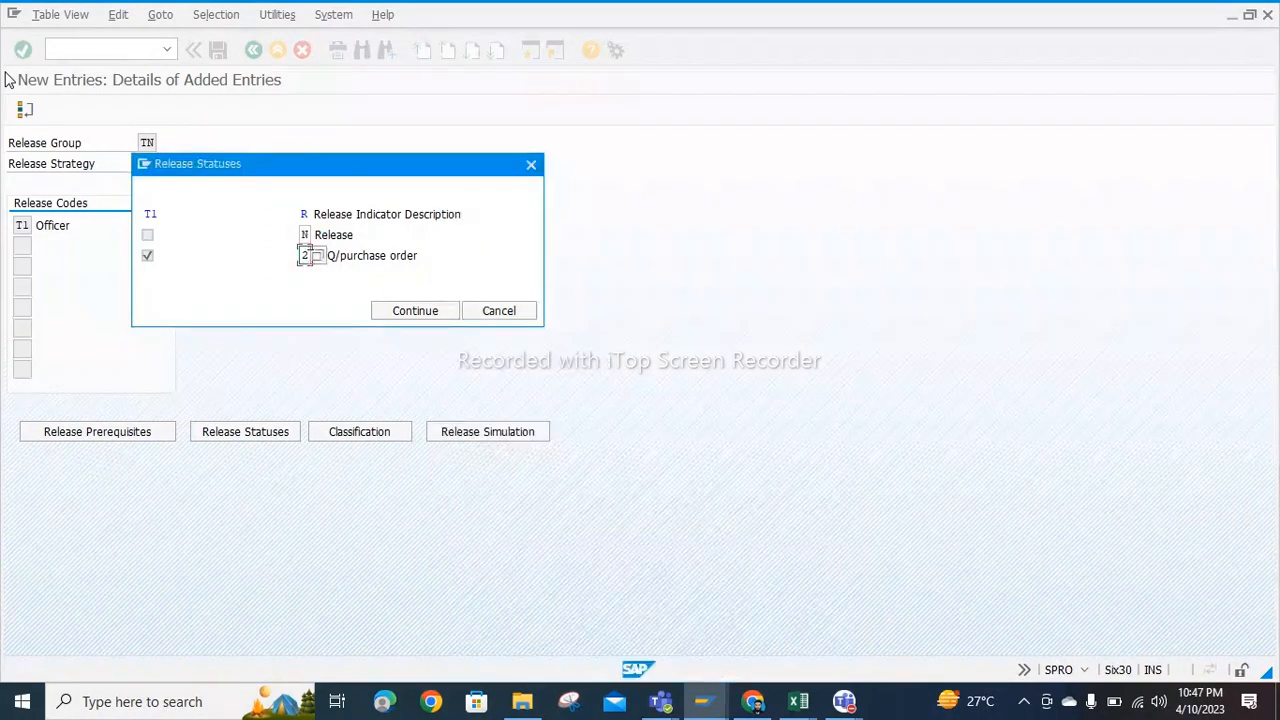
pyautogui.click(318, 257)
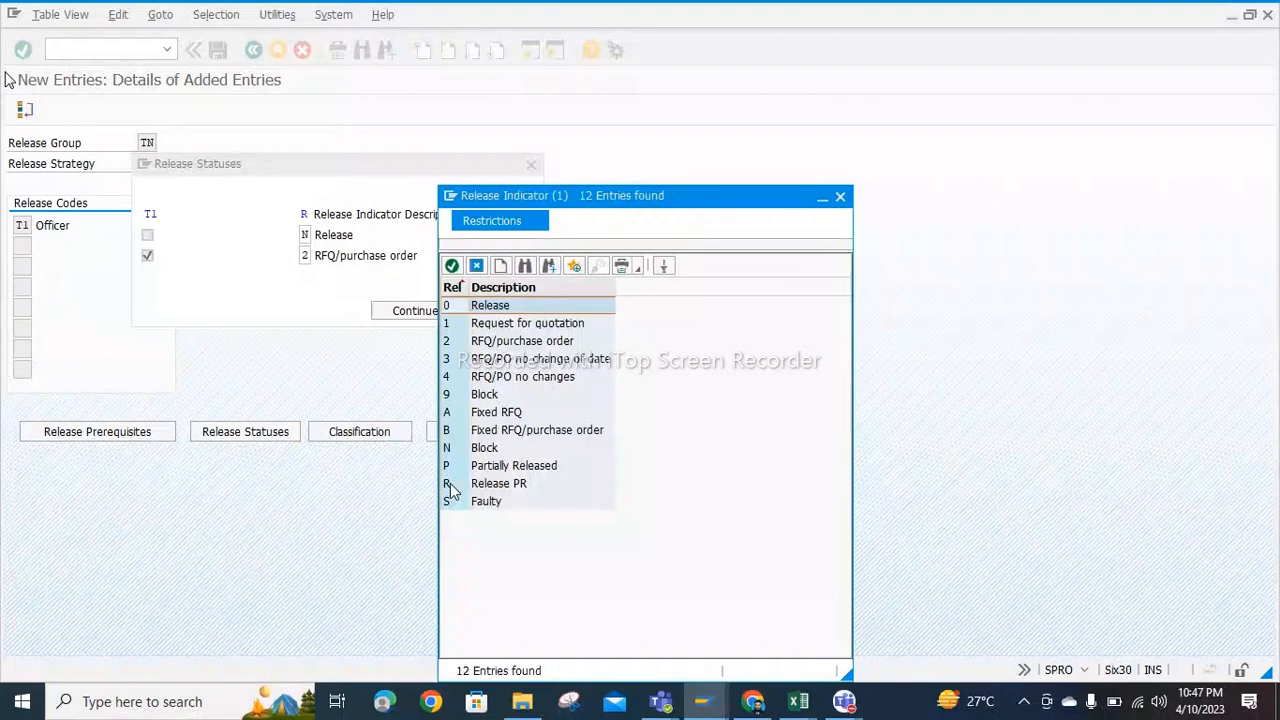
pyautogui.click(449, 486)
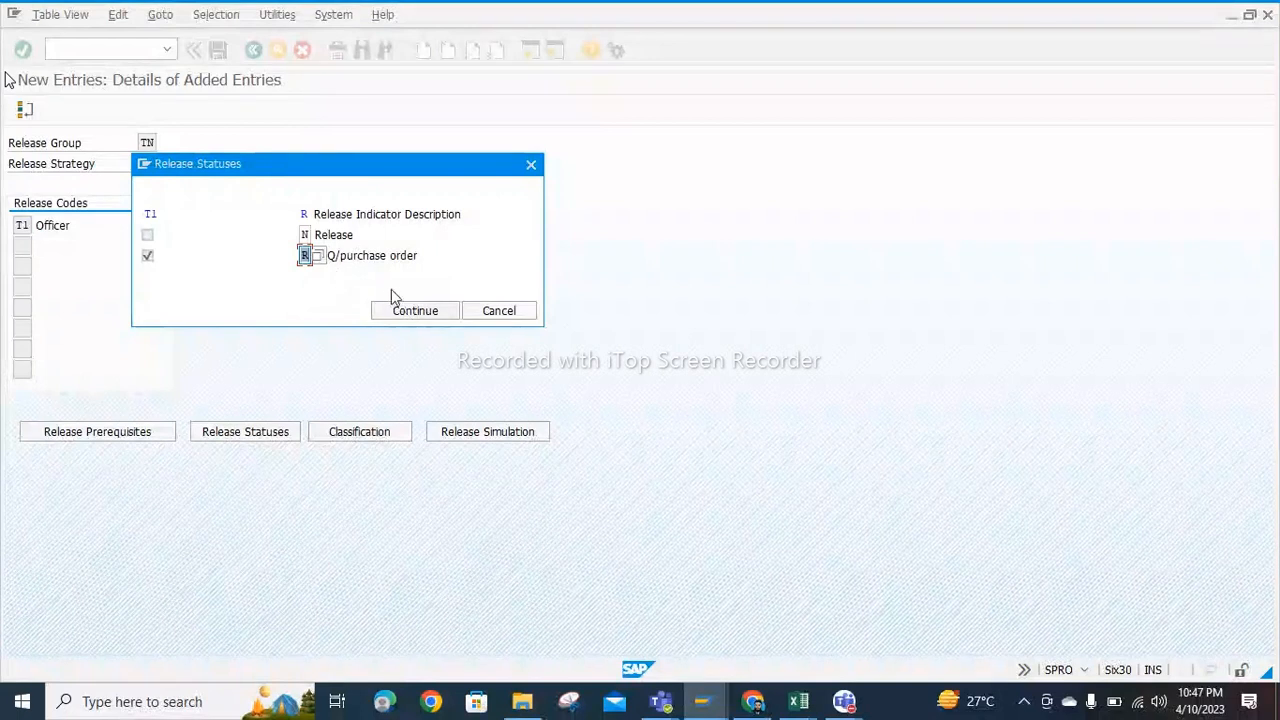
pyautogui.click(400, 313)
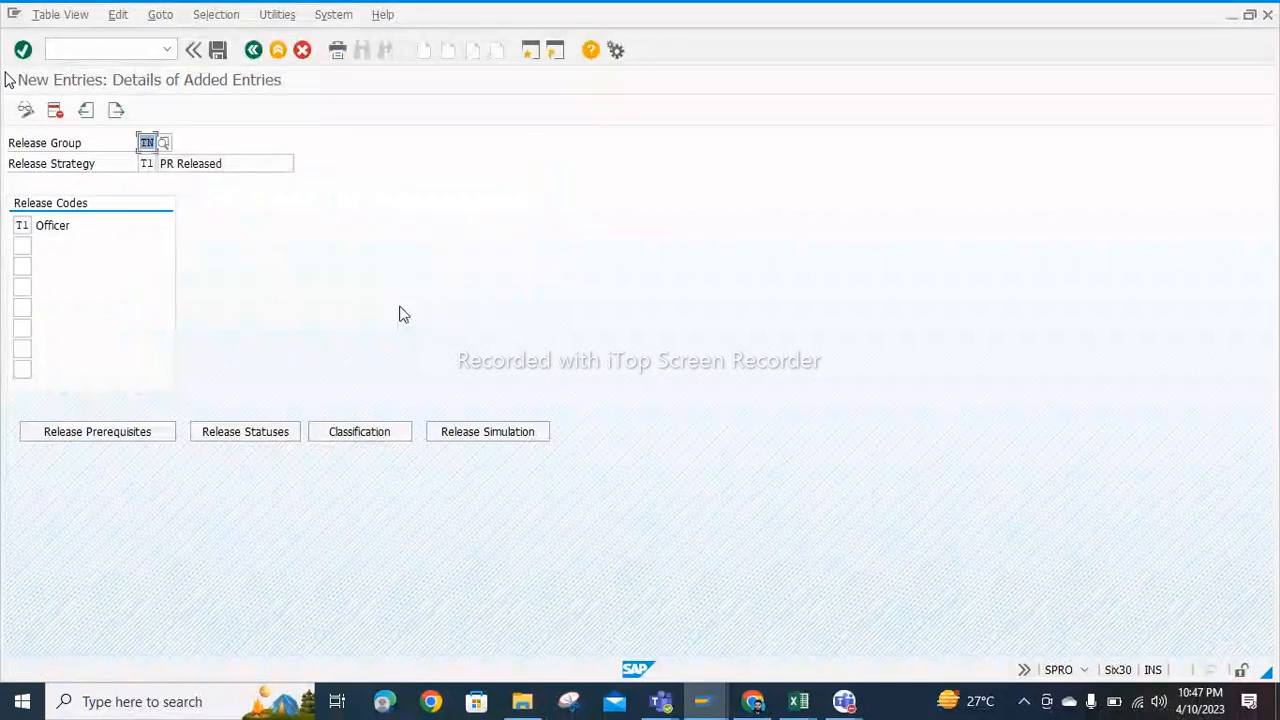
# Step: Open the strategy's classification and assign NT10 (PR For Local Mterial) as the purchase requisition document type
pyautogui.click(357, 437)
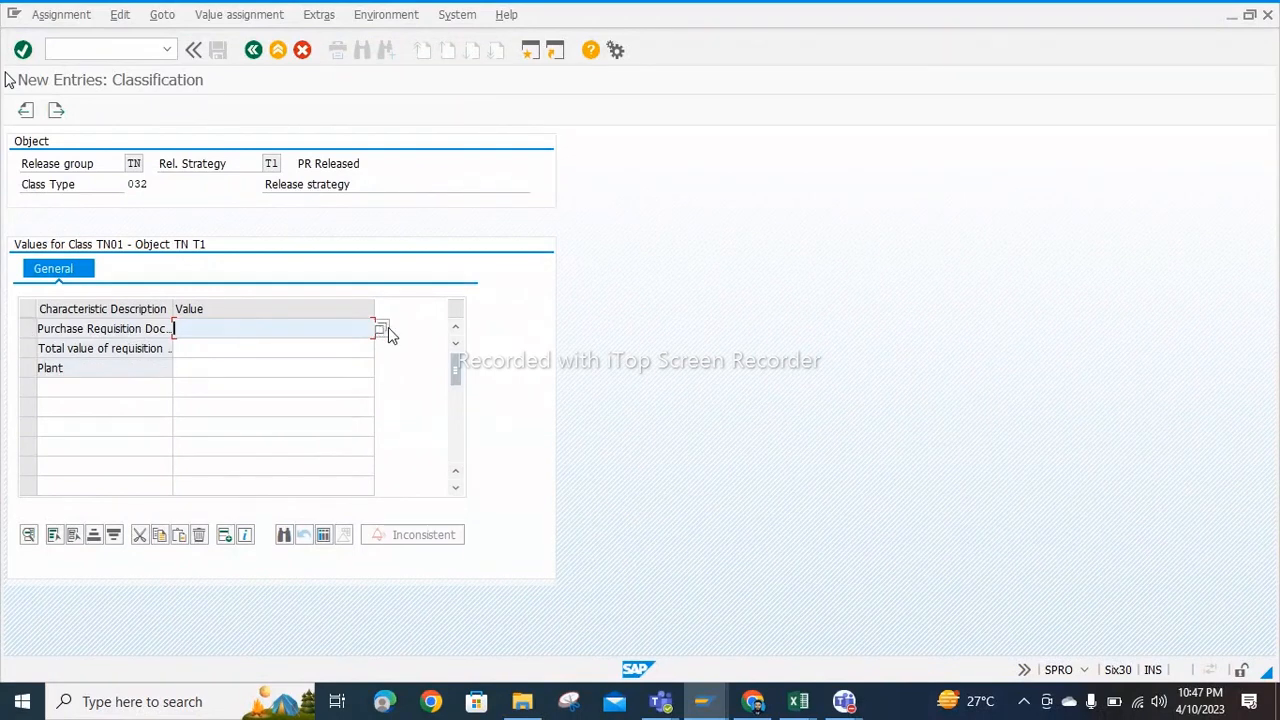
pyautogui.click(385, 331)
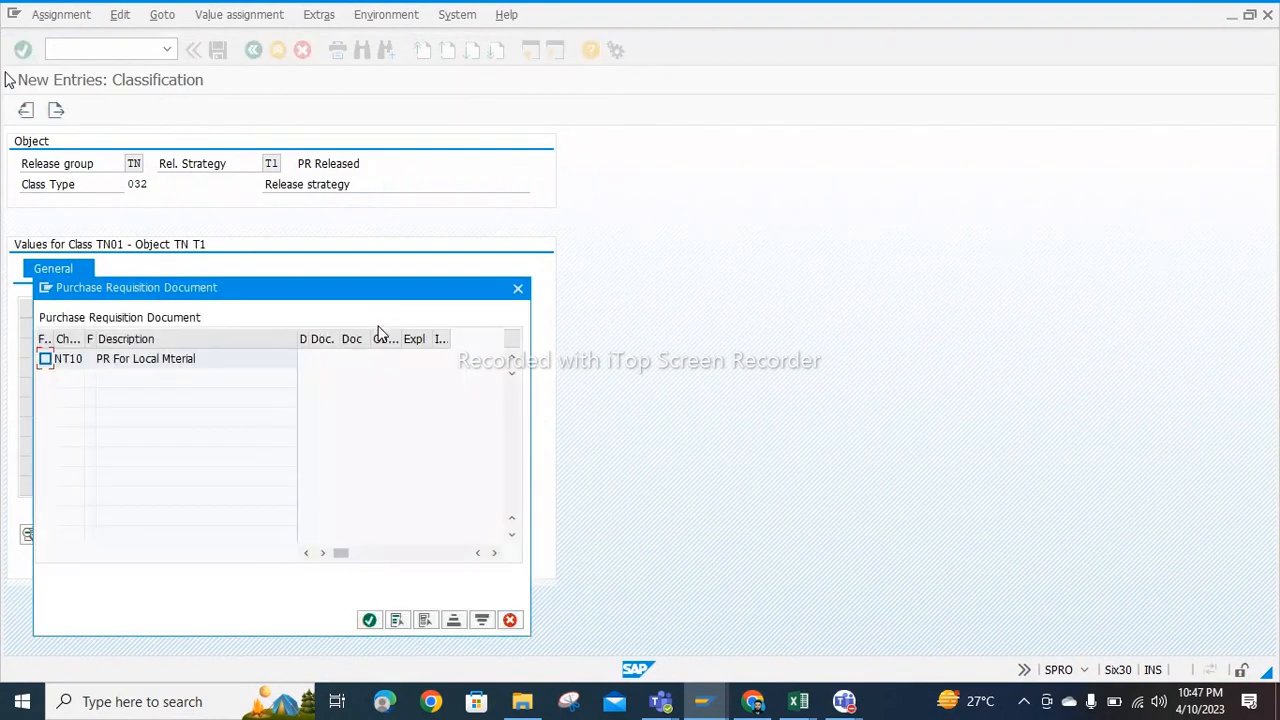
pyautogui.click(44, 360)
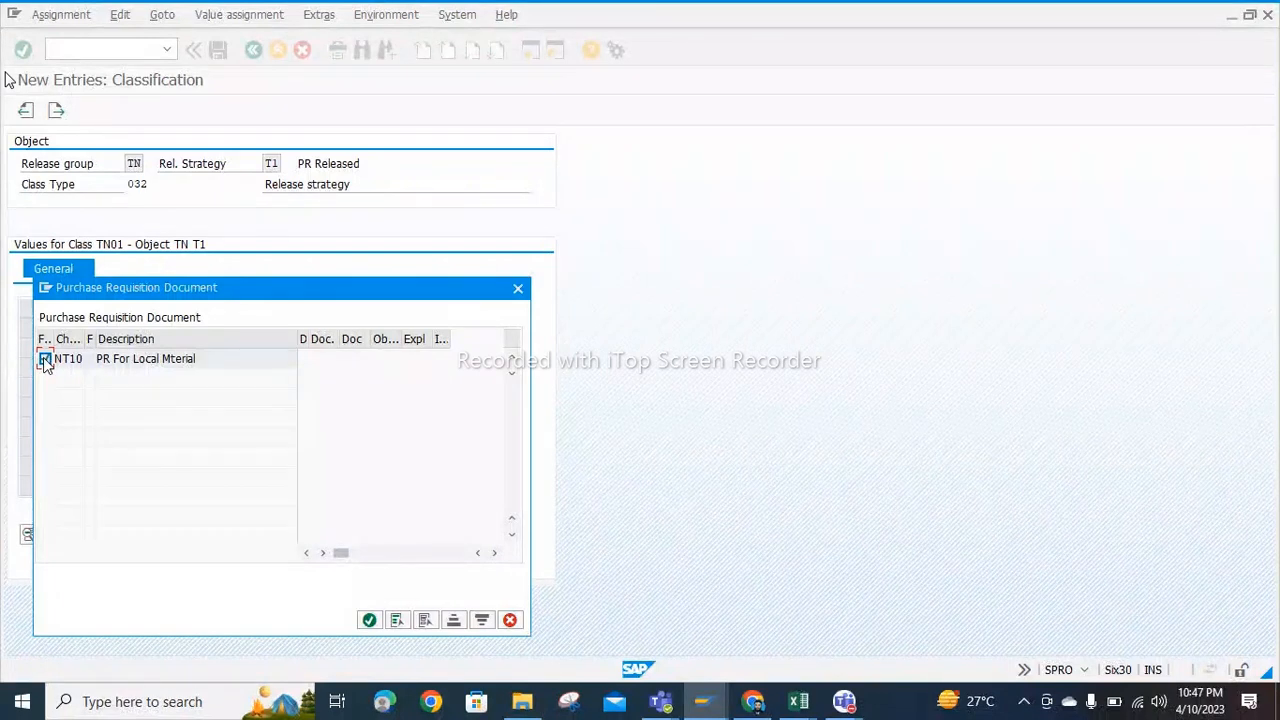
pyautogui.click(369, 621)
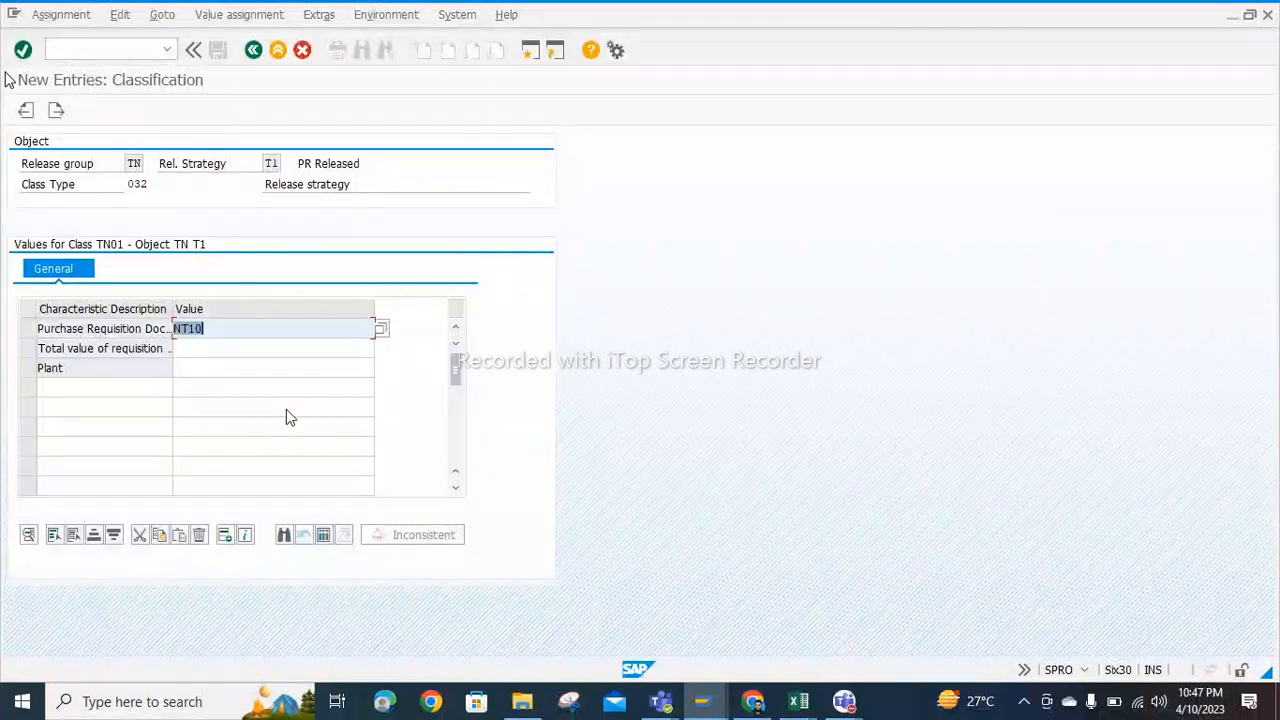
# Step: Set the classification's total value of requisition to <50000 in PKR
pyautogui.click(196, 350)
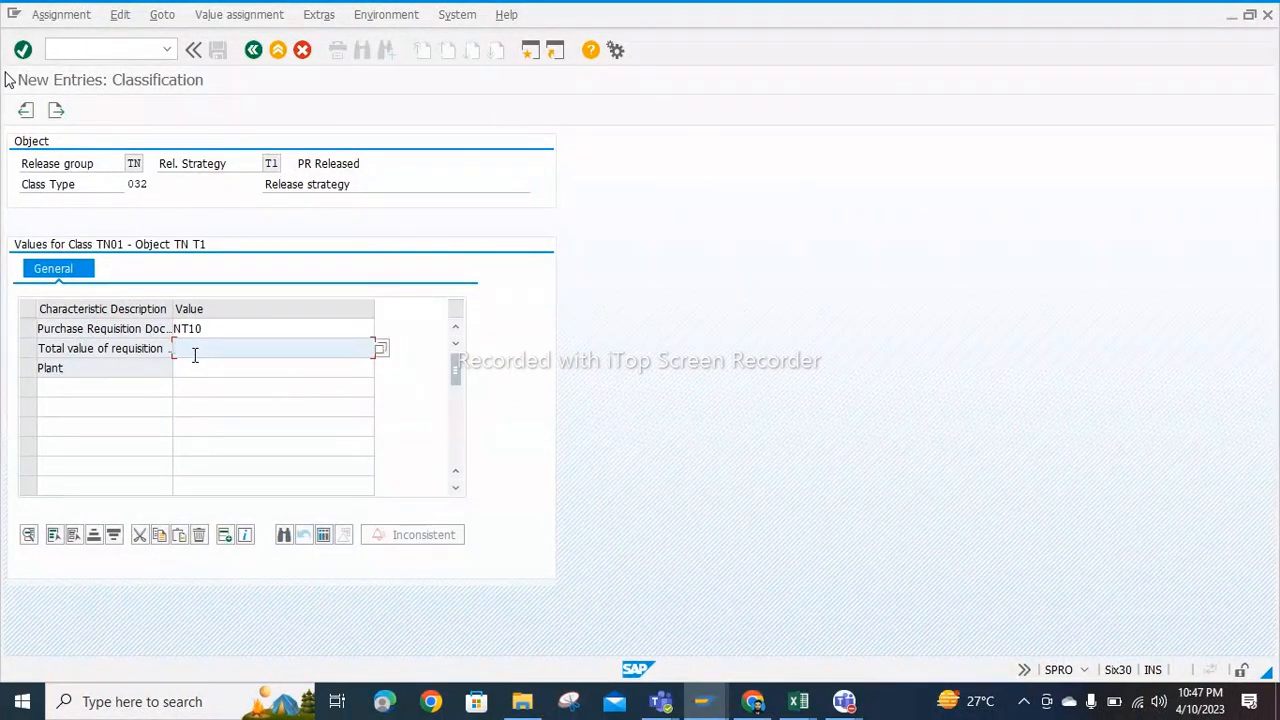
pyautogui.click(381, 348)
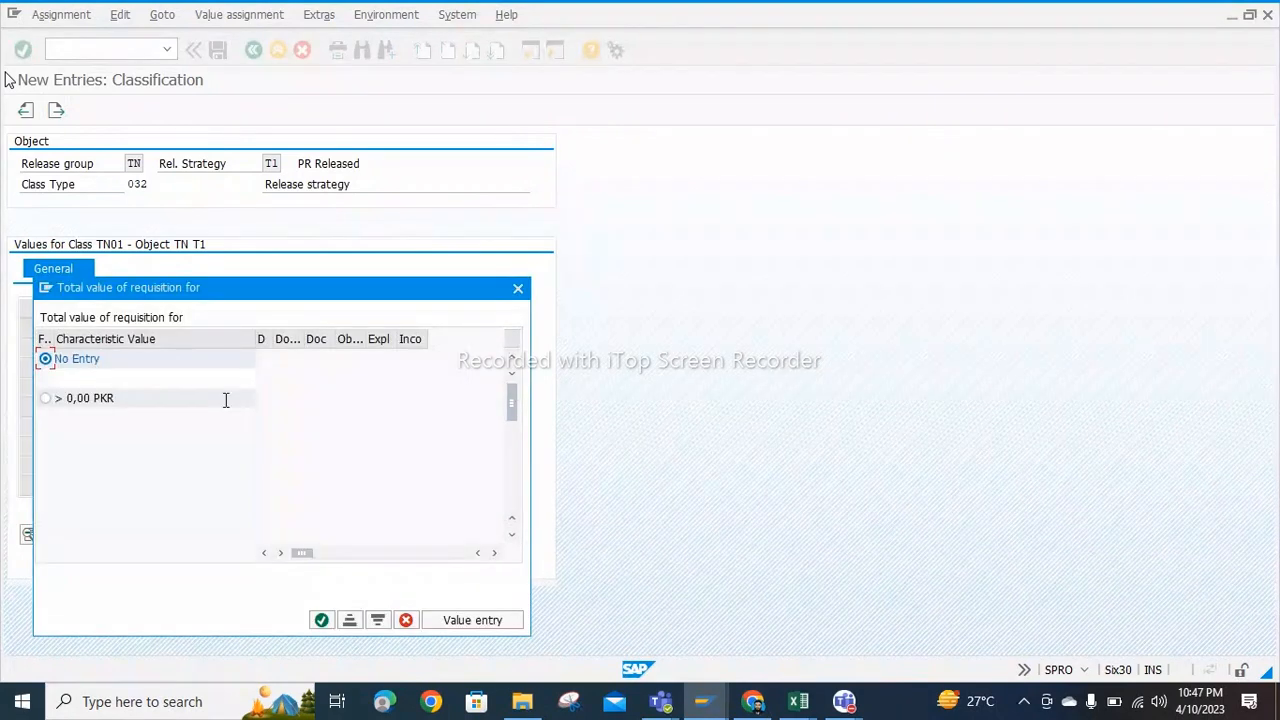
pyautogui.click(73, 380)
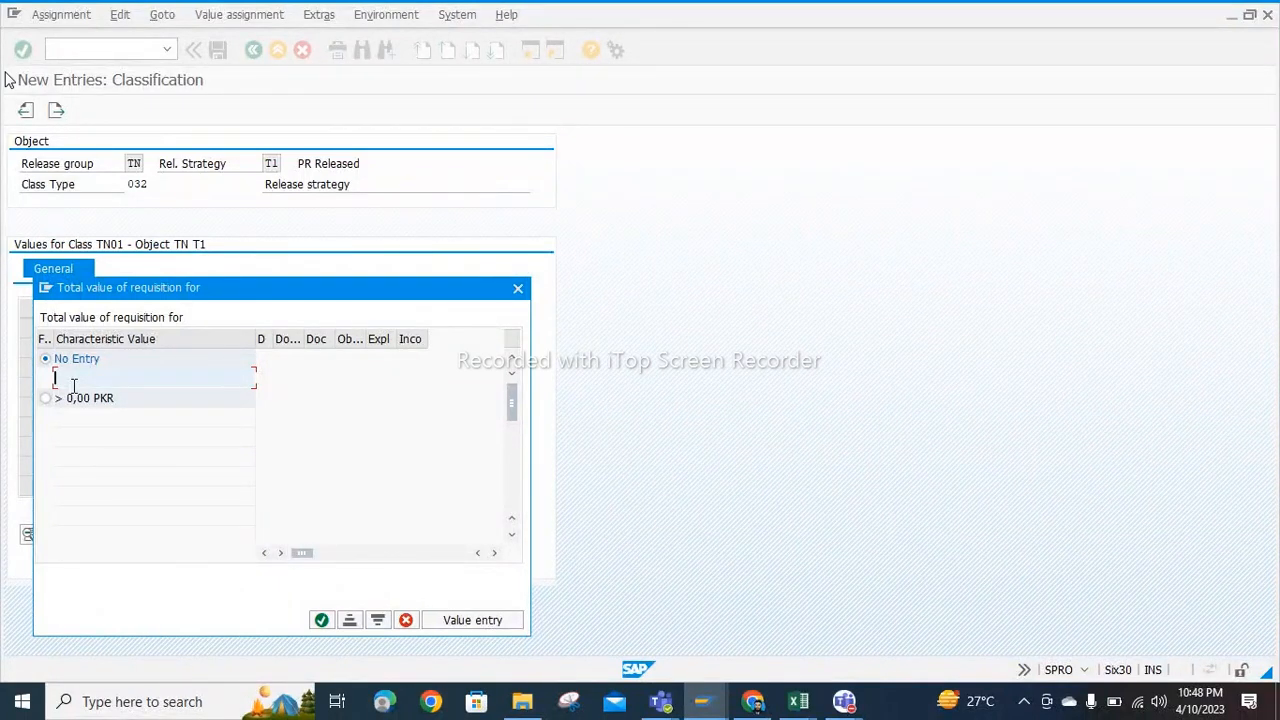
pyautogui.write('<50000')
pyautogui.click(320, 620)
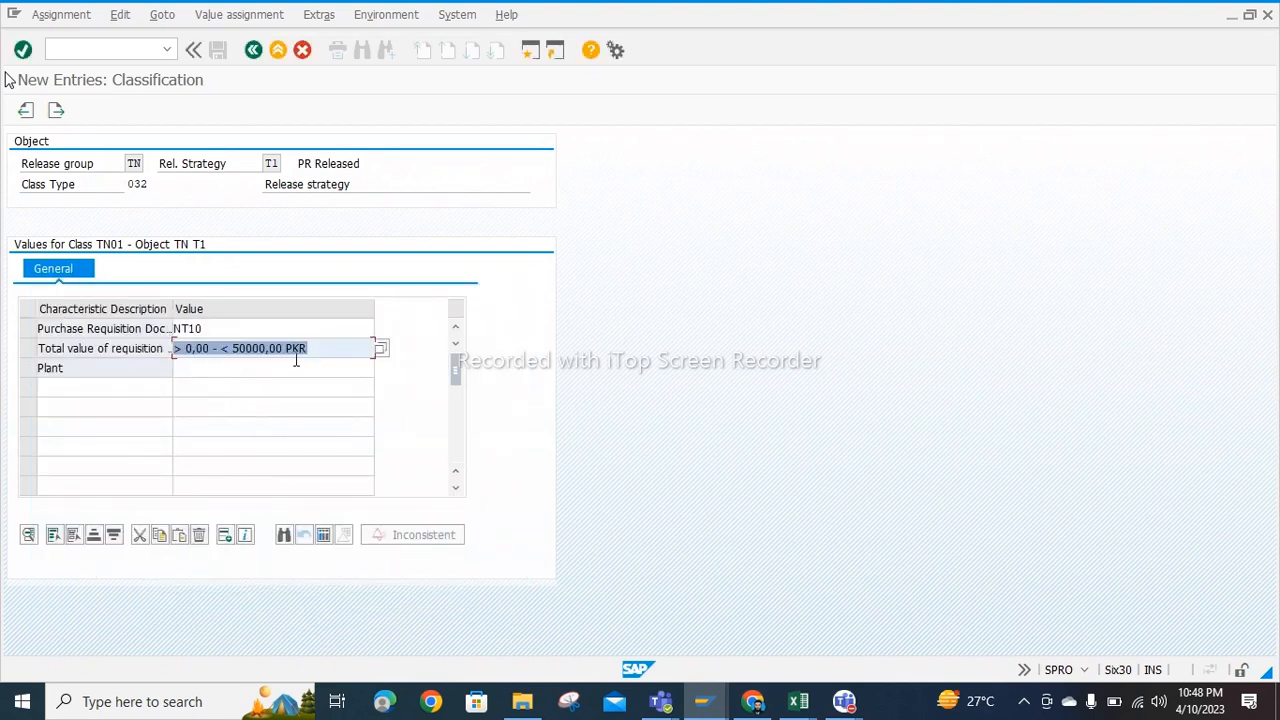
# Step: Set the classification's plant to NT10, return to the strategy's details and try to save the release strategy
pyautogui.click(238, 368)
pyautogui.write('nt')
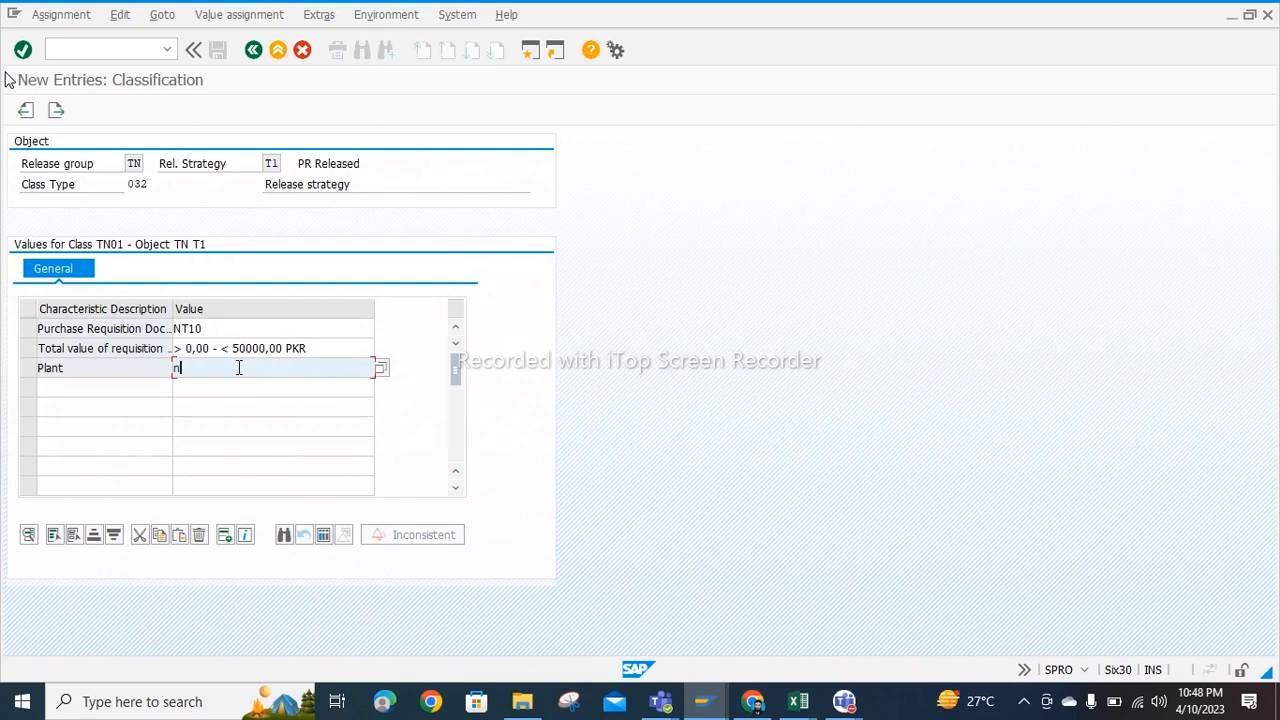
pyautogui.write('10')
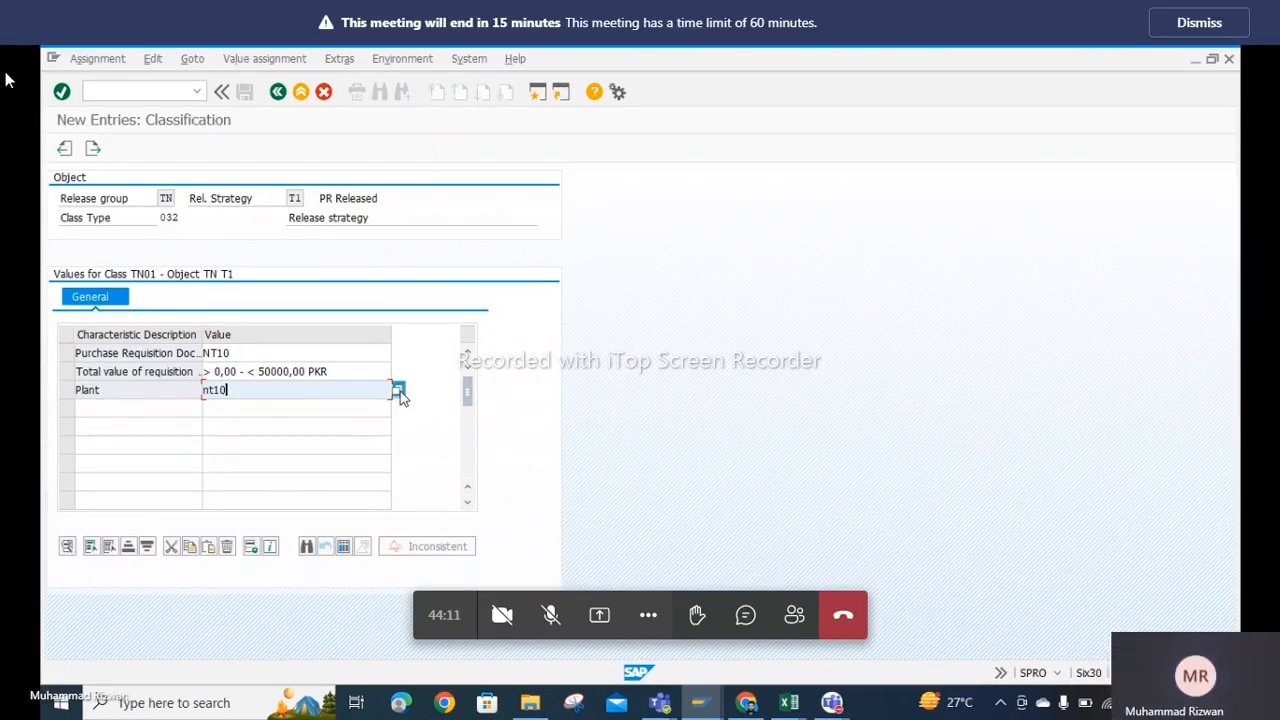
pyautogui.click(398, 390)
pyautogui.click(82, 382)
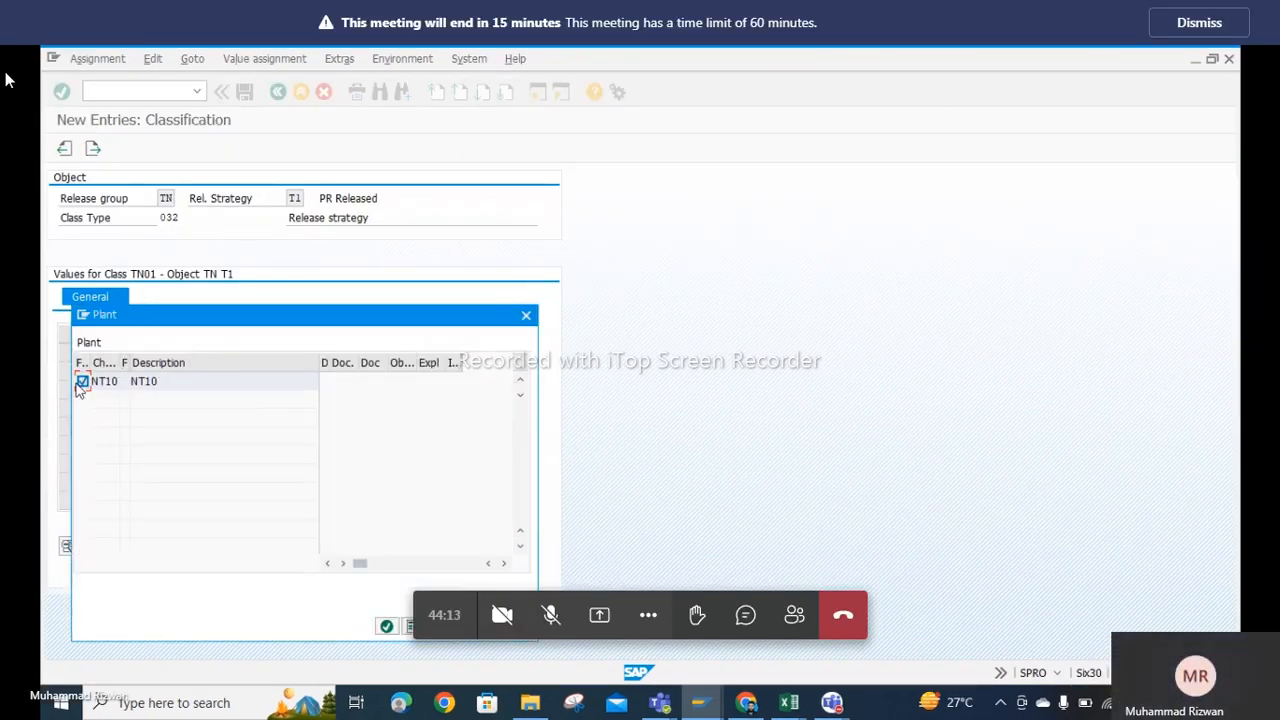
pyautogui.click(388, 627)
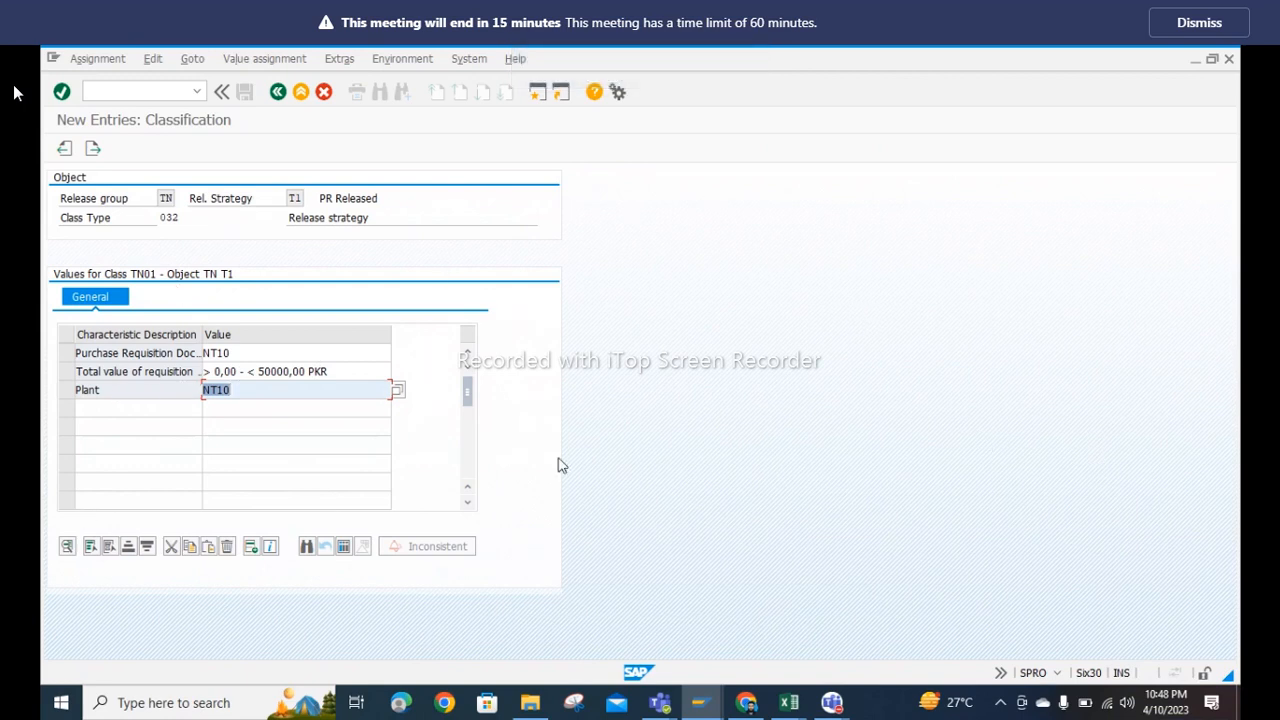
pyautogui.press('Return')
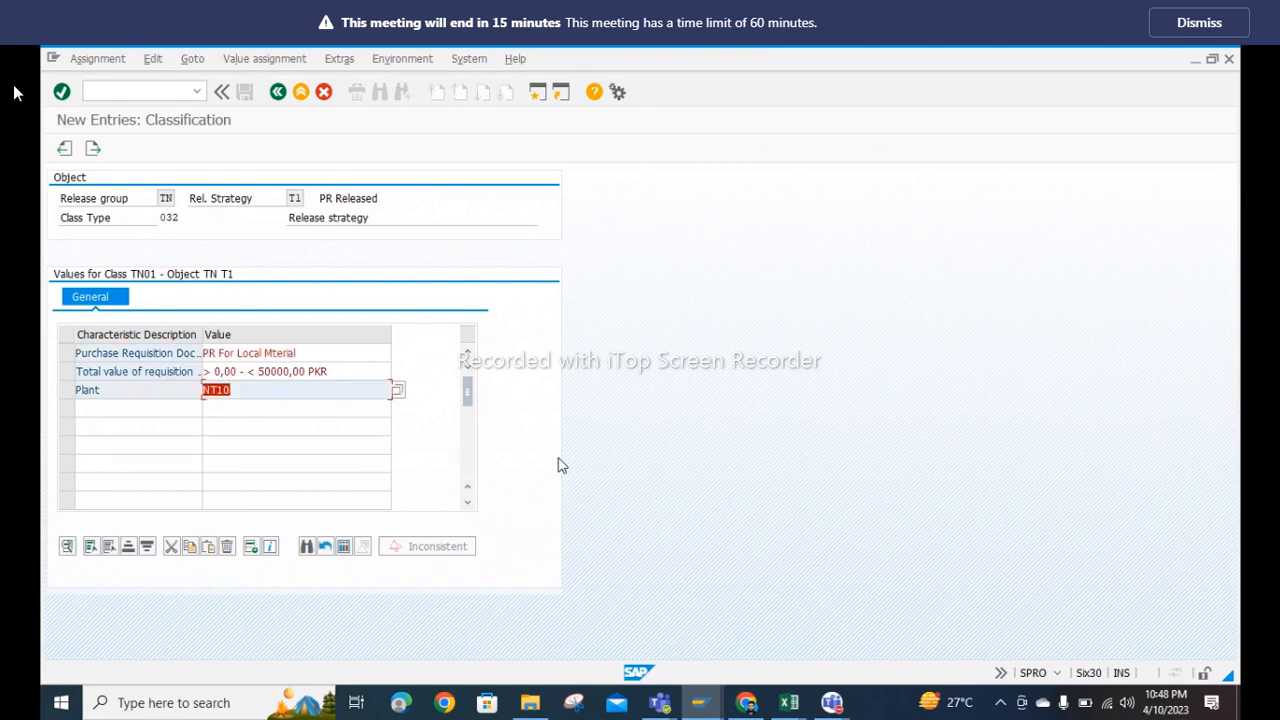
pyautogui.click(278, 91)
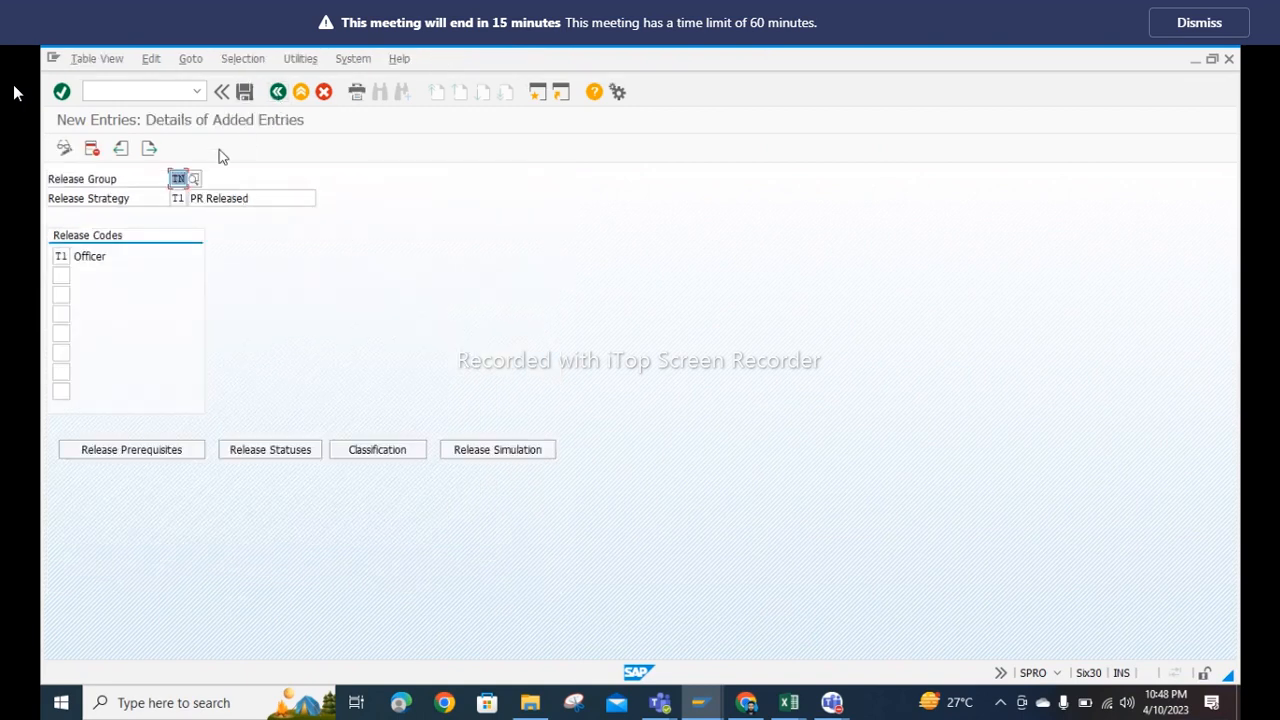
pyautogui.click(244, 92)
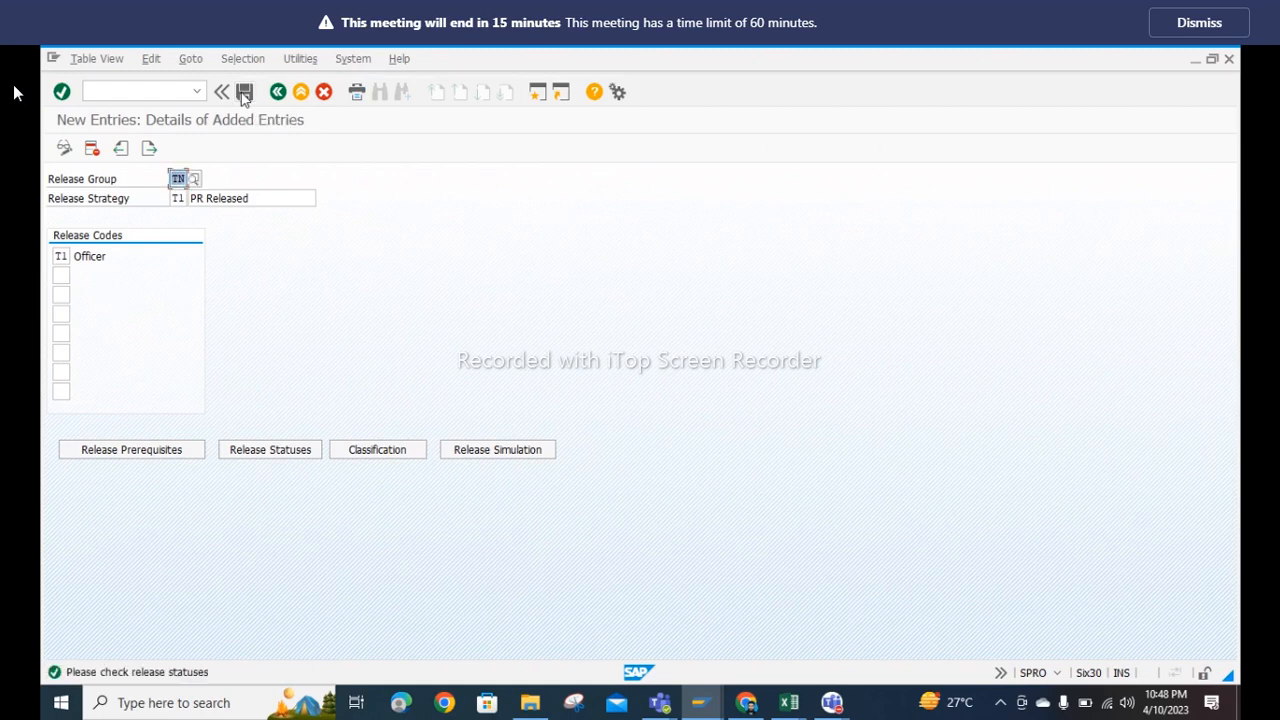
# Step: Review the strategy's release prerequisites, release statuses and classification values
pyautogui.click(480, 456)
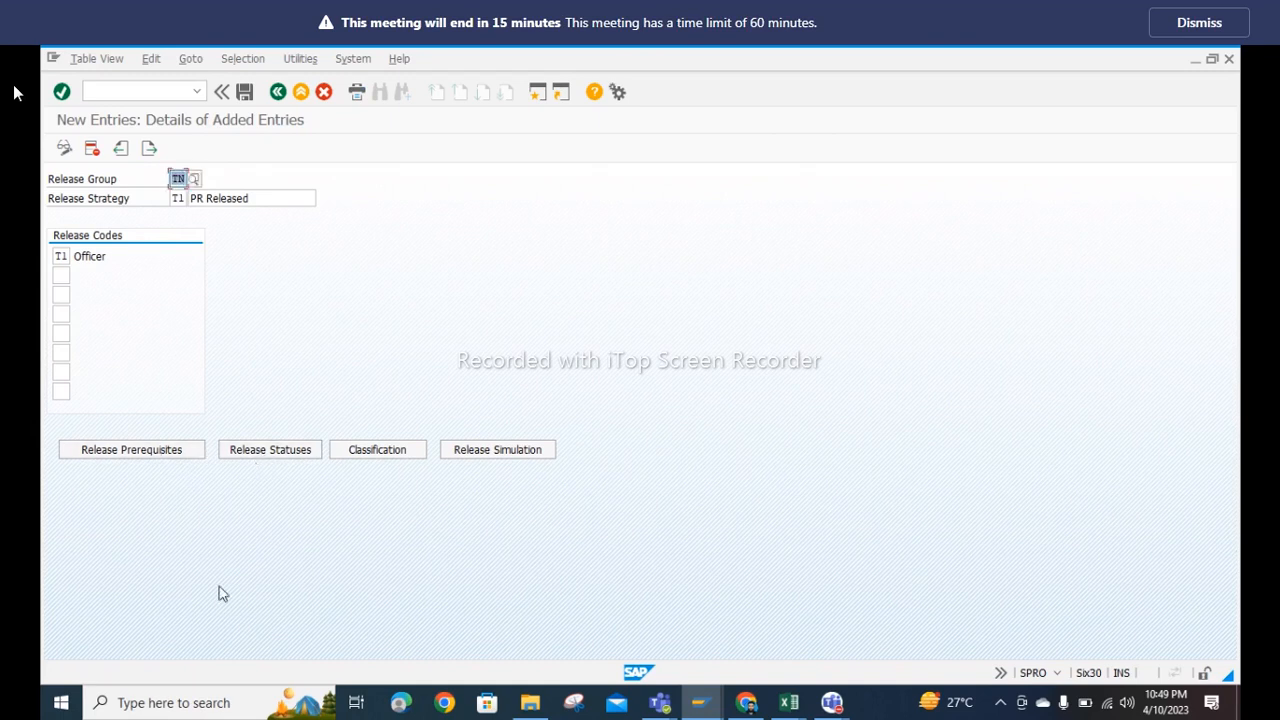
pyautogui.click(143, 450)
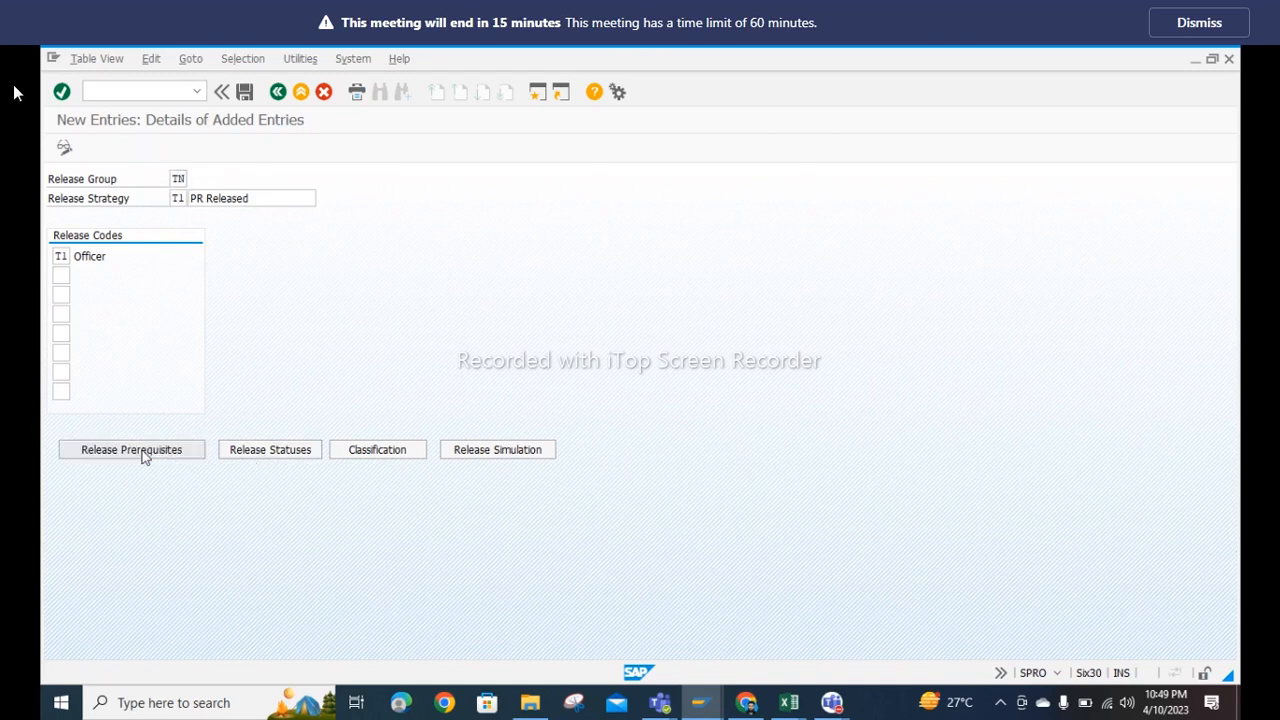
pyautogui.click(138, 607)
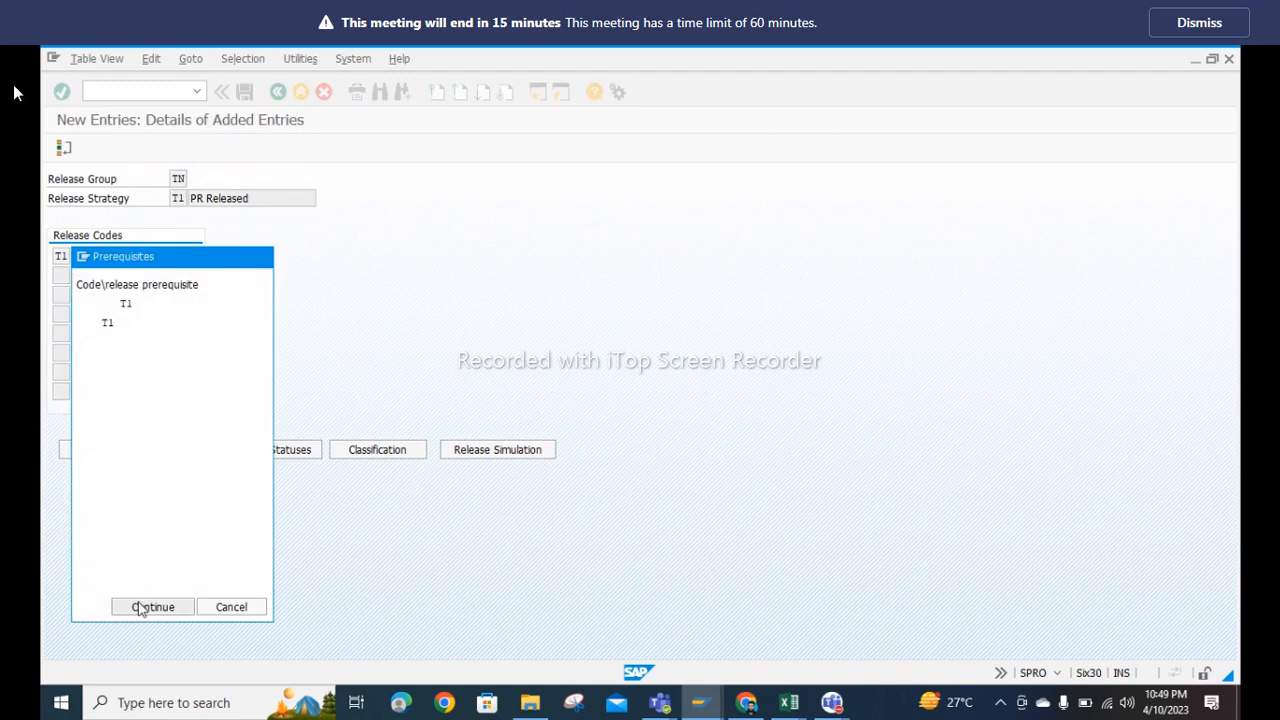
pyautogui.click(299, 457)
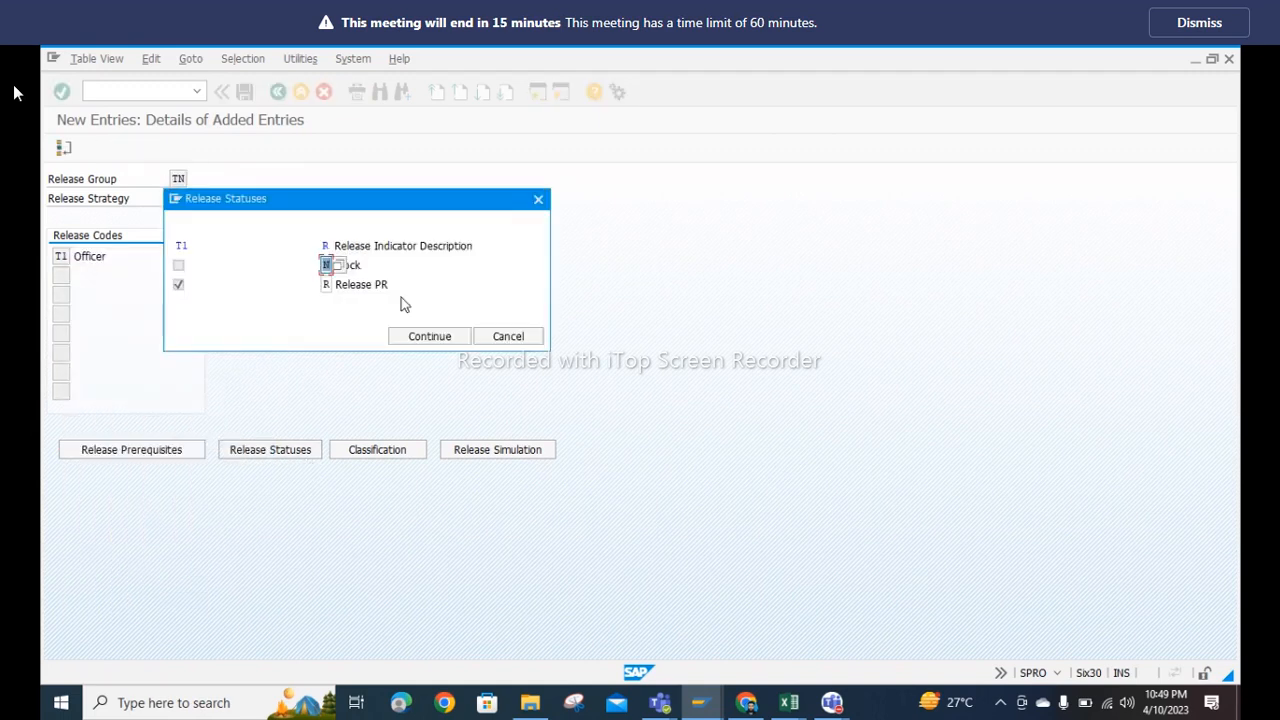
pyautogui.click(429, 337)
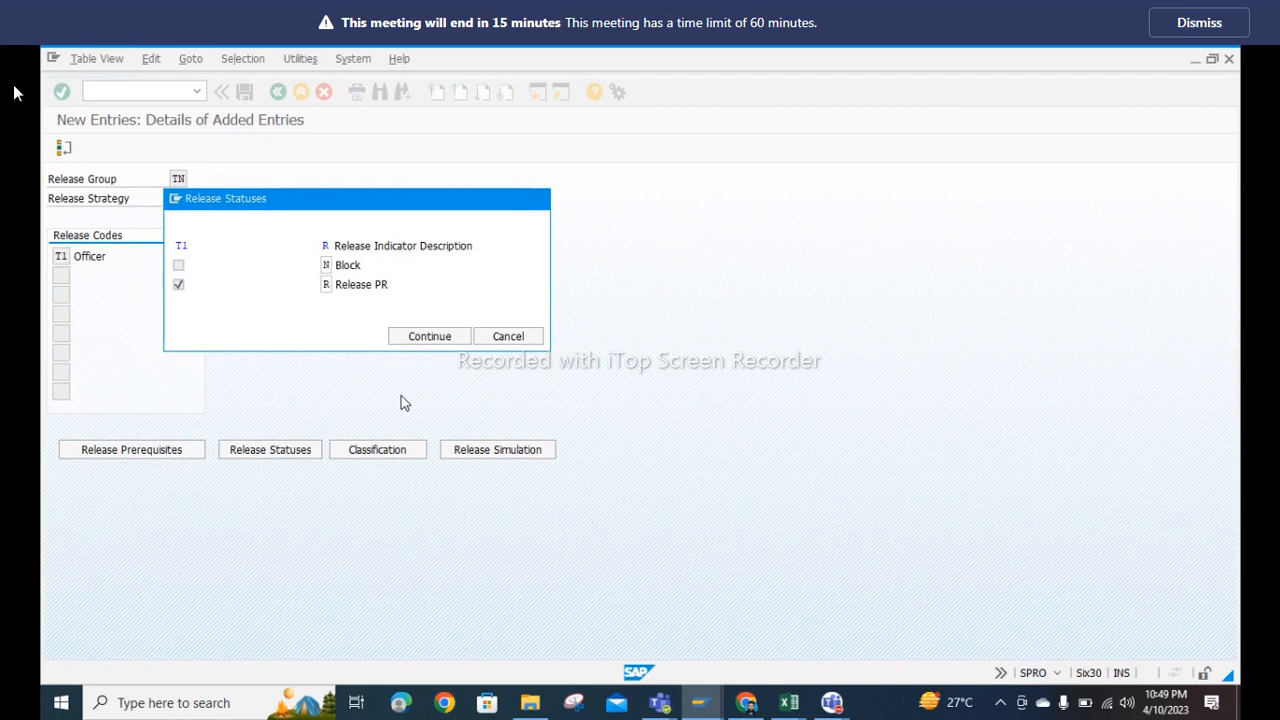
pyautogui.click(377, 449)
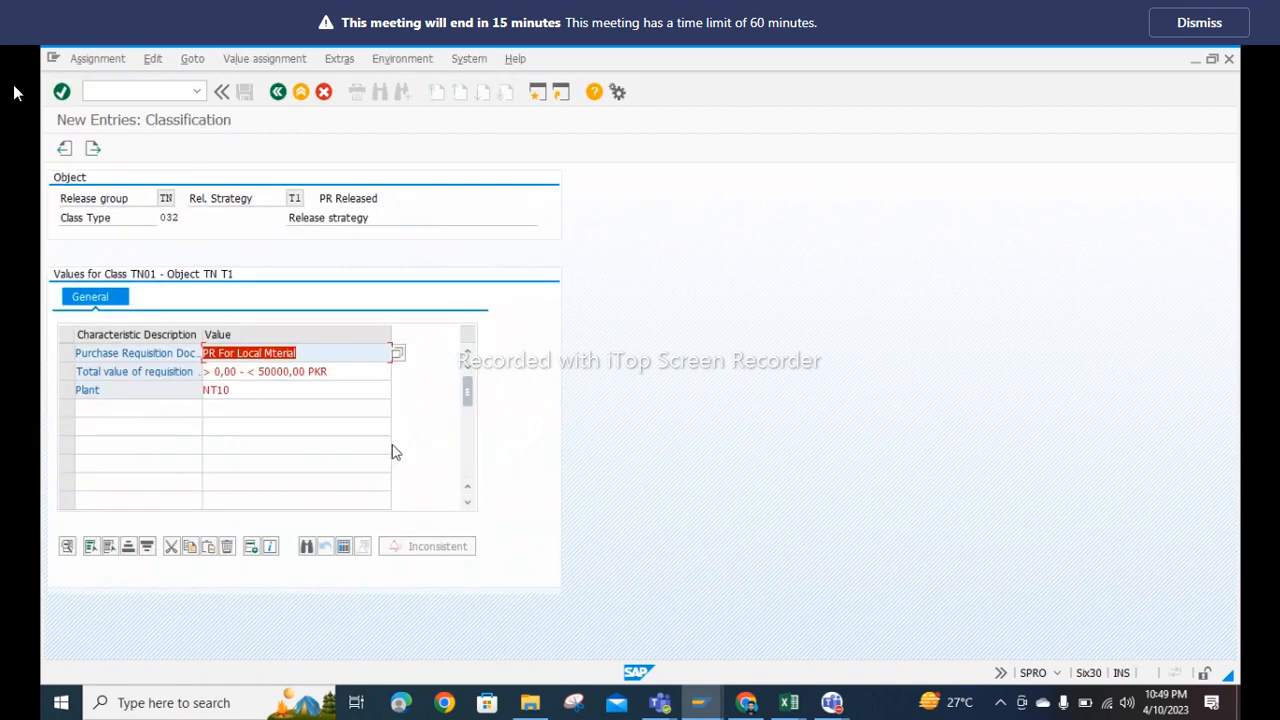
pyautogui.click(278, 91)
# Step: Try to run the release simulation for strategy T1 and save the strategy again
pyautogui.click(485, 452)
pyautogui.click(485, 452)
pyautogui.click(485, 452)
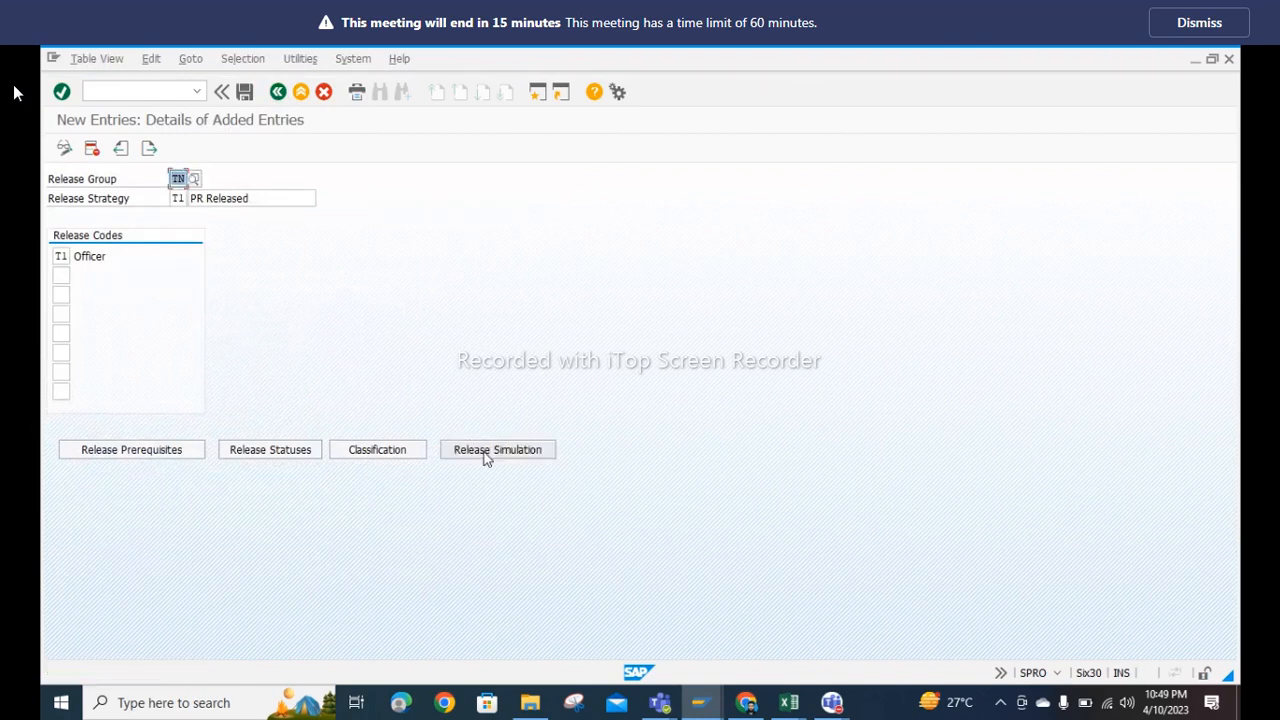
pyautogui.click(244, 93)
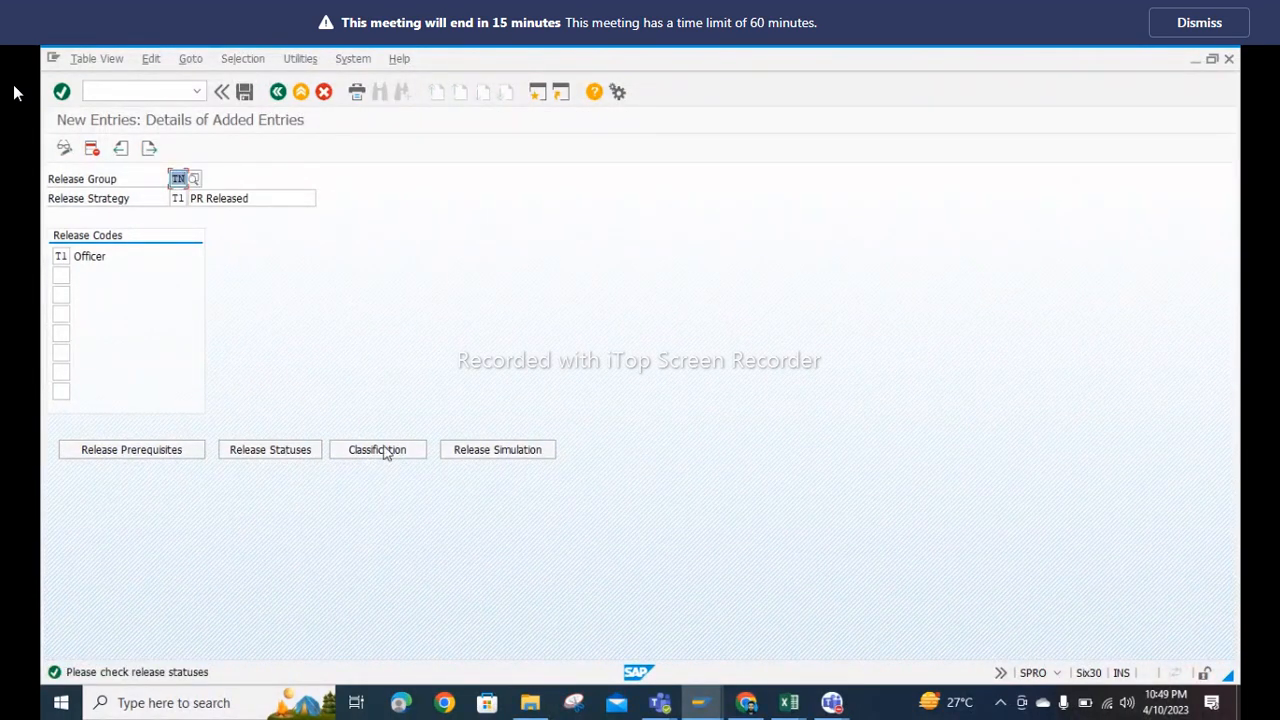
# Step: Recheck strategy T1's Block and Release PR statuses and its document type and total value classification
pyautogui.click(289, 452)
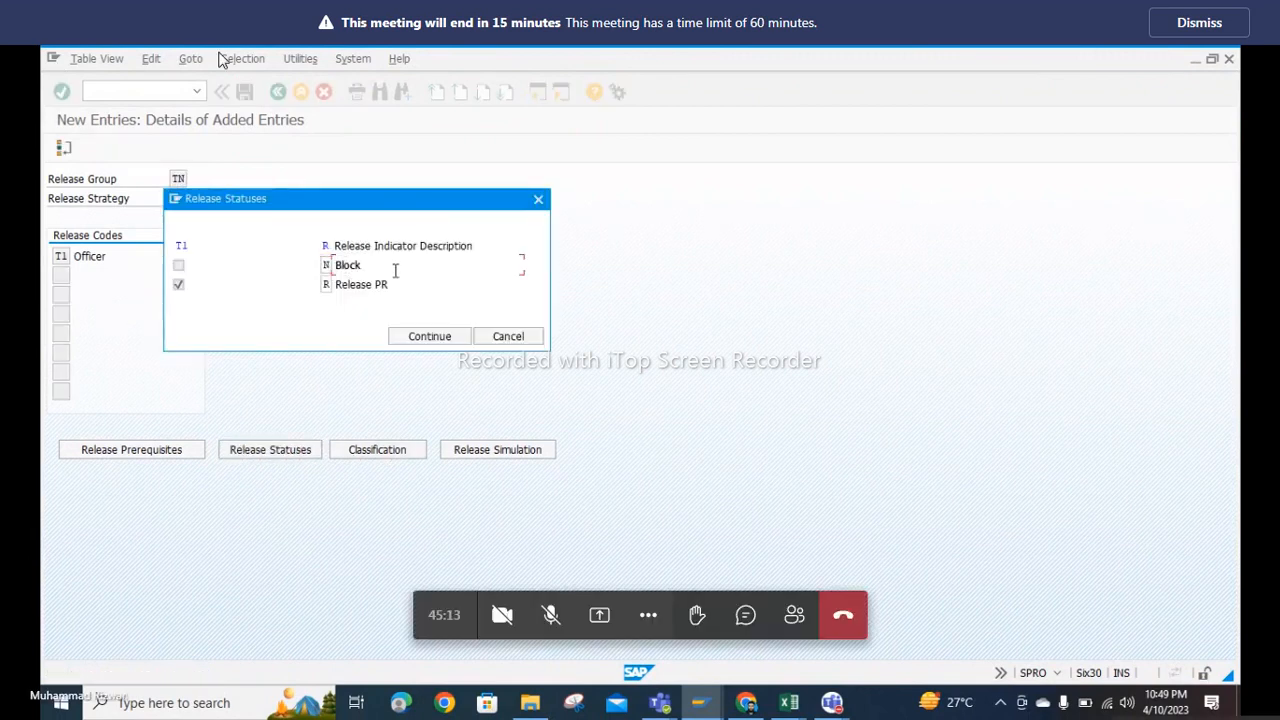
pyautogui.click(393, 270)
pyautogui.click(411, 338)
pyautogui.click(550, 618)
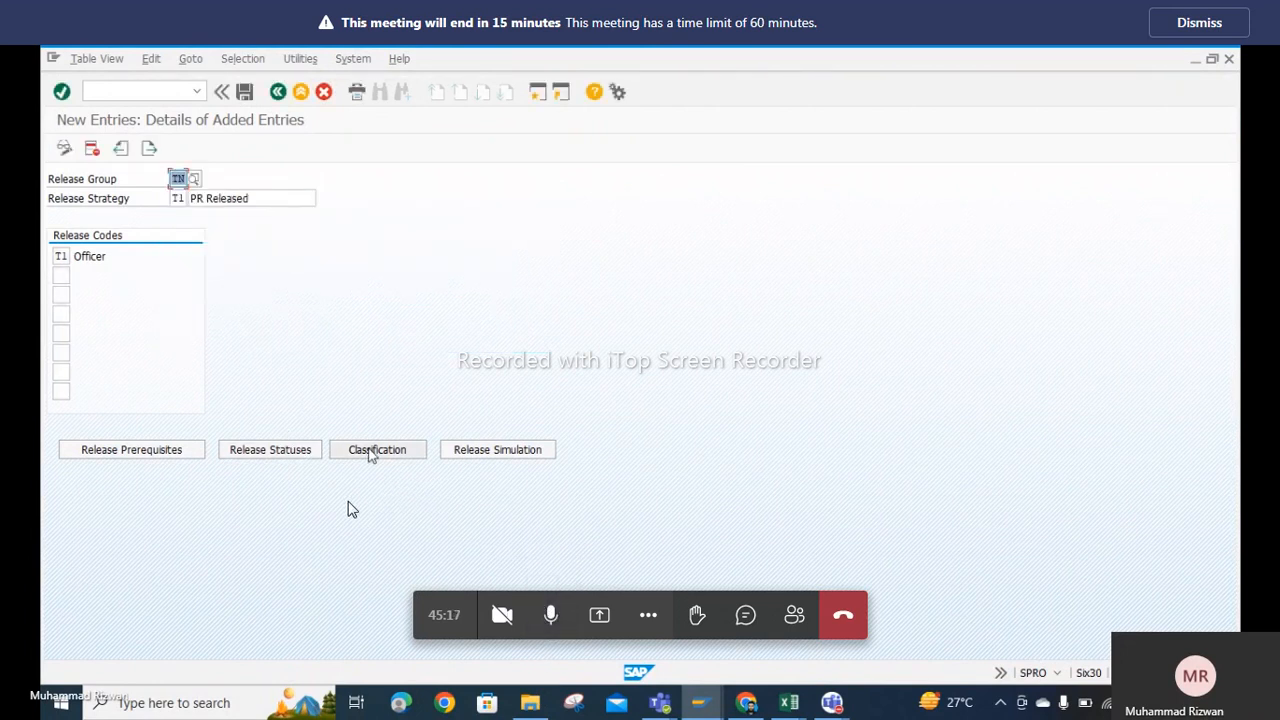
pyautogui.click(372, 452)
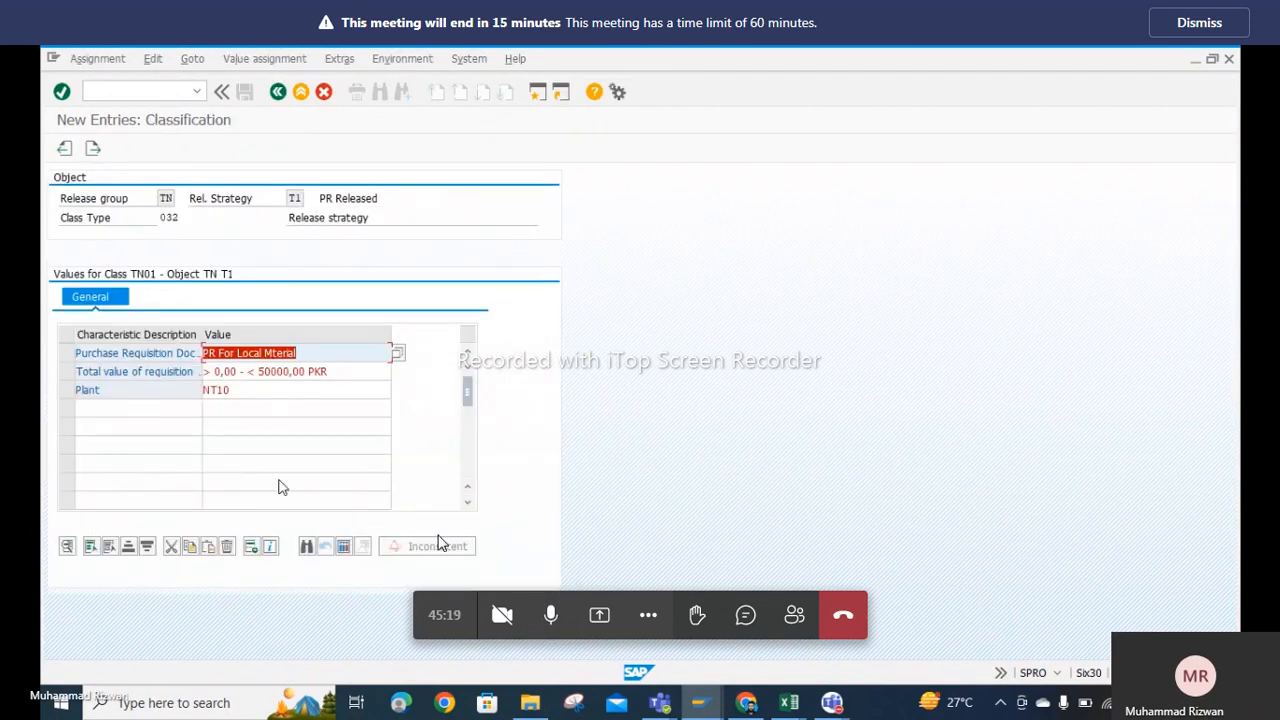
pyautogui.click(344, 354)
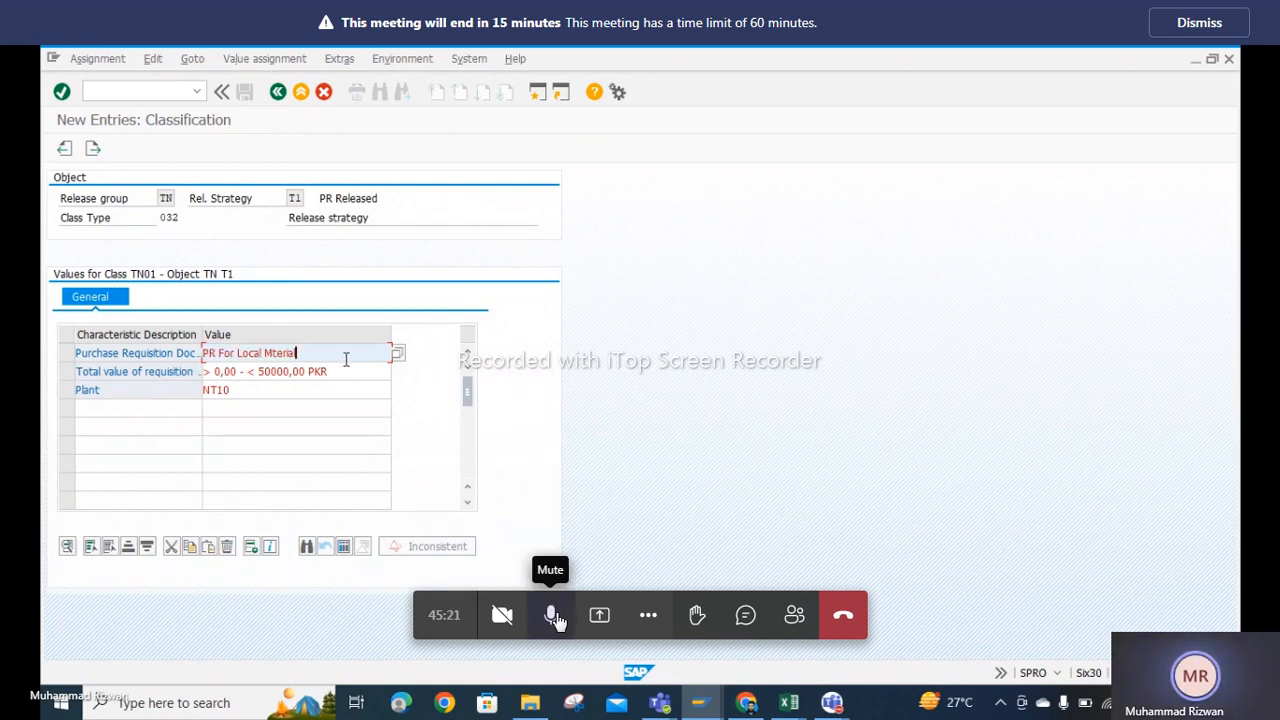
pyautogui.click(555, 618)
pyautogui.click(357, 372)
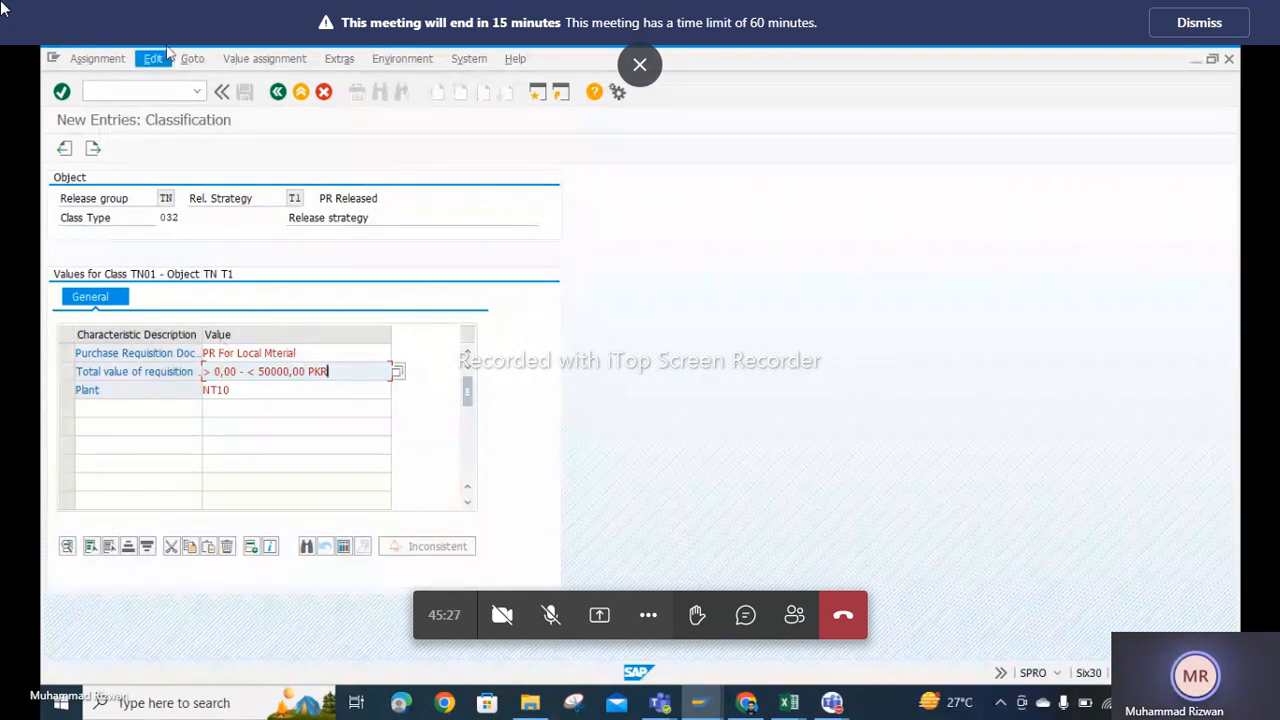
# Step: Open SPRO in a new session with /ospro and display the SAP Reference IMG
pyautogui.click(148, 91)
pyautogui.write('/')
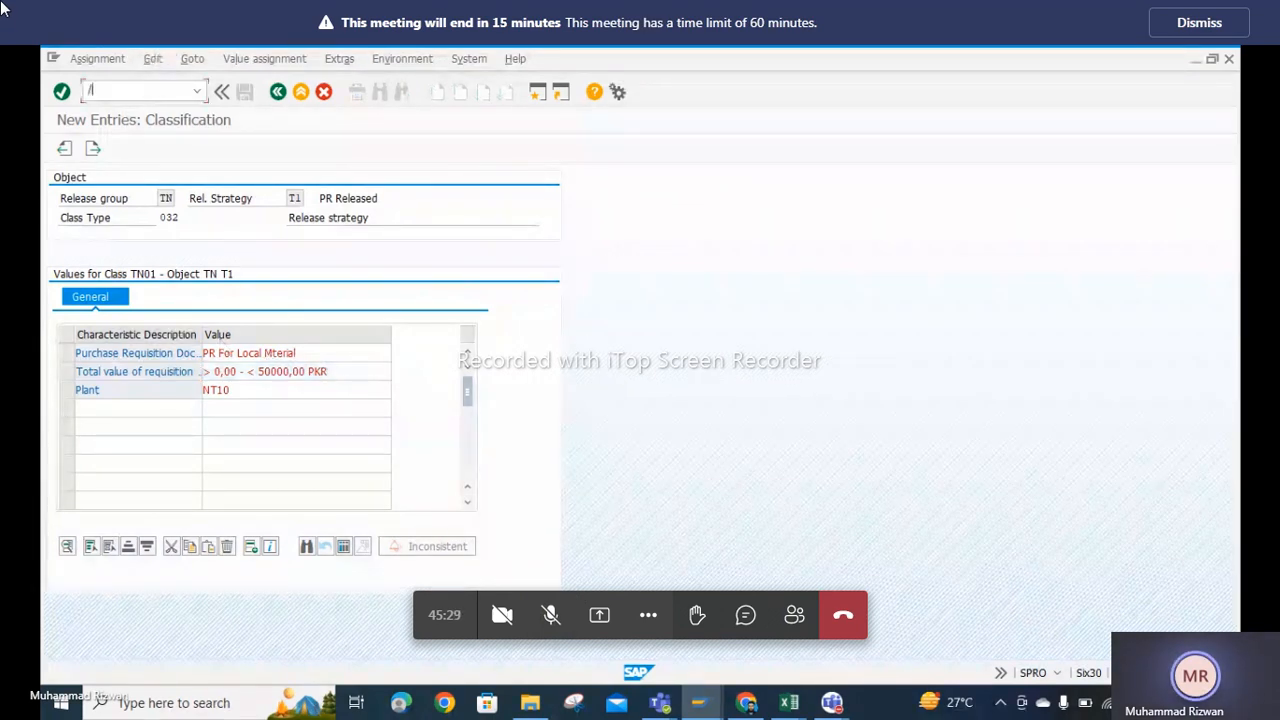
pyautogui.write('ospro')
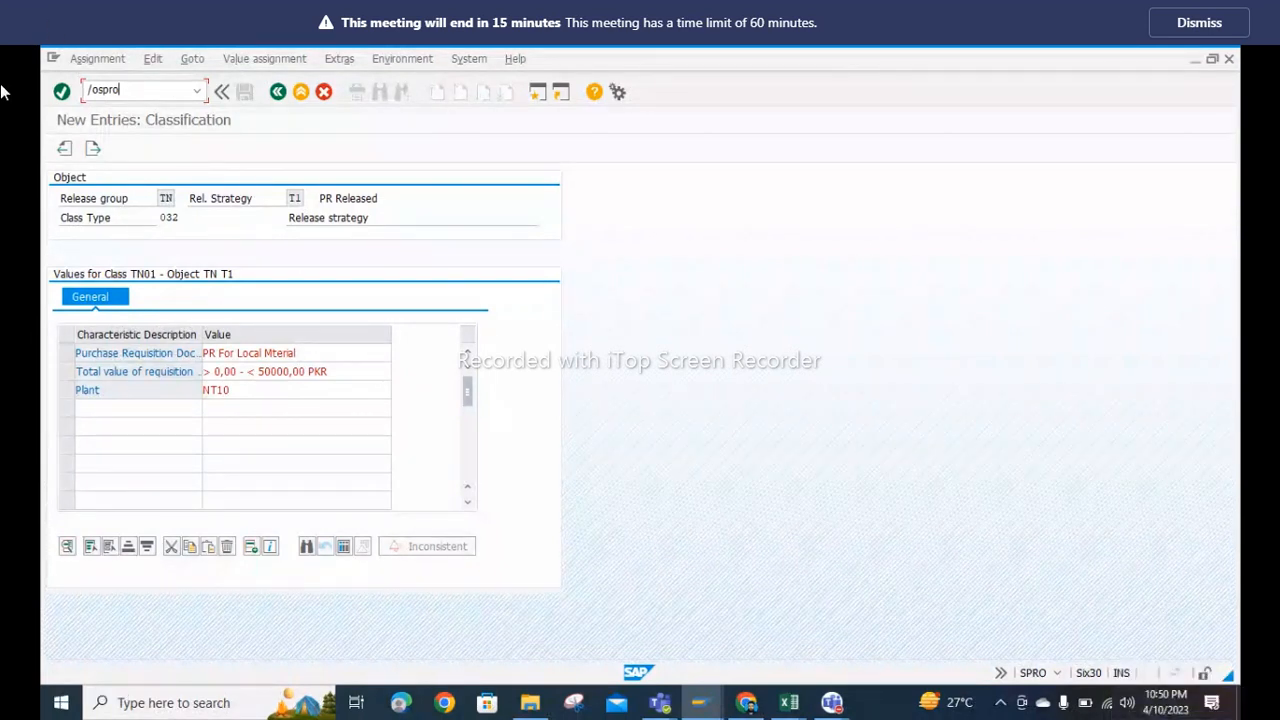
pyautogui.press('Return')
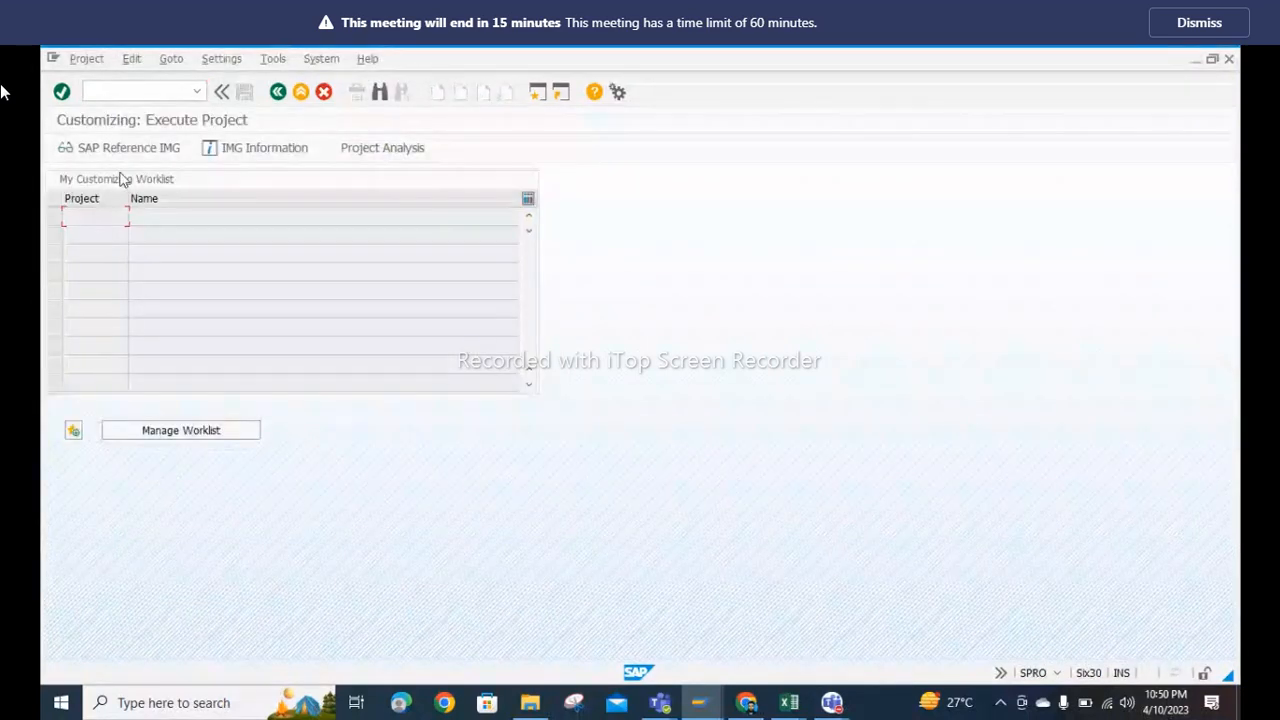
pyautogui.click(134, 150)
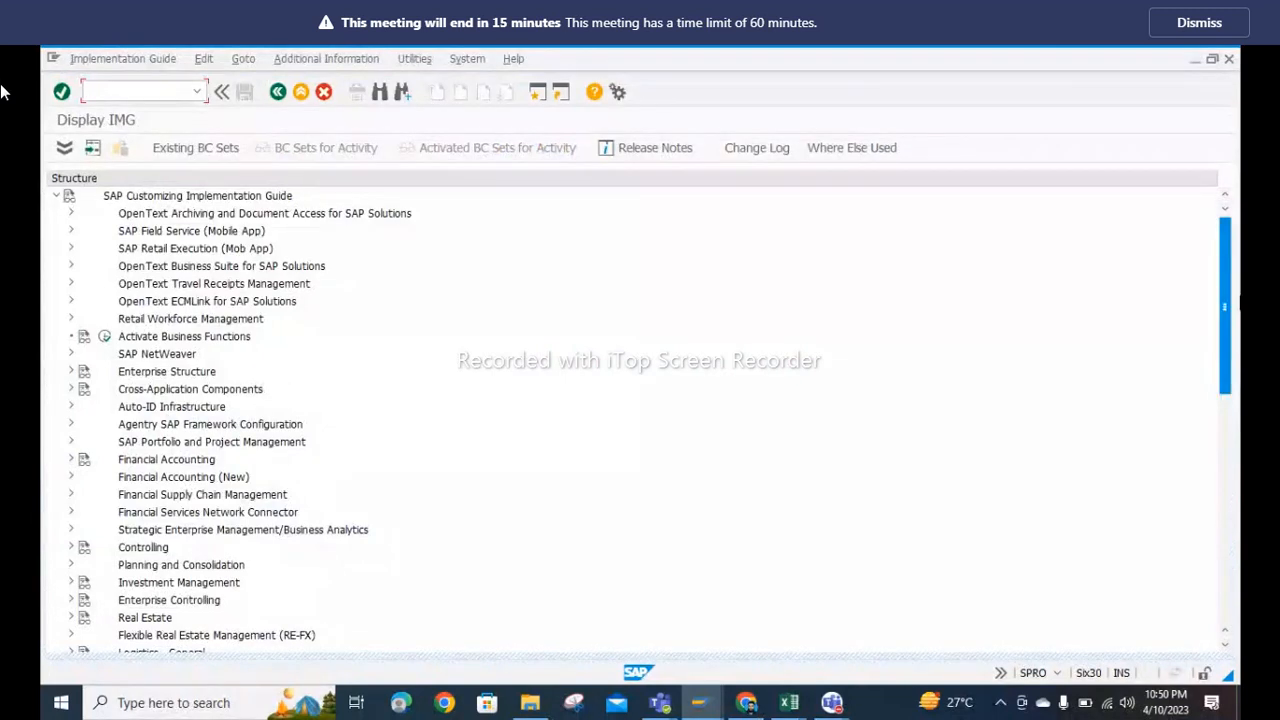
# Step: Open the Define Document Types activity for purchase requisitions under Materials Management, Purchasing
pyautogui.moveTo(1222, 307); pyautogui.dragTo(1220, 445)
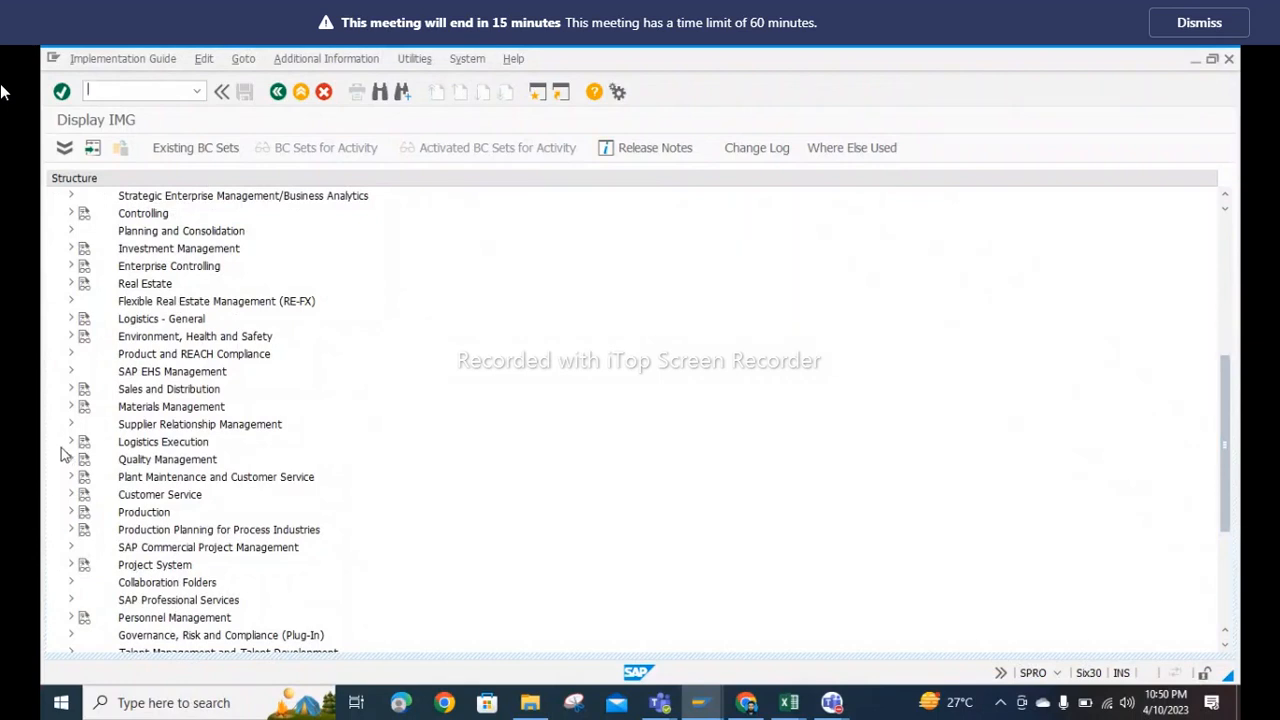
pyautogui.click(71, 407)
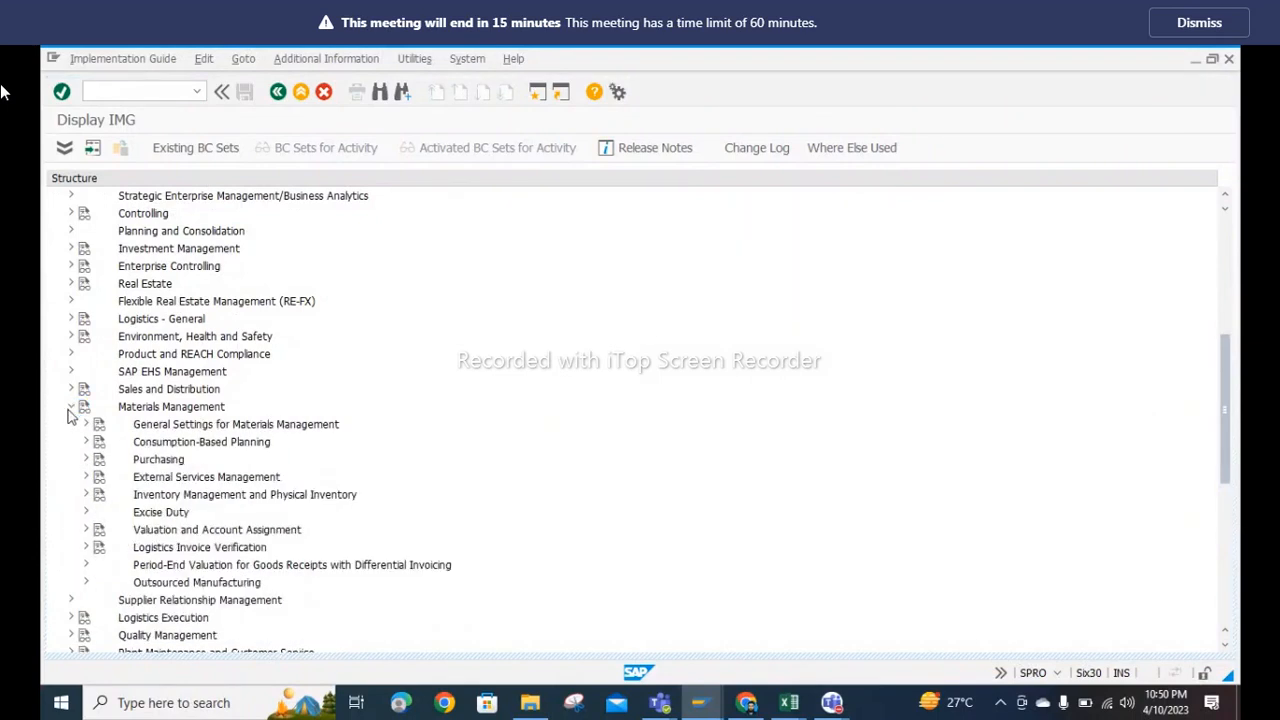
pyautogui.click(86, 460)
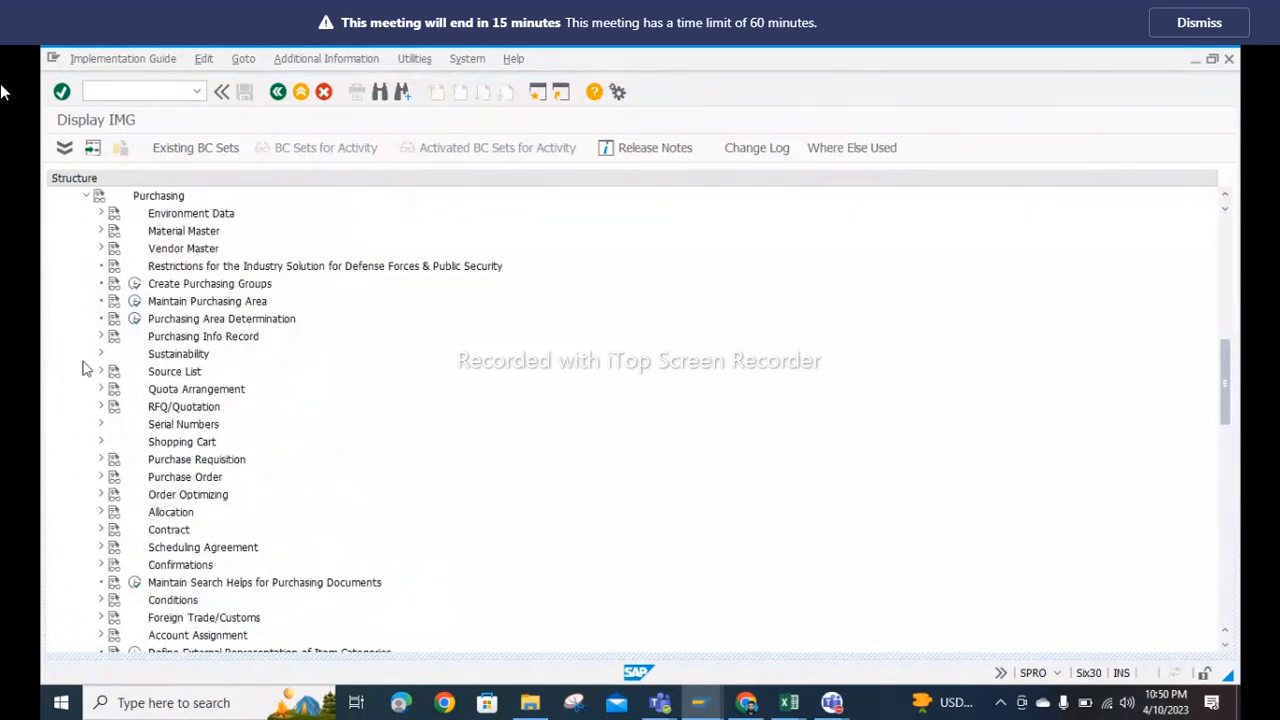
pyautogui.click(86, 196)
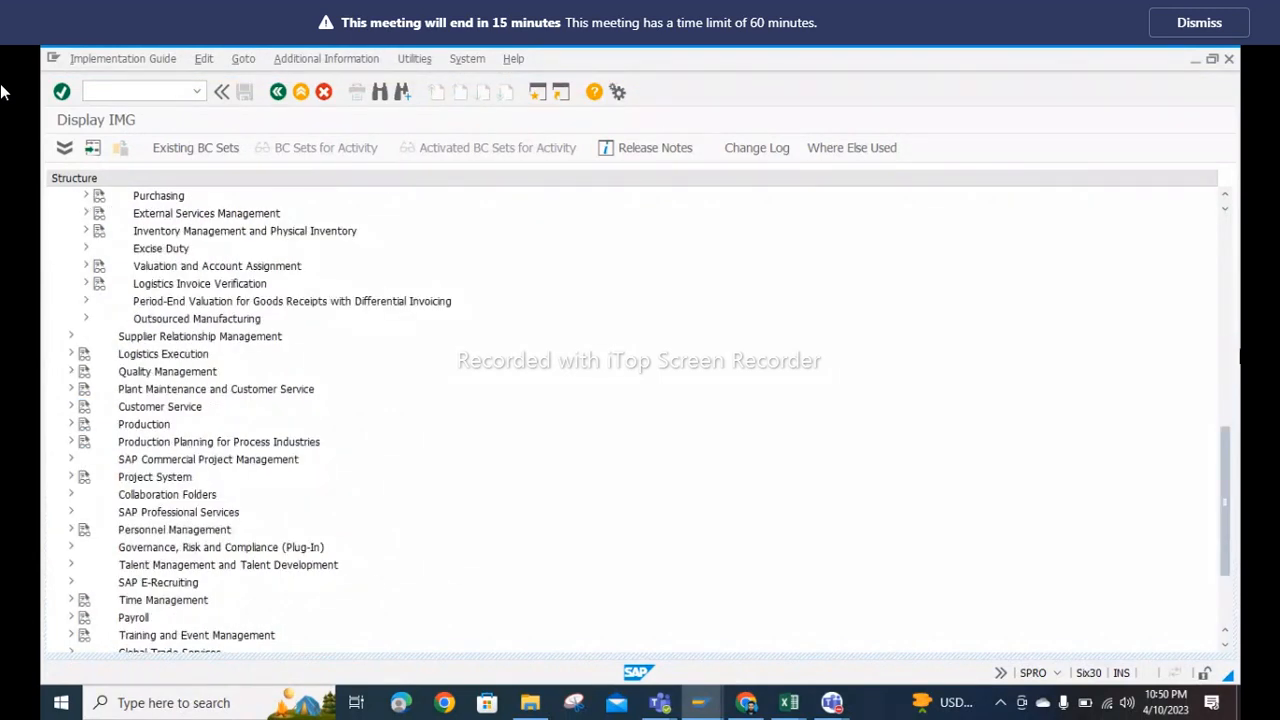
pyautogui.click(1228, 300)
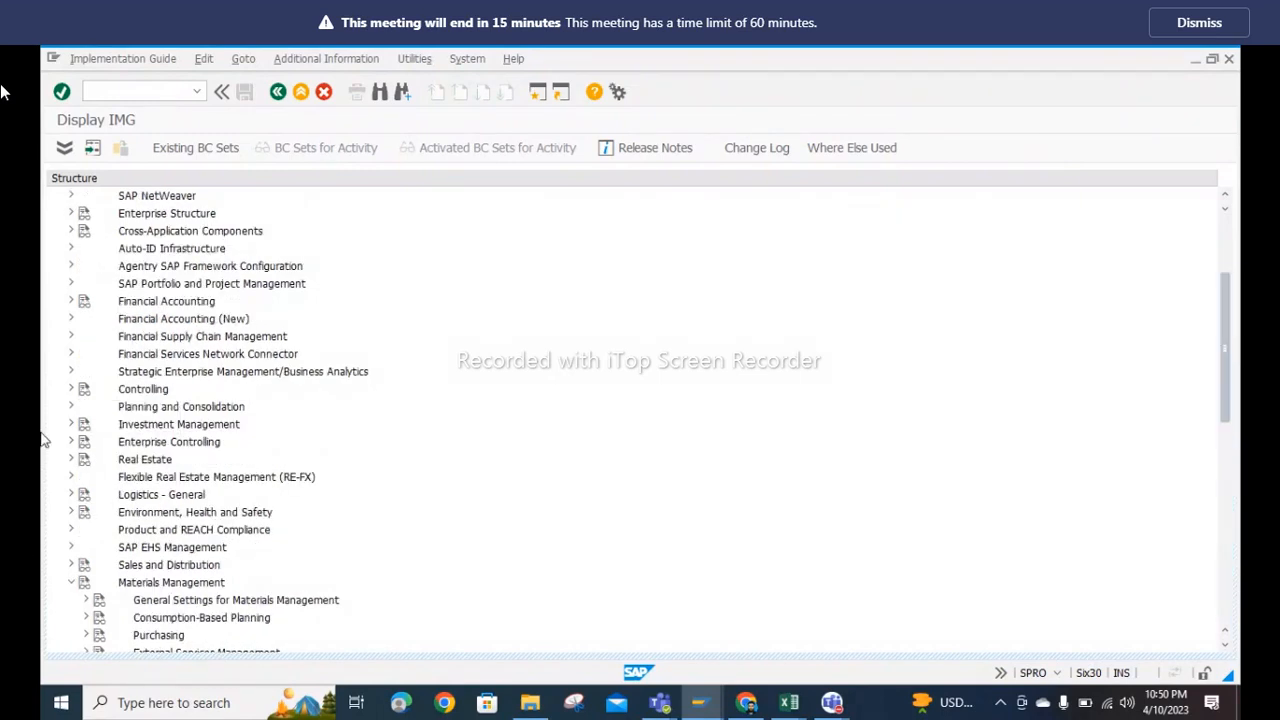
pyautogui.click(86, 636)
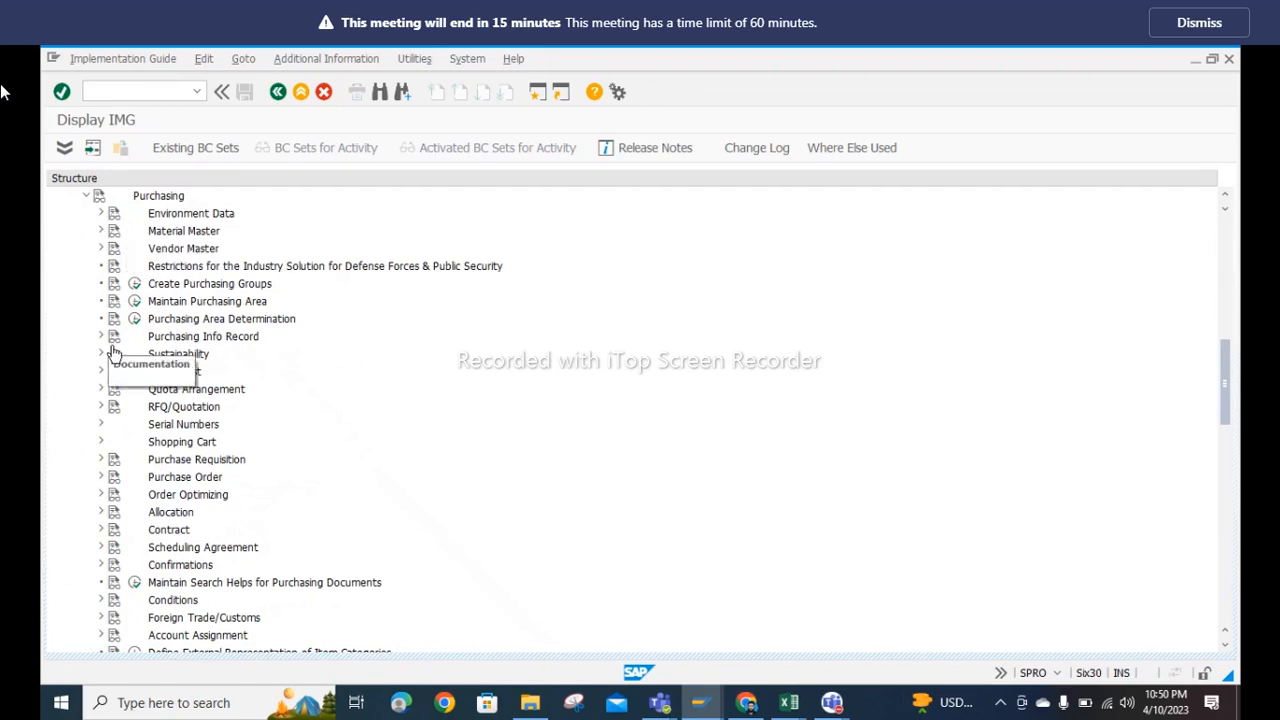
pyautogui.click(100, 460)
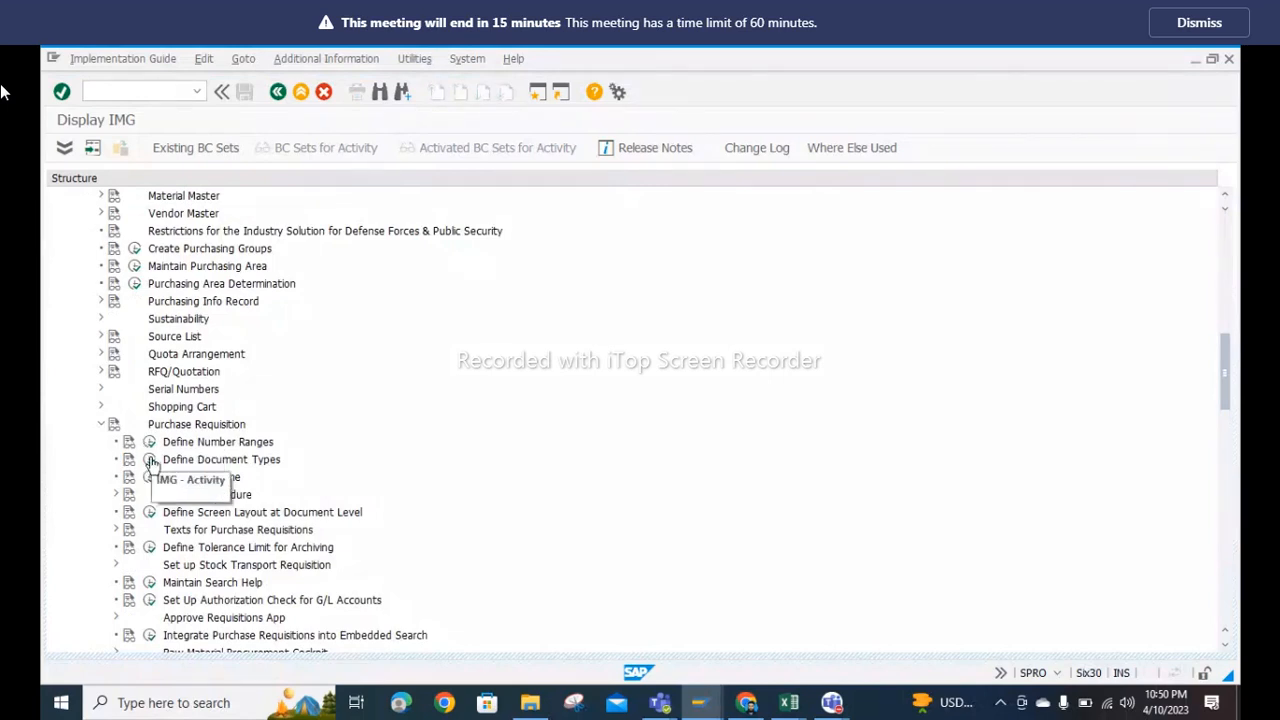
pyautogui.click(150, 460)
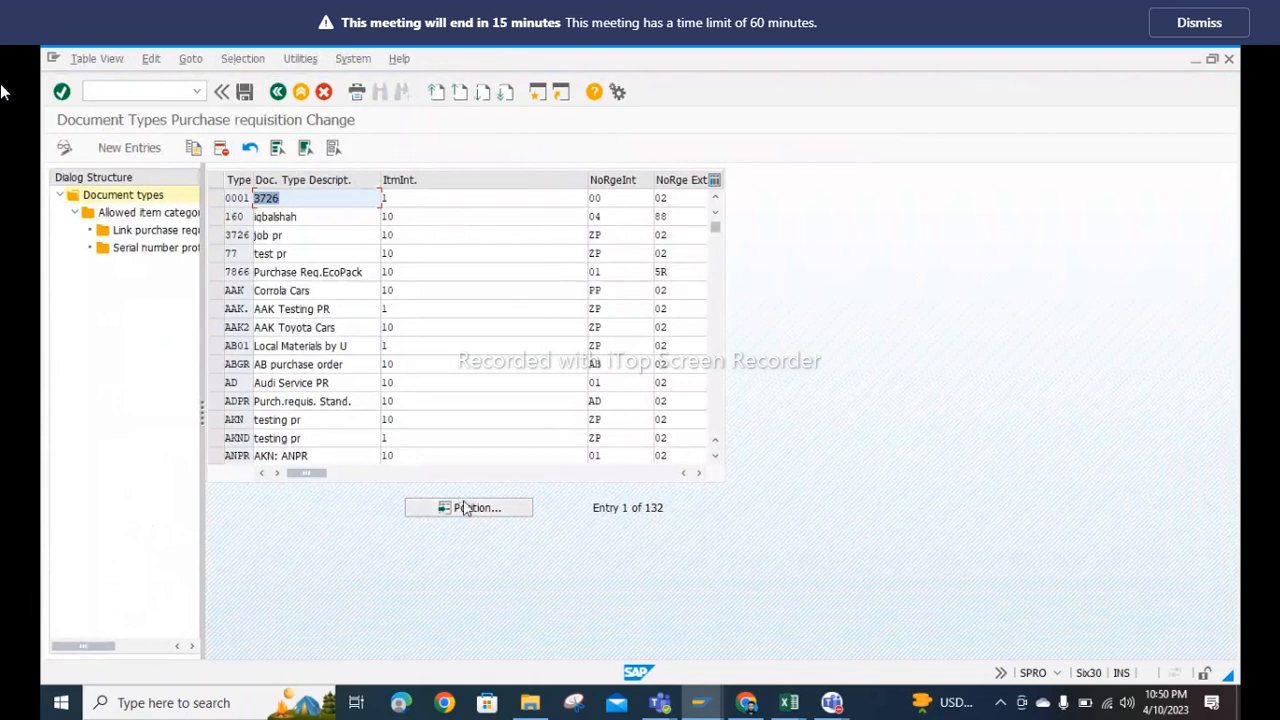
# Step: Enable overall release of requisitions for purchase requisition document type NT10 and save it to the proposed customizing request
pyautogui.click(465, 508)
pyautogui.write('nt10')
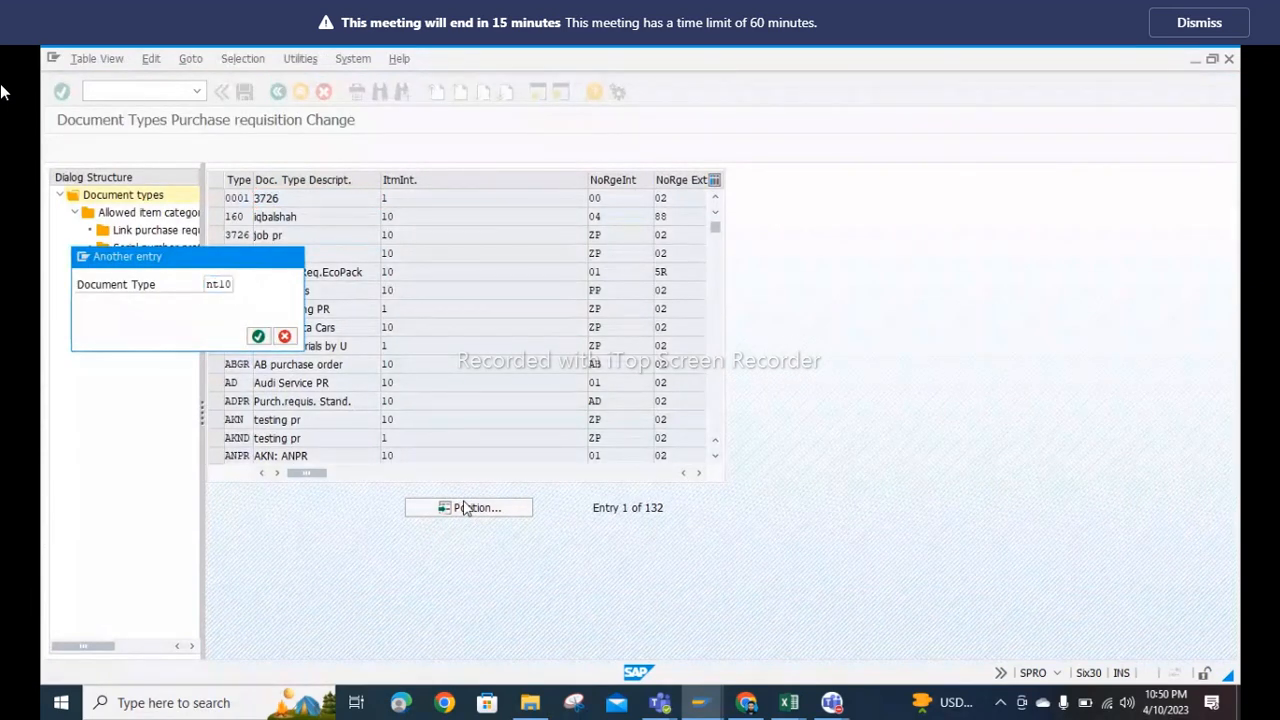
pyautogui.press('Return')
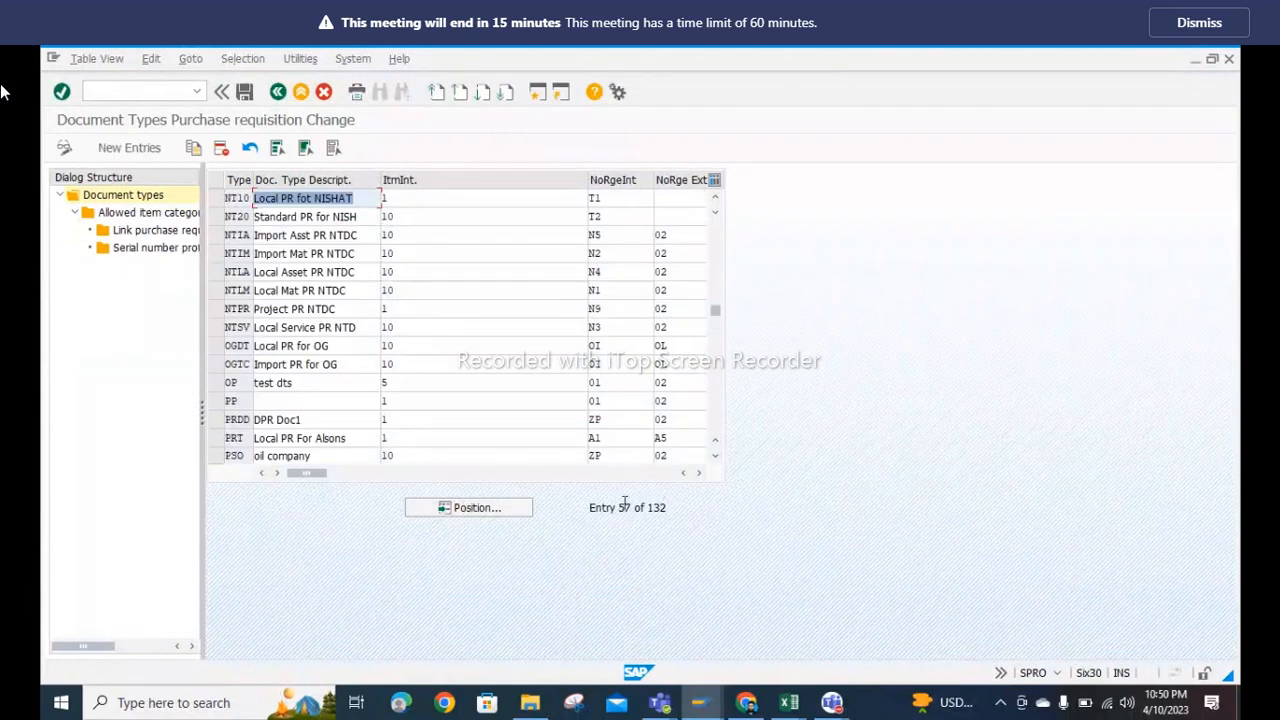
pyautogui.click(699, 472)
pyautogui.click(699, 472)
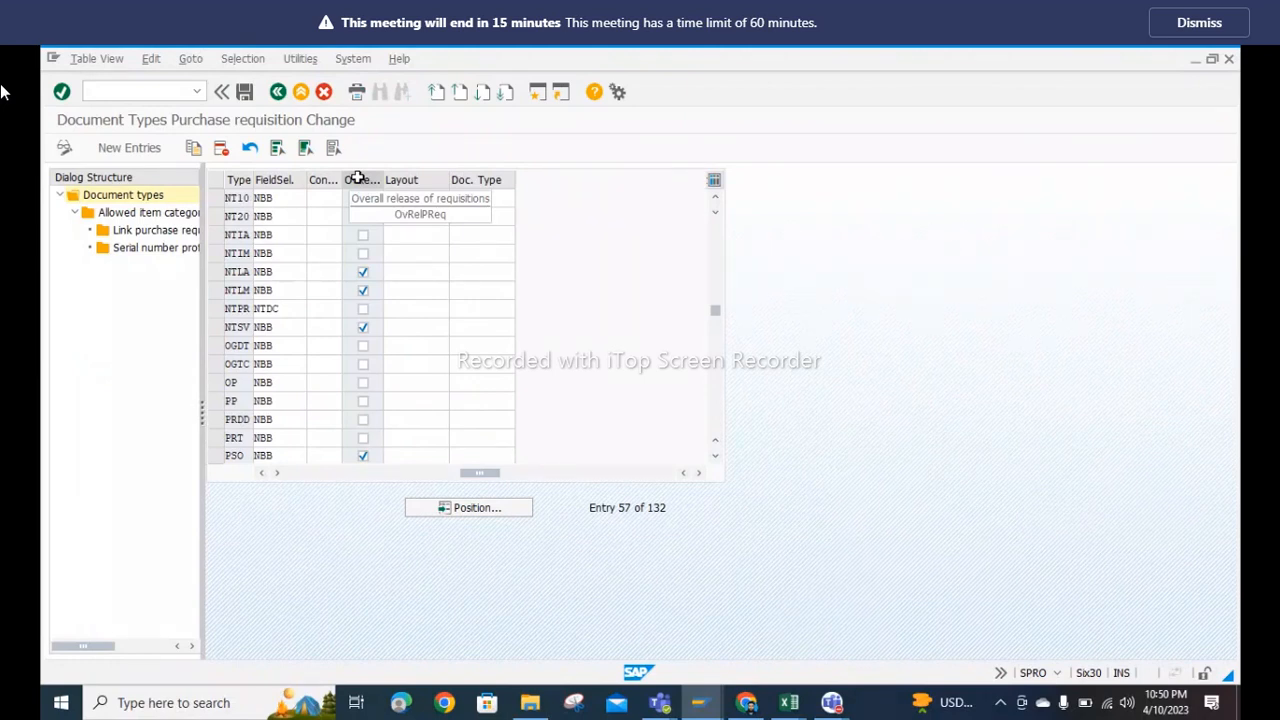
pyautogui.click(362, 200)
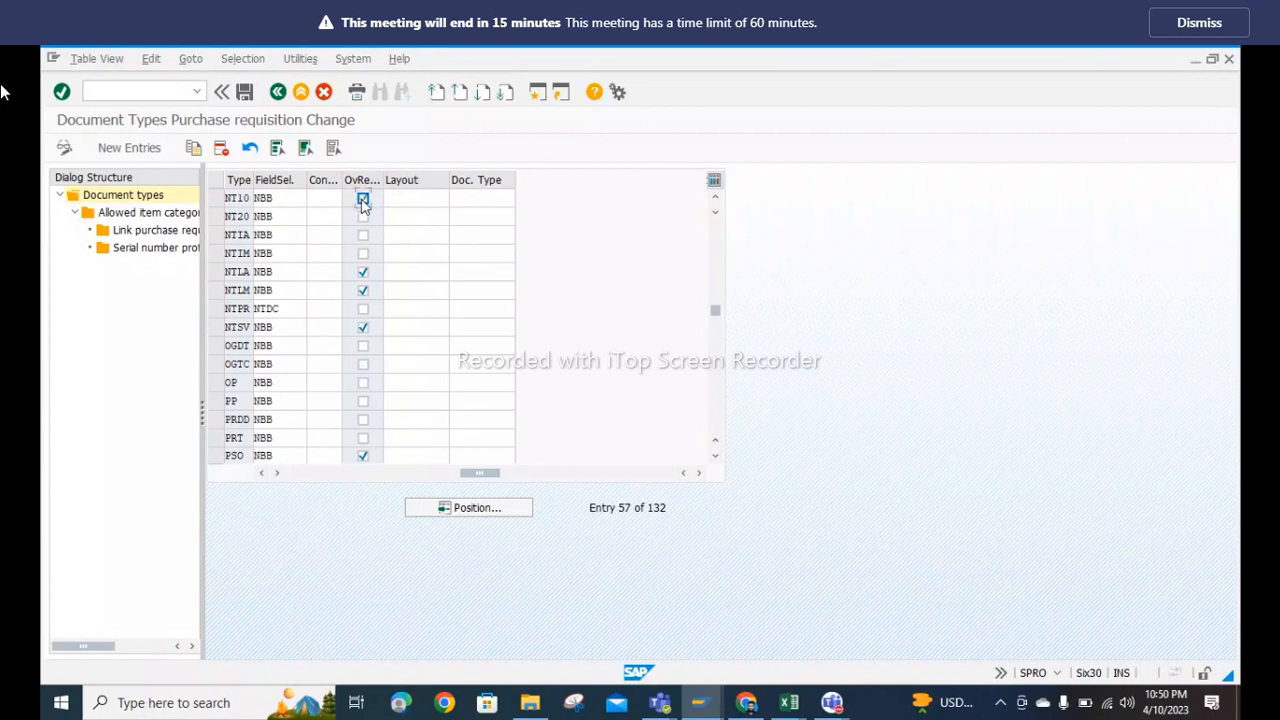
pyautogui.click(246, 93)
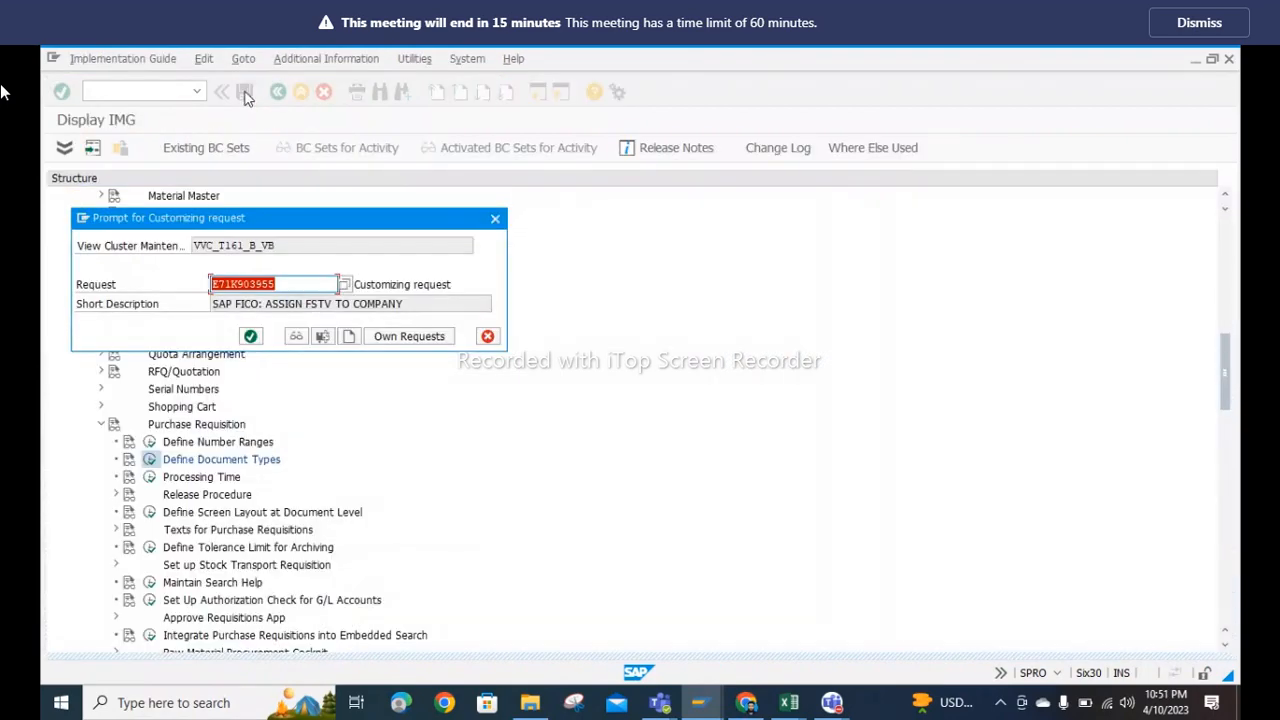
pyautogui.click(250, 337)
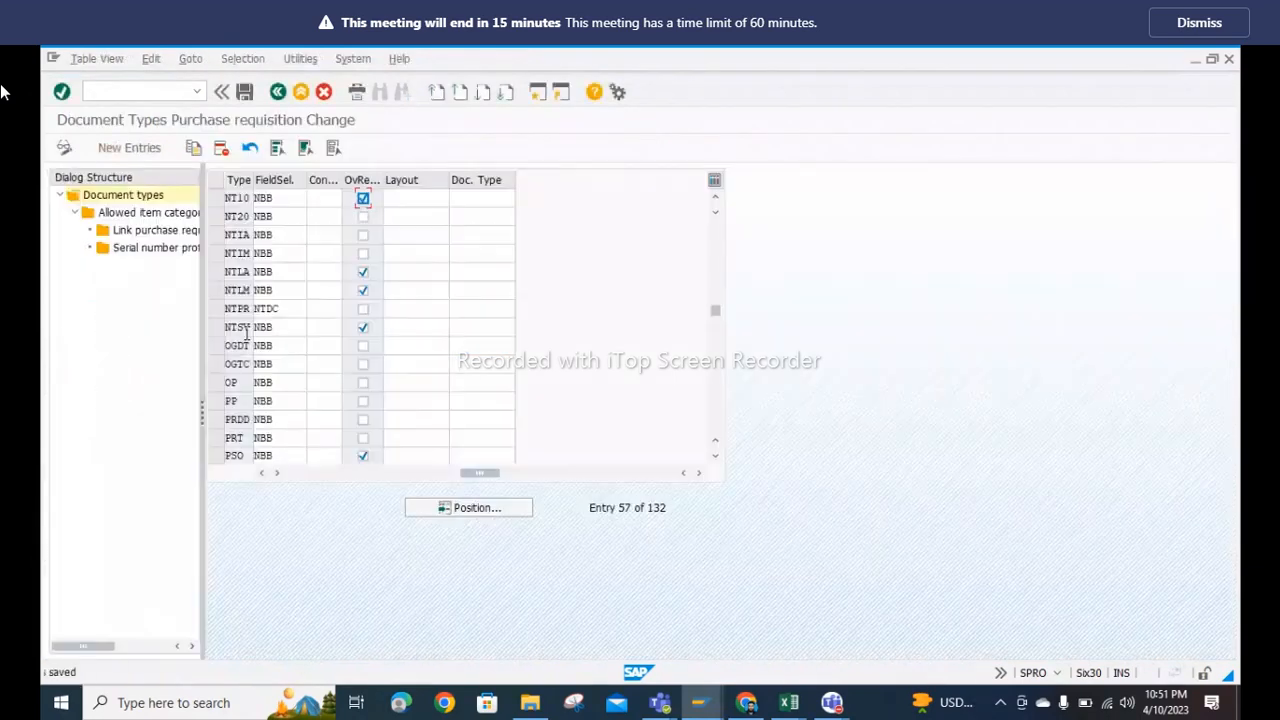
# Step: Return to the session with release strategy T1 and review its release prerequisites and release statuses
pyautogui.click(702, 703)
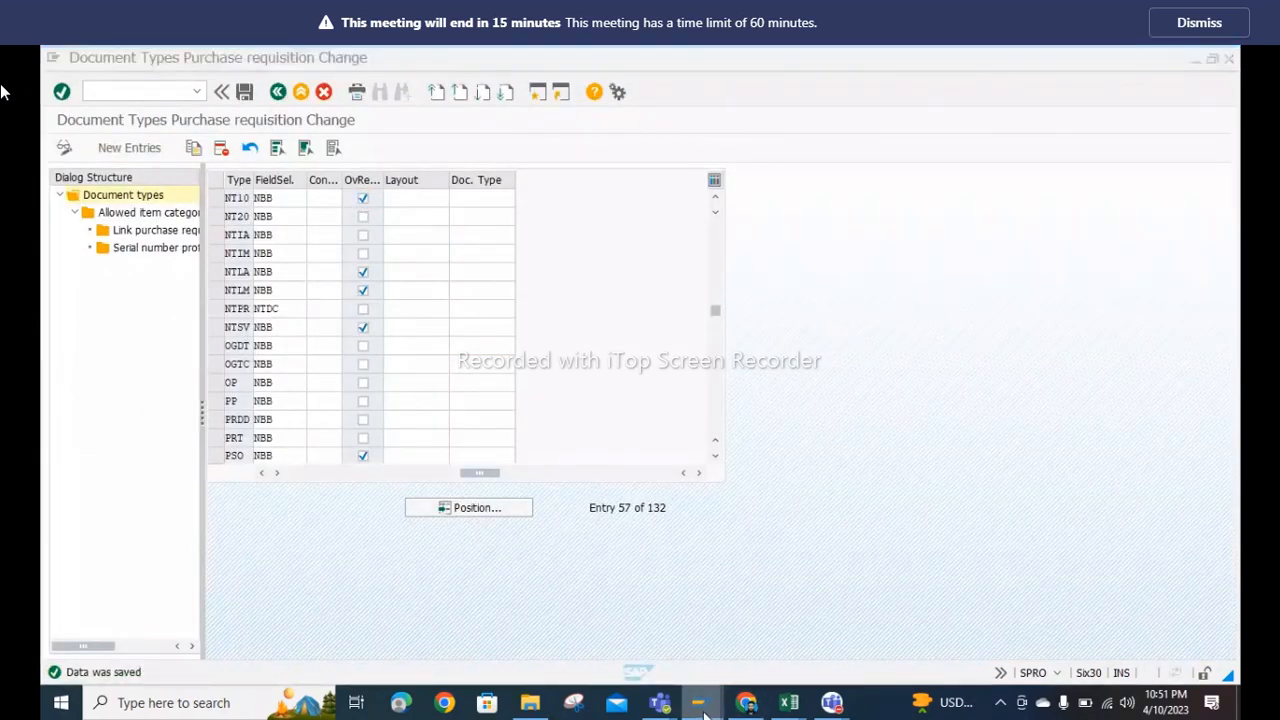
pyautogui.click(560, 628)
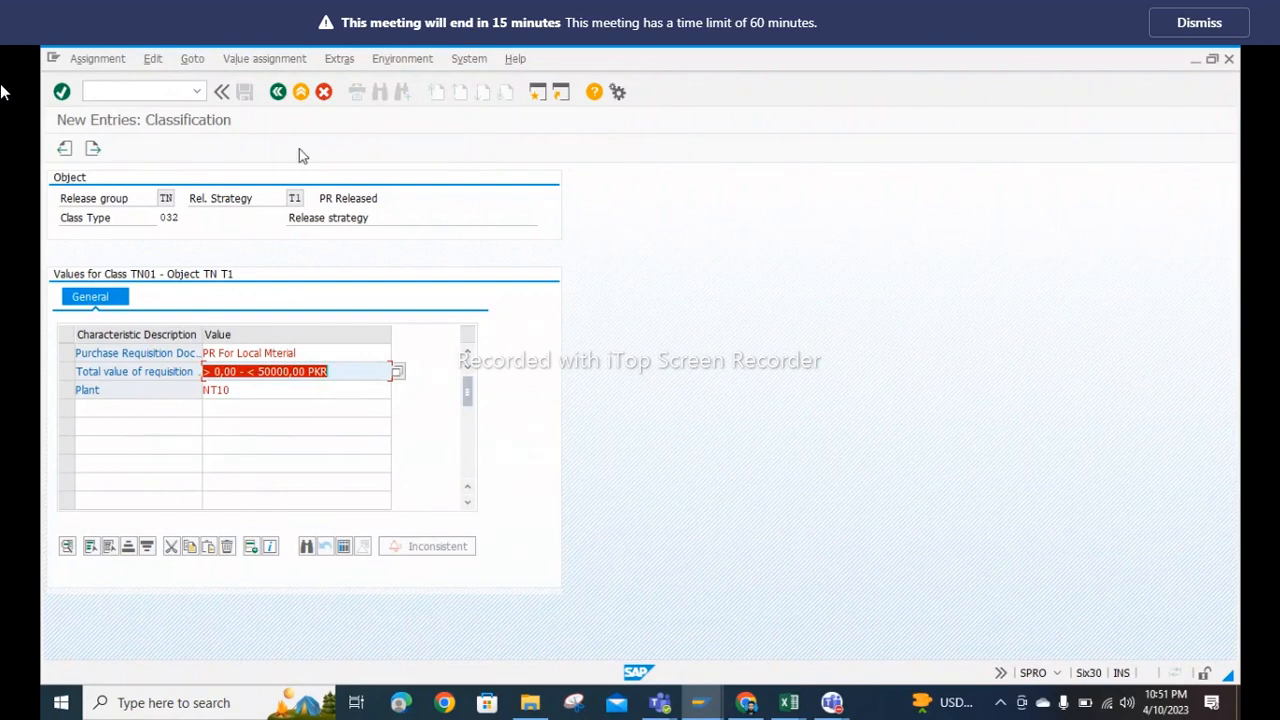
pyautogui.click(279, 94)
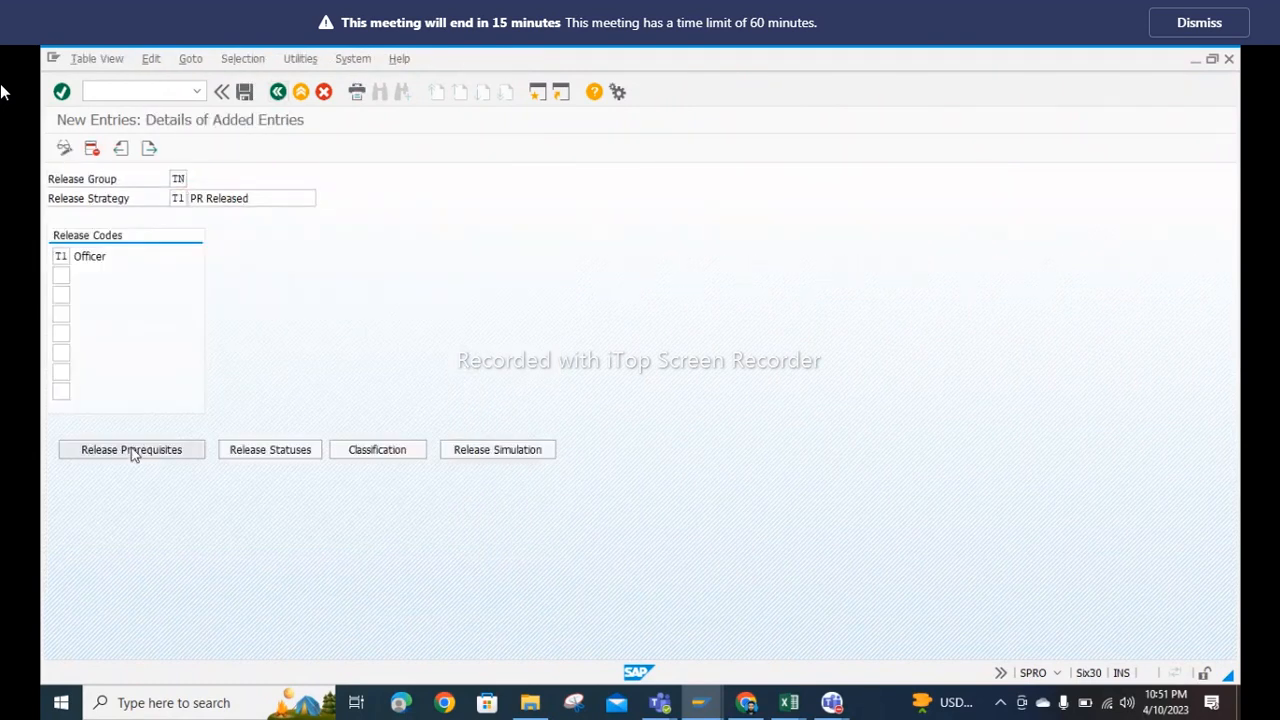
pyautogui.click(131, 450)
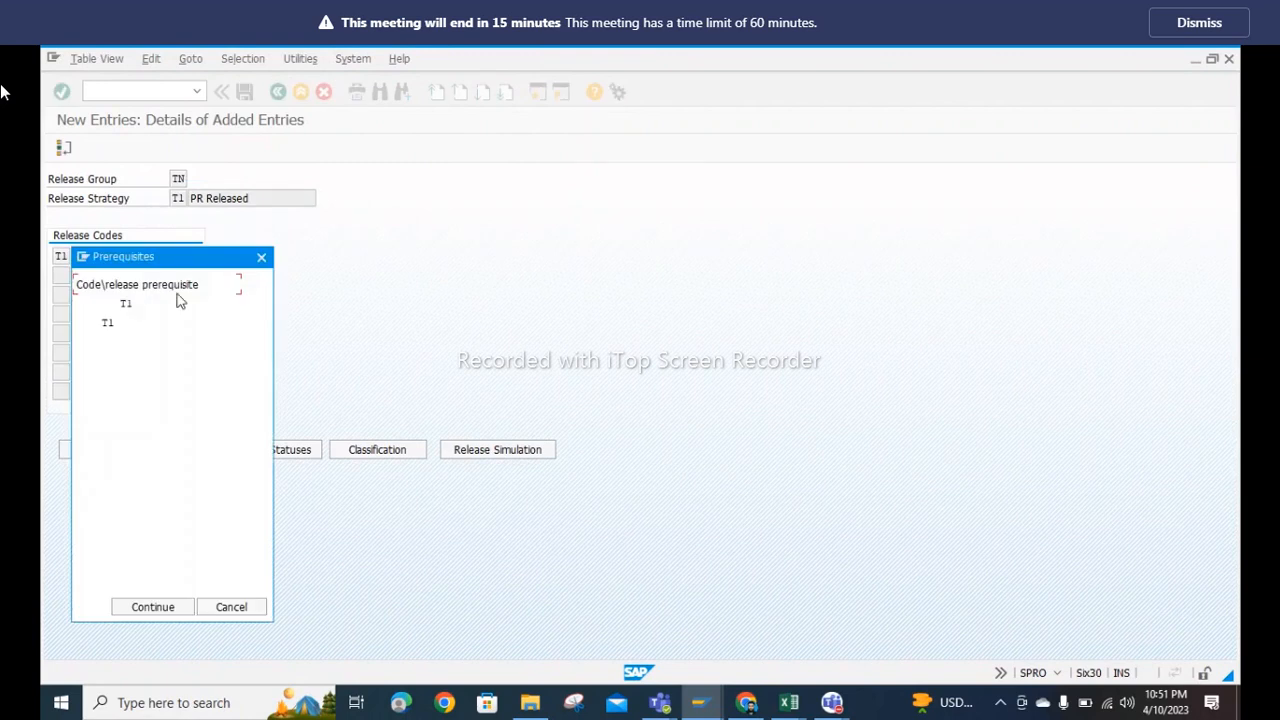
pyautogui.click(142, 609)
pyautogui.click(267, 456)
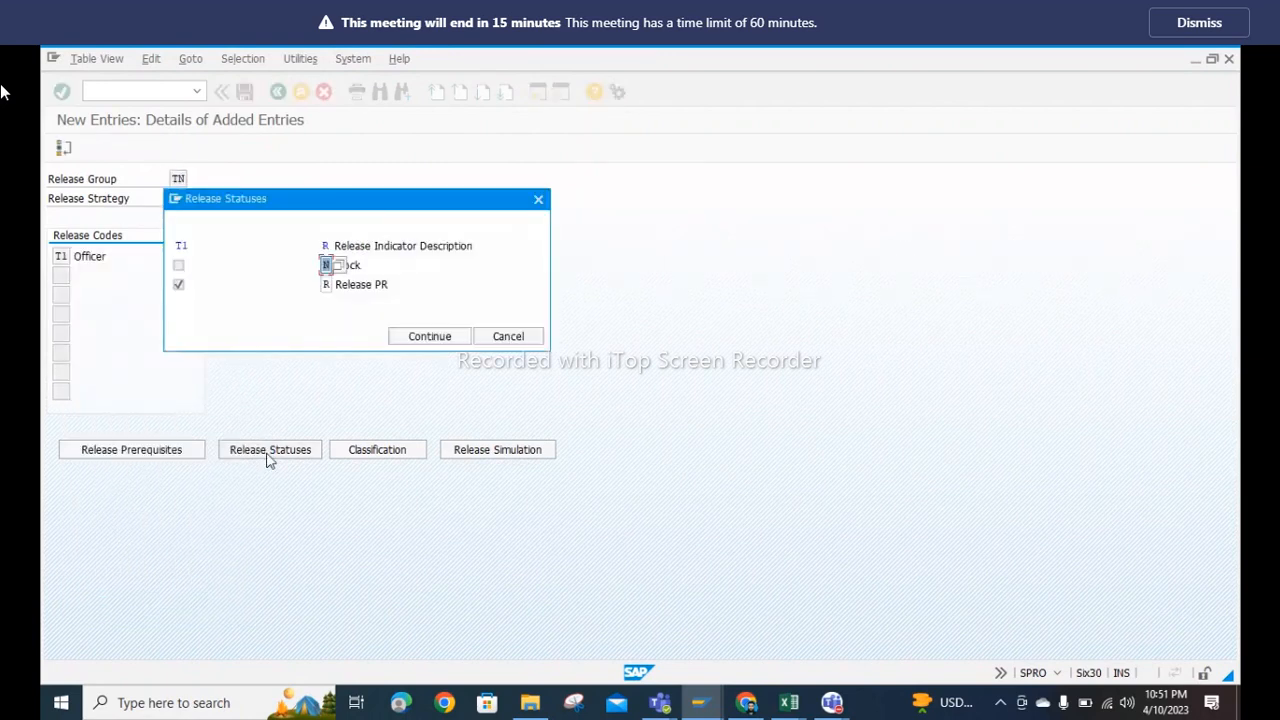
pyautogui.click(420, 338)
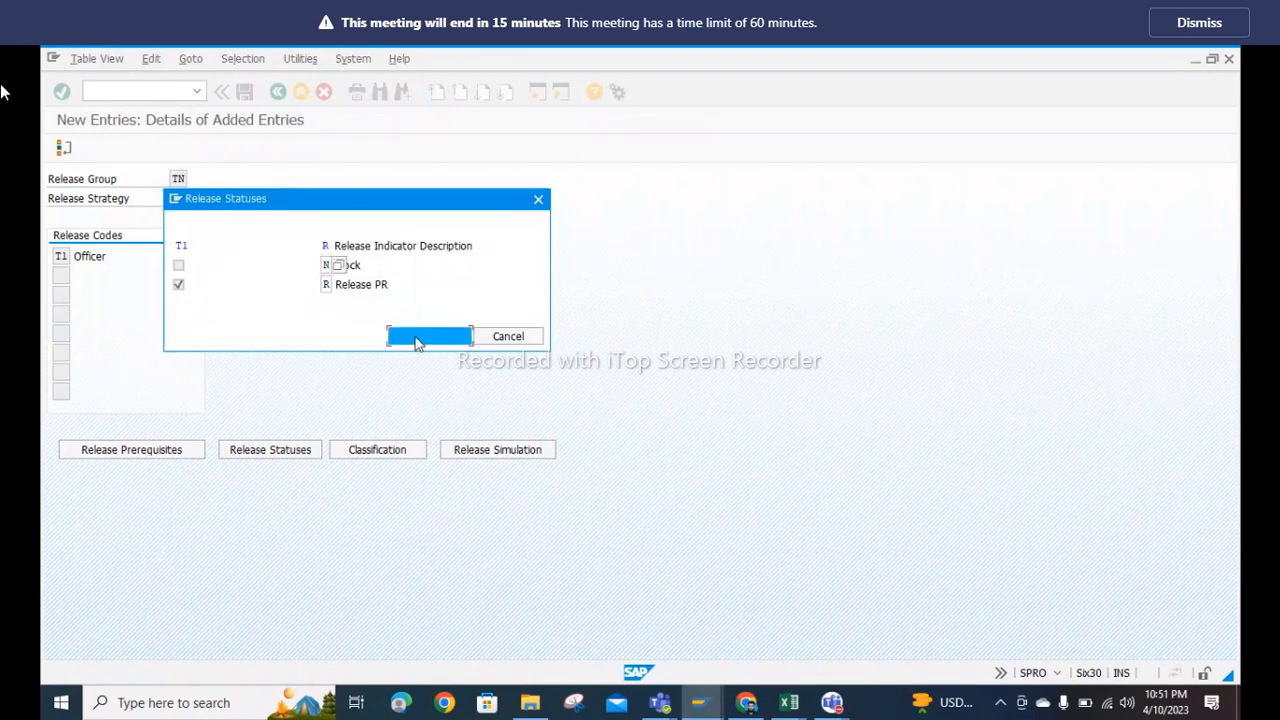
# Step: Check the document type, total value and plant assigned in strategy T1's classification, including the details of document type NT10
pyautogui.click(368, 451)
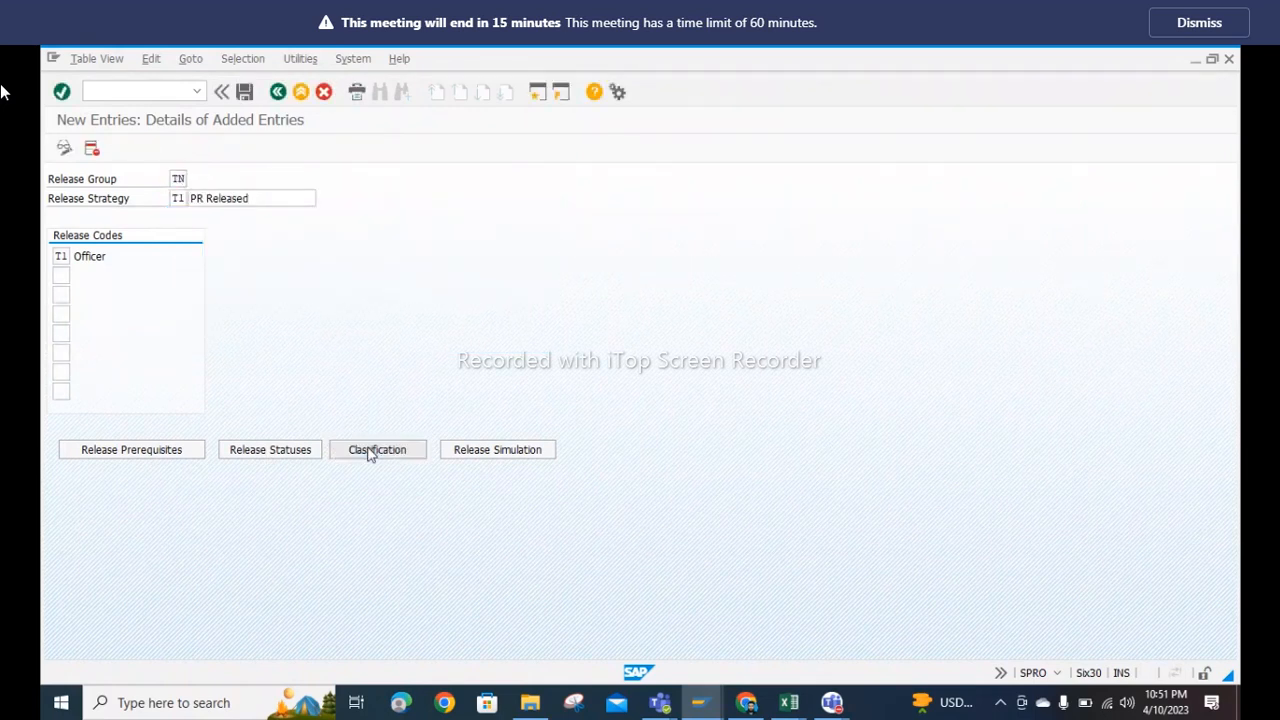
pyautogui.click(398, 350)
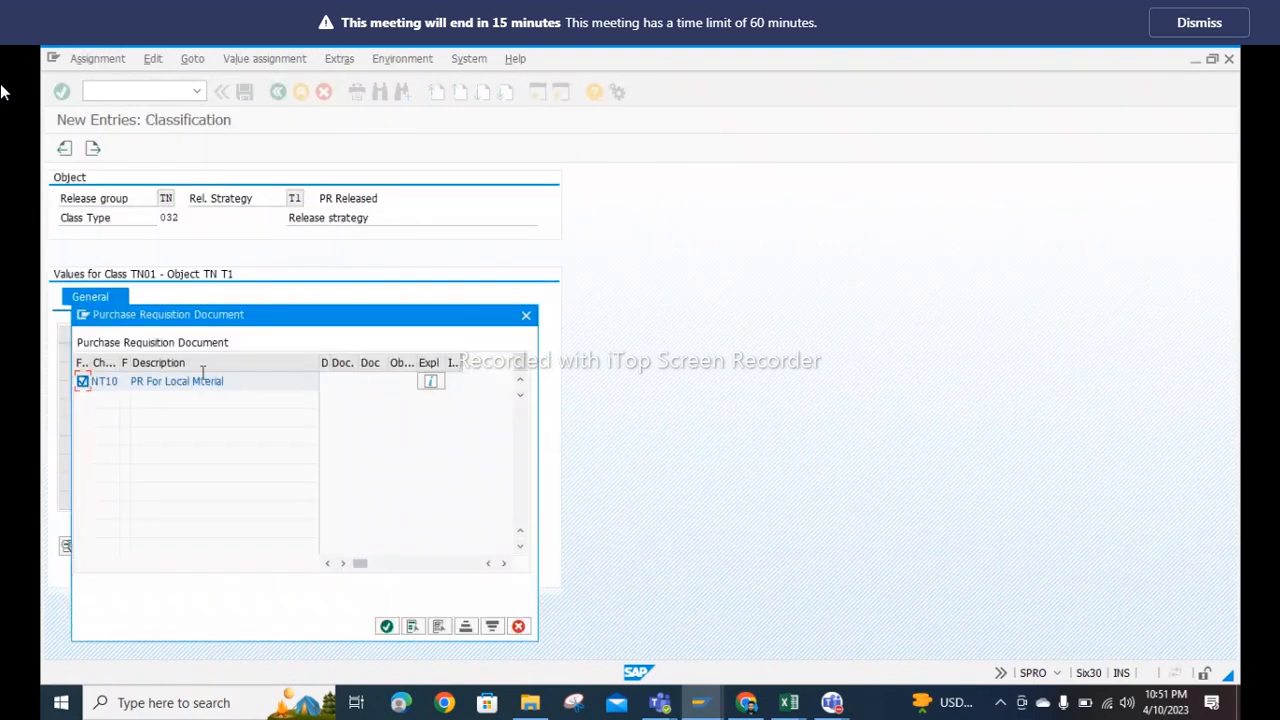
pyautogui.click(435, 384)
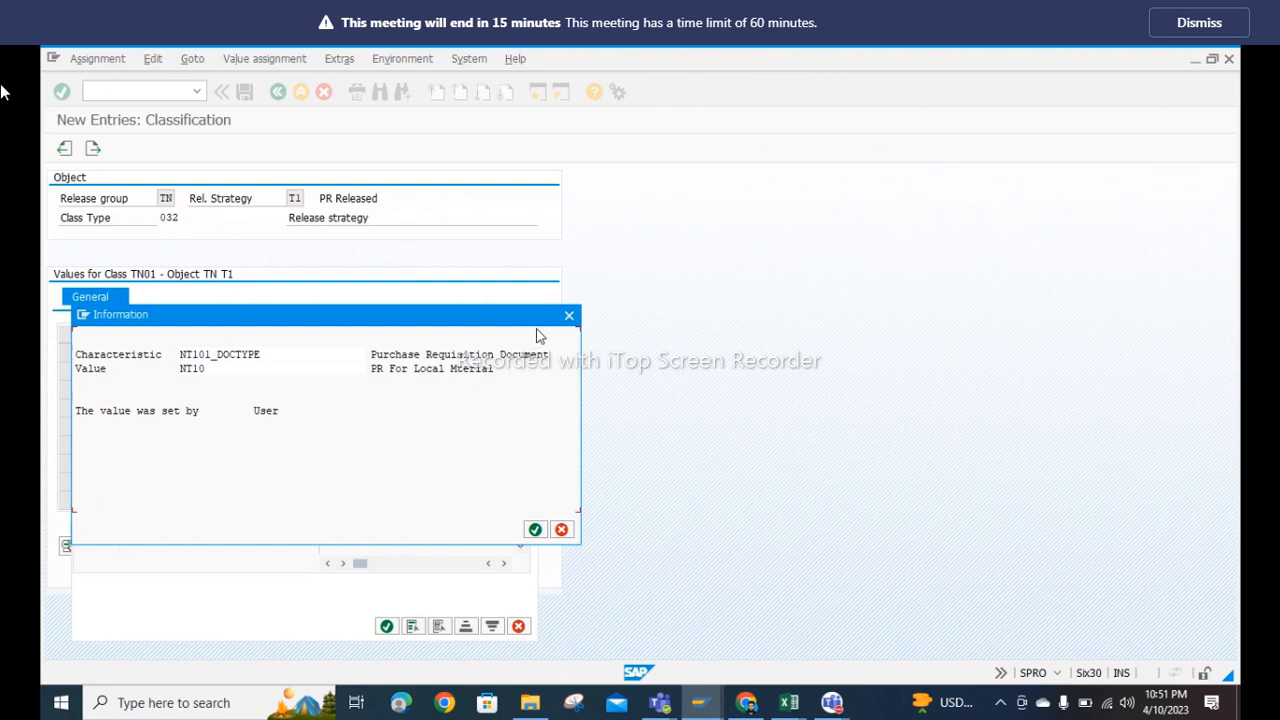
pyautogui.click(569, 315)
pyautogui.click(385, 626)
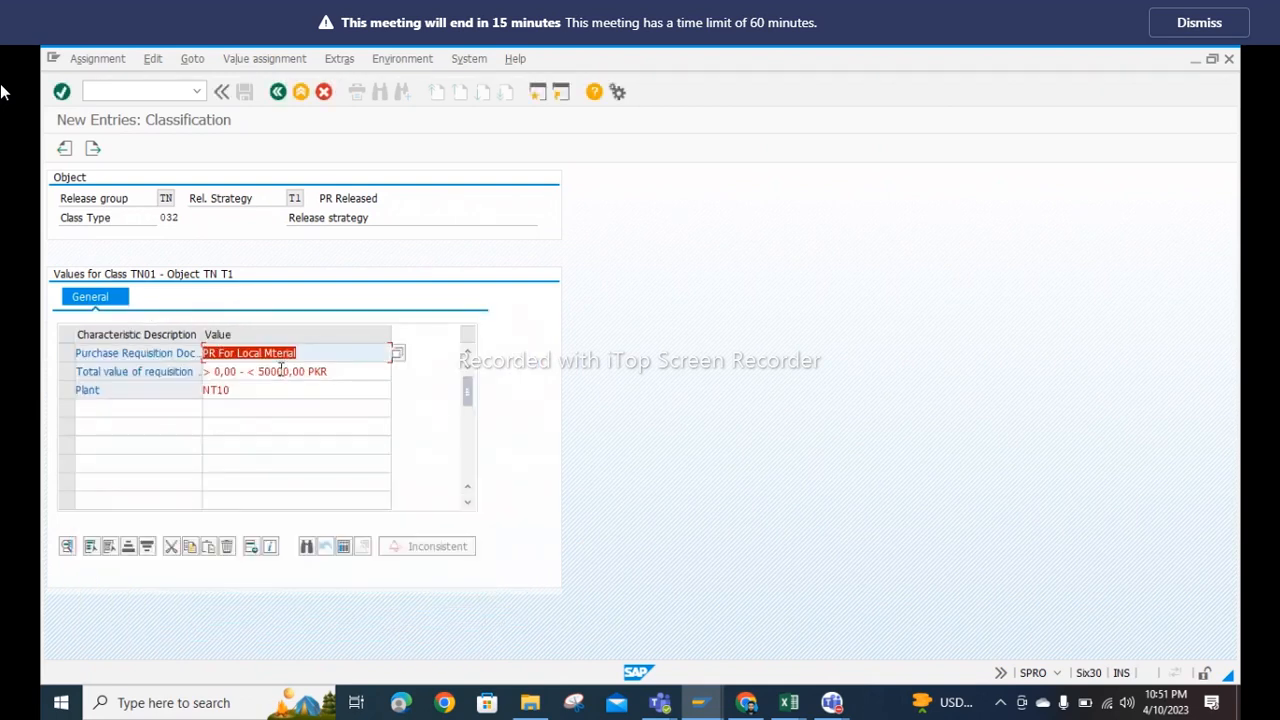
pyautogui.click(330, 371)
pyautogui.click(397, 373)
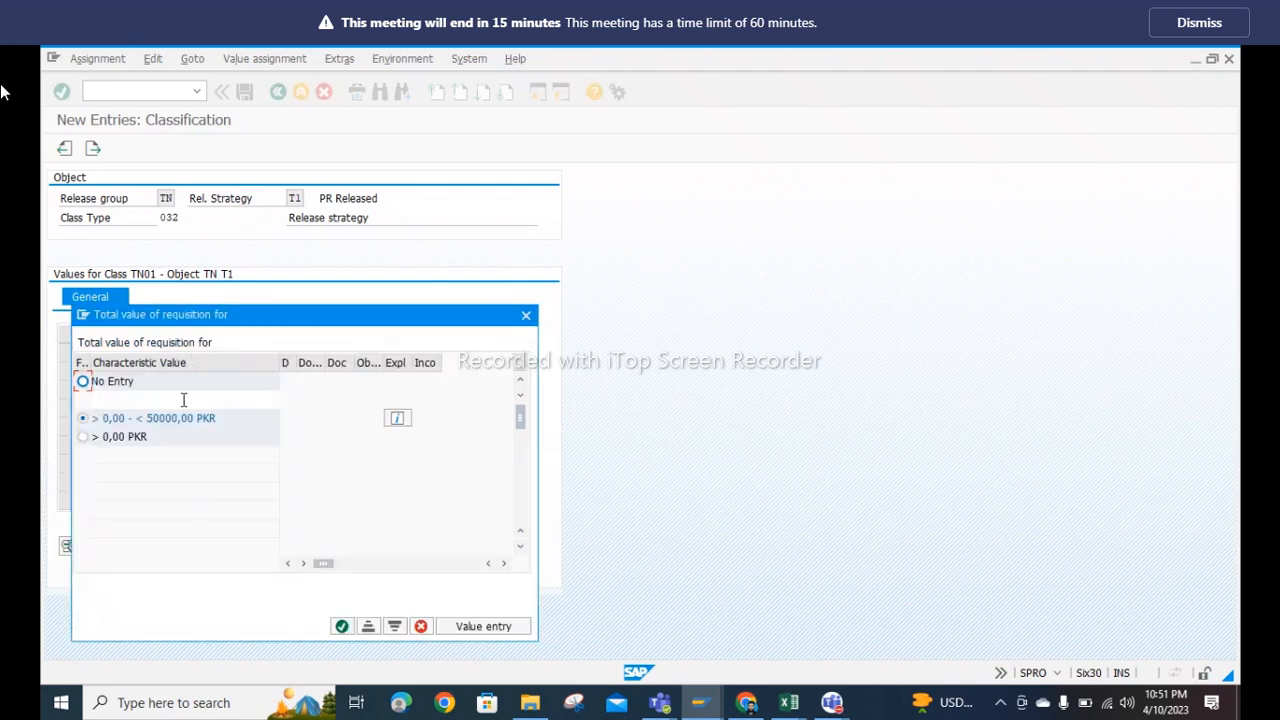
pyautogui.click(341, 625)
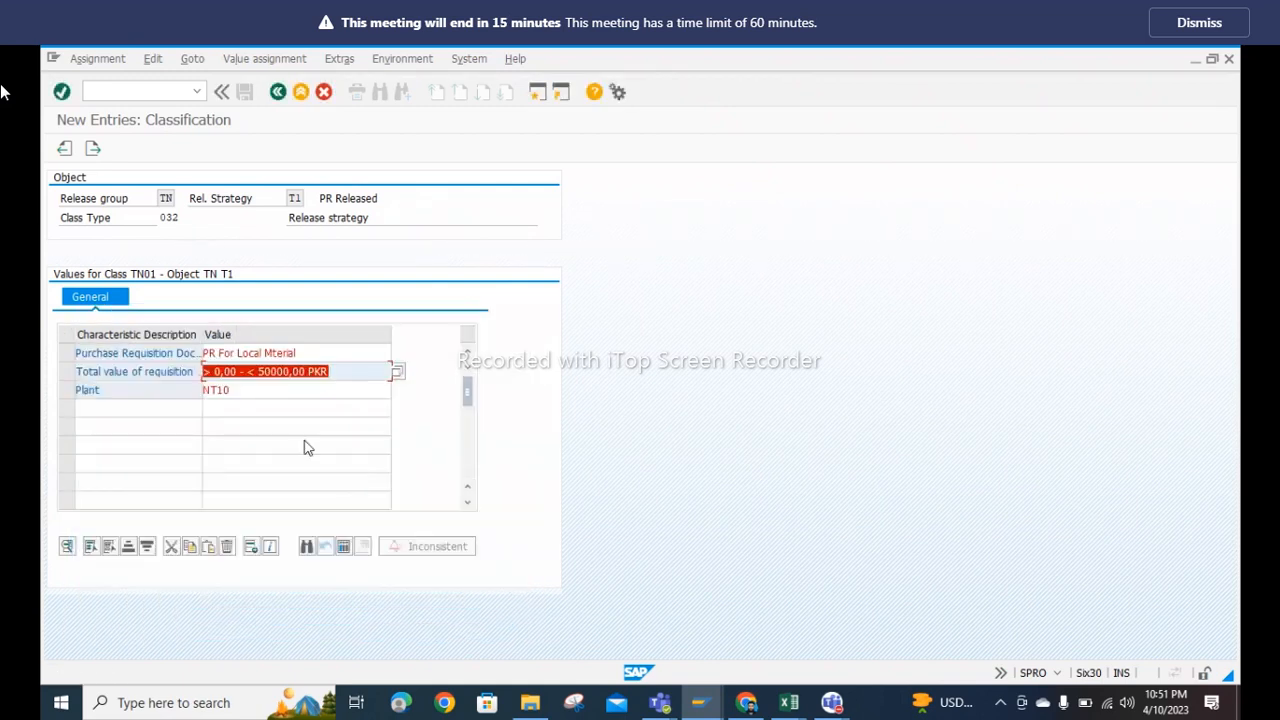
pyautogui.click(254, 388)
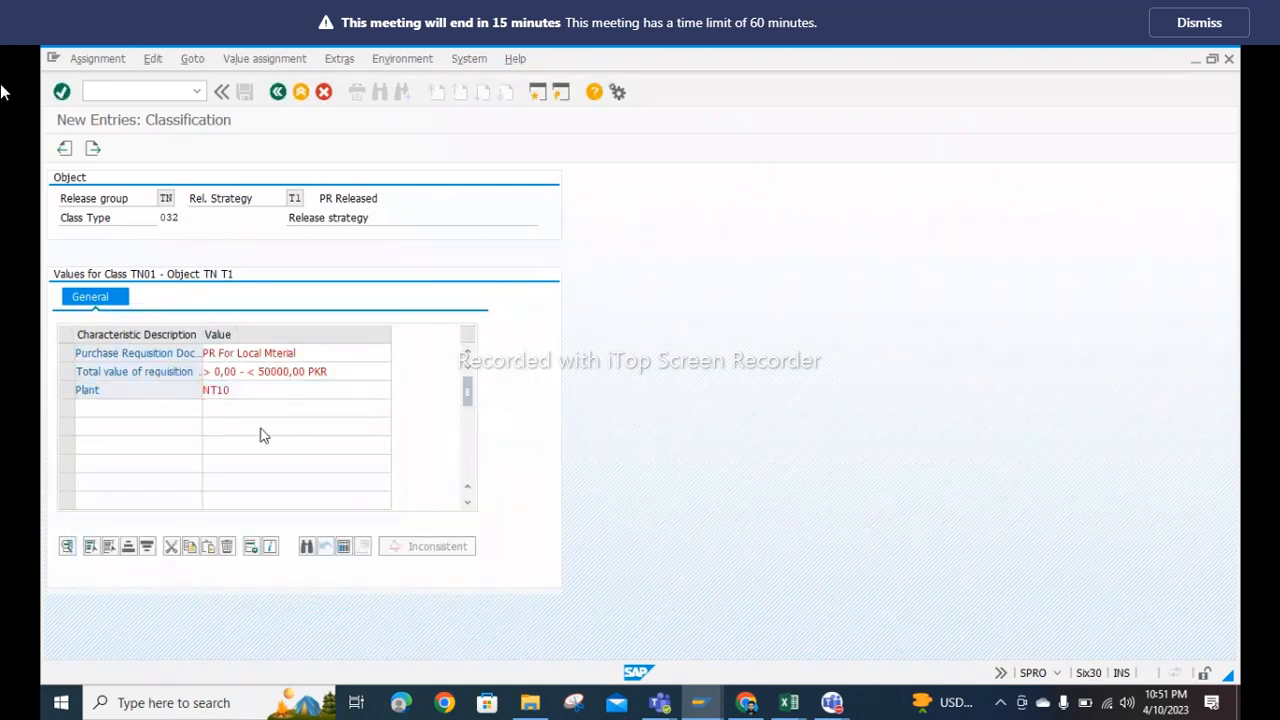
pyautogui.press('F4')
pyautogui.click(384, 626)
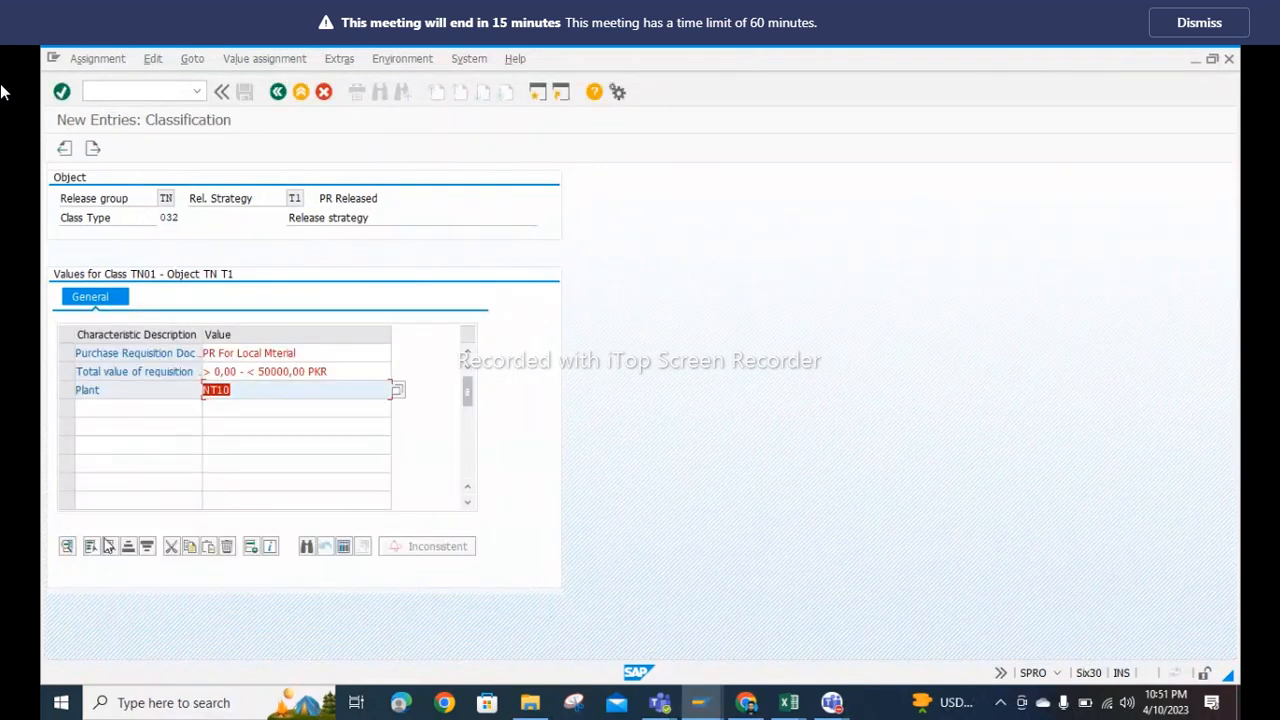
pyautogui.click(278, 92)
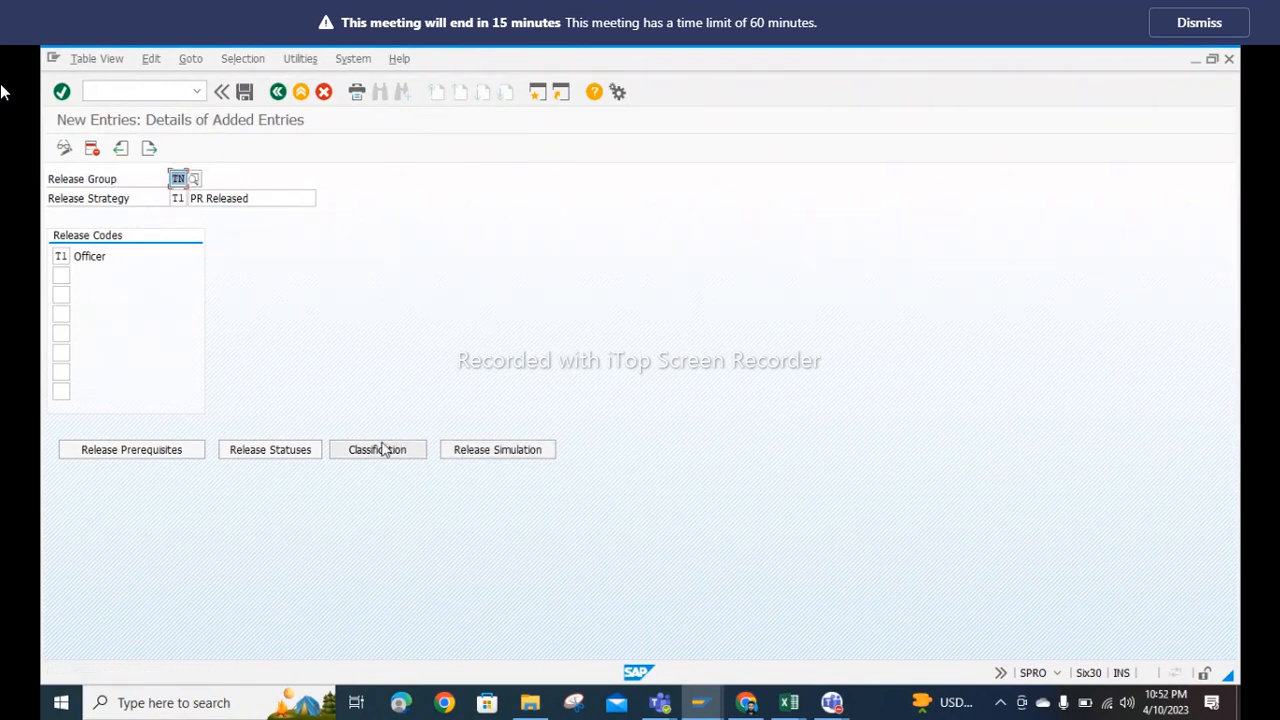
# Step: Recheck strategy T1's release statuses and its prerequisites for release code T1
pyautogui.click(268, 451)
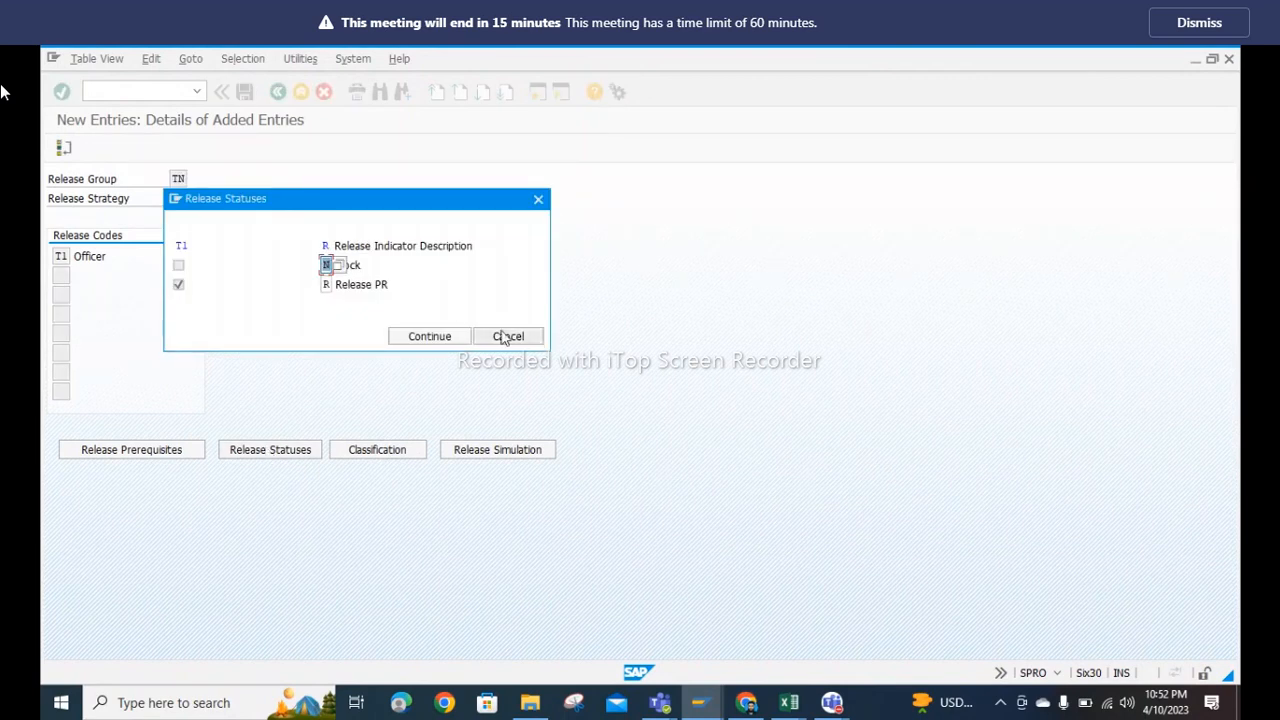
pyautogui.click(432, 338)
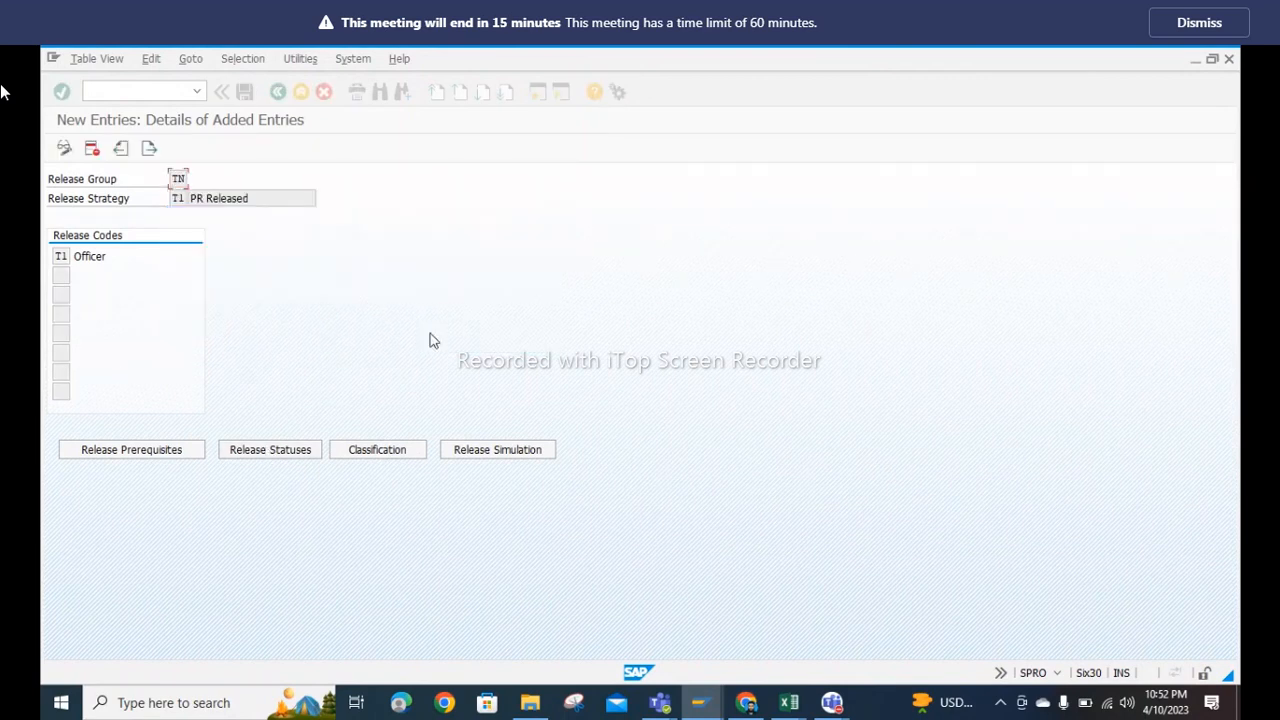
pyautogui.click(133, 452)
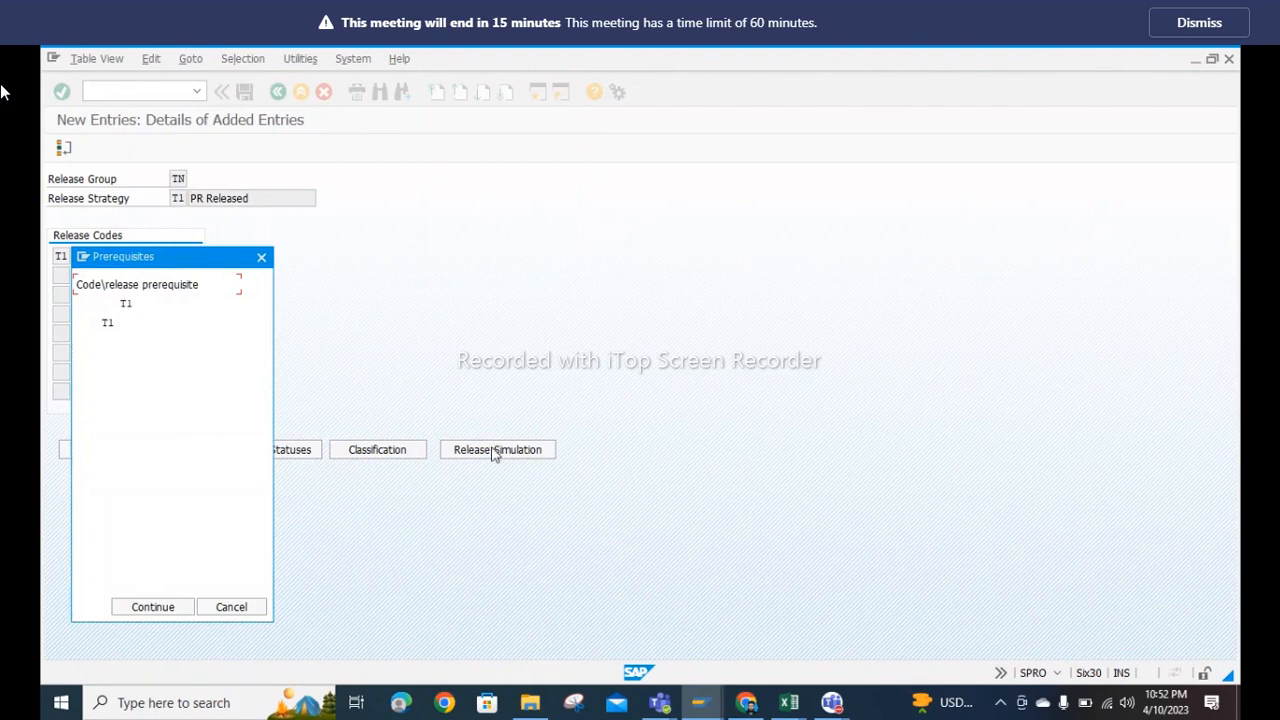
pyautogui.click(148, 607)
pyautogui.click(247, 453)
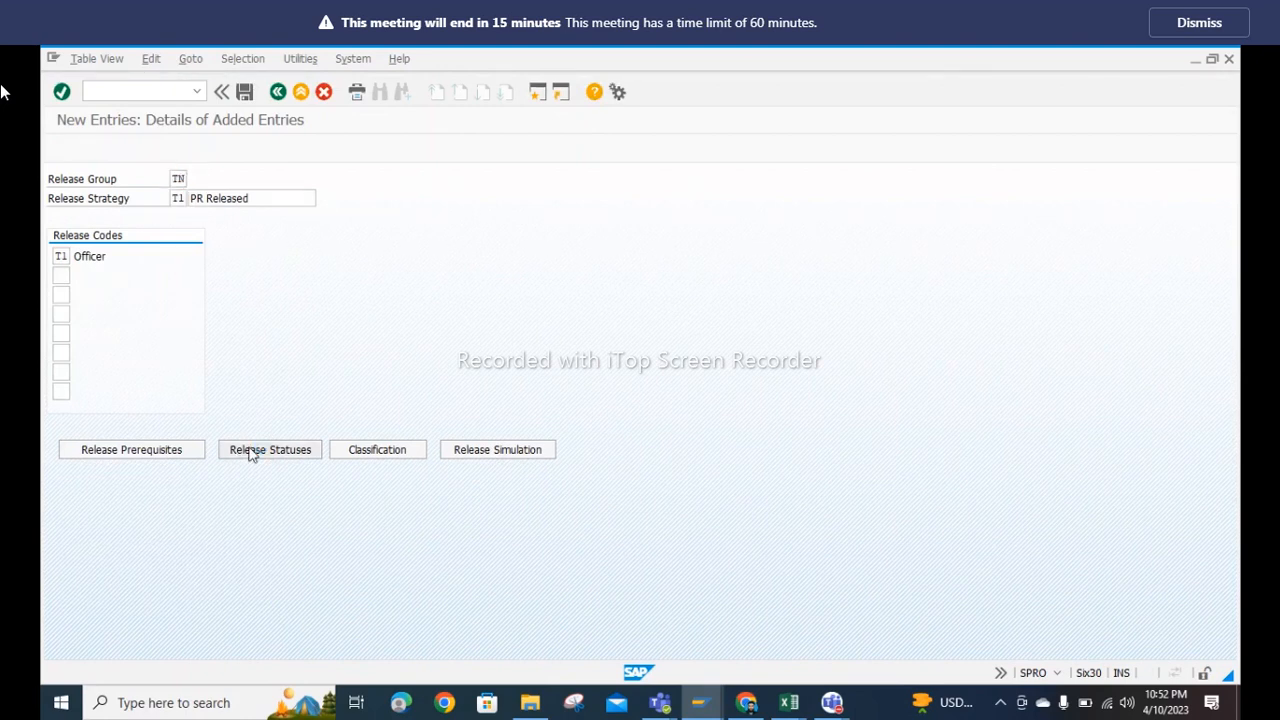
pyautogui.click(424, 340)
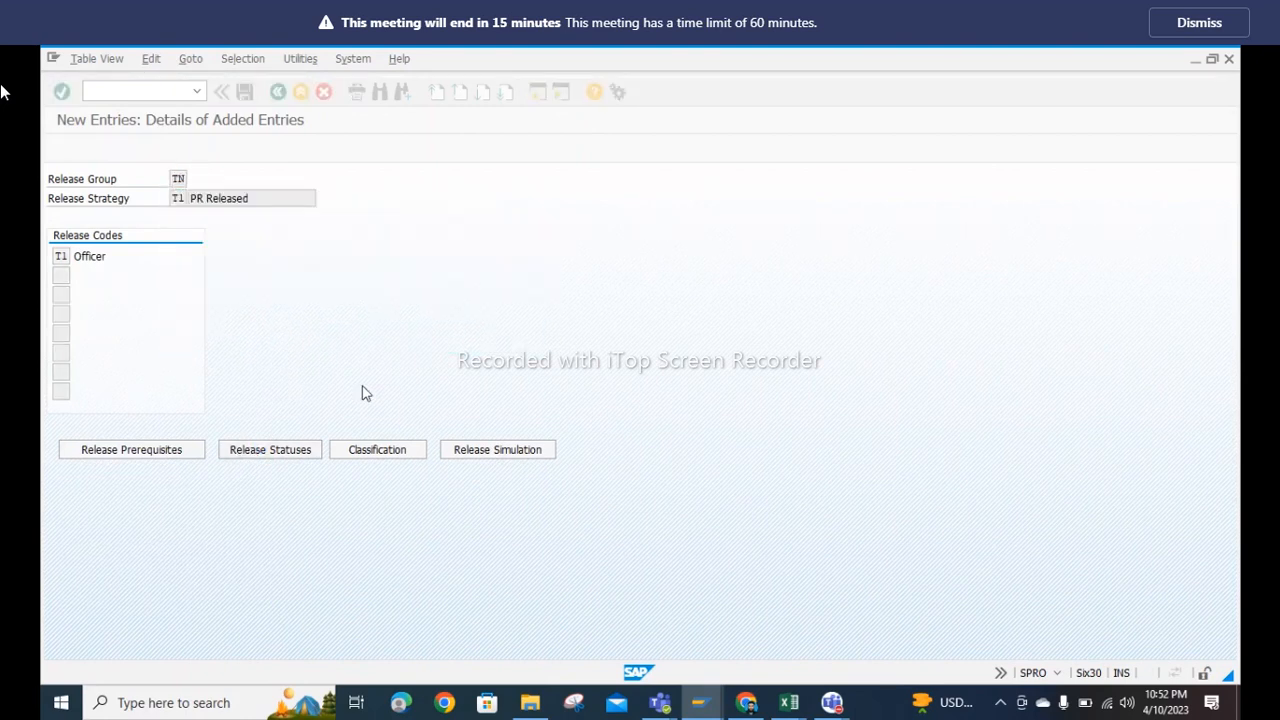
# Step: Delete the document type, total value and plant values from strategy T1's classification and return to the strategy details
pyautogui.click(357, 452)
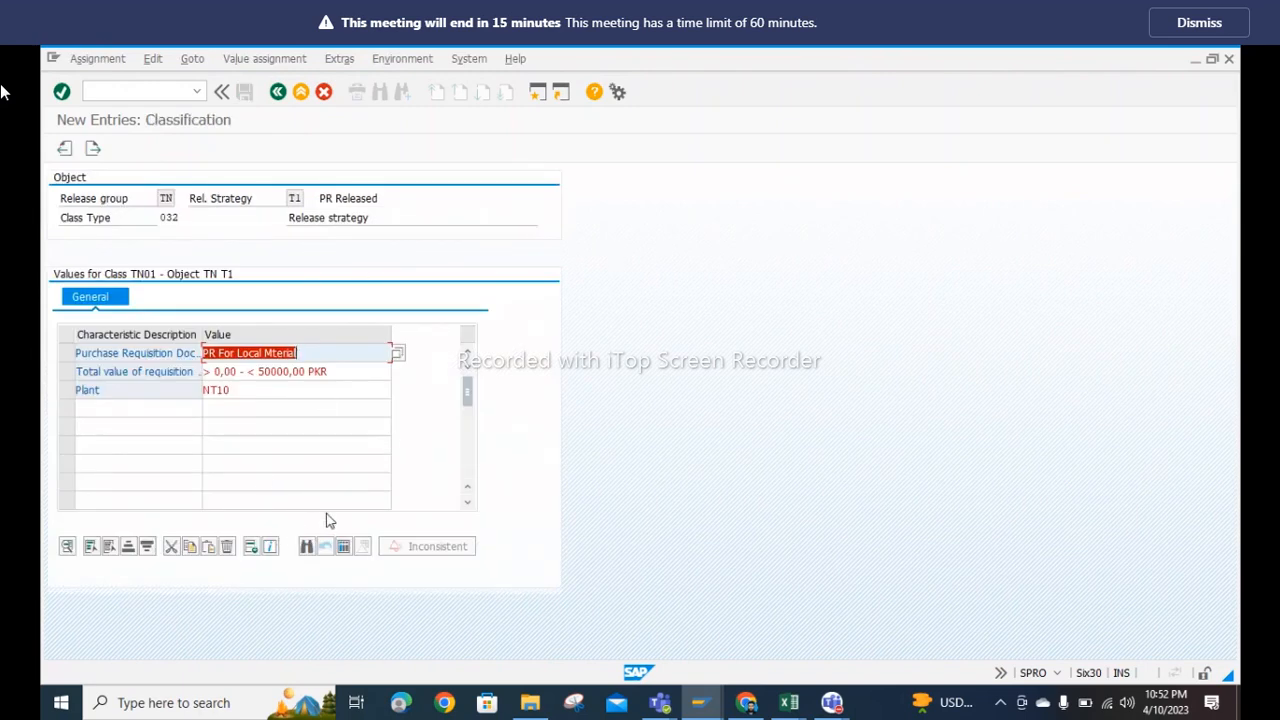
pyautogui.click(64, 350)
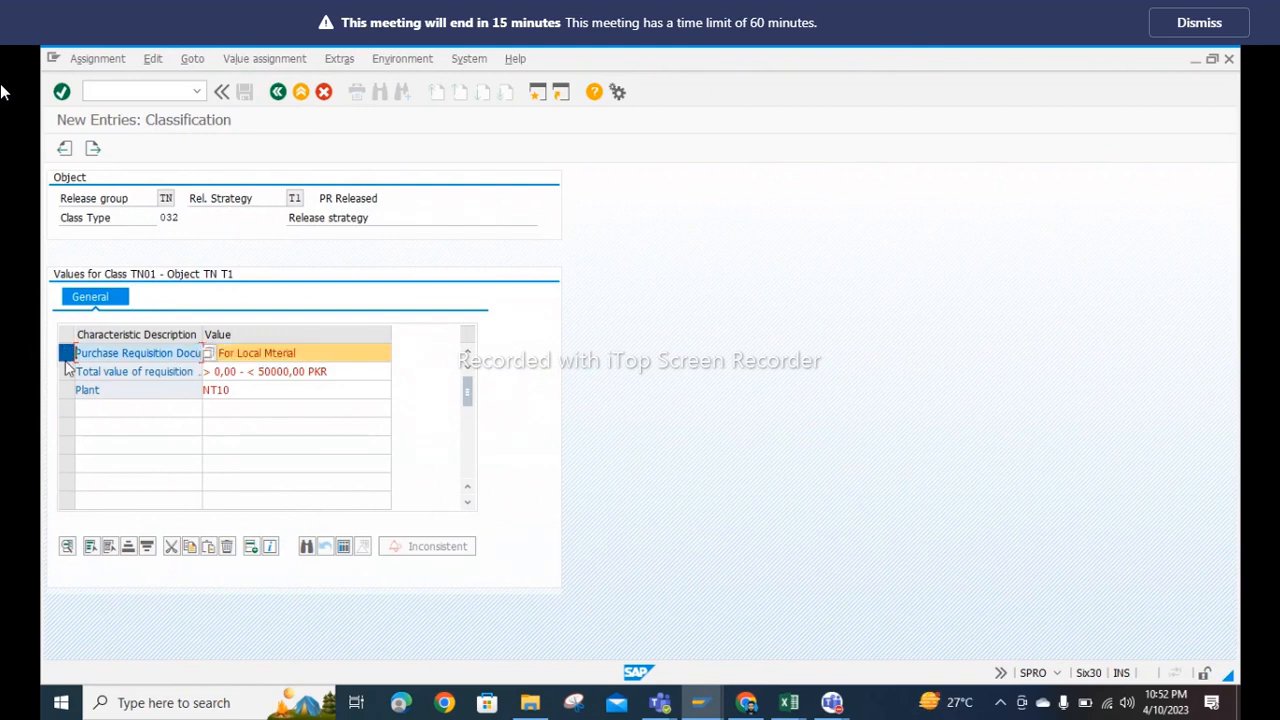
pyautogui.click(67, 372)
pyautogui.click(67, 391)
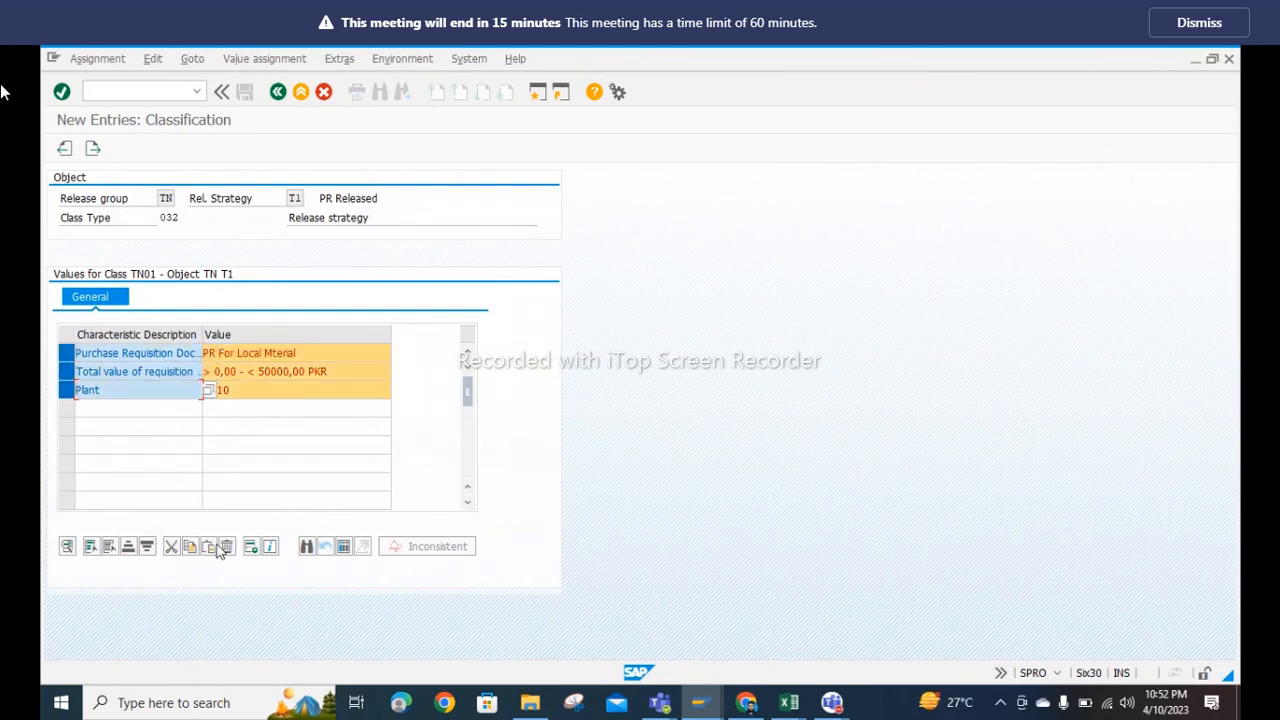
pyautogui.click(227, 547)
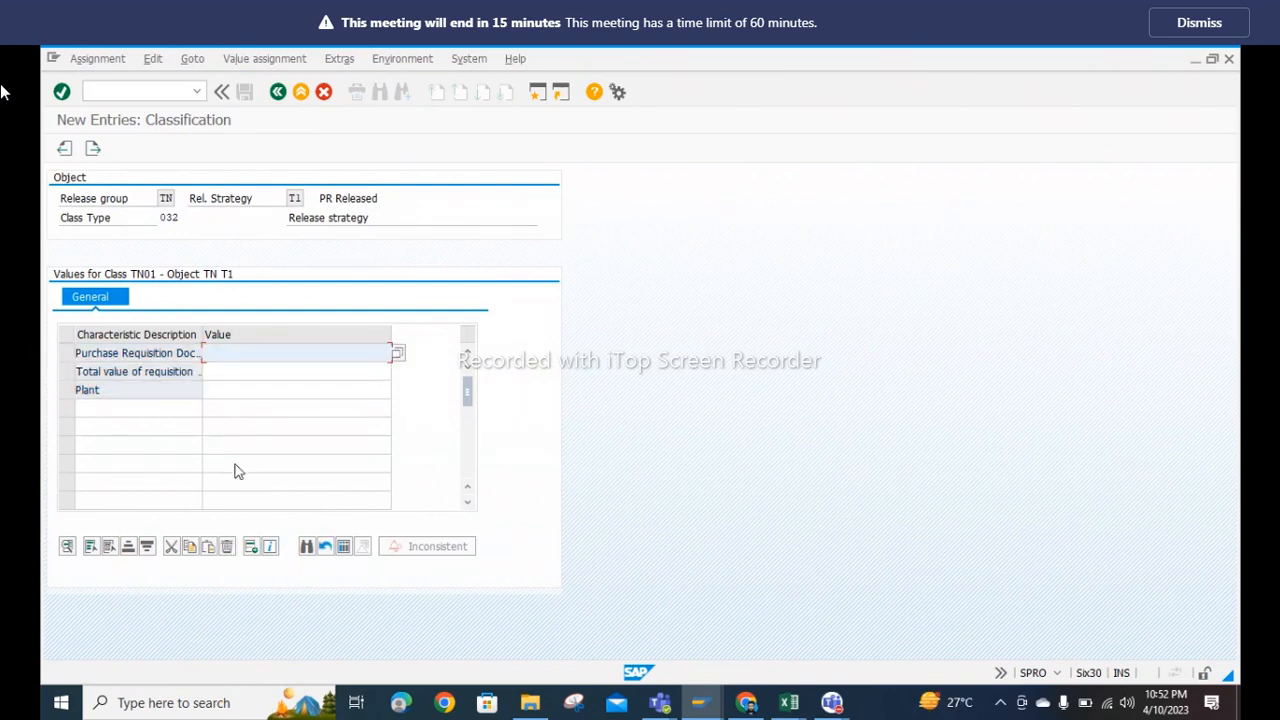
pyautogui.click(277, 92)
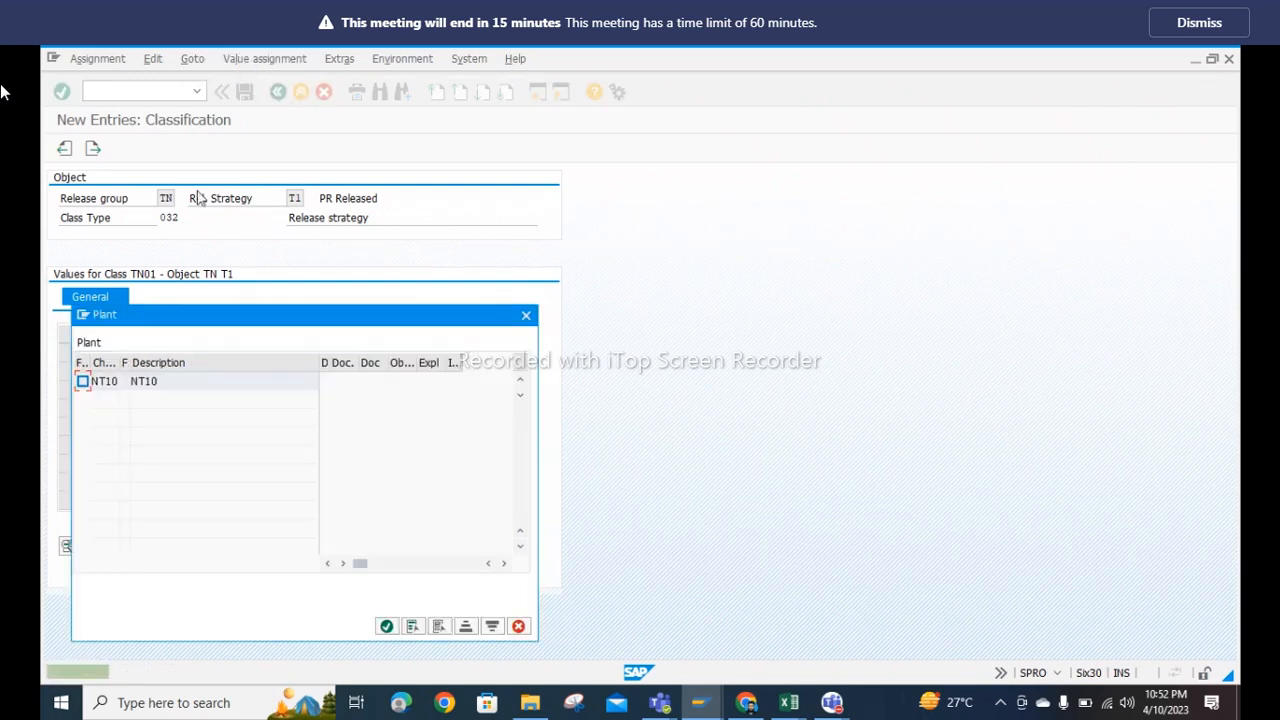
pyautogui.click(519, 627)
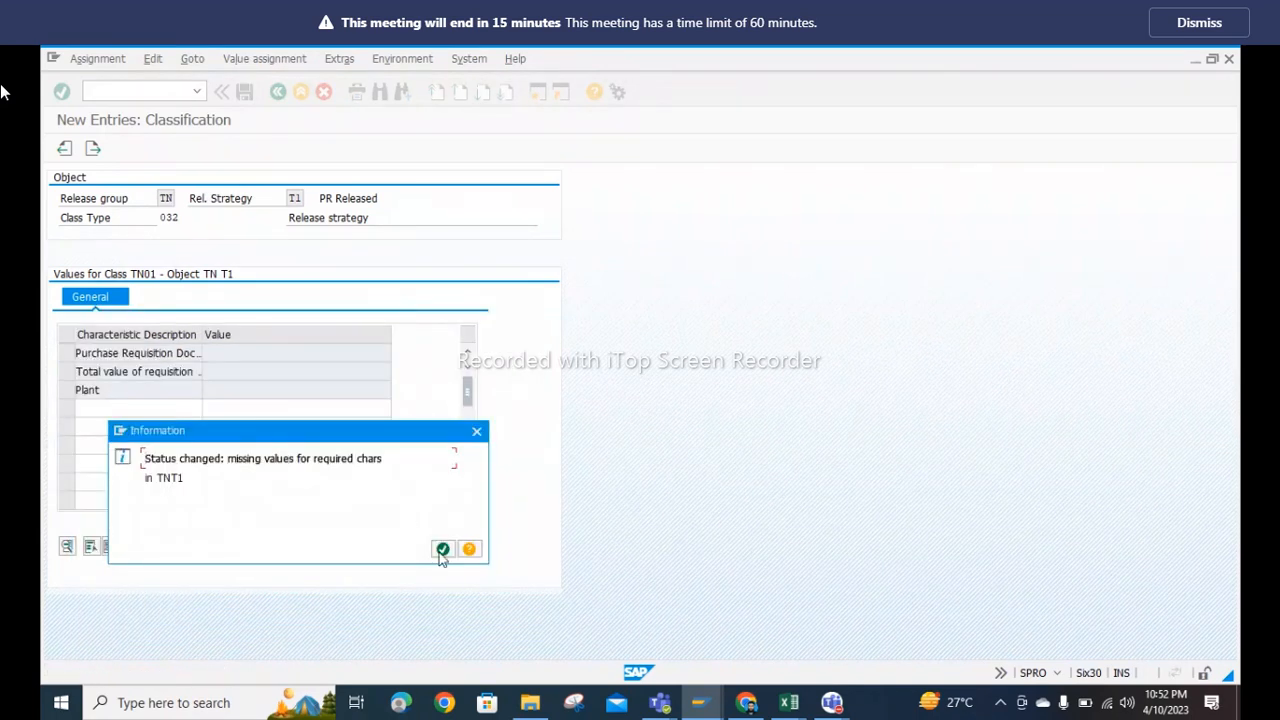
pyautogui.click(443, 549)
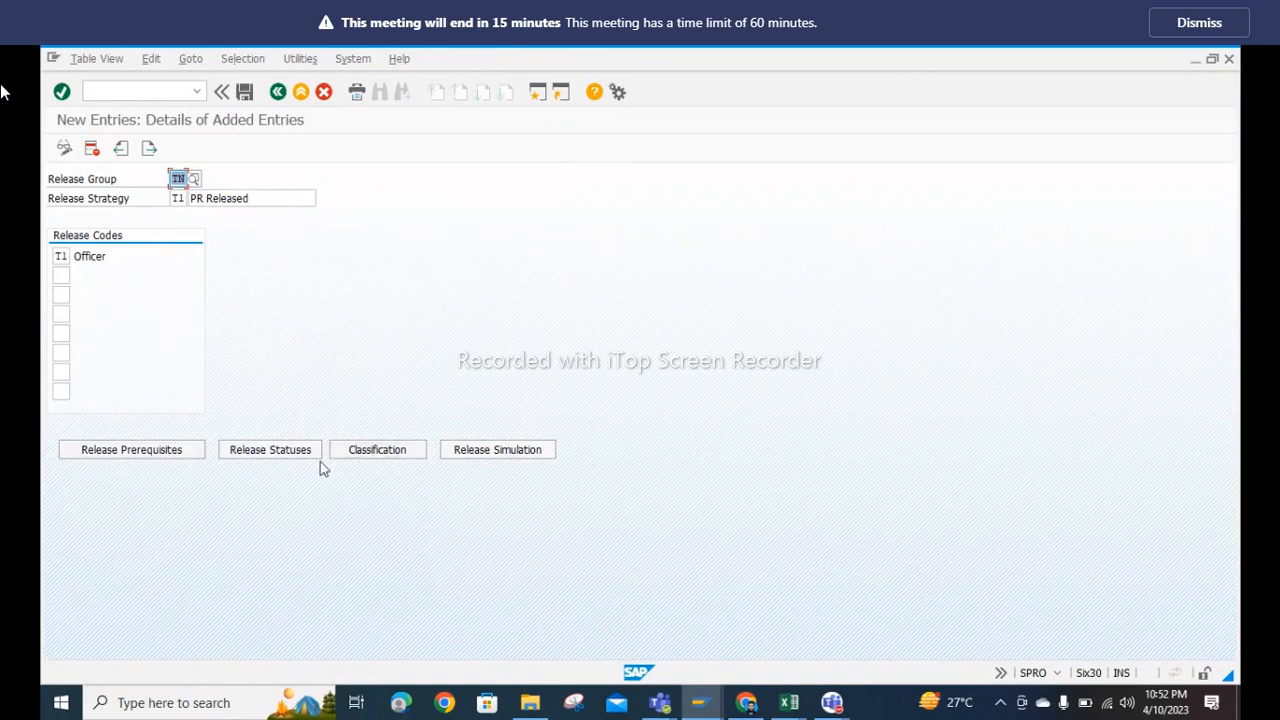
# Step: Change strategy T1's release statuses to indicator 9 (Block) before release and 0 (Release) after release by code T1
pyautogui.click(370, 451)
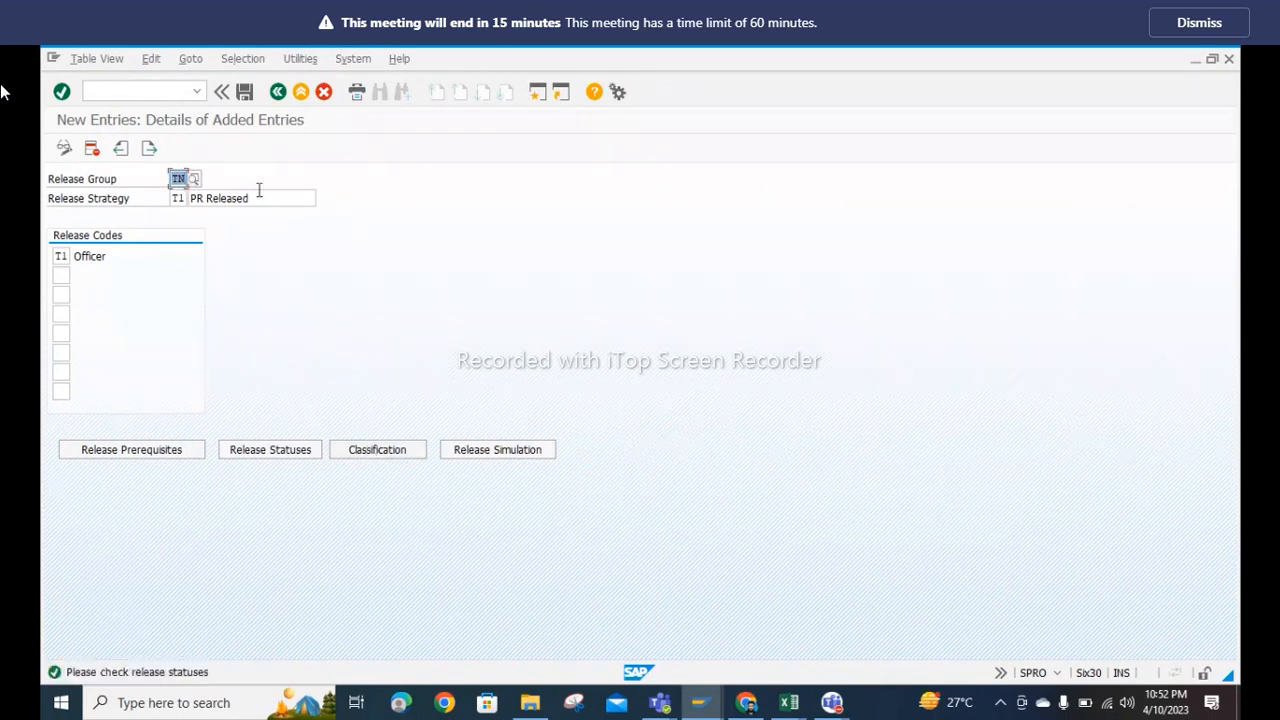
pyautogui.click(274, 456)
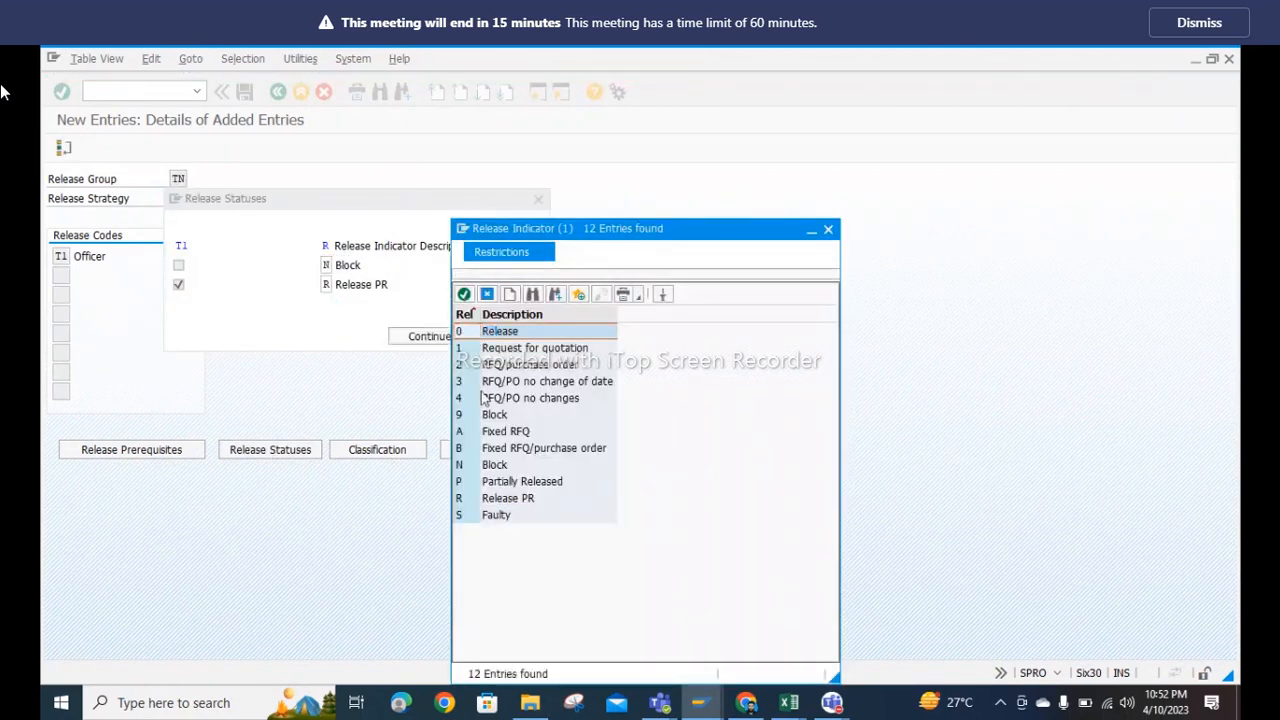
pyautogui.click(472, 416)
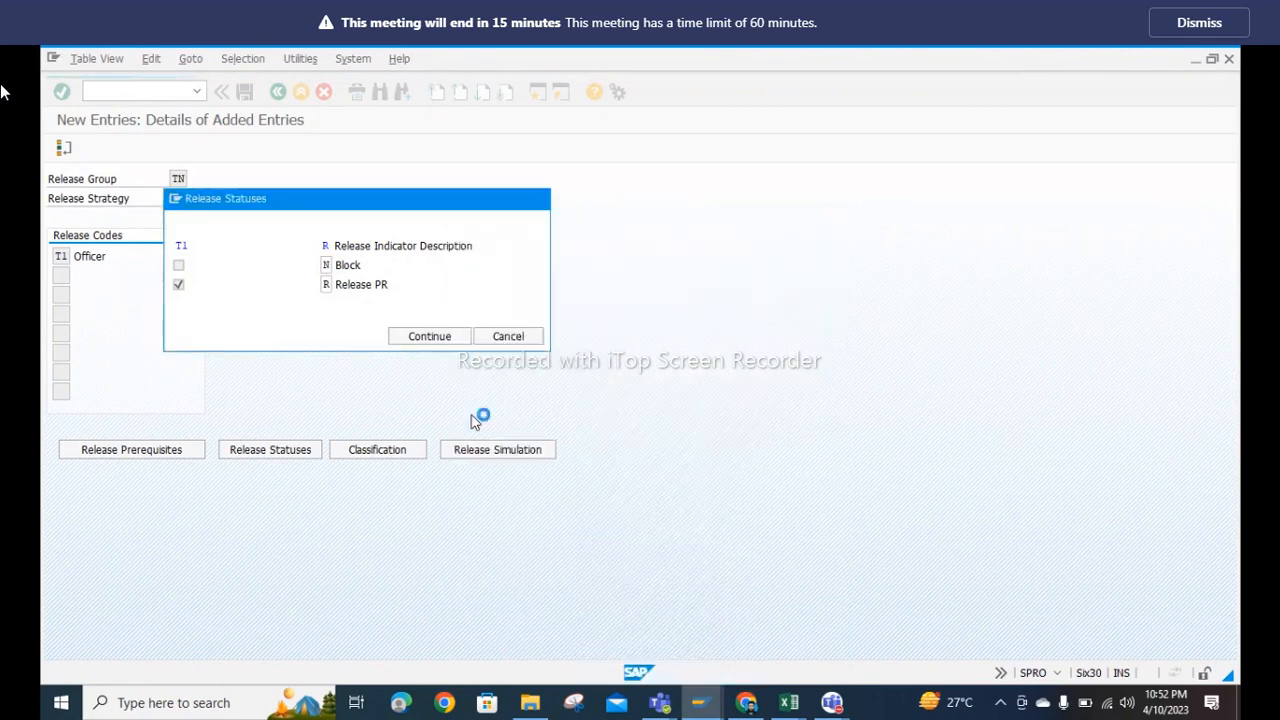
pyautogui.click(334, 285)
pyautogui.click(341, 289)
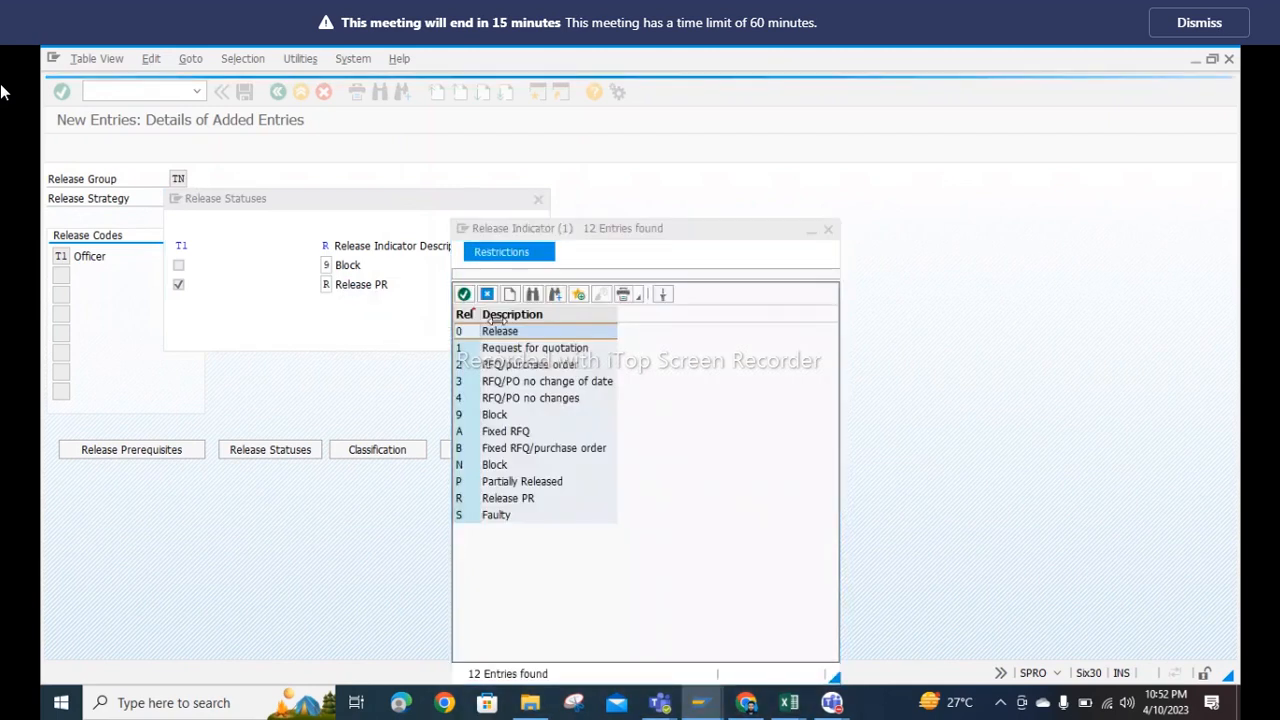
pyautogui.doubleClick(499, 331)
pyautogui.click(421, 337)
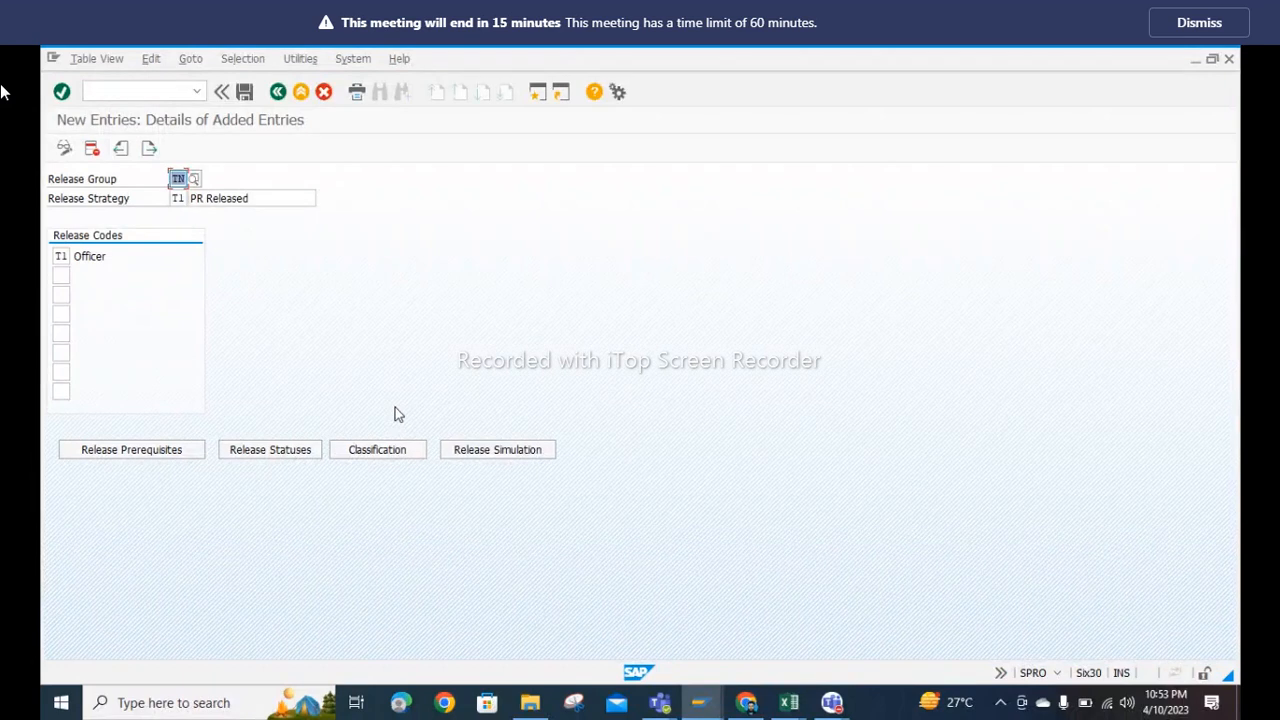
# Step: In strategy T1's classification, assign document type NT10 and a total requisition value above 0 and below 50000 PKR
pyautogui.click(385, 450)
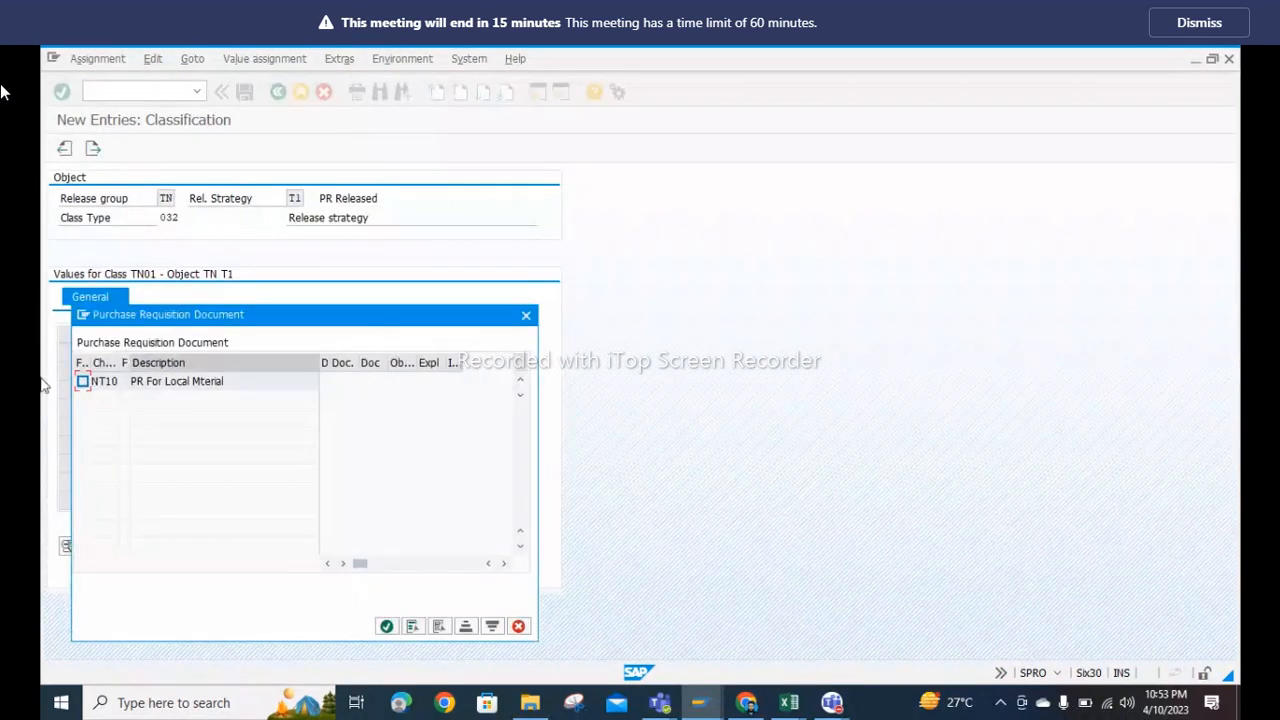
pyautogui.click(82, 382)
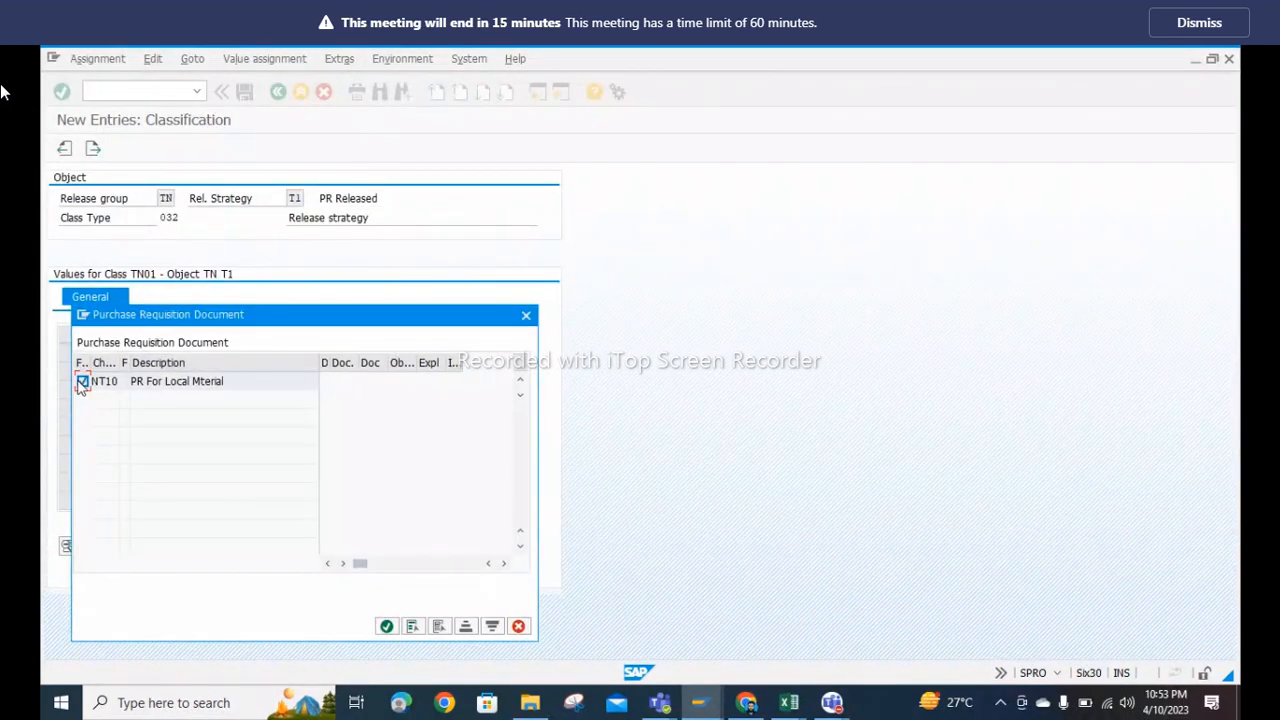
pyautogui.click(386, 626)
pyautogui.click(338, 370)
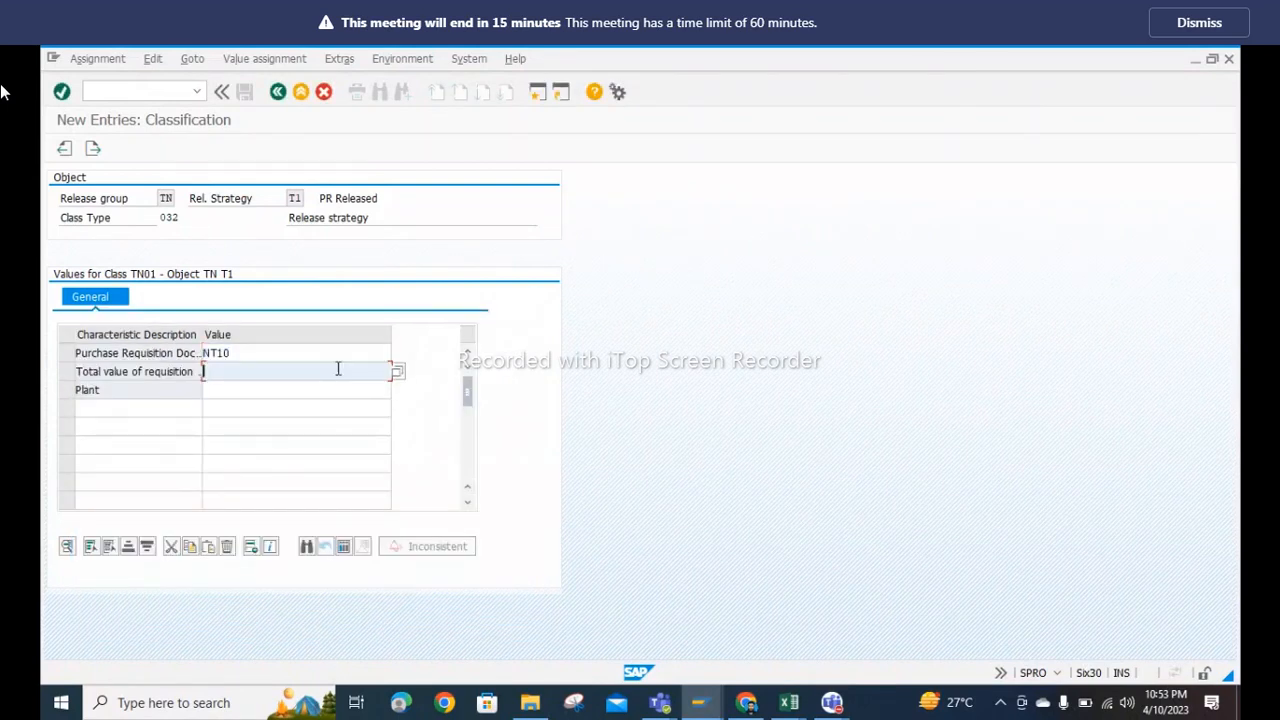
pyautogui.click(397, 371)
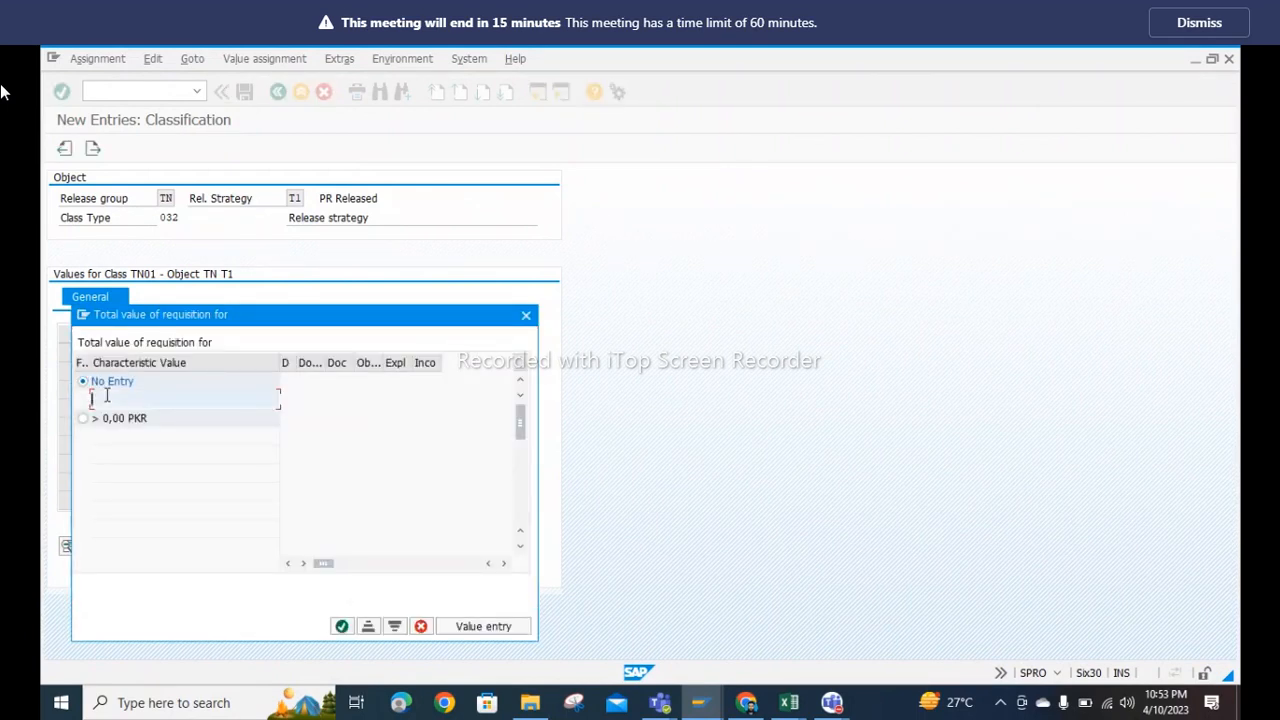
pyautogui.write('<50000')
pyautogui.click(340, 625)
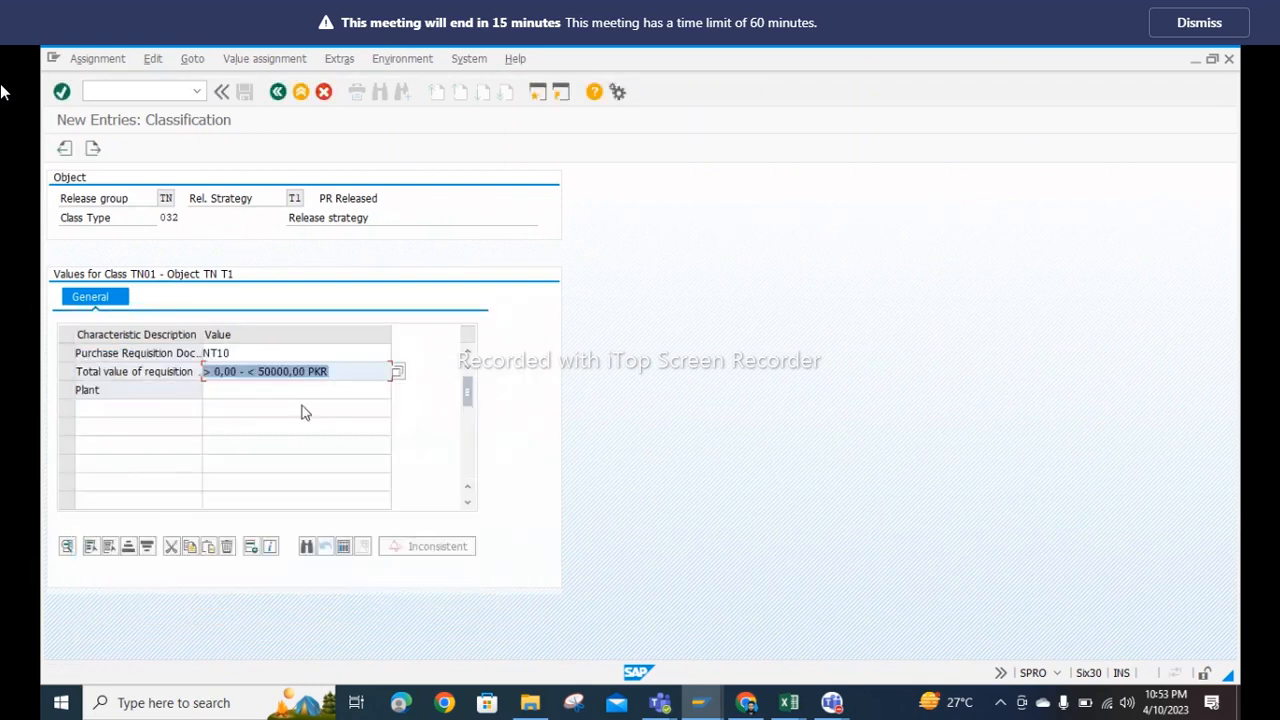
# Step: Assign plant NT10 in strategy T1's classification and return to the strategy details
pyautogui.click(298, 391)
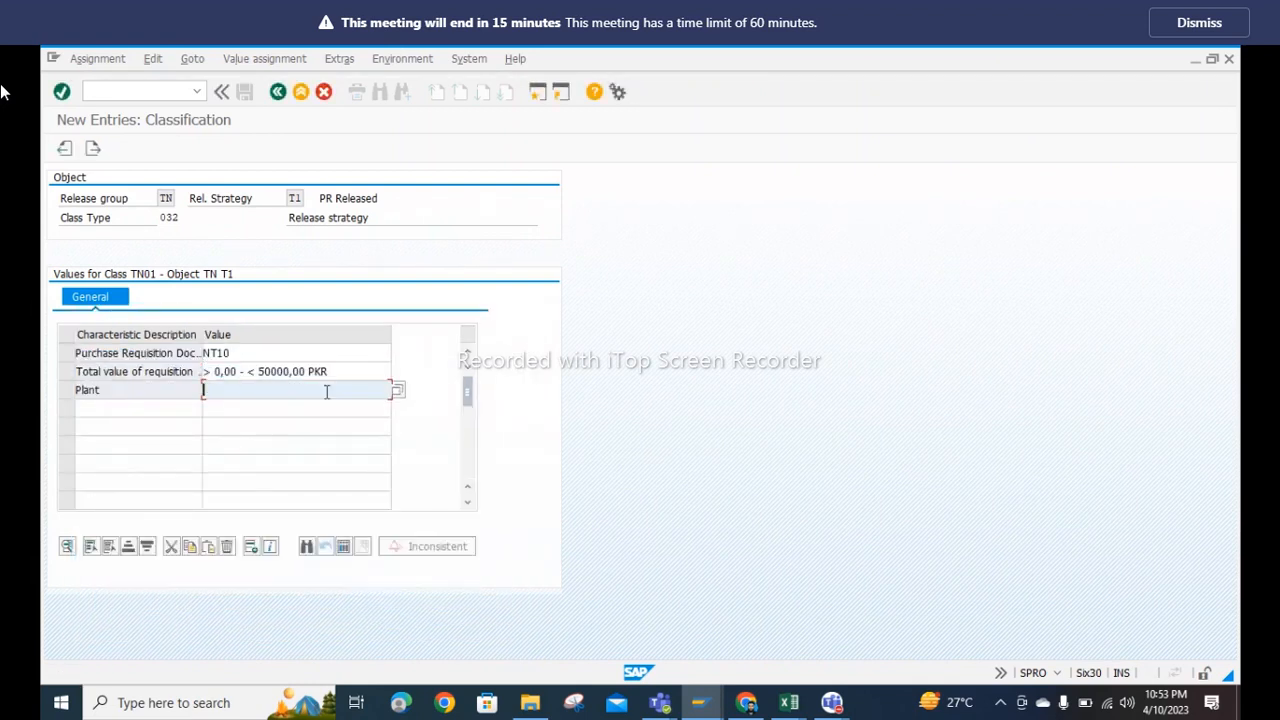
pyautogui.click(396, 392)
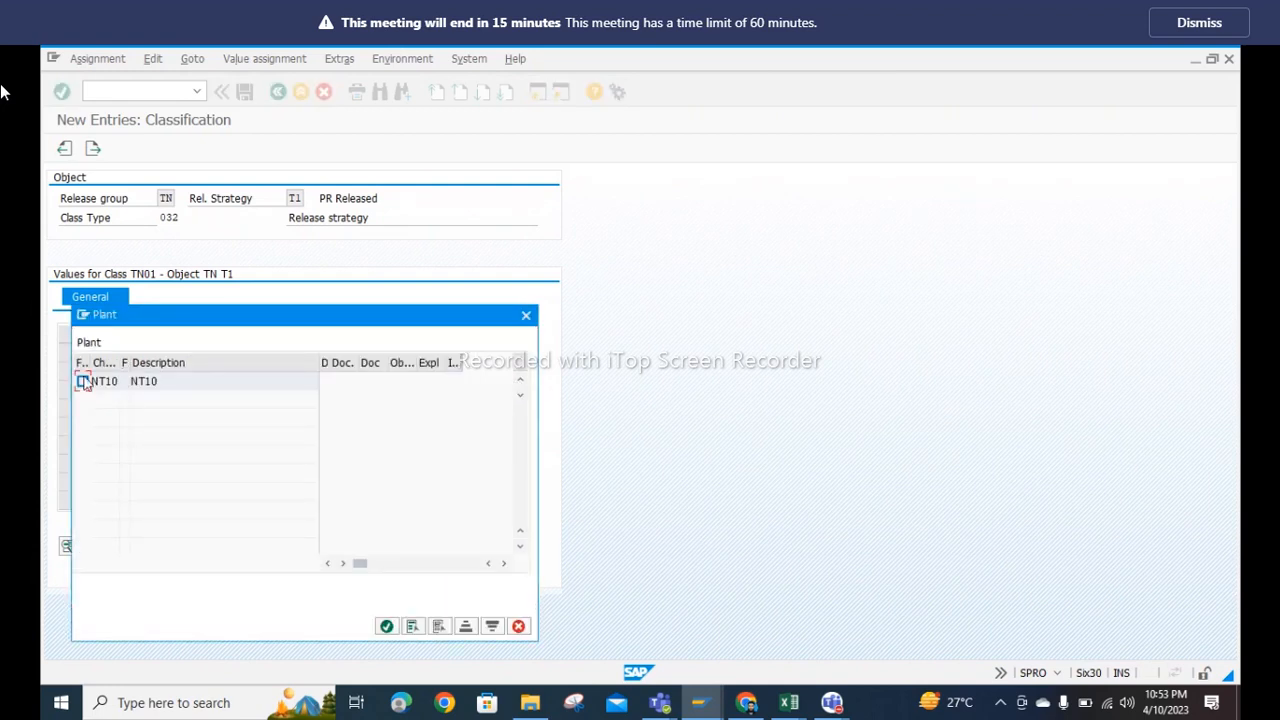
pyautogui.click(83, 382)
pyautogui.click(386, 626)
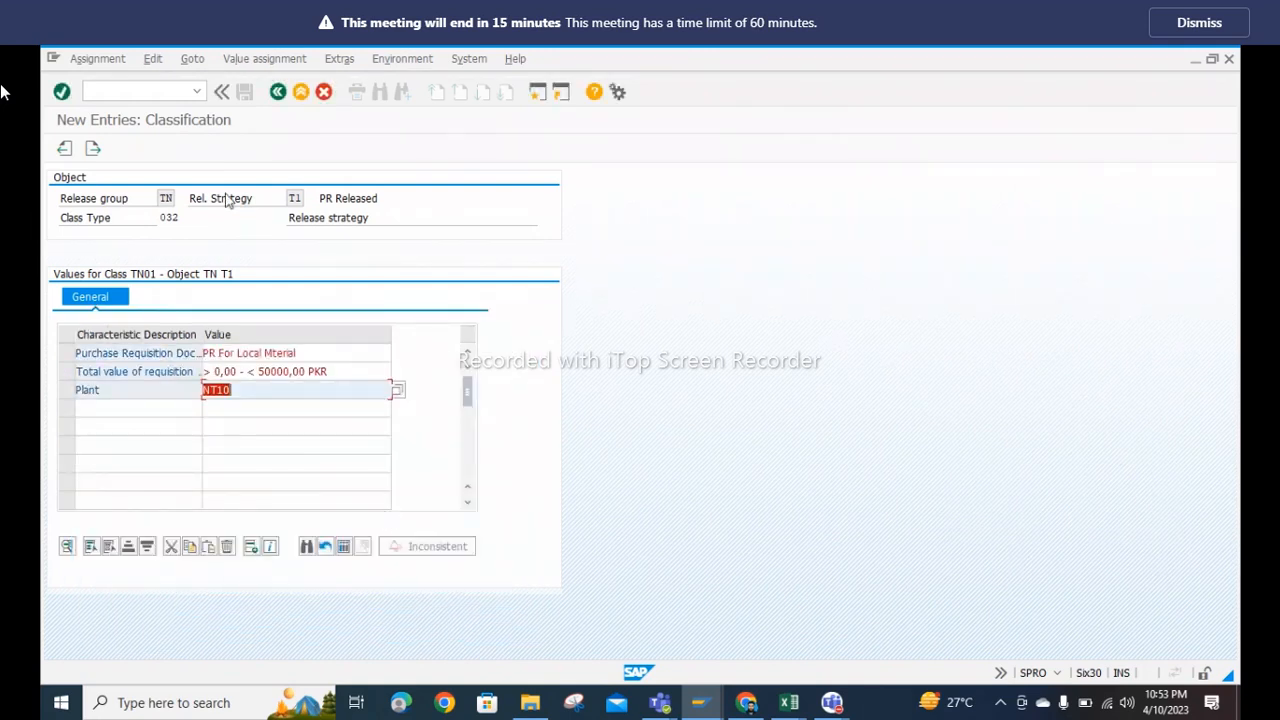
pyautogui.click(278, 92)
# Step: Start the release simulation for strategy T1
pyautogui.click(487, 450)
pyautogui.click(487, 450)
pyautogui.click(487, 450)
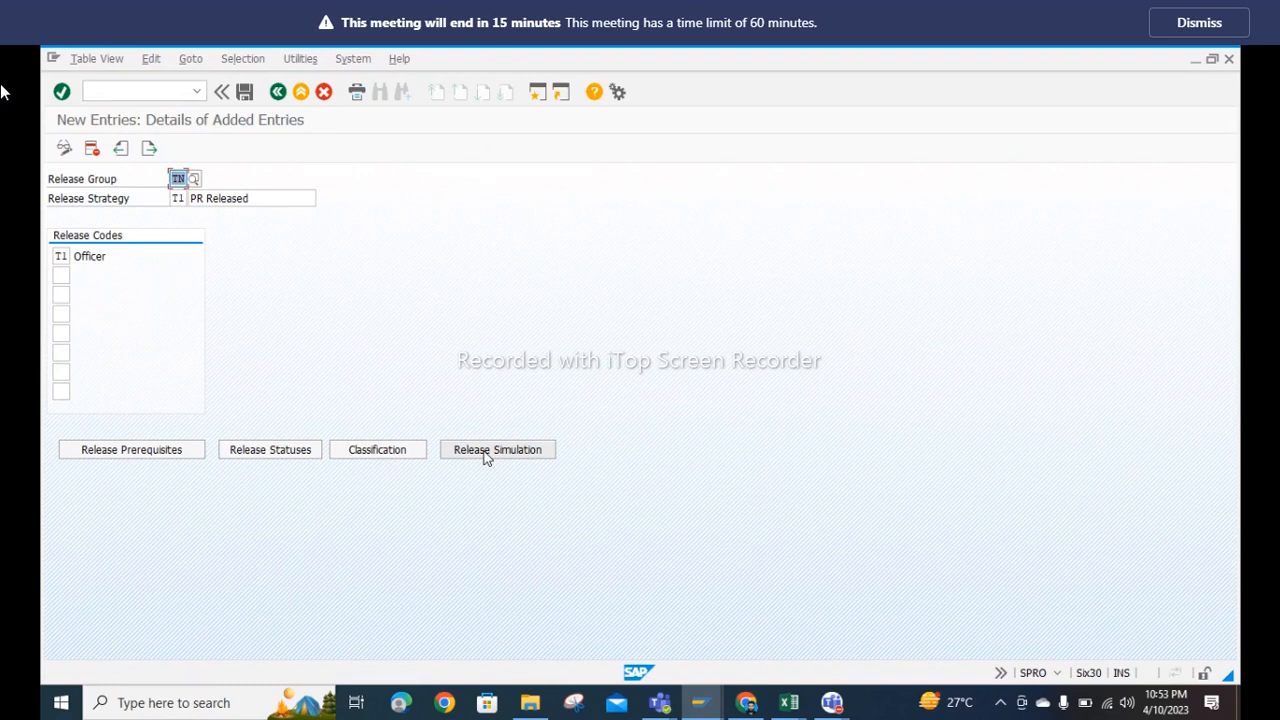
# Step: Simulate the release for group TN, try to set the release on the Block line, and close the simulation
pyautogui.click(288, 453)
pyautogui.click(480, 450)
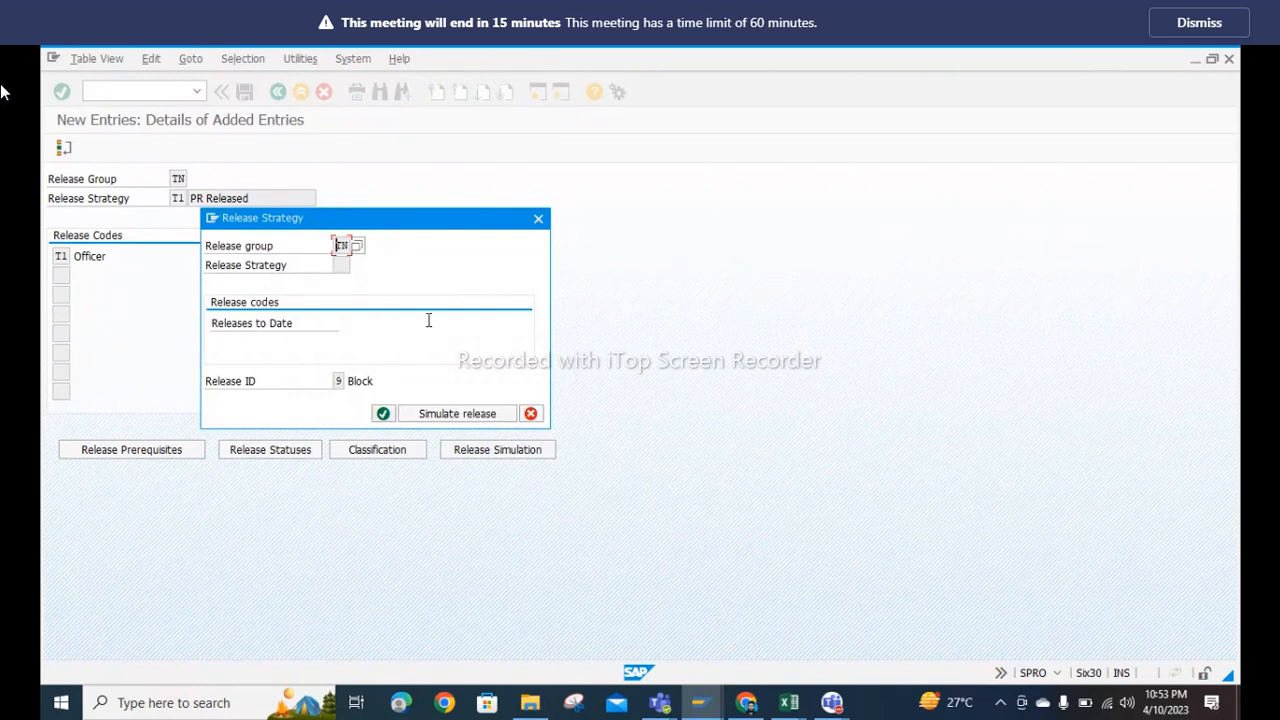
pyautogui.click(456, 416)
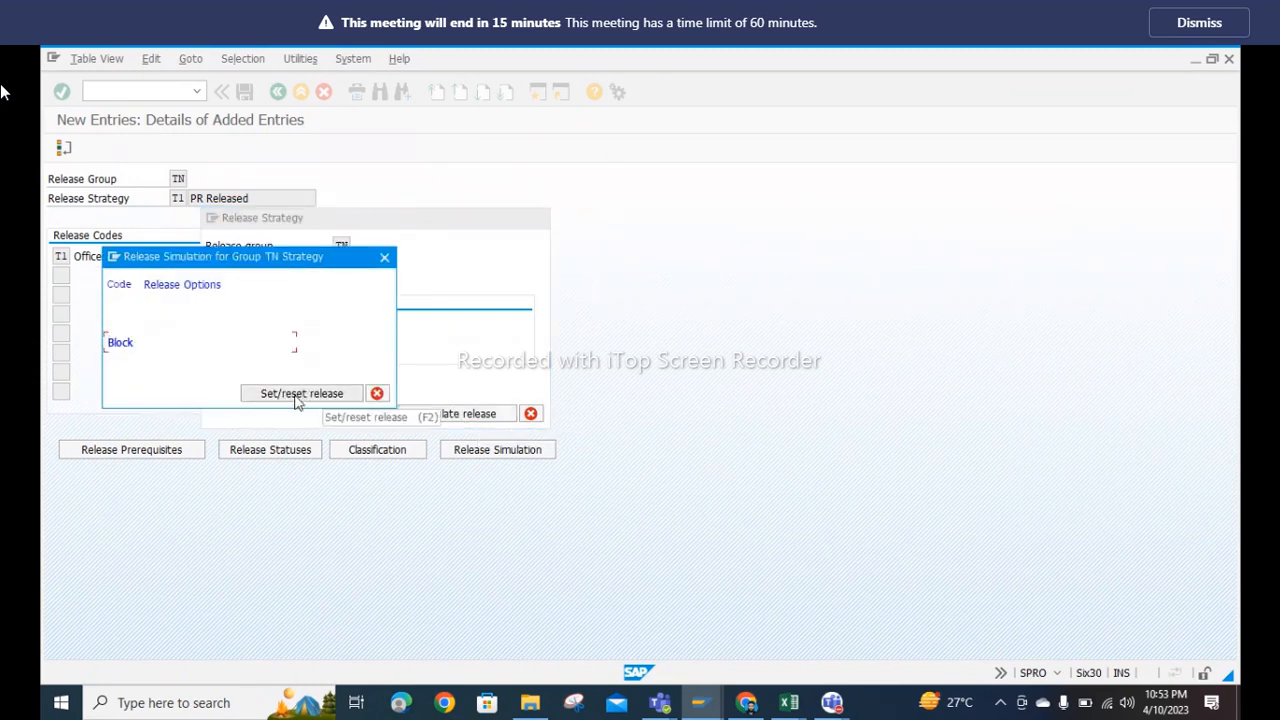
pyautogui.click(300, 398)
pyautogui.click(125, 343)
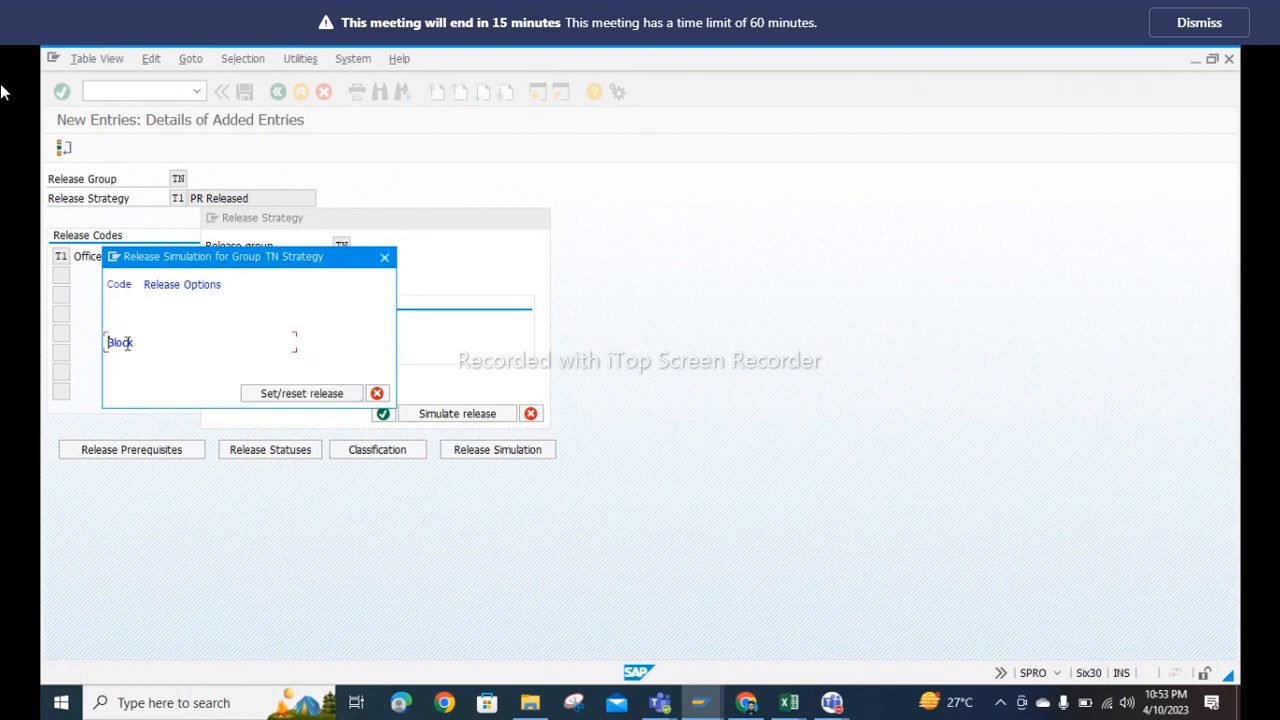
pyautogui.click(376, 396)
pyautogui.click(383, 415)
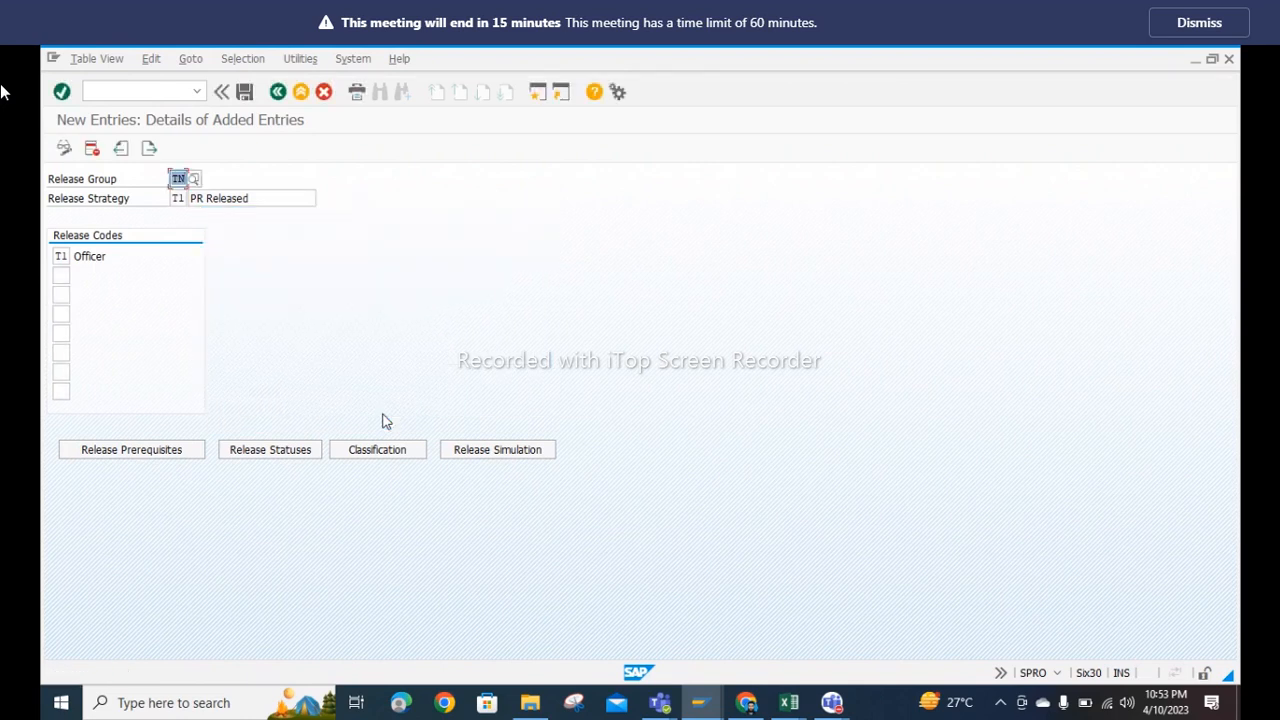
# Step: Confirm the release statuses of strategy T1 and save the new entry under the proposed customizing request
pyautogui.click(248, 92)
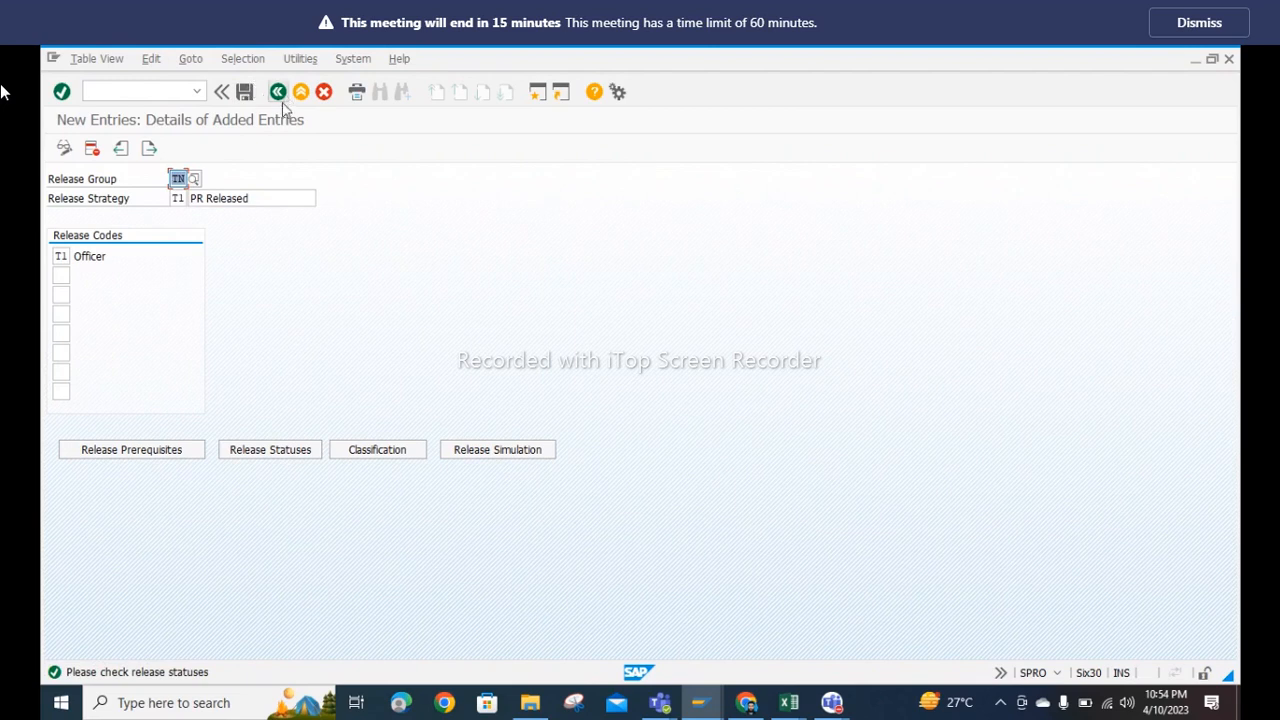
pyautogui.click(279, 92)
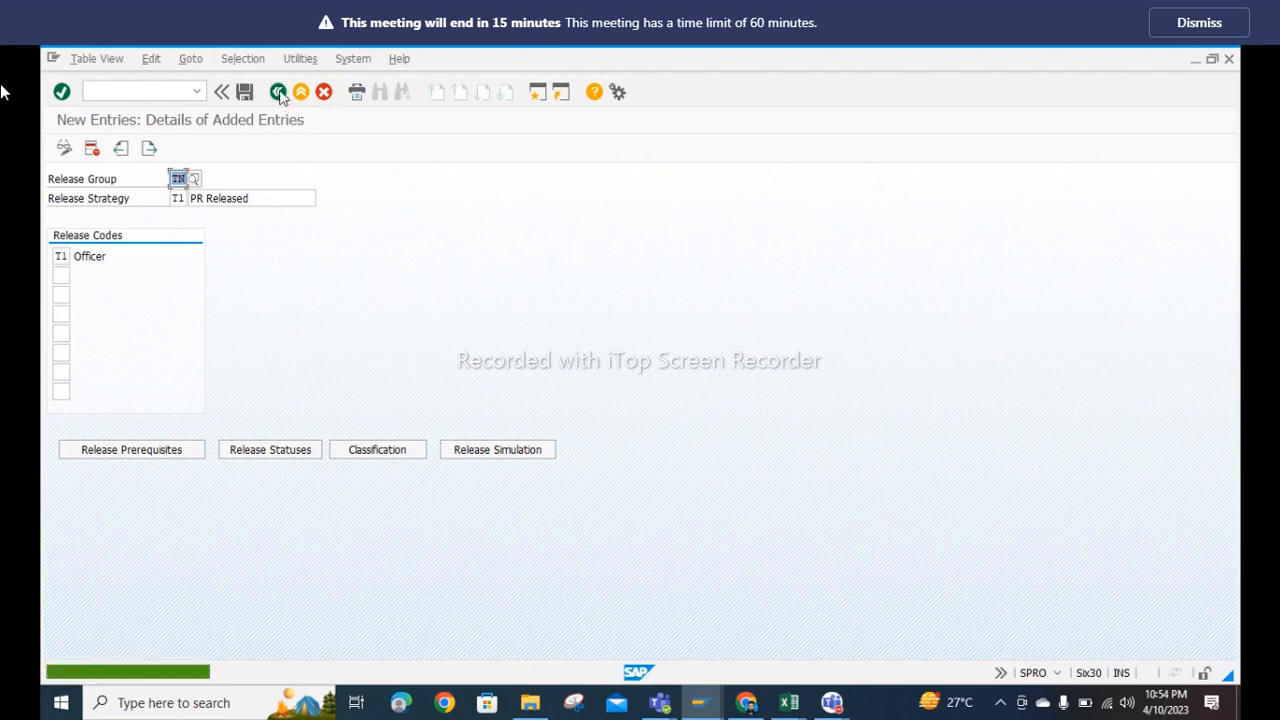
pyautogui.click(266, 452)
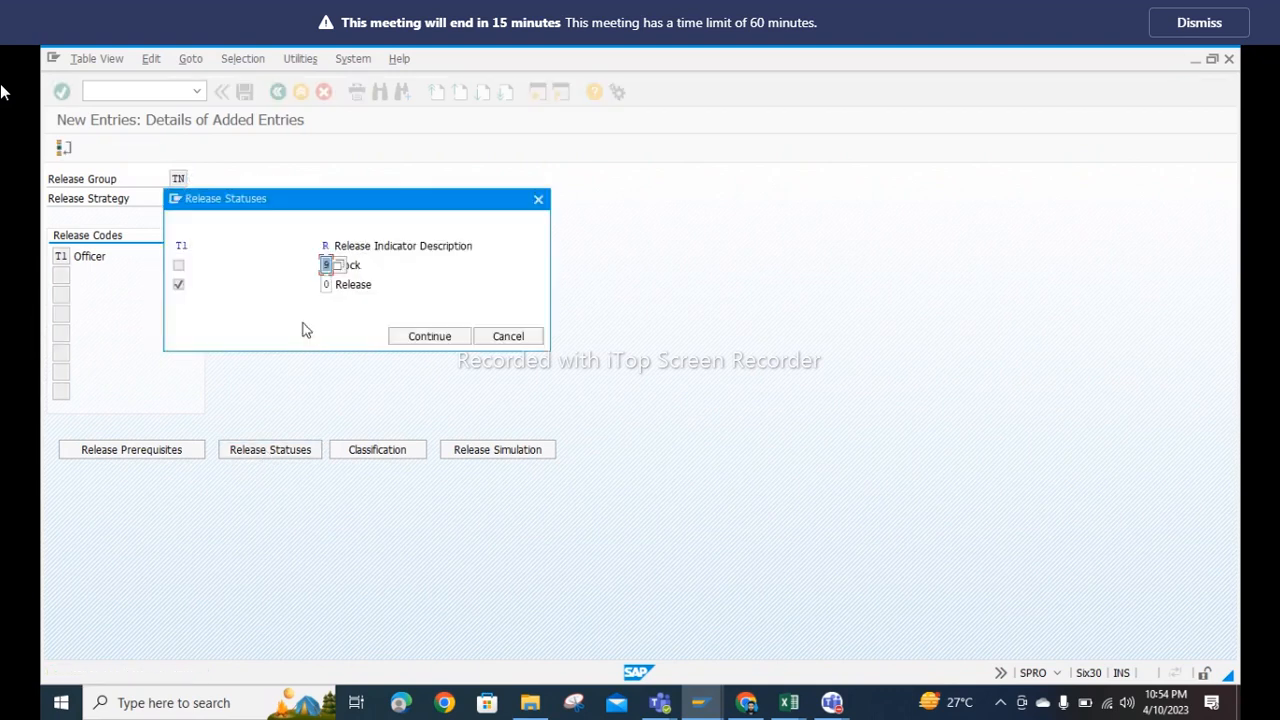
pyautogui.click(435, 337)
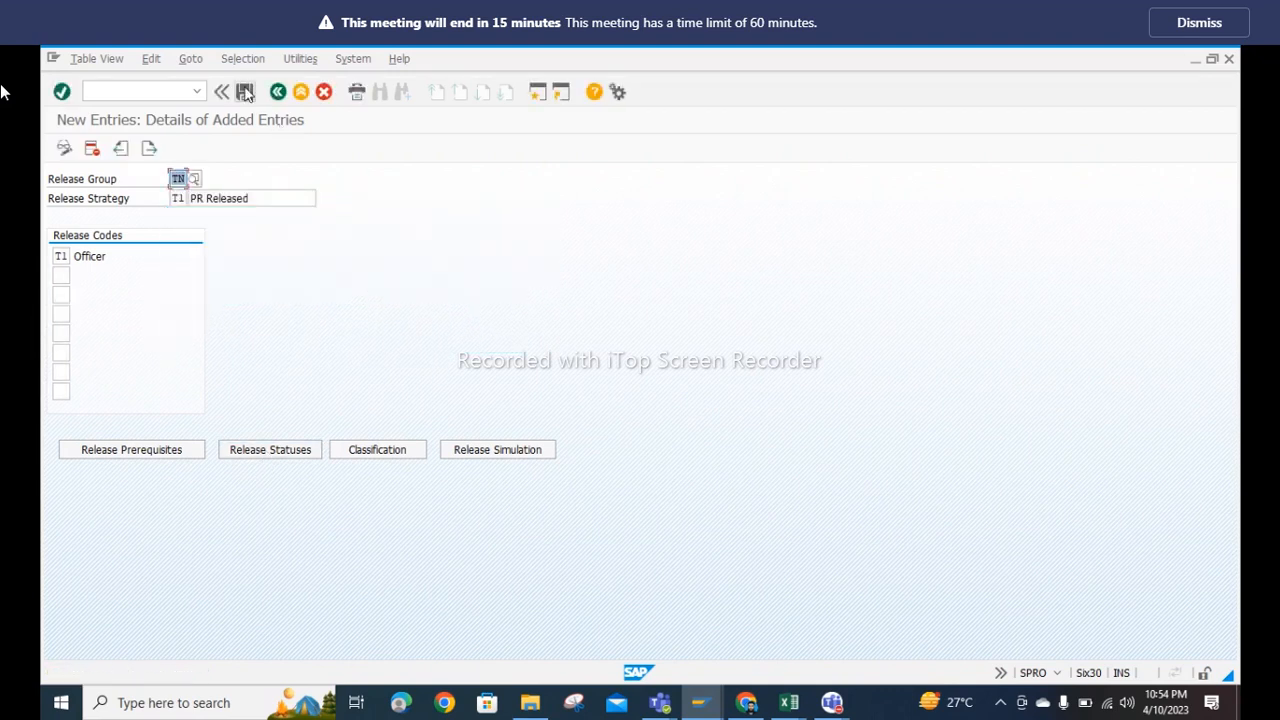
pyautogui.click(245, 92)
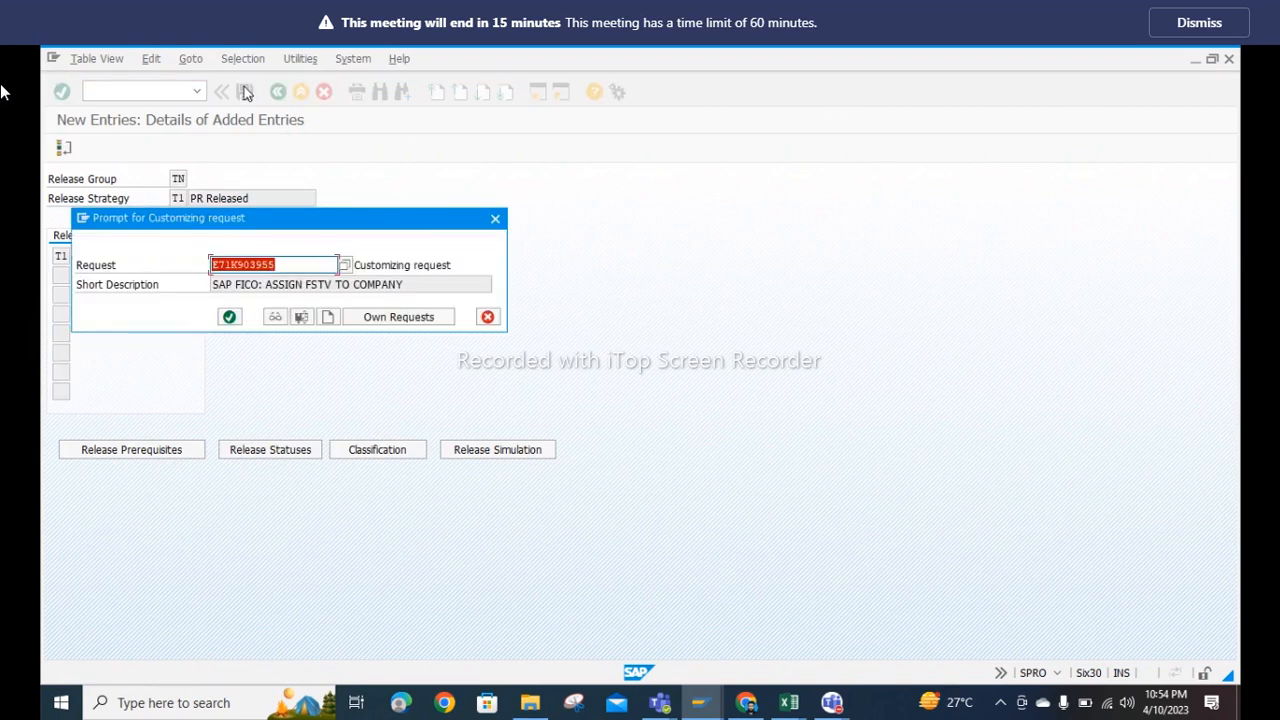
pyautogui.click(229, 317)
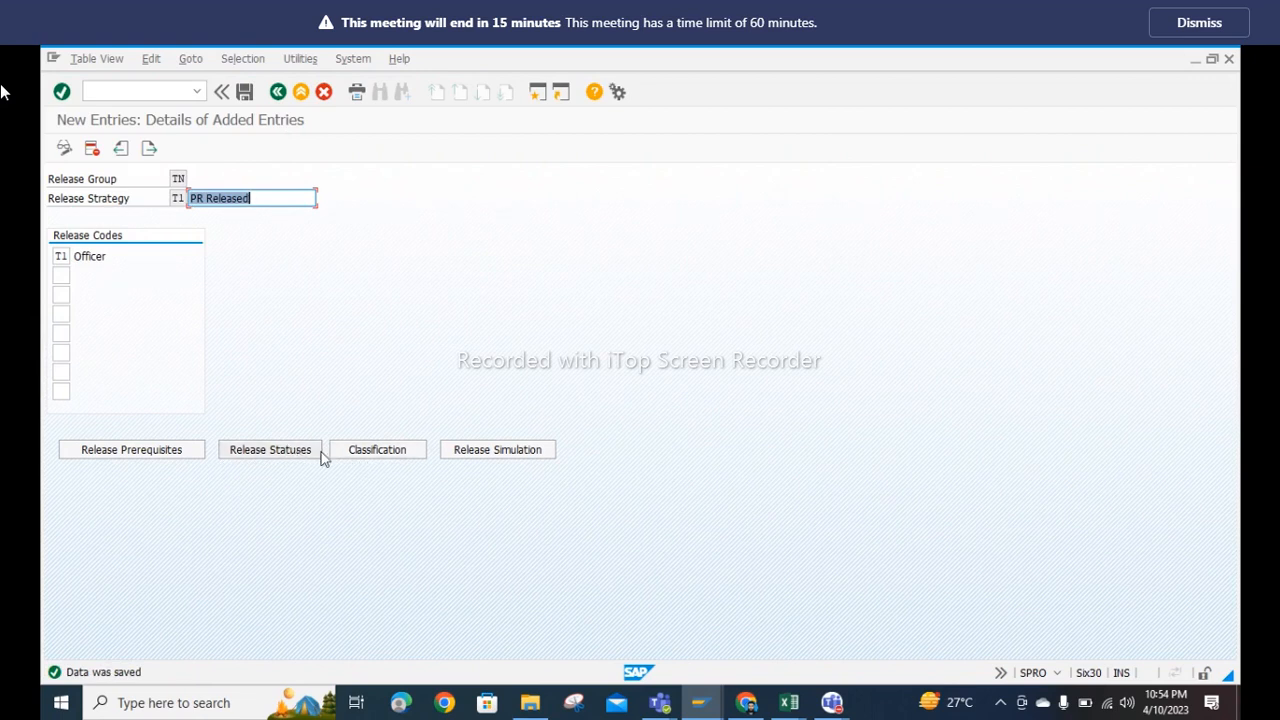
# Step: Confirm strategy T1's release statuses and review its classification values for document type, total value and plant
pyautogui.click(375, 455)
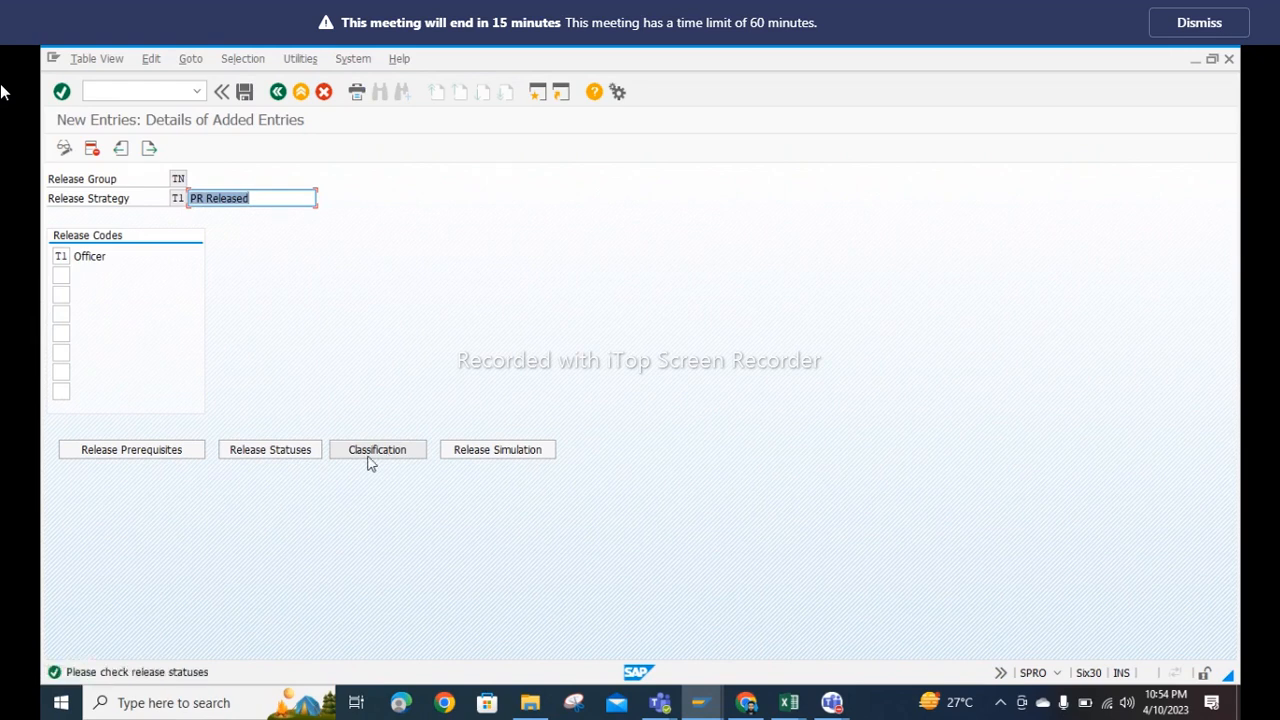
pyautogui.click(288, 452)
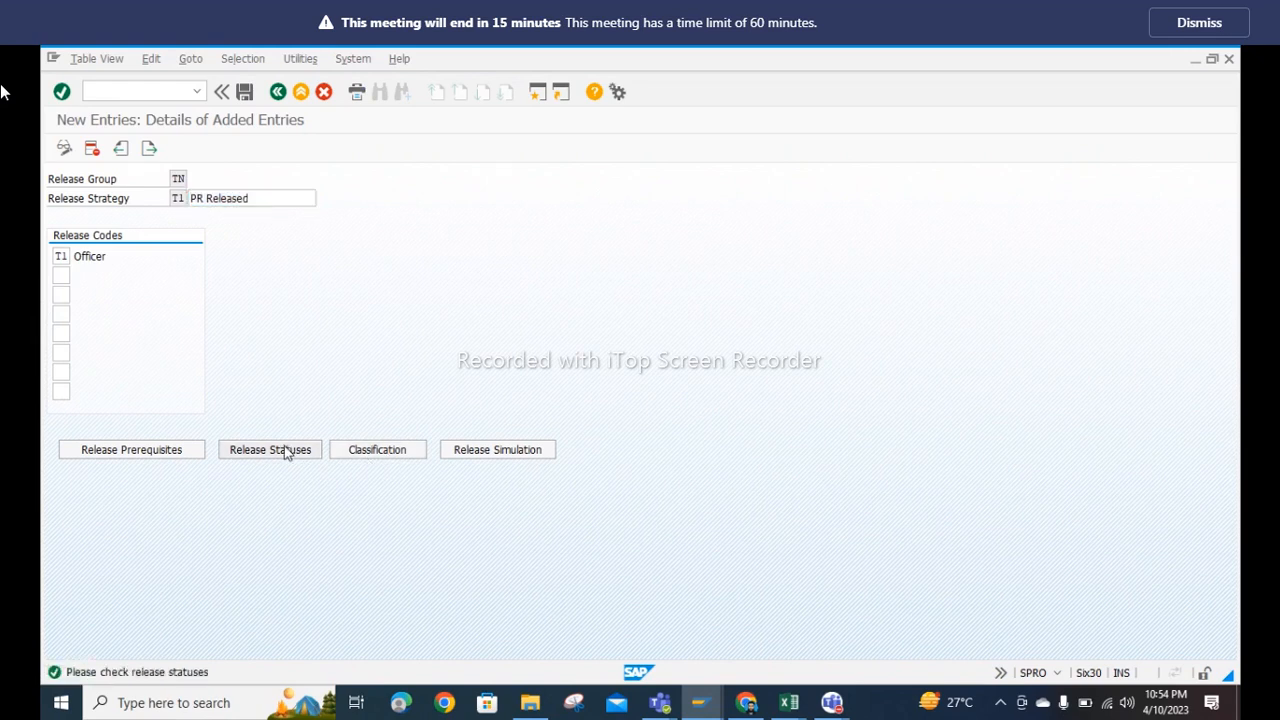
pyautogui.click(429, 336)
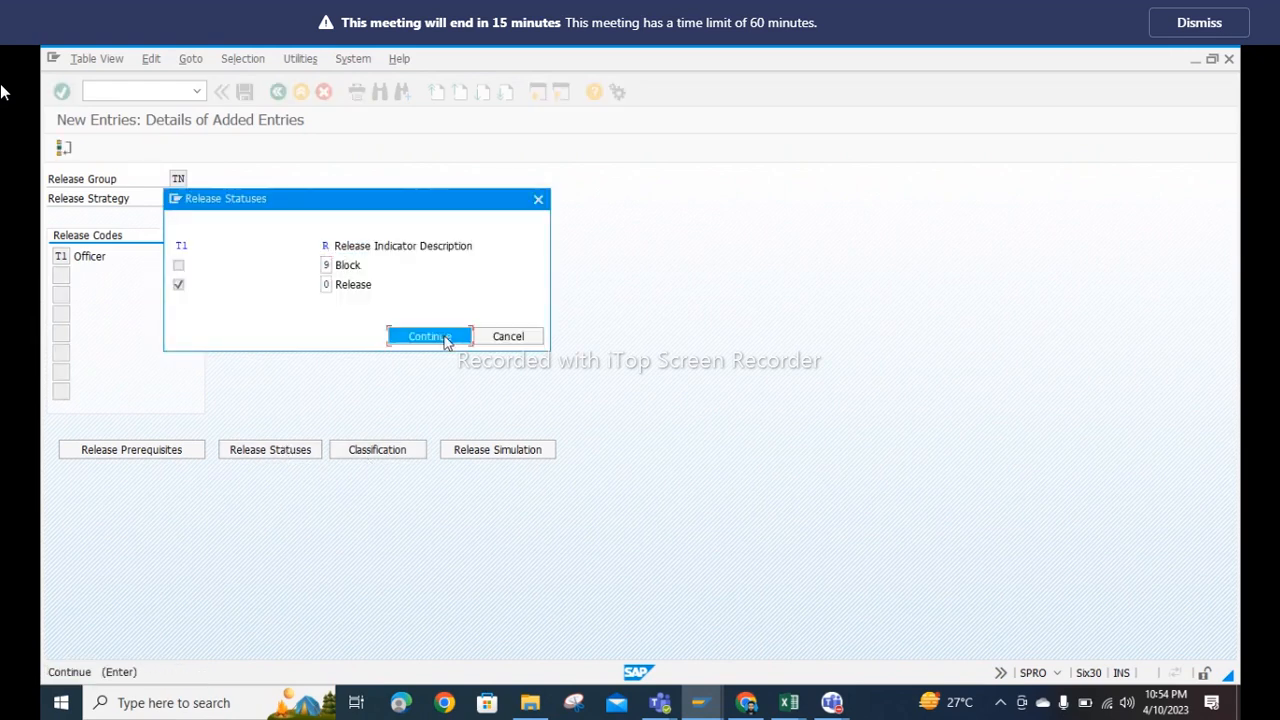
pyautogui.click(392, 451)
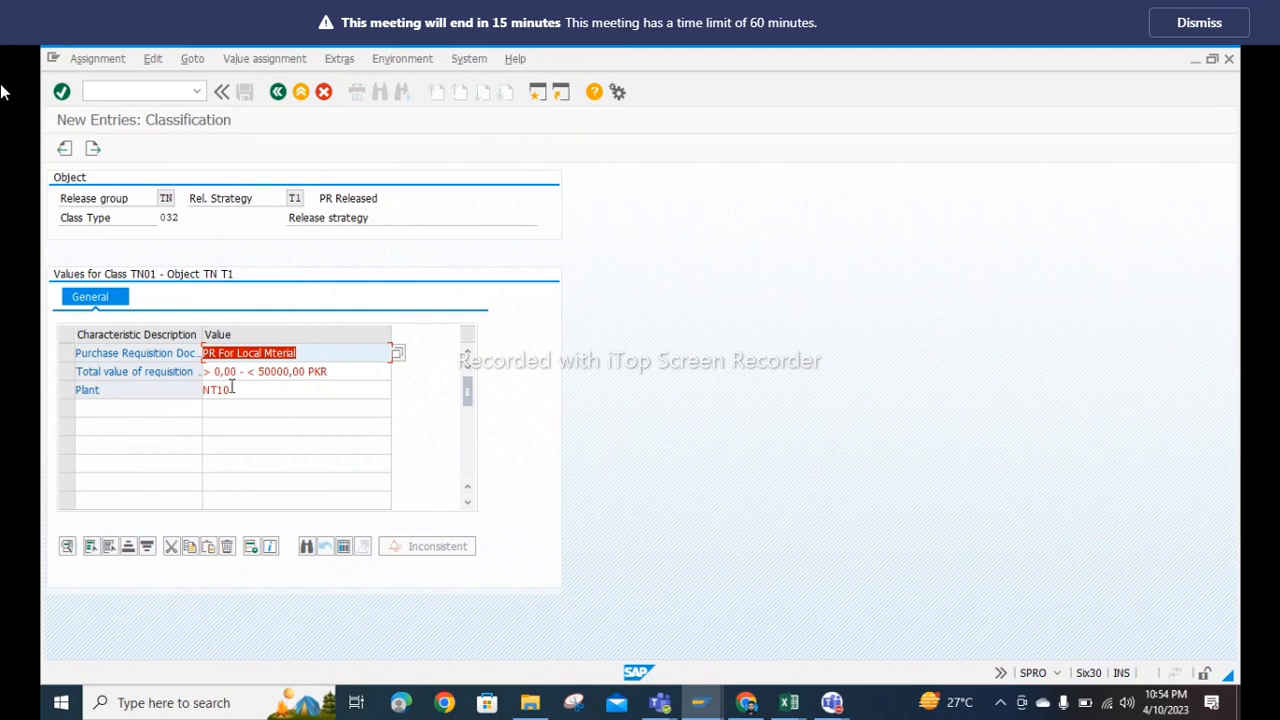
pyautogui.press('F3')
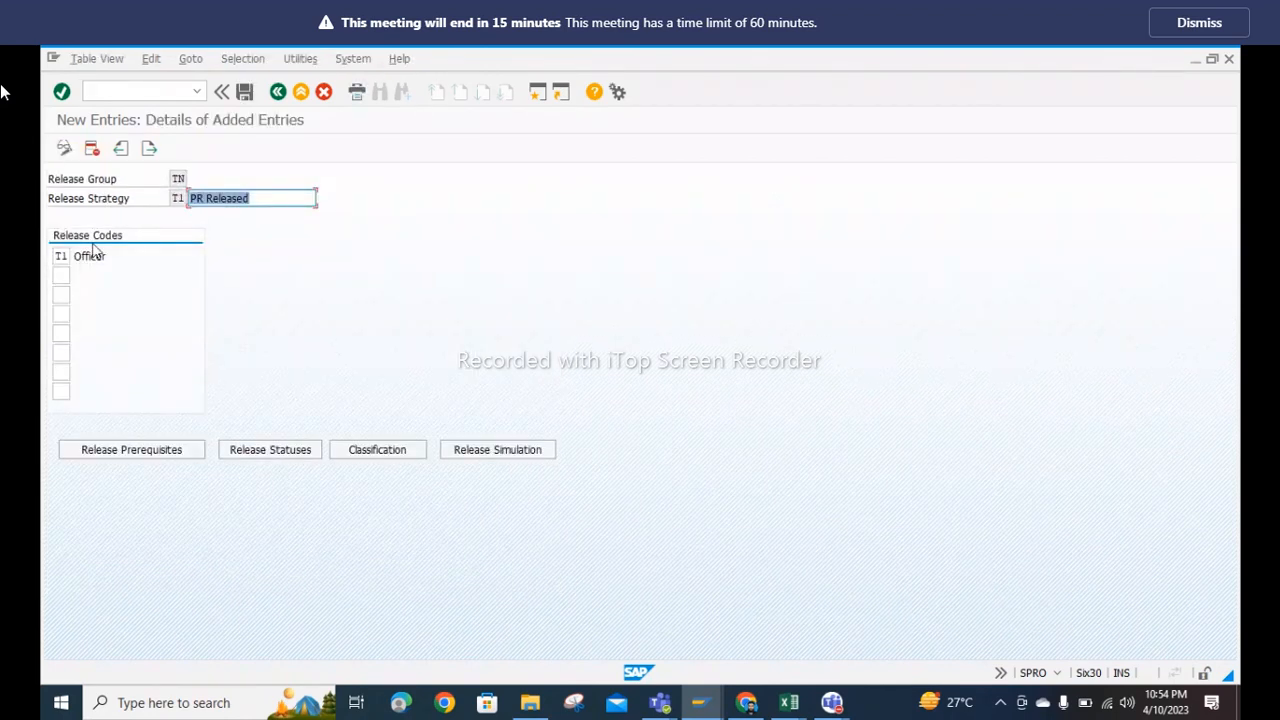
# Step: Reconfirm the release statuses of strategy T1 and try to exit its details back to the strategy overview
pyautogui.click(278, 92)
pyautogui.click(277, 455)
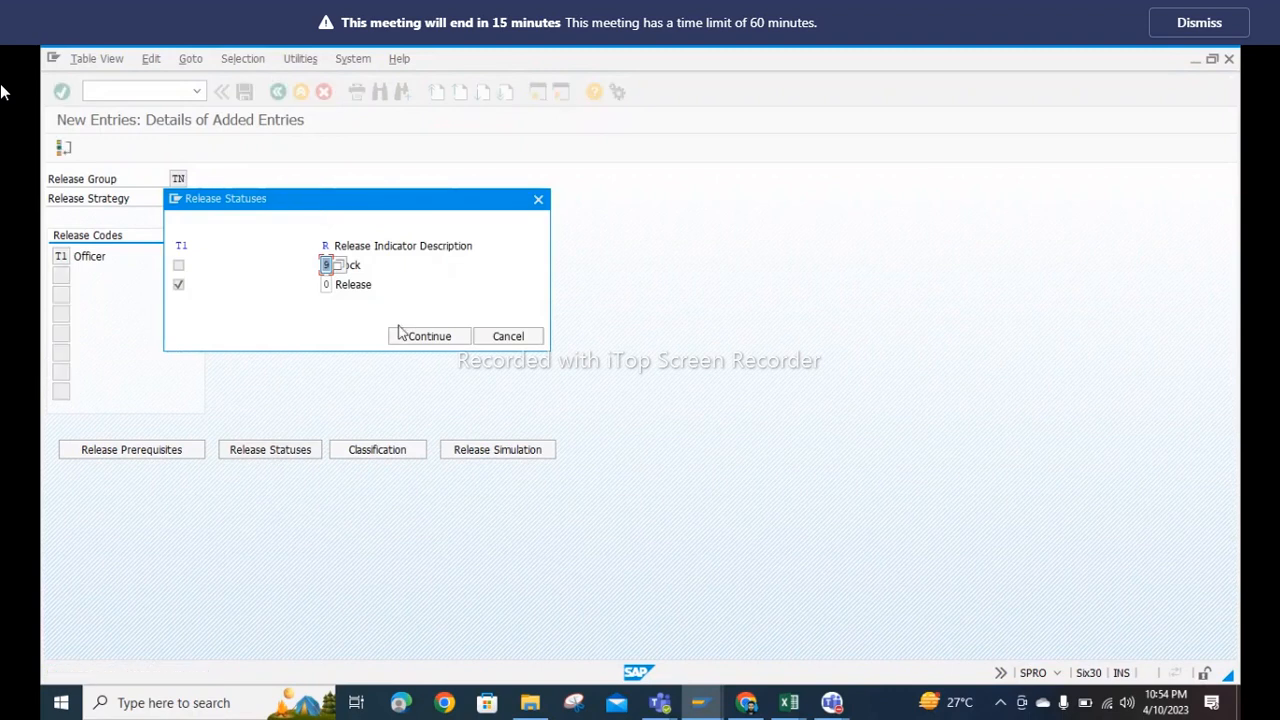
pyautogui.click(427, 340)
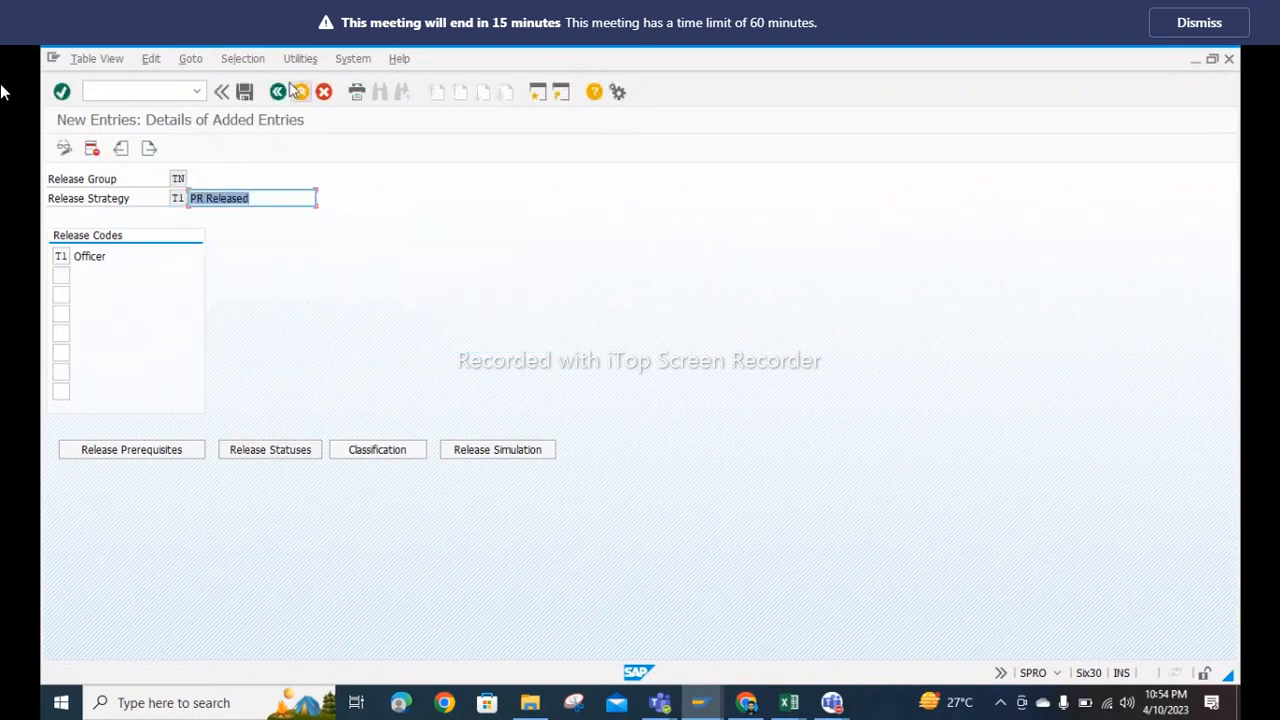
pyautogui.click(291, 90)
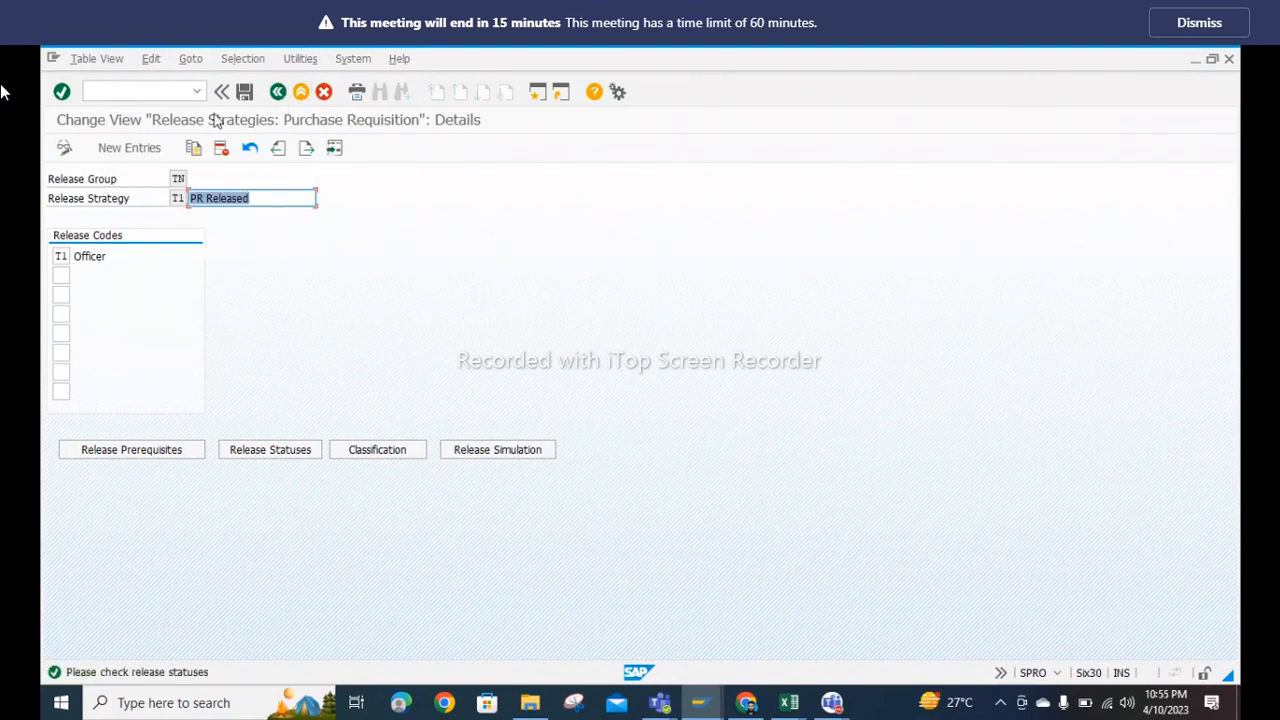
pyautogui.click(278, 92)
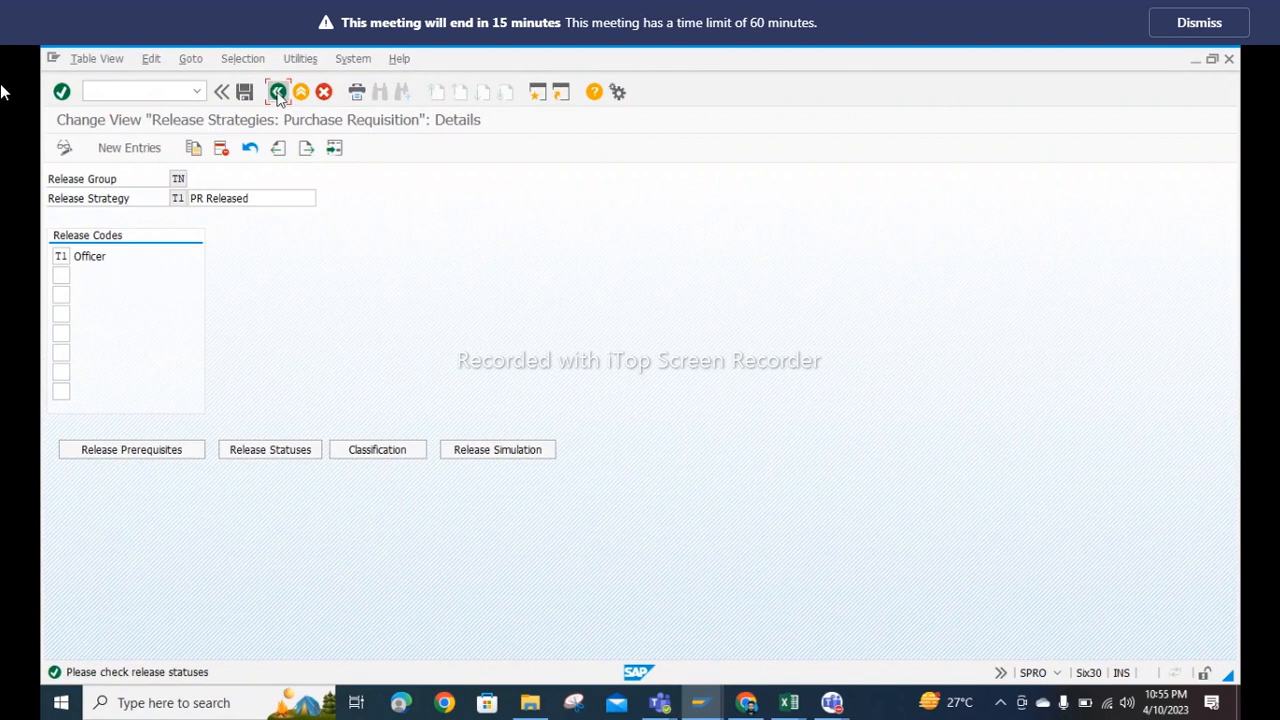
# Step: Change the description of release strategy T1 to PR ReleasedA and confirm its release statuses
pyautogui.click(260, 198)
pyautogui.write('A')
pyautogui.press('Return')
pyautogui.click(249, 152)
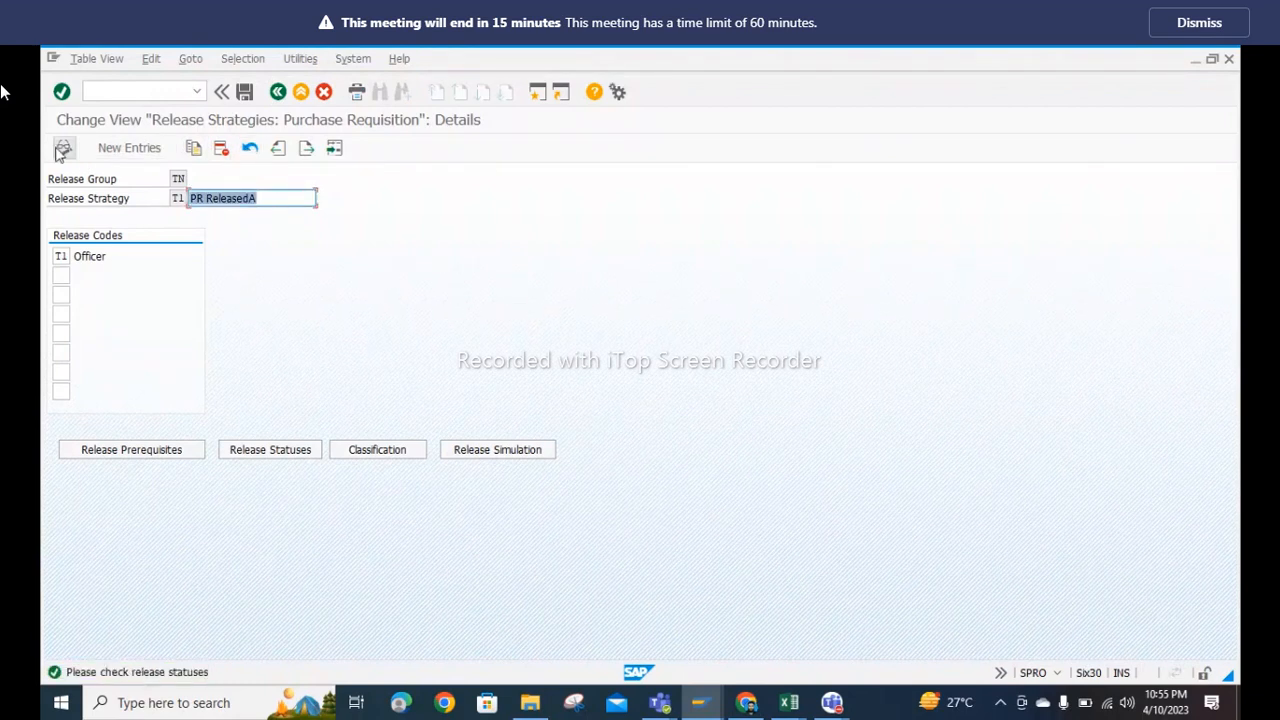
pyautogui.press('Return')
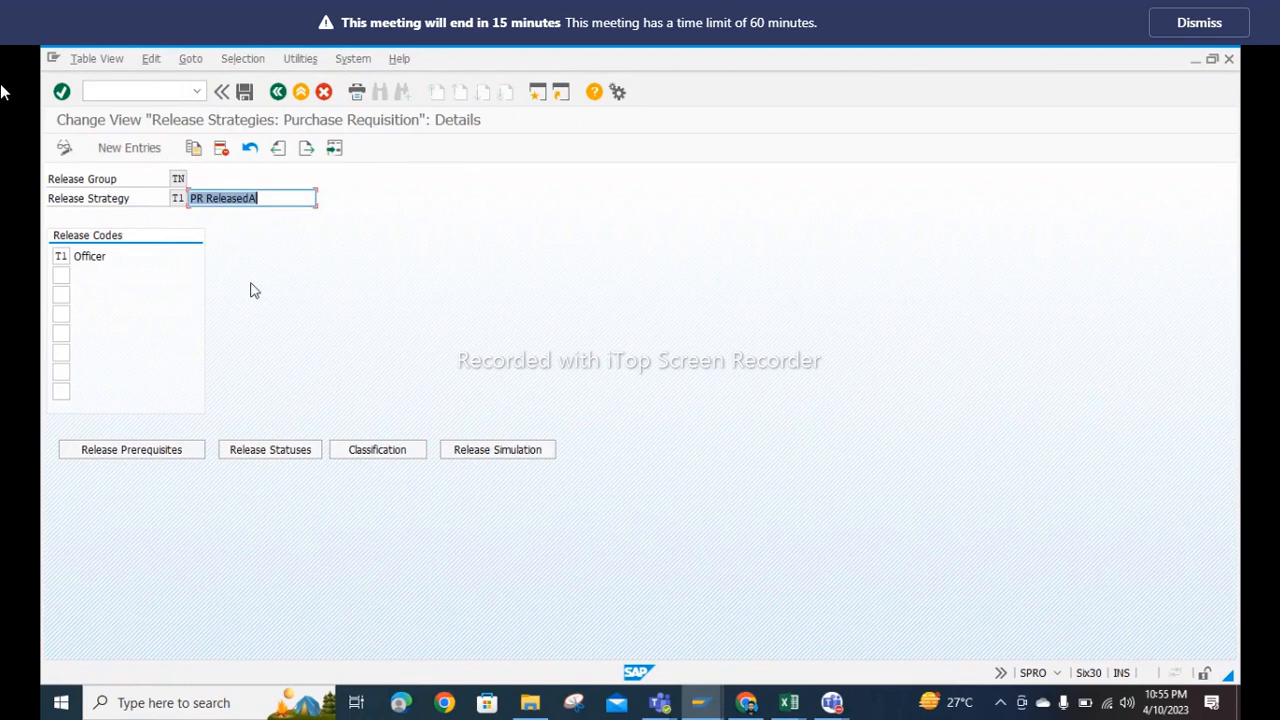
pyautogui.click(279, 450)
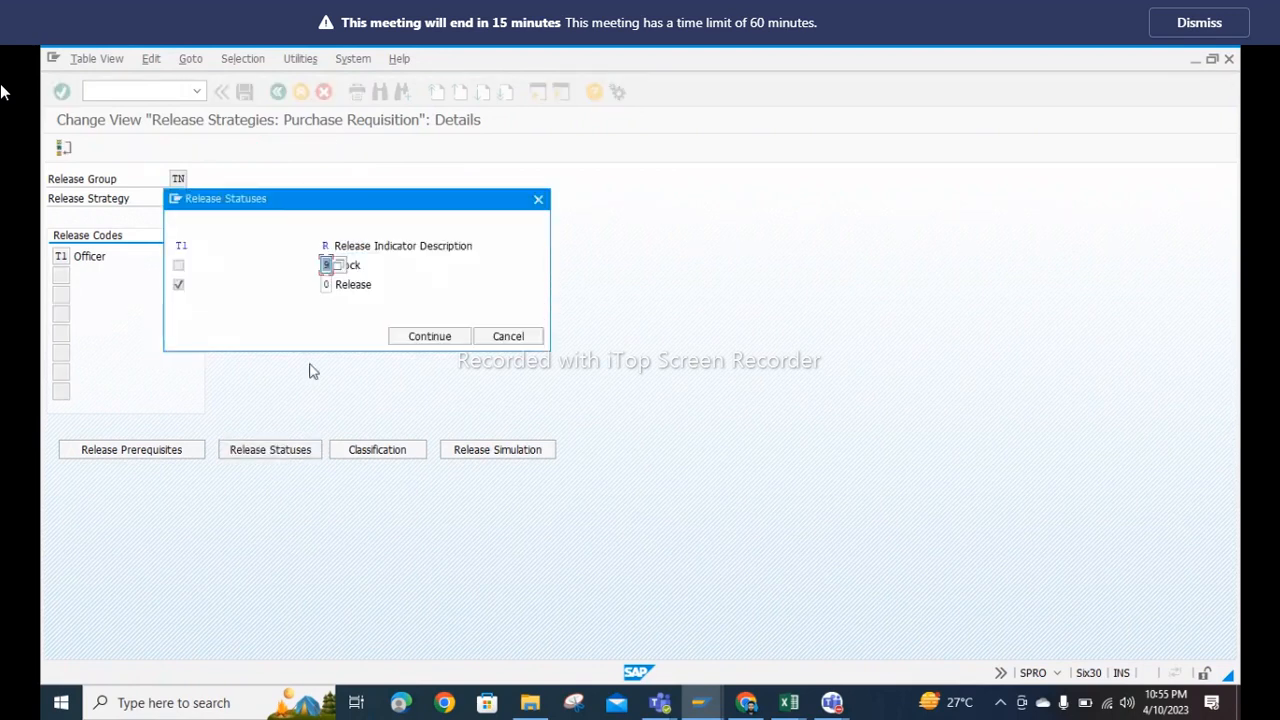
pyautogui.click(420, 338)
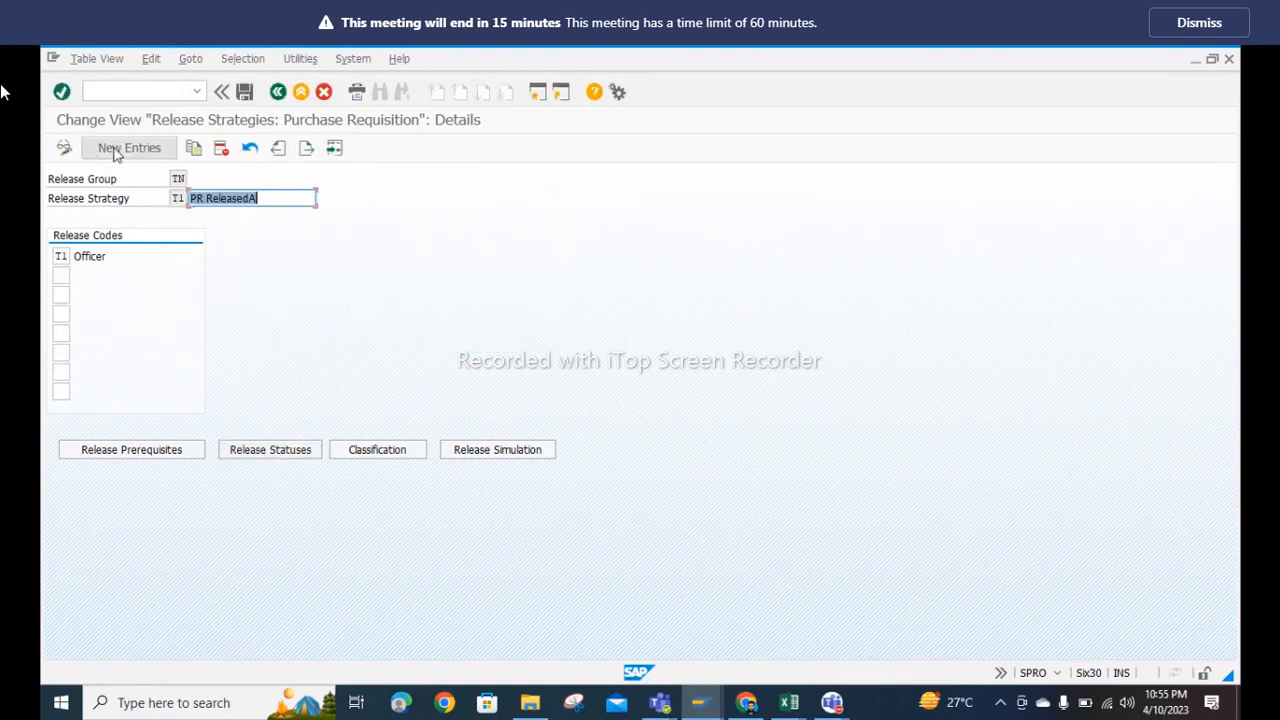
# Step: Create a new release strategy entry with release group TN, strategy T2 and description PR Released 2
pyautogui.click(117, 155)
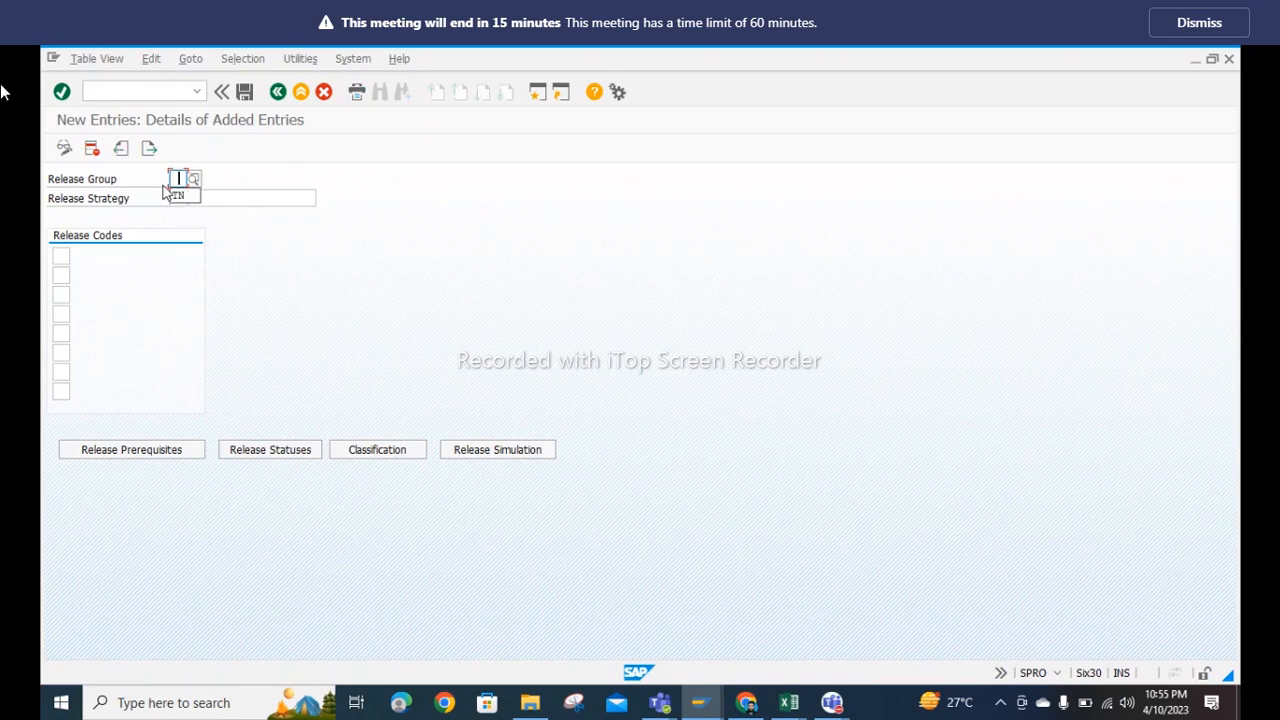
pyautogui.click(176, 195)
pyautogui.click(172, 198)
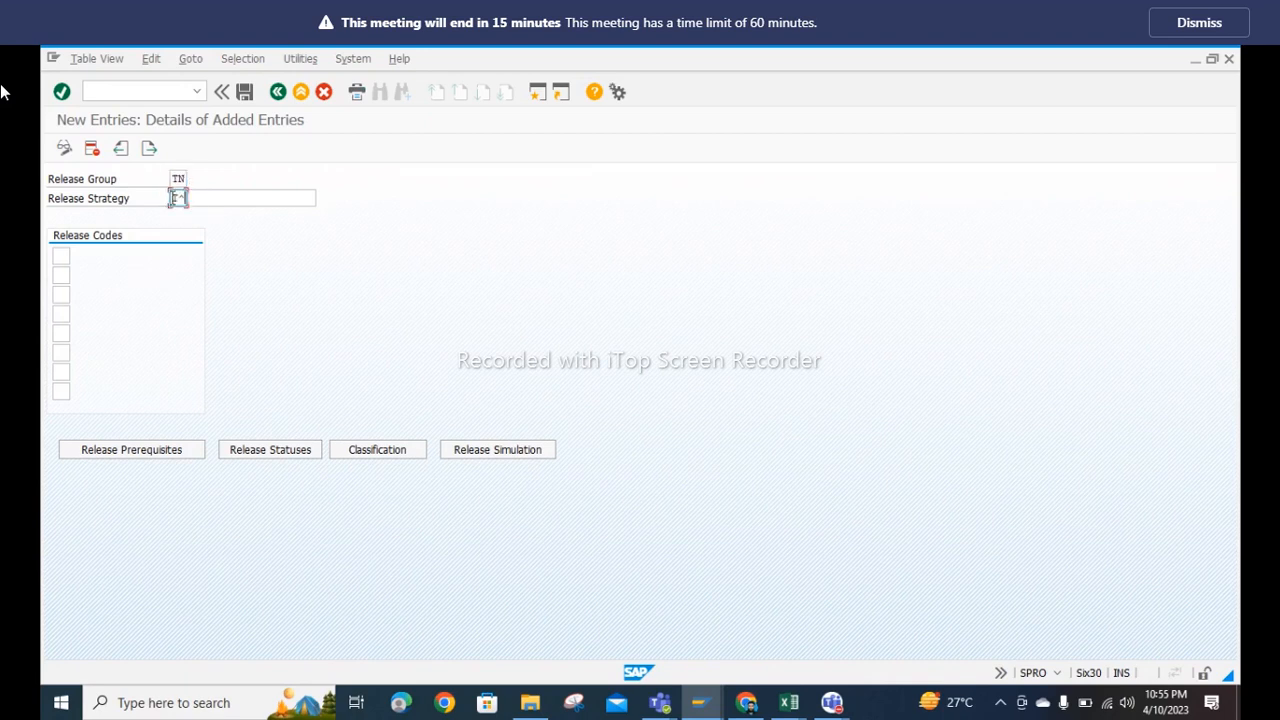
pyautogui.write('T2')
pyautogui.click(249, 198)
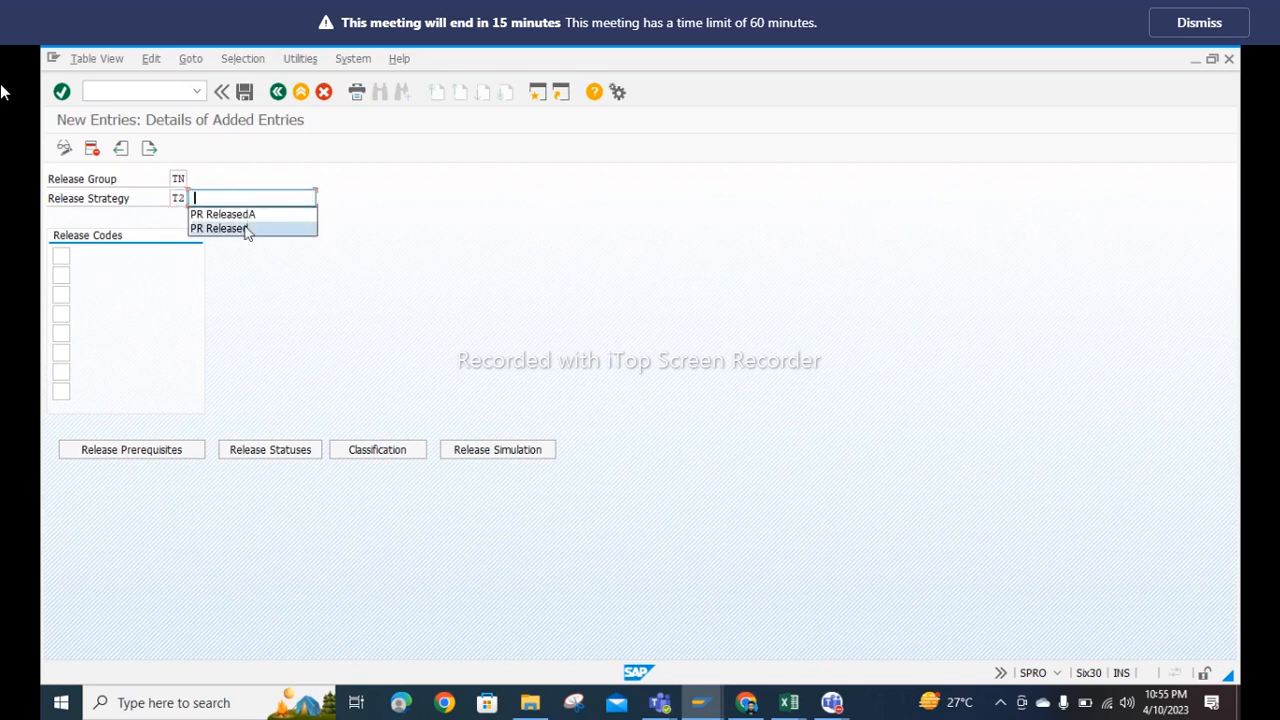
pyautogui.click(249, 228)
pyautogui.click(261, 198)
pyautogui.write('2')
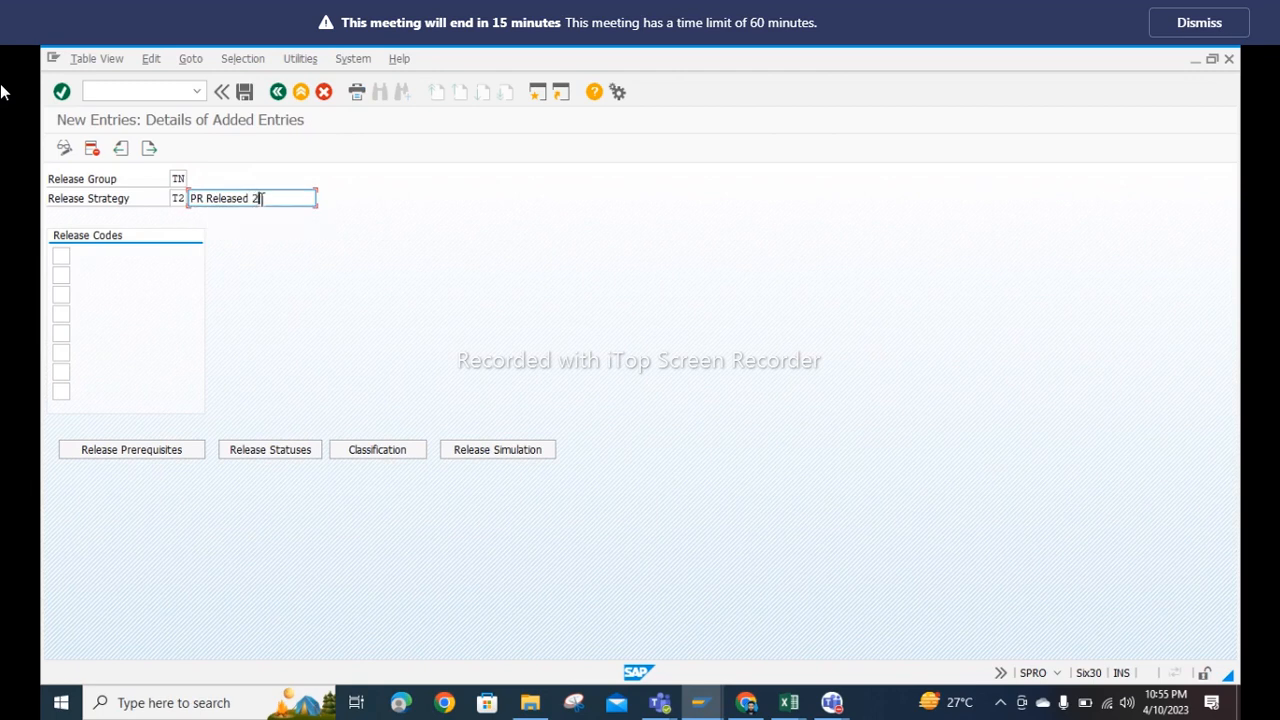
# Step: Assign release codes T1 and T2 to the new strategy T2
pyautogui.click(63, 257)
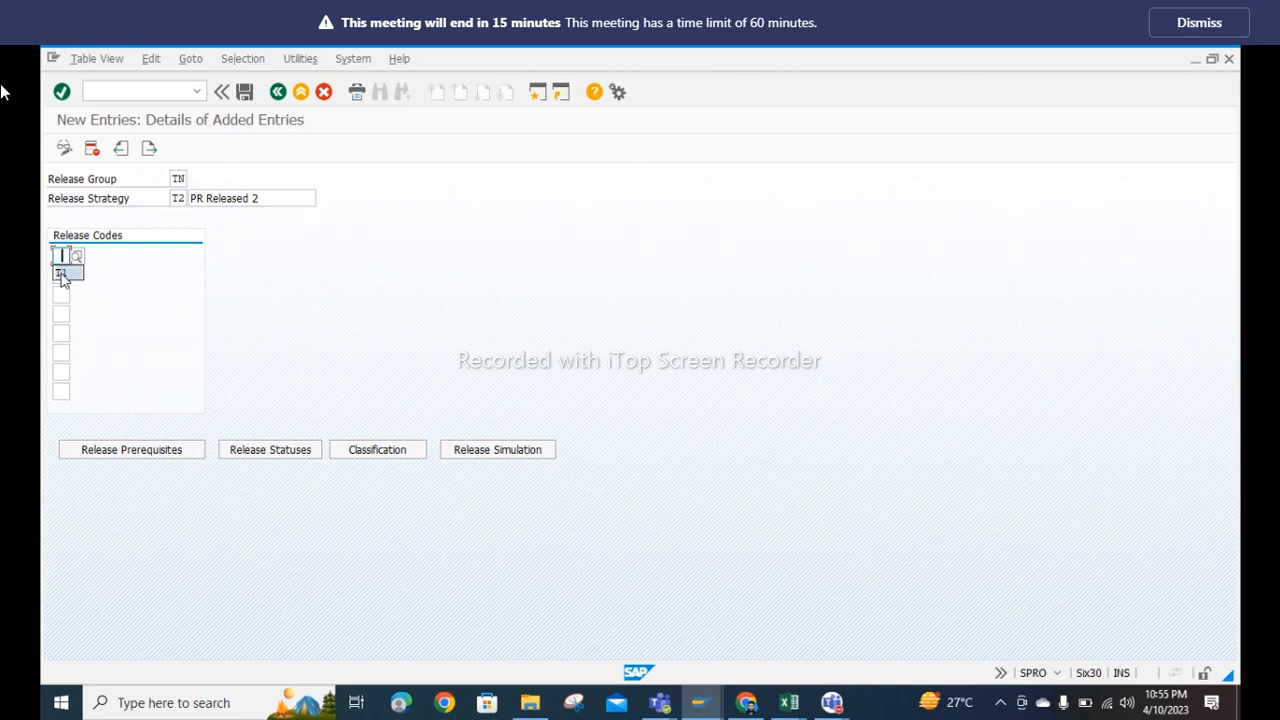
pyautogui.click(62, 274)
pyautogui.click(61, 276)
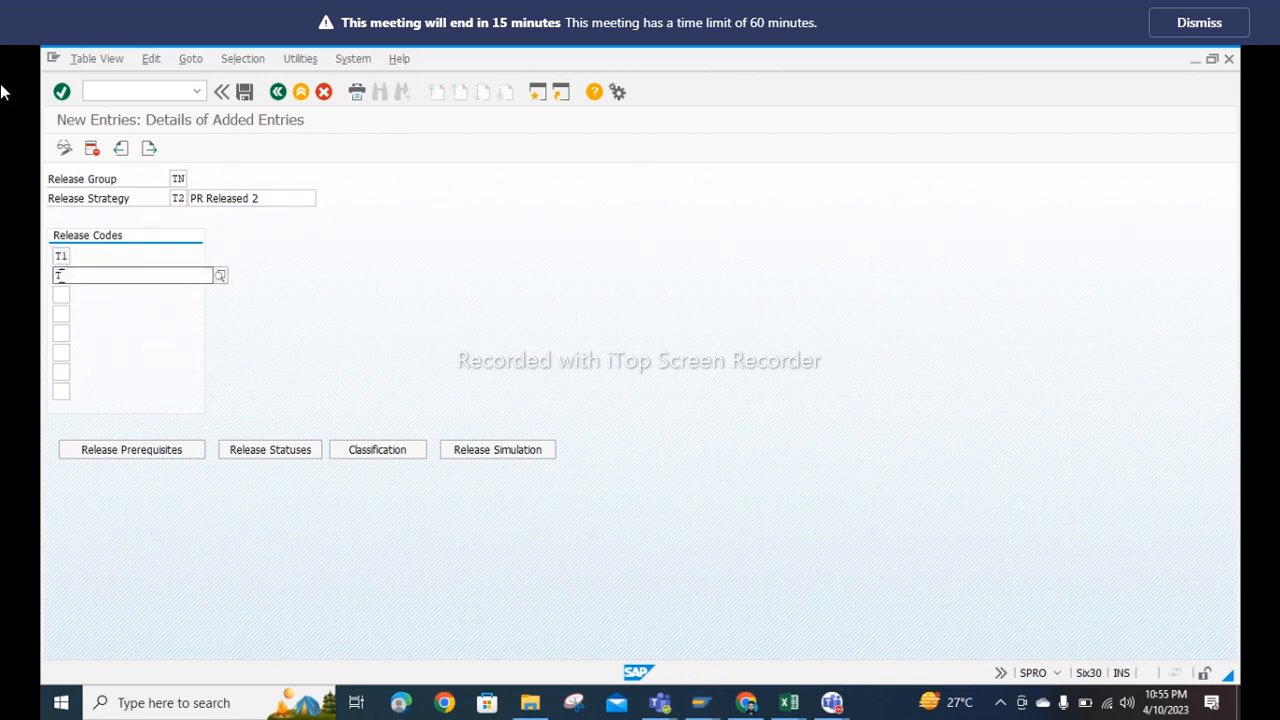
pyautogui.write('T2')
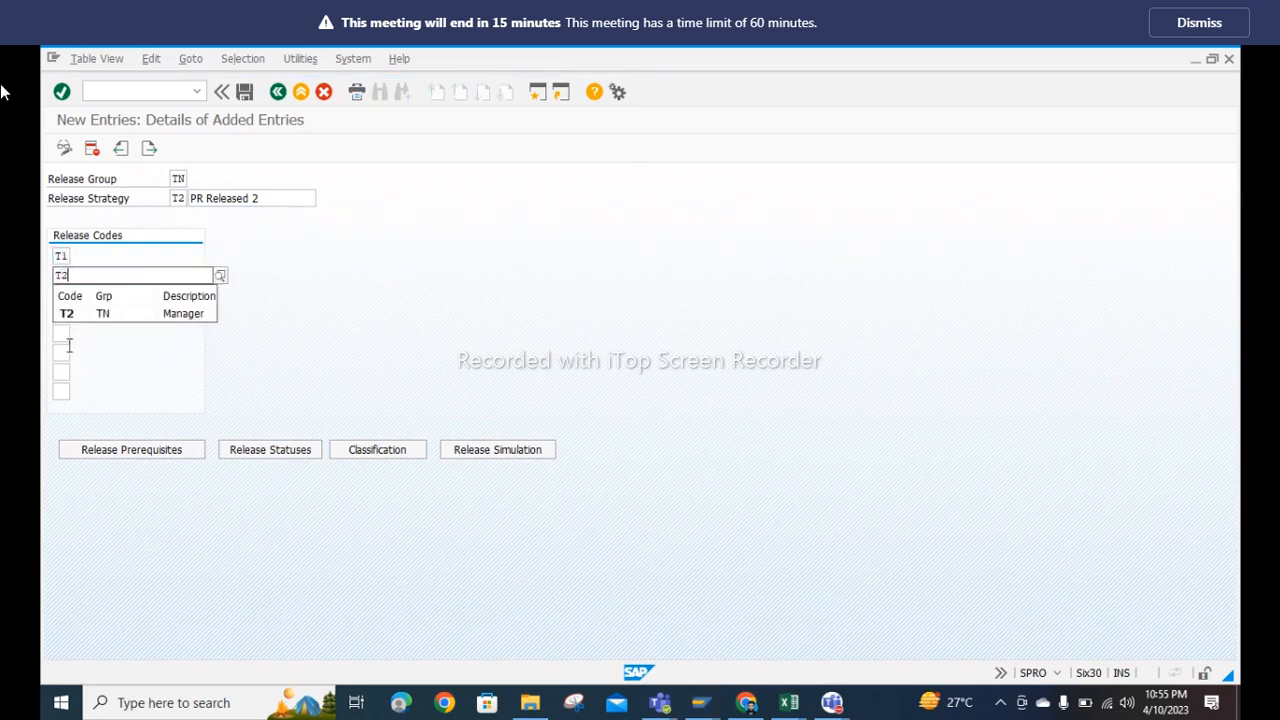
pyautogui.click(78, 314)
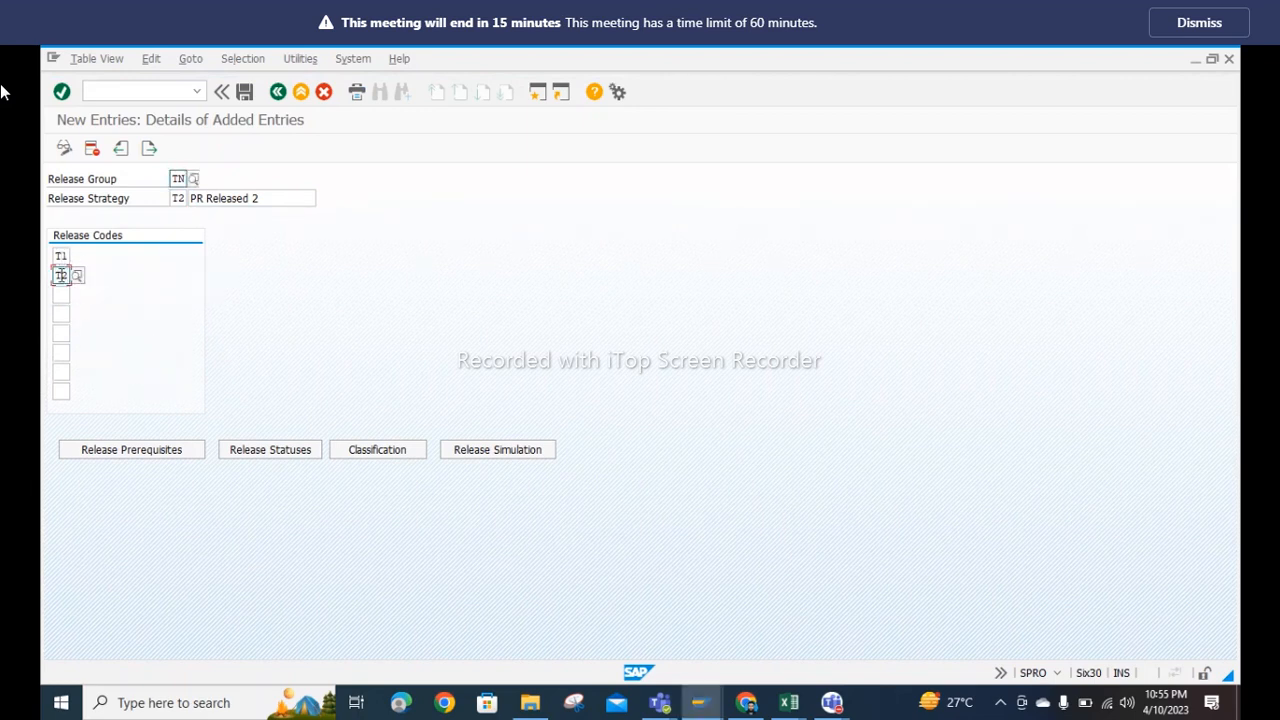
# Step: Set code T1 as the release prerequisite for code T2 and confirm the prerequisites
pyautogui.click(108, 452)
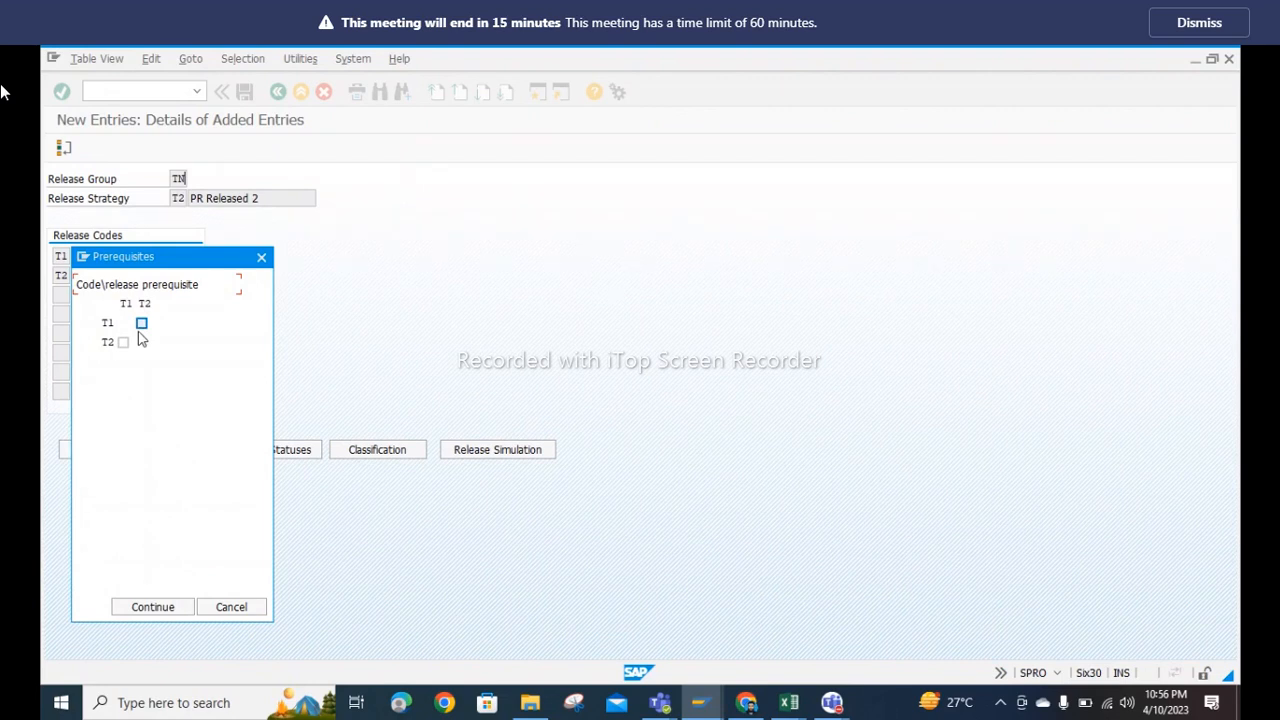
pyautogui.click(141, 323)
pyautogui.click(123, 344)
pyautogui.click(143, 609)
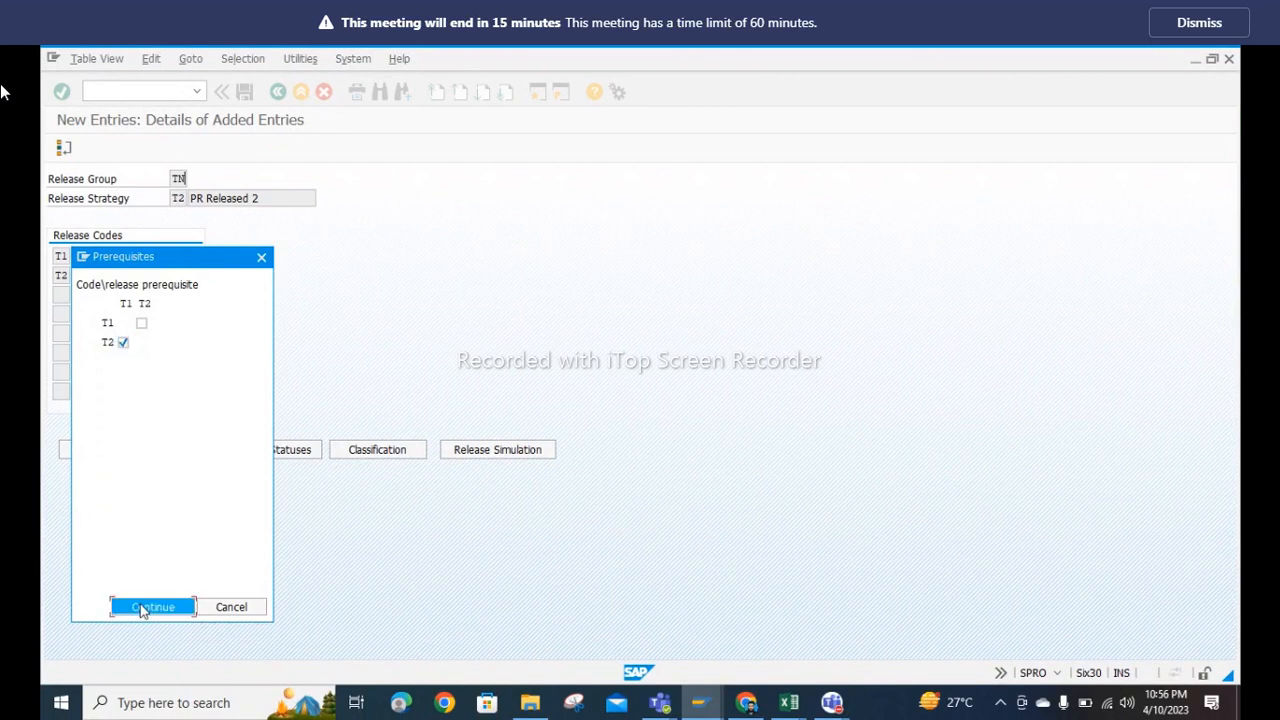
# Step: Set release indicator 9 (Block) for strategy T2's statuses with no code released and with only T1 released
pyautogui.click(257, 450)
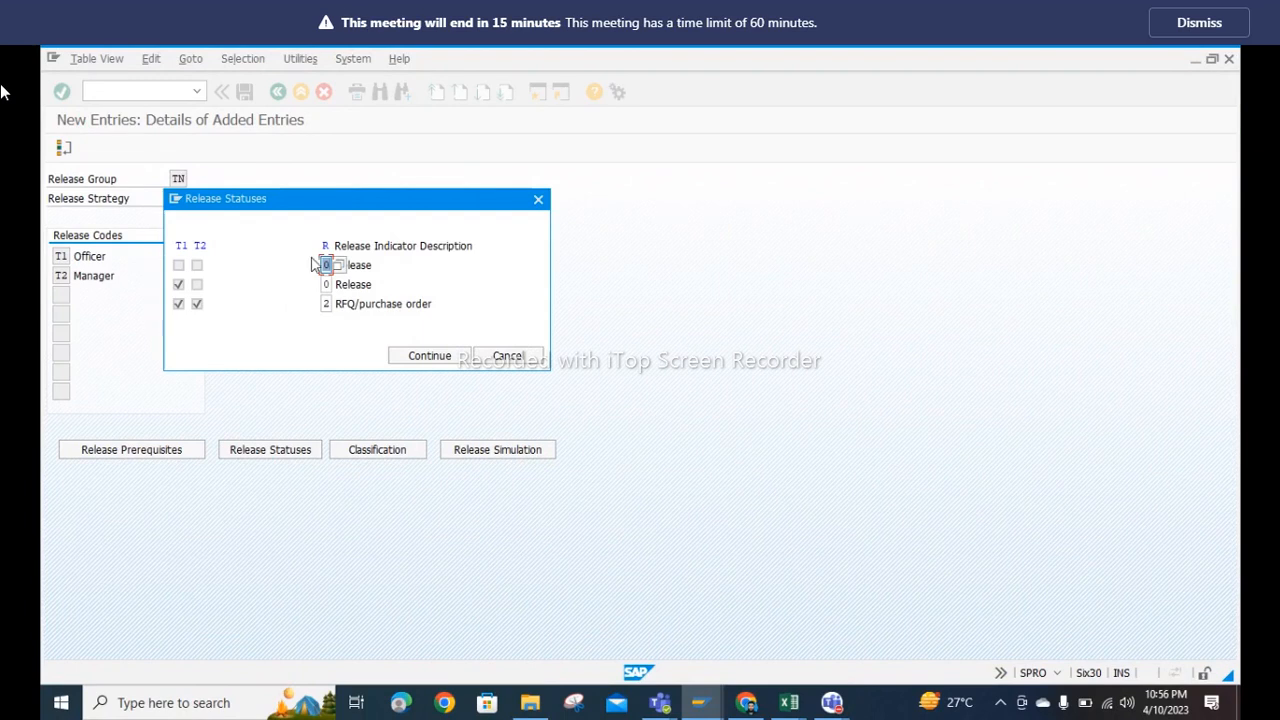
pyautogui.click(340, 266)
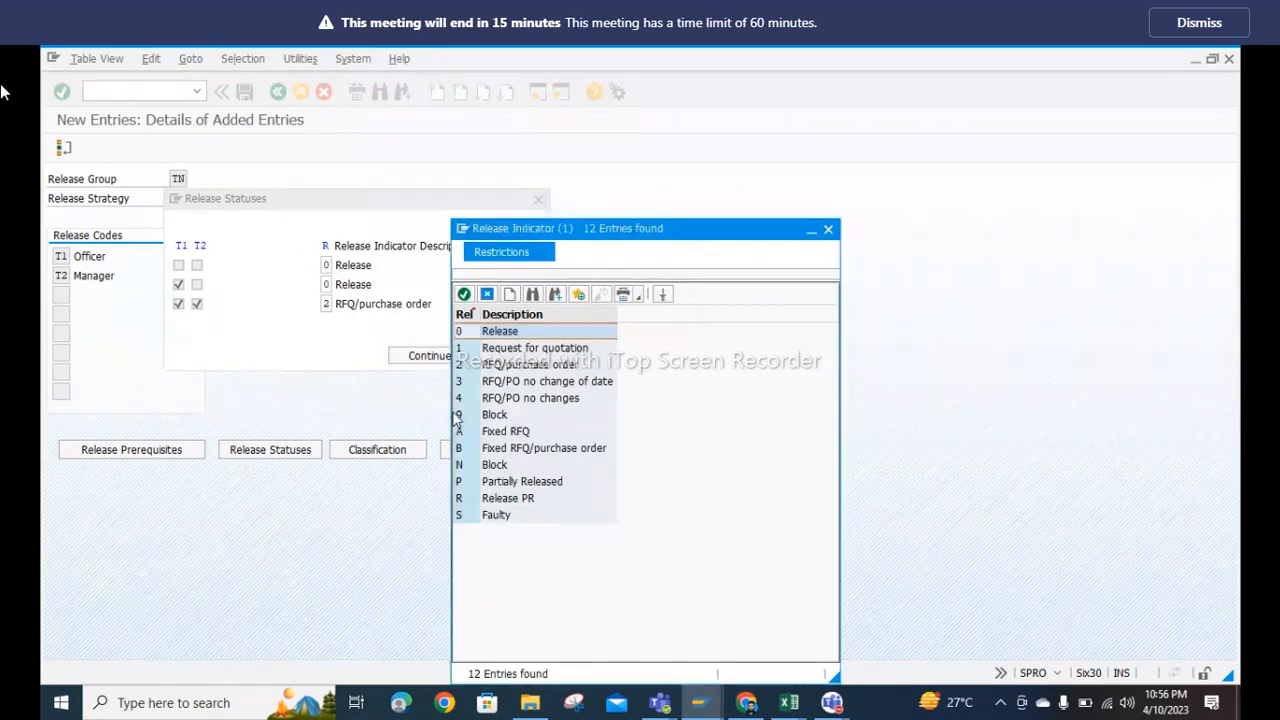
pyautogui.click(463, 418)
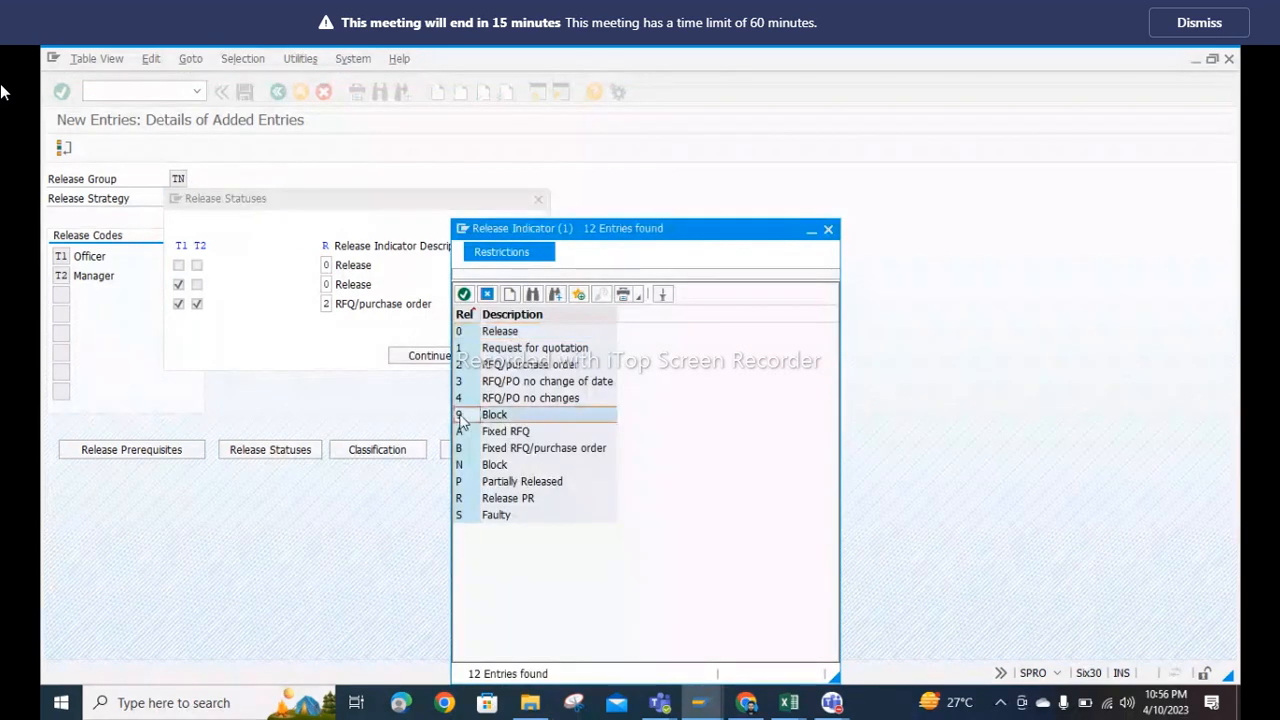
pyautogui.doubleClick(463, 418)
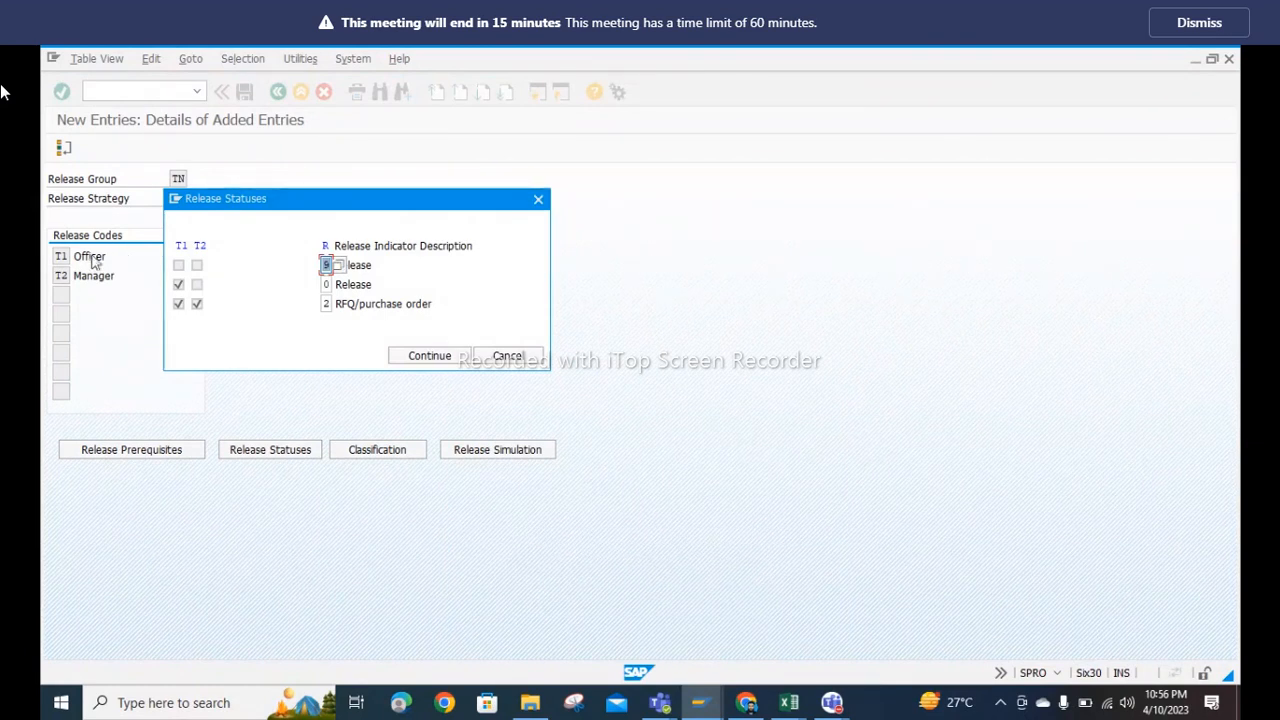
pyautogui.click(327, 284)
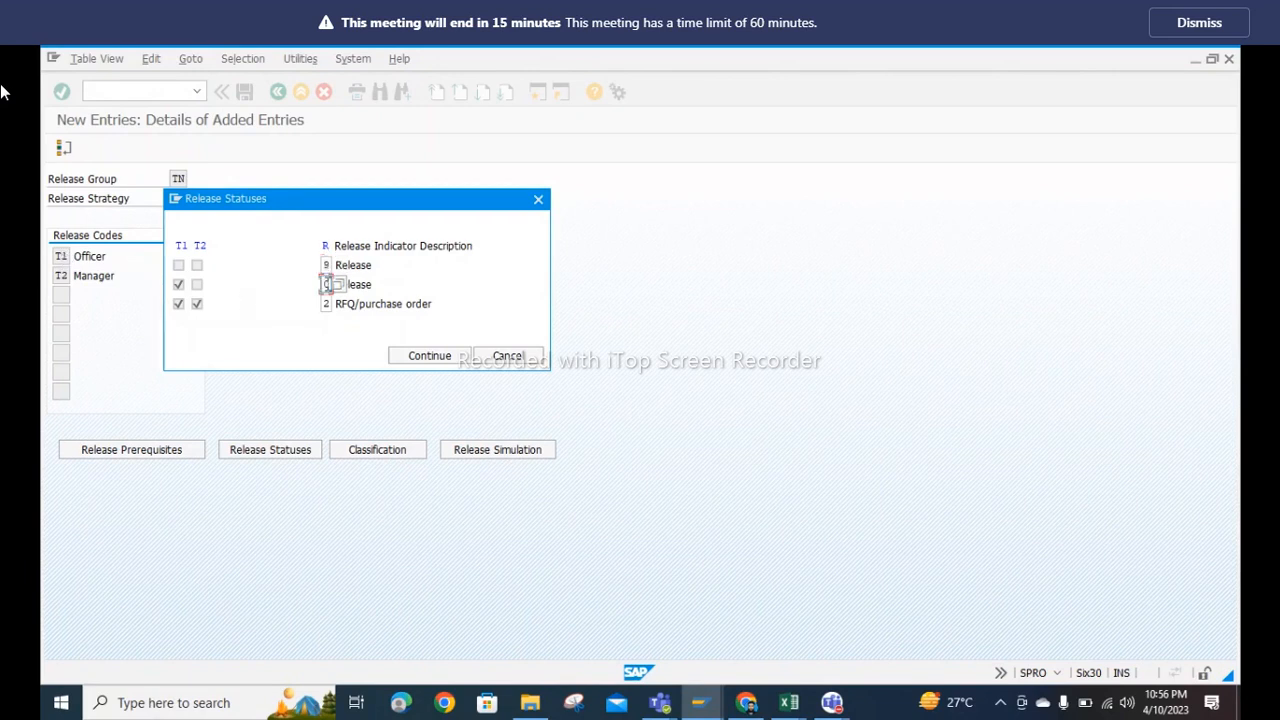
pyautogui.click(337, 284)
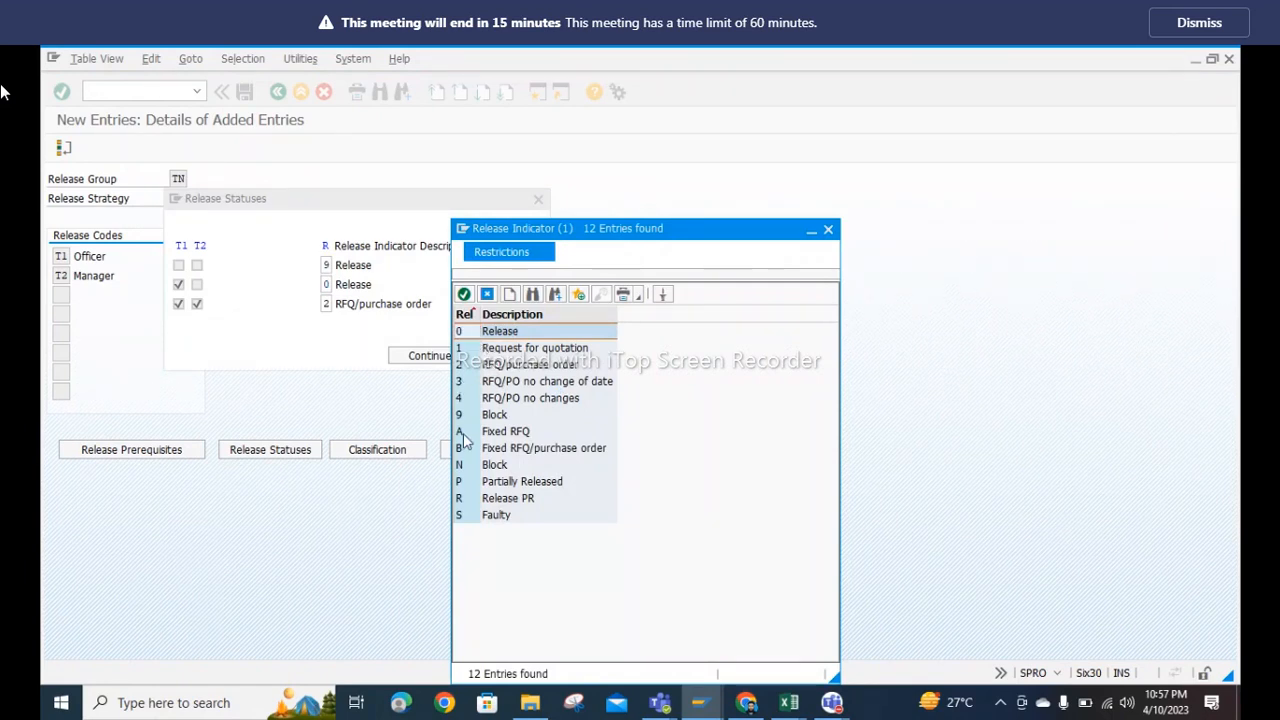
pyautogui.click(462, 416)
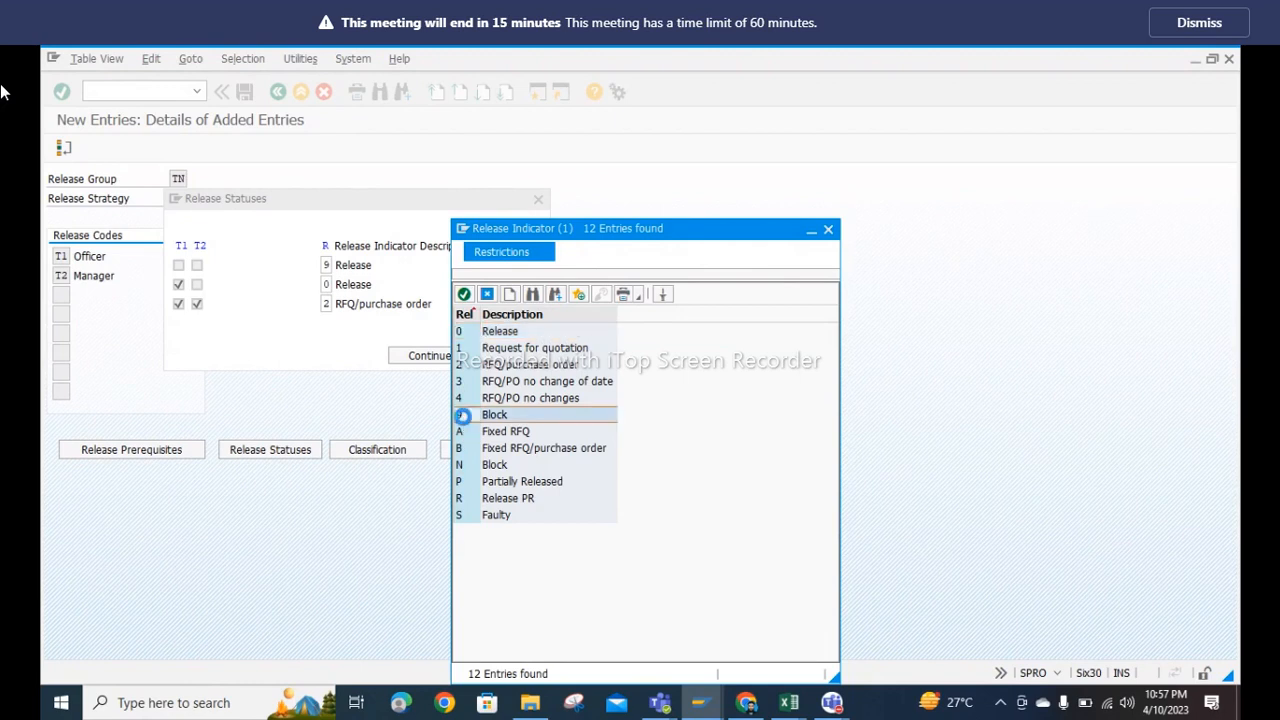
pyautogui.doubleClick(462, 416)
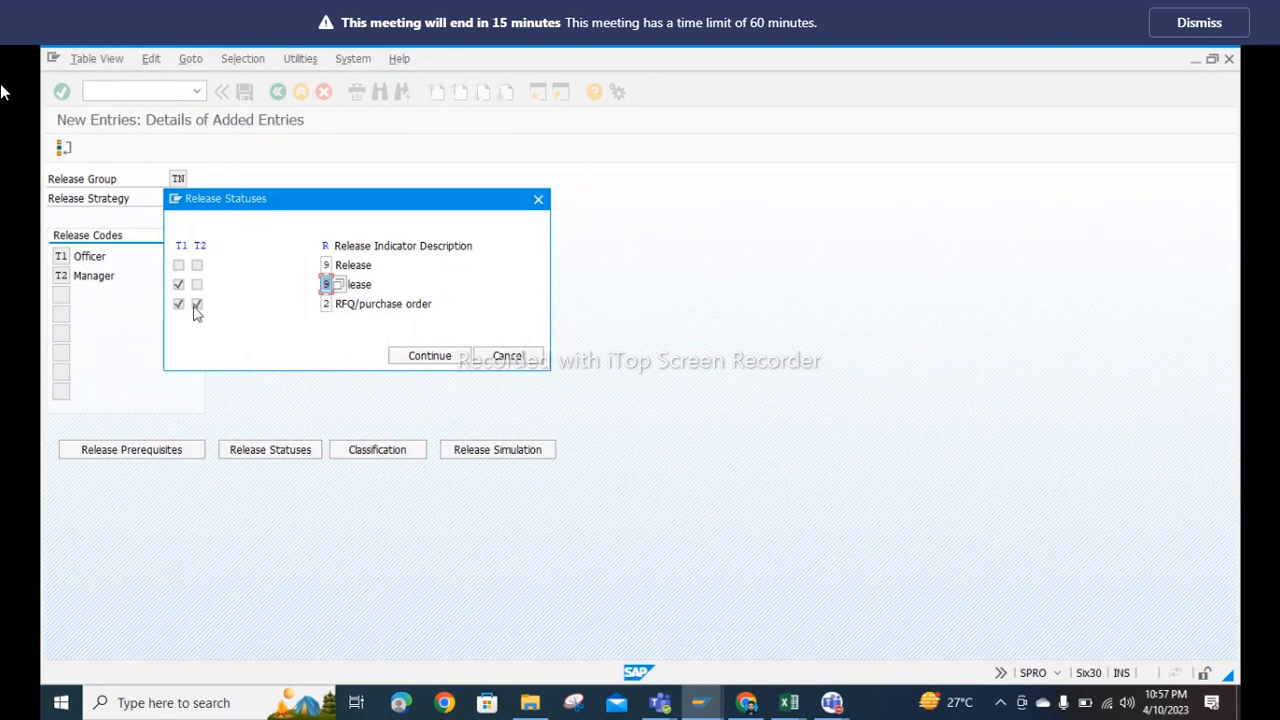
# Step: Set release indicator 0 (Release) for the status with both T1 and T2 released, and confirm the statuses
pyautogui.click(327, 304)
pyautogui.click(340, 304)
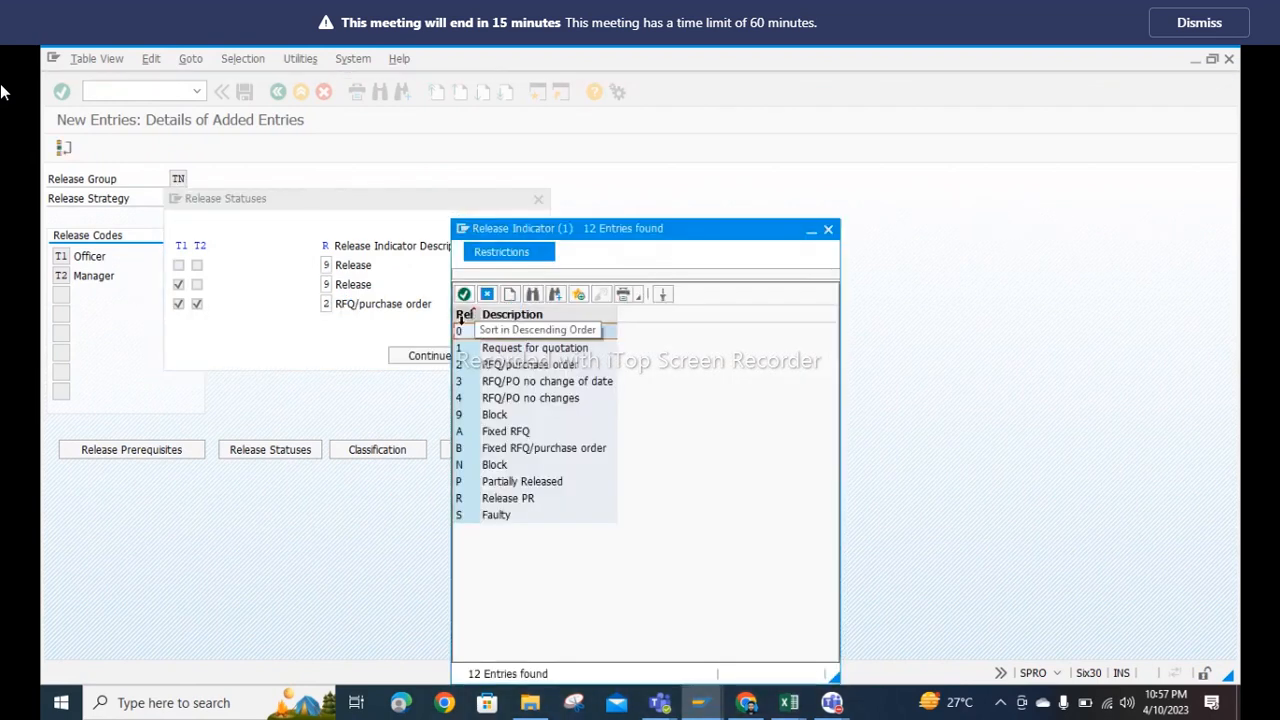
pyautogui.doubleClick(464, 333)
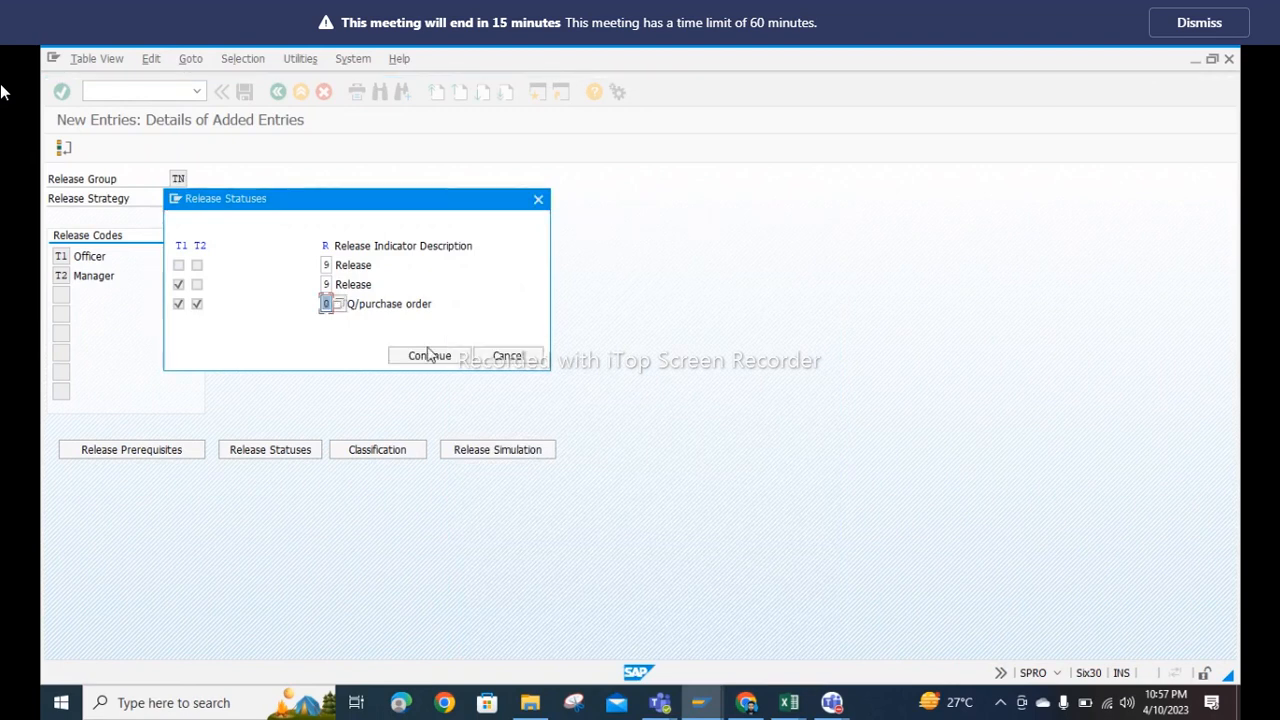
pyautogui.click(430, 356)
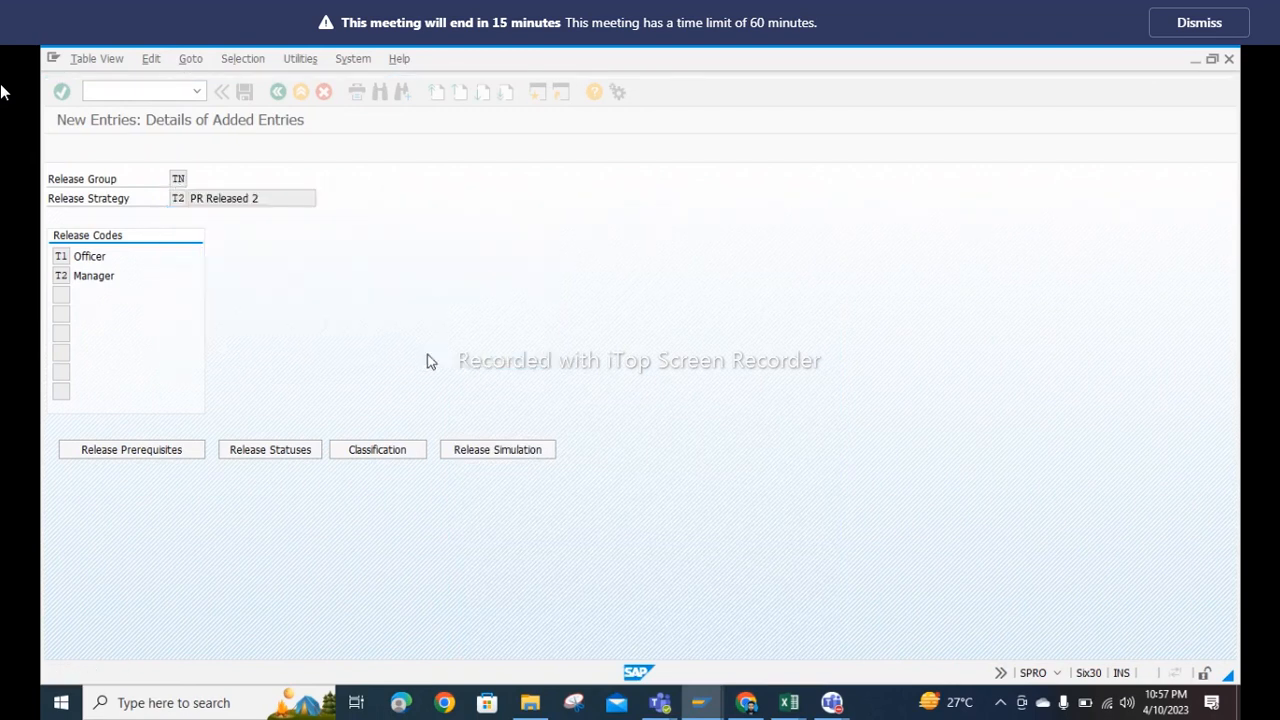
# Step: Open the classification of strategy T2 and assign NT10 as the purchase requisition document type
pyautogui.click(370, 452)
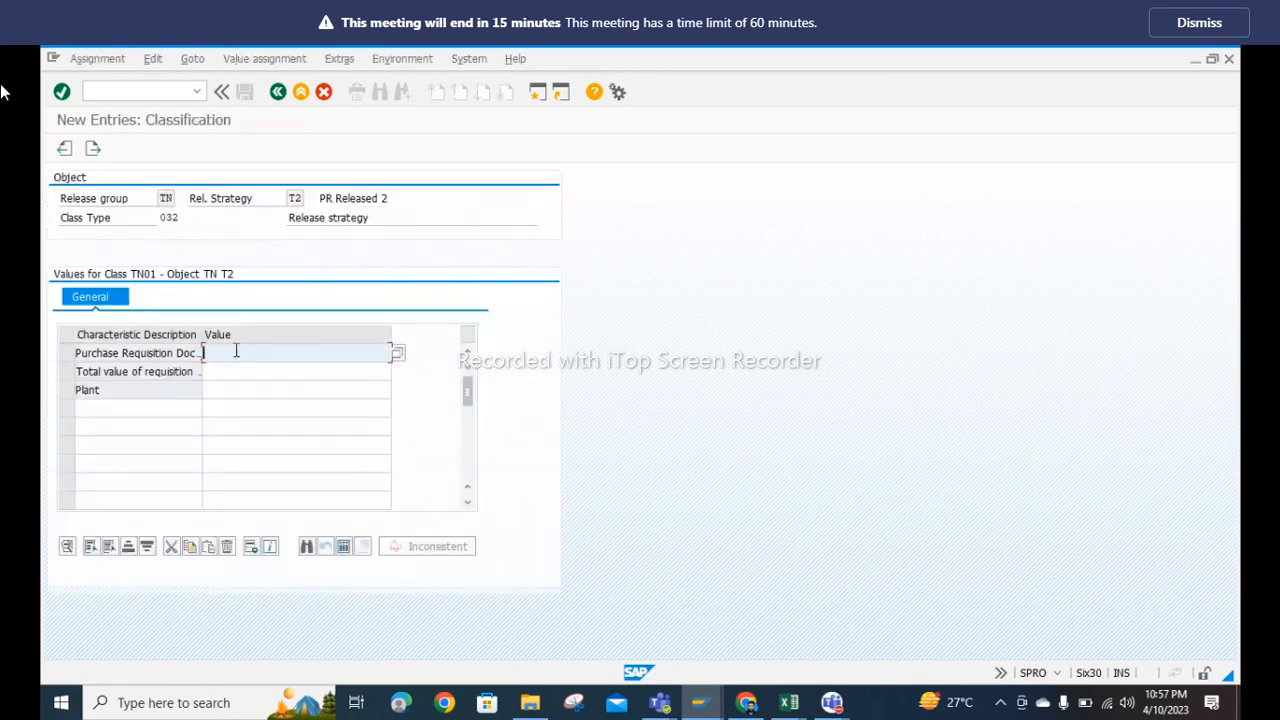
pyautogui.click(397, 356)
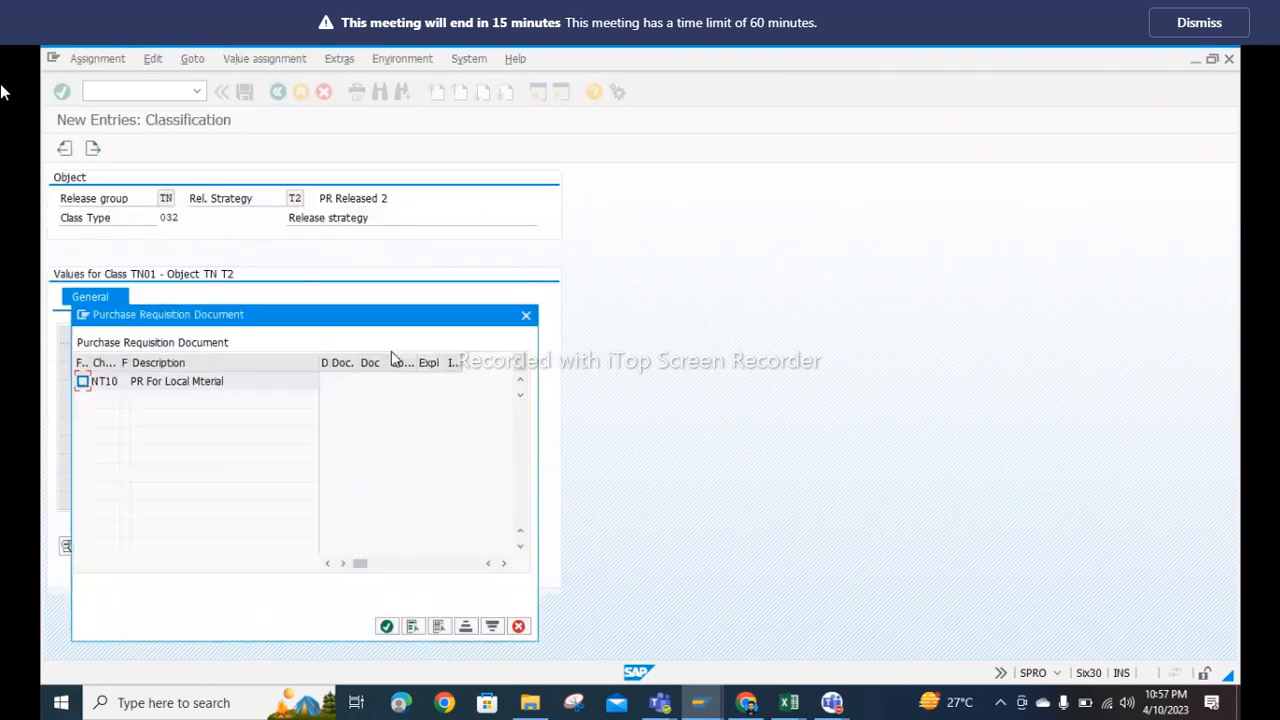
pyautogui.click(82, 381)
pyautogui.click(386, 627)
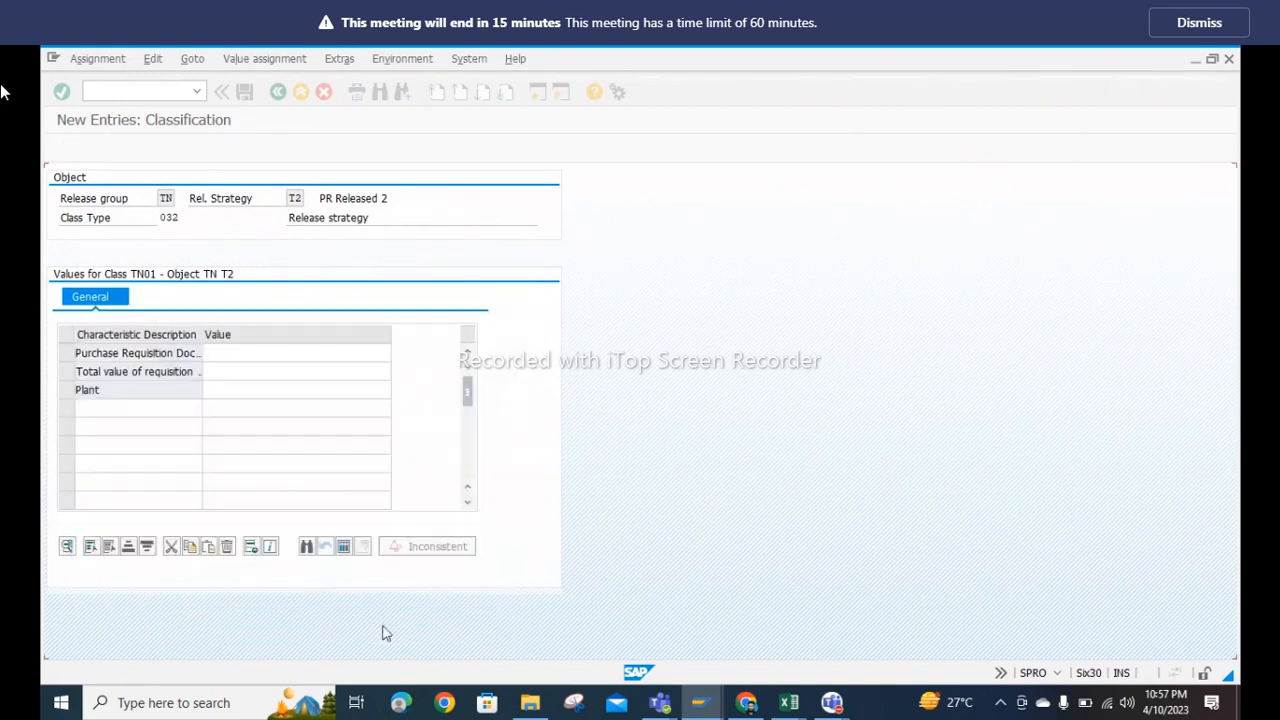
# Step: Set the total value of requisition characteristic to > 50000,00 - < 500000,00 PKR
pyautogui.click(268, 371)
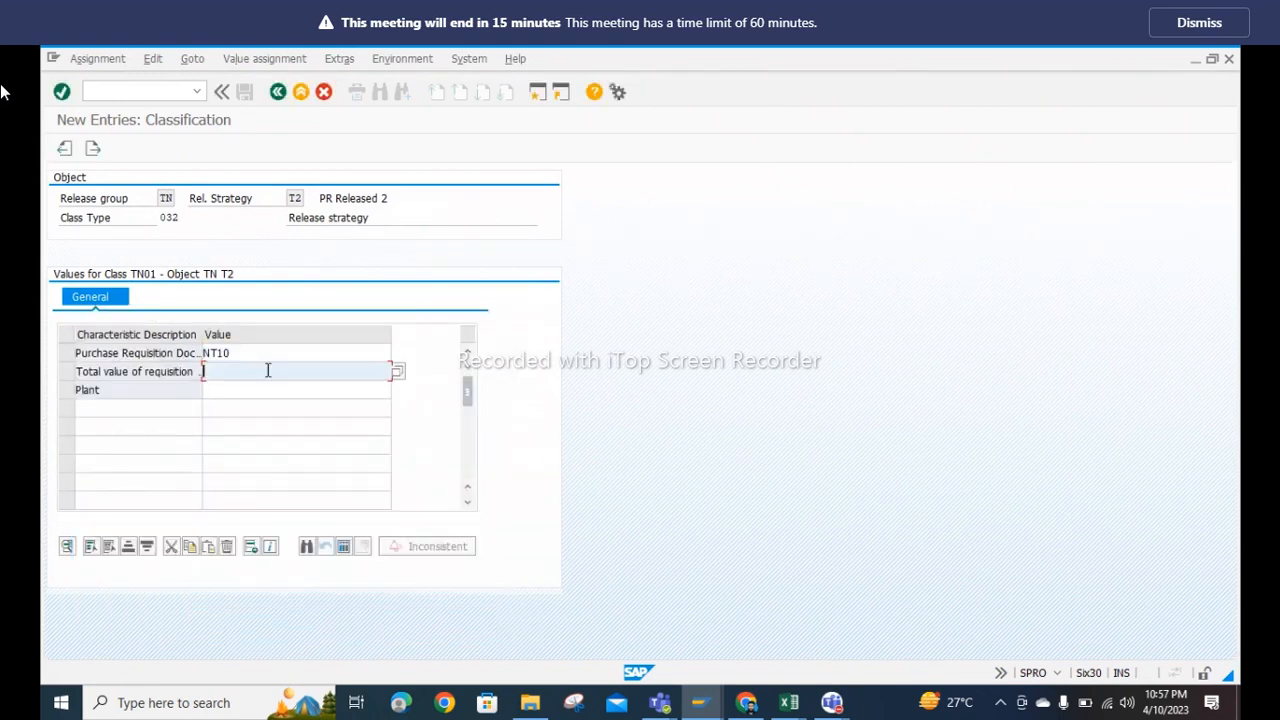
pyautogui.click(397, 371)
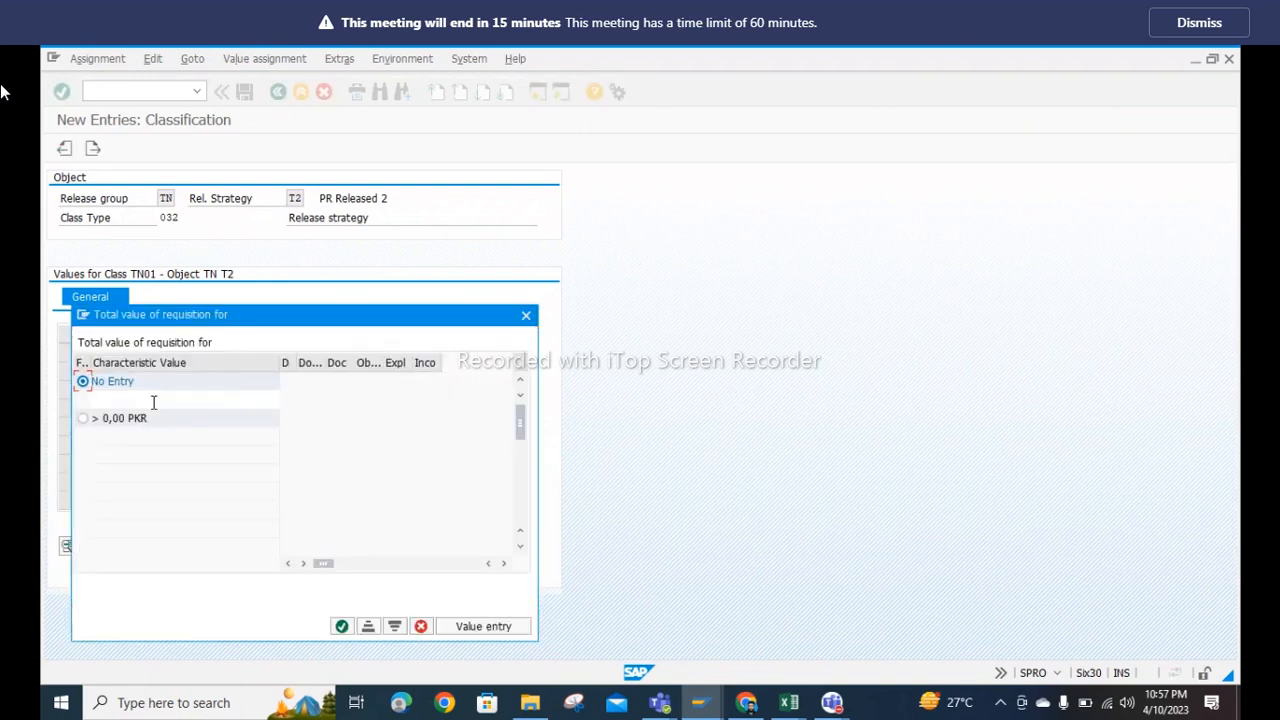
pyautogui.click(152, 398)
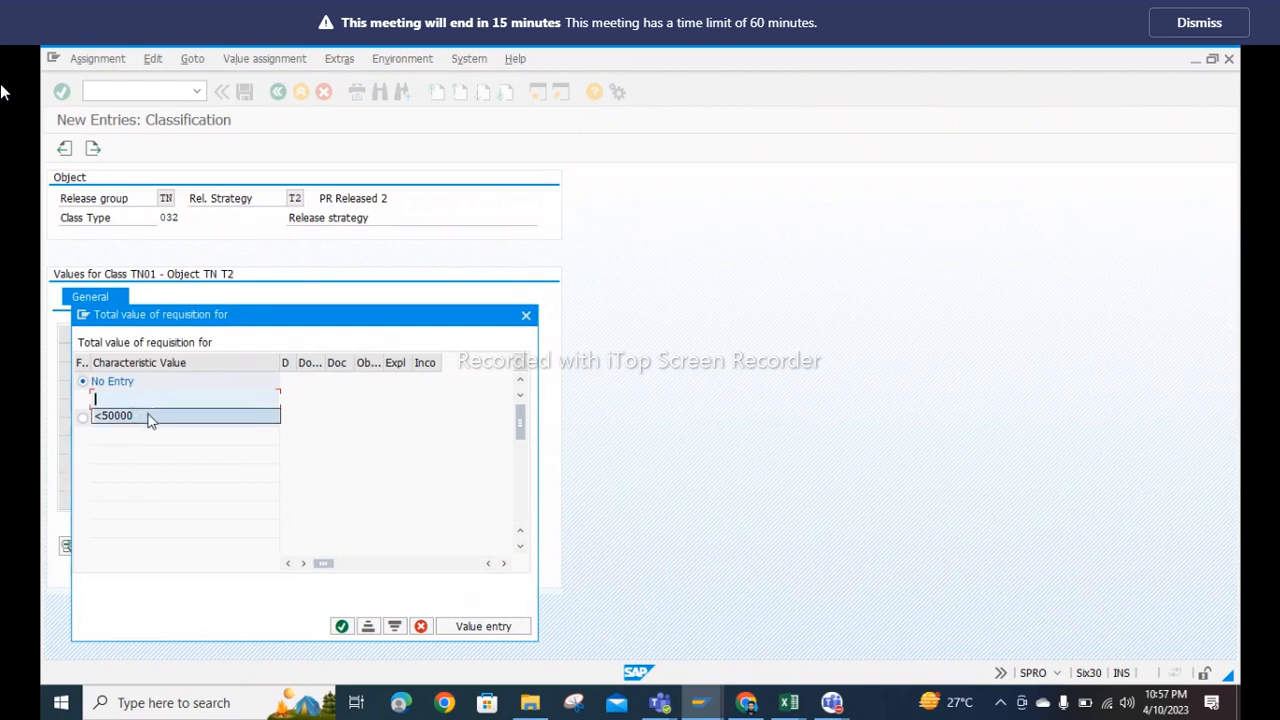
pyautogui.click(143, 423)
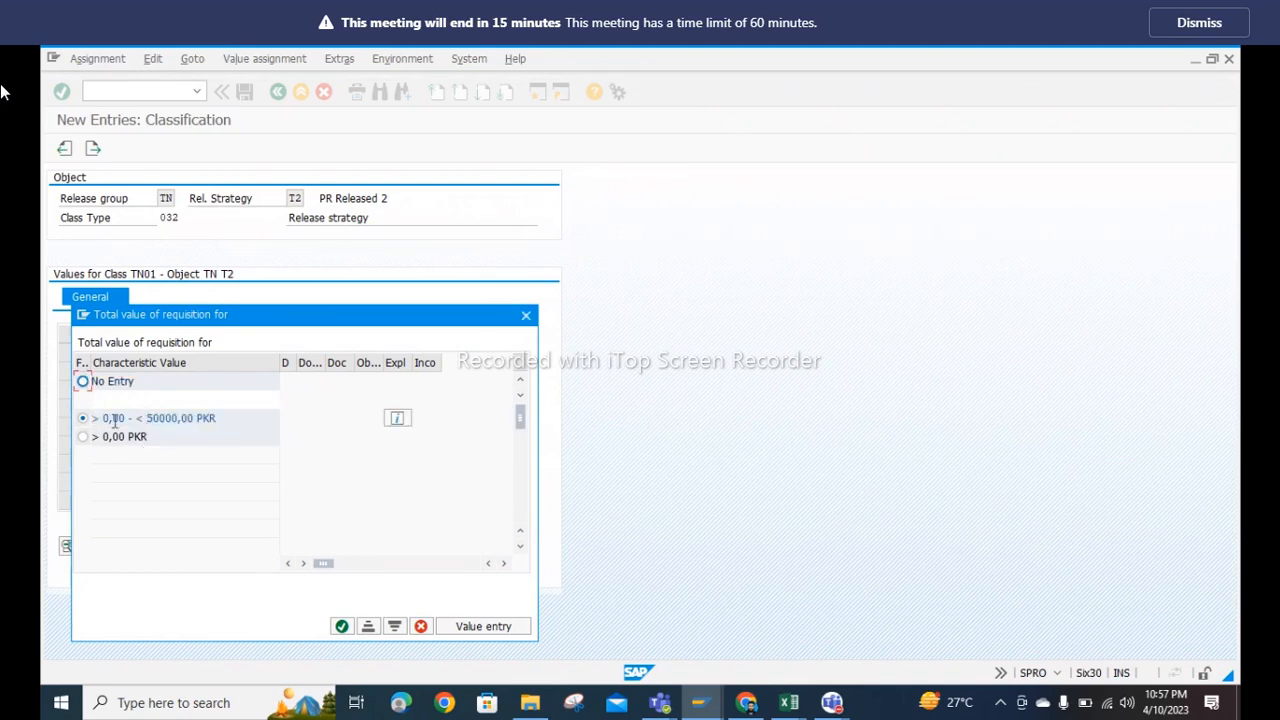
pyautogui.moveTo(101, 418); pyautogui.dragTo(225, 421)
pyautogui.hotkey('ctrl', 'c')
pyautogui.click(131, 396)
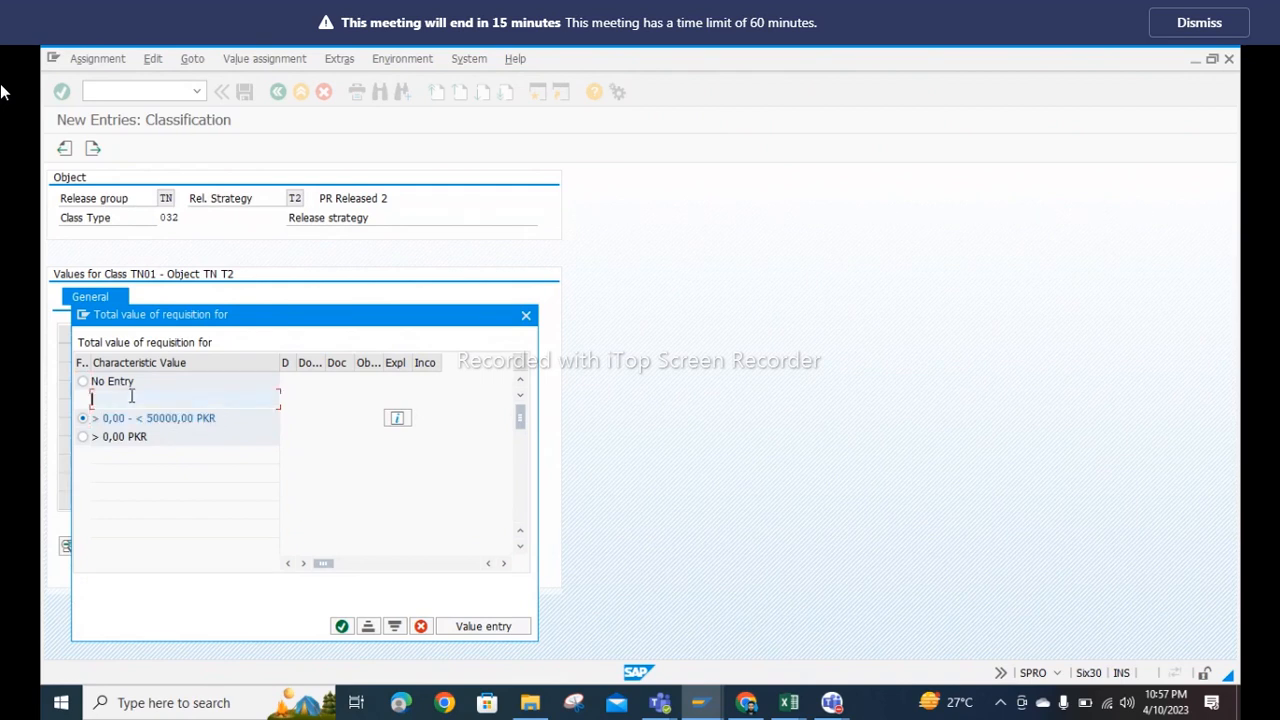
pyautogui.hotkey('ctrl', 'v')
pyautogui.click(103, 399)
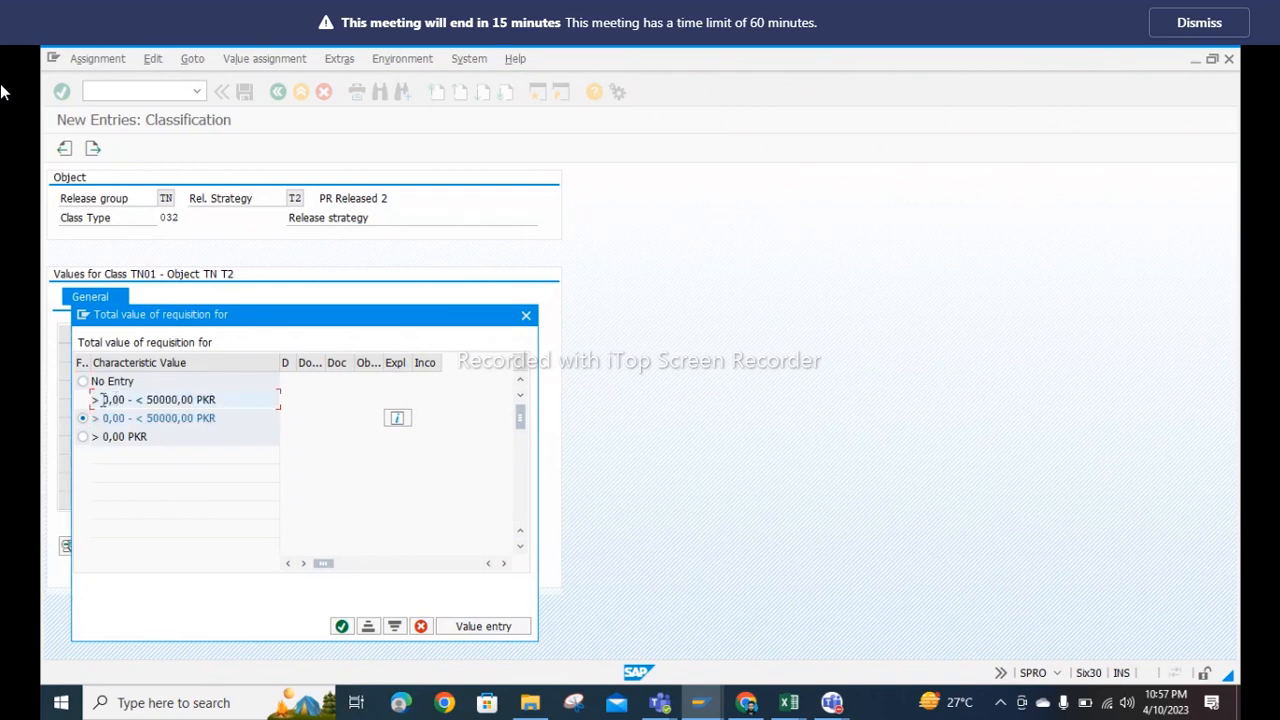
pyautogui.write('5000')
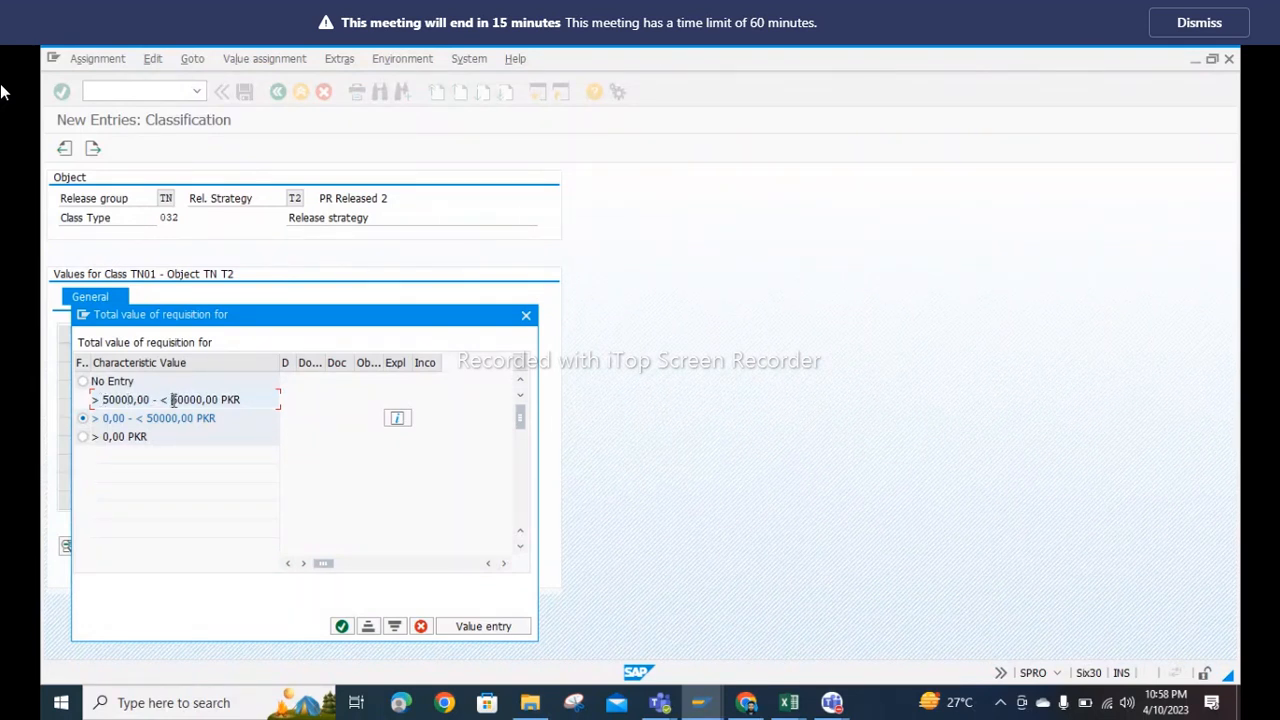
pyautogui.write('0')
pyautogui.click(341, 626)
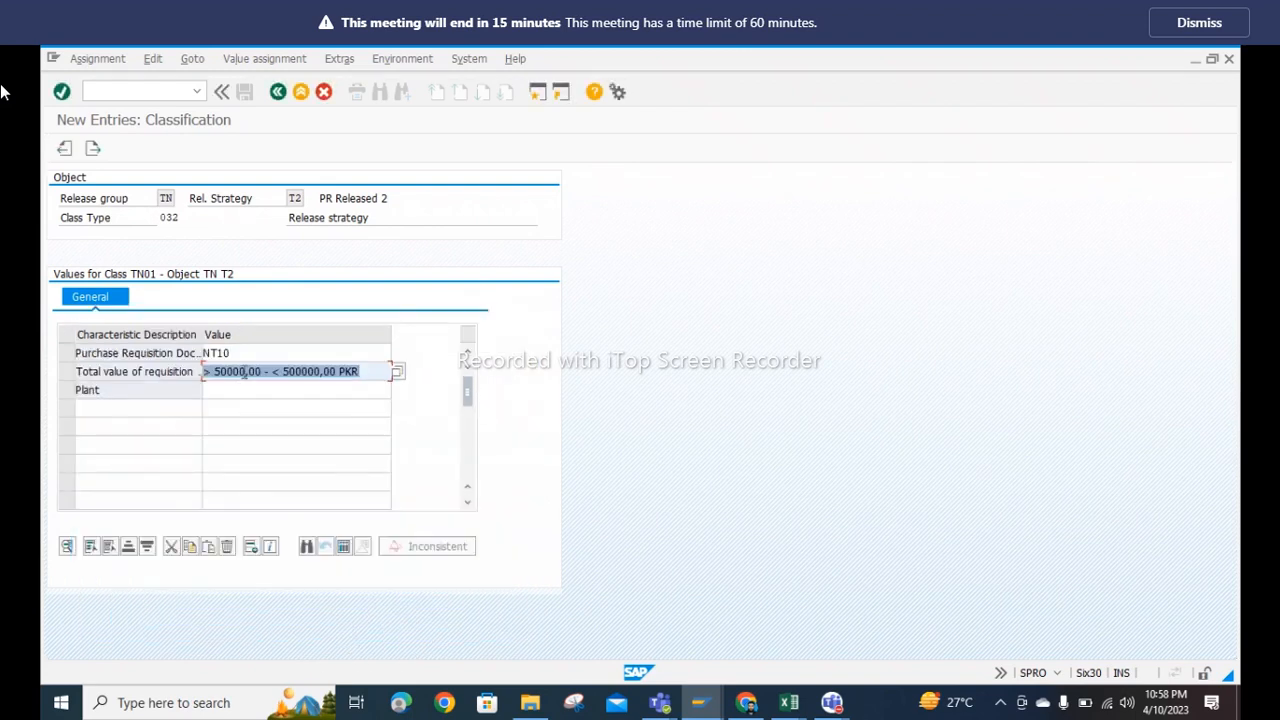
# Step: Set the plant characteristic to NT10 and return to the details of strategy T2
pyautogui.click(237, 391)
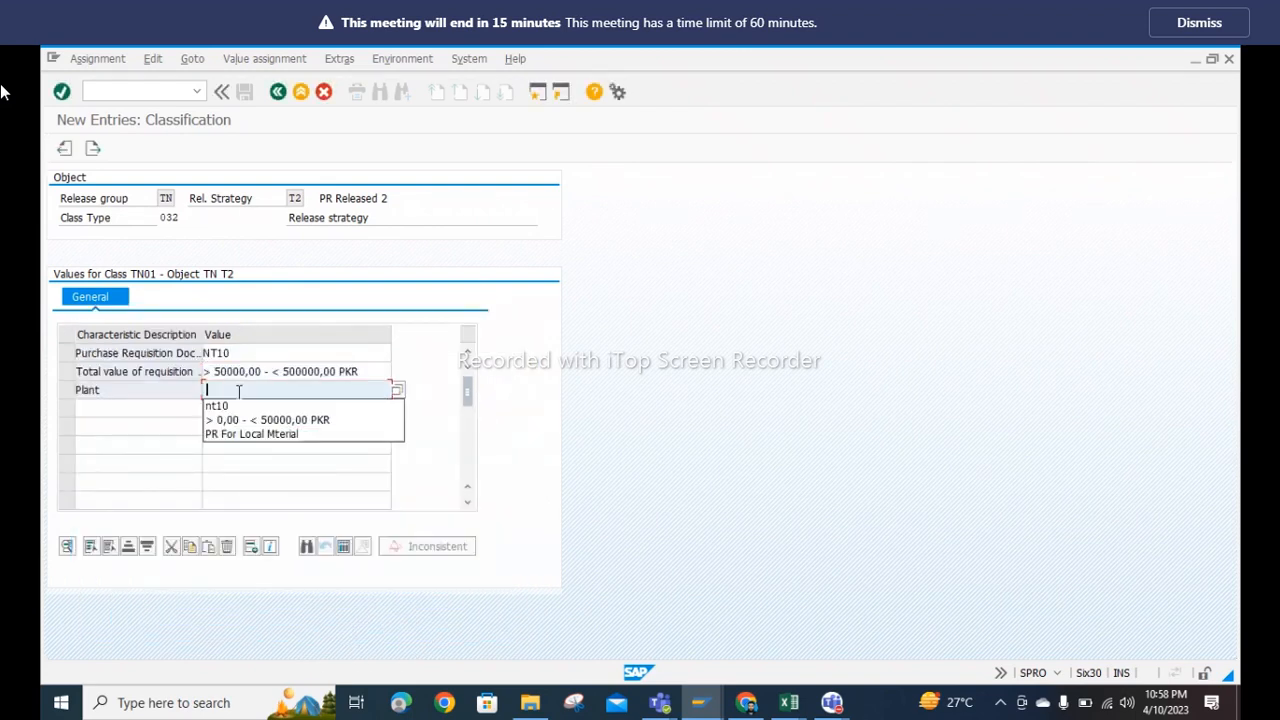
pyautogui.click(238, 405)
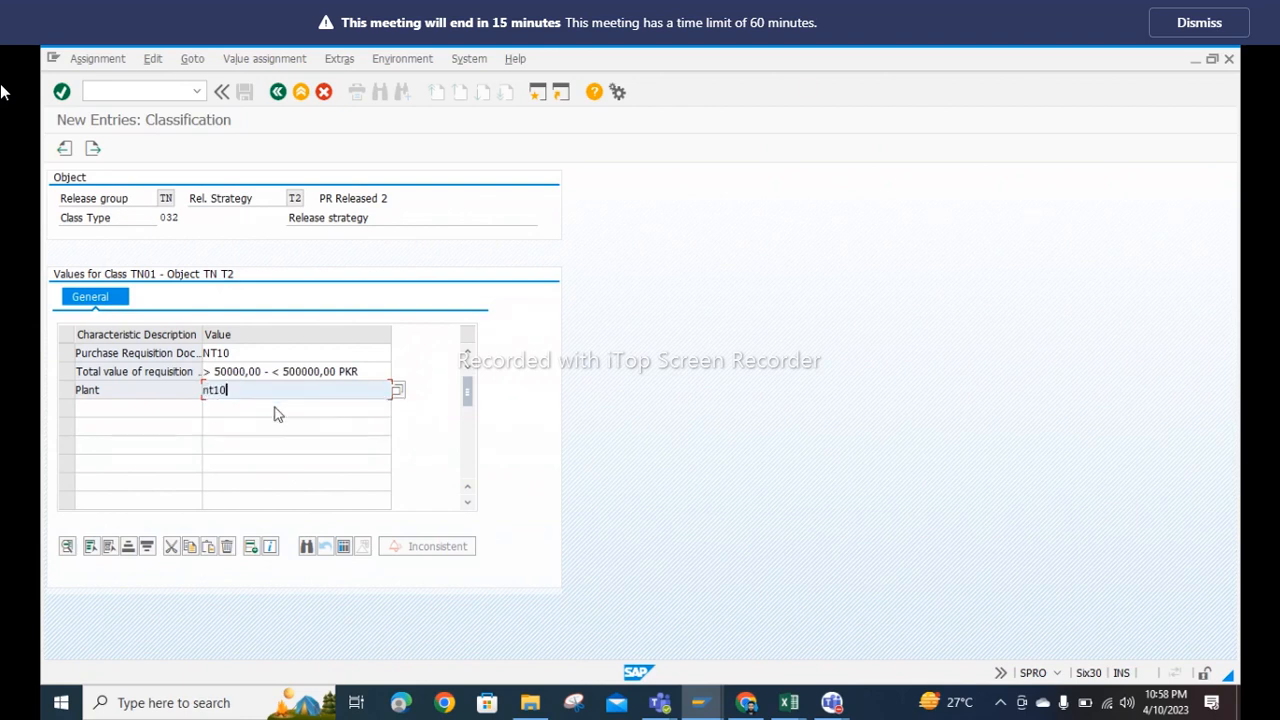
pyautogui.press('Return')
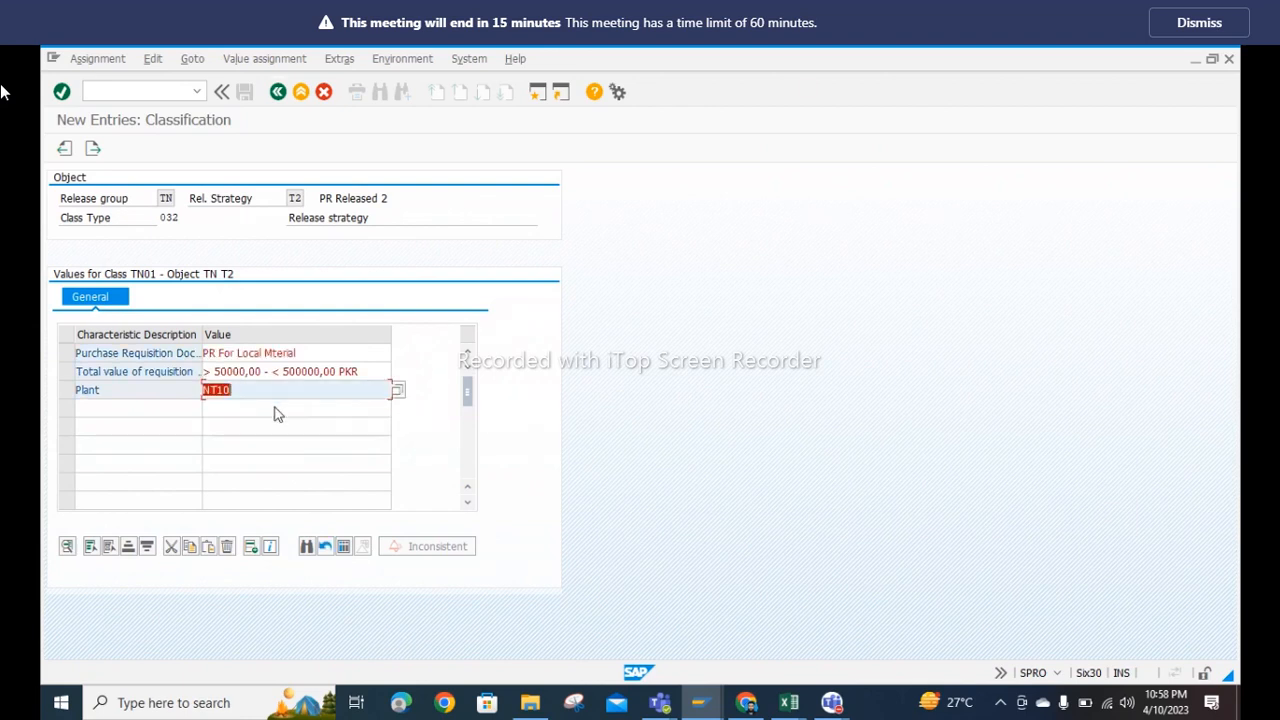
pyautogui.click(279, 91)
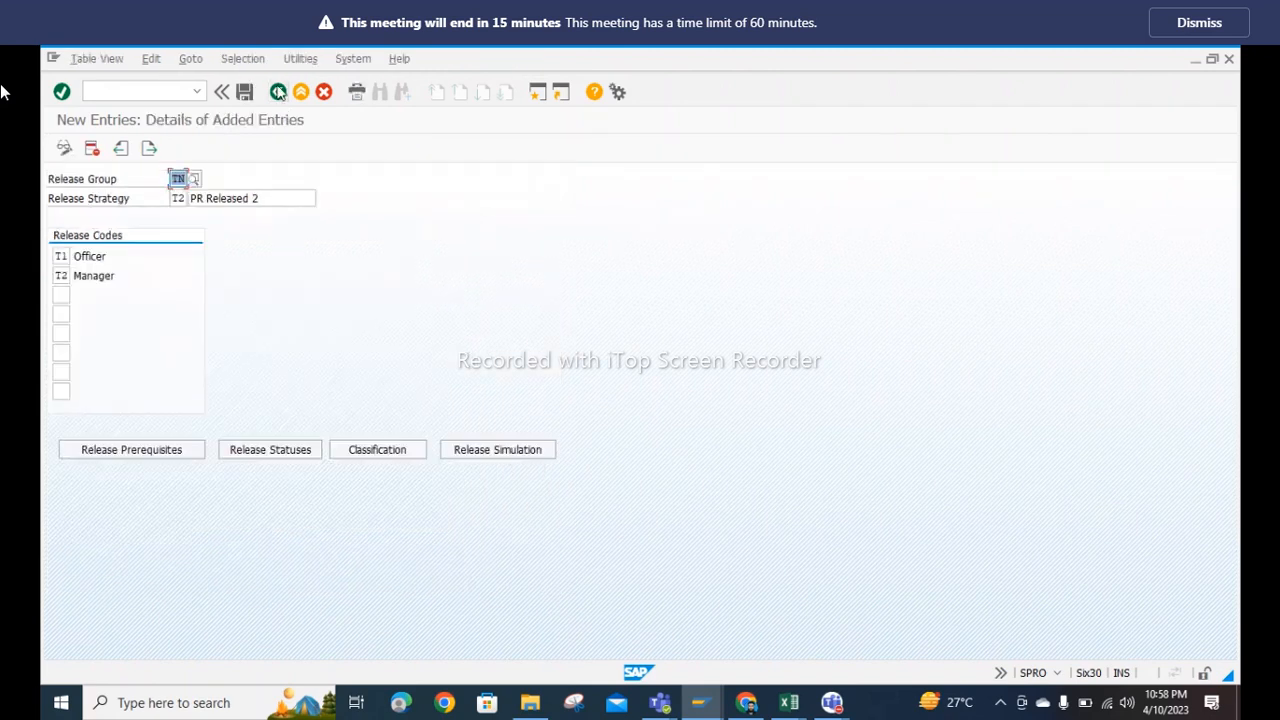
# Step: Confirm the release statuses of strategy T2 and request its release simulation, saving the changes
pyautogui.click(273, 455)
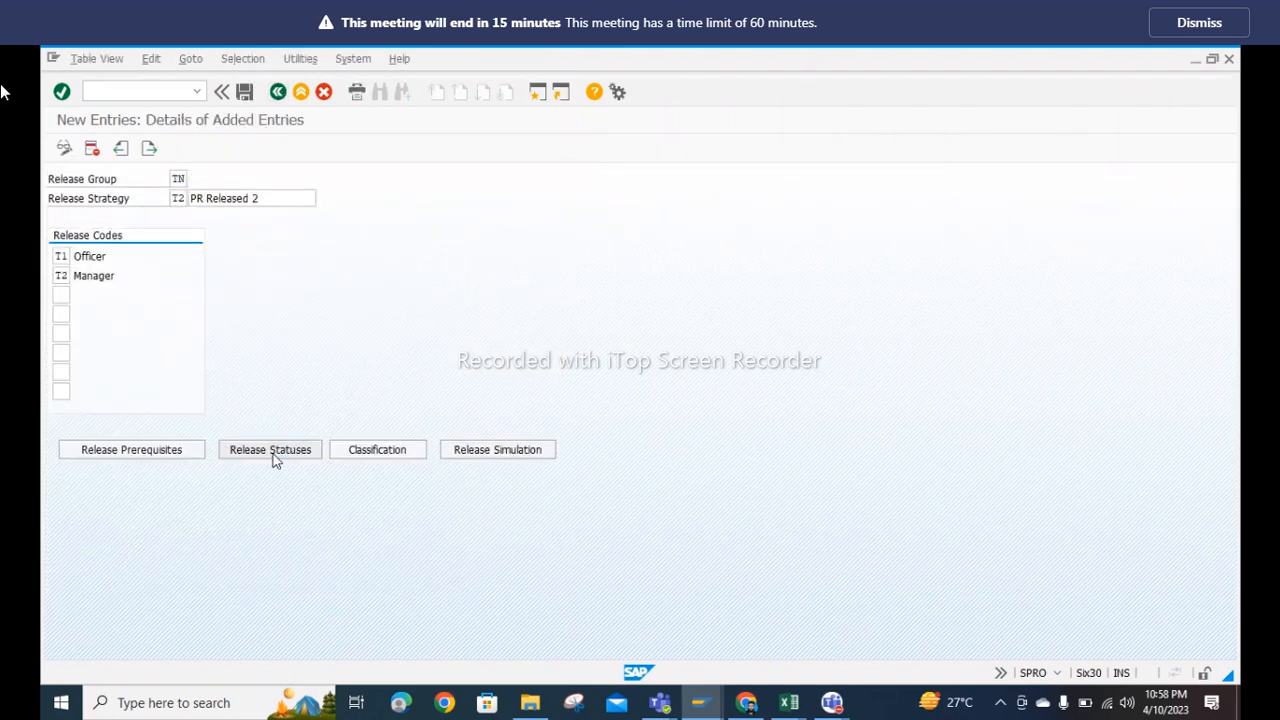
pyautogui.click(429, 356)
pyautogui.click(487, 452)
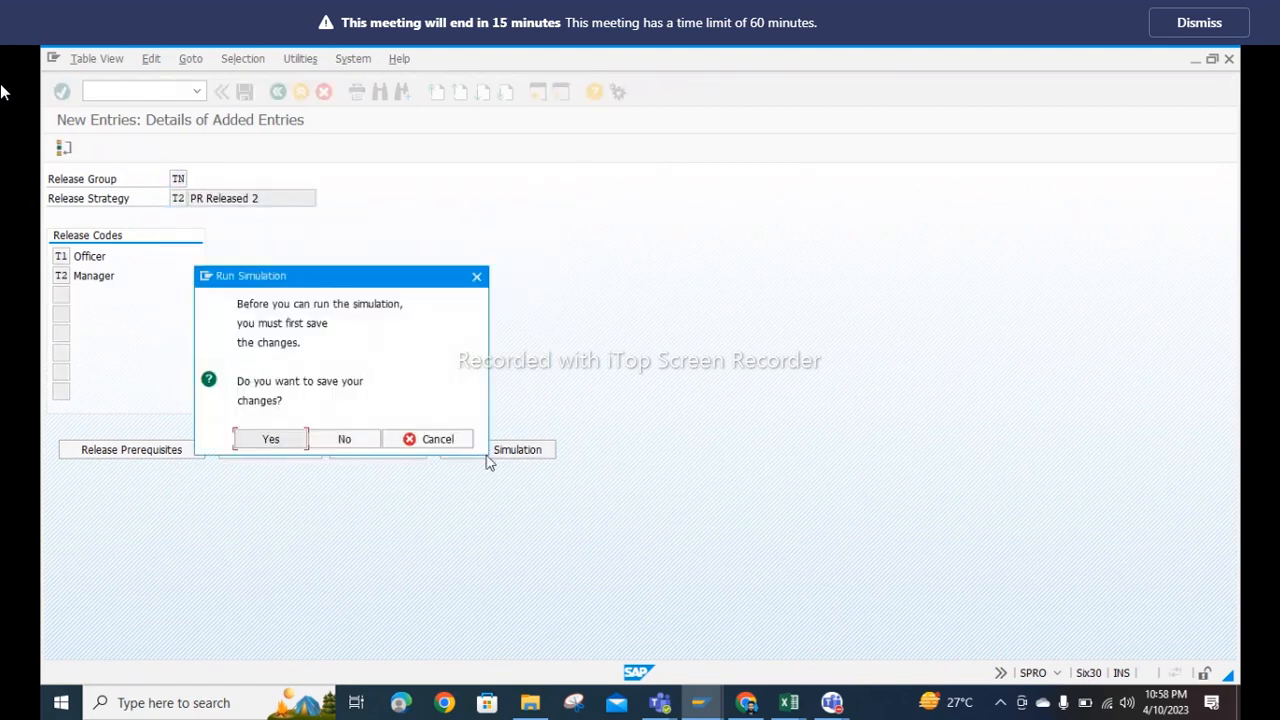
pyautogui.click(258, 440)
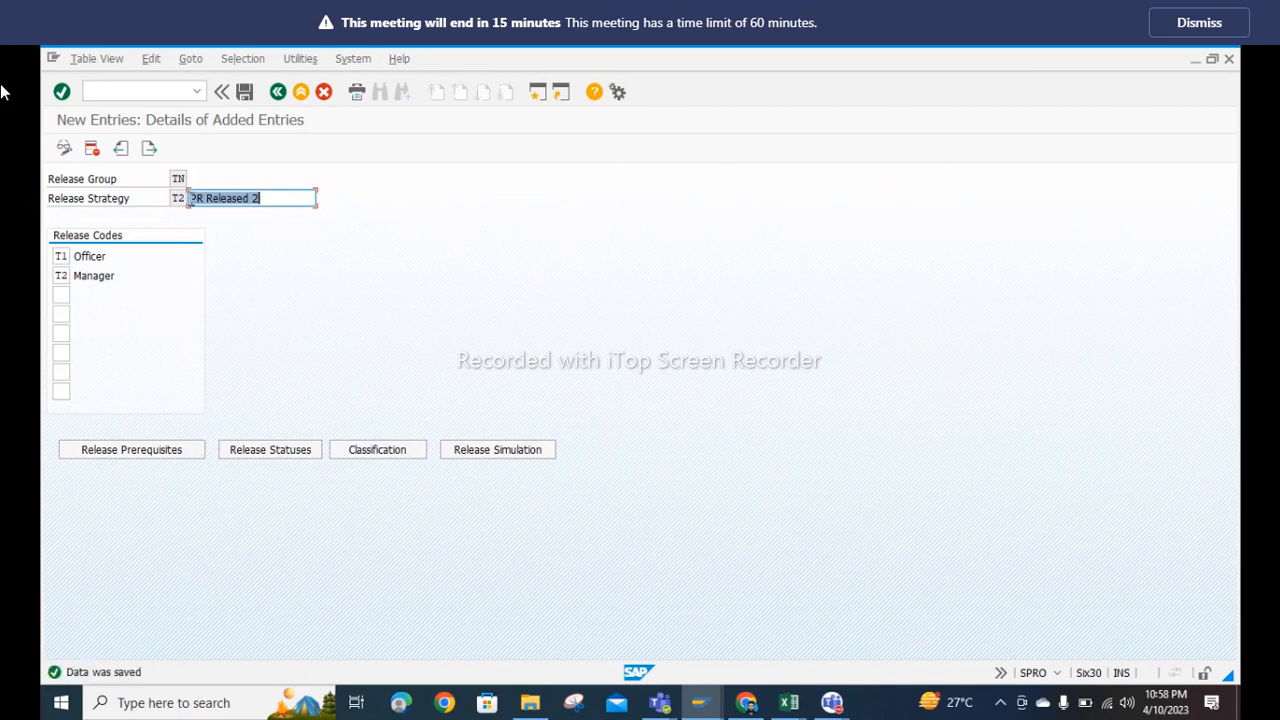
# Step: Try to switch the strategy T2 entry to display mode, and check and confirm its release statuses
pyautogui.click(64, 150)
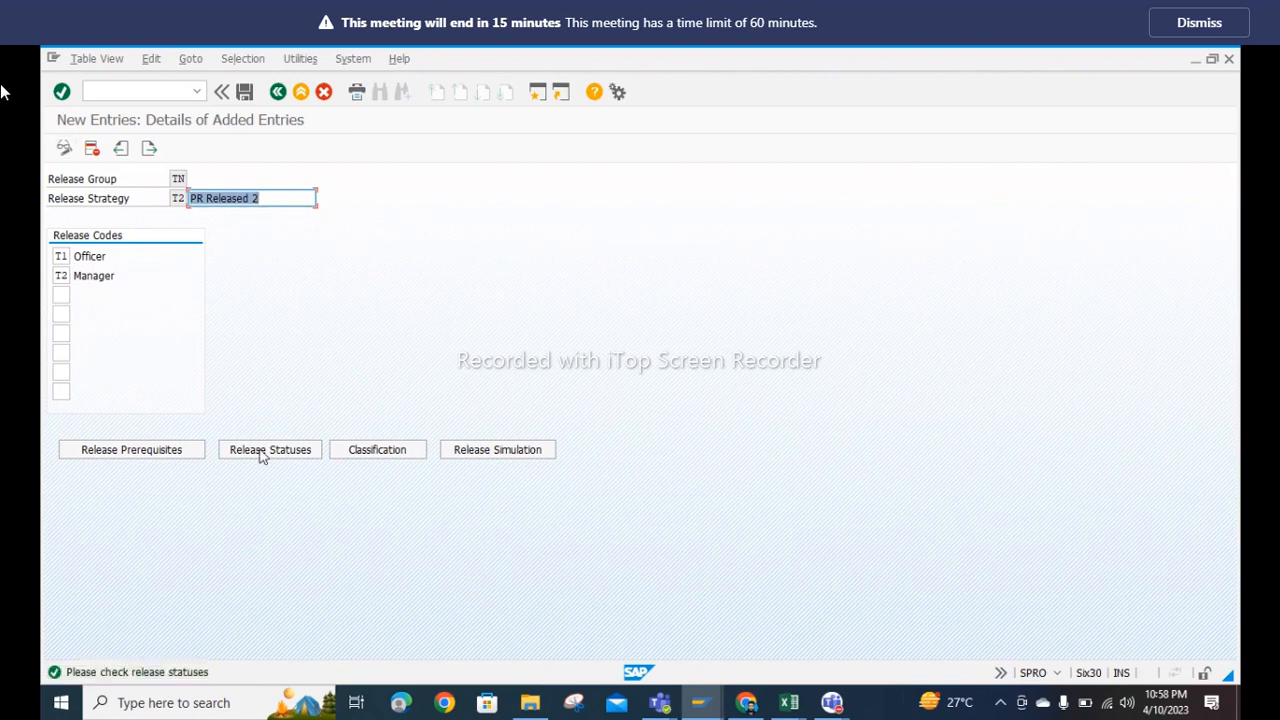
pyautogui.click(258, 450)
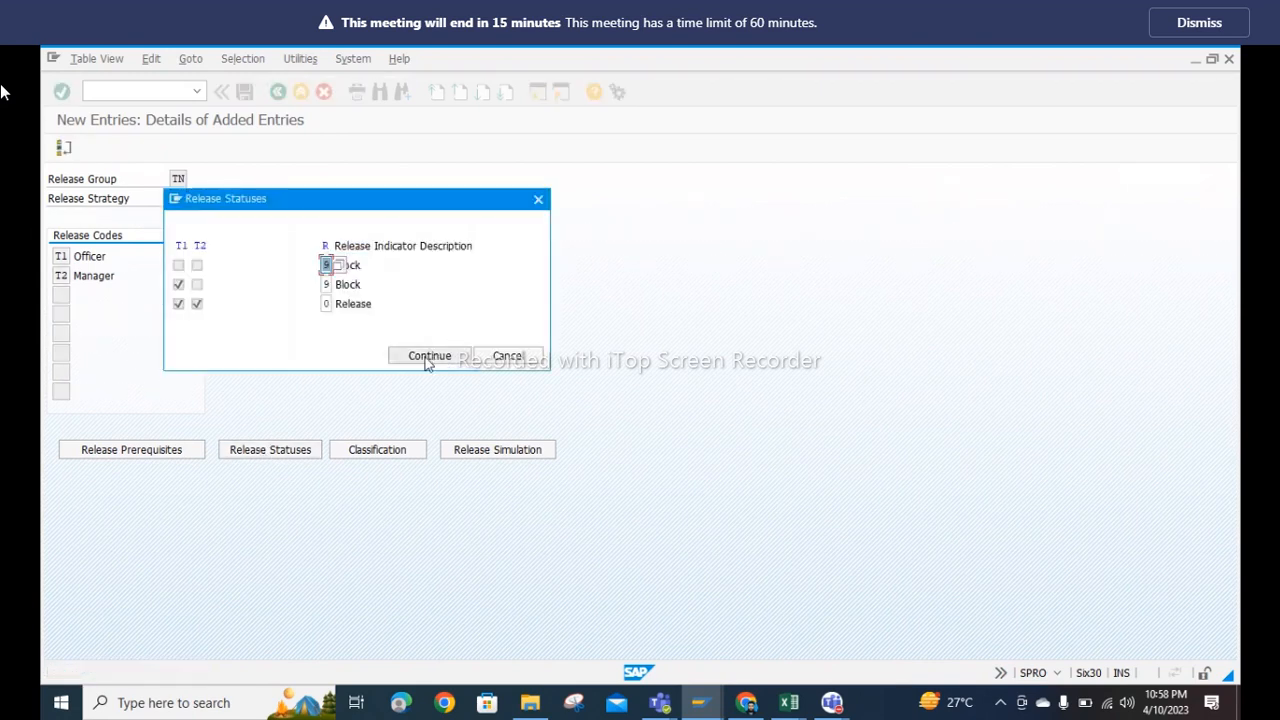
pyautogui.click(430, 354)
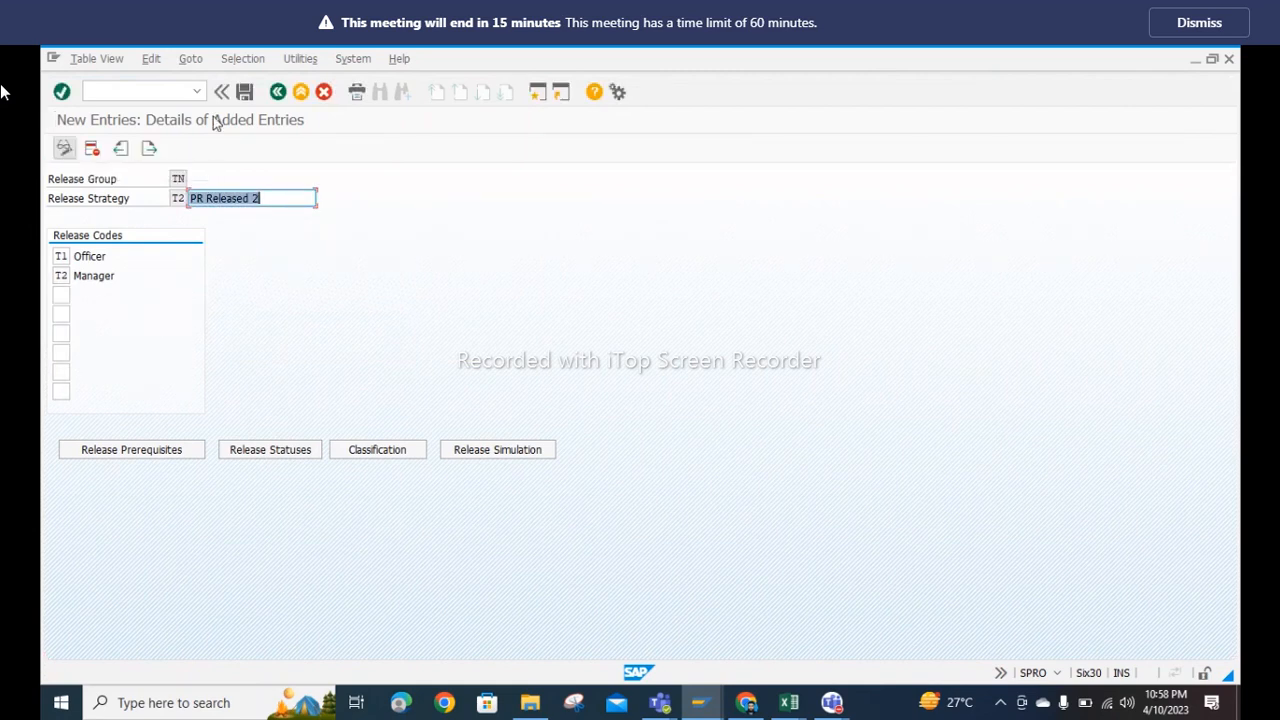
# Step: Save strategy T2, confirm its release statuses, and return to the overview of purchase requisition release strategies
pyautogui.click(246, 92)
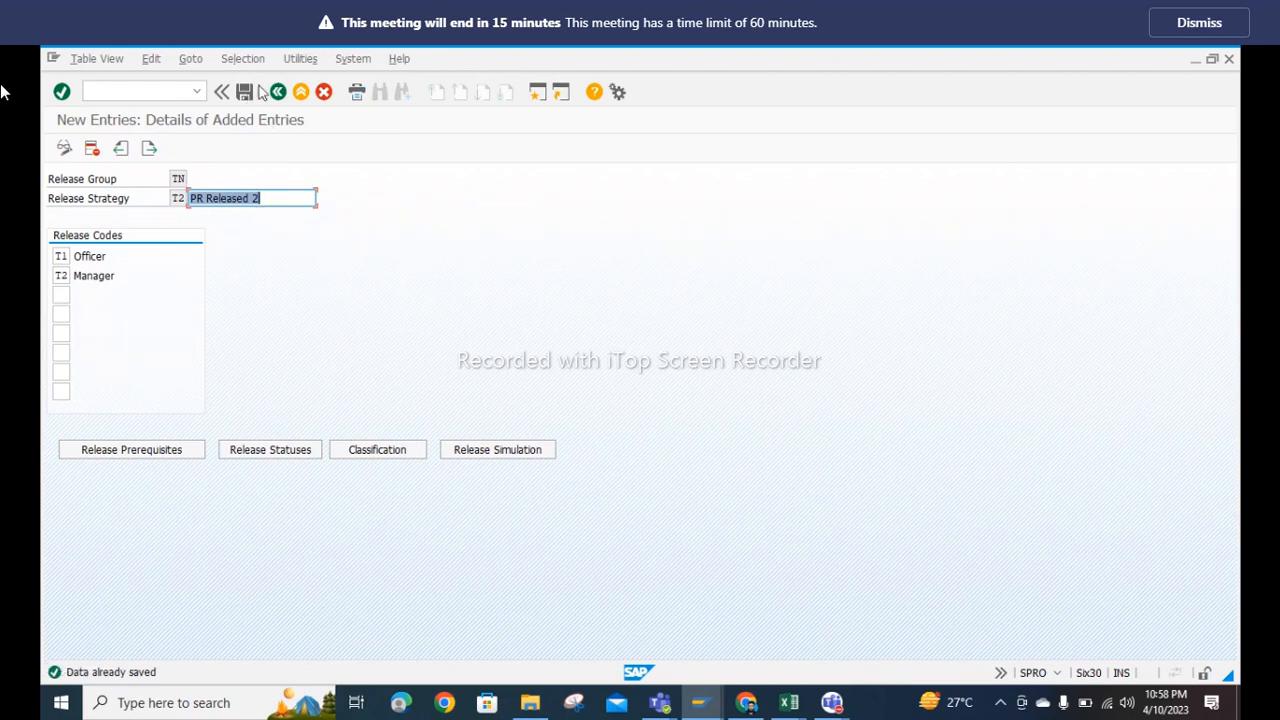
pyautogui.click(278, 92)
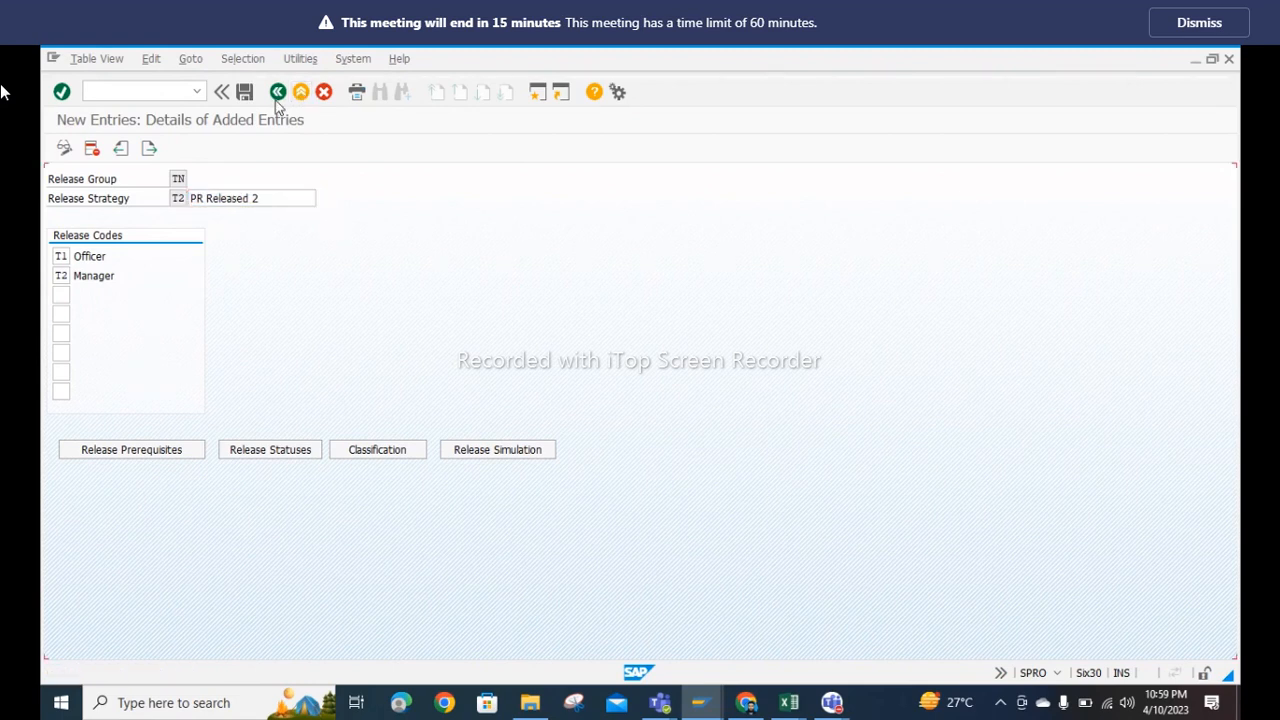
pyautogui.click(251, 449)
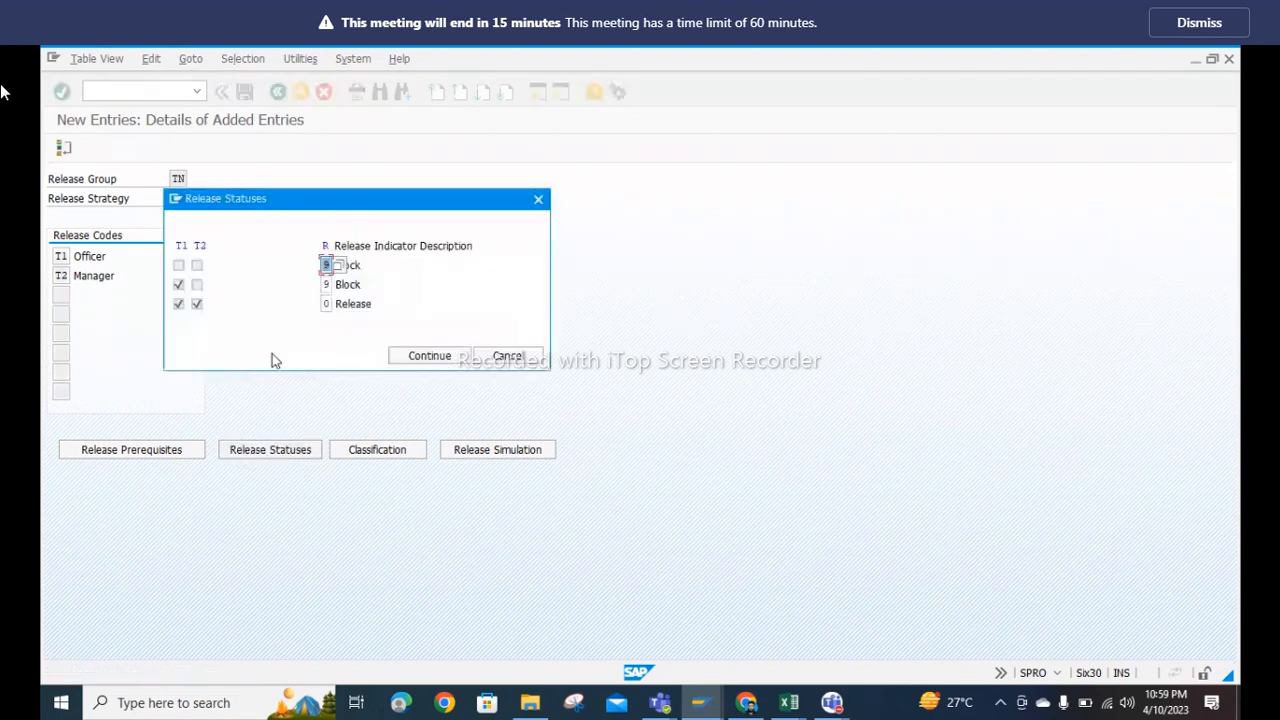
pyautogui.click(429, 356)
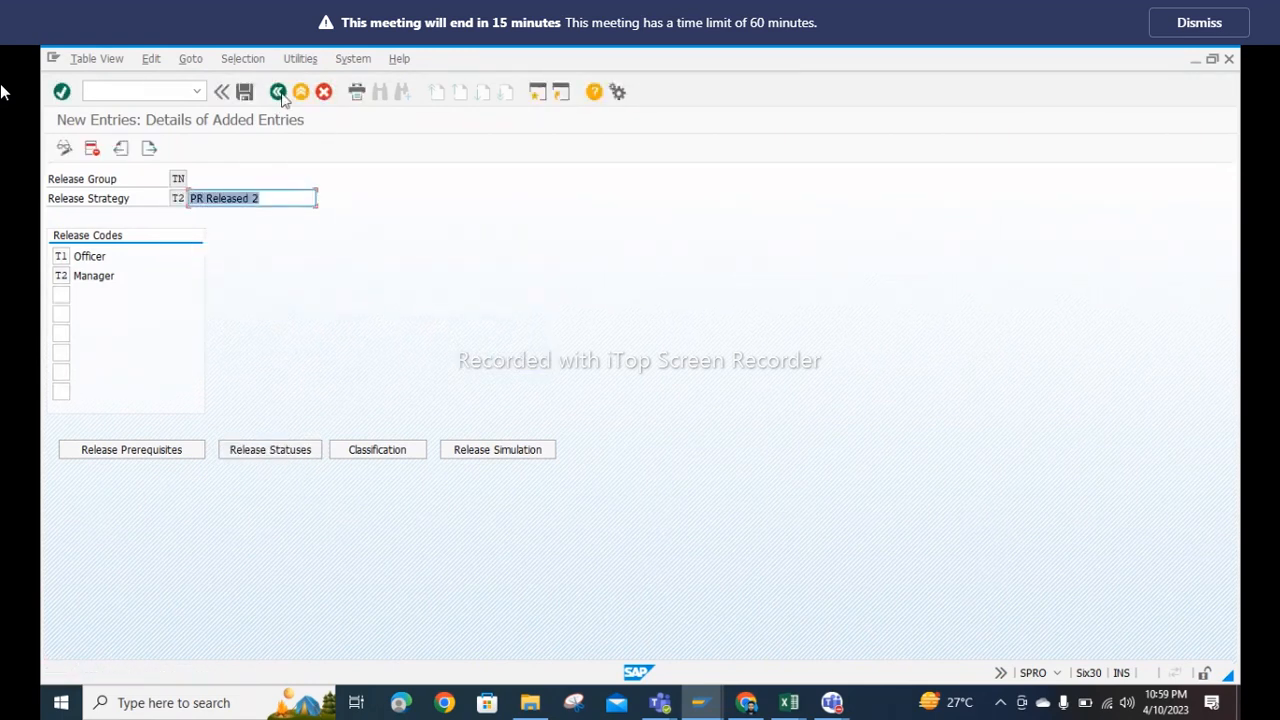
pyautogui.click(279, 92)
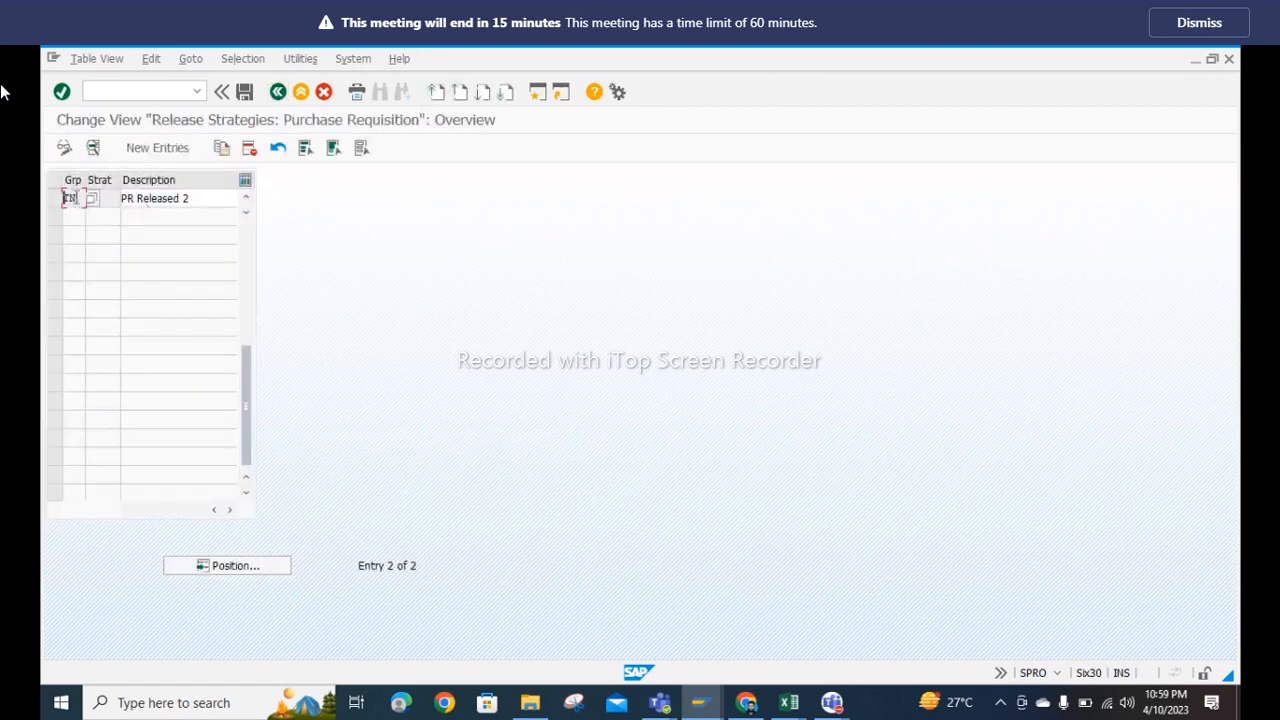
# Step: Open the details of strategy T2 from the overview, and check and confirm its release statuses
pyautogui.doubleClick(206, 206)
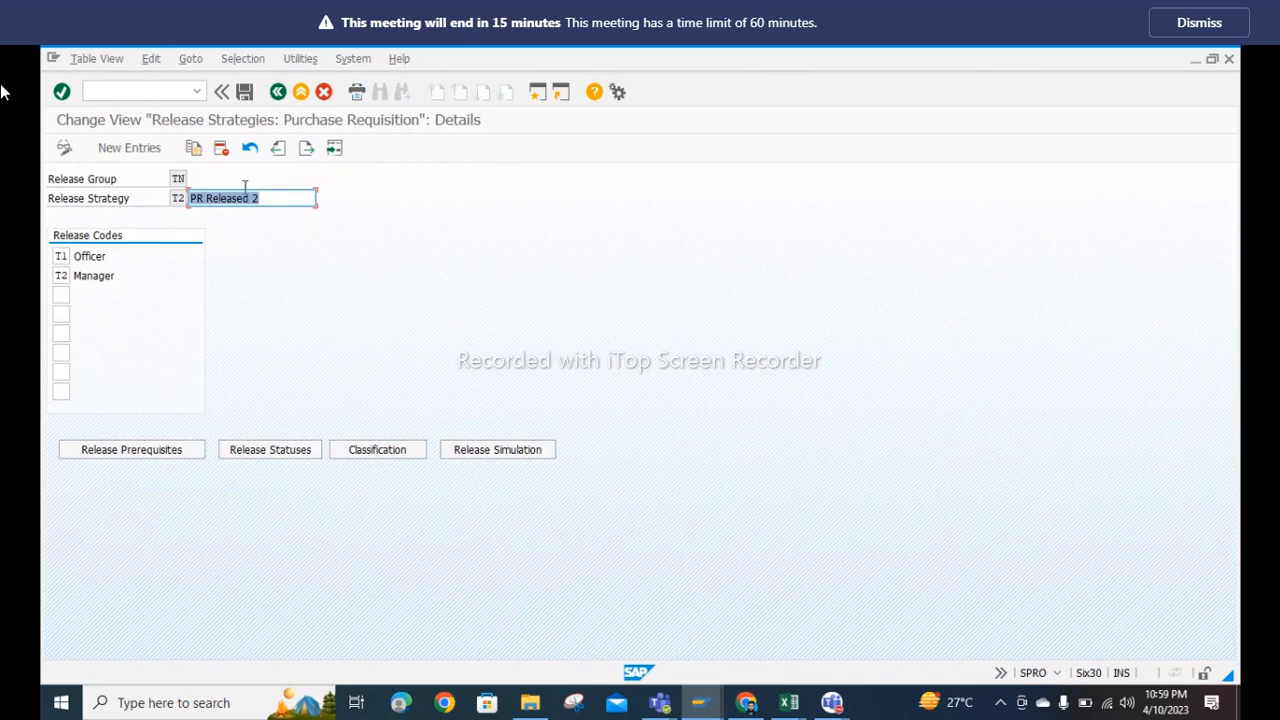
pyautogui.click(148, 150)
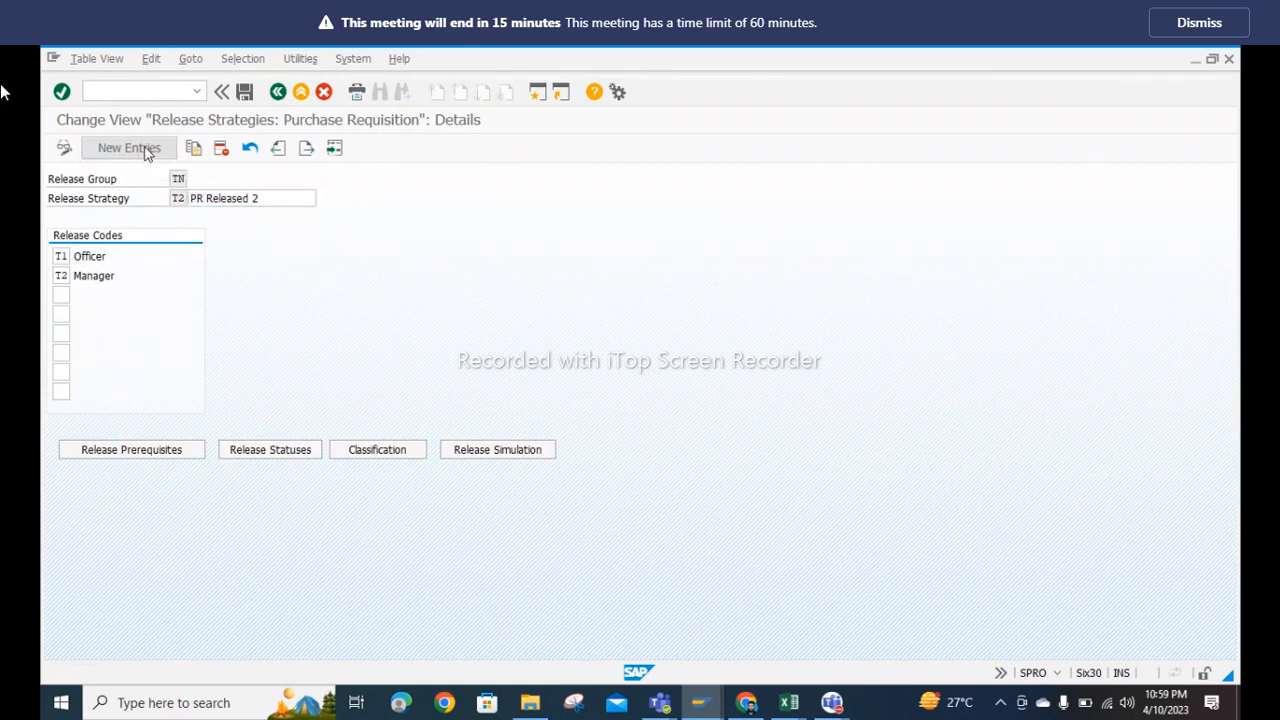
pyautogui.click(282, 452)
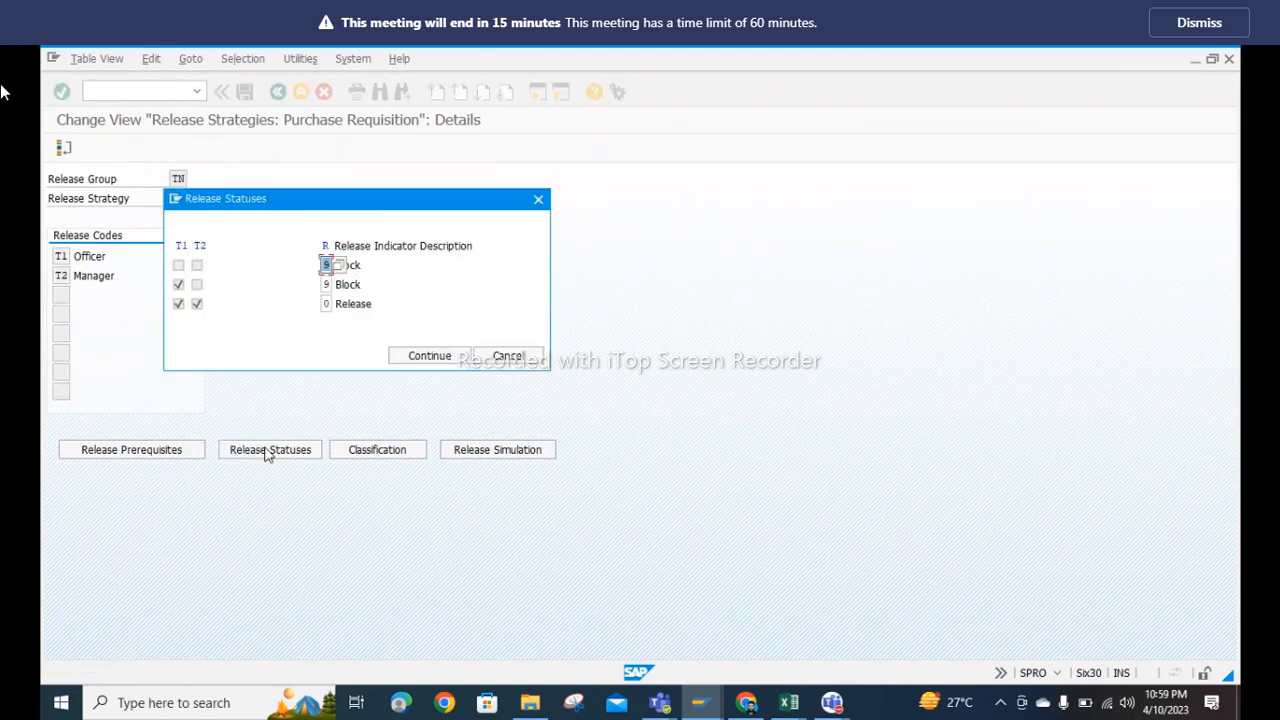
pyautogui.click(425, 358)
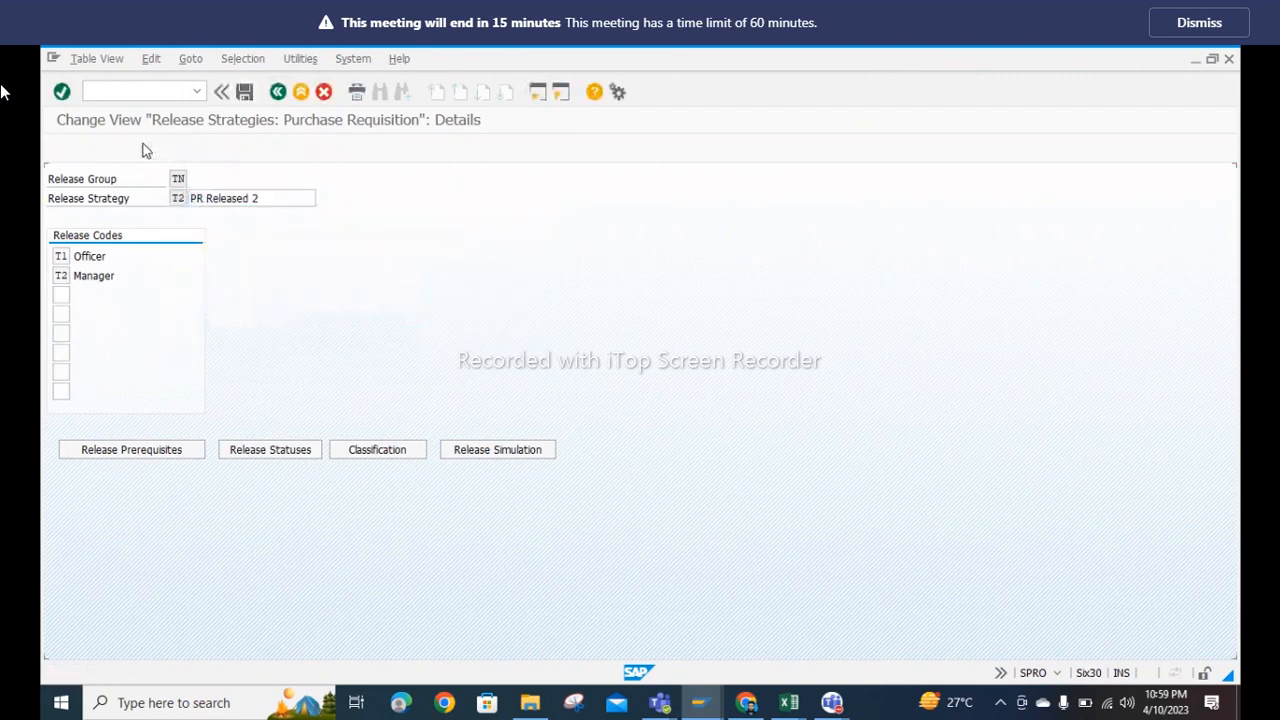
# Step: Create a new release strategy T3 in release group TN with the description PR Released 3
pyautogui.click(148, 147)
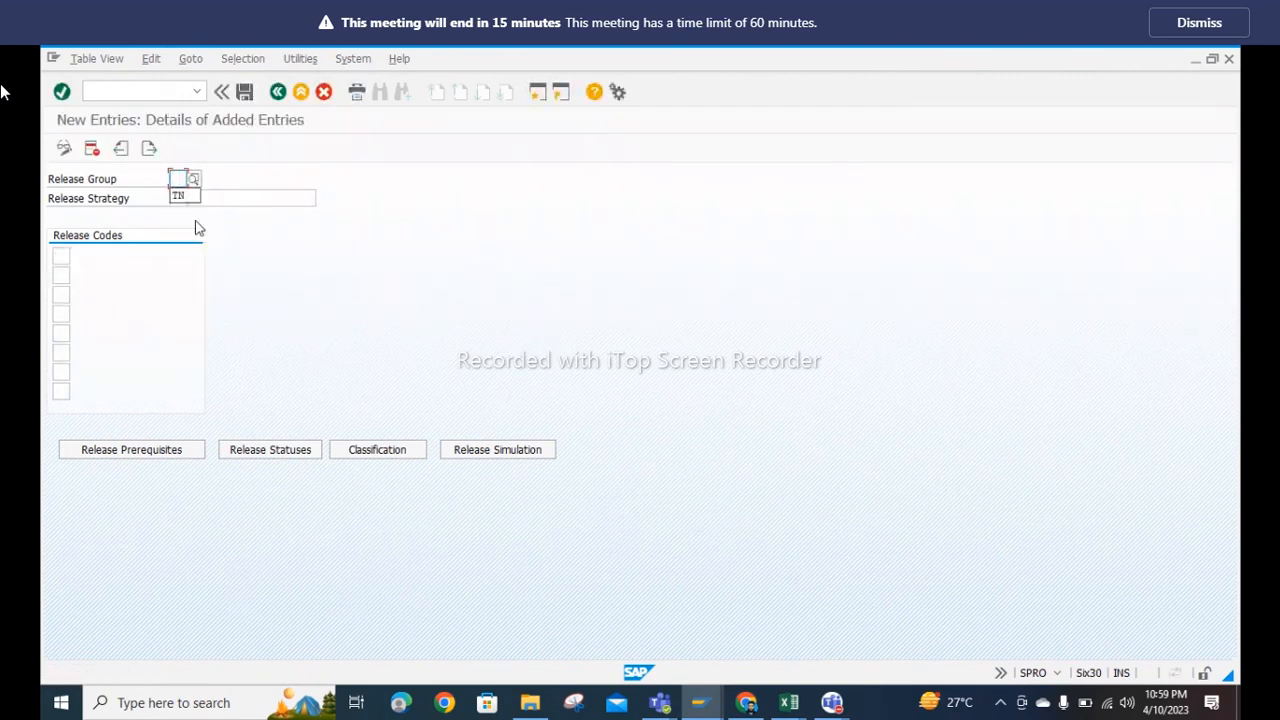
pyautogui.click(180, 196)
pyautogui.write('T3')
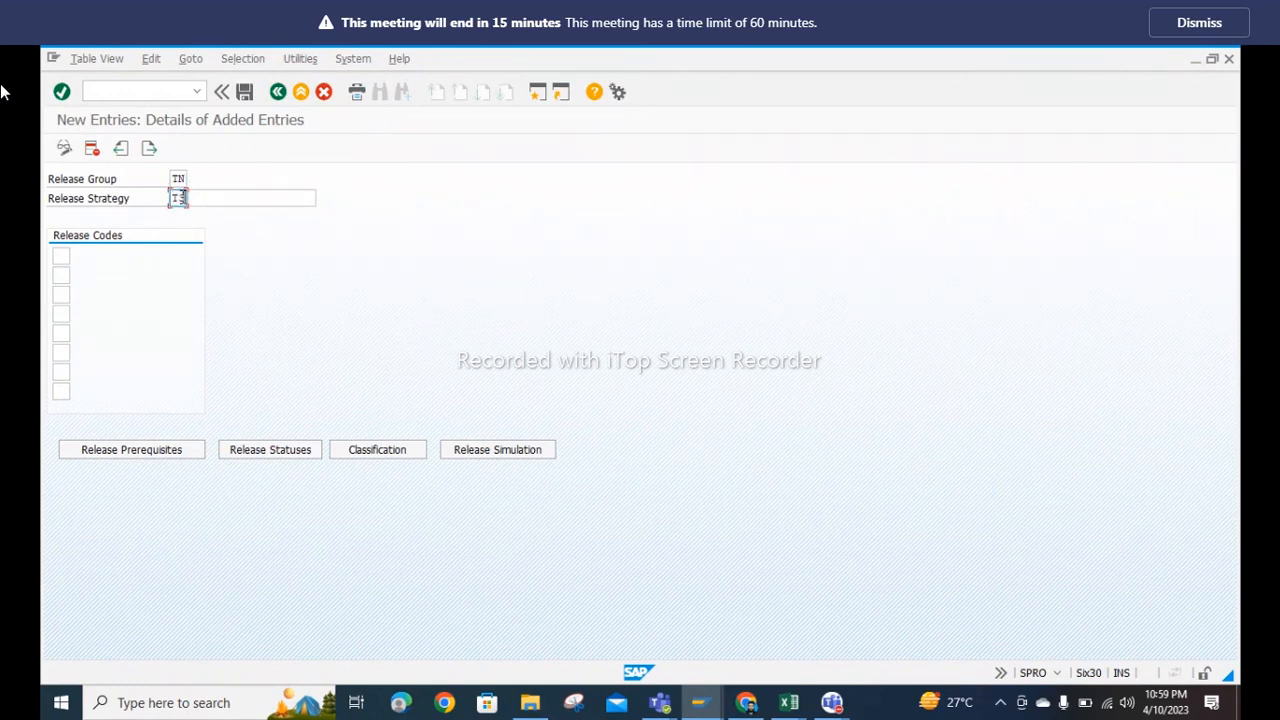
pyautogui.click(225, 201)
pyautogui.write('PR Released 2')
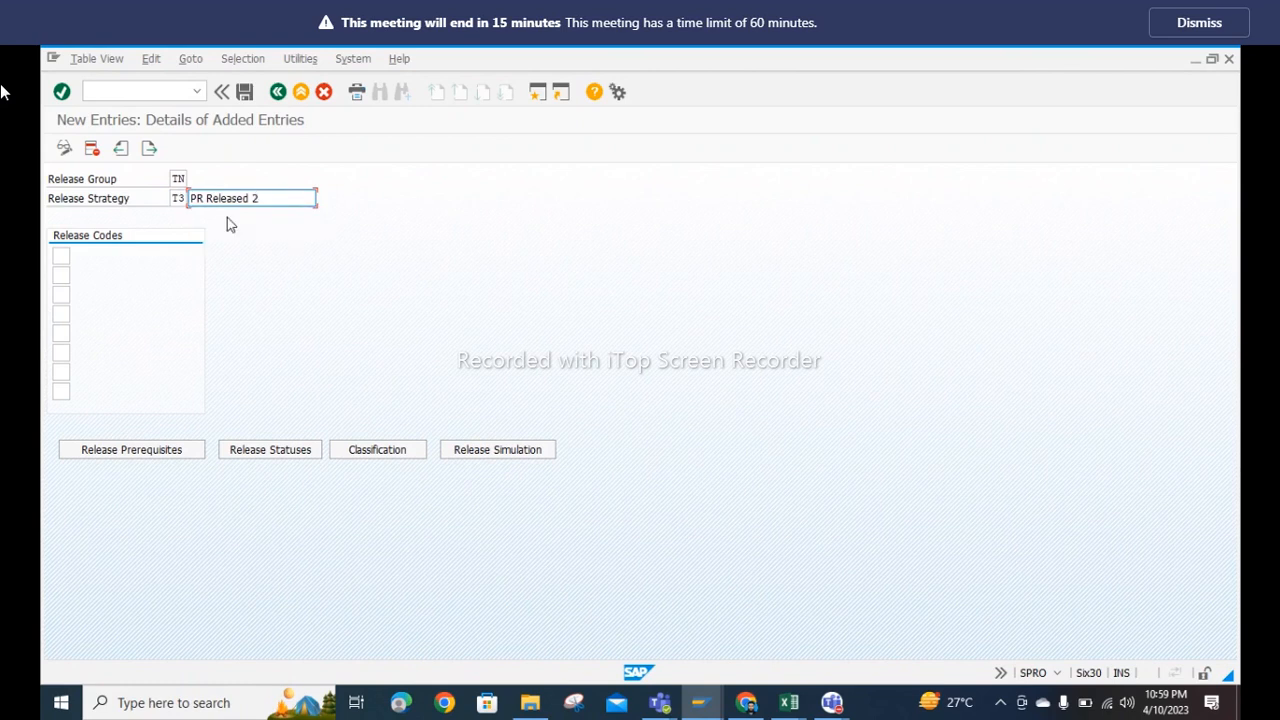
pyautogui.press('BackSpace')
pyautogui.write('3')
# Step: Assign release codes T1, T2 and T3 to strategy T3
pyautogui.click(62, 255)
pyautogui.write('T1')
pyautogui.click(62, 274)
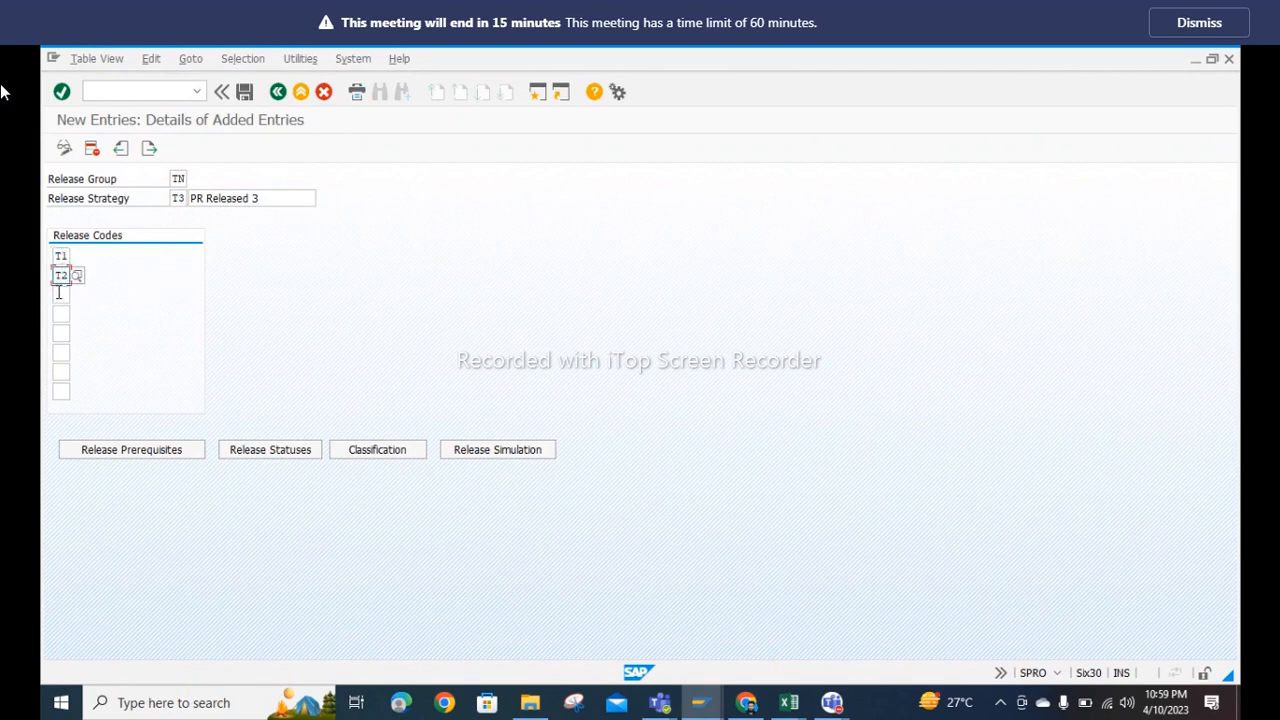
pyautogui.write('T2')
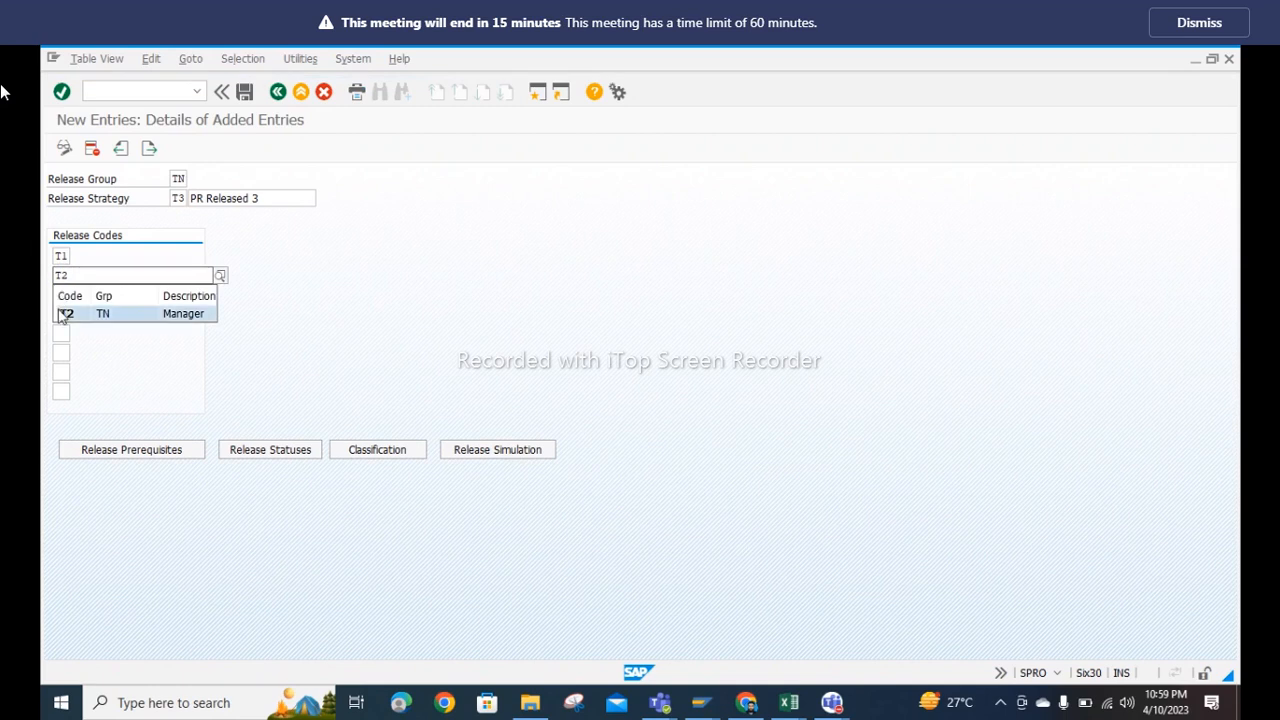
pyautogui.click(64, 313)
pyautogui.click(61, 295)
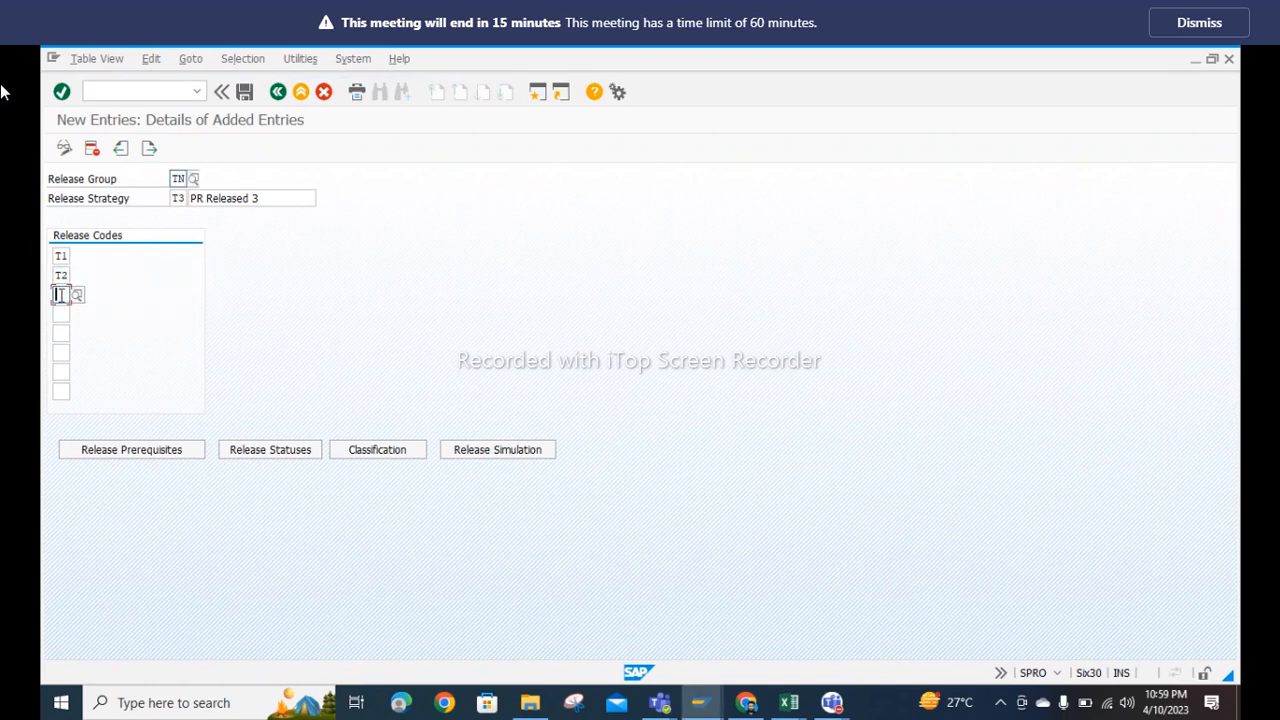
pyautogui.write('T3')
pyautogui.press('Return')
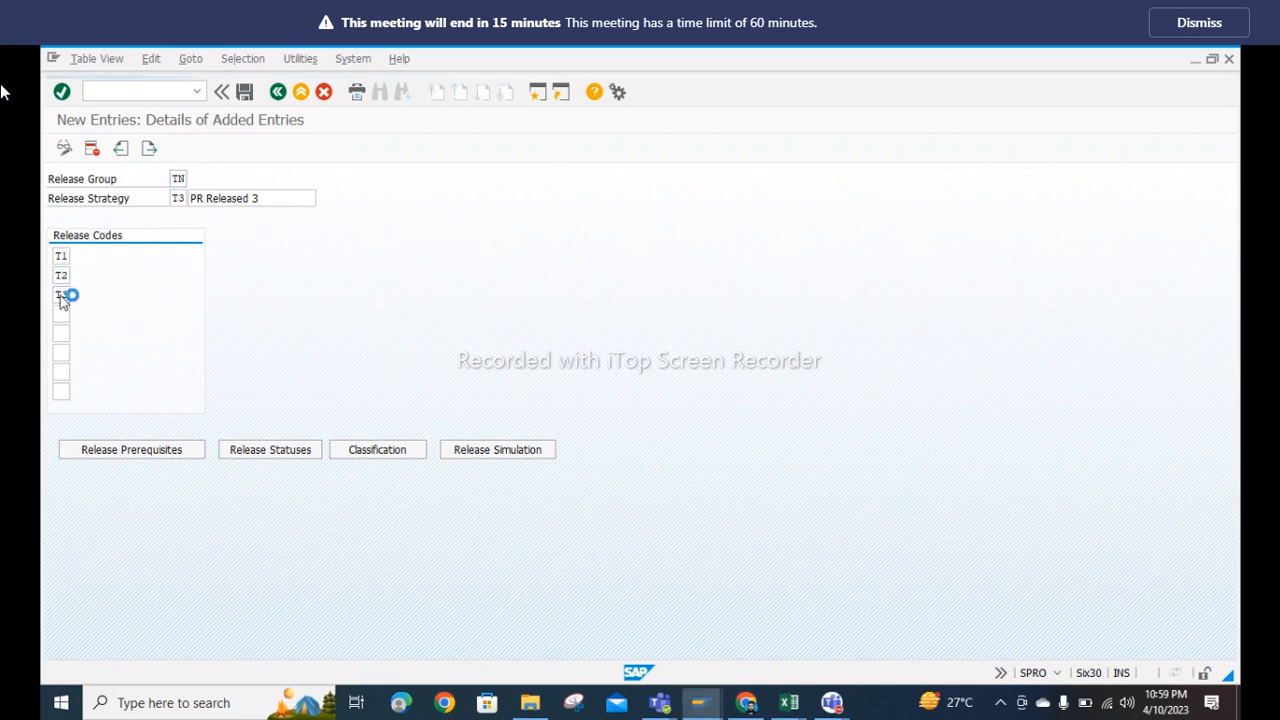
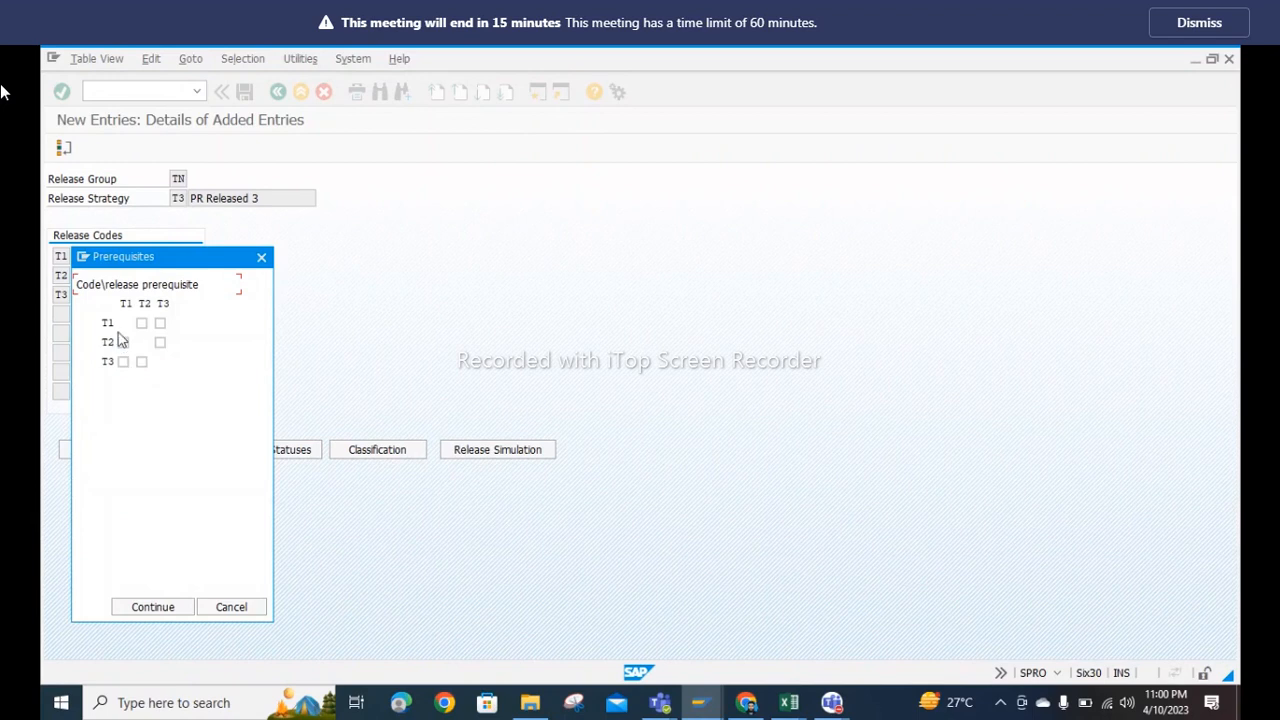
# Step: Set the release prerequisites so that T2 requires T1 and T3 requires both T1 and T2, and confirm them
pyautogui.click(123, 342)
pyautogui.click(123, 363)
pyautogui.click(141, 363)
pyautogui.click(160, 610)
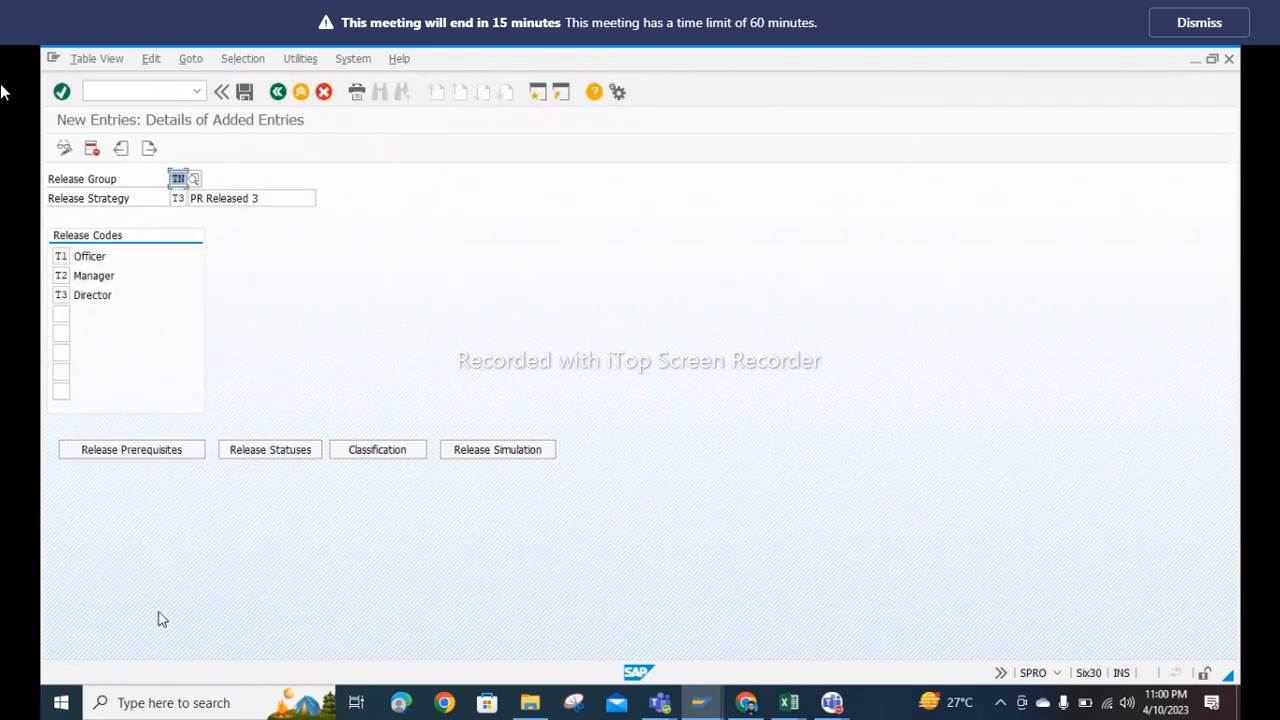
# Step: Set the release indicator to 9 (Block) for the first three release statuses of strategy T3
pyautogui.click(279, 455)
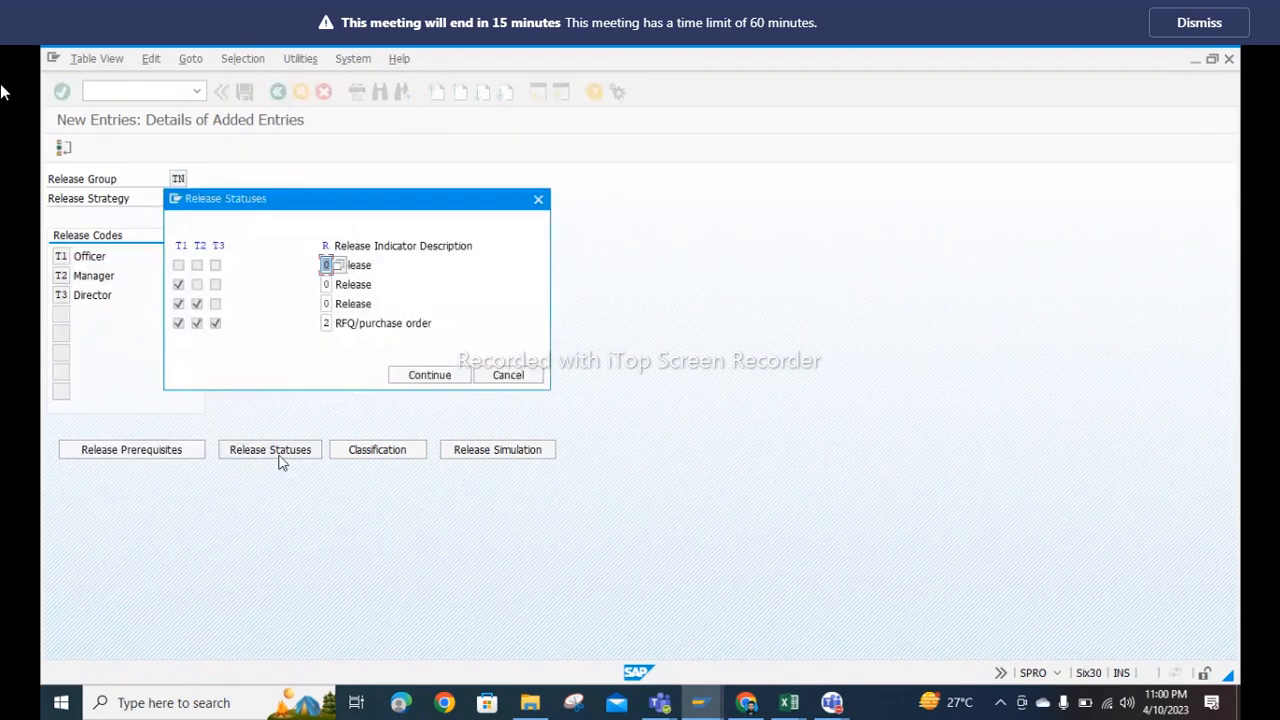
pyautogui.click(339, 266)
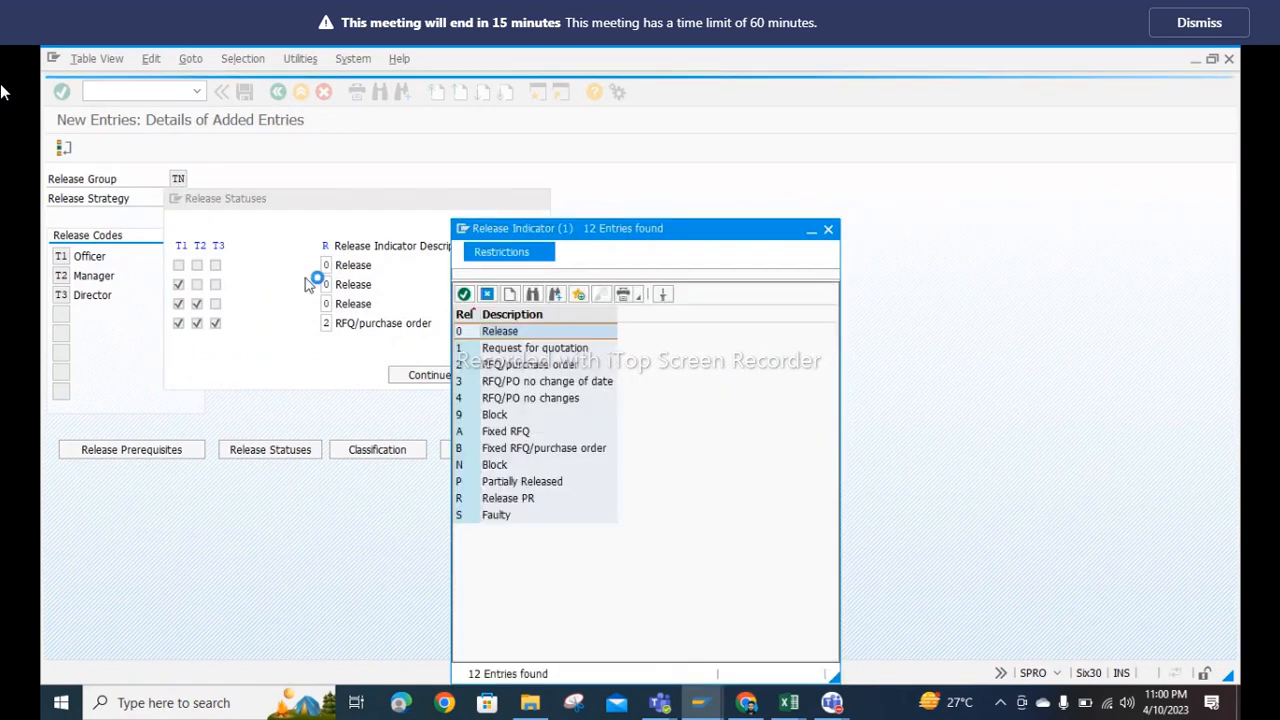
pyautogui.click(462, 413)
pyautogui.click(327, 284)
pyautogui.click(339, 285)
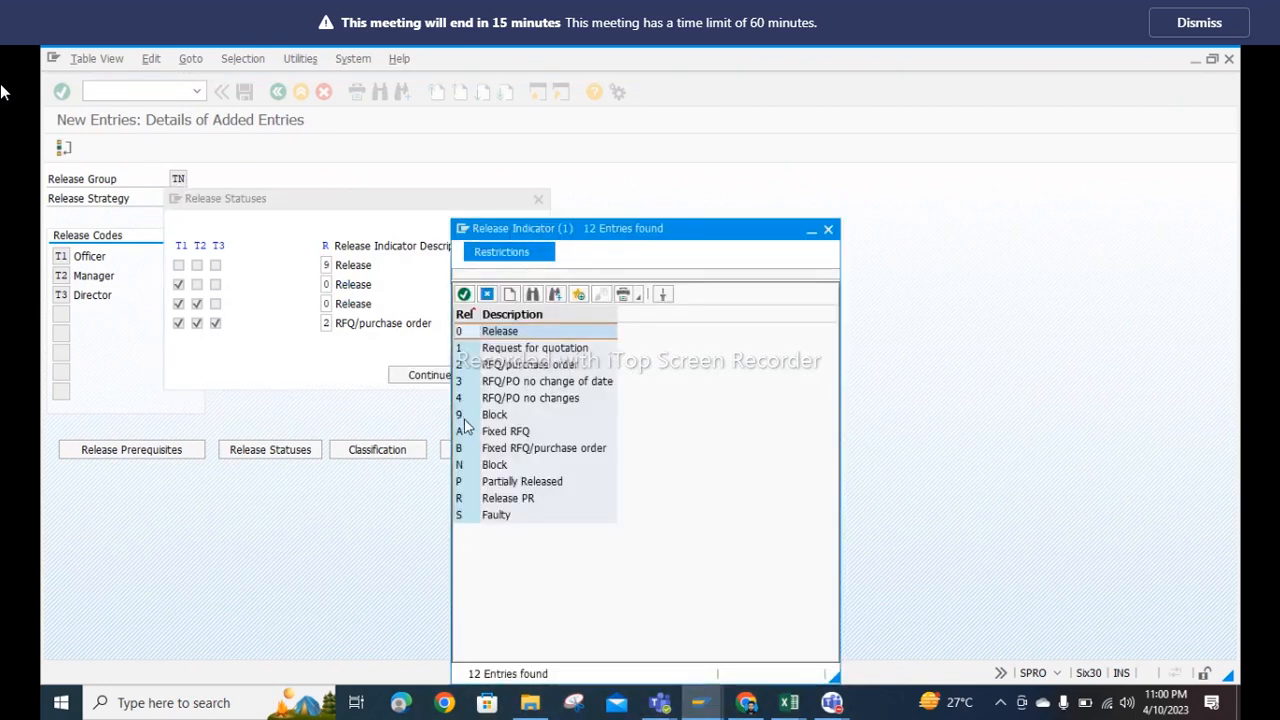
pyautogui.click(464, 417)
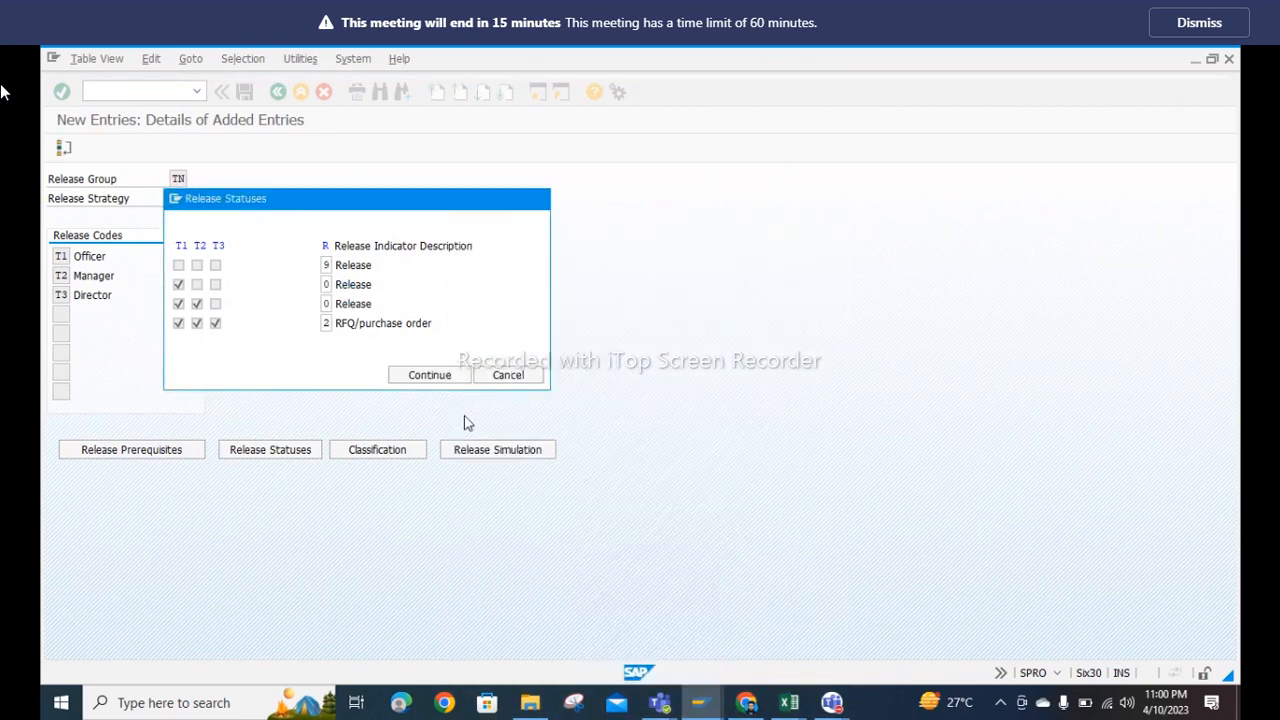
pyautogui.click(340, 305)
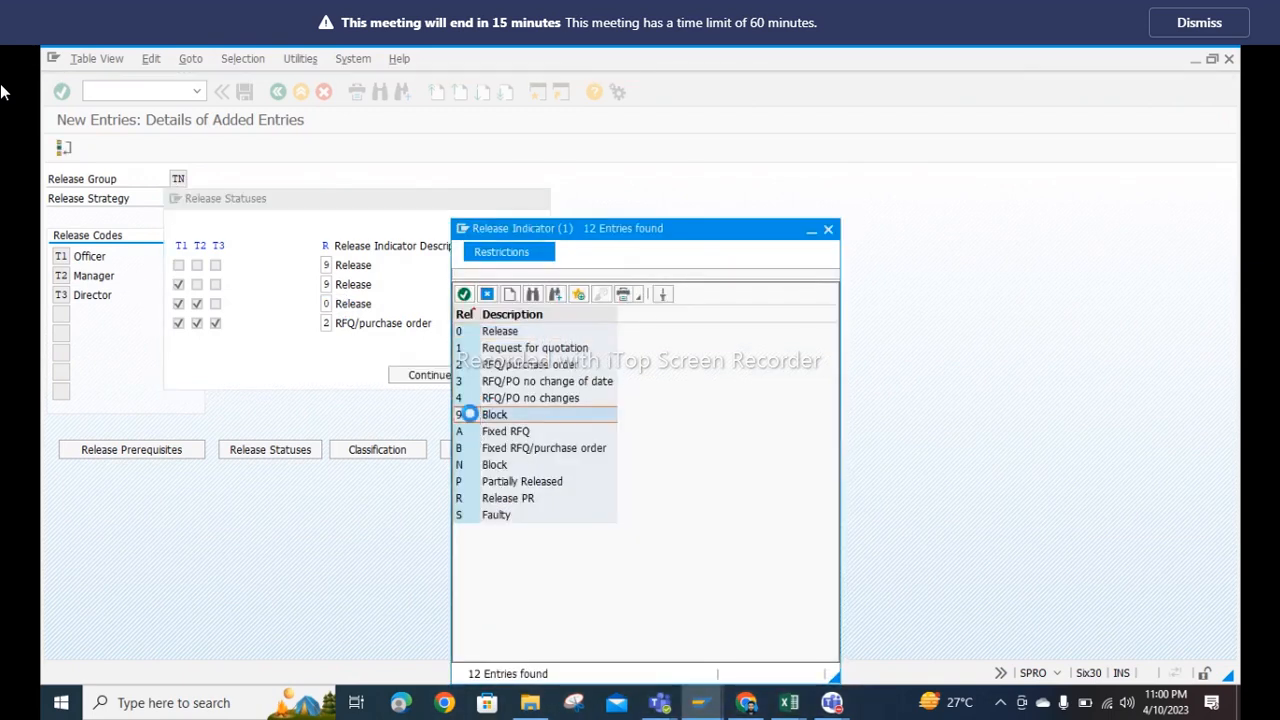
pyautogui.doubleClick(470, 414)
# Step: Set the release indicator to 0 (Release) for the status with all three codes released, and confirm the release statuses
pyautogui.click(327, 324)
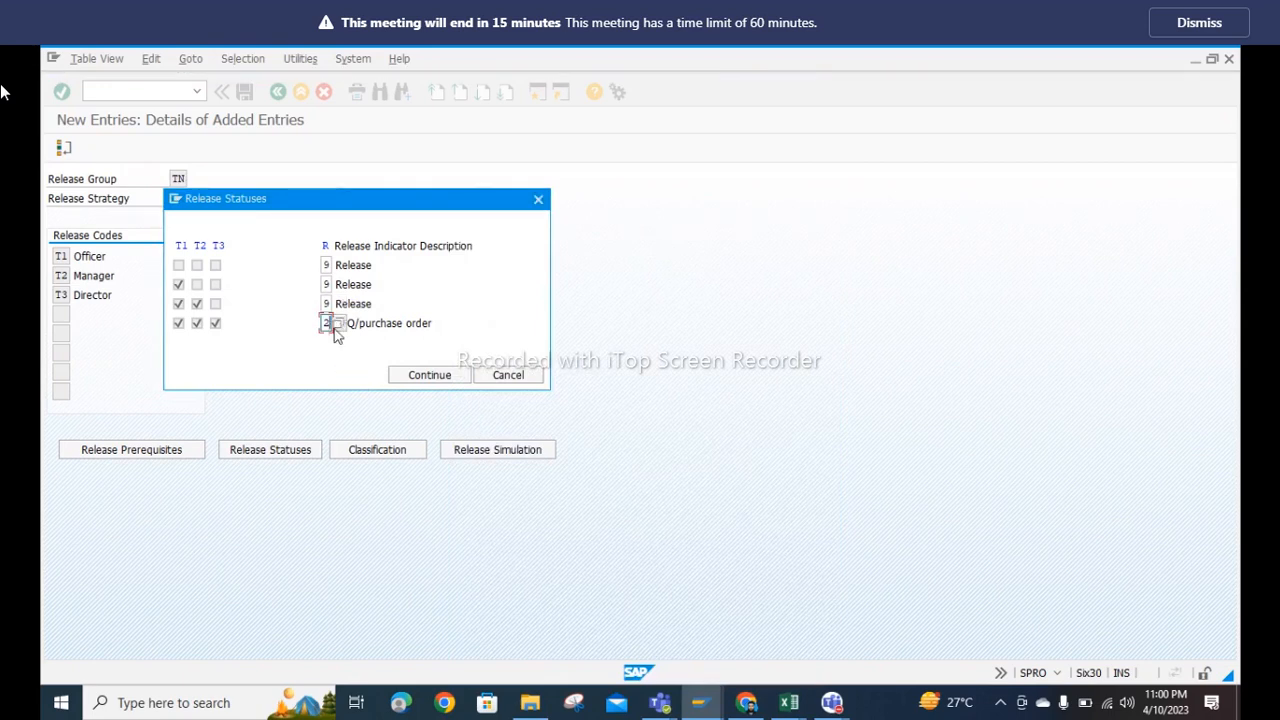
pyautogui.click(336, 327)
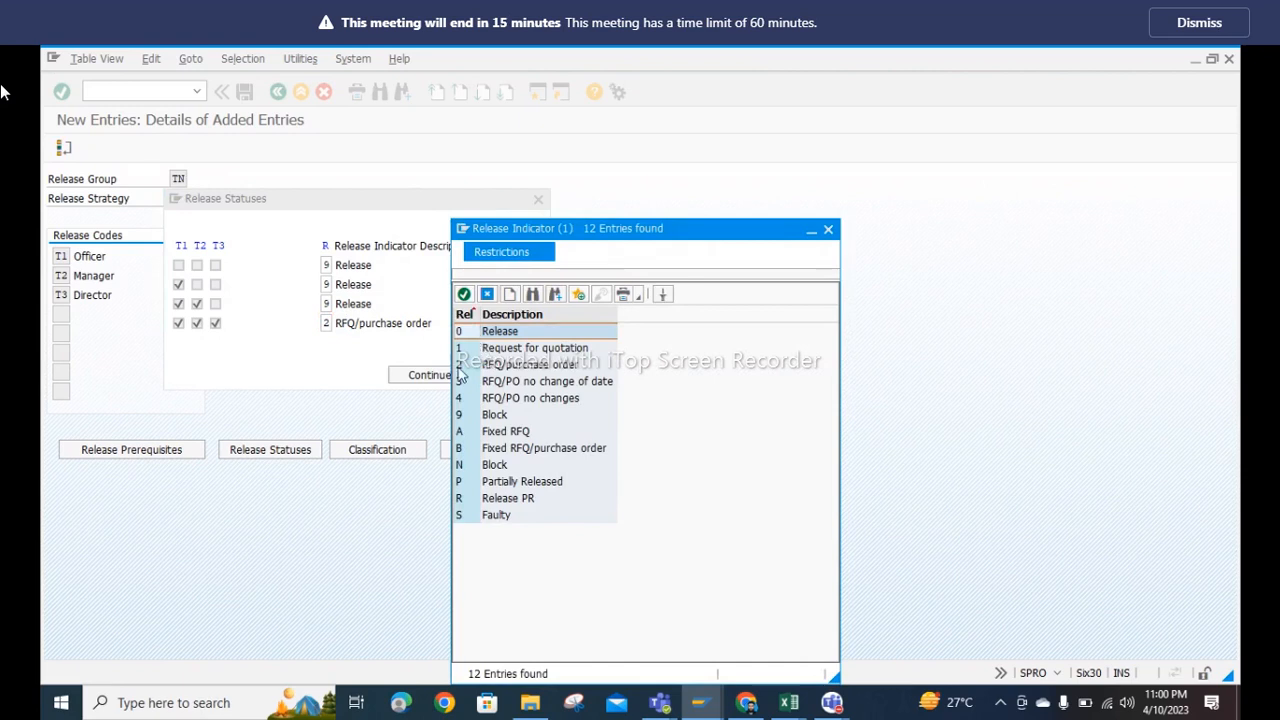
pyautogui.doubleClick(468, 331)
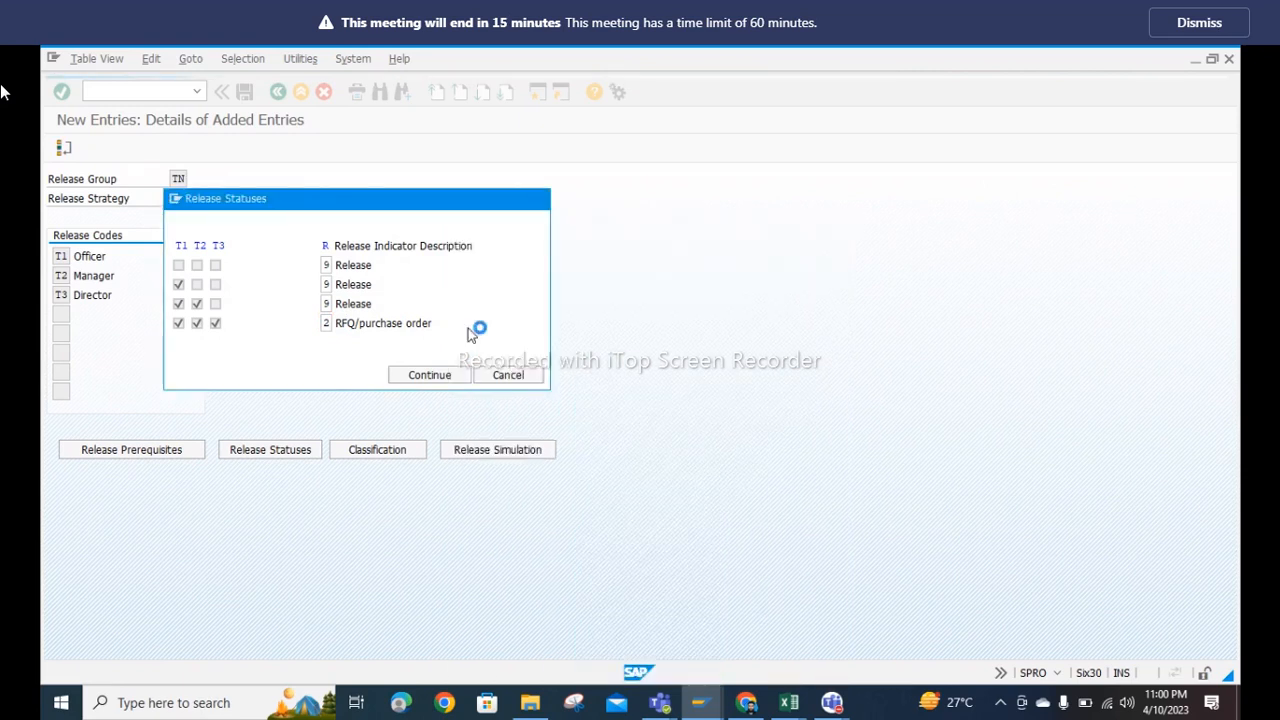
pyautogui.click(422, 376)
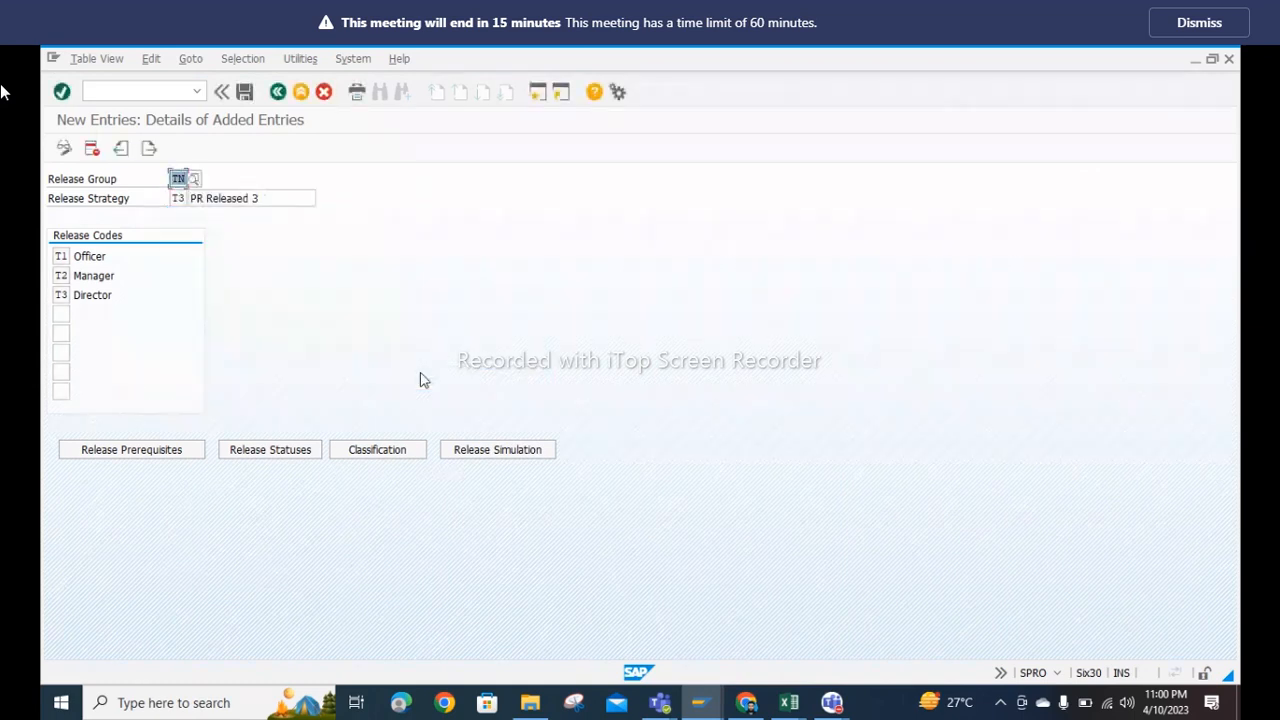
# Step: Set the purchase requisition document characteristic in strategy T3's classification to NT10, PR For Local Mterial
pyautogui.click(354, 452)
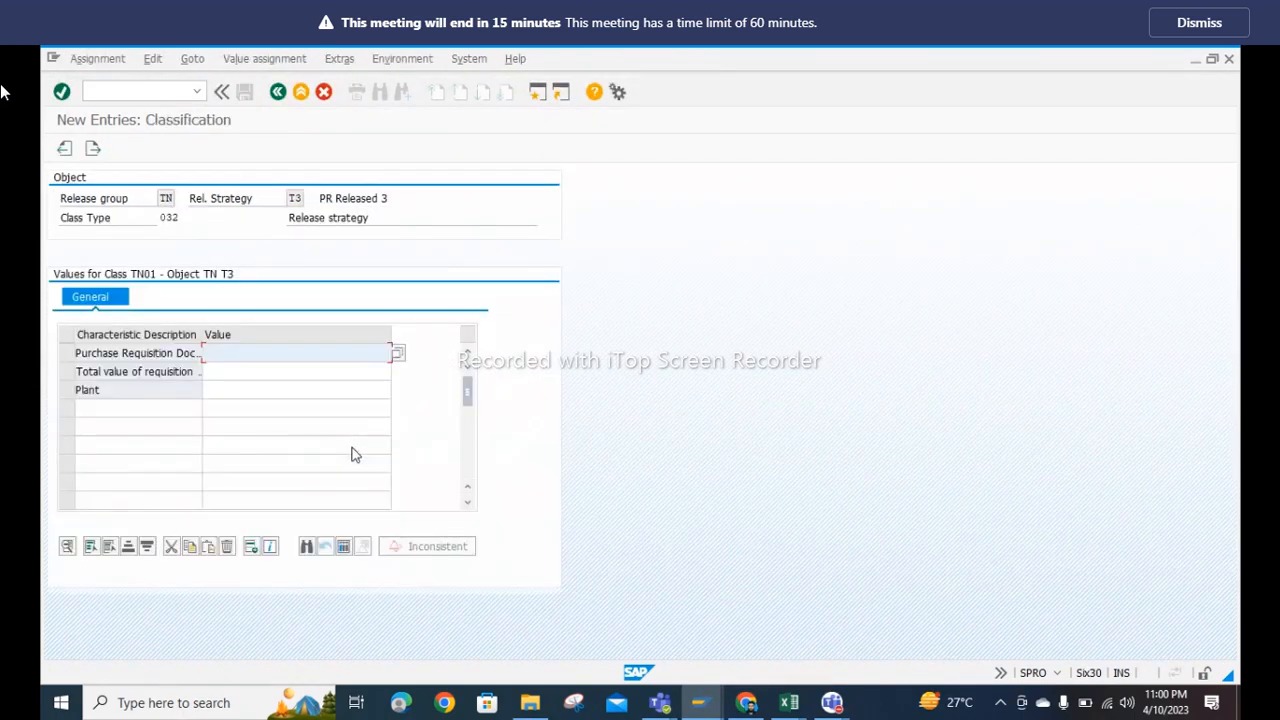
pyautogui.click(398, 353)
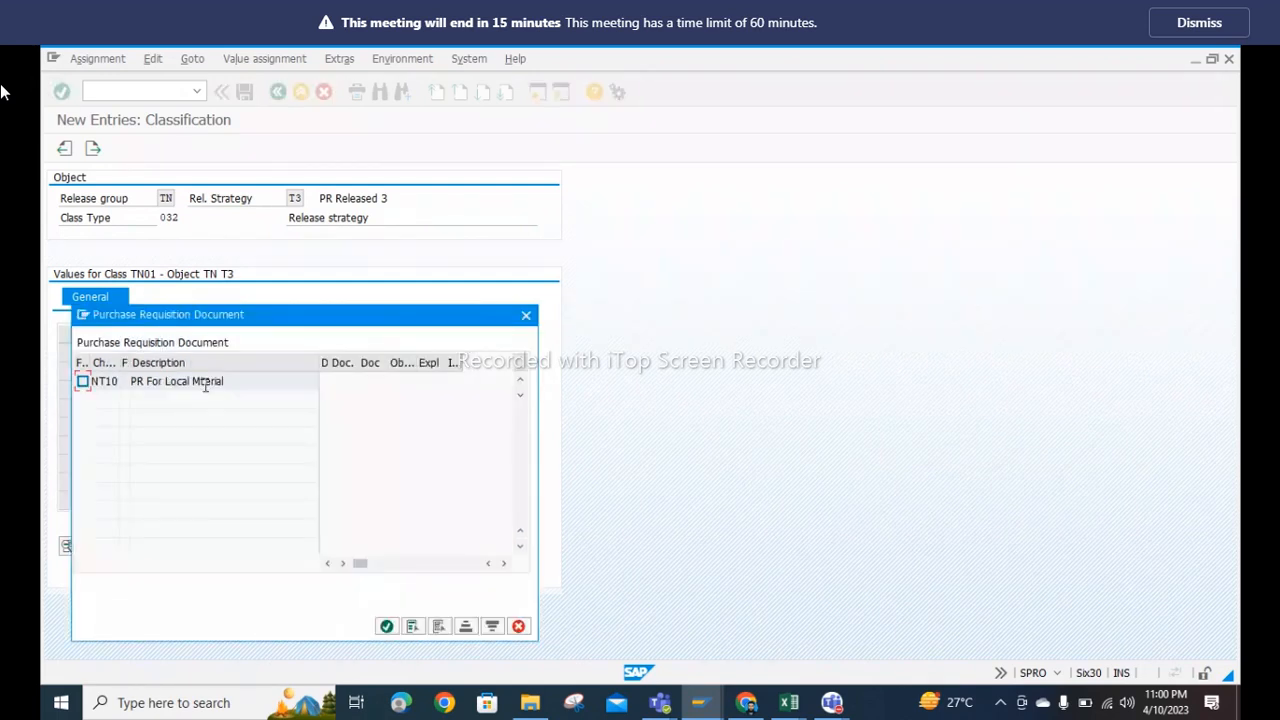
pyautogui.click(83, 384)
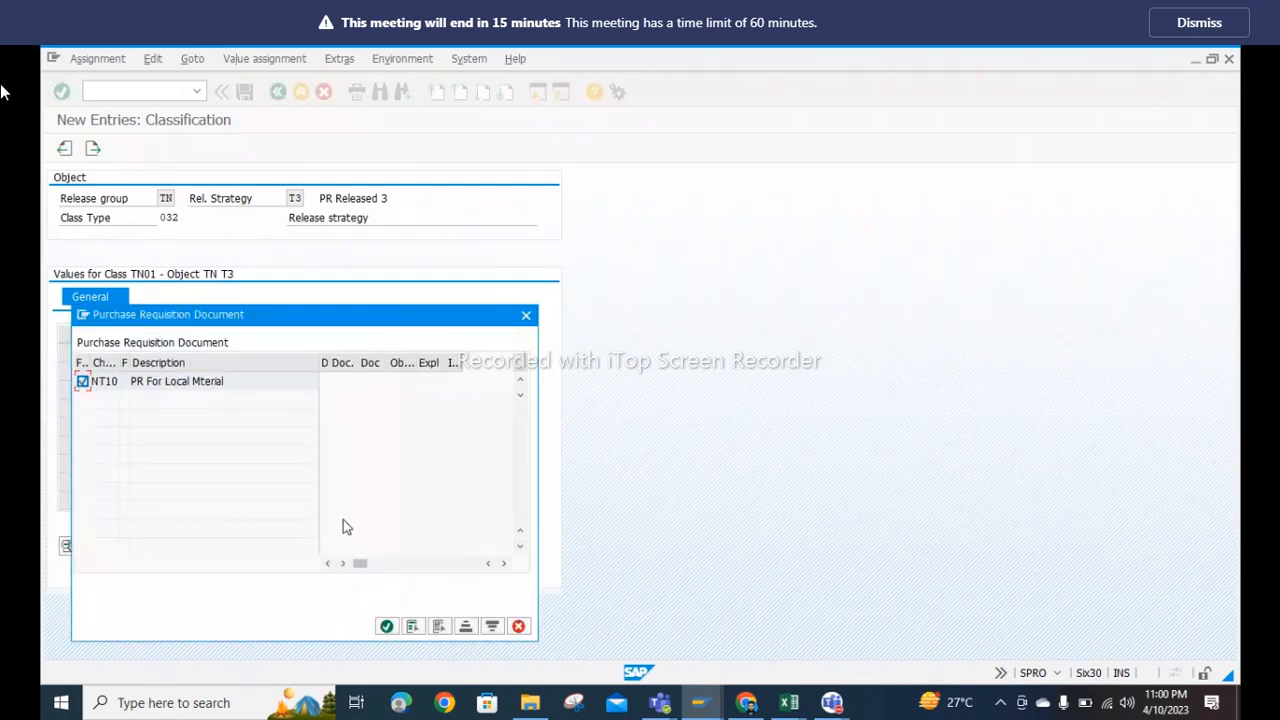
pyautogui.click(386, 626)
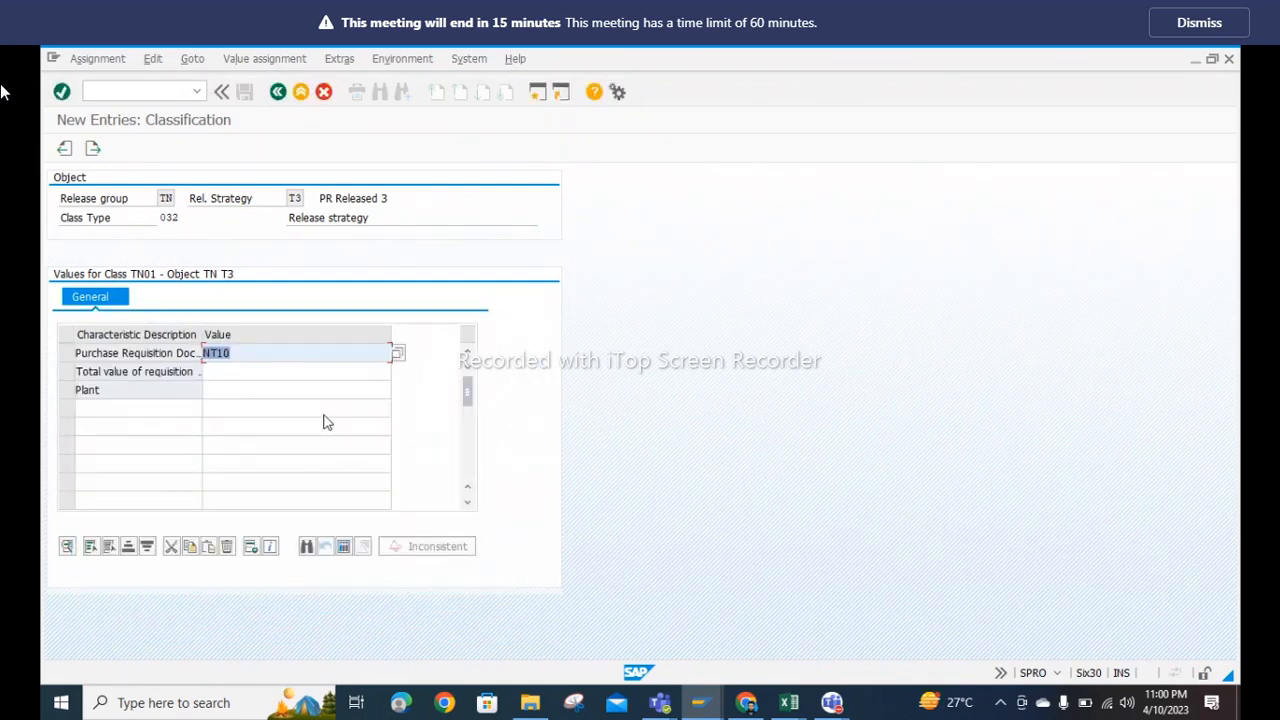
# Step: Set the total value of requisition characteristic of strategy T3 to > 500000,00 PKR
pyautogui.click(288, 374)
pyautogui.click(398, 373)
pyautogui.click(205, 400)
pyautogui.click(200, 420)
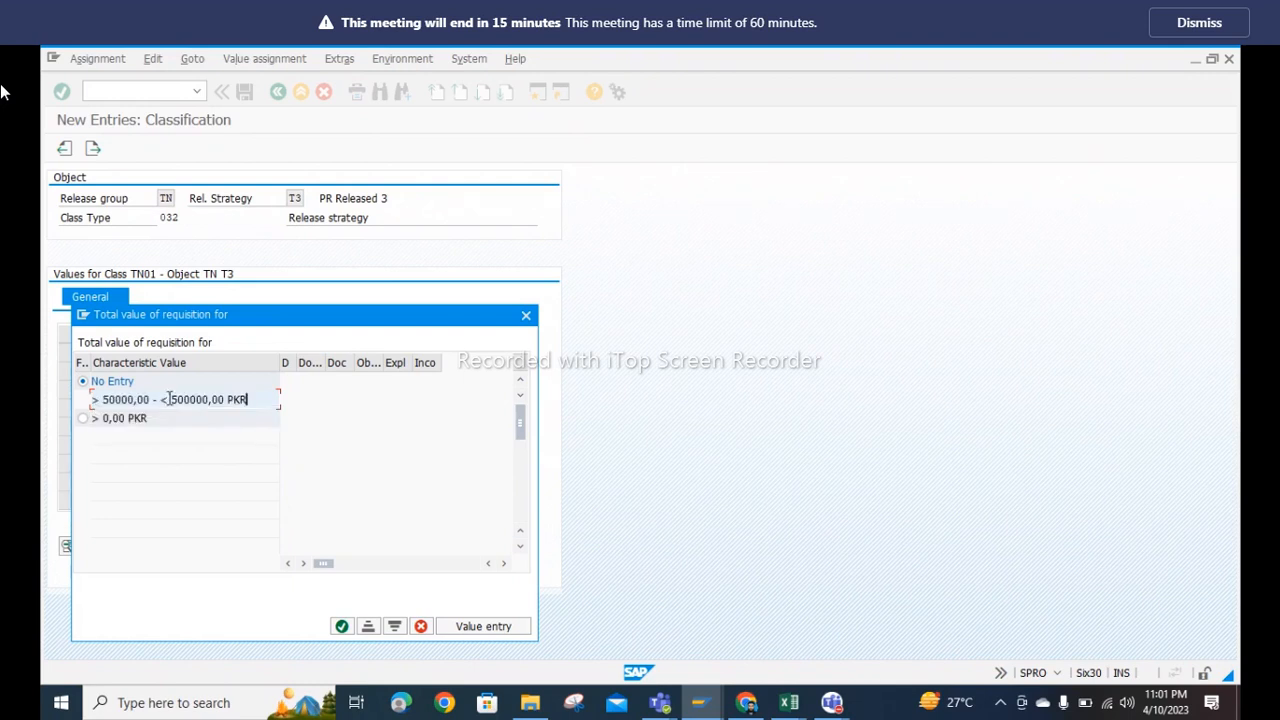
pyautogui.moveTo(169, 398); pyautogui.dragTo(57, 396)
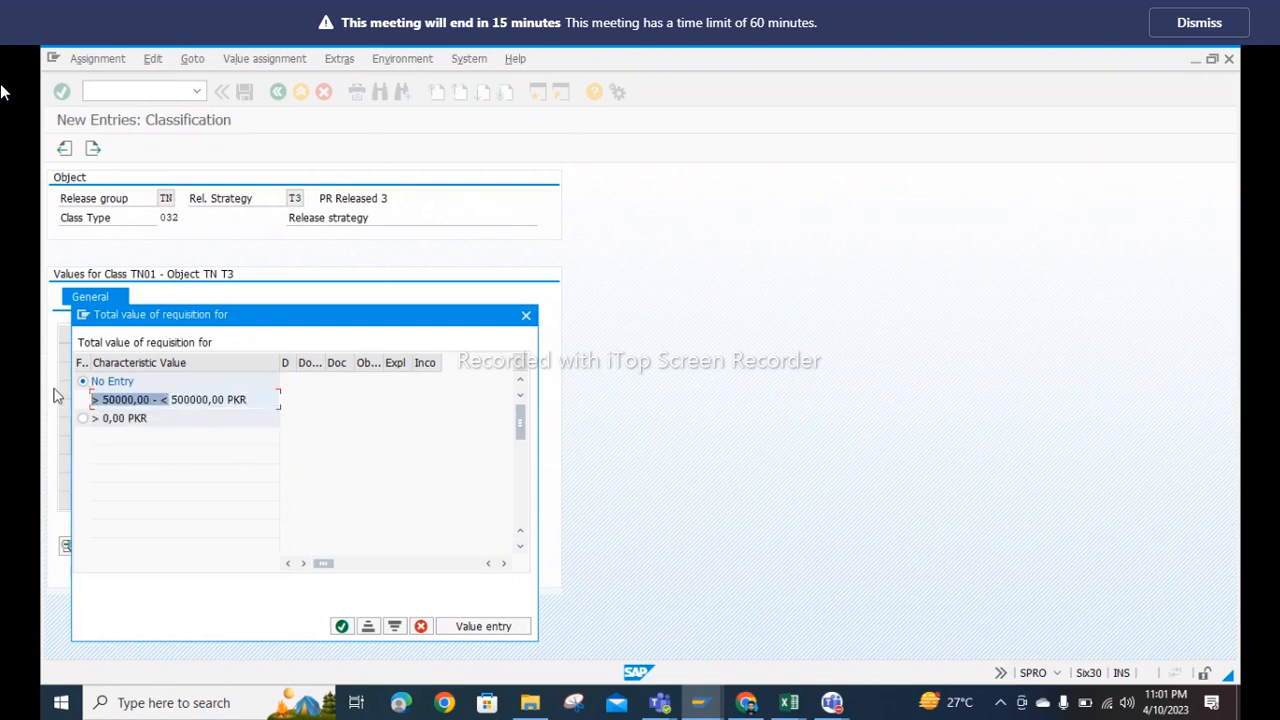
pyautogui.press('BackSpace')
pyautogui.write('>')
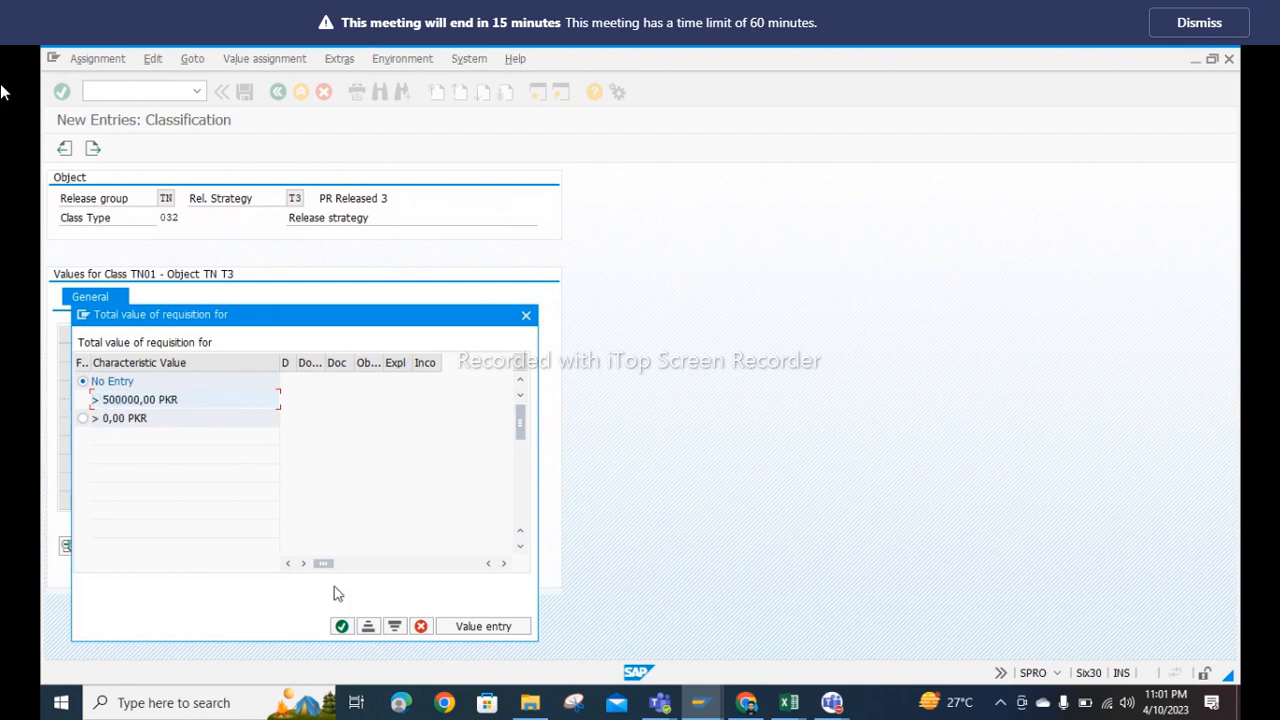
pyautogui.click(341, 627)
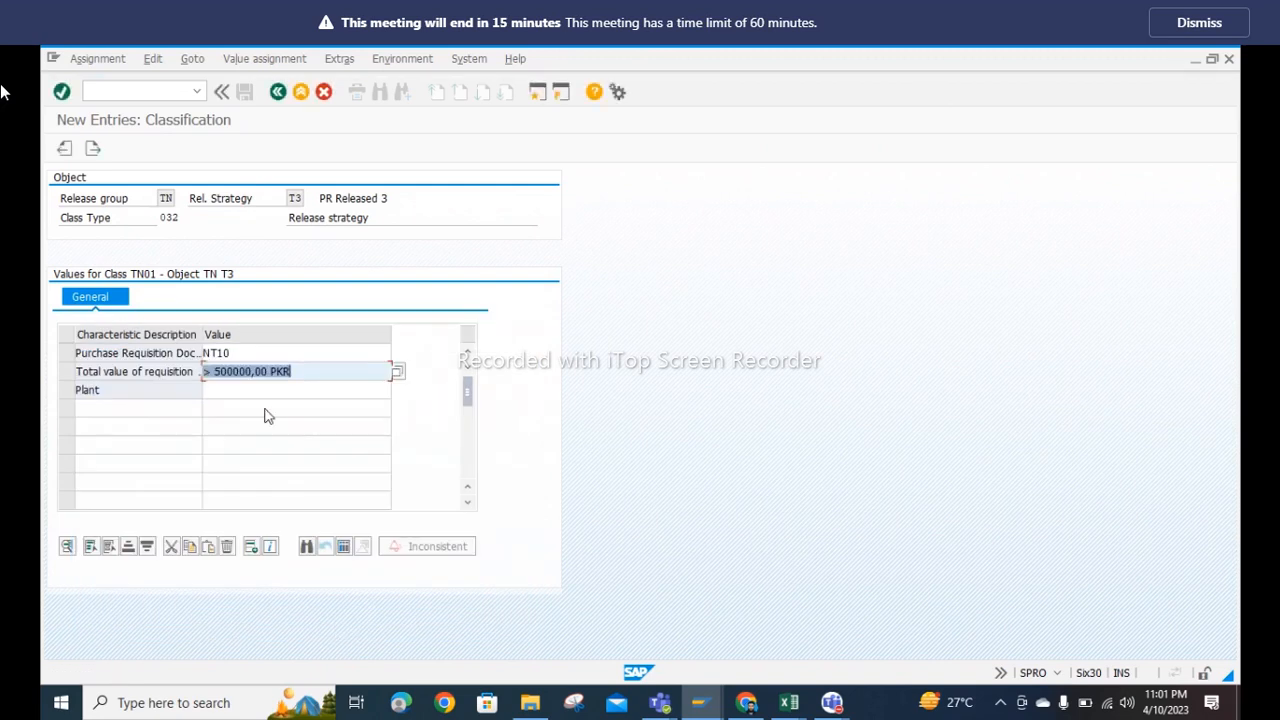
# Step: Set the plant characteristic of strategy T3 to NT10 and return to the strategy details
pyautogui.click(257, 394)
pyautogui.write('nt10')
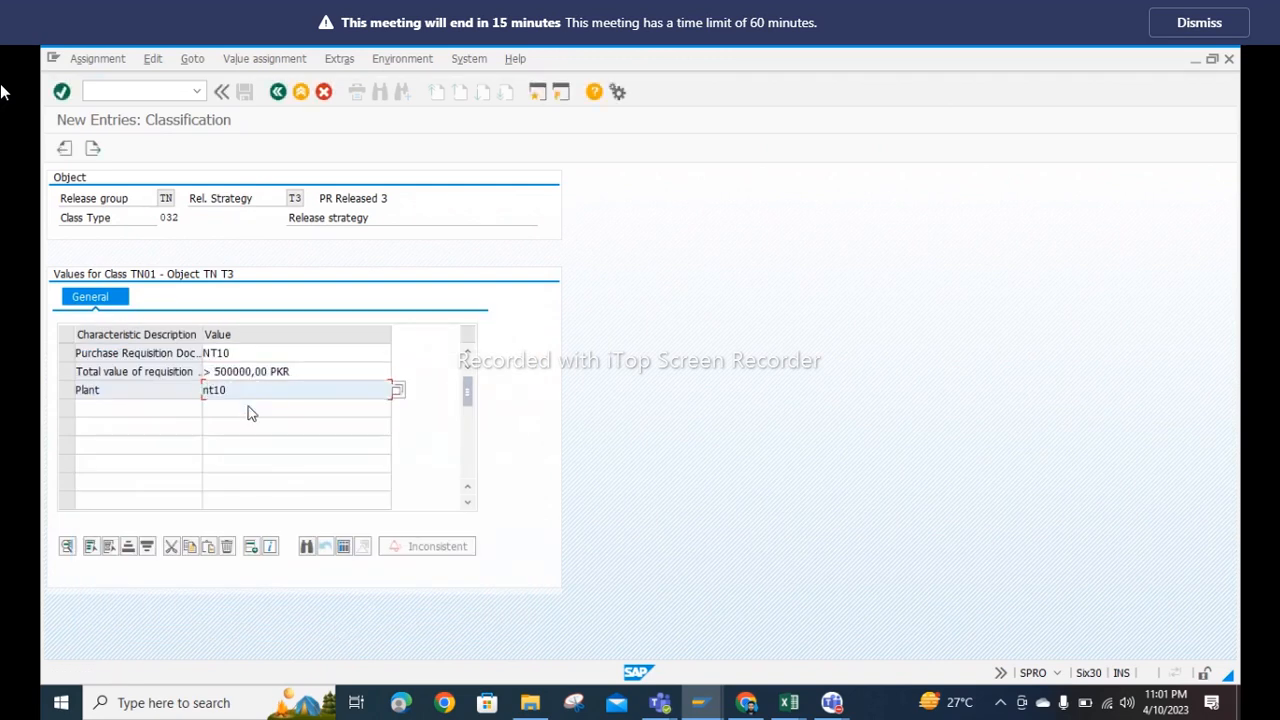
pyautogui.press('Return')
pyautogui.click(278, 92)
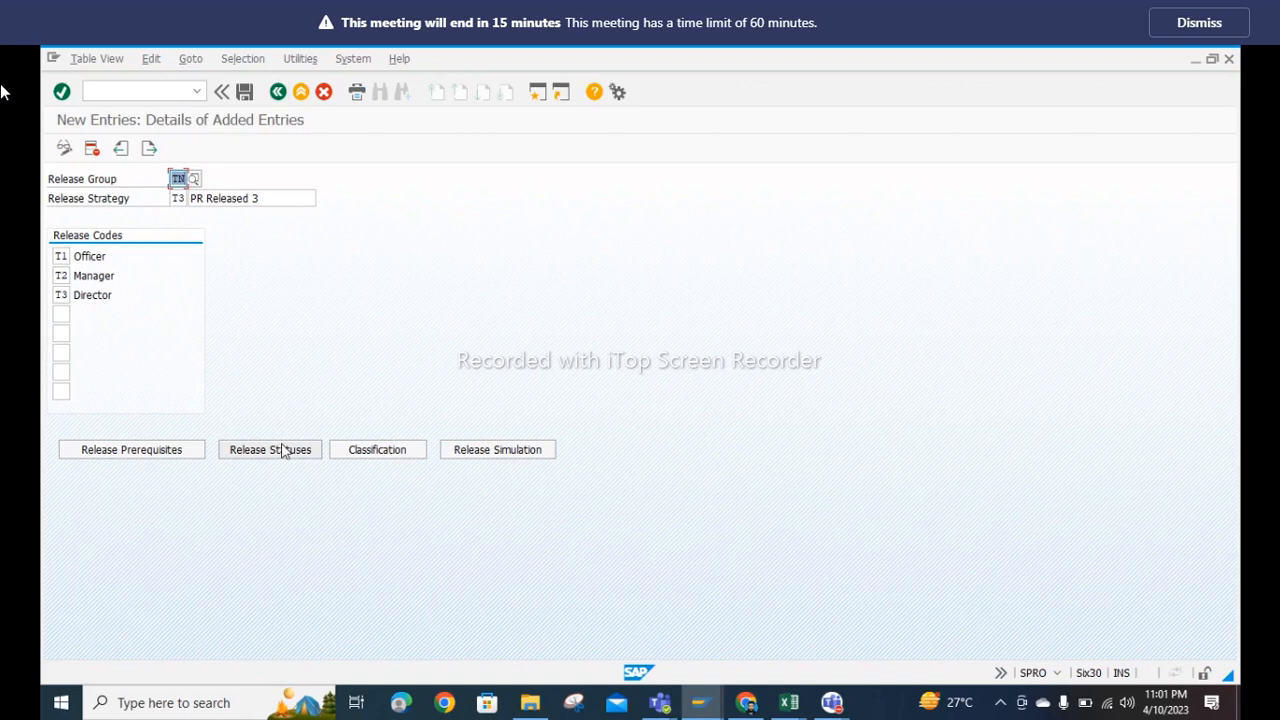
# Step: Review the release statuses and release simulation of strategy T3
pyautogui.click(284, 451)
pyautogui.click(429, 375)
pyautogui.click(478, 446)
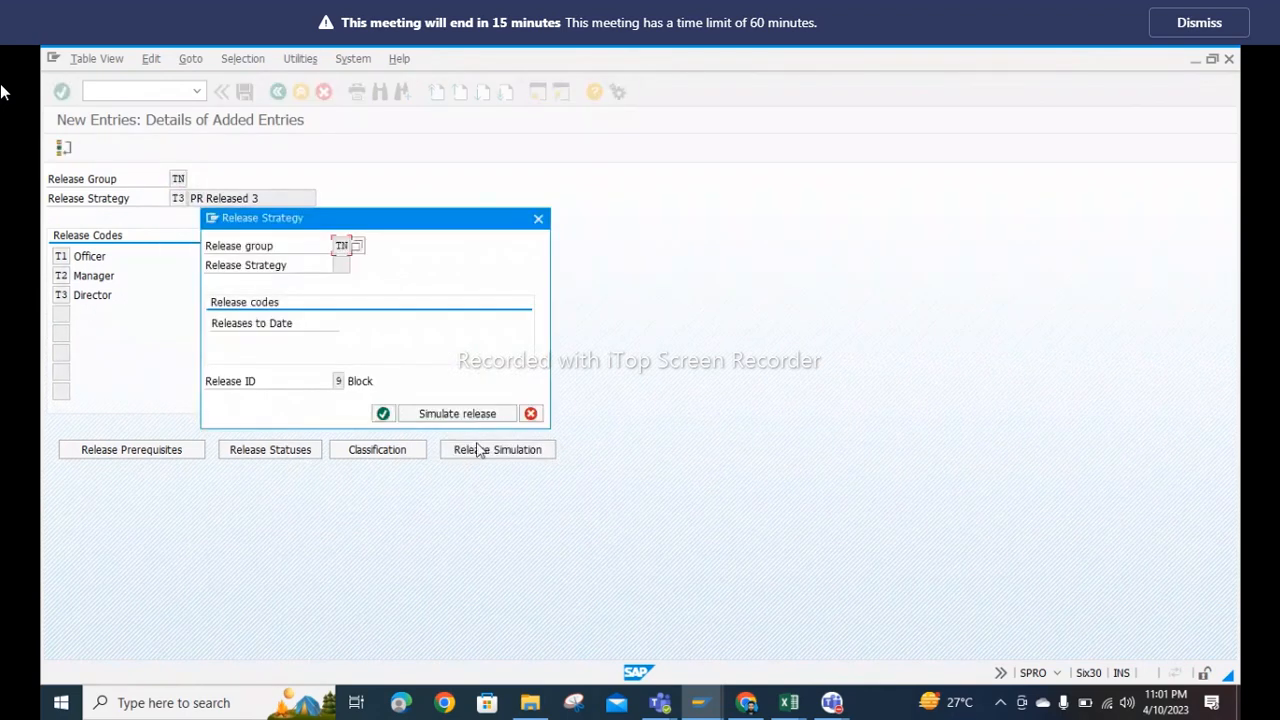
pyautogui.click(384, 414)
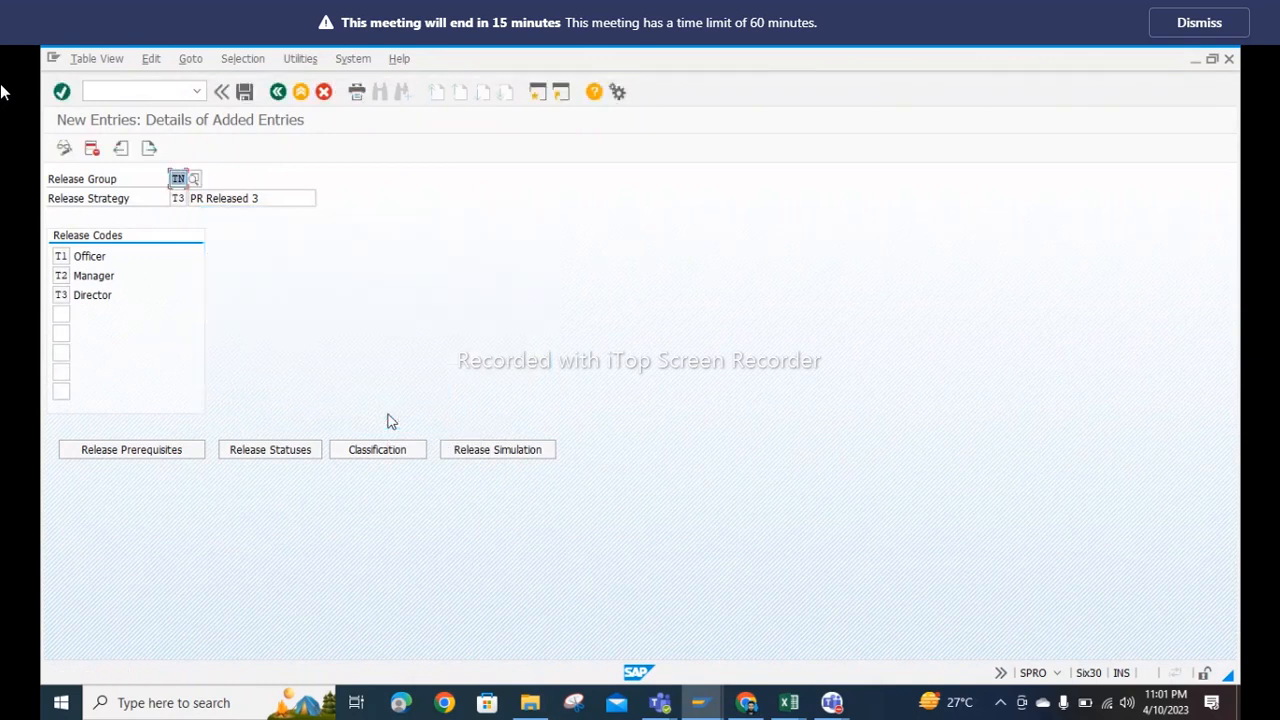
# Step: Confirm the release statuses of strategy T3 and save the strategy
pyautogui.click(244, 93)
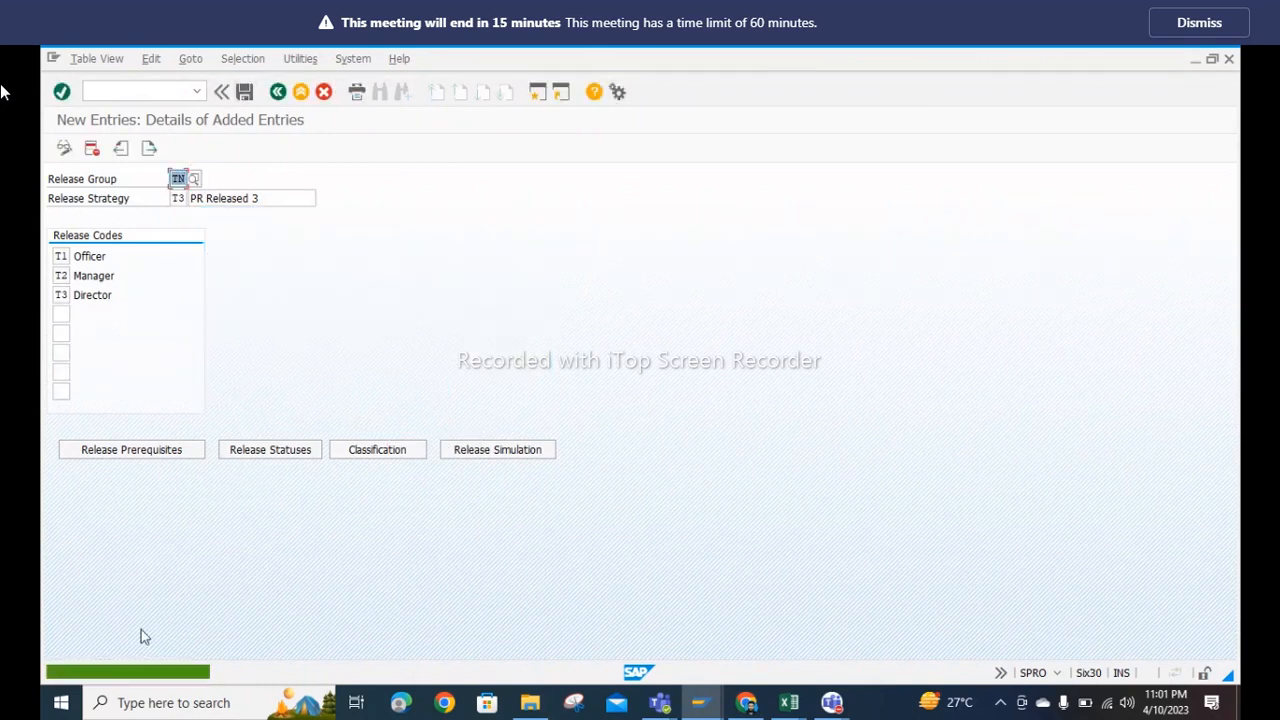
pyautogui.click(263, 458)
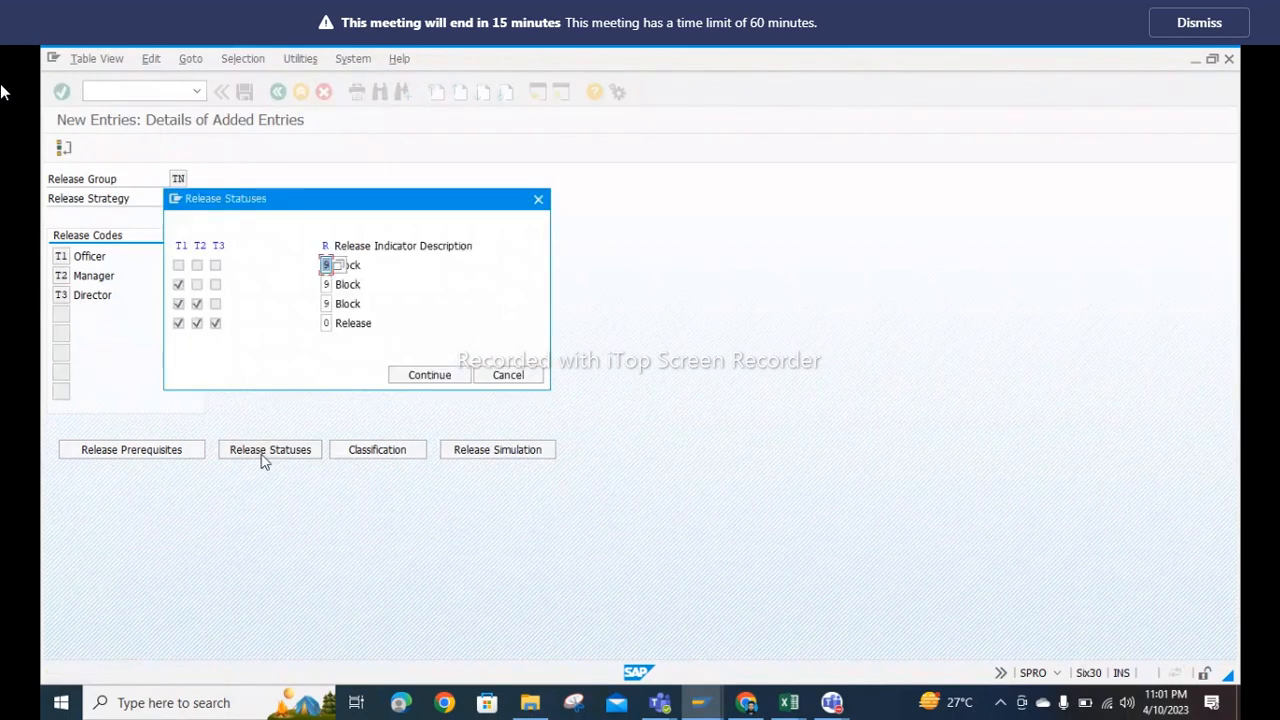
pyautogui.click(423, 373)
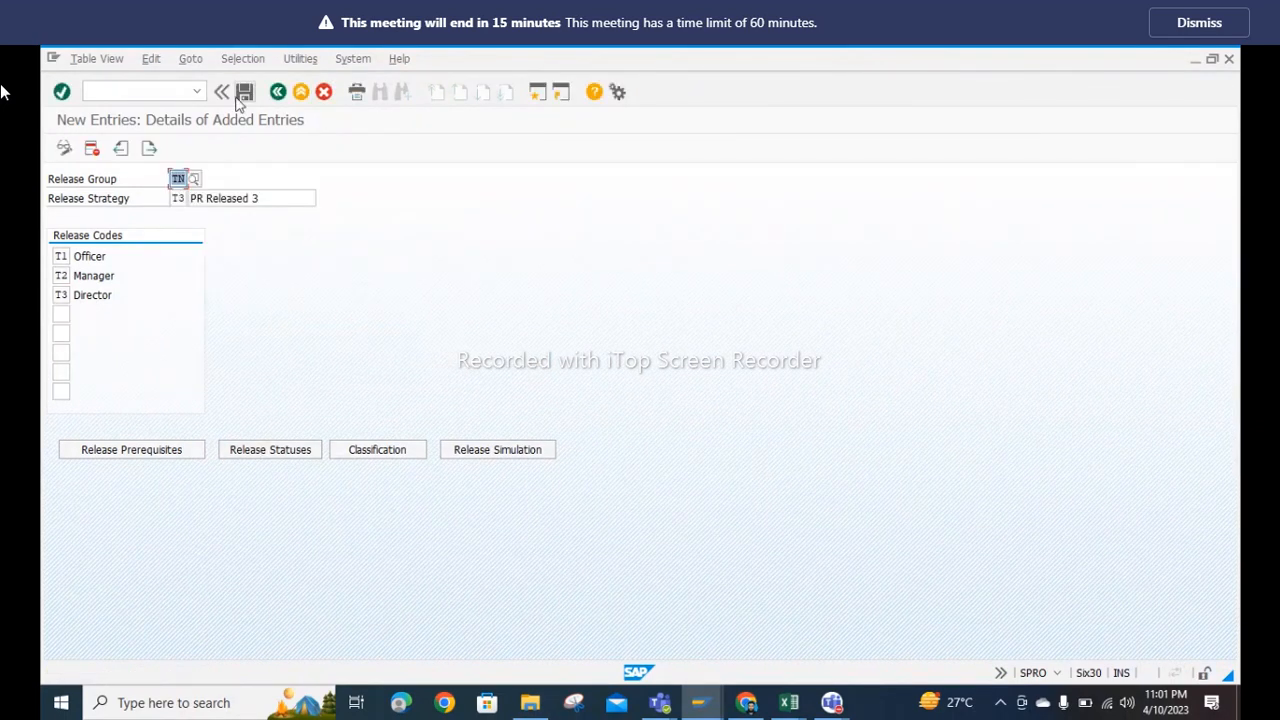
pyautogui.click(240, 96)
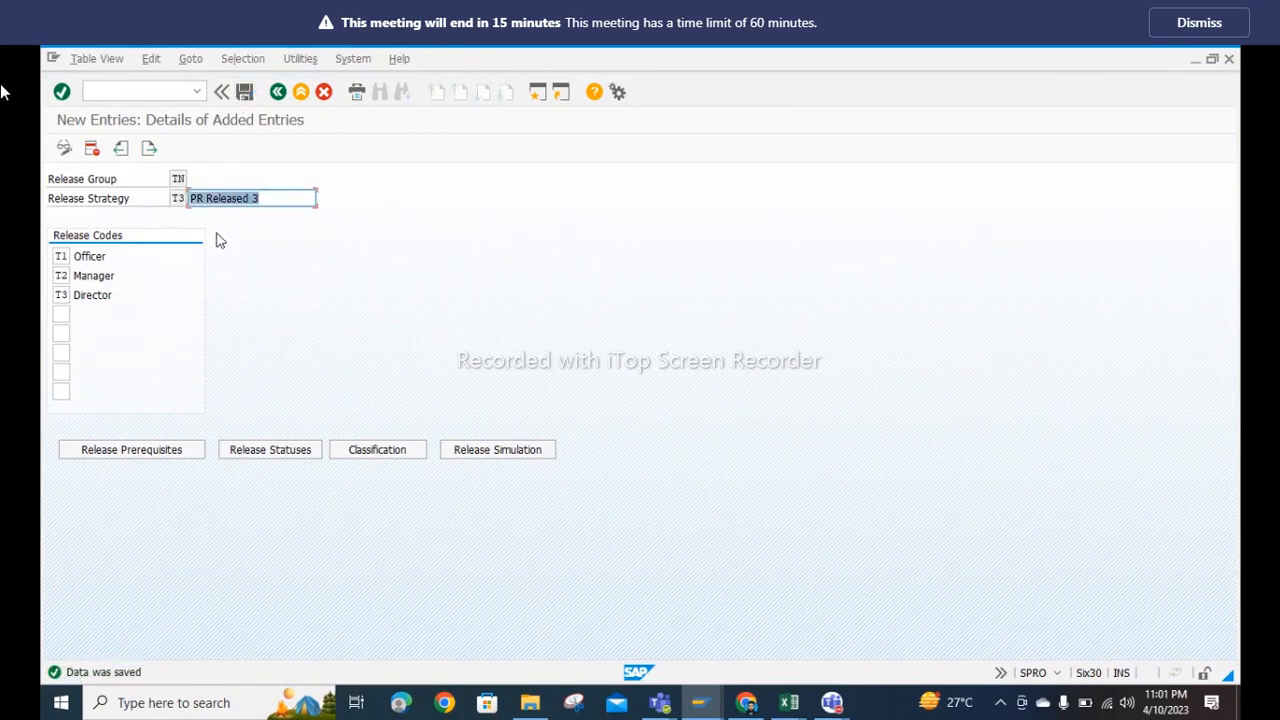
pyautogui.click(790, 707)
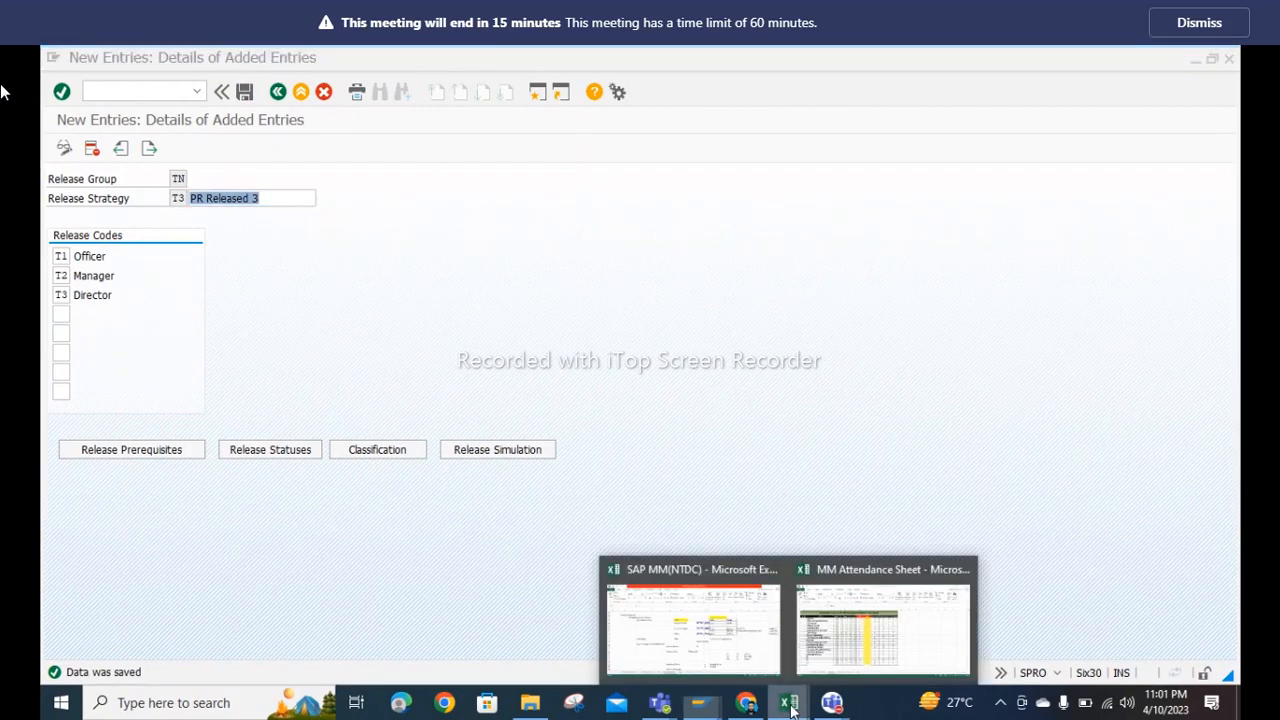
pyautogui.click(849, 629)
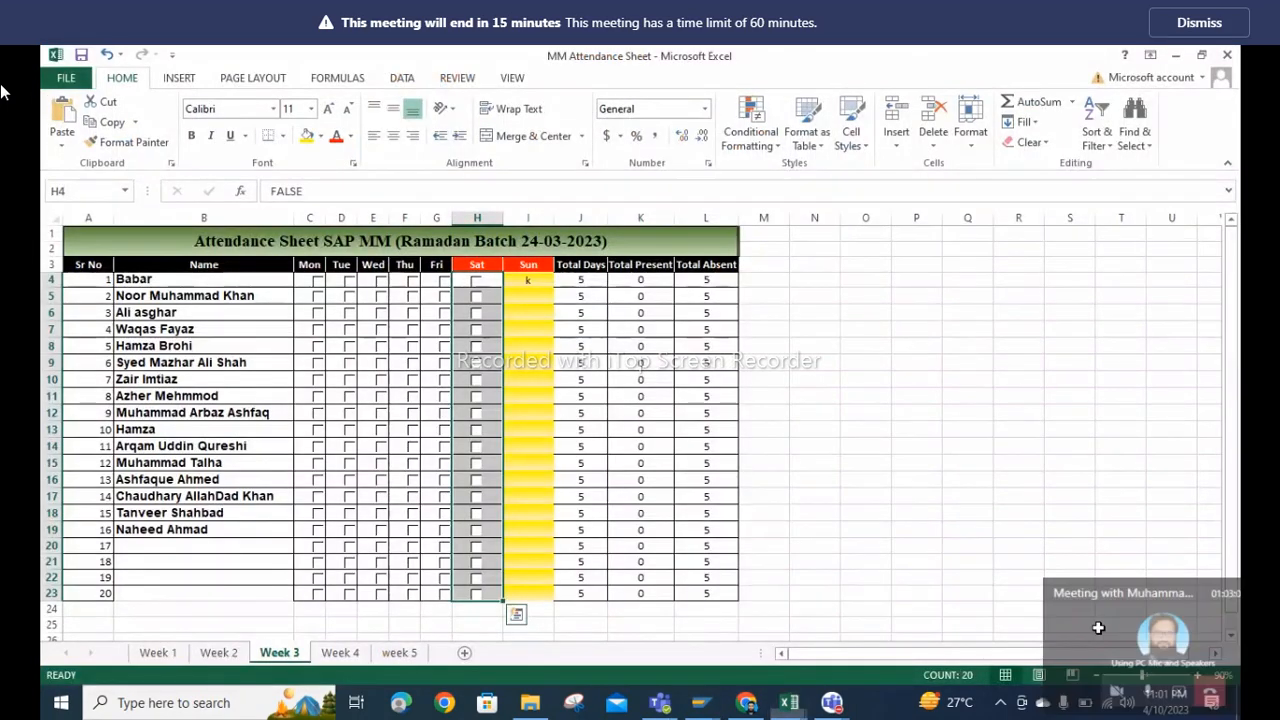
pyautogui.click(1097, 628)
pyautogui.click(1022, 79)
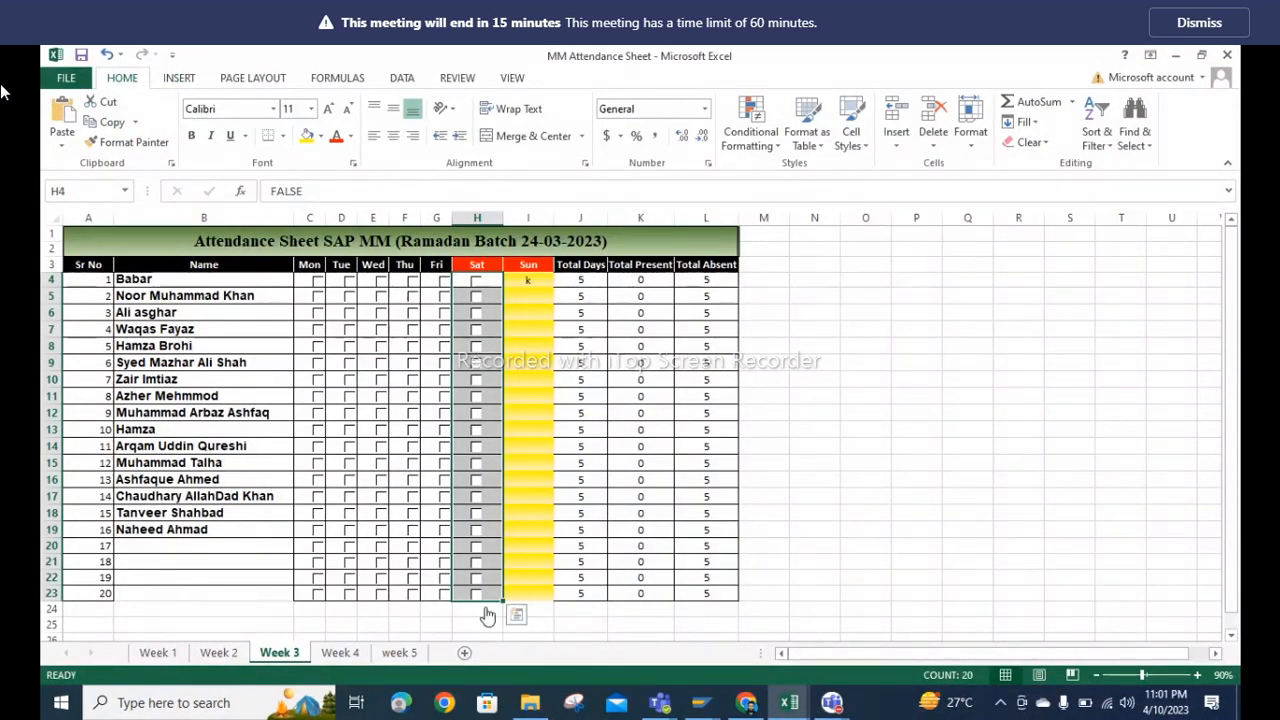
# Step: Switch to the SAP MM(NTDC) workbook in Excel and enter 50000 beside Officer in cell P39 of the PR COnfigration sheet
pyautogui.moveTo(789, 702)
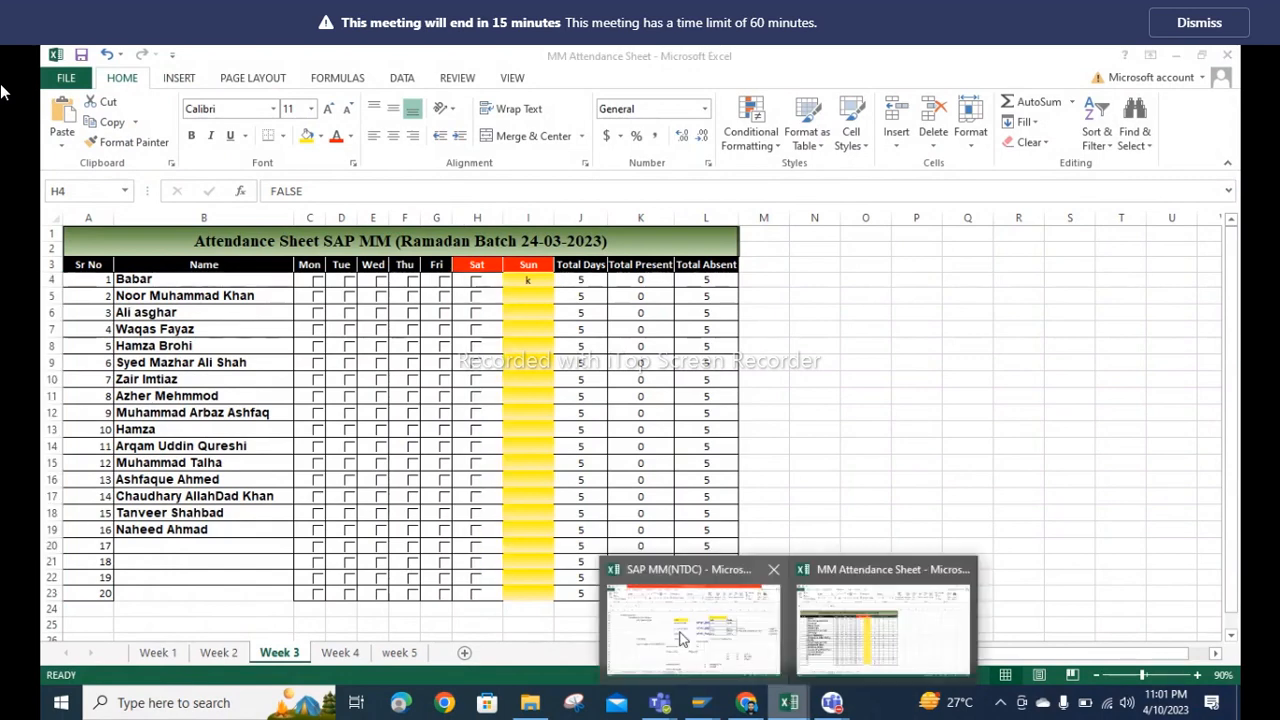
pyautogui.click(676, 638)
pyautogui.click(1018, 490)
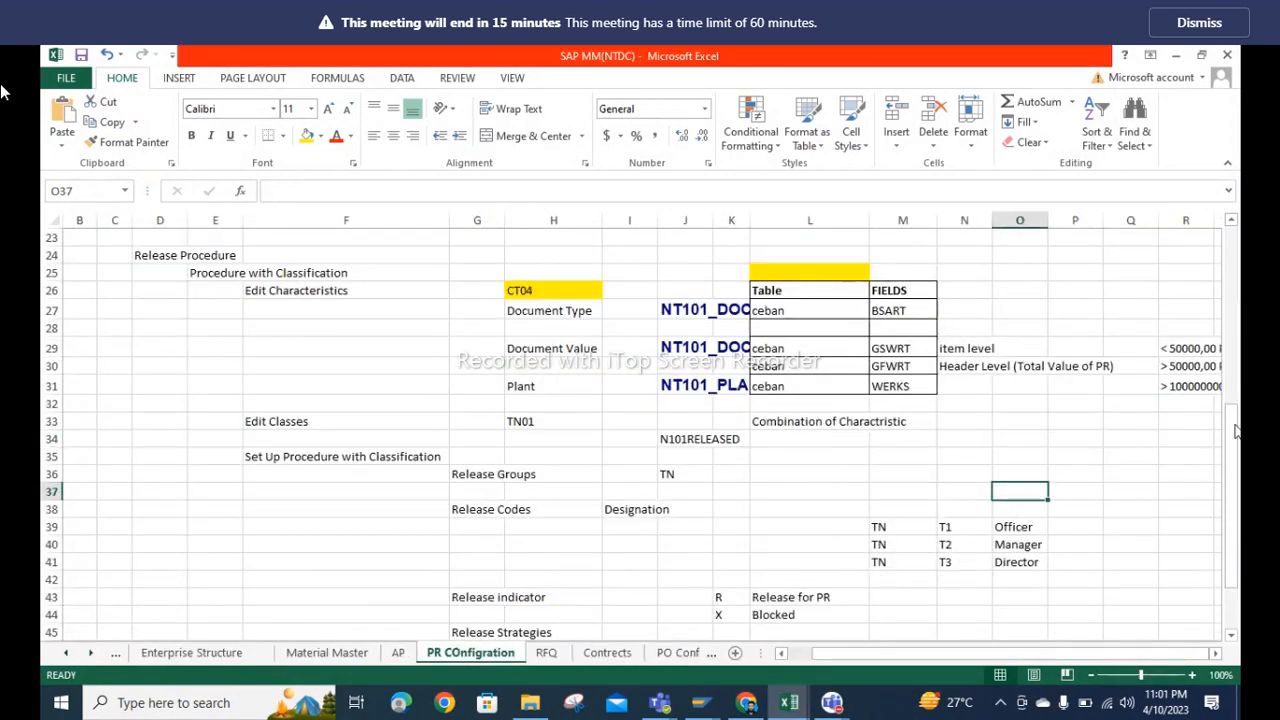
pyautogui.click(884, 512)
pyautogui.press('Down')
pyautogui.press('Down')
pyautogui.press('Down')
pyautogui.press('Down')
pyautogui.press('Down')
pyautogui.press('Down')
pyautogui.press('Down')
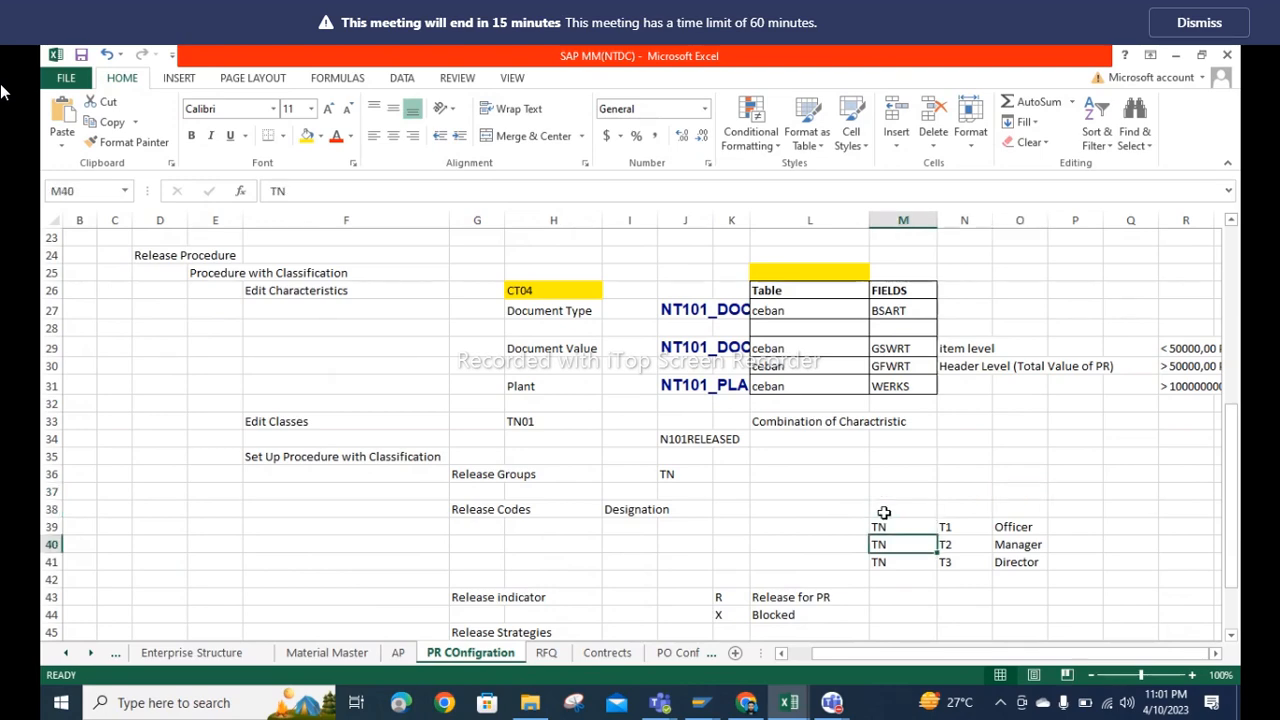
pyautogui.press('Down')
pyautogui.press('Down')
pyautogui.press('Down')
pyautogui.press('Down')
pyautogui.press('Down')
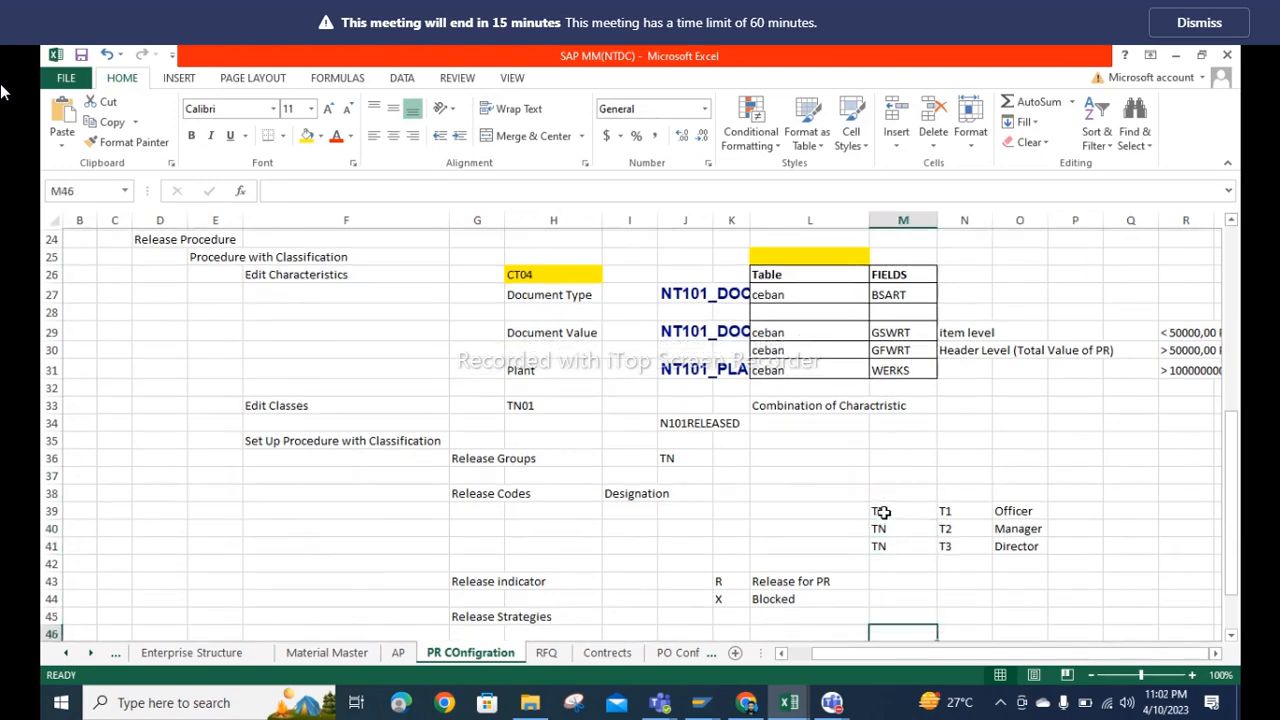
pyautogui.press('Down')
pyautogui.click(1075, 436)
pyautogui.write('500000')
pyautogui.press('BackSpace')
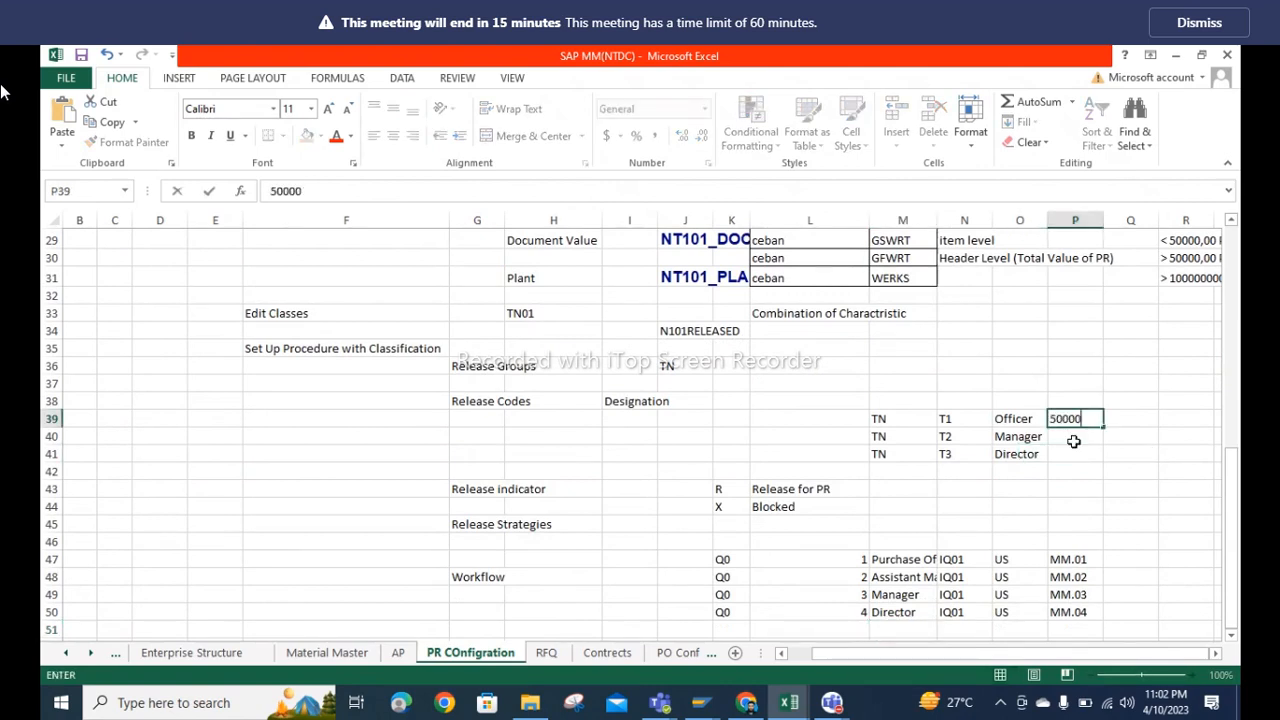
# Step: Enter 50000 to 500000 beside Manager in P40 and >500000 beside Director in P41
pyautogui.click(1073, 440)
pyautogui.write('5000')
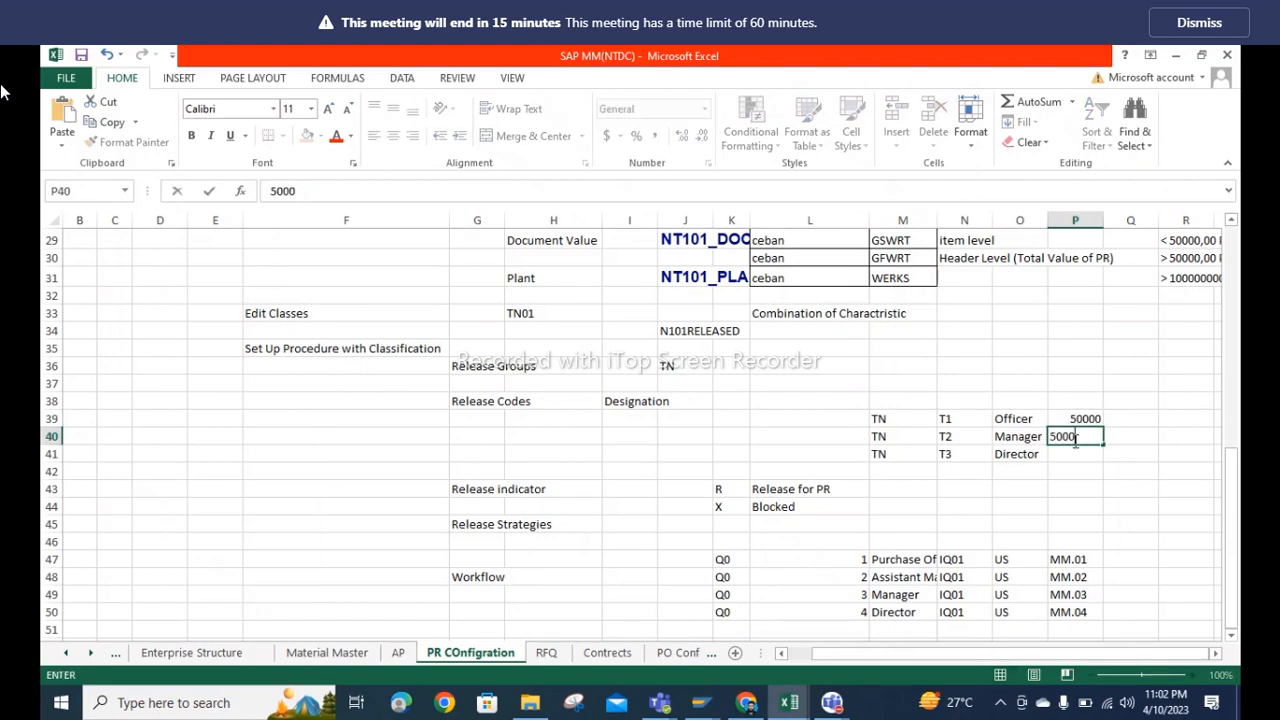
pyautogui.write('0 to 500000')
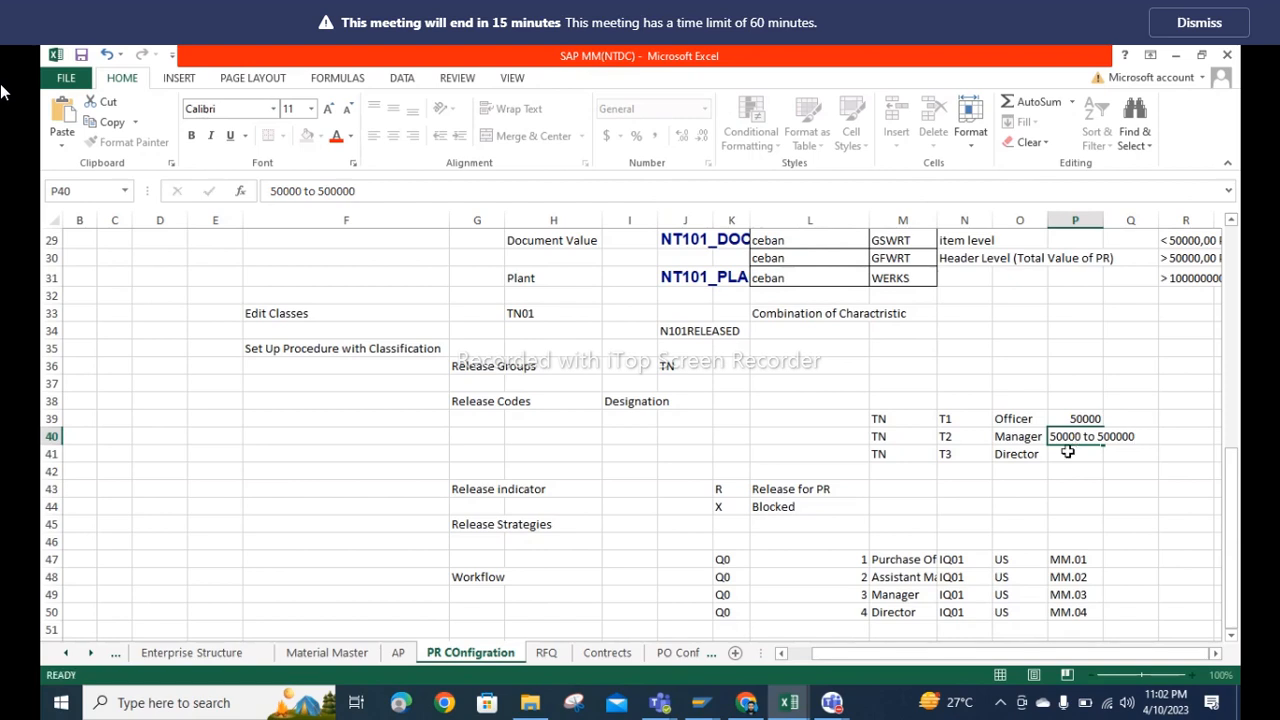
pyautogui.click(1068, 452)
pyautogui.write('>500000')
pyautogui.press('Return')
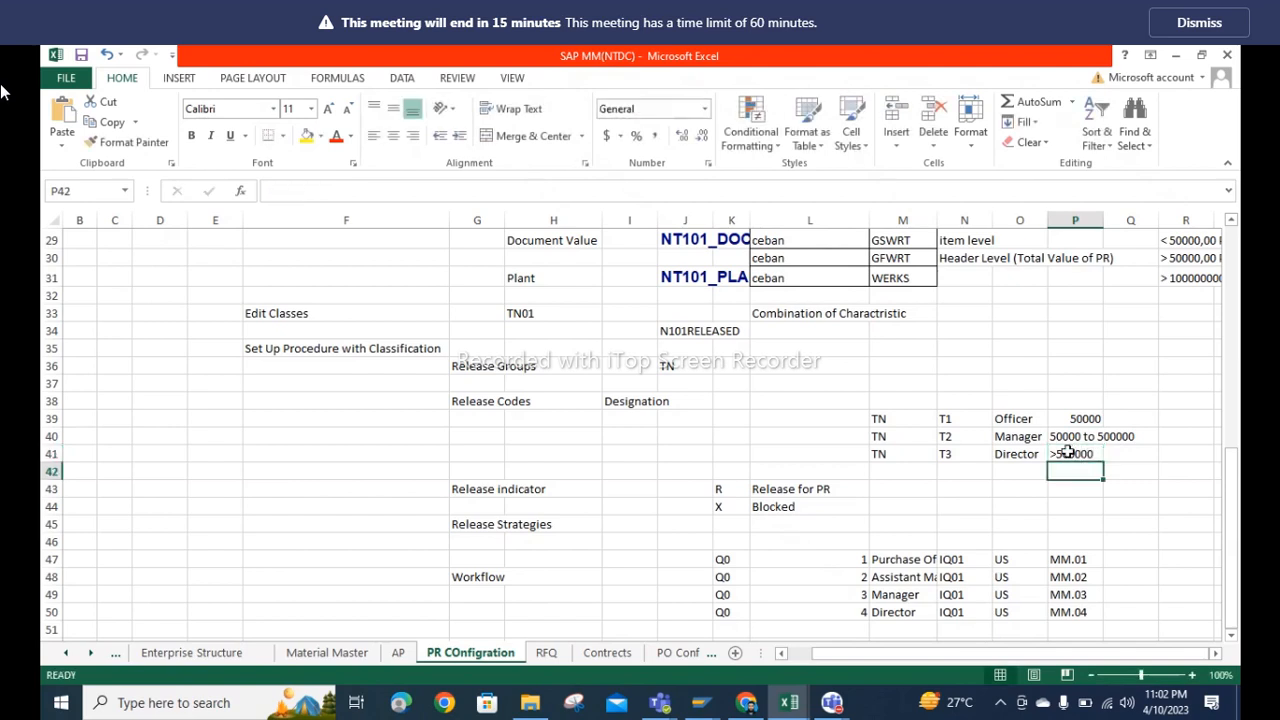
# Step: Switch back to the SAP strategy T3 window, confirm its release statuses, and exit to the release procedure activities
pyautogui.click(700, 712)
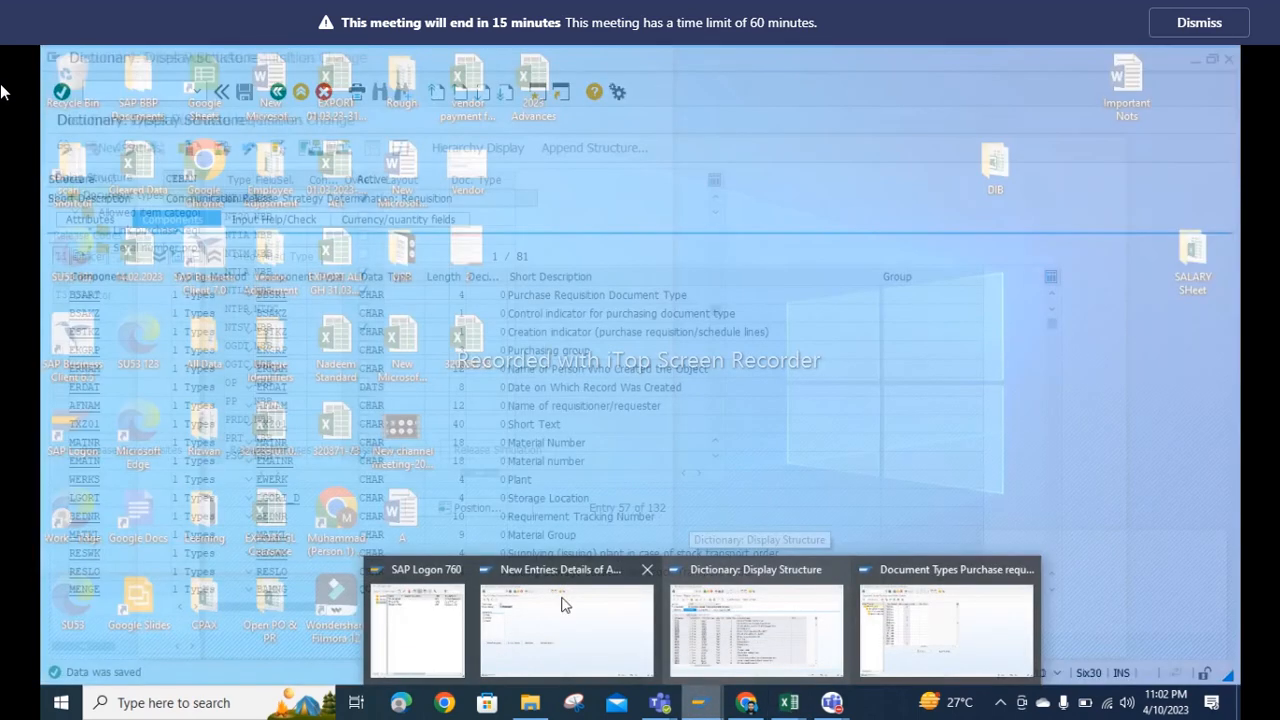
pyautogui.click(533, 607)
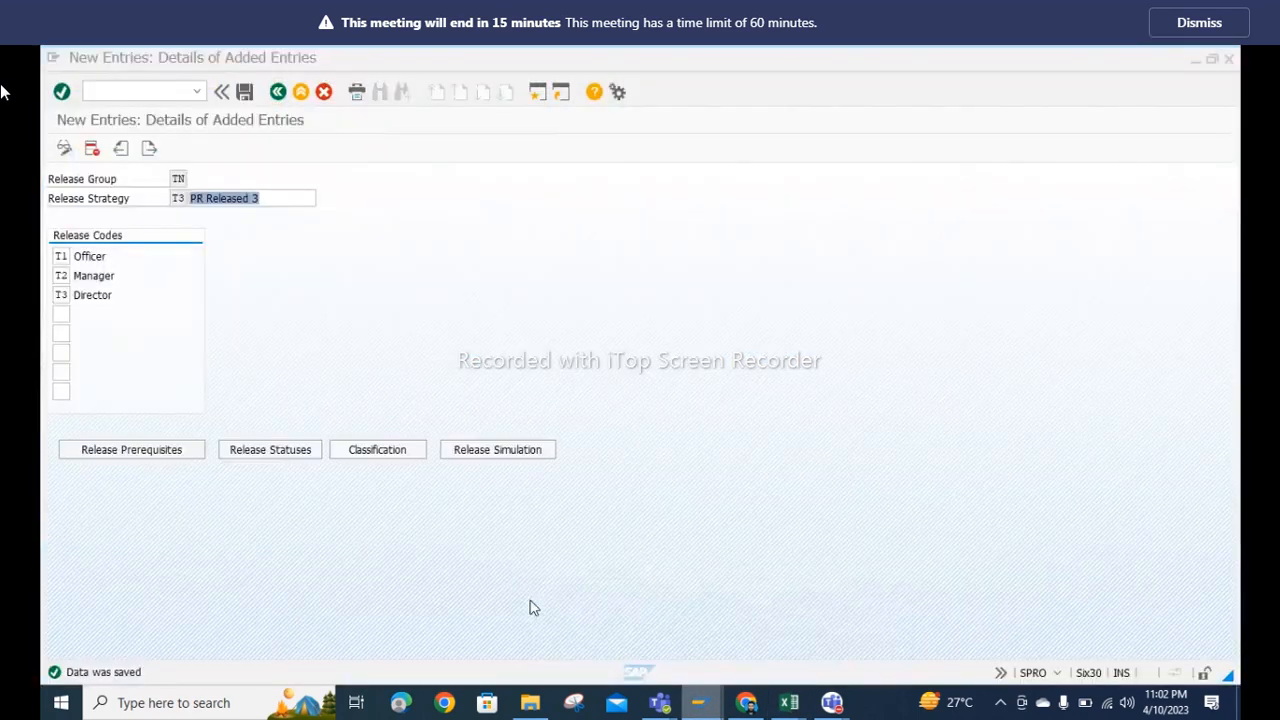
pyautogui.click(278, 95)
pyautogui.click(307, 95)
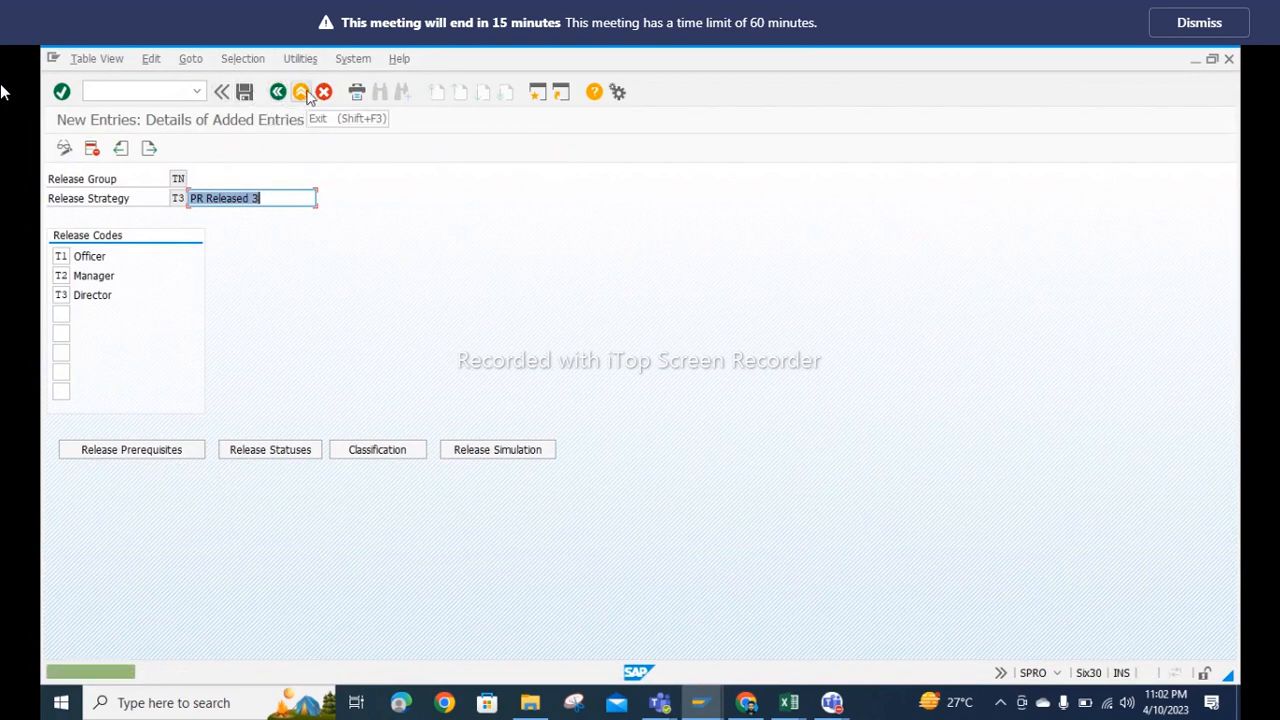
pyautogui.click(268, 449)
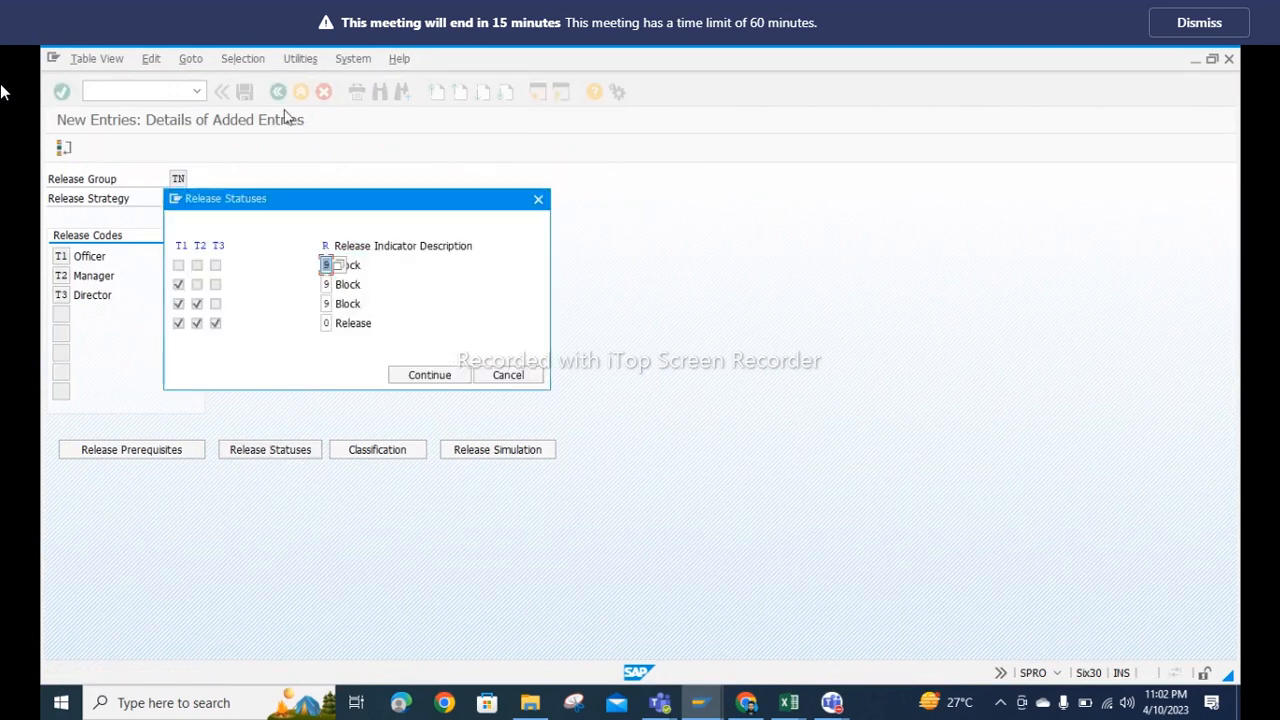
pyautogui.click(413, 382)
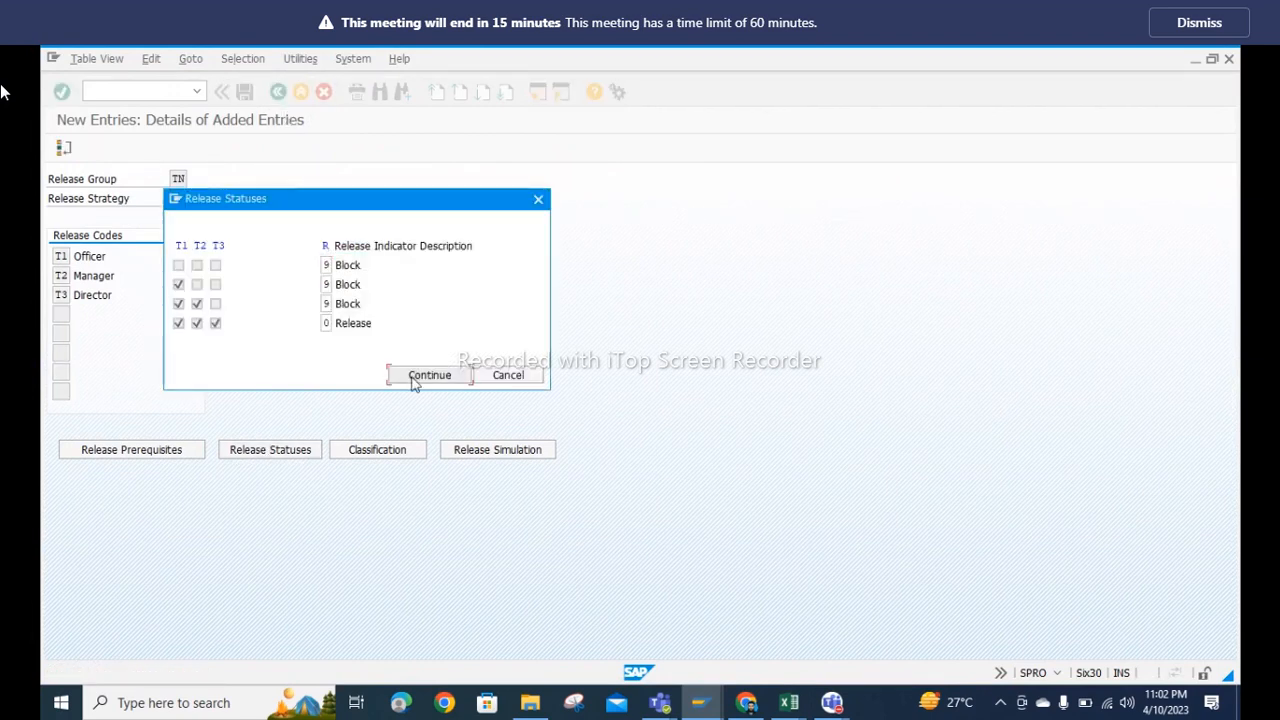
pyautogui.click(300, 92)
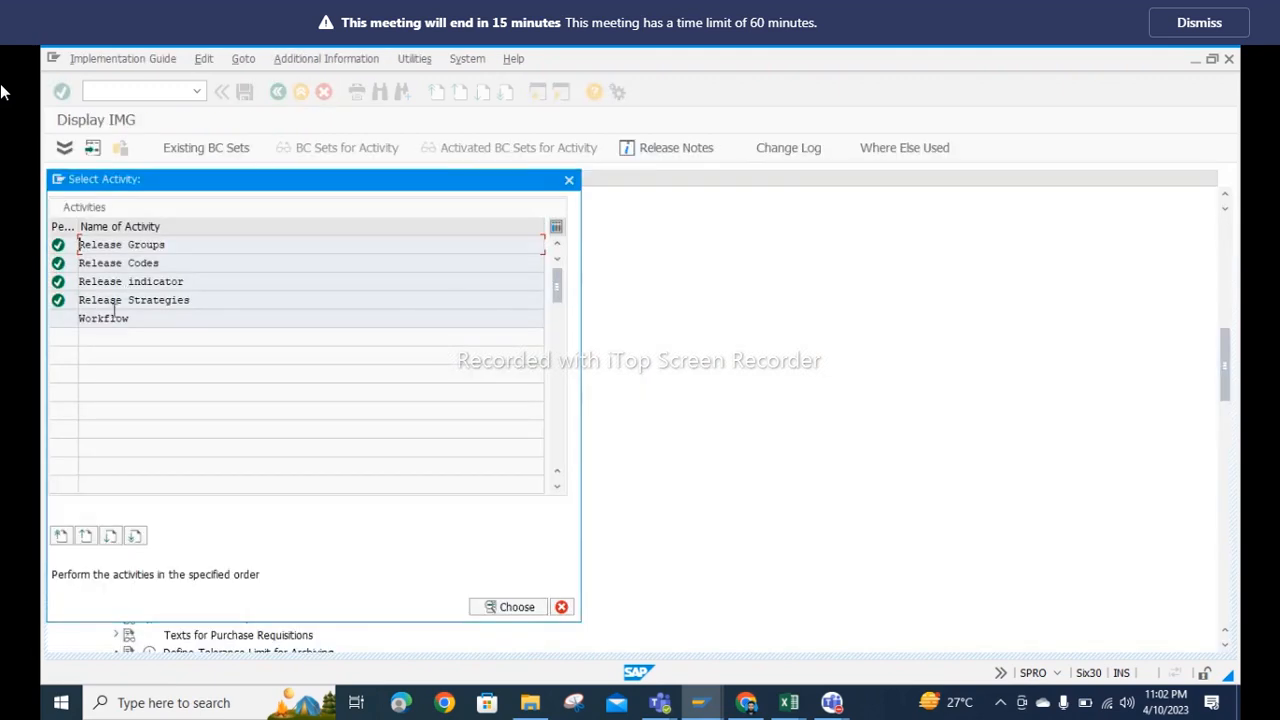
# Step: Open the Workflow activity and start a new role assignment entry with release group TN
pyautogui.doubleClick(111, 319)
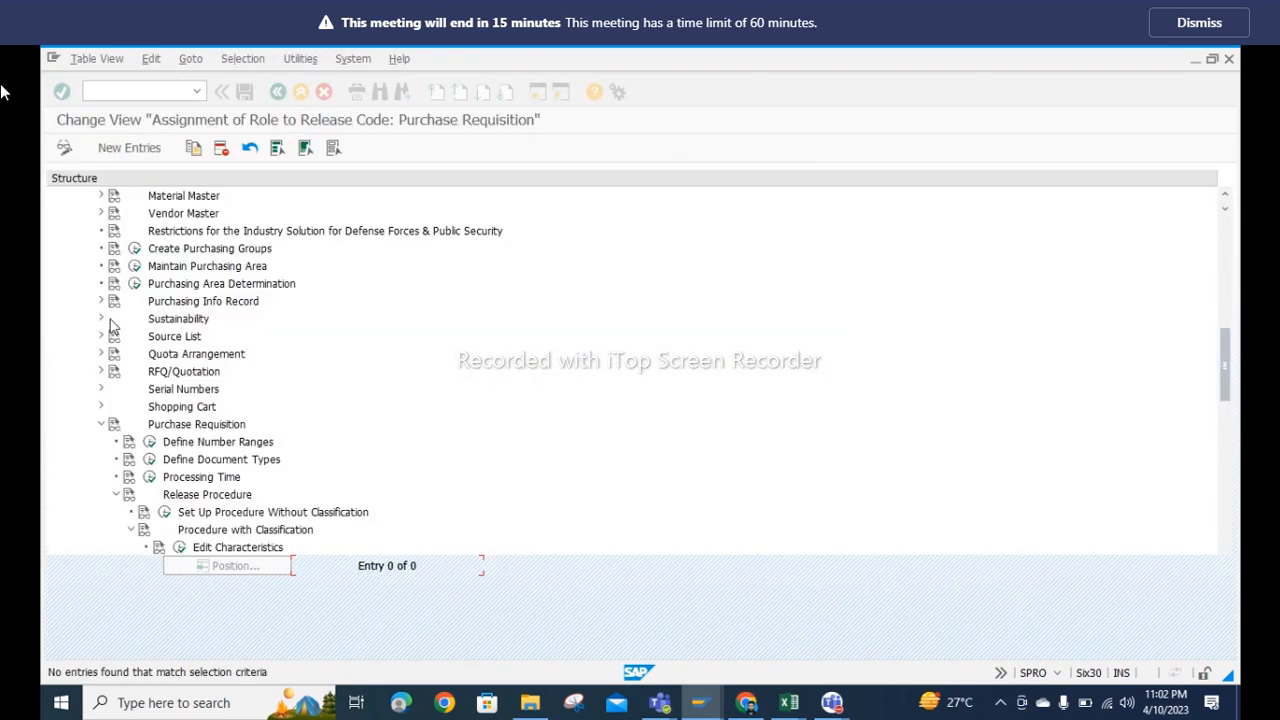
pyautogui.click(122, 149)
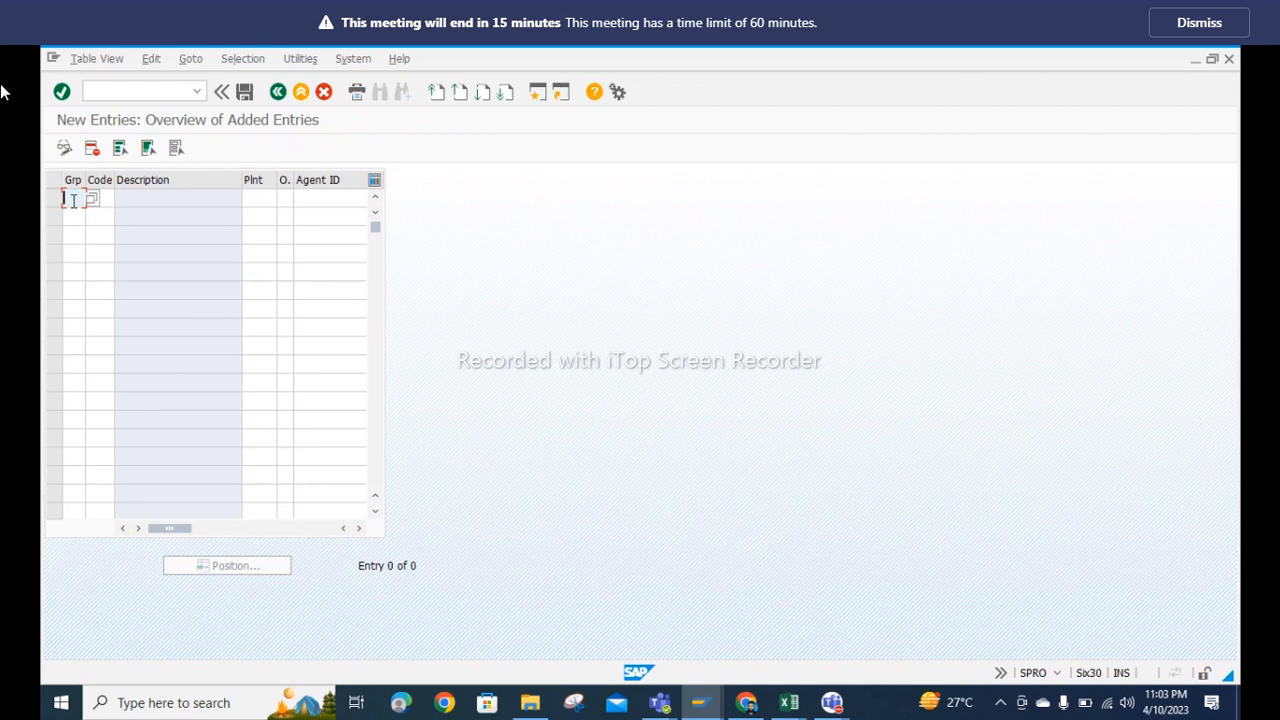
pyautogui.write('ts')
pyautogui.click(89, 200)
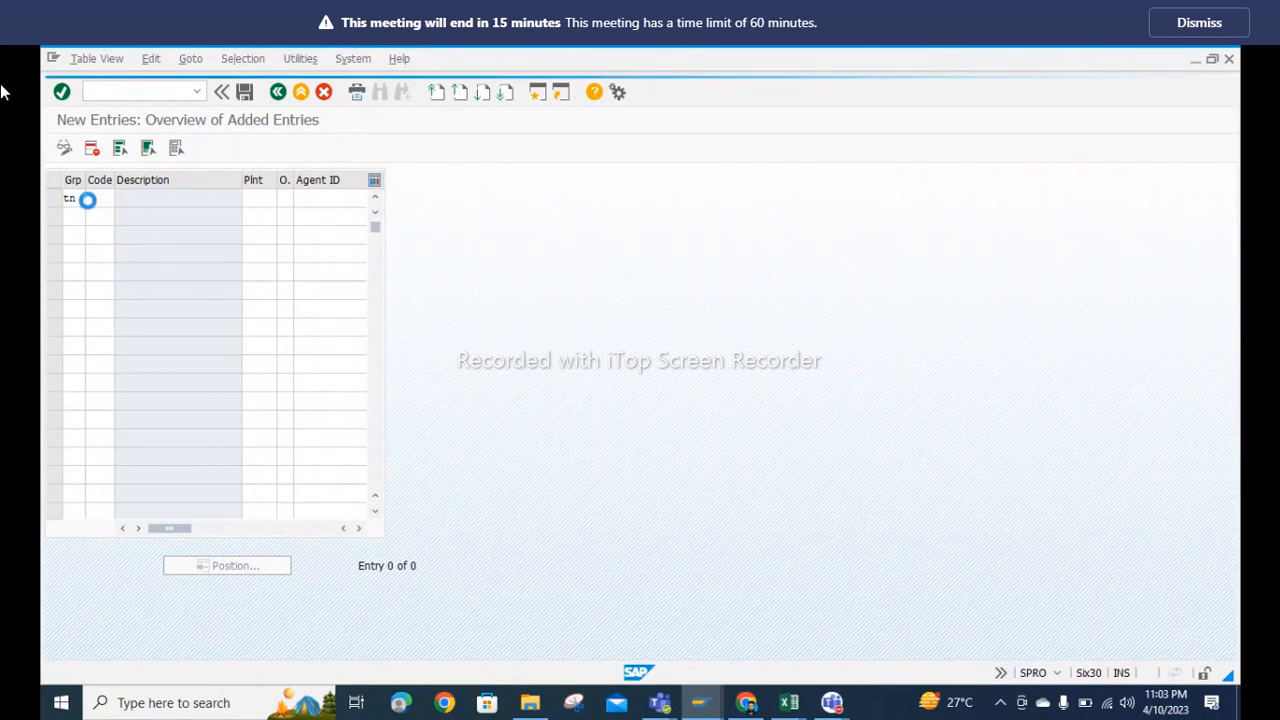
pyautogui.doubleClick(64, 298)
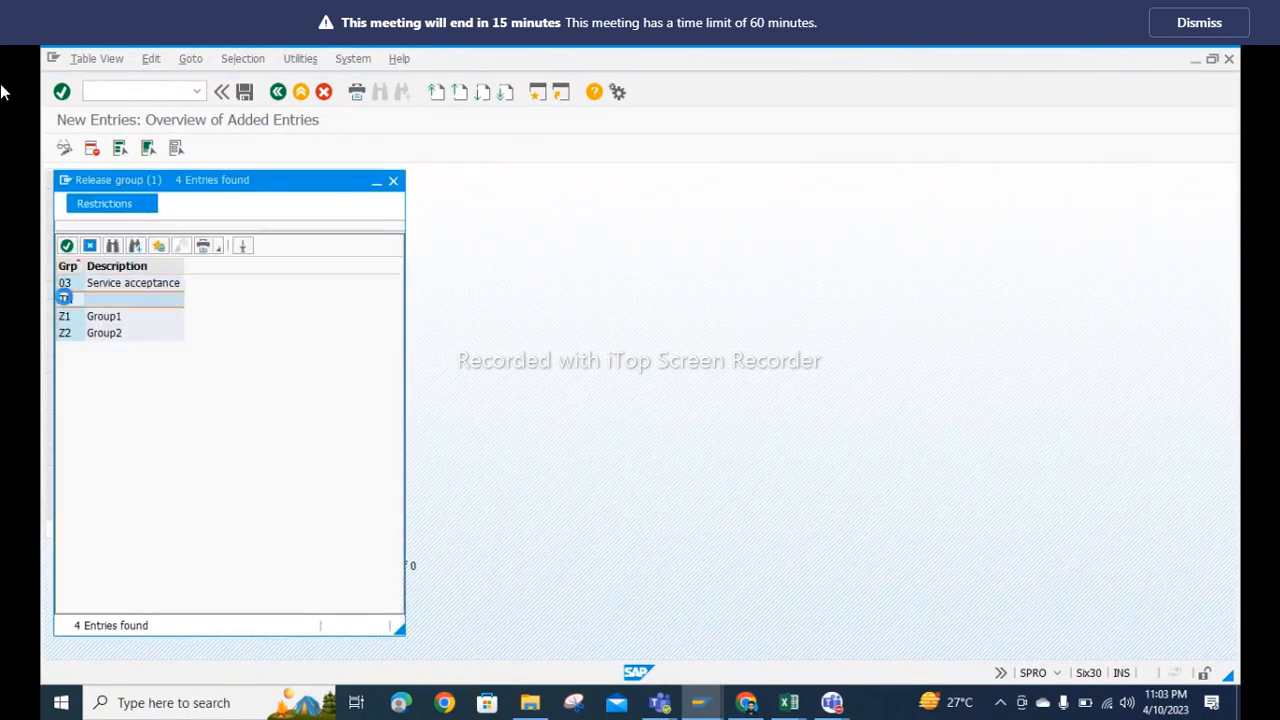
# Step: Set release code T1 and plant nt10 for the TN entry, widen the object type column, and open the agent type choices
pyautogui.click(105, 197)
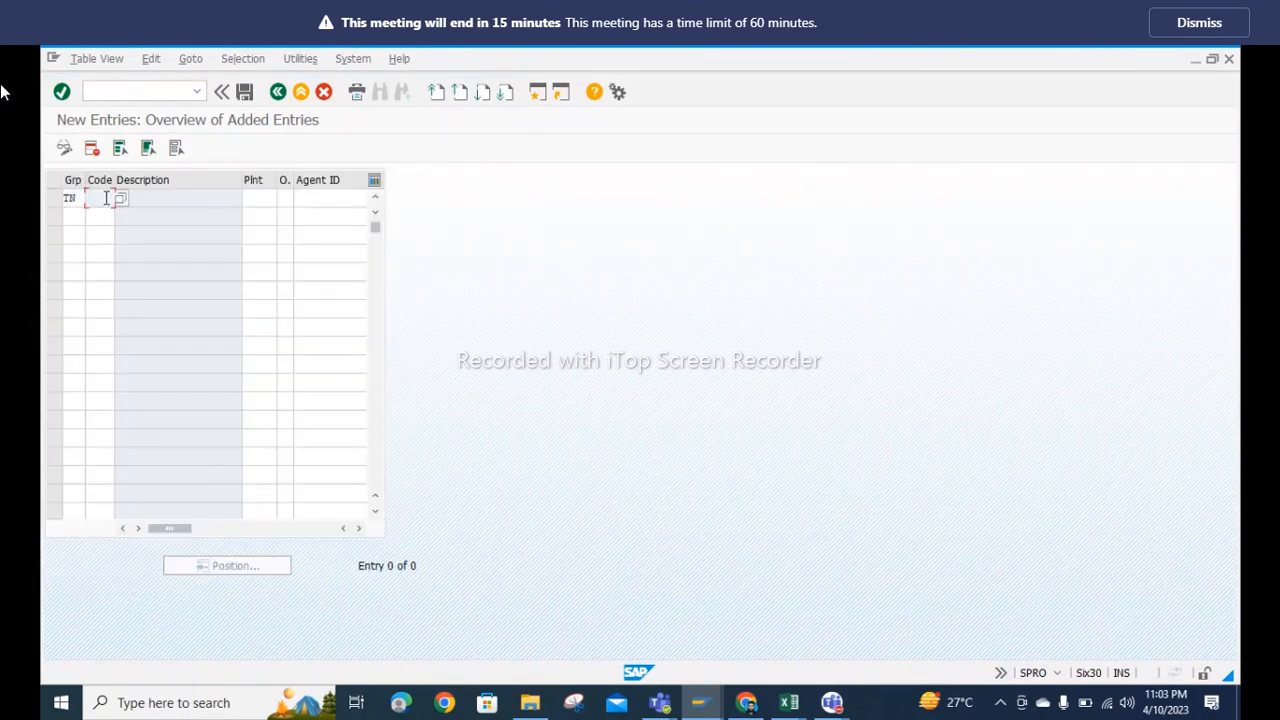
pyautogui.write('T1')
pyautogui.click(260, 193)
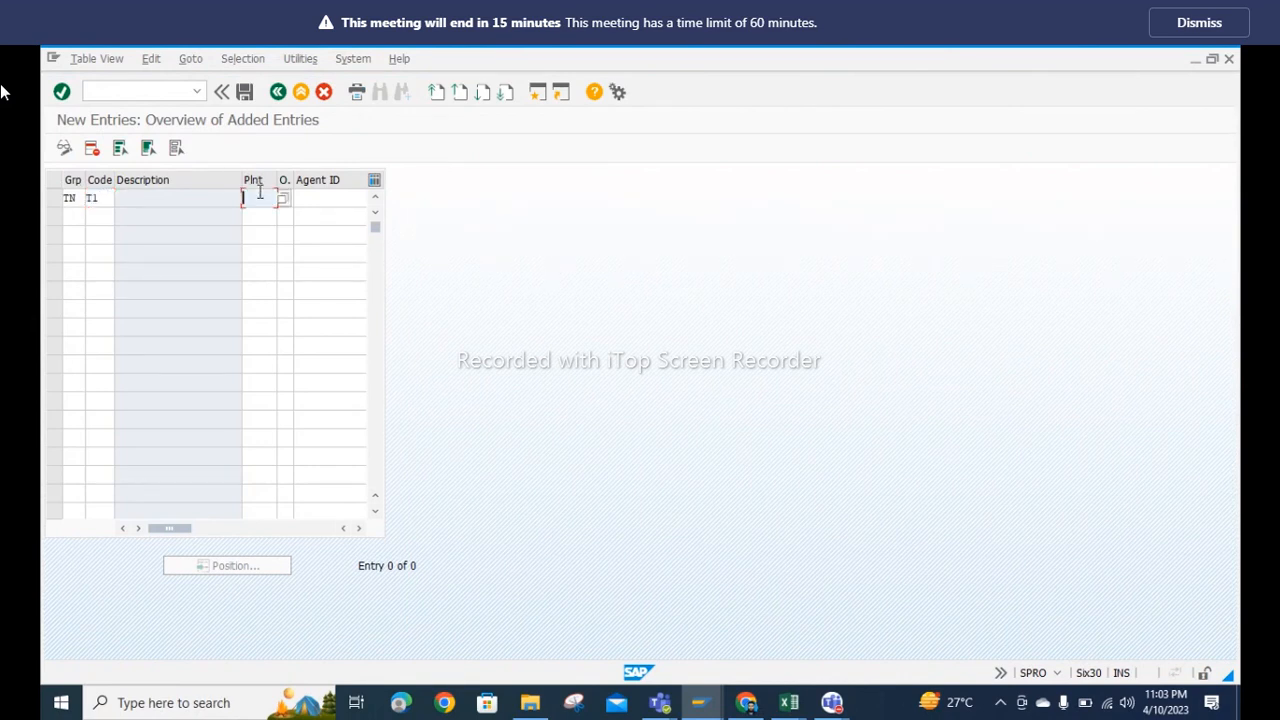
pyautogui.write('nt10')
pyautogui.moveTo(290, 180); pyautogui.dragTo(306, 180)
pyautogui.click(292, 198)
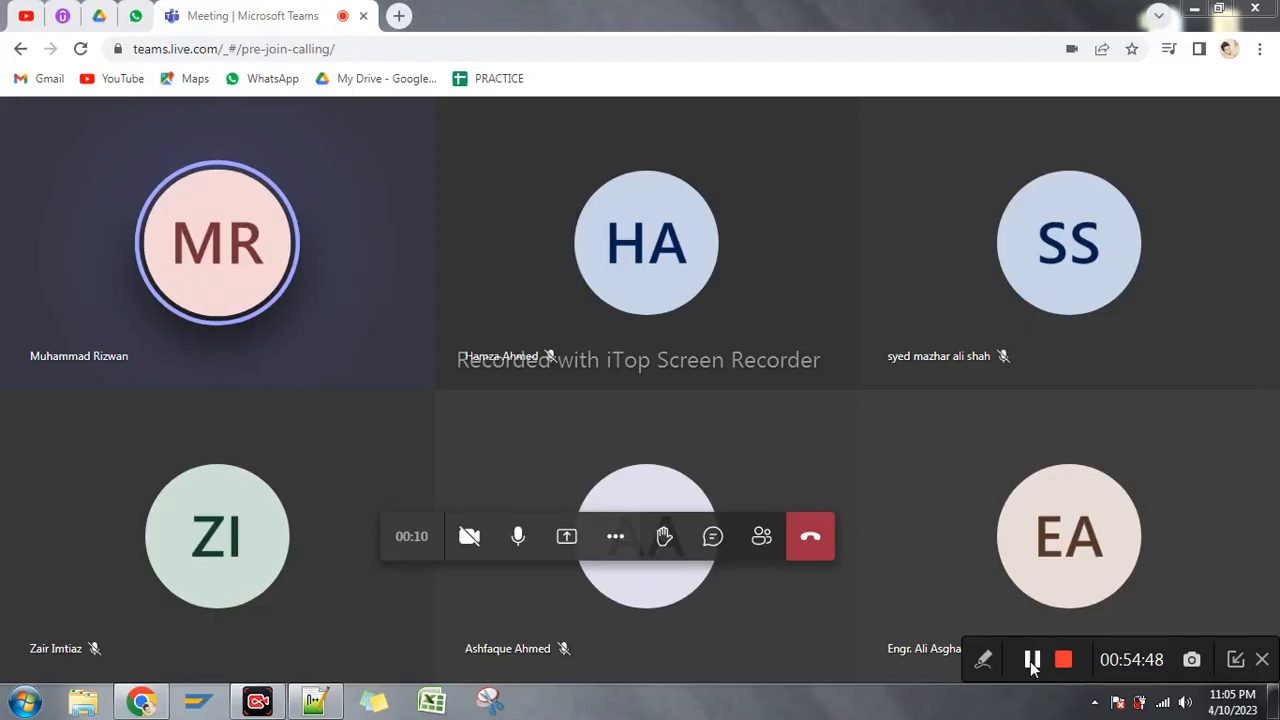
# Step: Show the Teams meeting in full screen and minimize the Teams window to return to the SAP entries
pyautogui.click(615, 537)
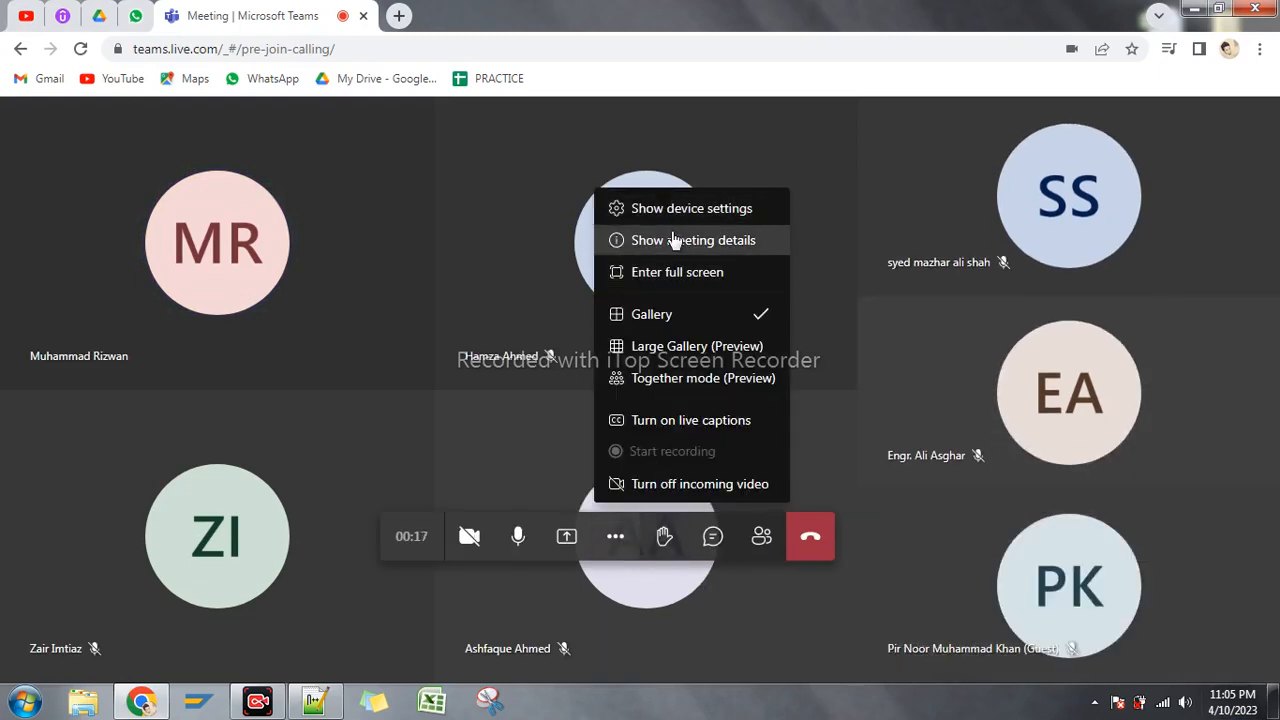
pyautogui.click(668, 278)
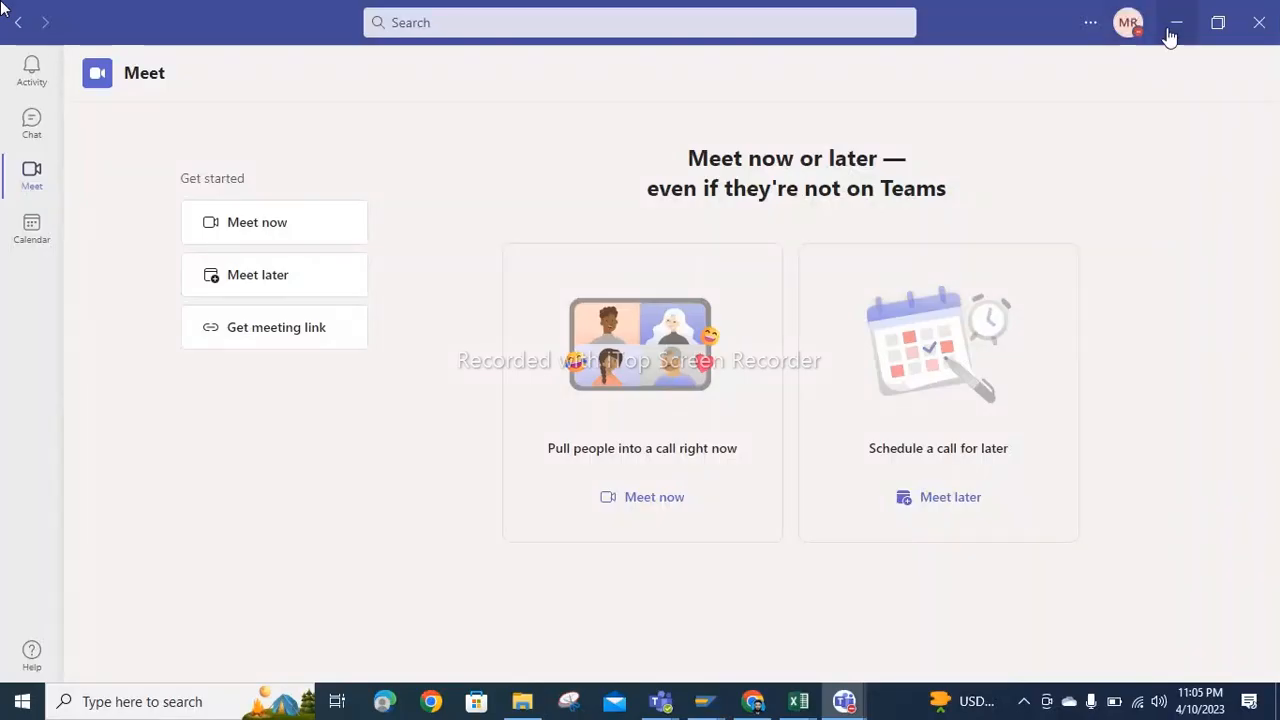
pyautogui.click(1172, 26)
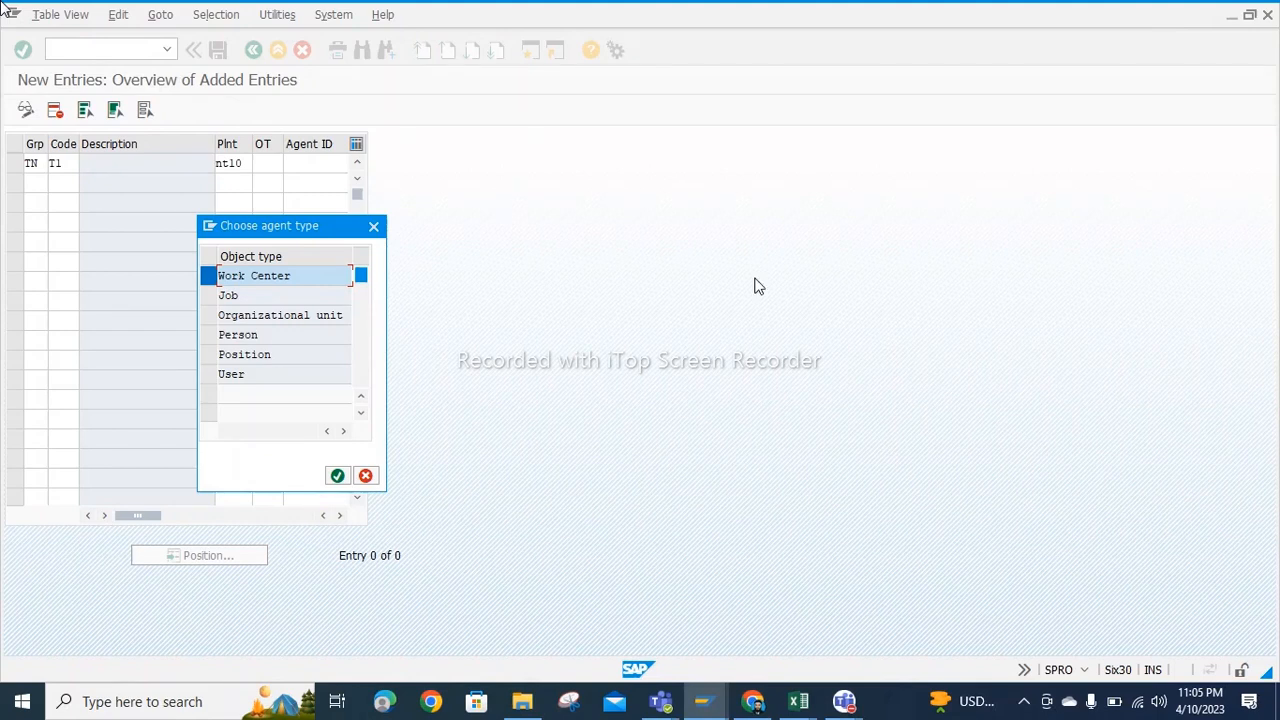
# Step: Discard the unsaved TN role assignment without choosing an agent type, and reopen the Workflow activity with blank new entries
pyautogui.press('Escape')
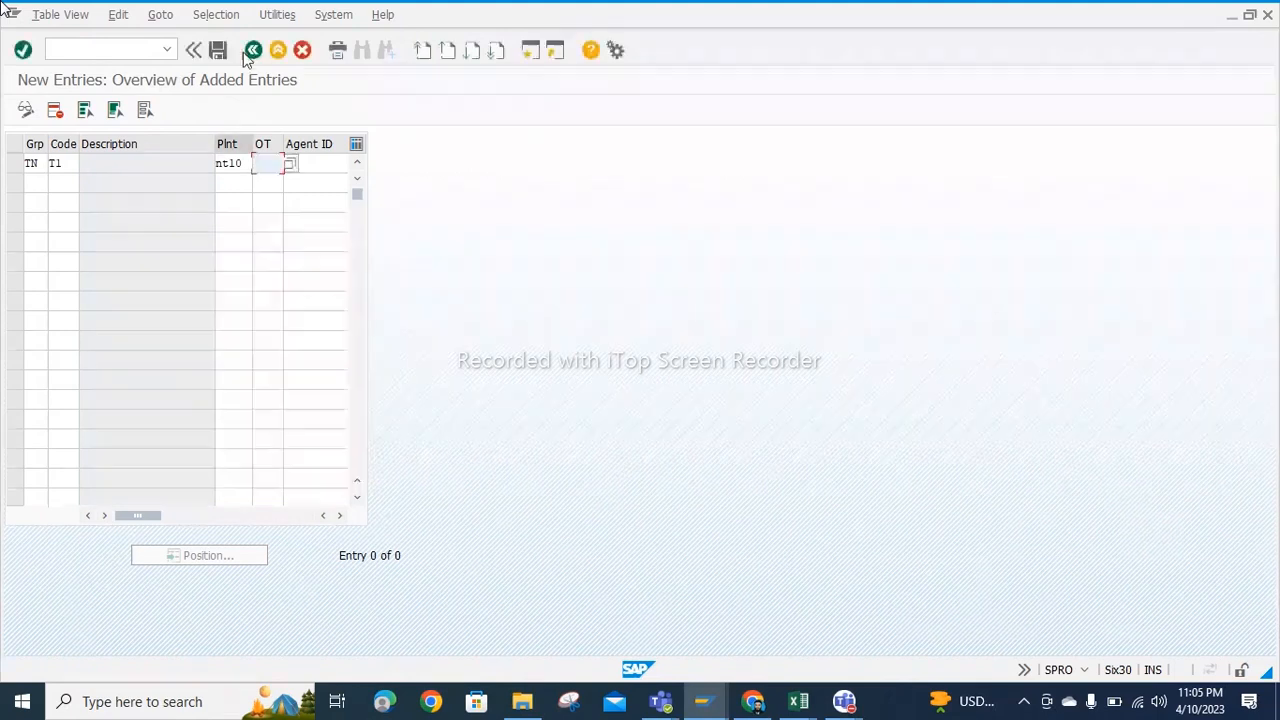
pyautogui.click(253, 50)
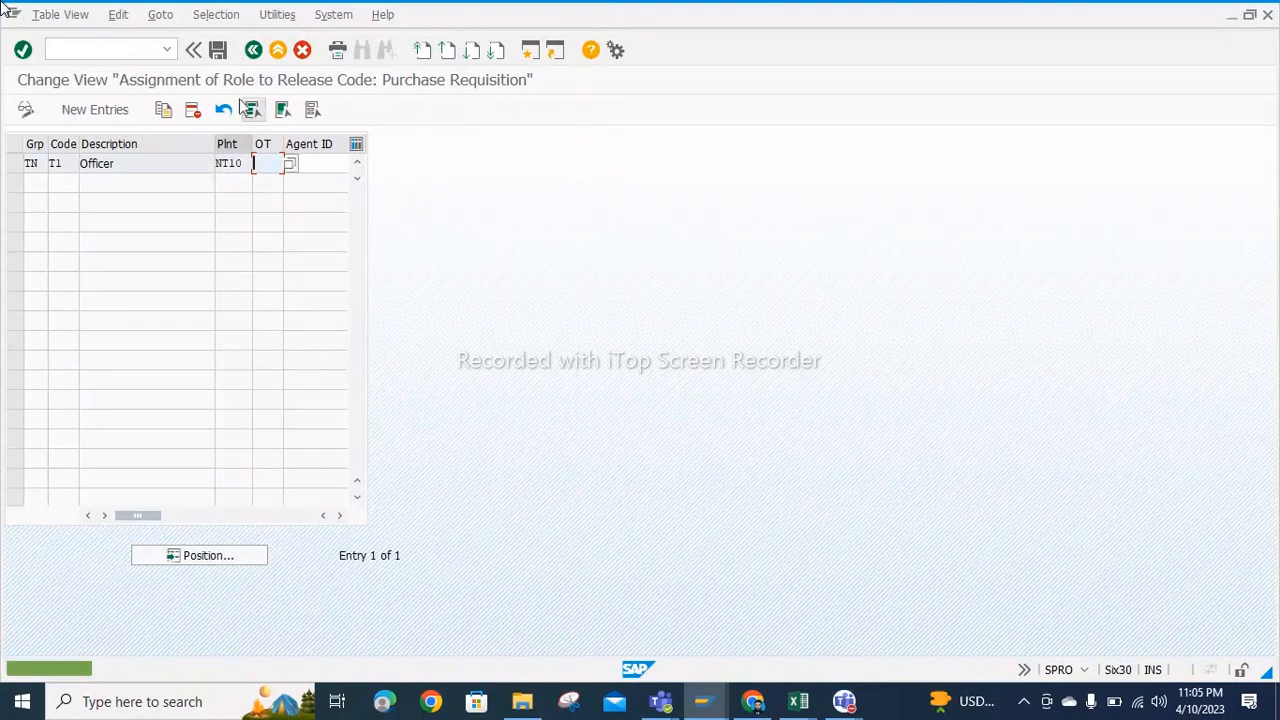
pyautogui.click(253, 50)
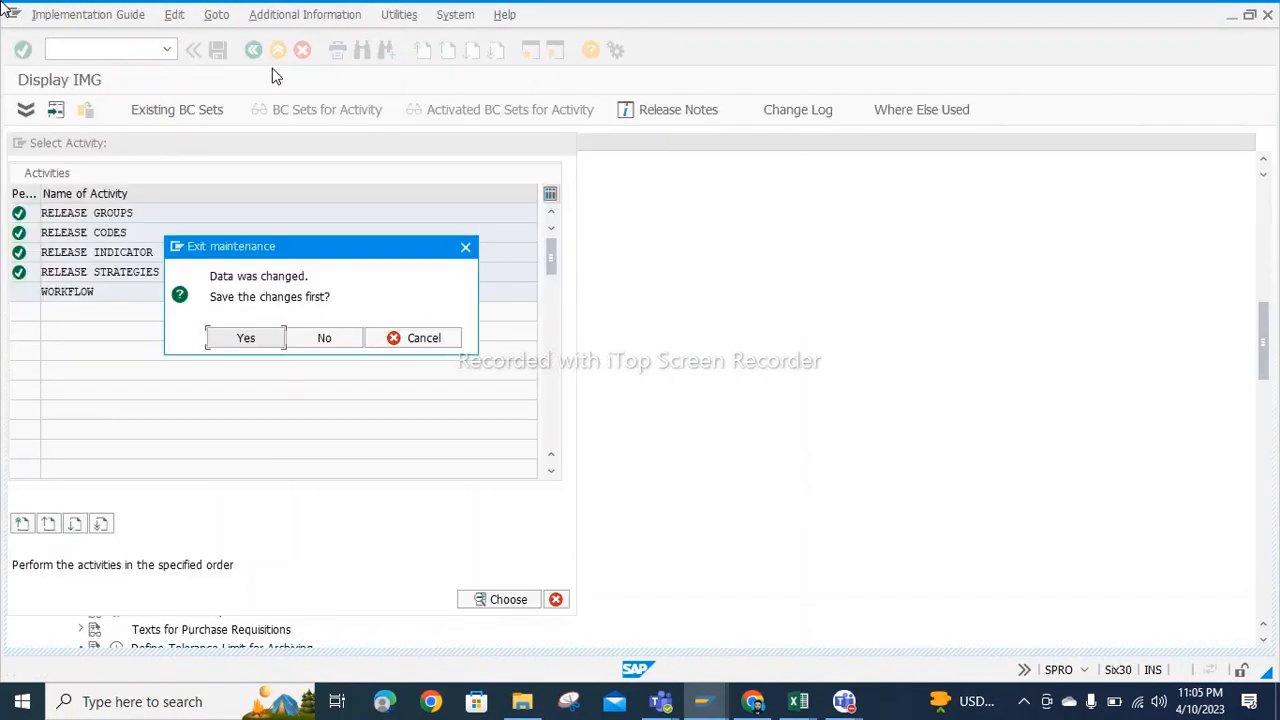
pyautogui.click(325, 338)
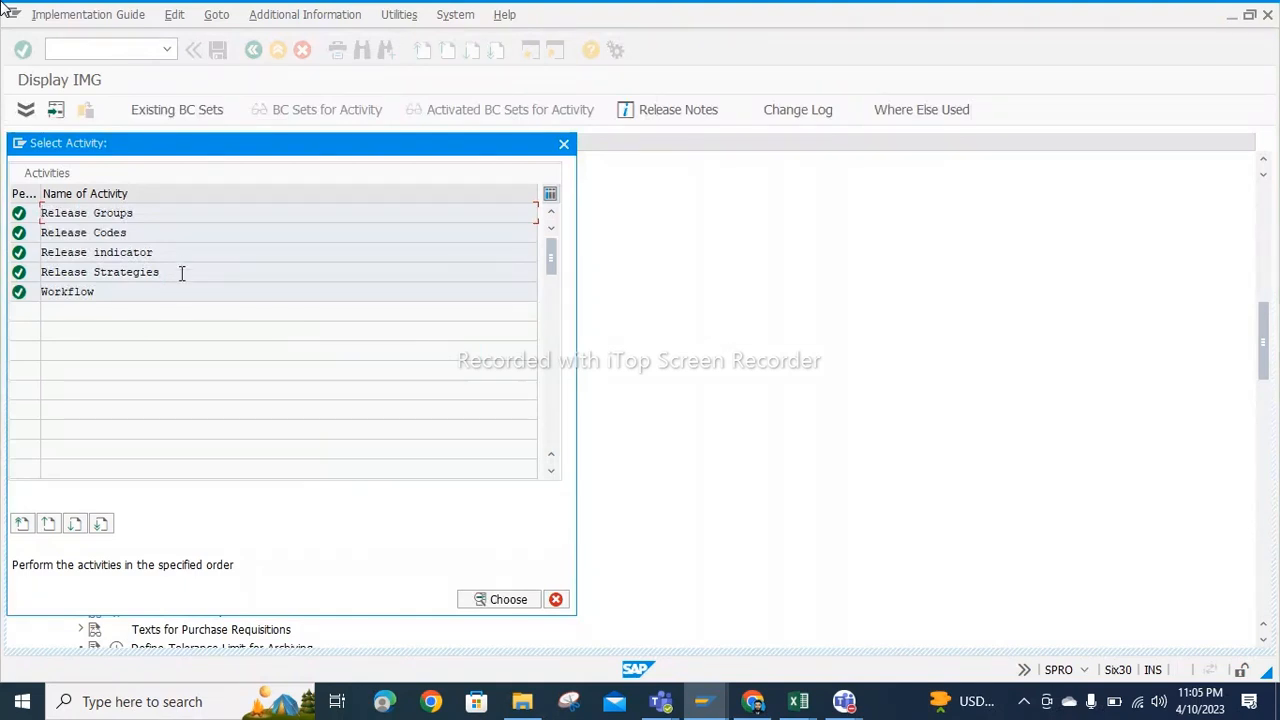
pyautogui.doubleClick(111, 292)
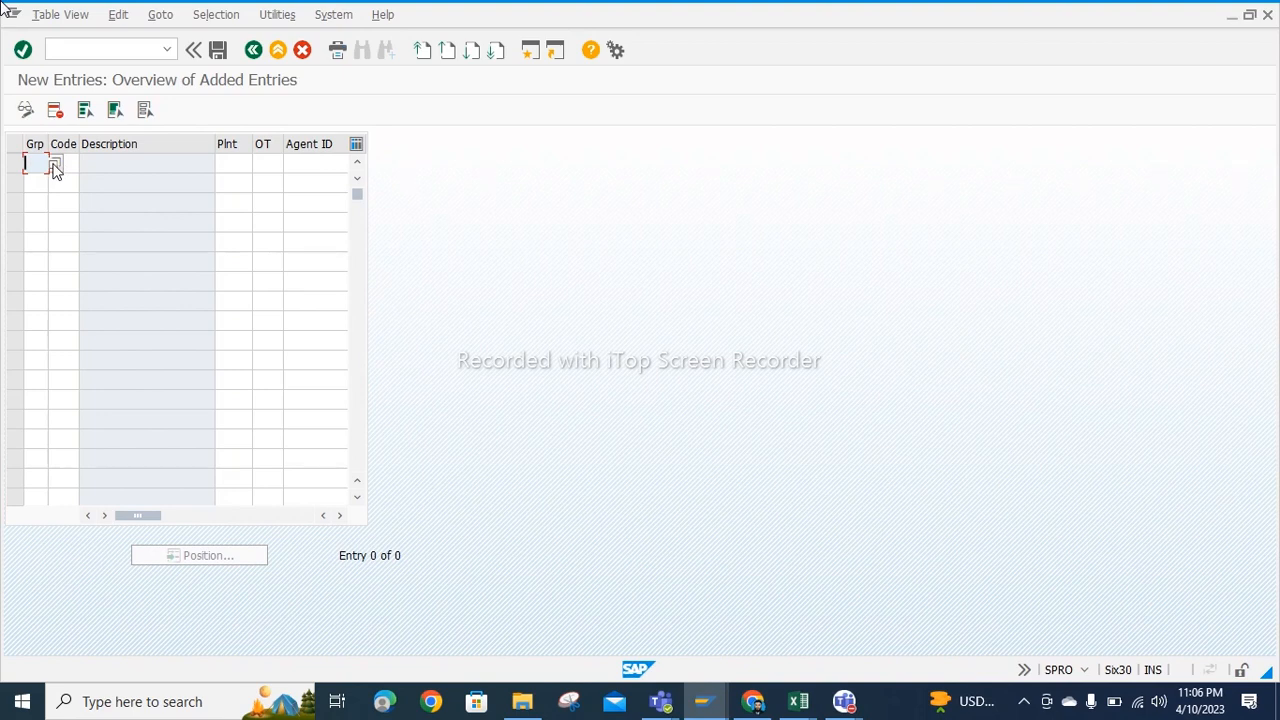
# Step: Try to set the agent type to User on the blank first entry row
pyautogui.click(268, 167)
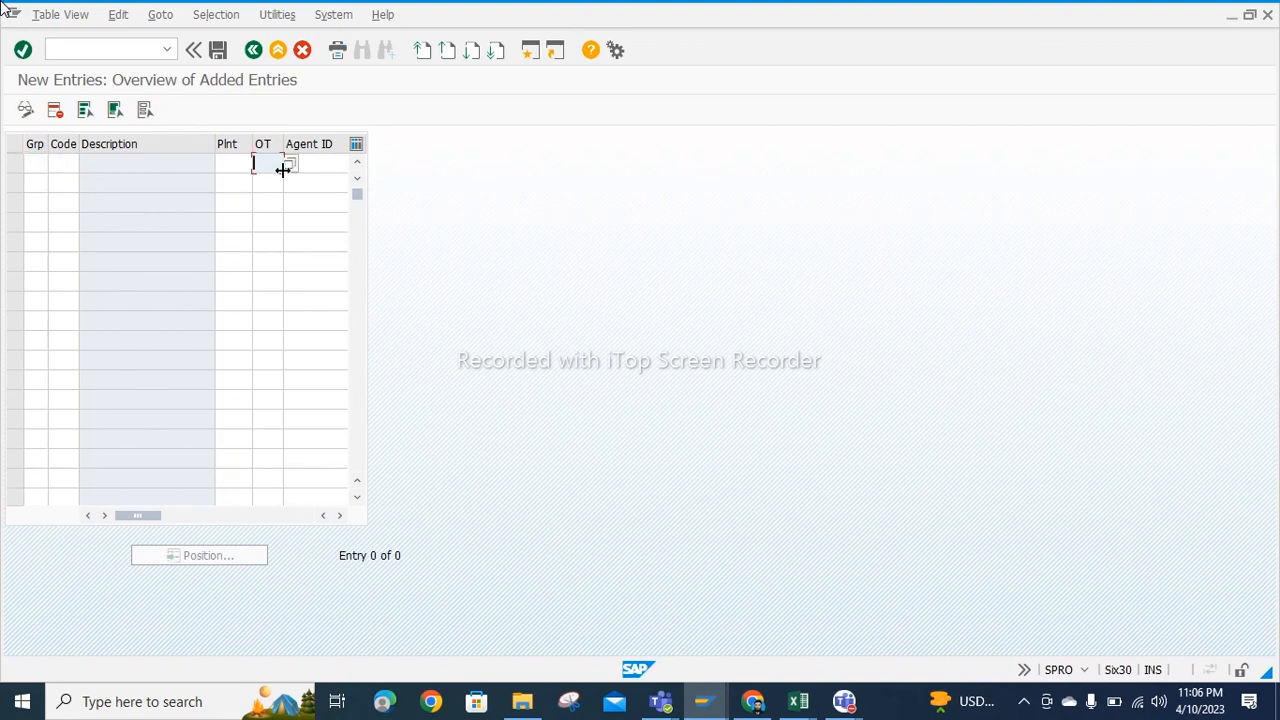
pyautogui.click(290, 168)
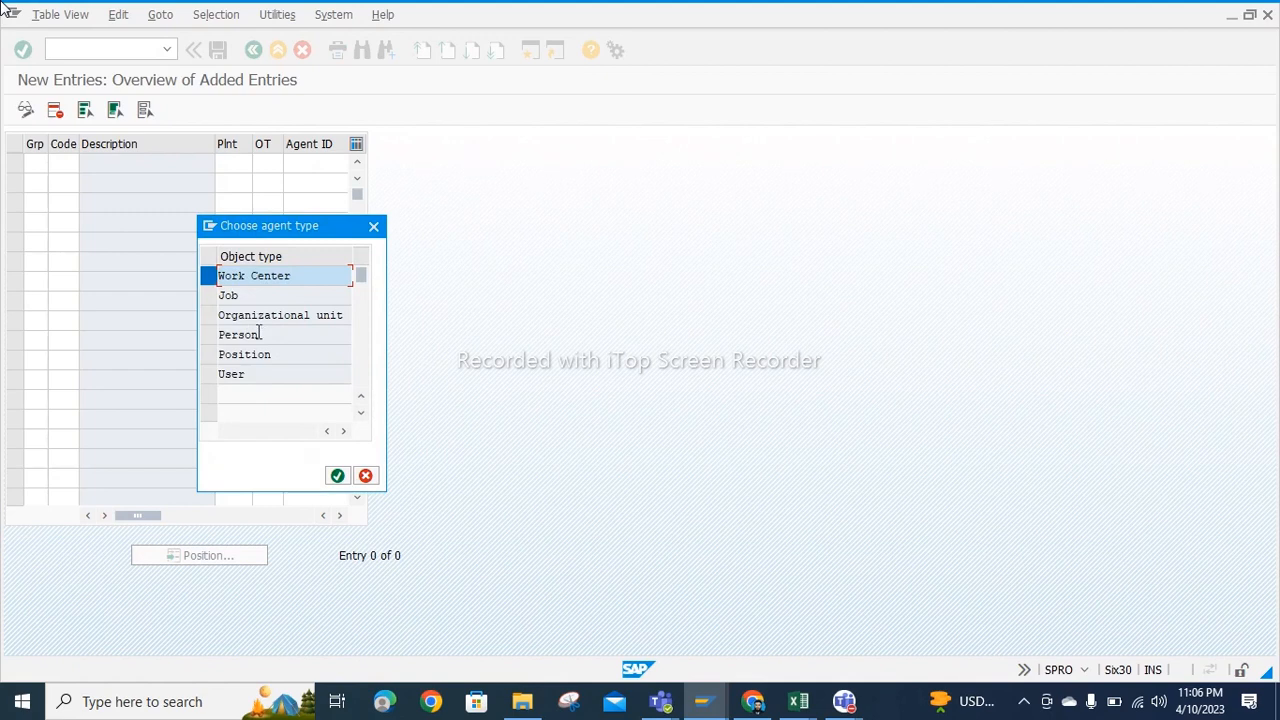
pyautogui.click(259, 335)
pyautogui.click(268, 373)
pyautogui.moveTo(261, 377); pyautogui.dragTo(216, 374)
pyautogui.click(259, 380)
pyautogui.click(337, 476)
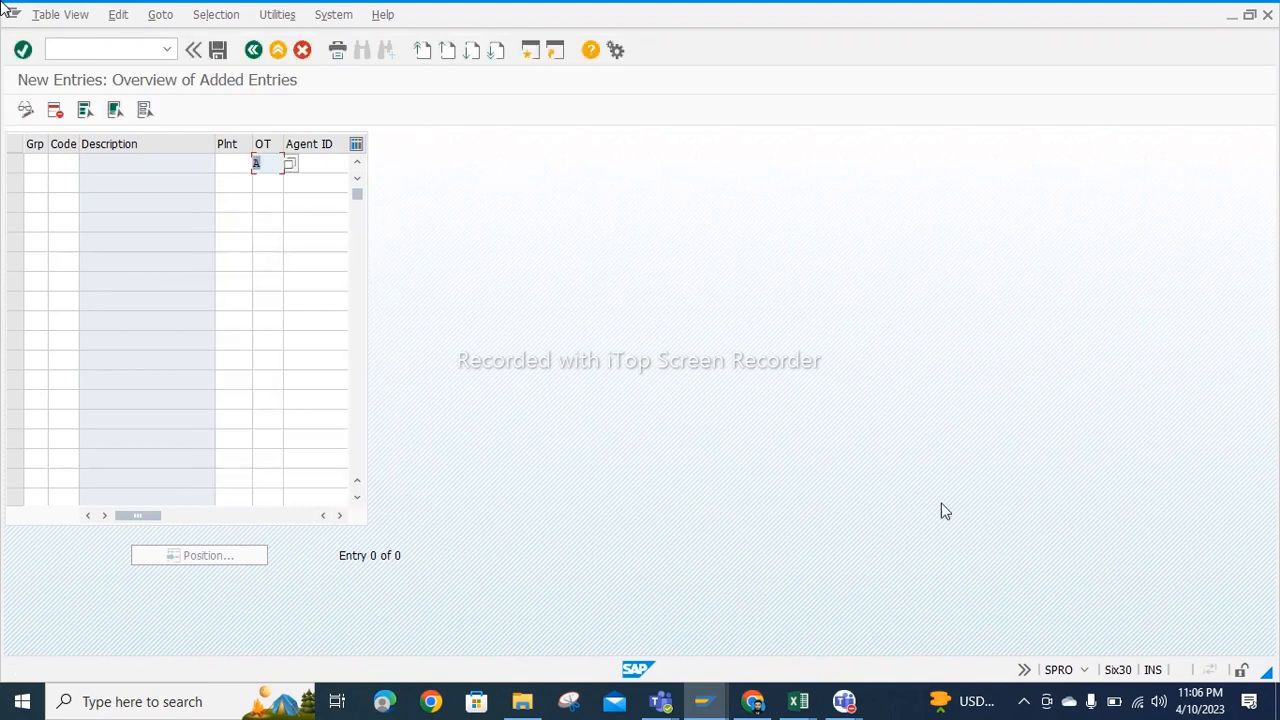
# Step: Switch to the Teams meeting, look up the guest waiting in the lobby, and admit them
pyautogui.click(1028, 556)
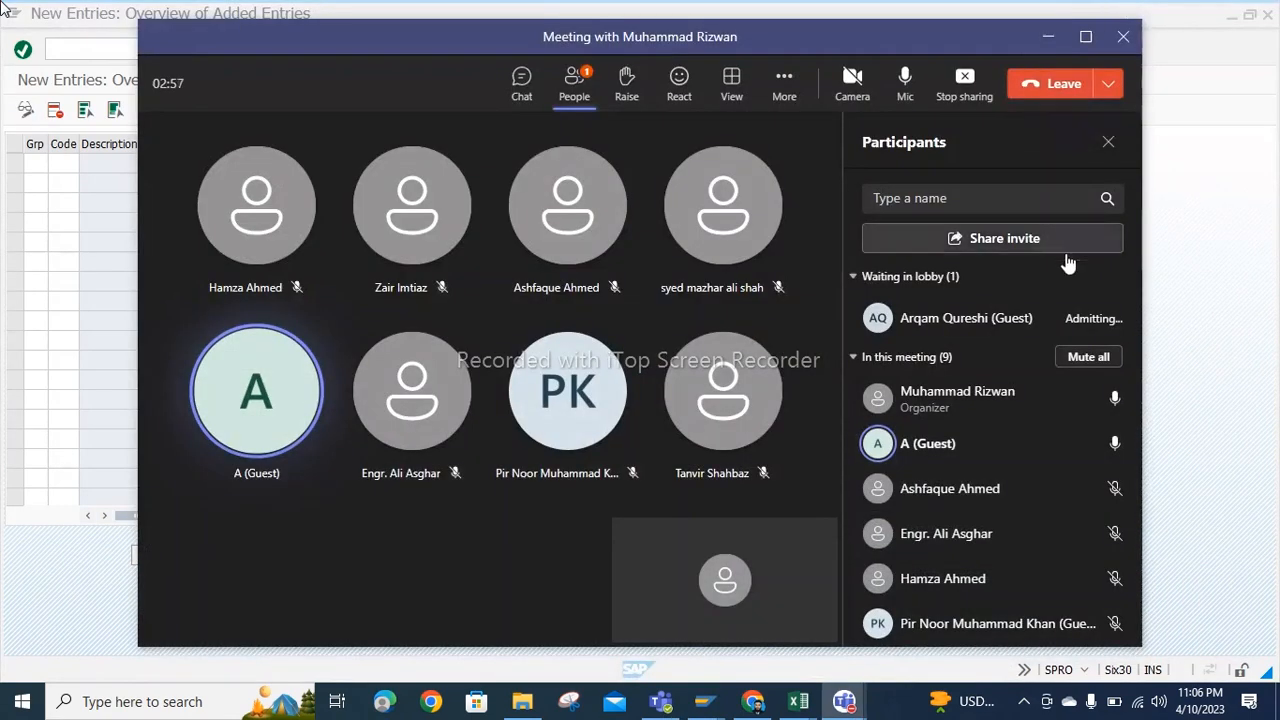
pyautogui.click(944, 200)
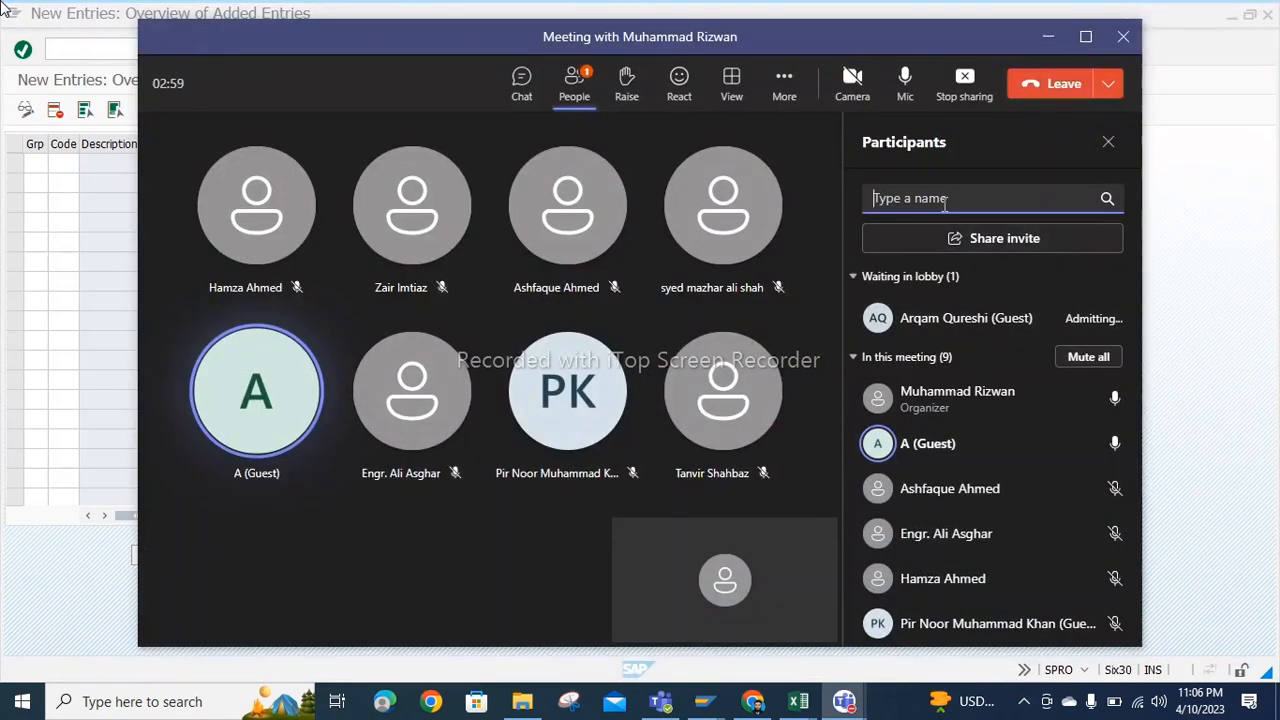
pyautogui.write('arq')
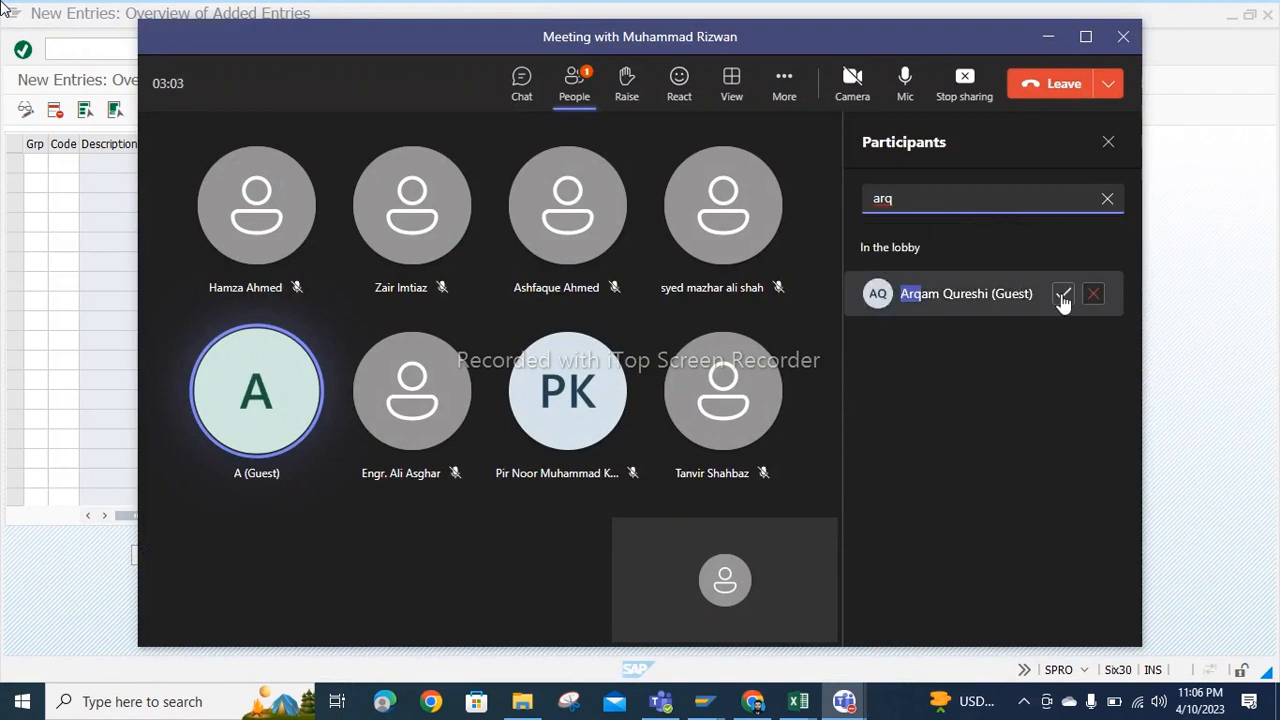
pyautogui.click(1062, 296)
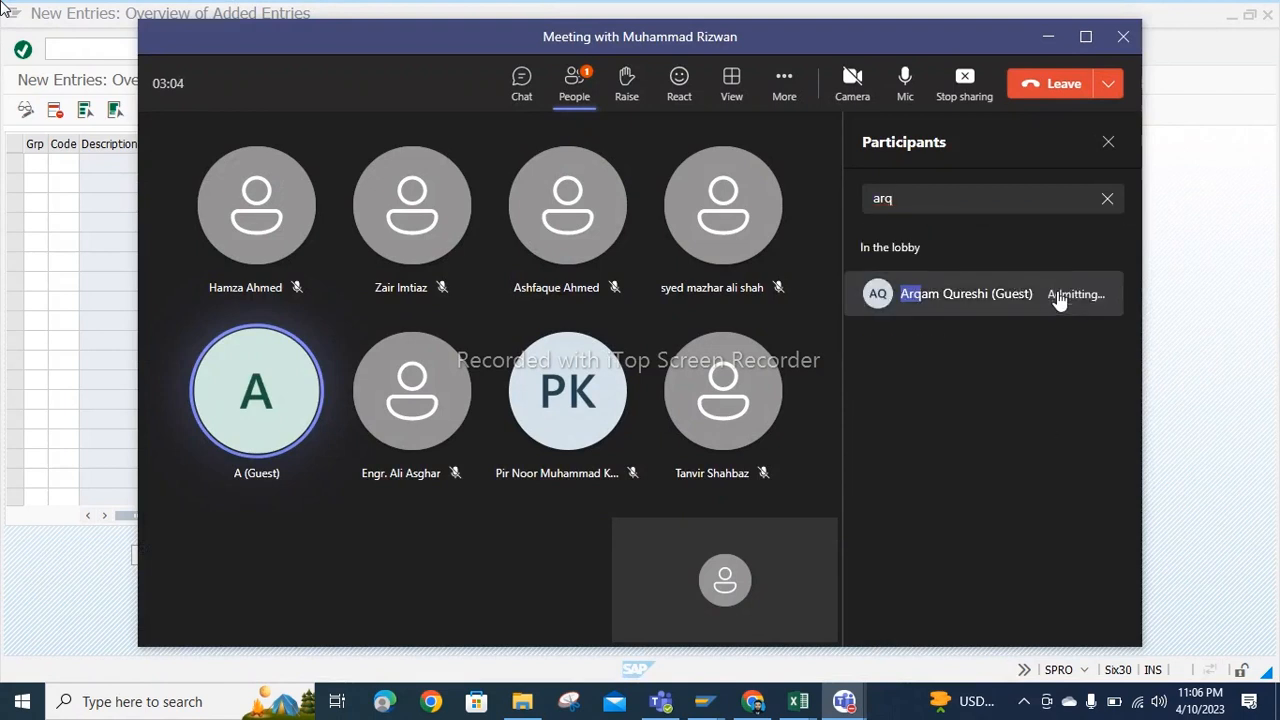
pyautogui.click(1107, 201)
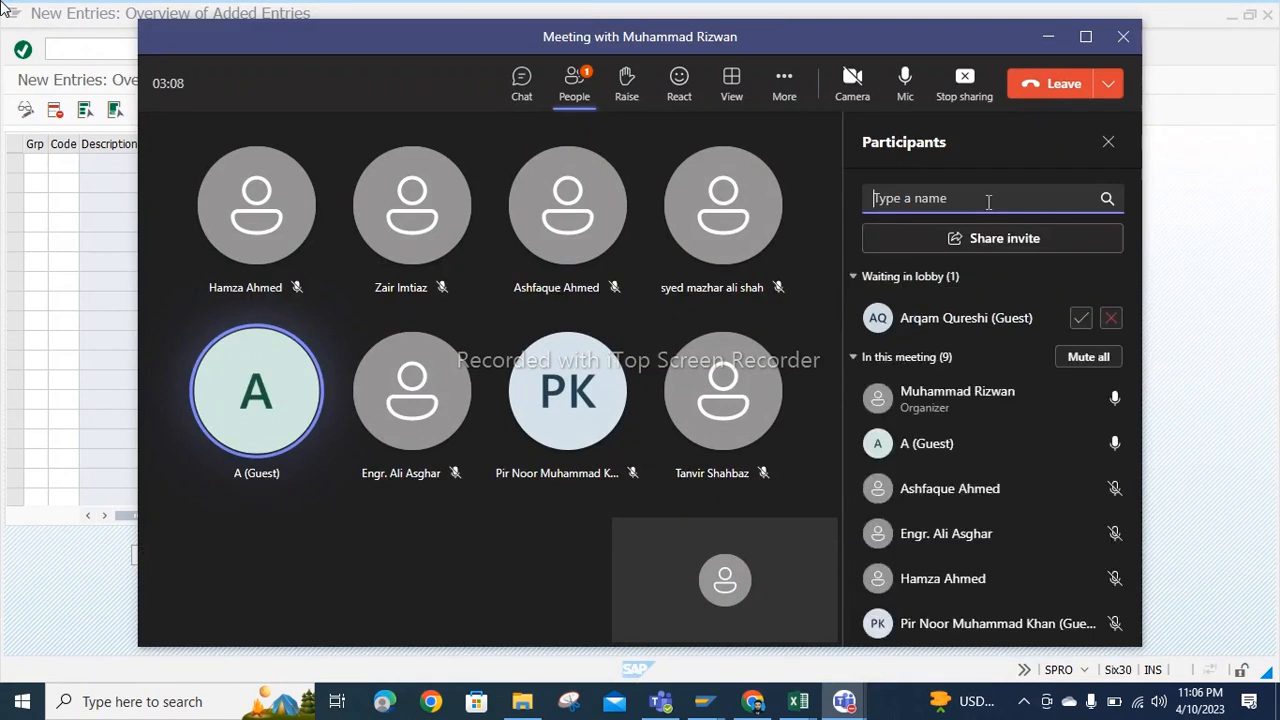
pyautogui.click(1077, 328)
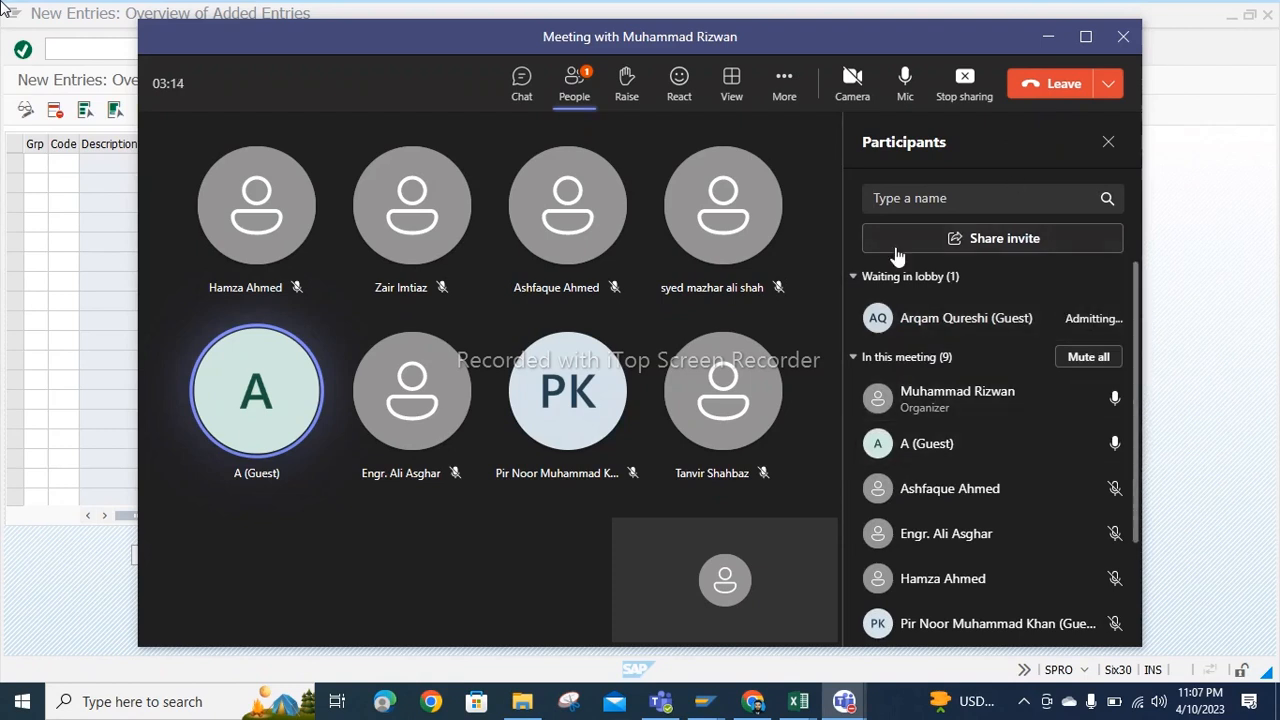
# Step: Copy the Teams meeting link and send it to the SAP MM Ramadan-23 Batch group in WhatsApp Web
pyautogui.click(1005, 245)
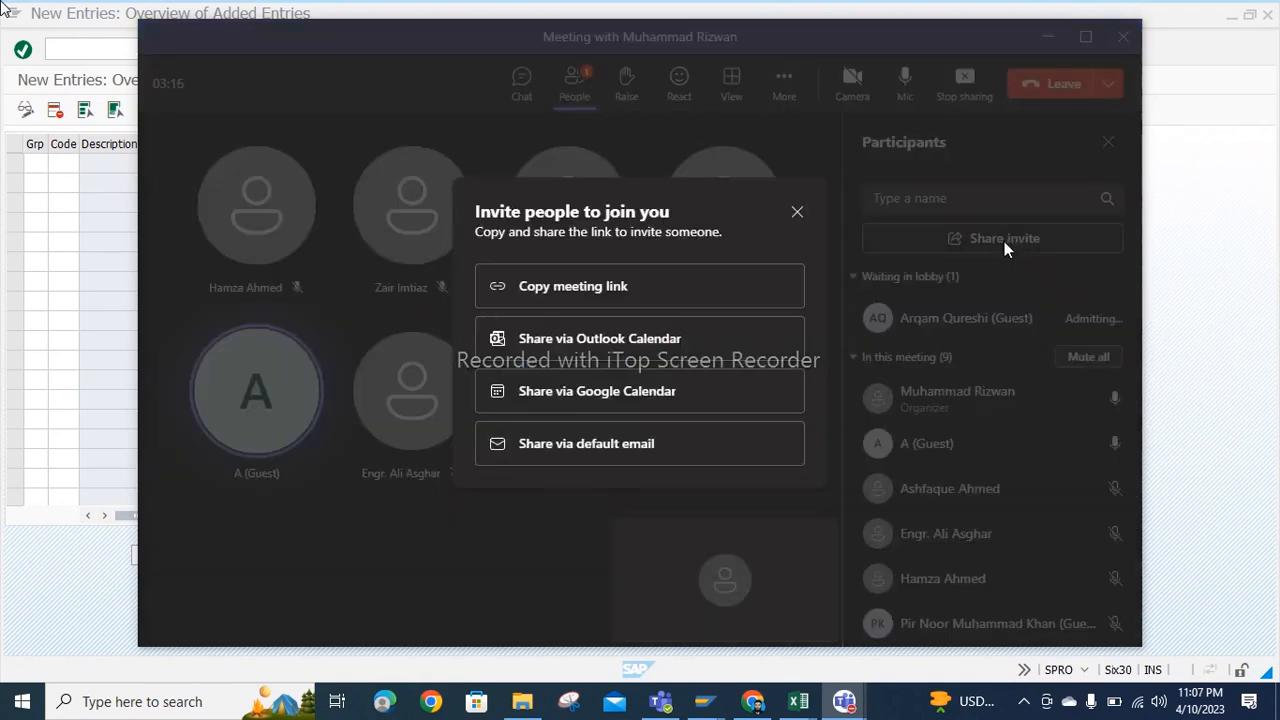
pyautogui.click(693, 286)
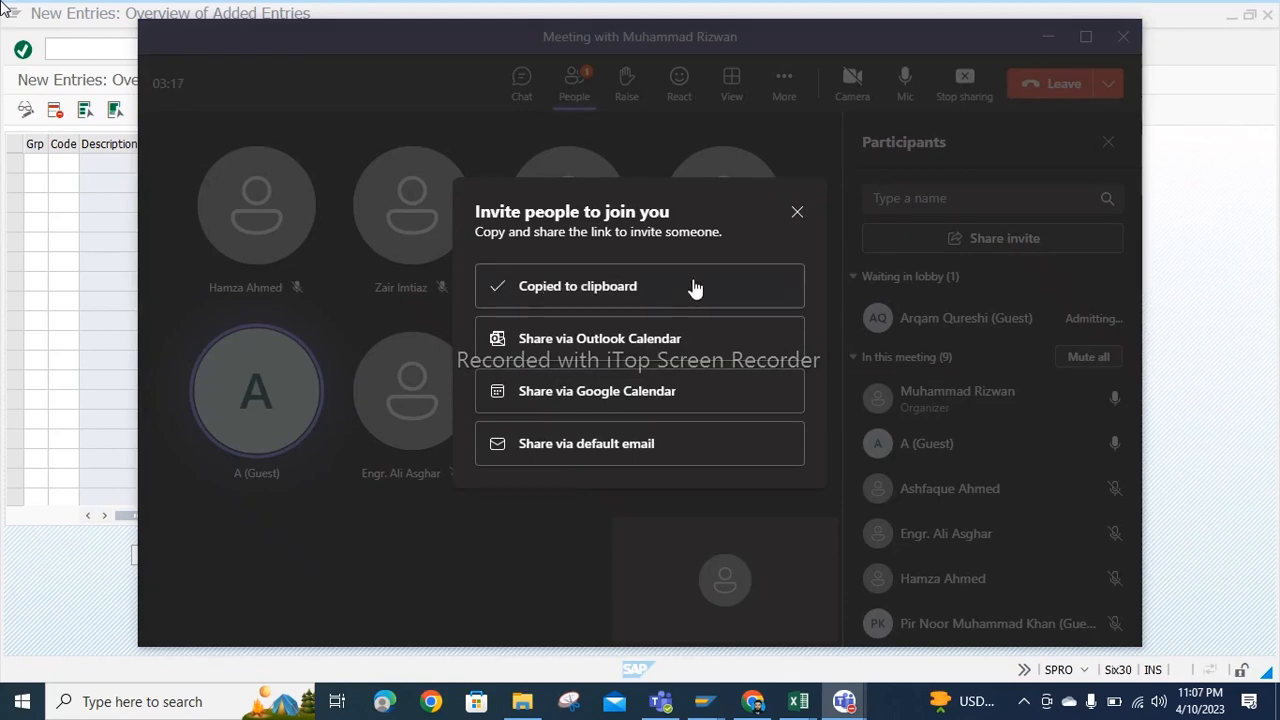
pyautogui.click(798, 216)
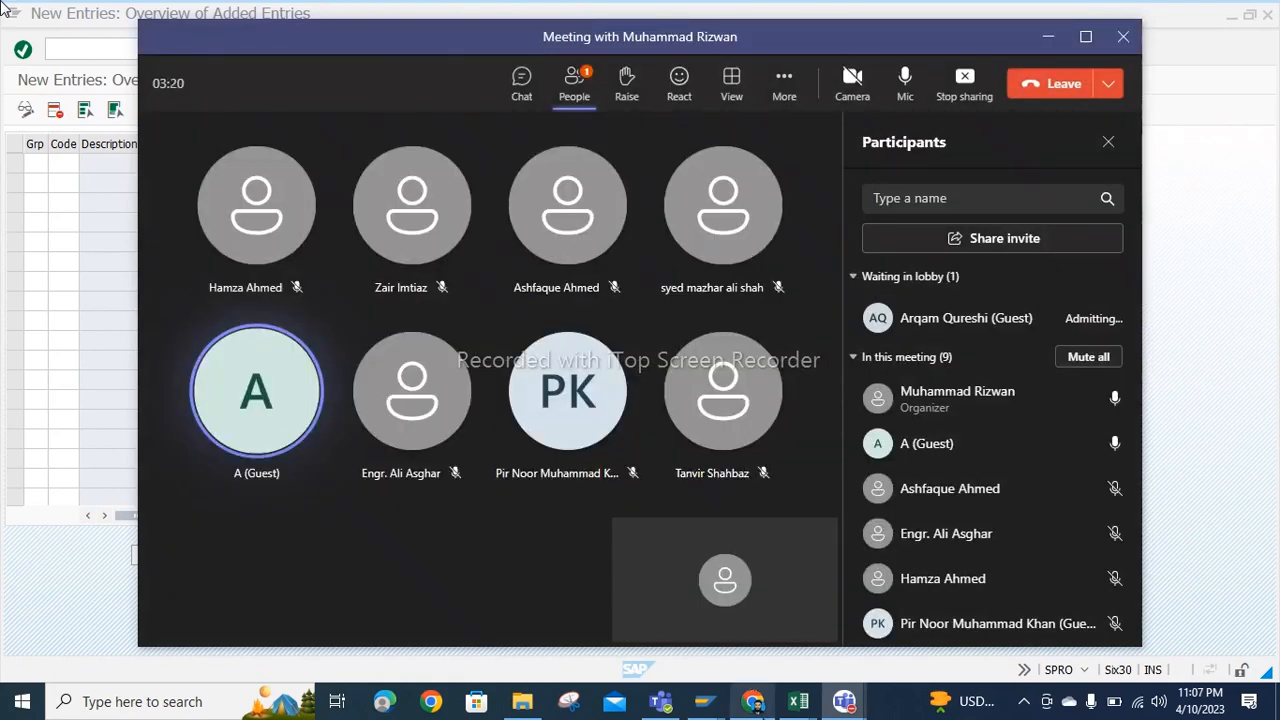
pyautogui.click(752, 701)
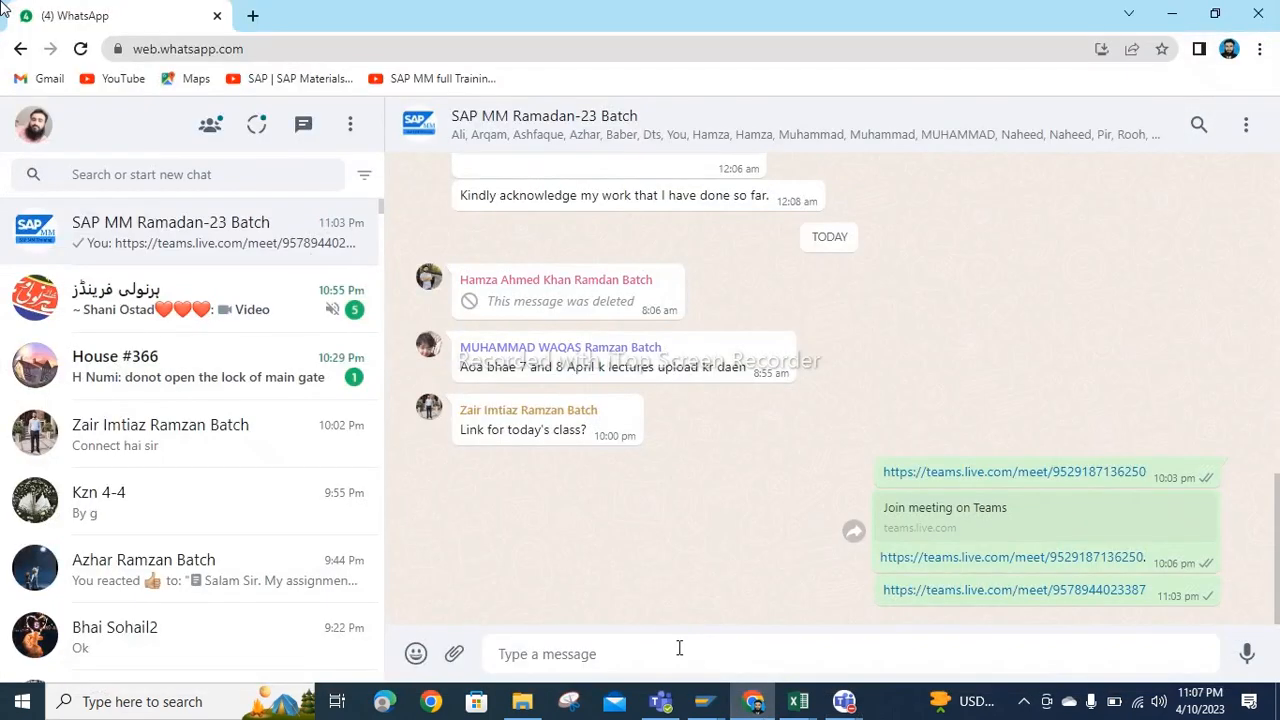
pyautogui.hotkey('ctrl', 'v')
pyautogui.press('Return')
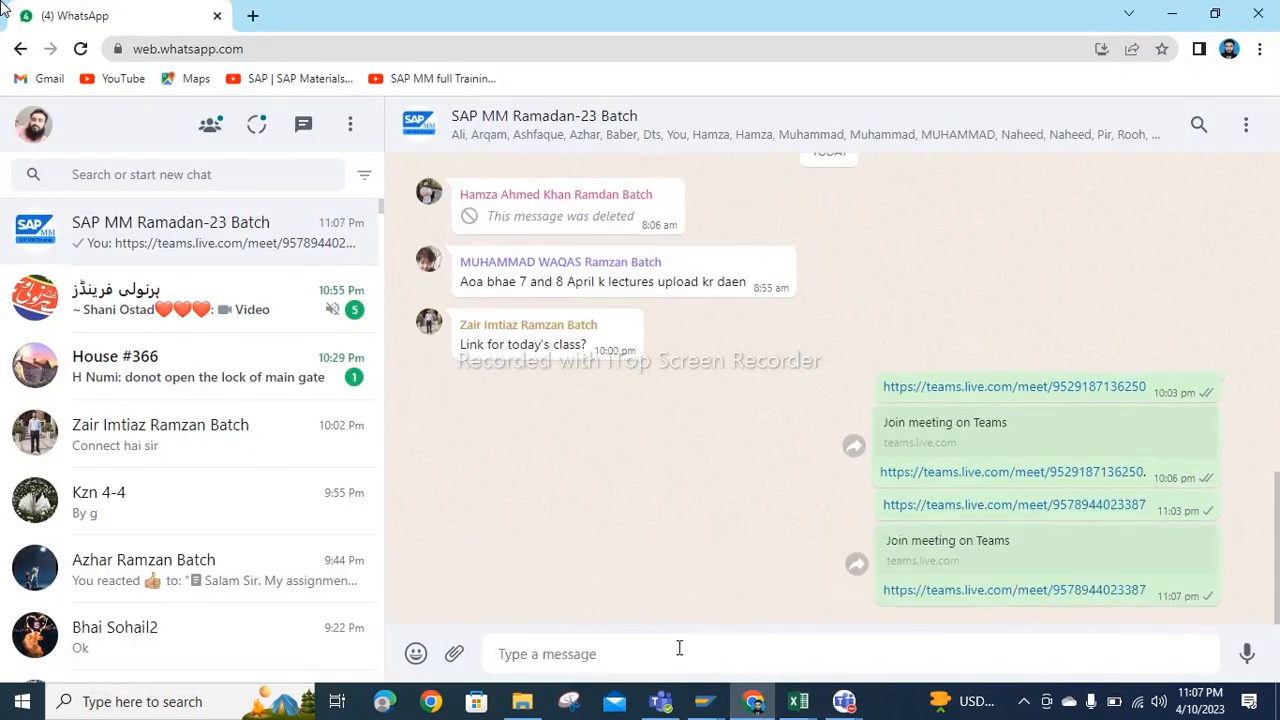
pyautogui.click(1175, 14)
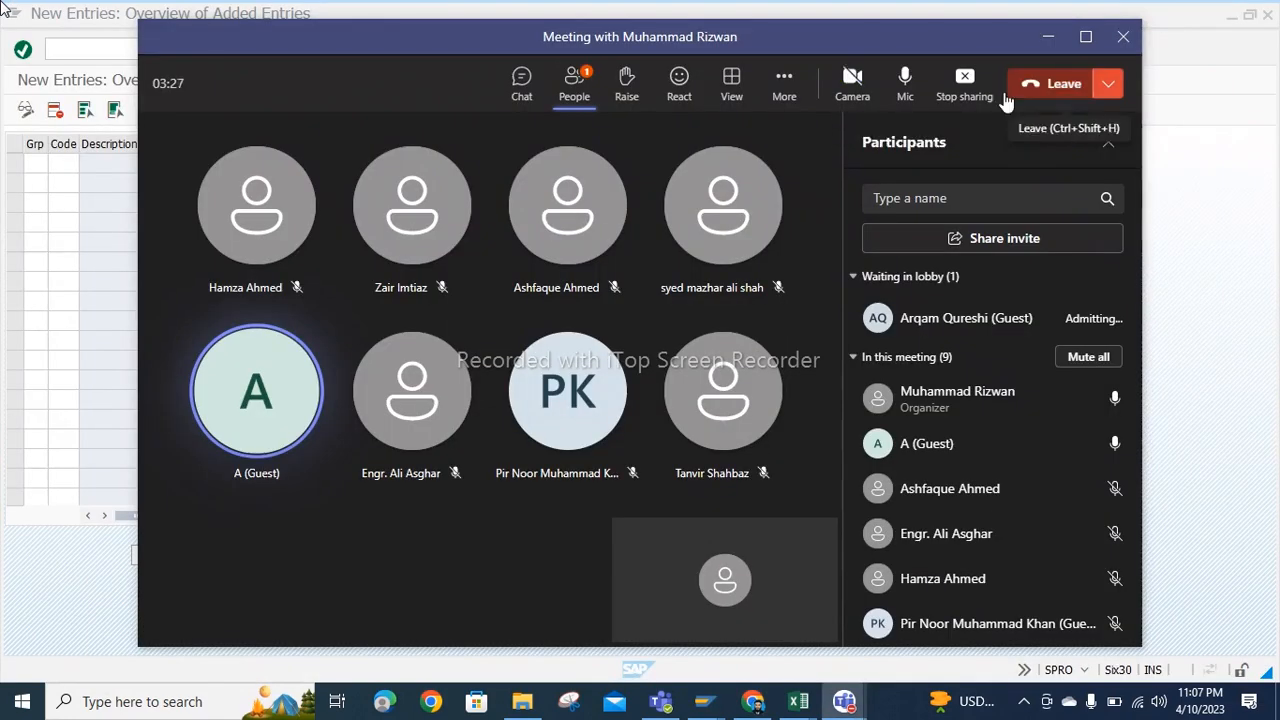
# Step: Check the Teams meeting's participant list for waiting guests and return to the SAP entries
pyautogui.click(1050, 37)
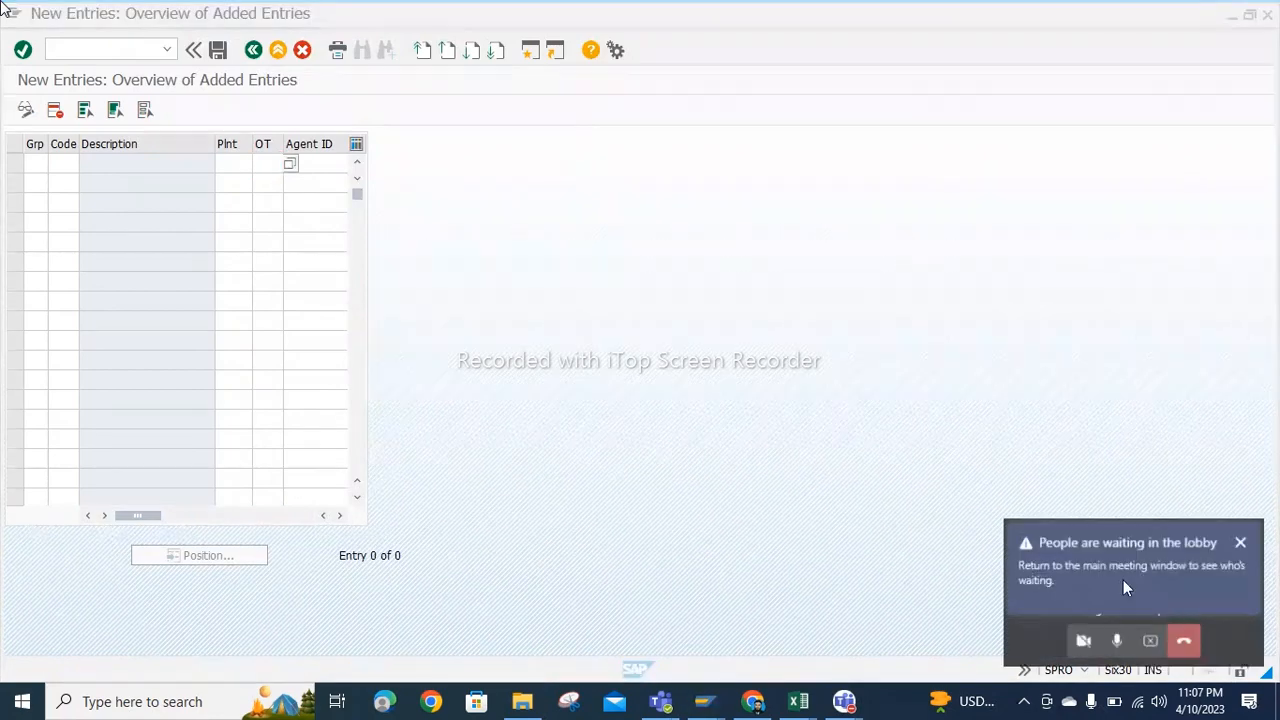
pyautogui.click(1123, 582)
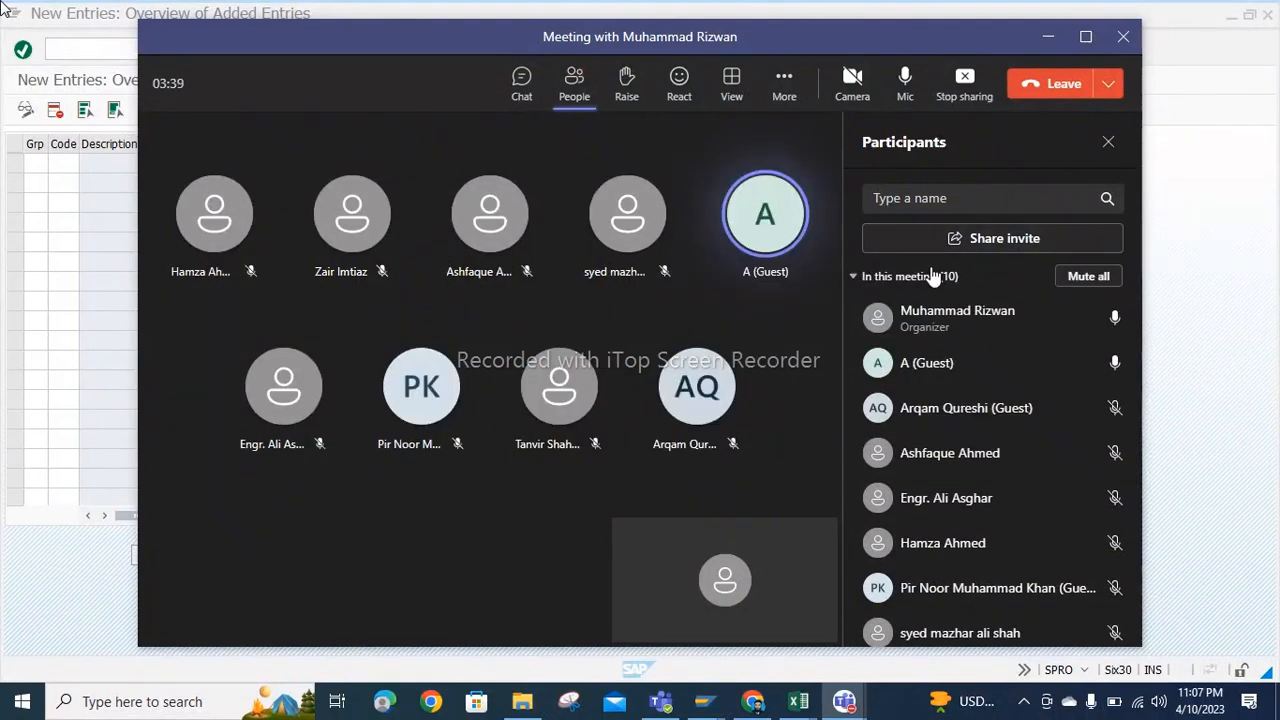
pyautogui.click(1046, 41)
# Step: Enter release group tn and release code t1 in the first new entry row
pyautogui.click(30, 167)
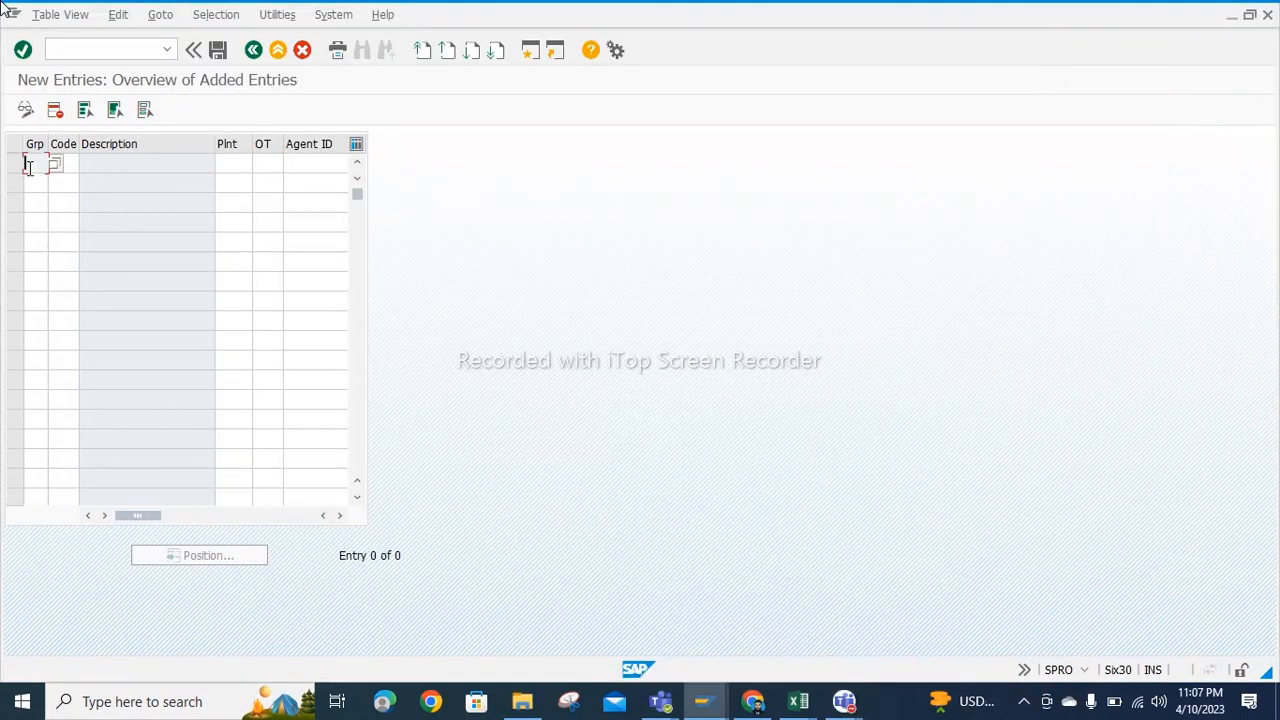
pyautogui.write('t')
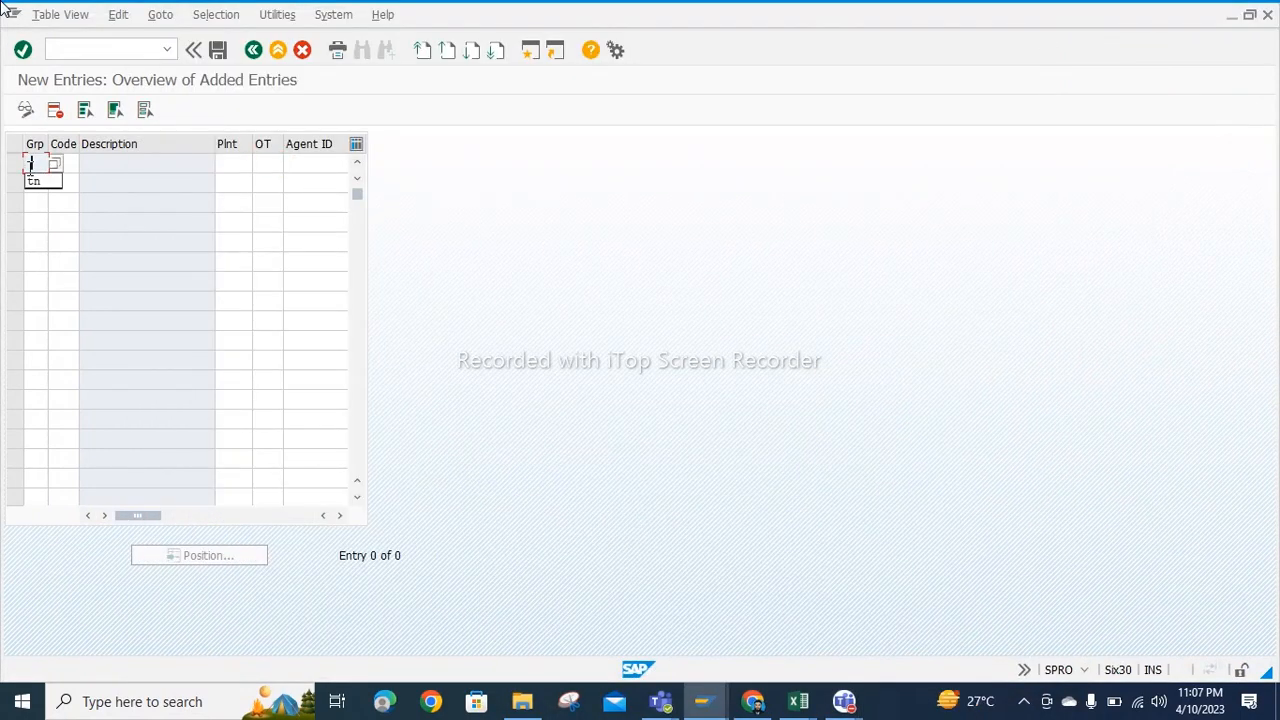
pyautogui.click(34, 181)
pyautogui.click(77, 162)
pyautogui.write('t1')
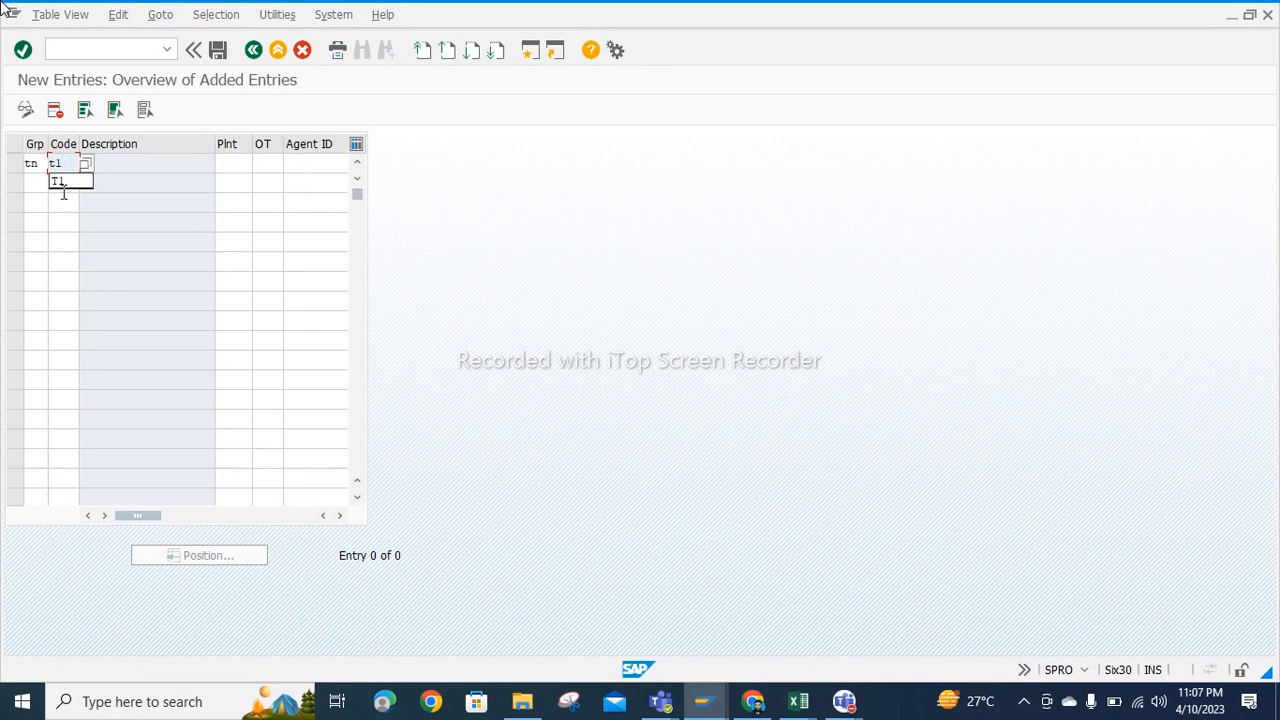
pyautogui.click(63, 189)
# Step: Add two more entries for release group TN with release codes T2 and T3
pyautogui.click(37, 182)
pyautogui.write('TN')
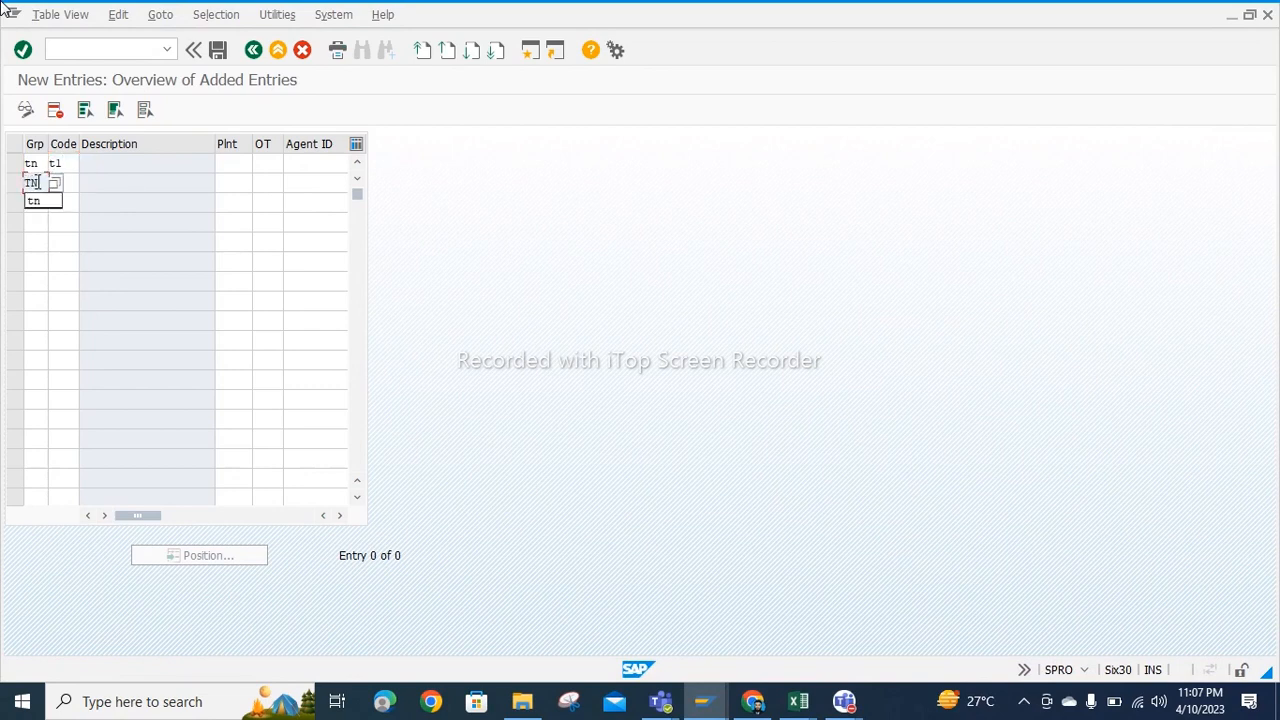
pyautogui.click(69, 183)
pyautogui.write('T2')
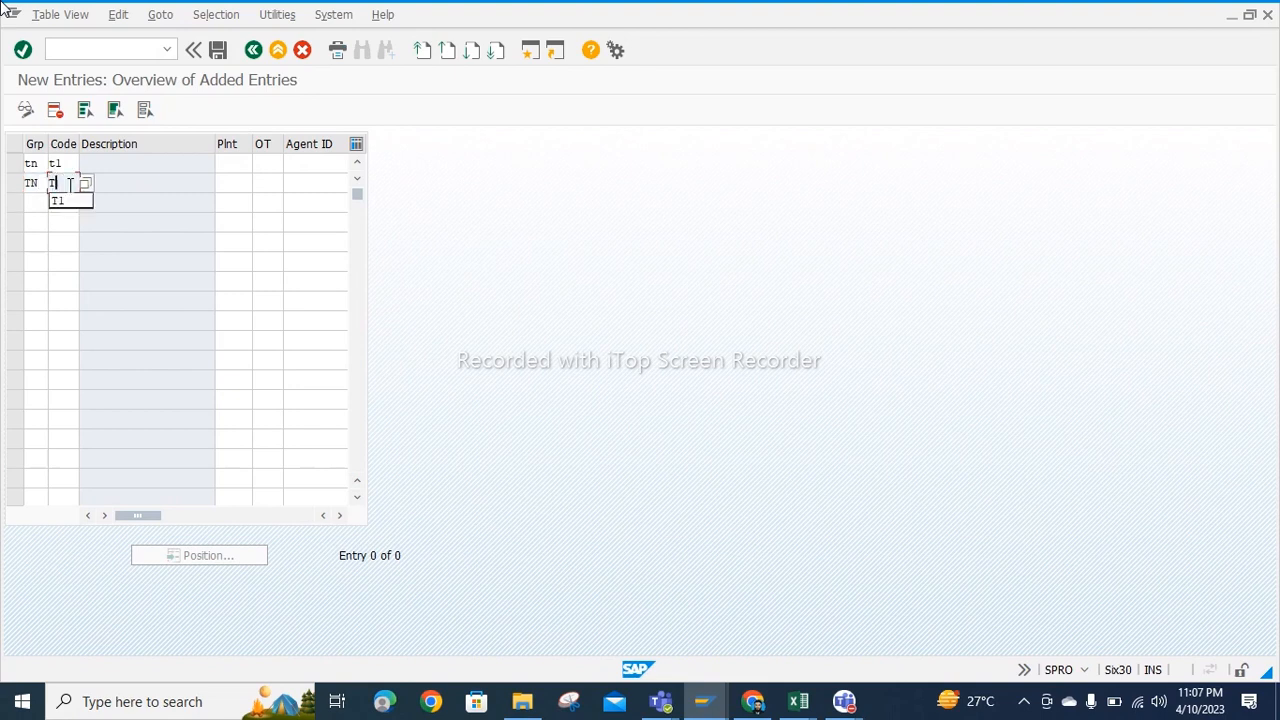
pyautogui.click(32, 205)
pyautogui.write('TN')
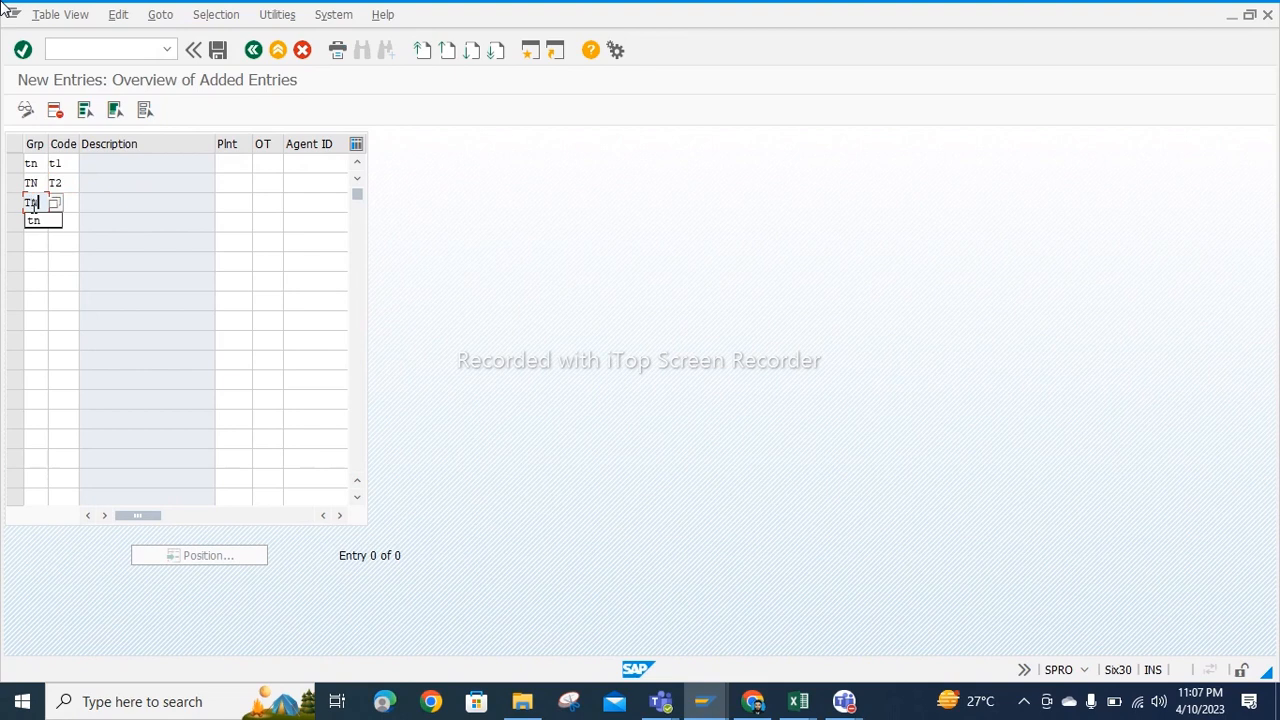
pyautogui.click(72, 201)
pyautogui.write('T')
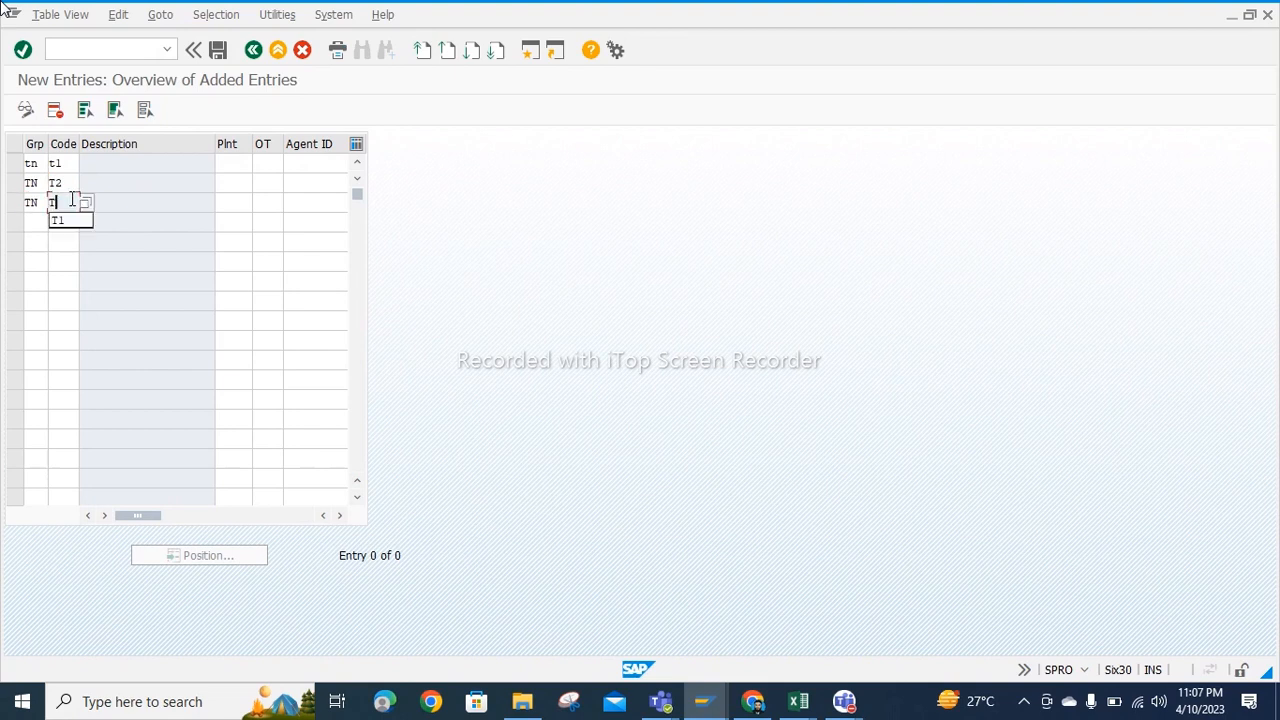
pyautogui.write('3')
# Step: Set the plant to Nt10 for the T1, T2 and T3 entries
pyautogui.click(230, 165)
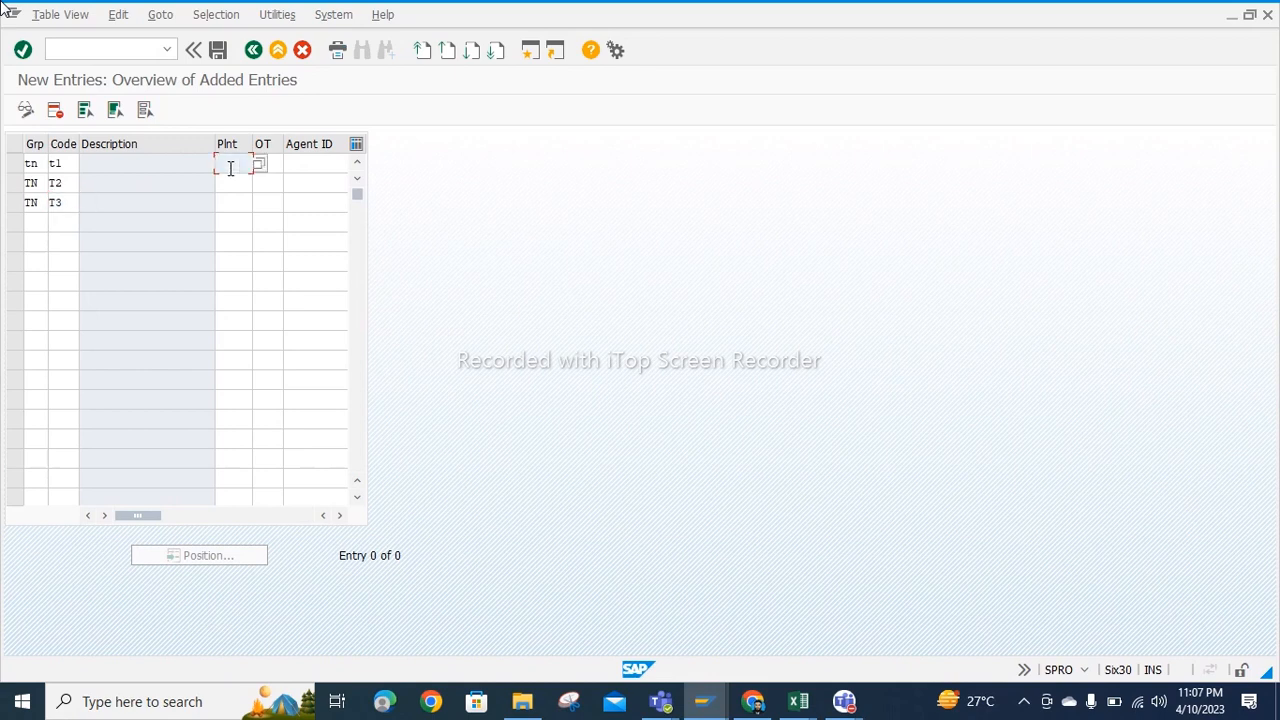
pyautogui.write('Nt10')
pyautogui.moveTo(243, 163); pyautogui.dragTo(175, 158)
pyautogui.click(223, 187)
pyautogui.hotkey('ctrl', 'v')
pyautogui.click(232, 201)
pyautogui.hotkey('ctrl', 'v')
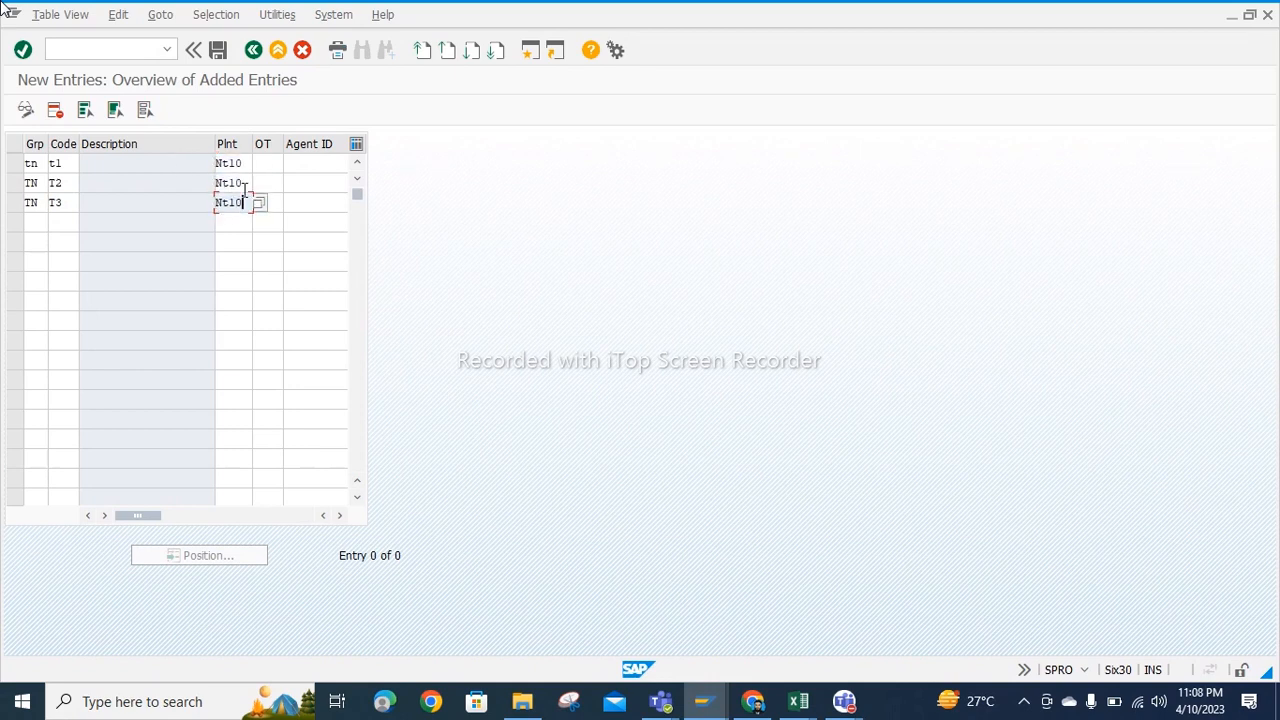
# Step: Set the agent object type of the T1 entry to User
pyautogui.click(266, 166)
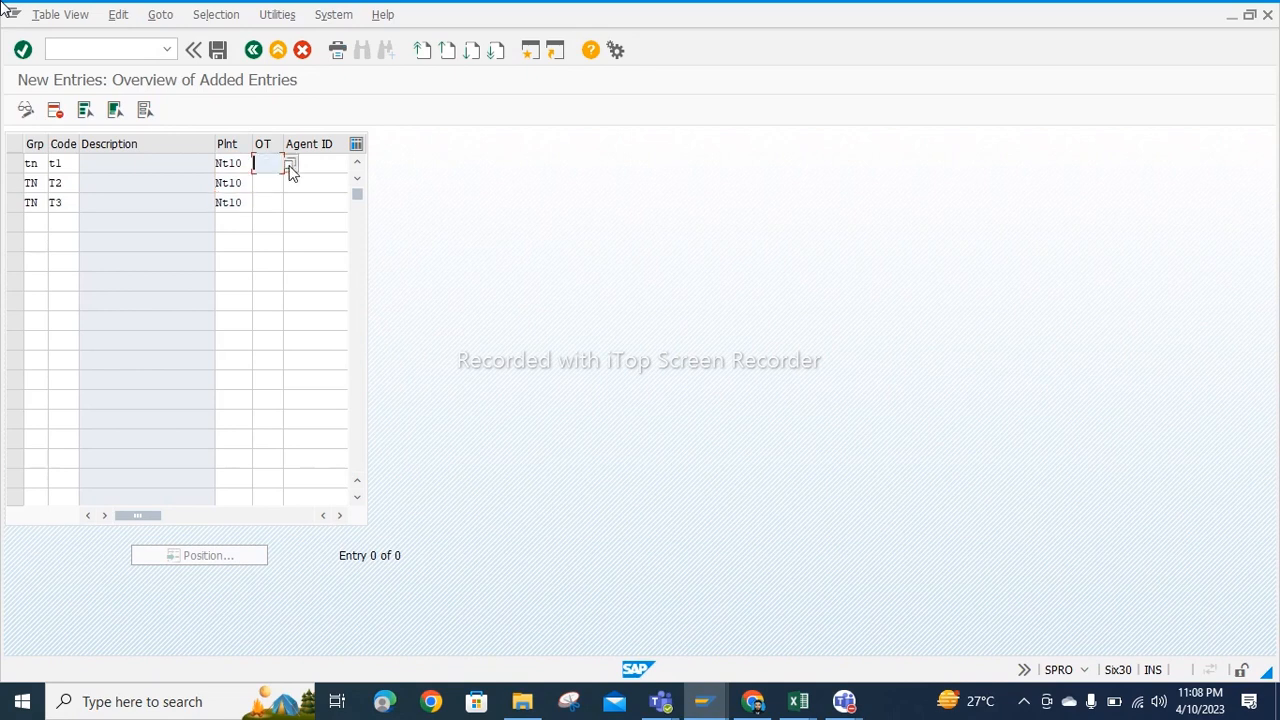
pyautogui.click(288, 166)
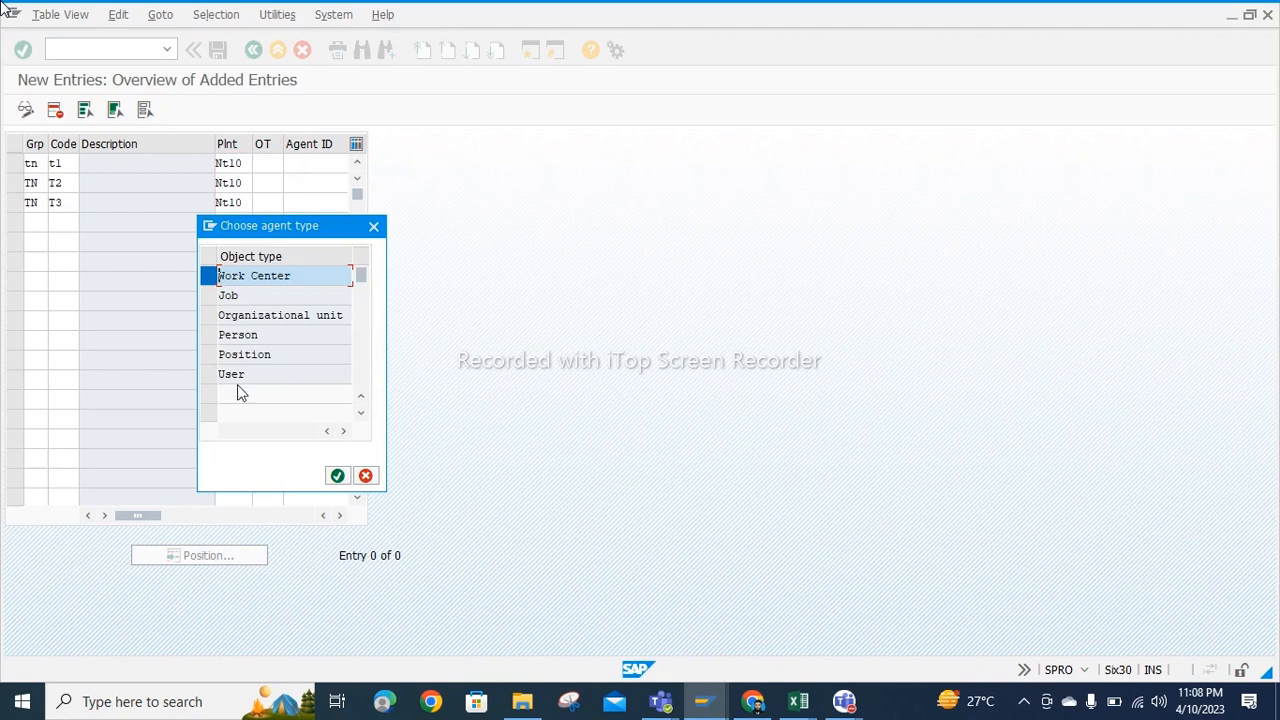
pyautogui.click(211, 376)
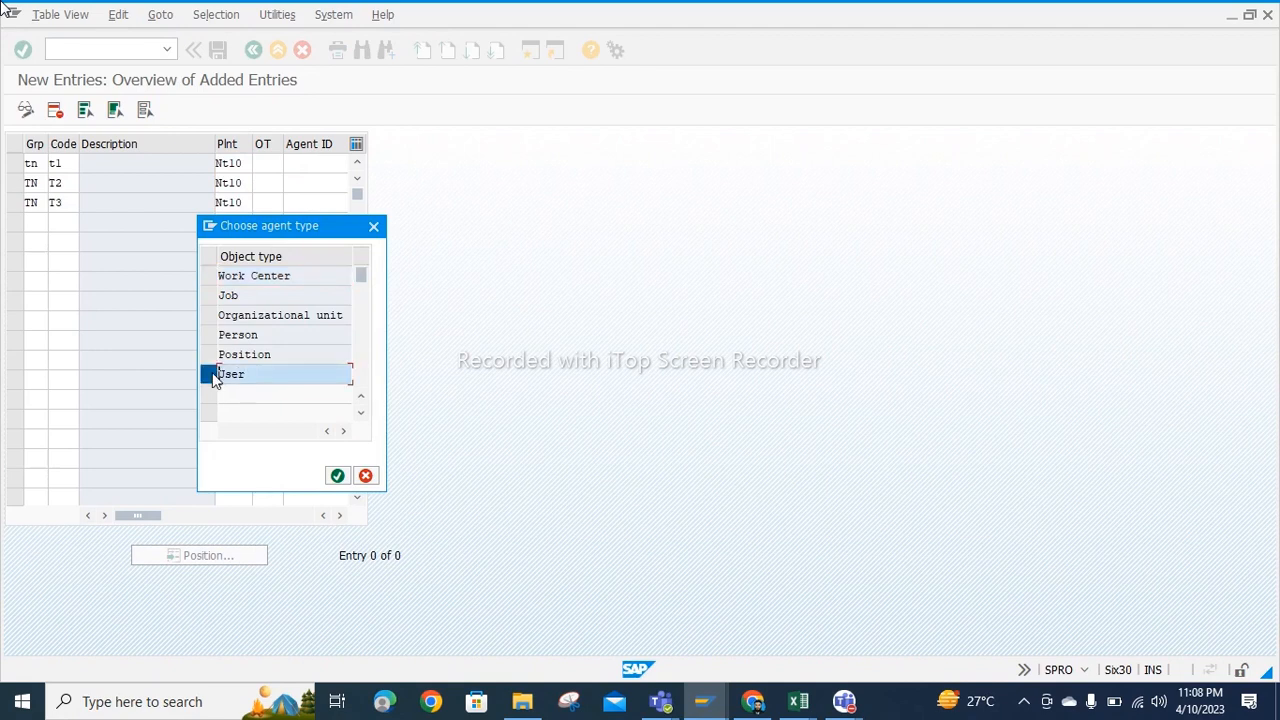
pyautogui.click(337, 475)
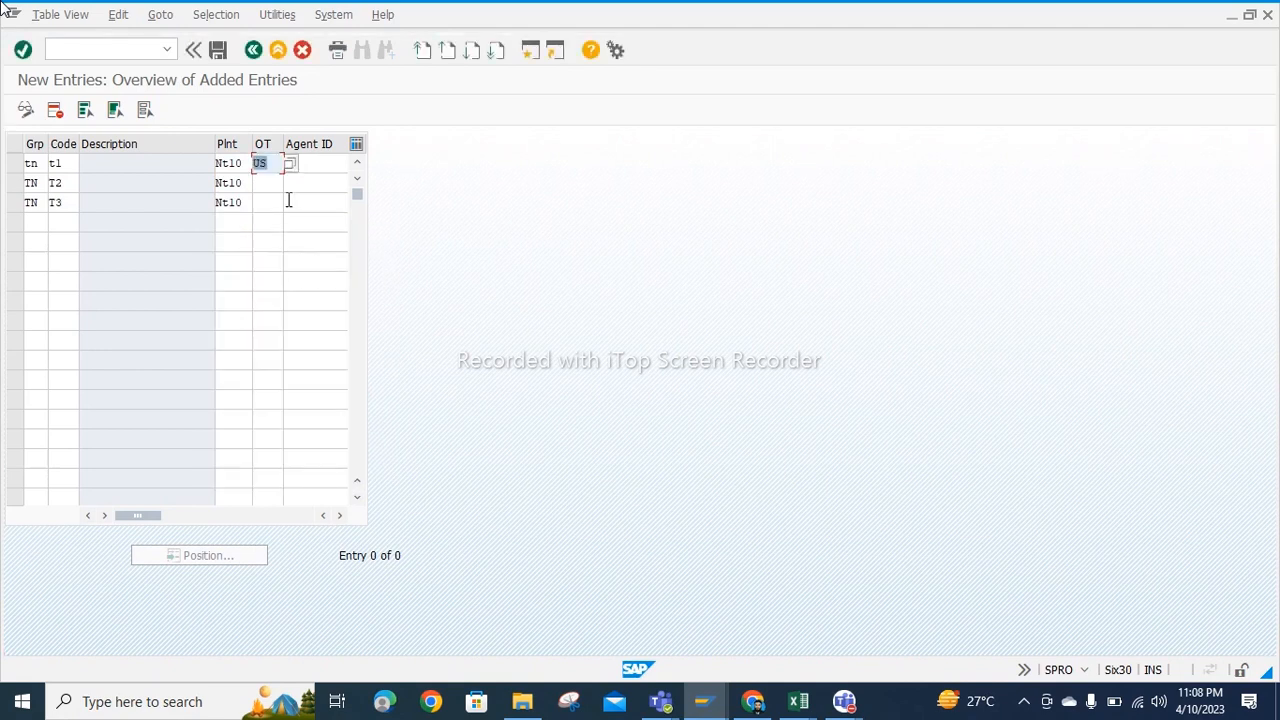
# Step: Copy the US object type from the T1 entry to the T2 and T3 entries
pyautogui.hotkey('ctrl', 'c')
pyautogui.click(264, 186)
pyautogui.hotkey('ctrl', 'v')
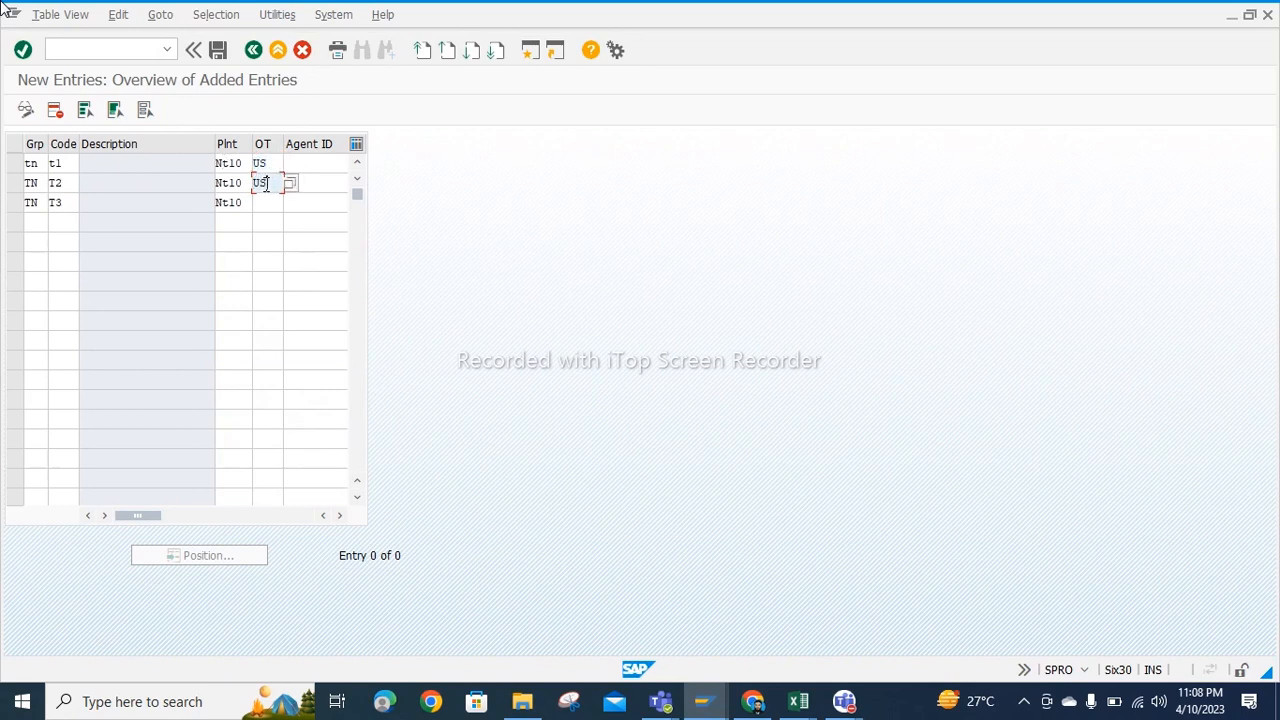
pyautogui.click(272, 204)
pyautogui.hotkey('ctrl', 'v')
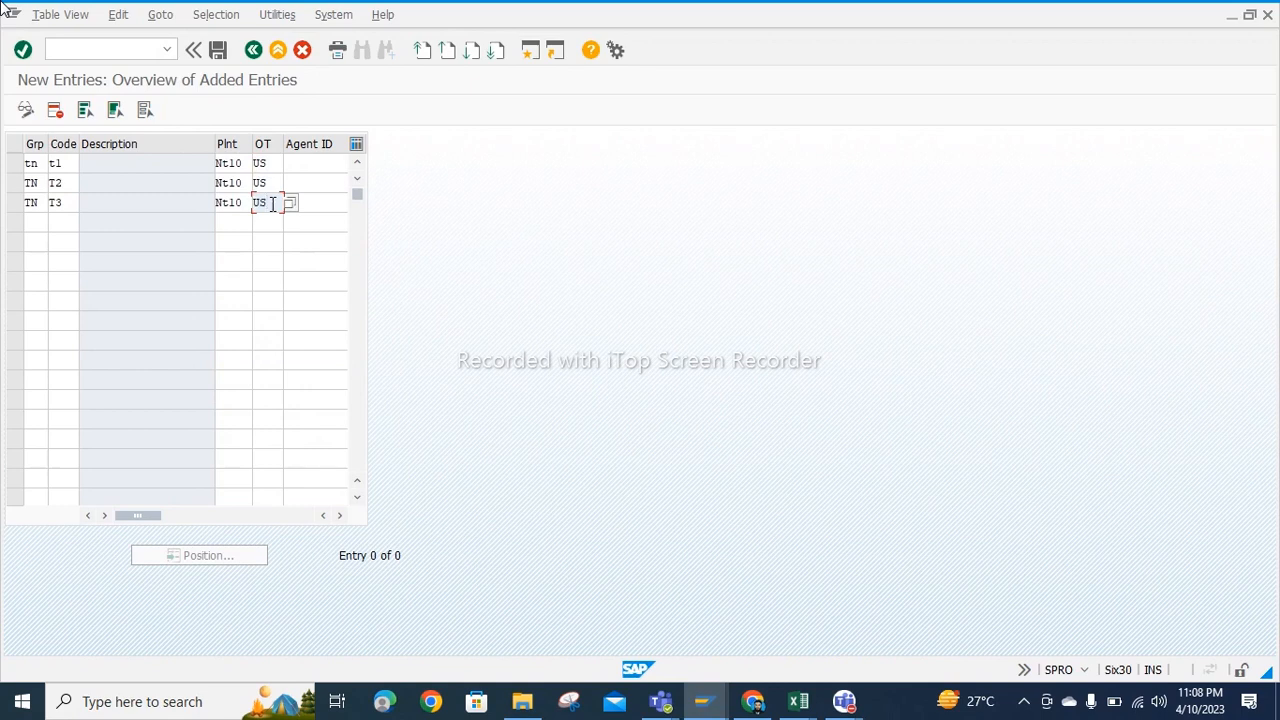
# Step: Set the agent ID of the T1 entry to MMUSER020
pyautogui.click(309, 169)
pyautogui.write('MMUSER02')
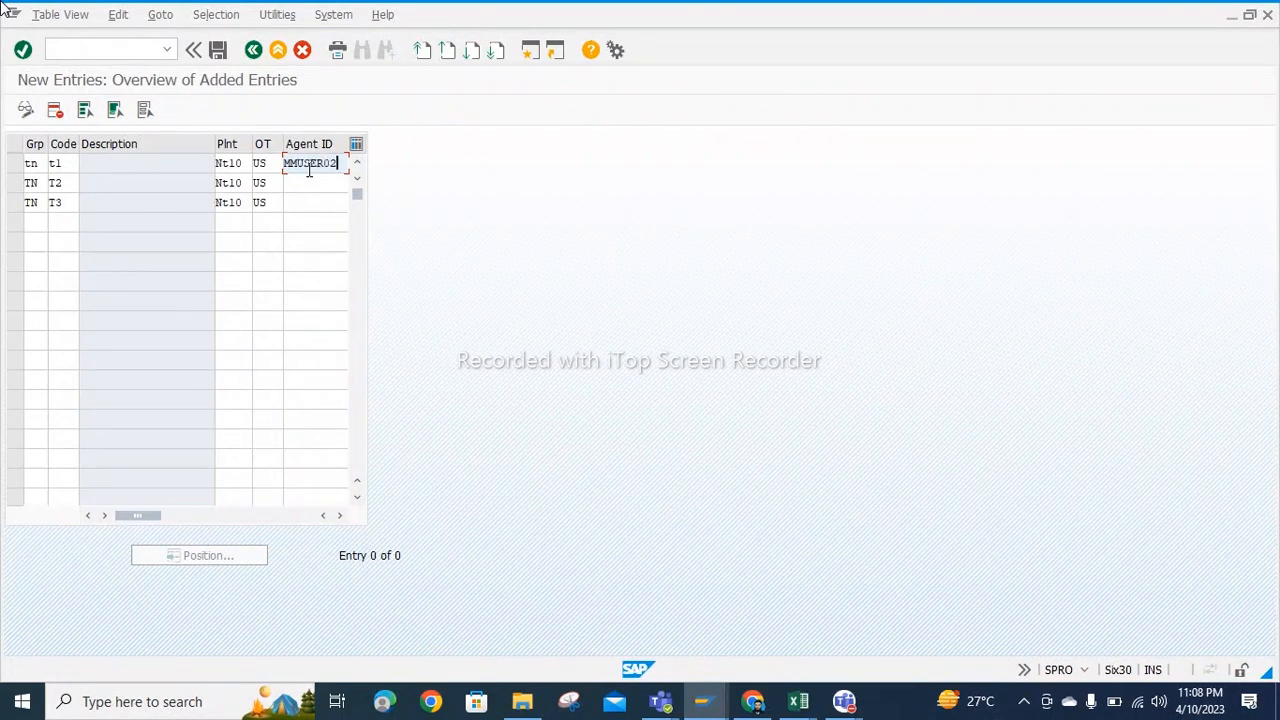
pyautogui.write('0')
pyautogui.click(303, 171)
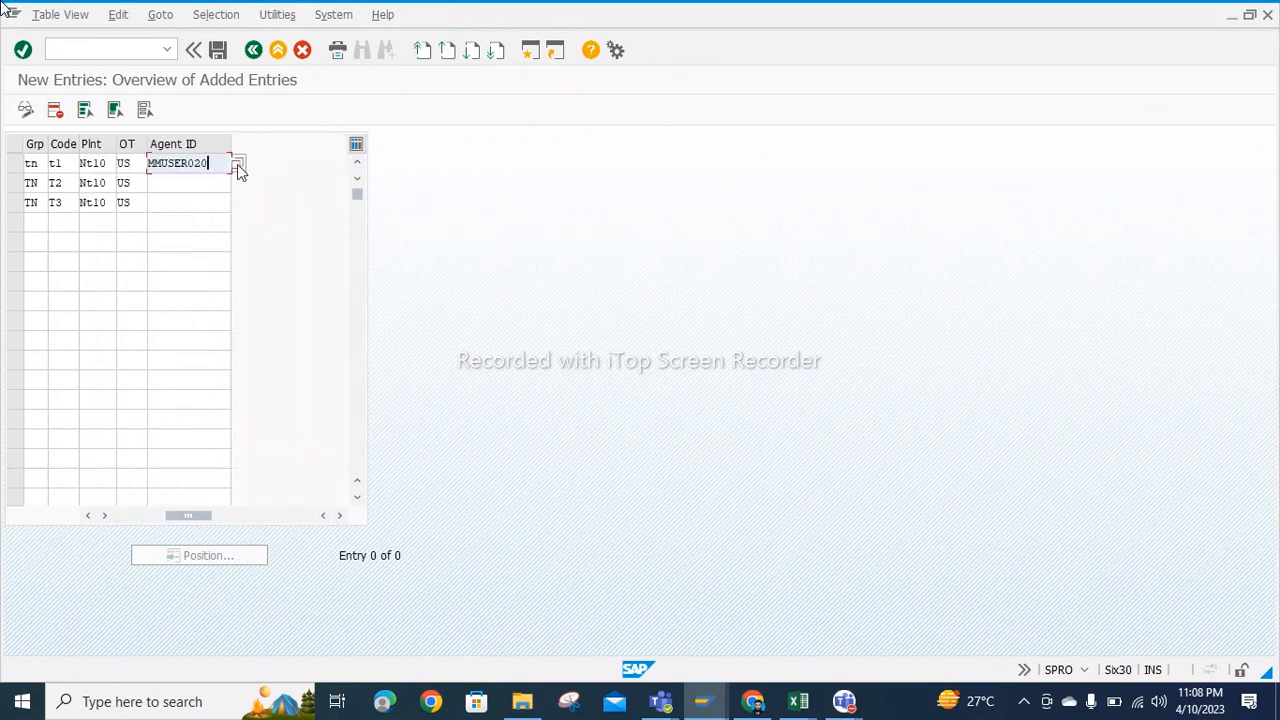
# Step: Copy the agent ID MMUSER020 from the T1 entry to the T2 and T3 entries
pyautogui.moveTo(218, 163); pyautogui.dragTo(88, 158)
pyautogui.hotkey('ctrl', 'c')
pyautogui.click(171, 182)
pyautogui.hotkey('ctrl', 'v')
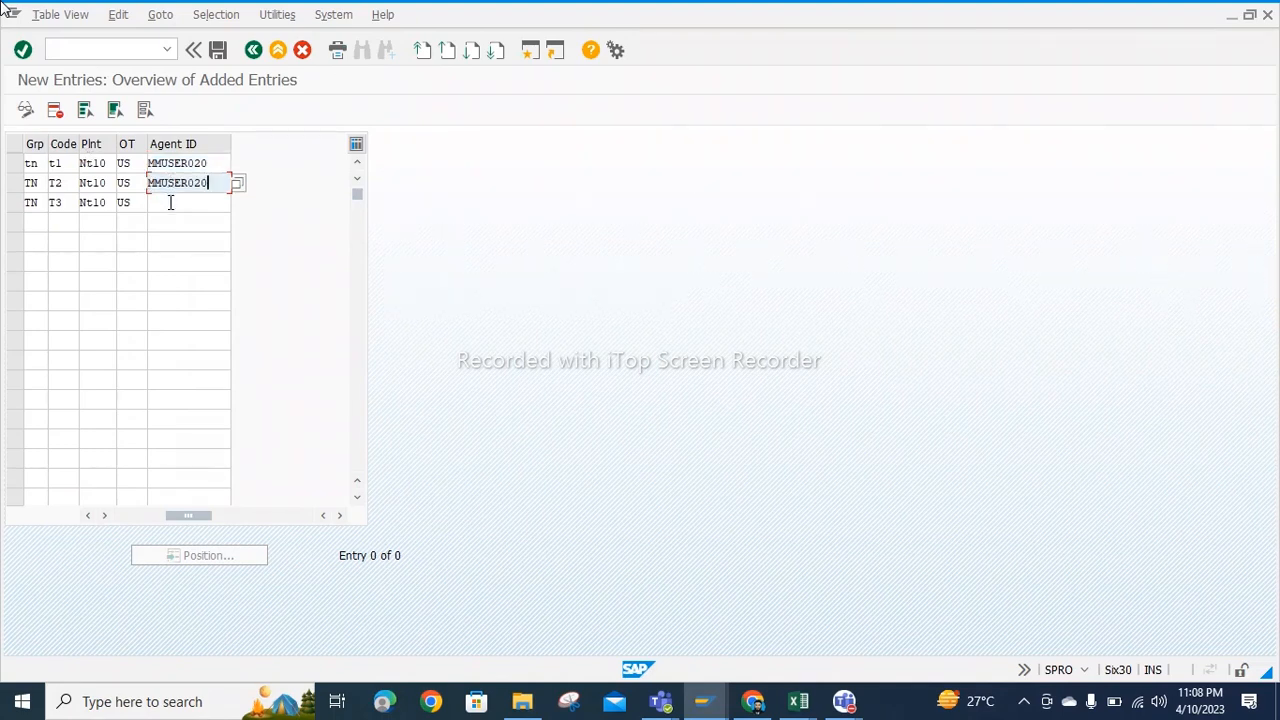
pyautogui.click(171, 202)
pyautogui.hotkey('ctrl', 'v')
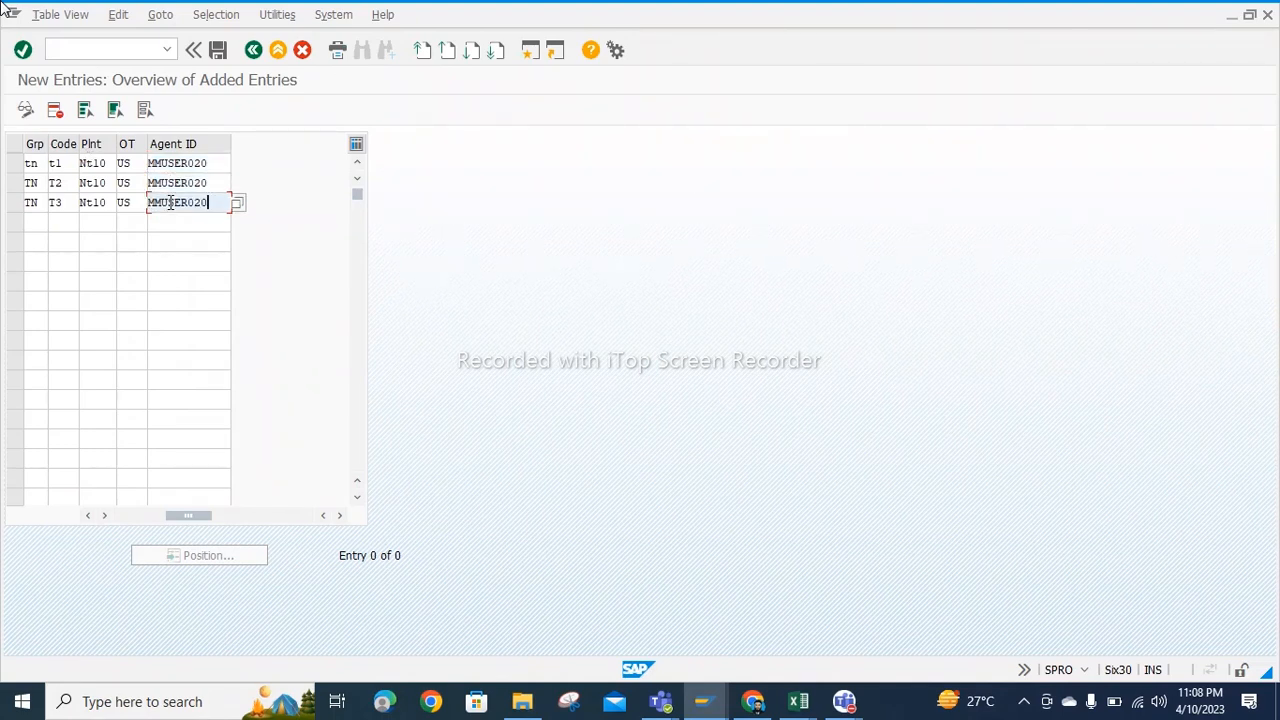
# Step: Re-enter the first entry's release group as TN and save the three entries to the proposed customizing request
pyautogui.moveTo(188, 515); pyautogui.dragTo(93, 515)
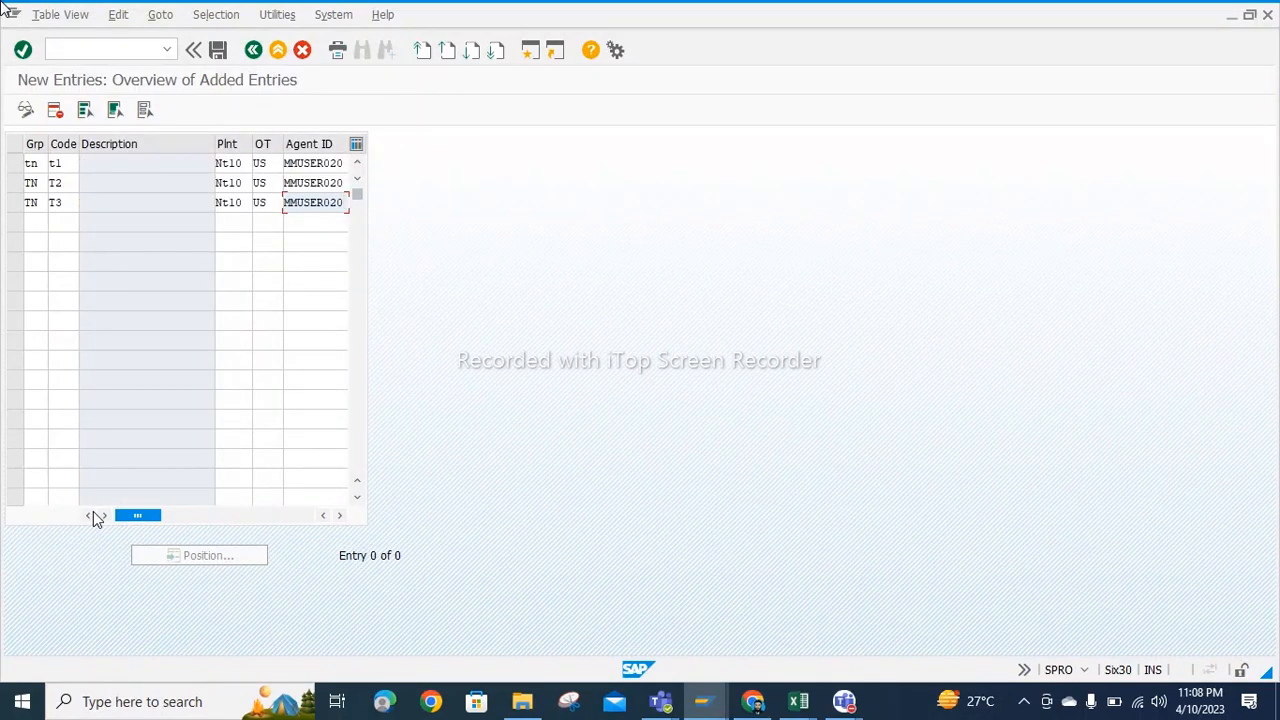
pyautogui.moveTo(40, 163); pyautogui.dragTo(1, 160)
pyautogui.write('T')
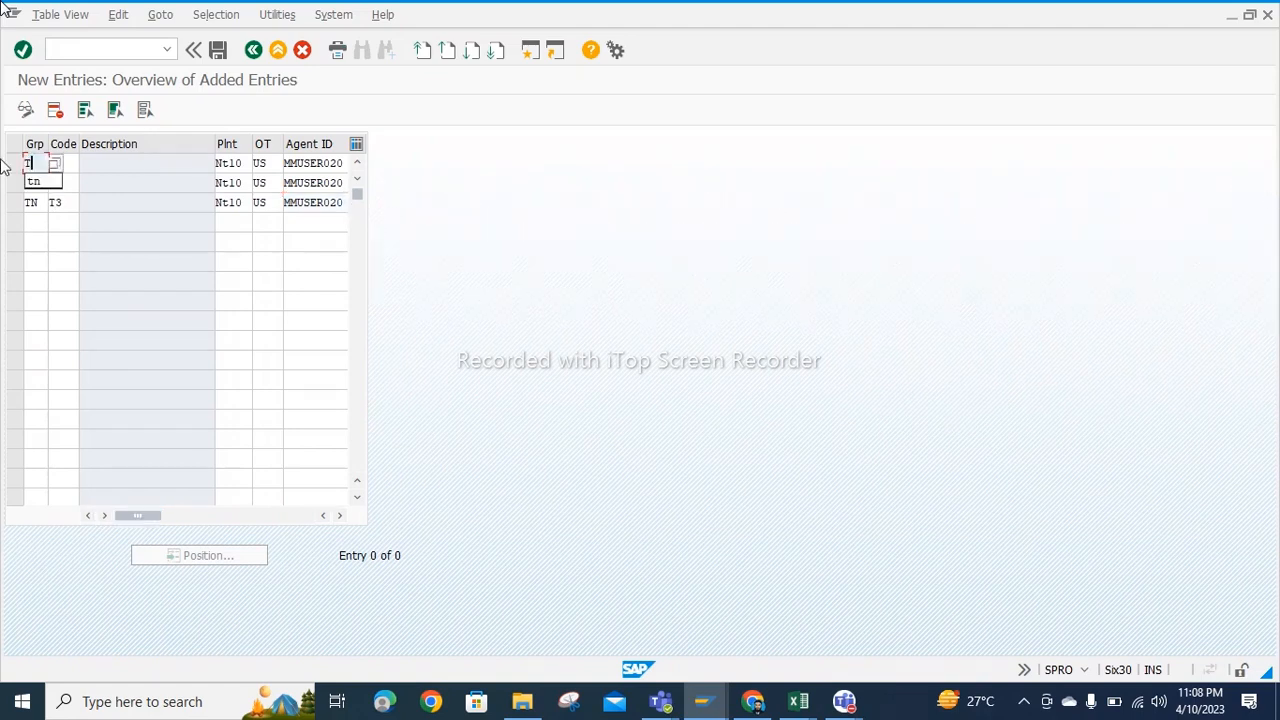
pyautogui.write('N')
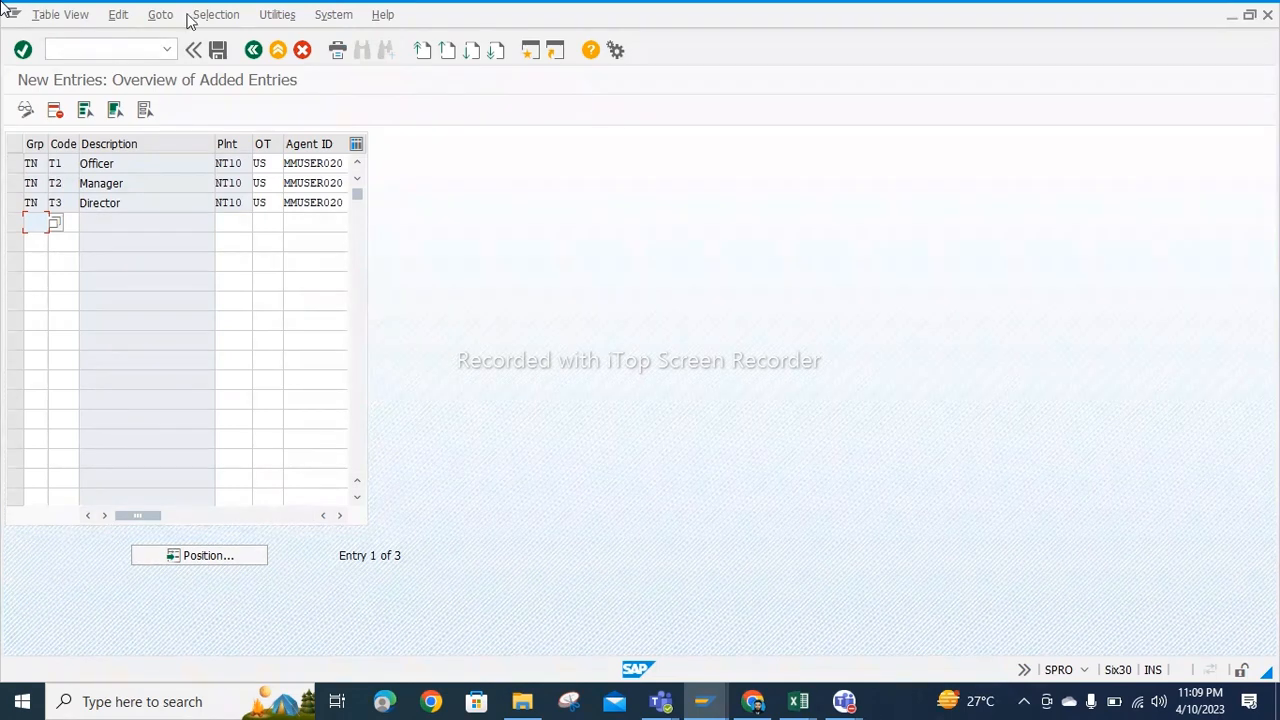
pyautogui.click(219, 51)
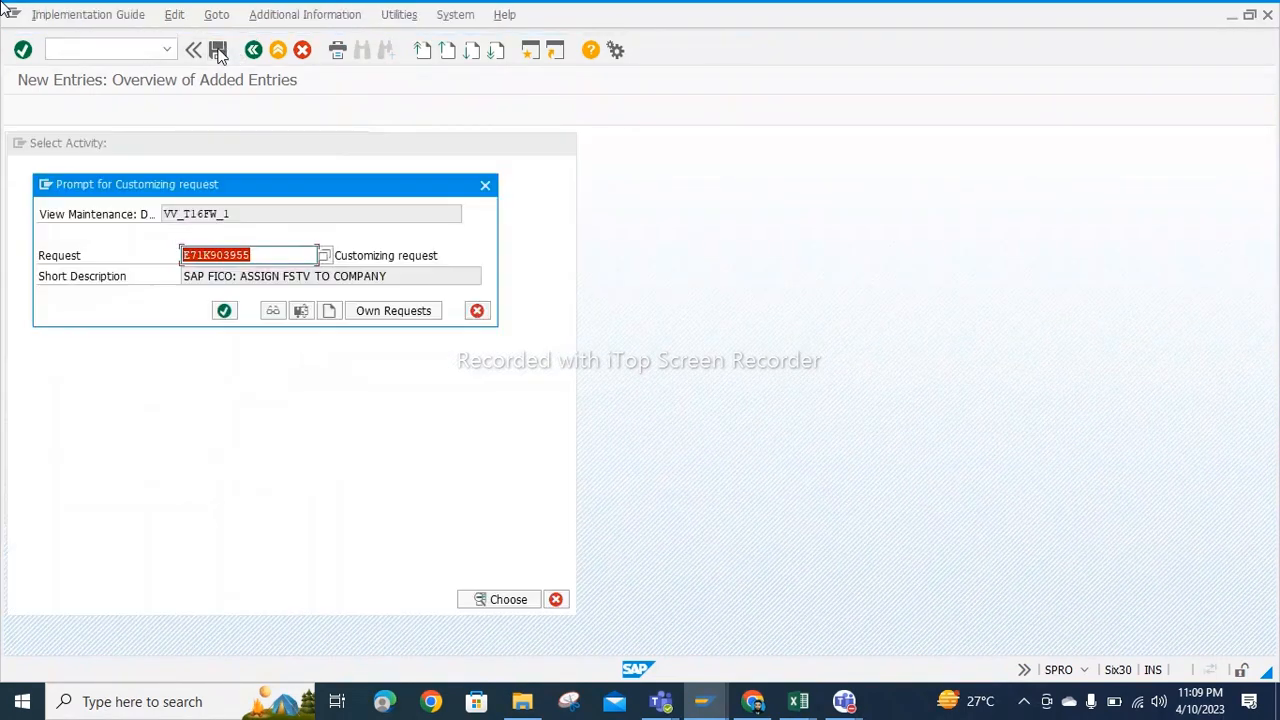
pyautogui.click(224, 311)
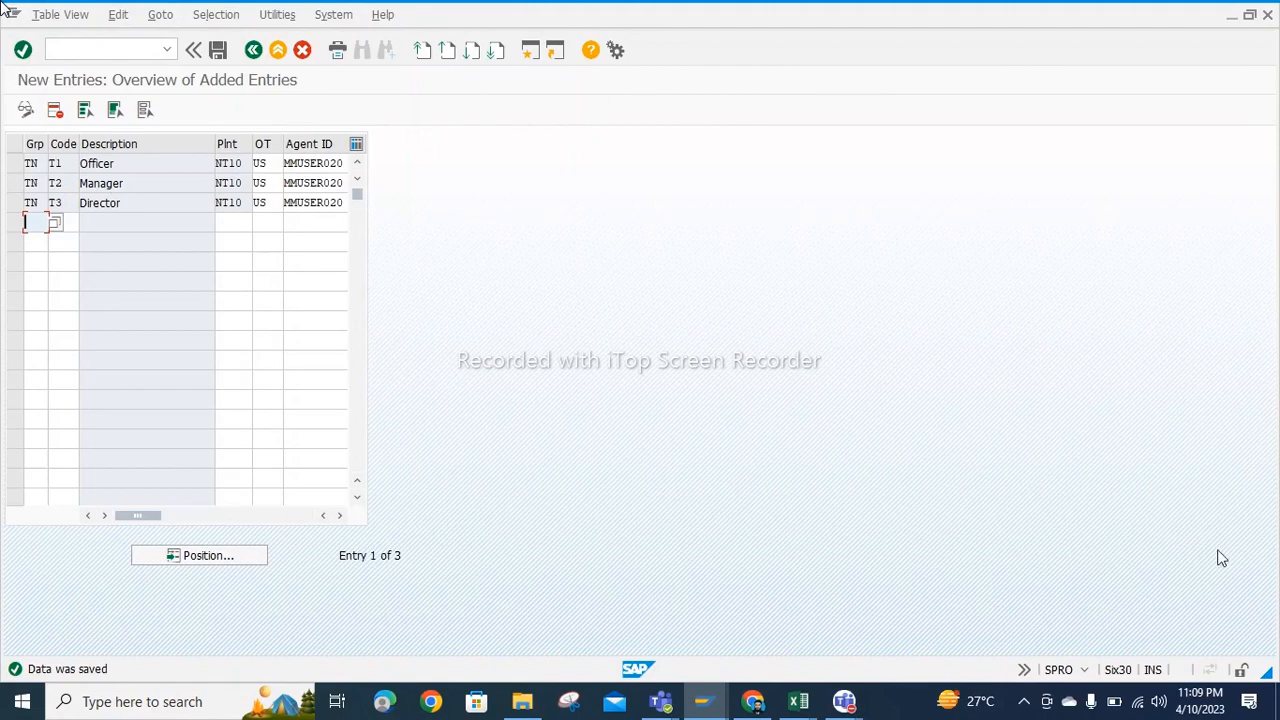
pyautogui.click(1222, 558)
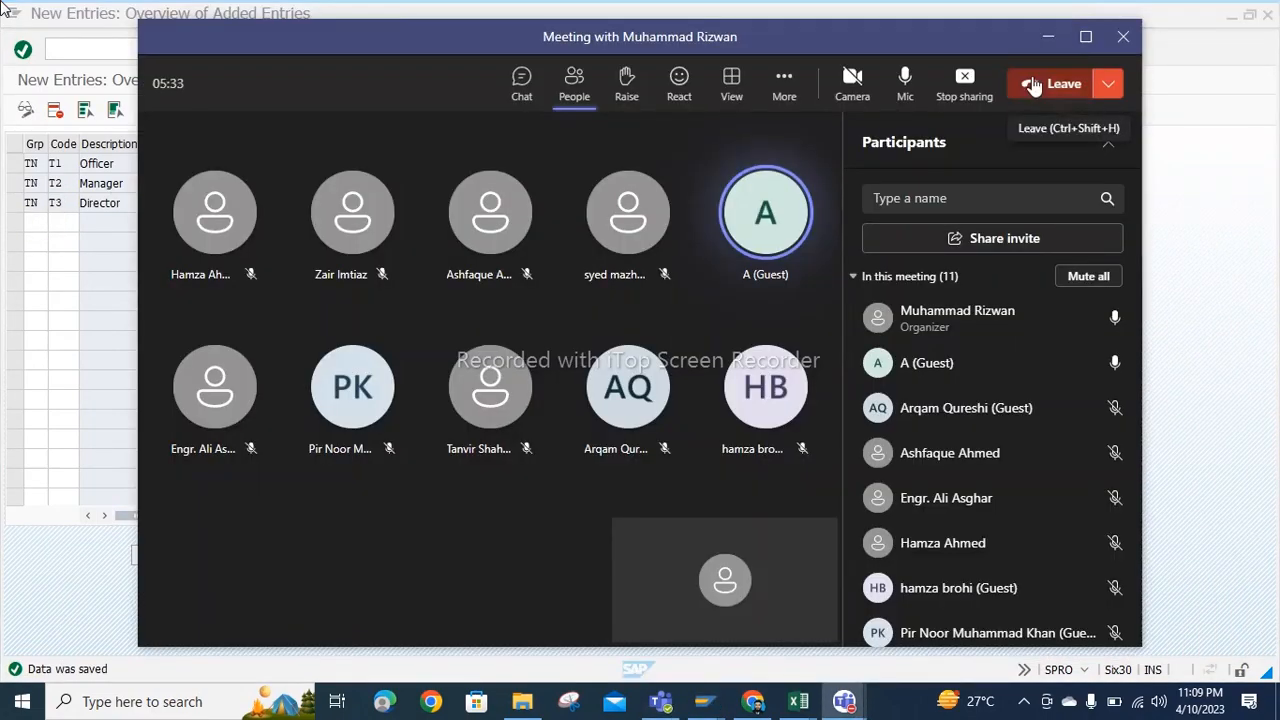
pyautogui.click(1049, 40)
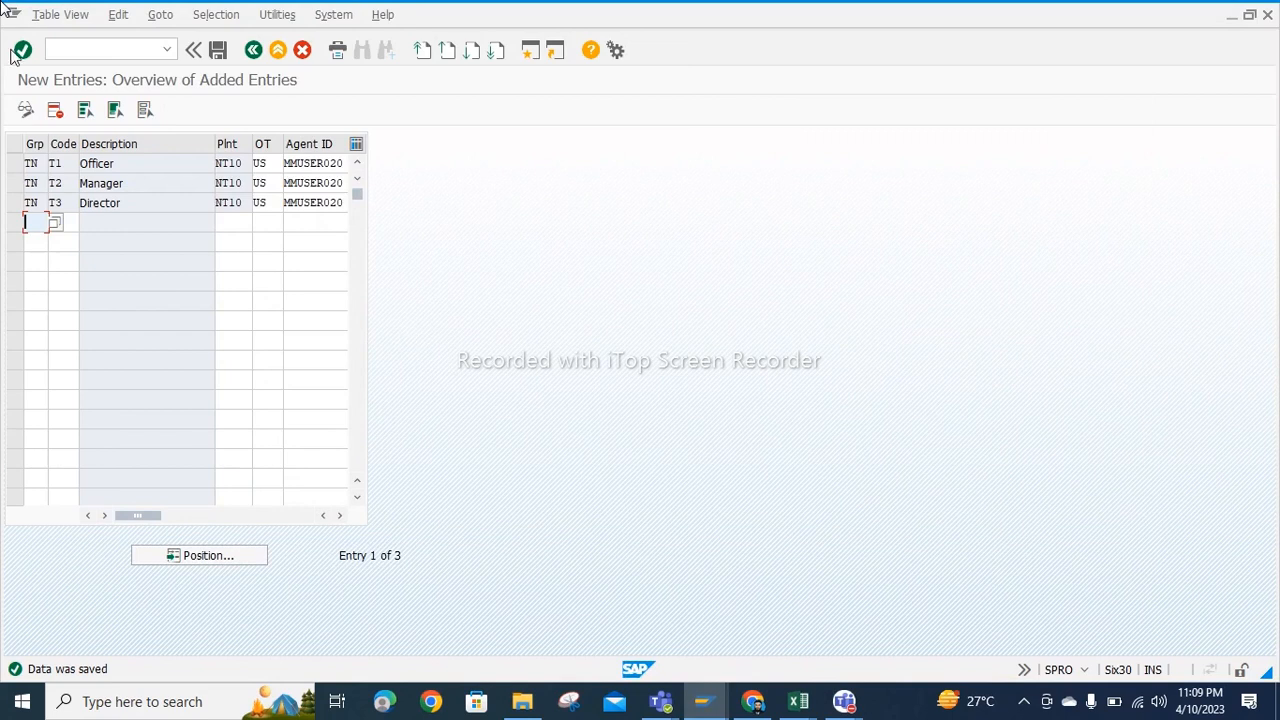
# Step: Leave the customizing view and run the MM60 materials list for plant NT10
pyautogui.click(100, 51)
pyautogui.write('/n')
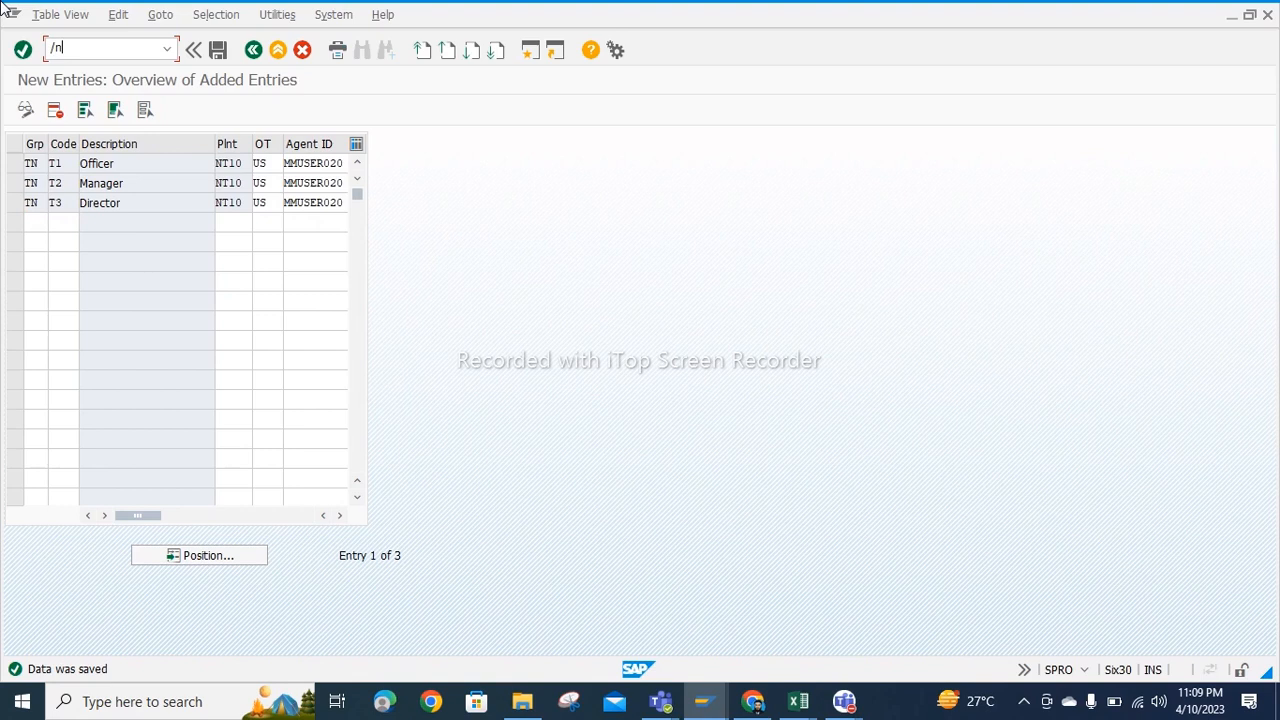
pyautogui.press('Return')
pyautogui.write('mm60')
pyautogui.press('Return')
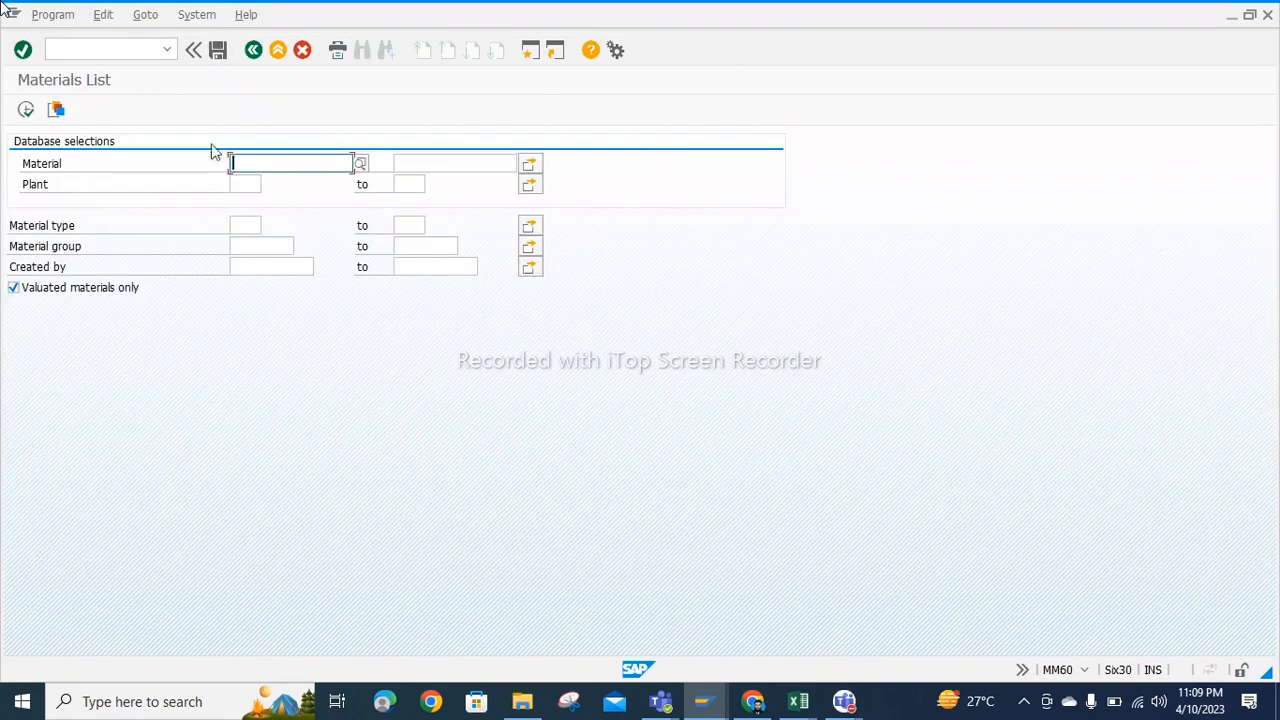
pyautogui.click(243, 184)
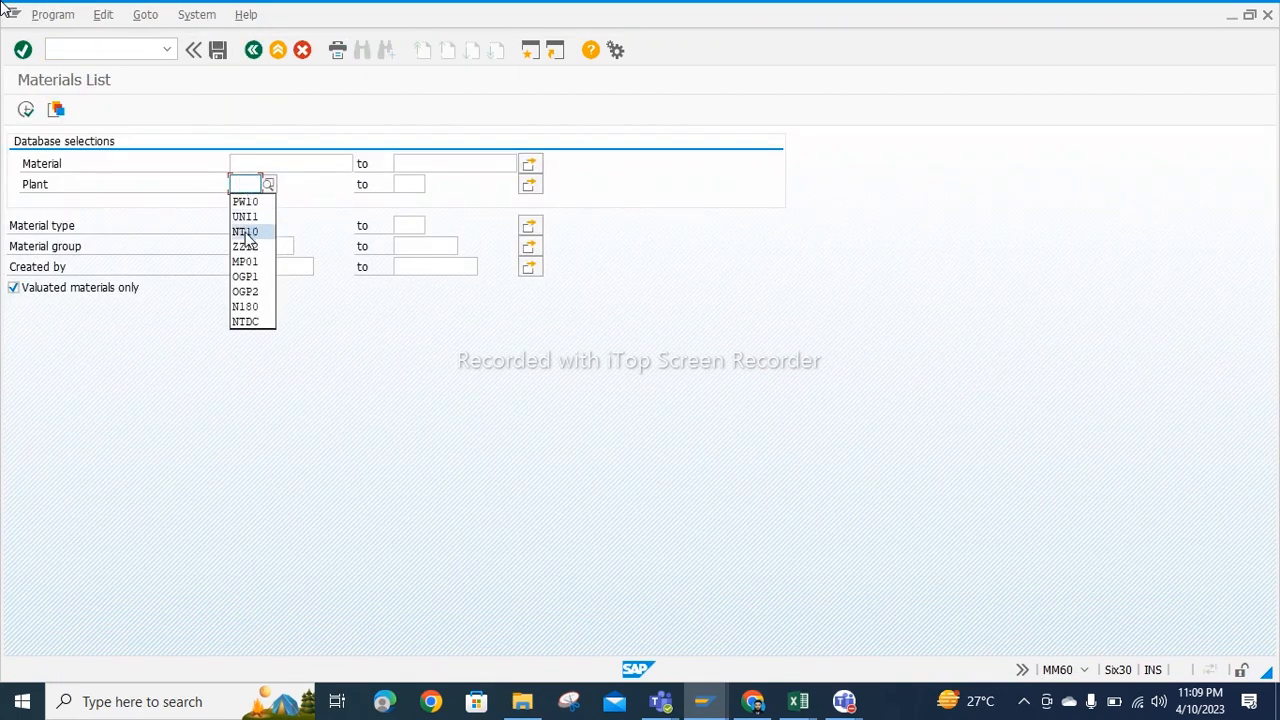
pyautogui.click(246, 232)
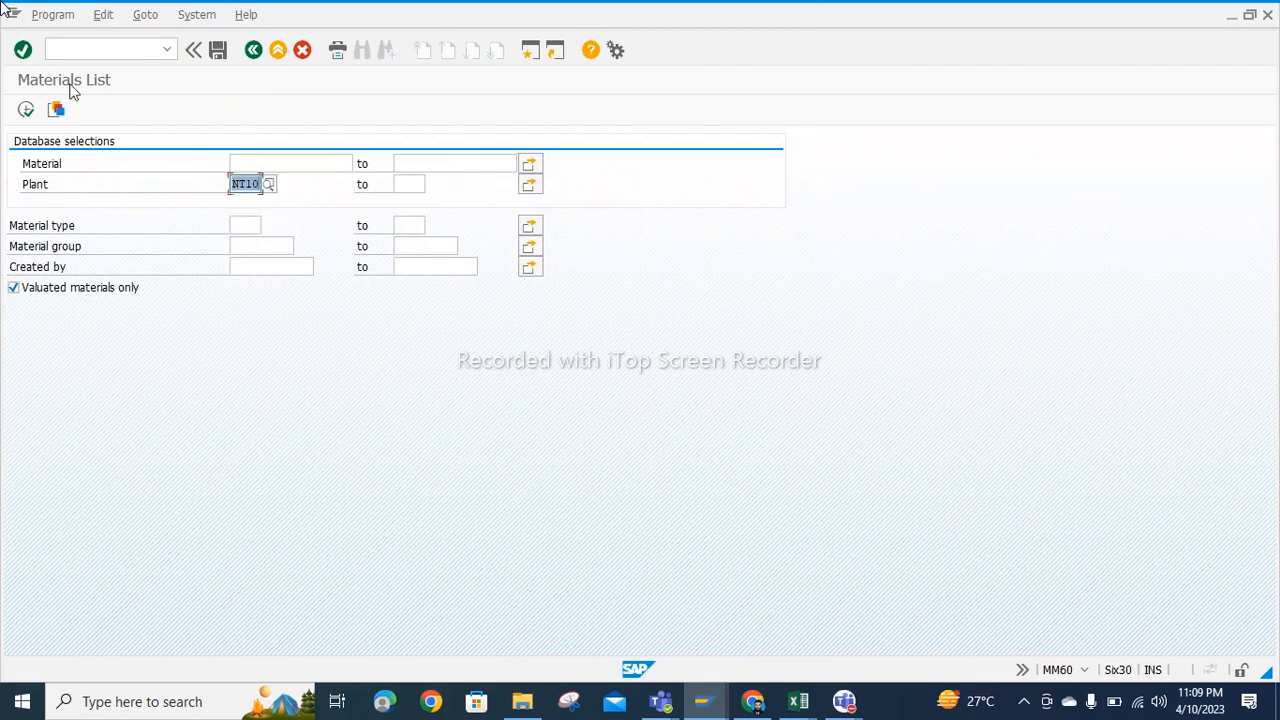
pyautogui.press('F8')
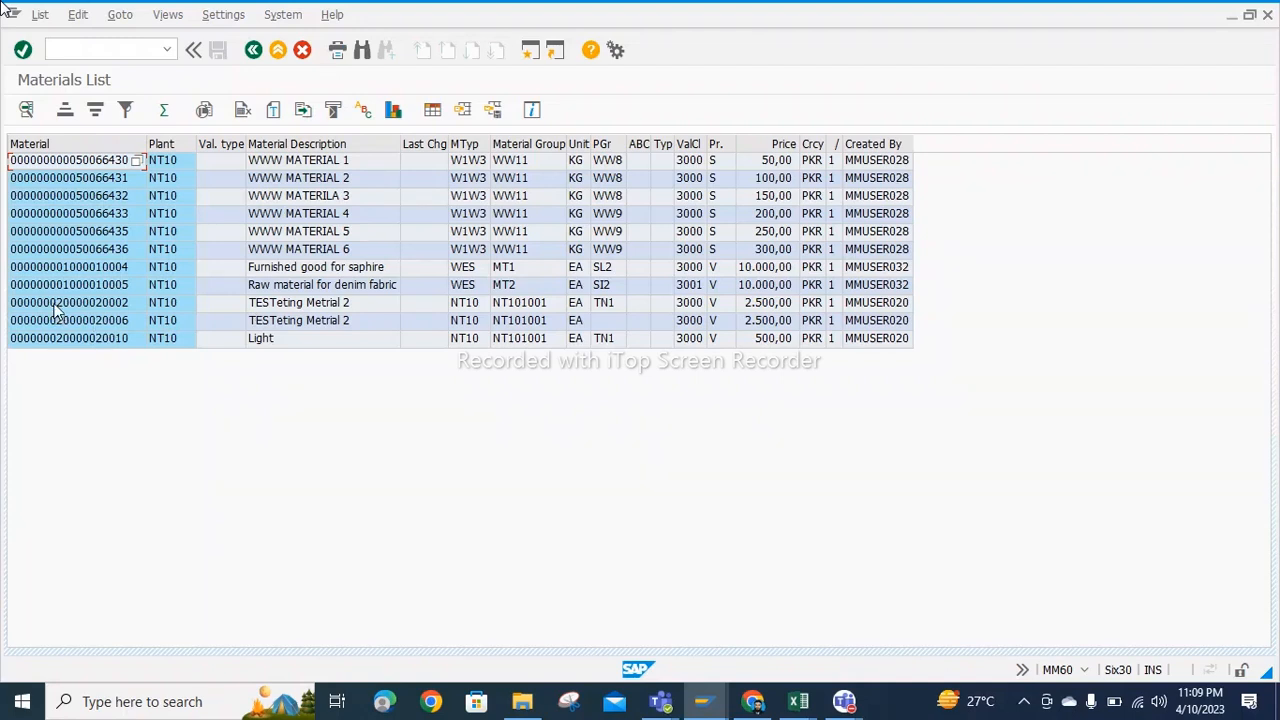
pyautogui.click(19, 309)
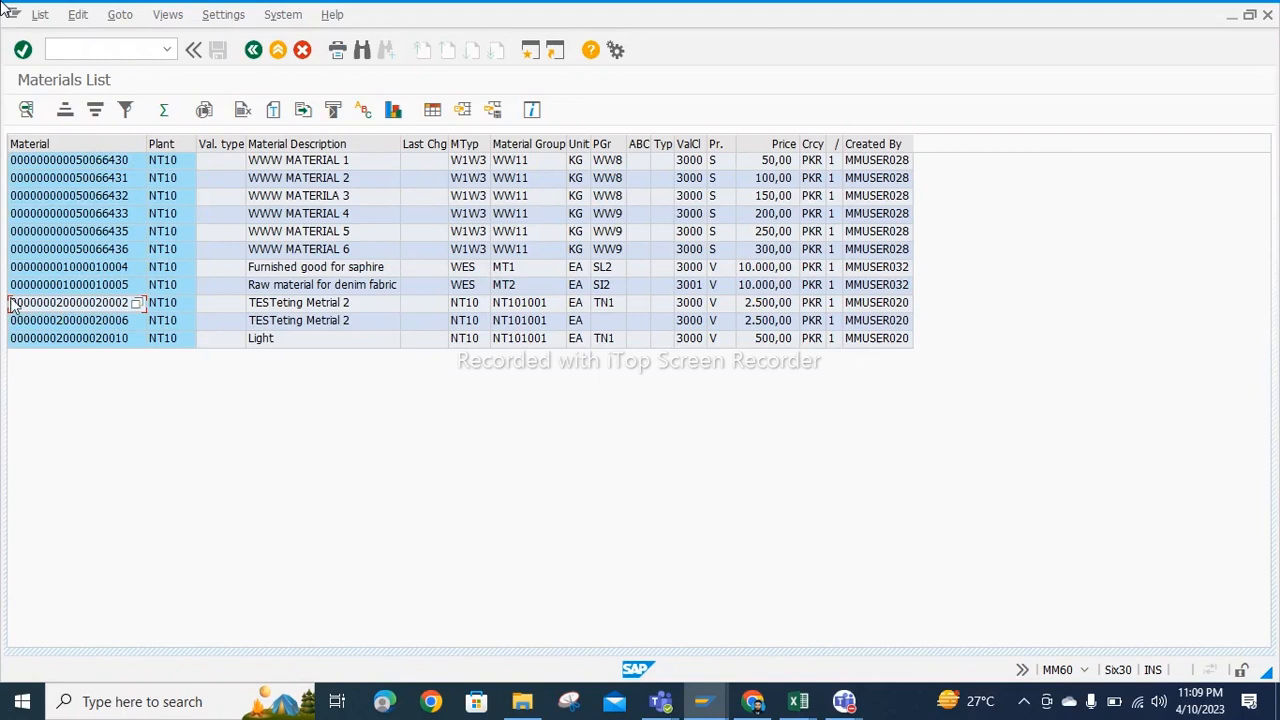
pyautogui.keyDown('ctrl'); pyautogui.click(27, 310); pyautogui.keyUp('ctrl')
pyautogui.keyDown('ctrl'); pyautogui.click(33, 321); pyautogui.keyUp('ctrl')
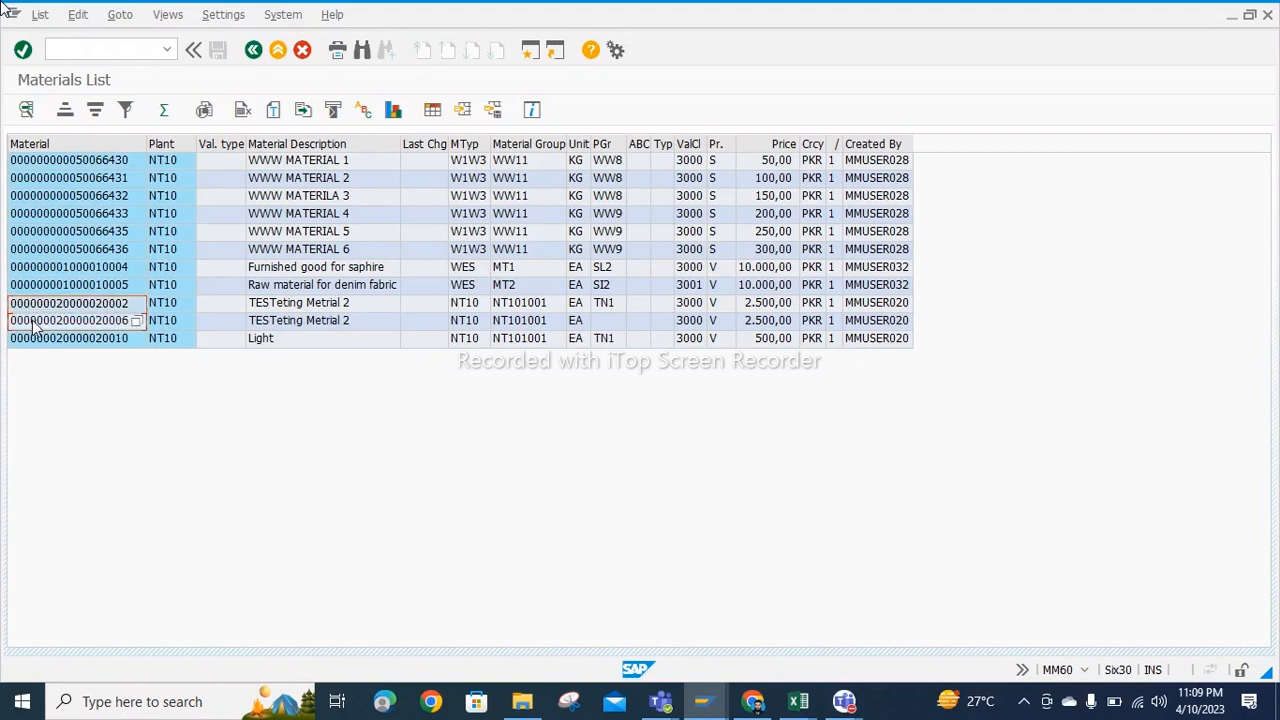
# Step: Open transaction ME51N in a new session and set the purchase requisition's document type to NT10 Local PR fot NISHAT
pyautogui.click(114, 47)
pyautogui.write('/ome')
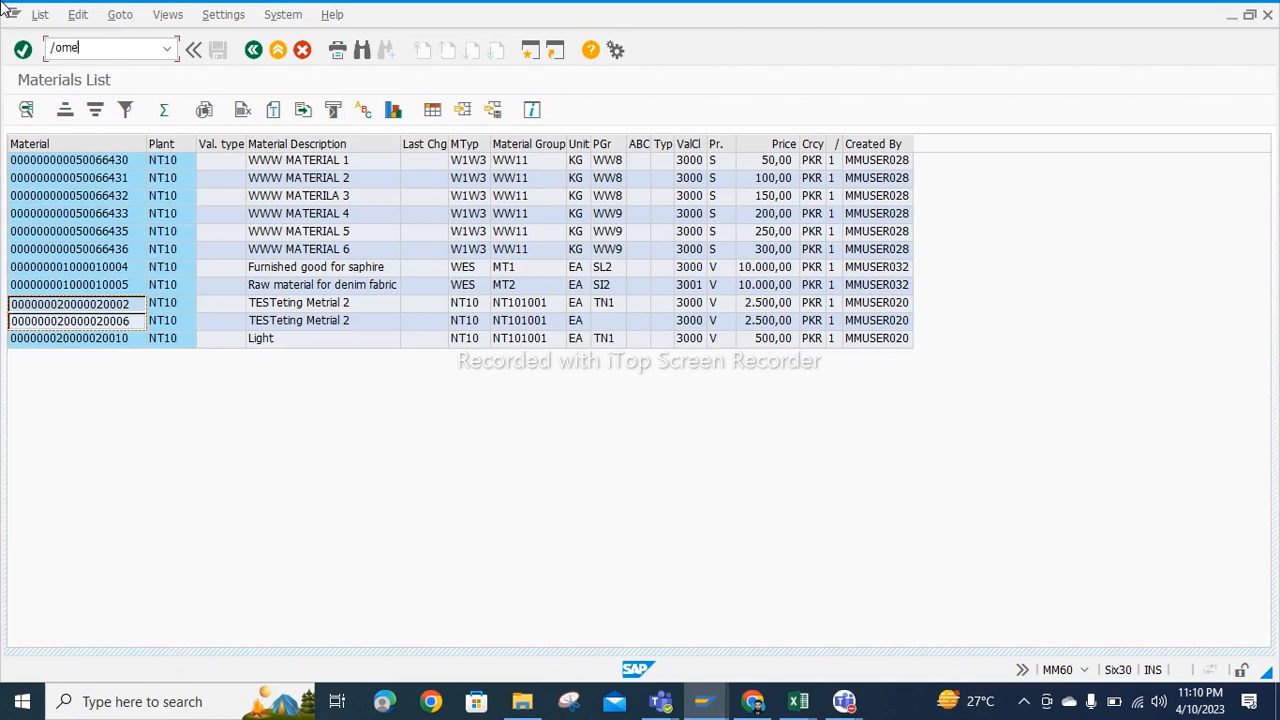
pyautogui.write('21n')
pyautogui.press('Return')
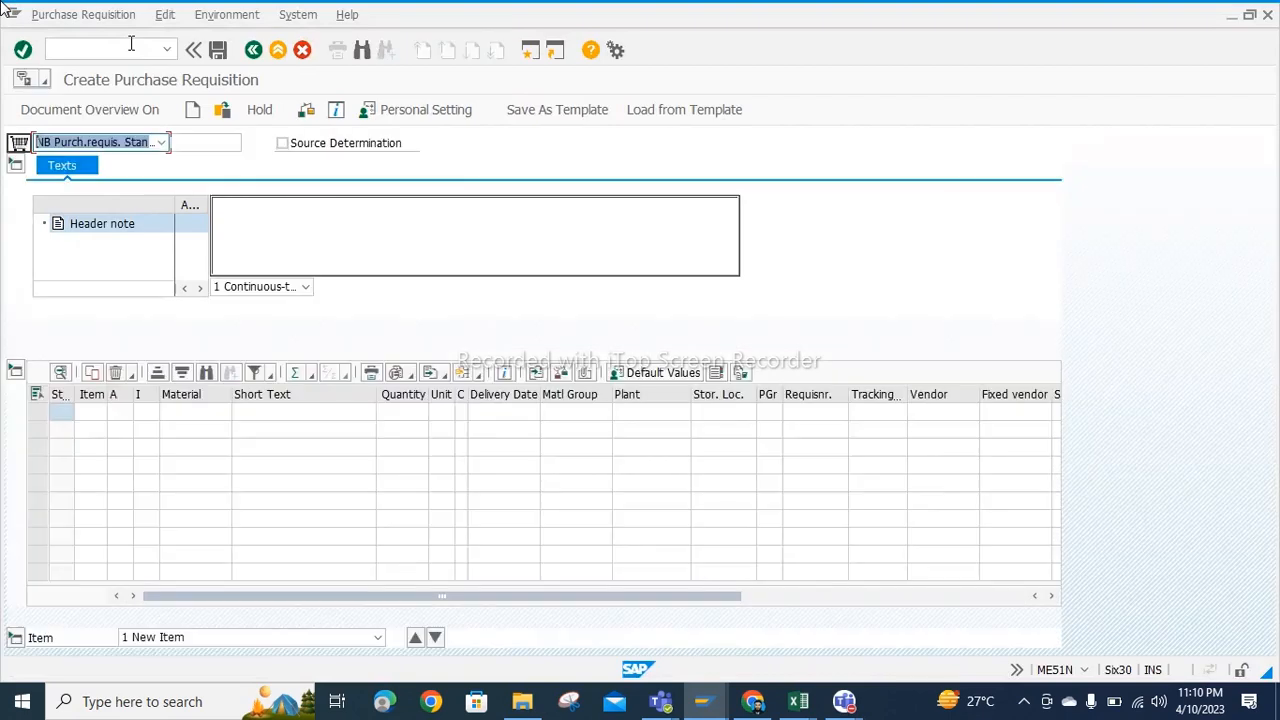
pyautogui.click(160, 143)
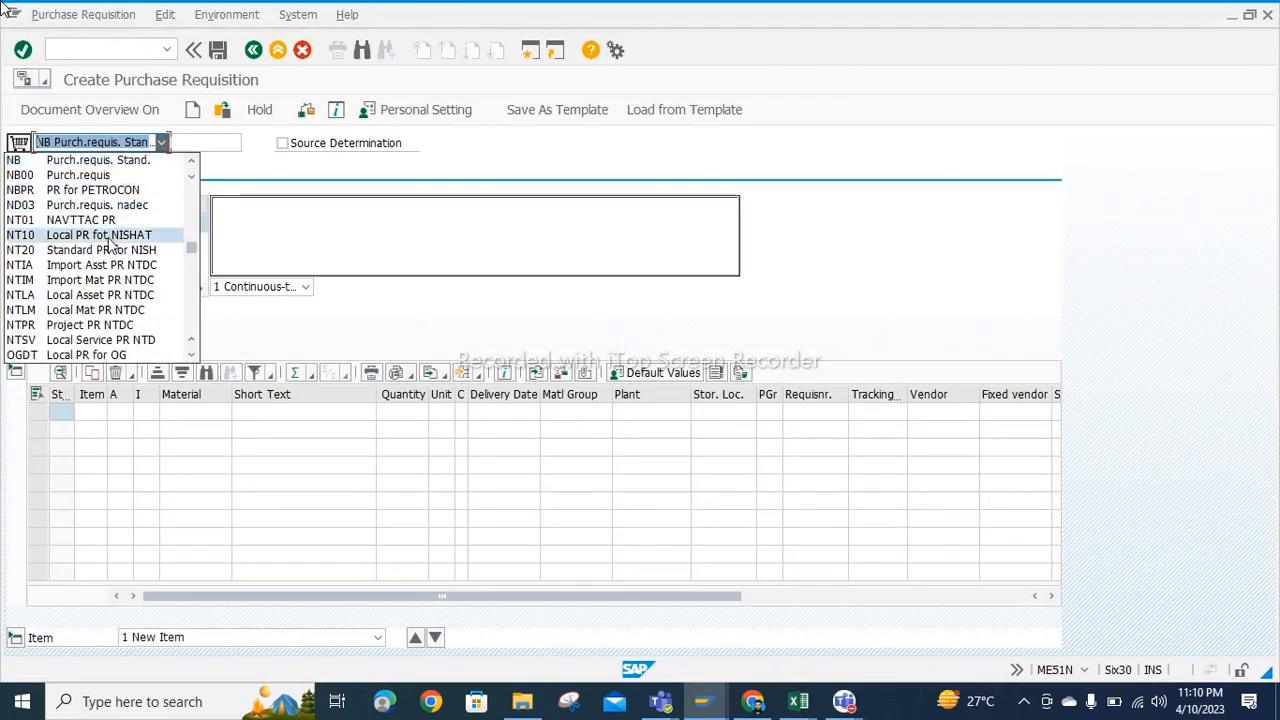
pyautogui.click(150, 235)
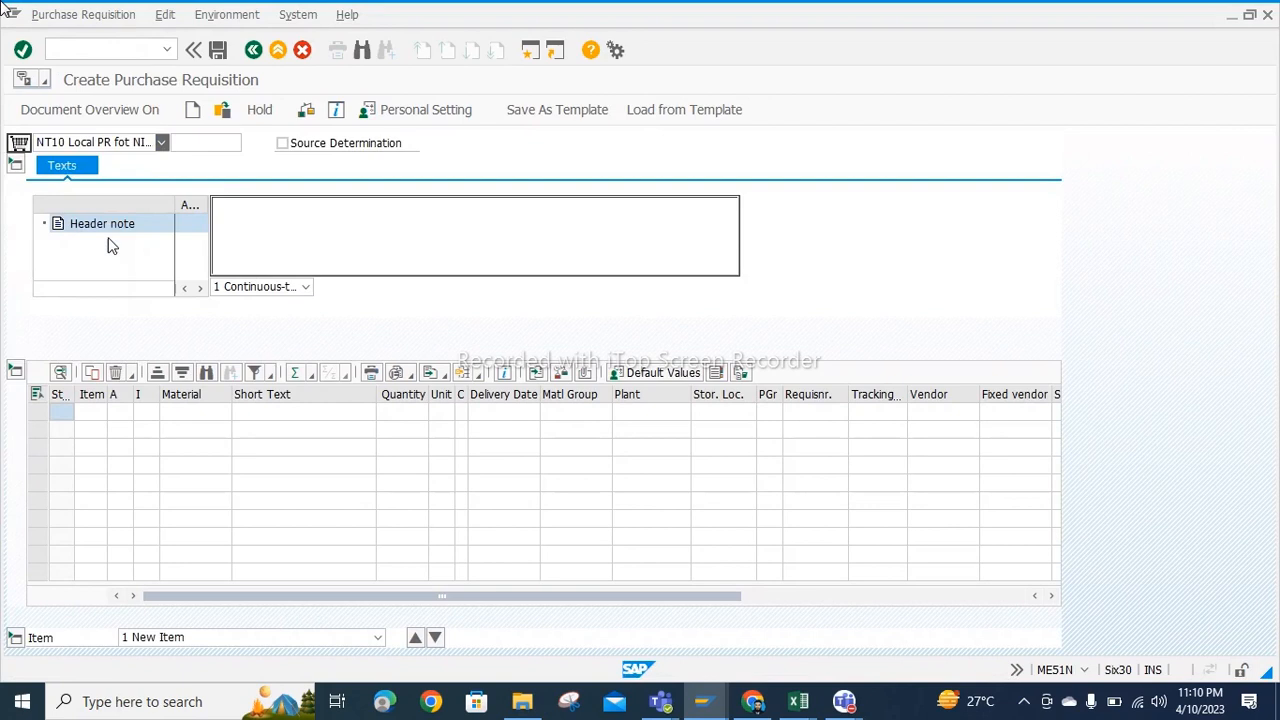
# Step: Paste the two copied material numbers as requisition items and set the plant of both to NT10
pyautogui.click(199, 418)
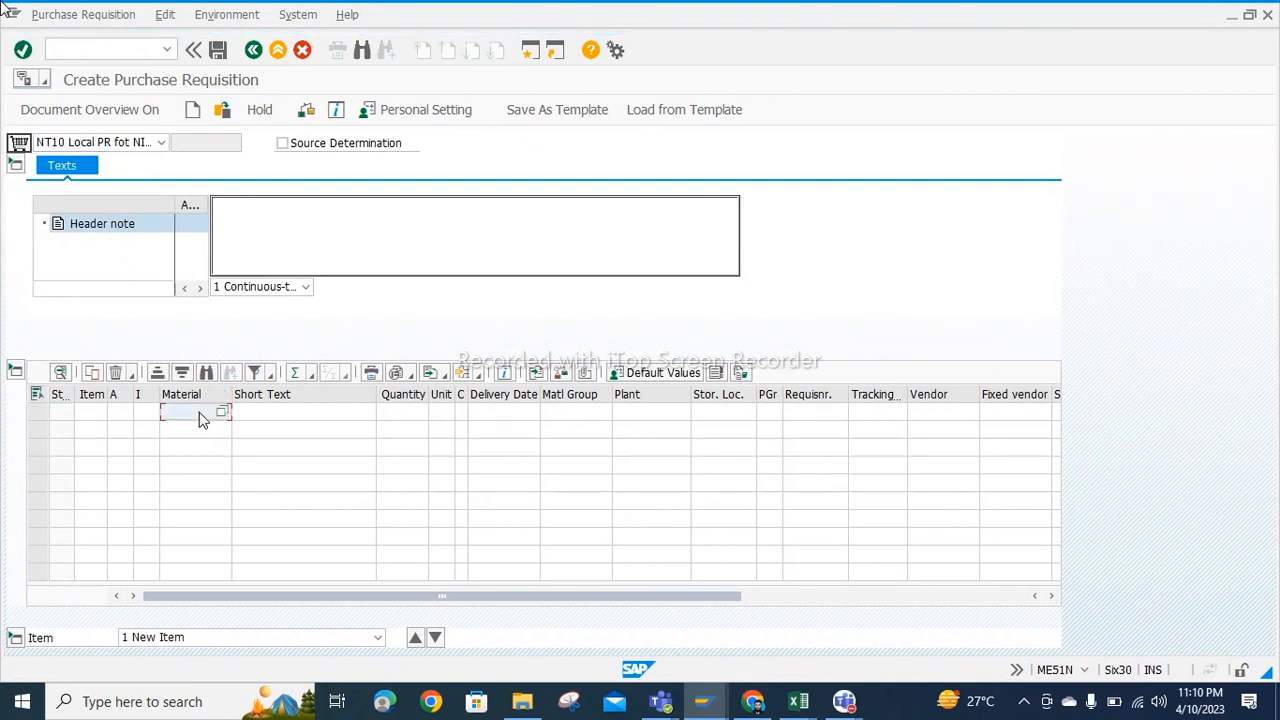
pyautogui.hotkey('ctrl', 'v')
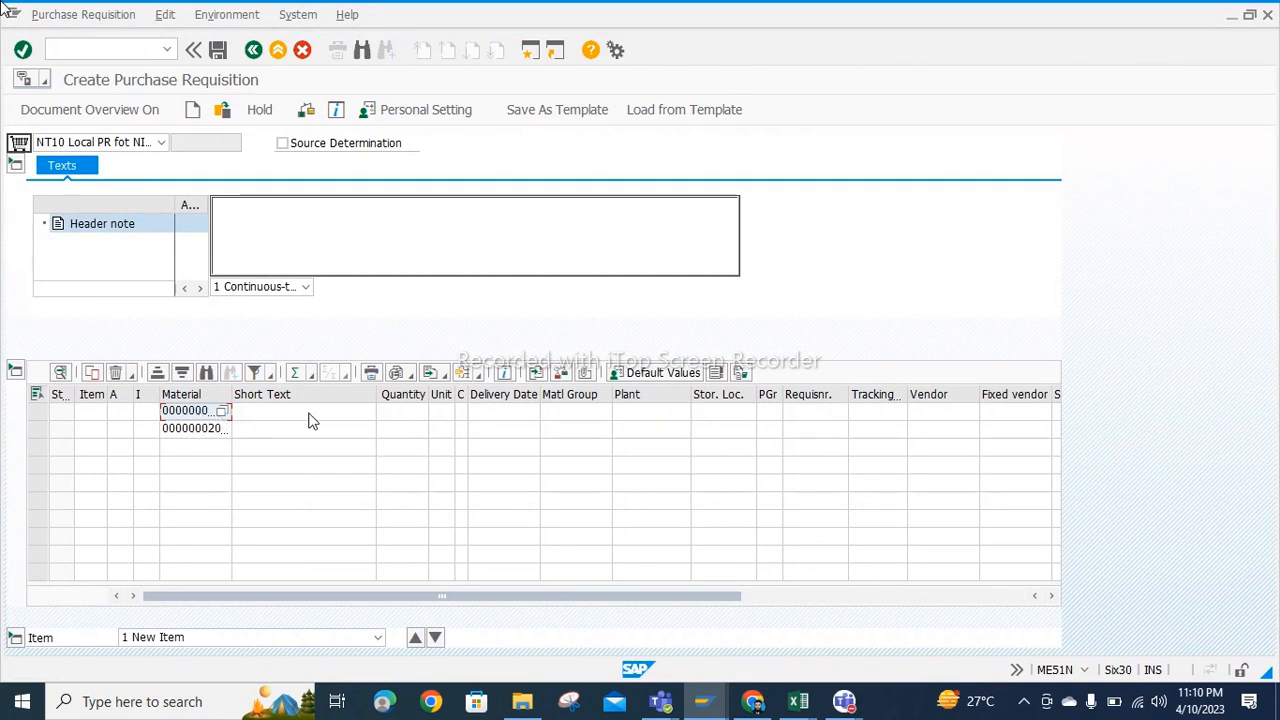
pyautogui.click(640, 420)
pyautogui.write('NT')
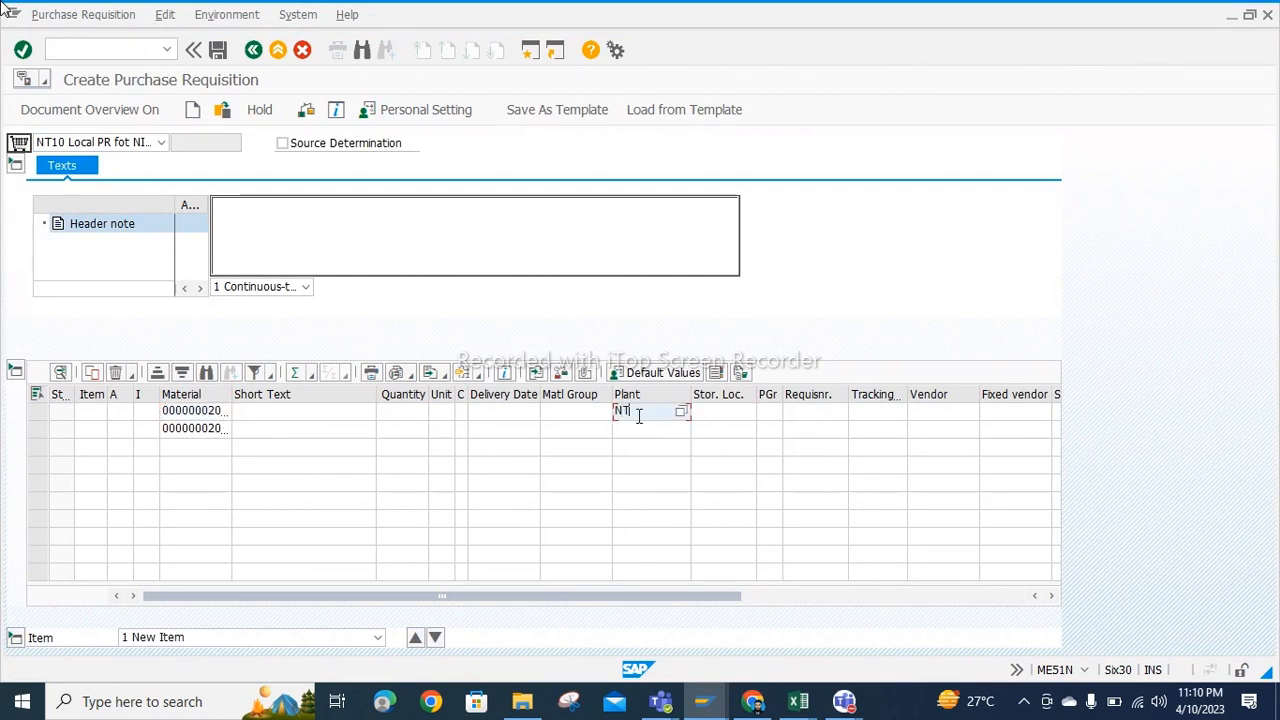
pyautogui.write('10')
pyautogui.click(641, 436)
pyautogui.write('Nt10')
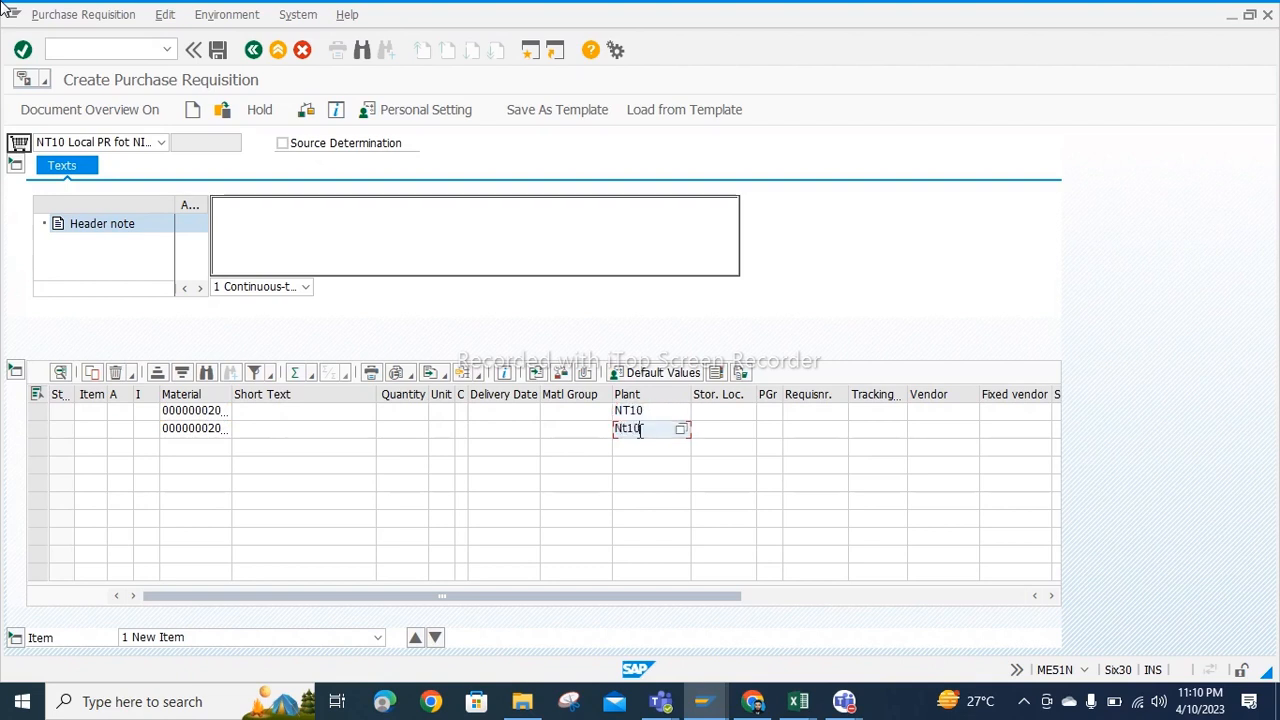
pyautogui.click(730, 411)
pyautogui.press('F4')
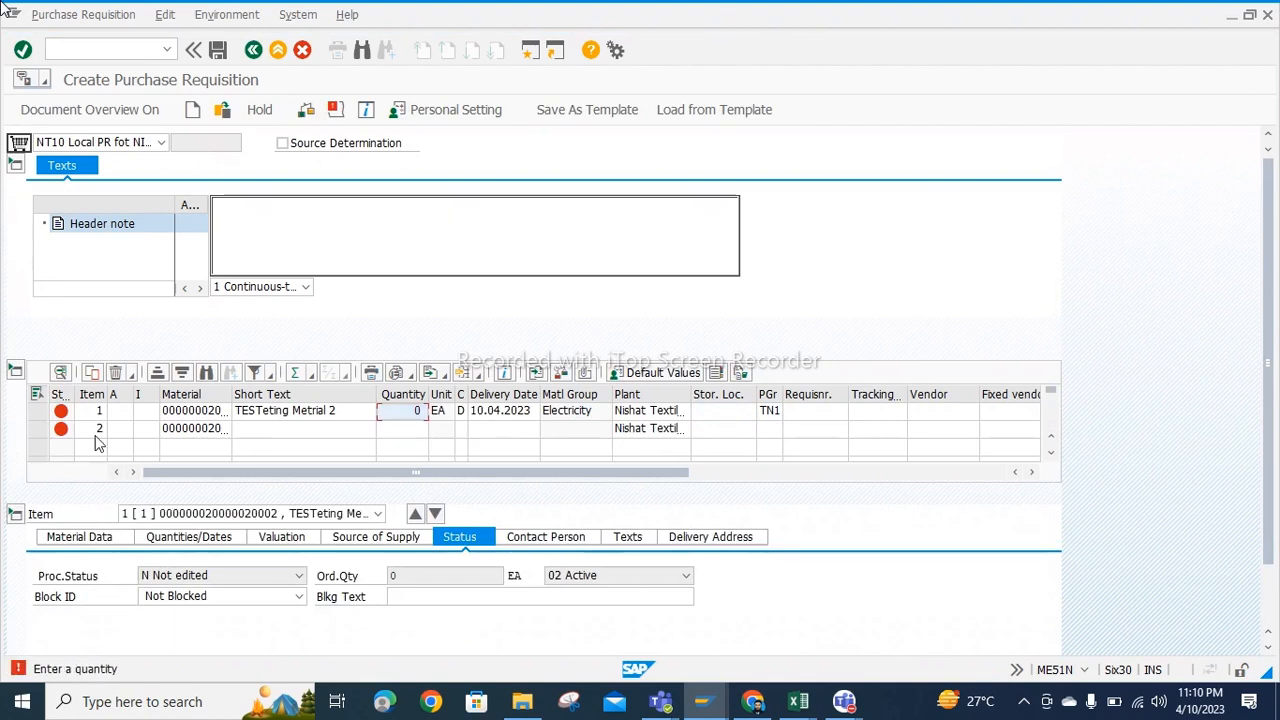
# Step: Delete item 2 from the purchase requisition
pyautogui.click(41, 427)
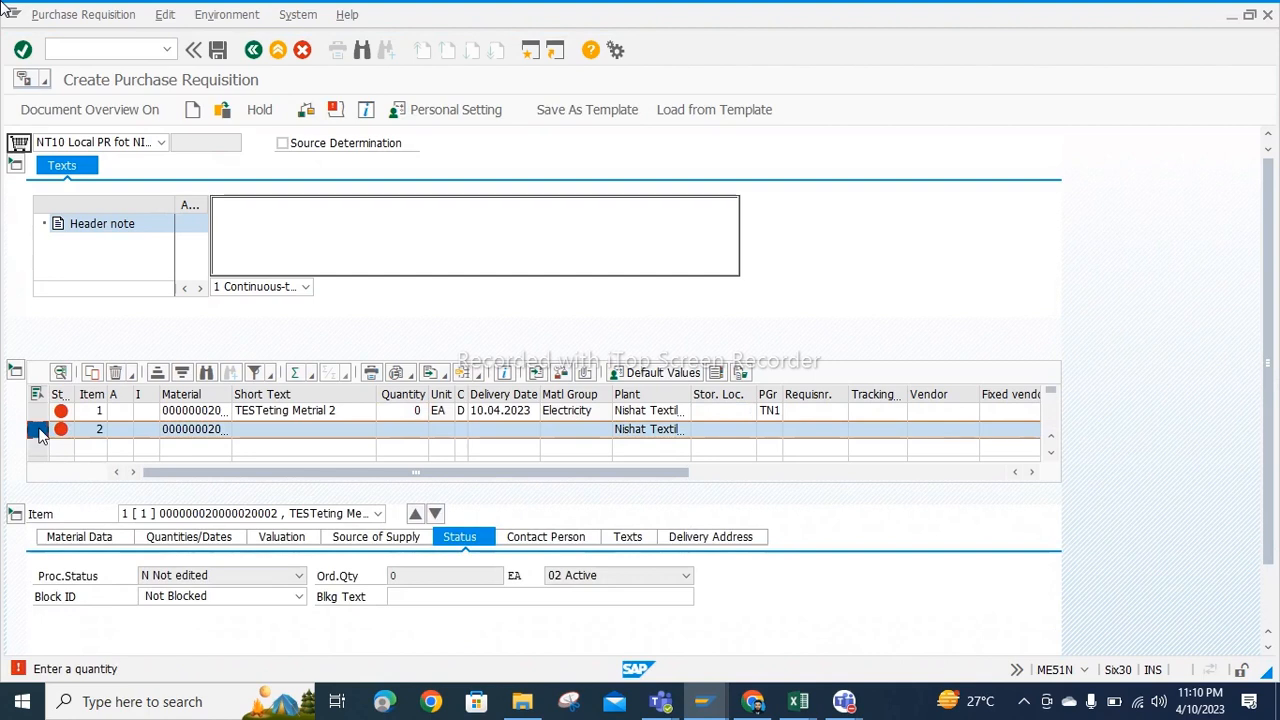
pyautogui.click(118, 375)
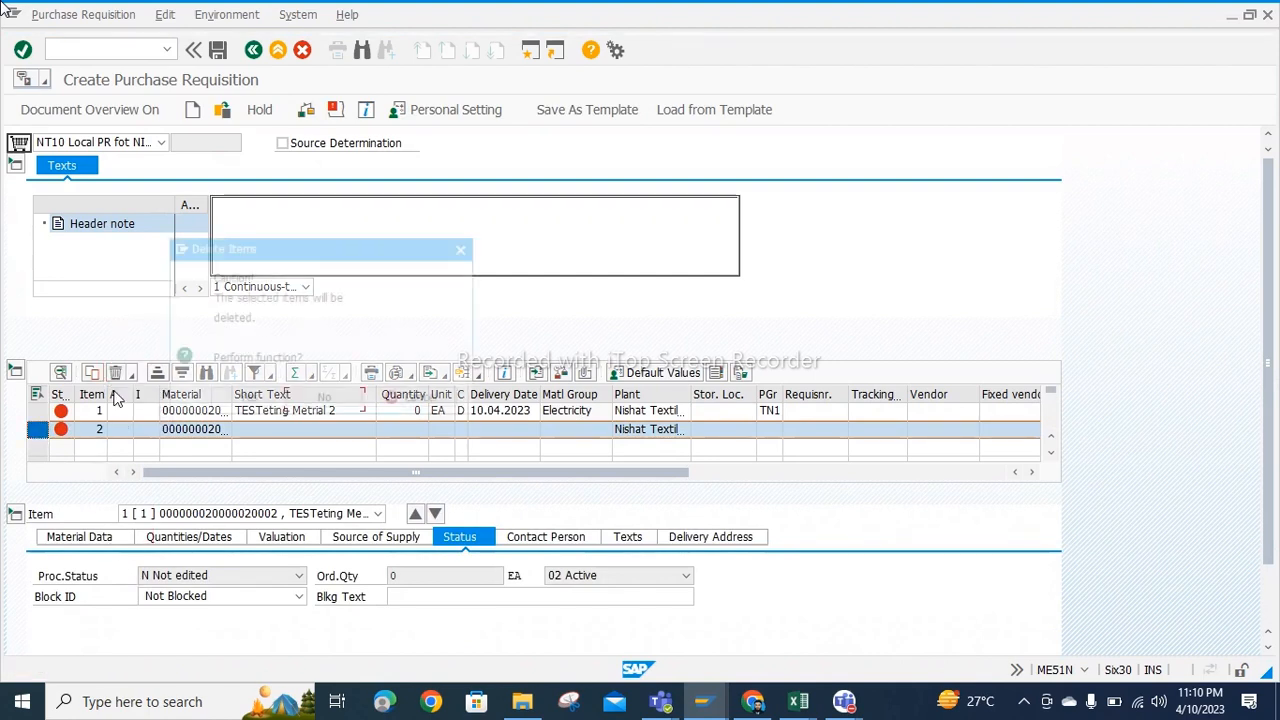
pyautogui.click(266, 402)
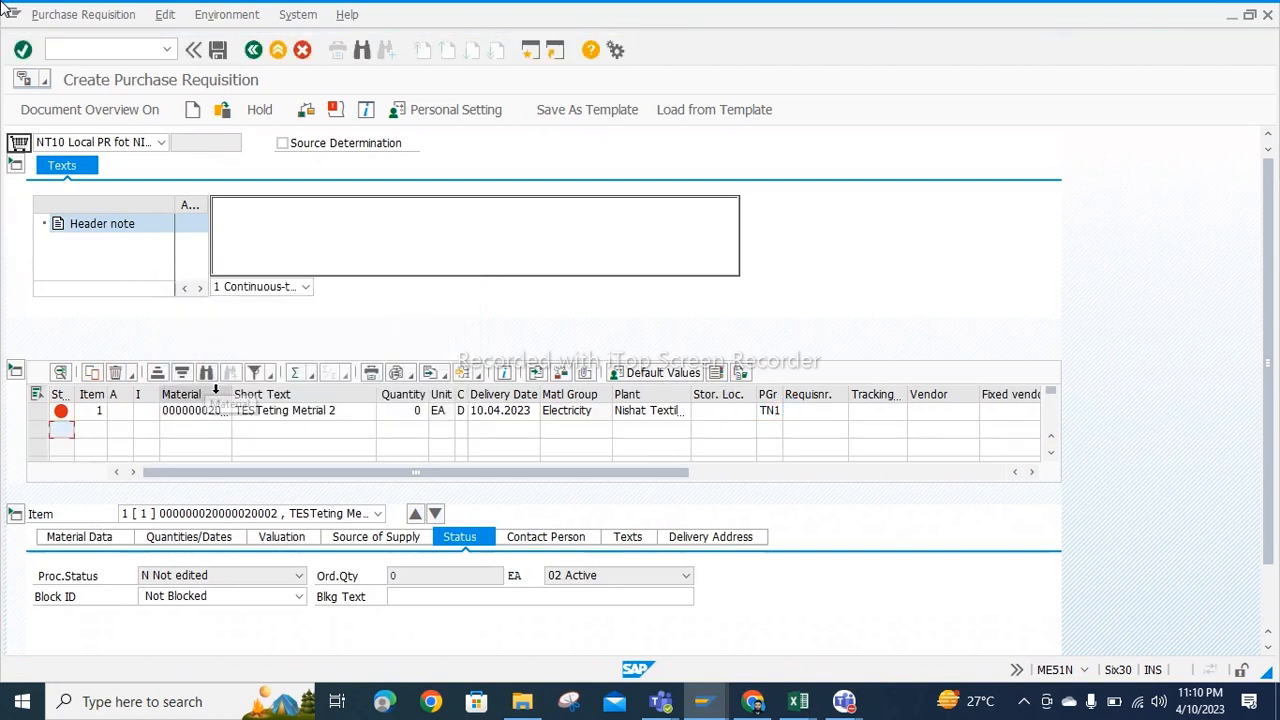
# Step: Set the storage location of item 1 to N100 Main Store
pyautogui.click(738, 418)
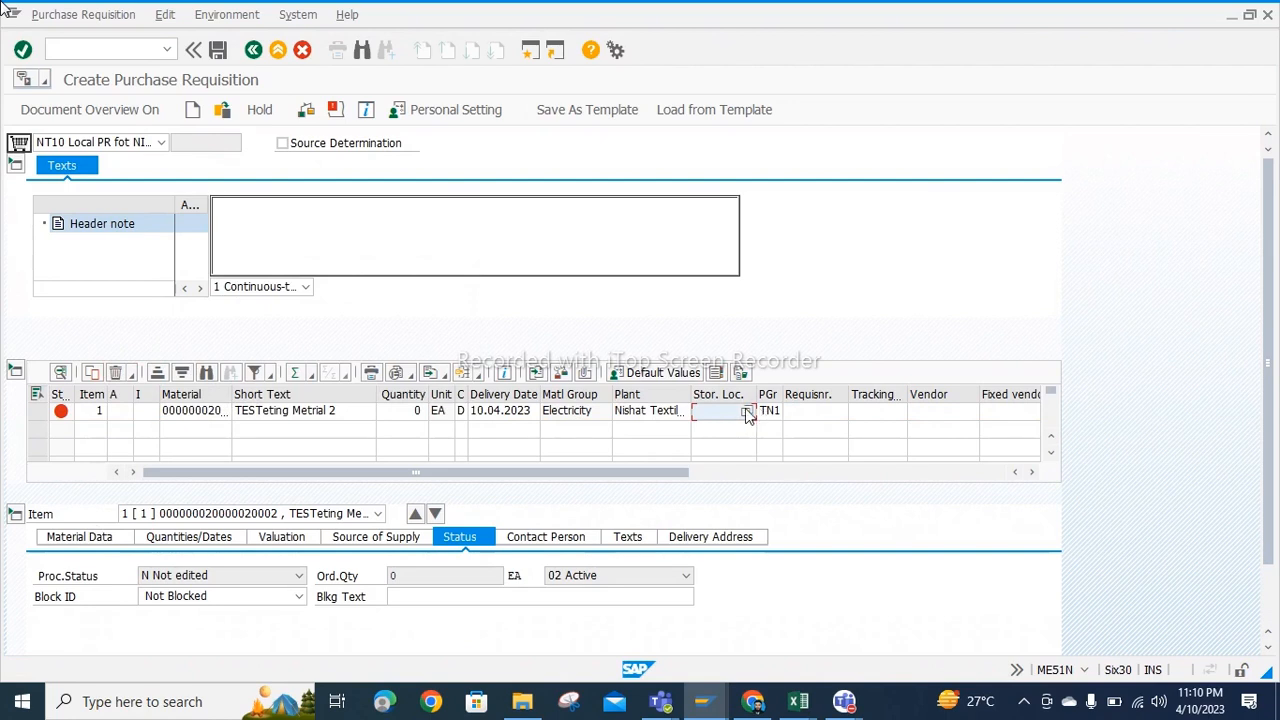
pyautogui.click(746, 412)
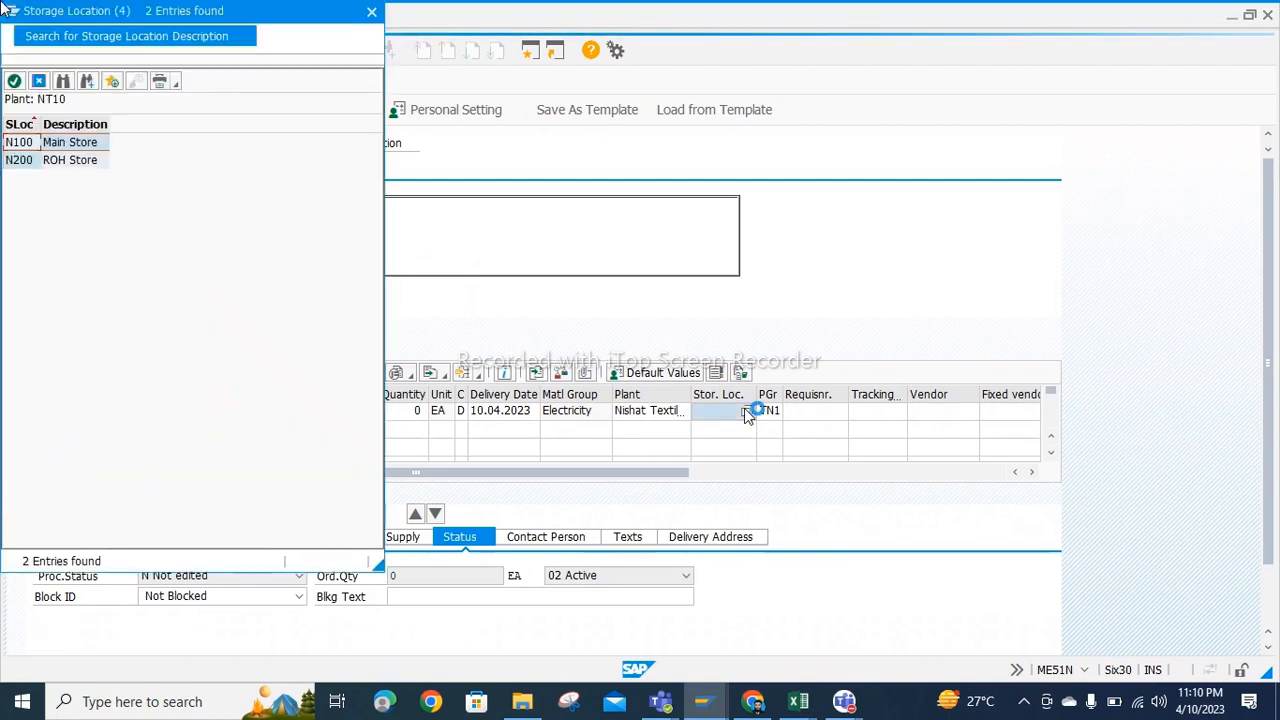
pyautogui.doubleClick(22, 144)
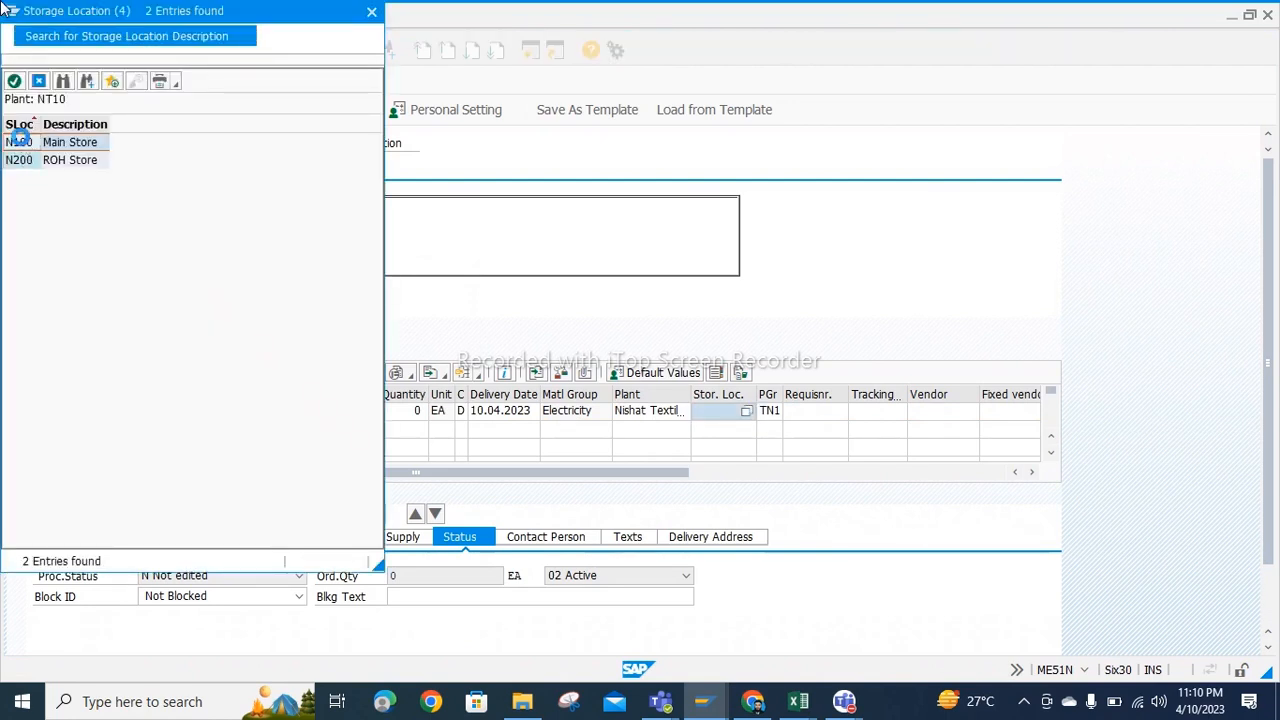
# Step: Set the quantity of requisition item 1 to 50
pyautogui.click(397, 416)
pyautogui.write('5')
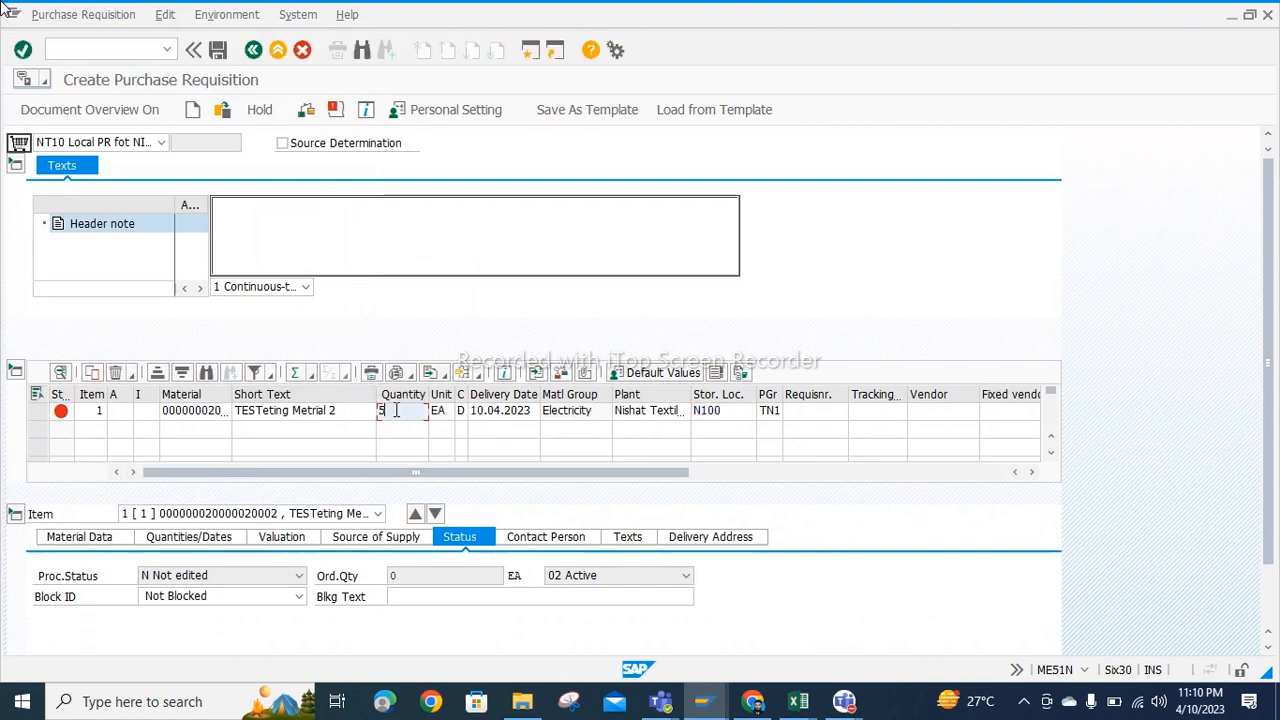
pyautogui.write('0')
# Step: Review item 1's valuation, source of supply, status, contact person, material data and quantities/dates before saving
pyautogui.click(290, 540)
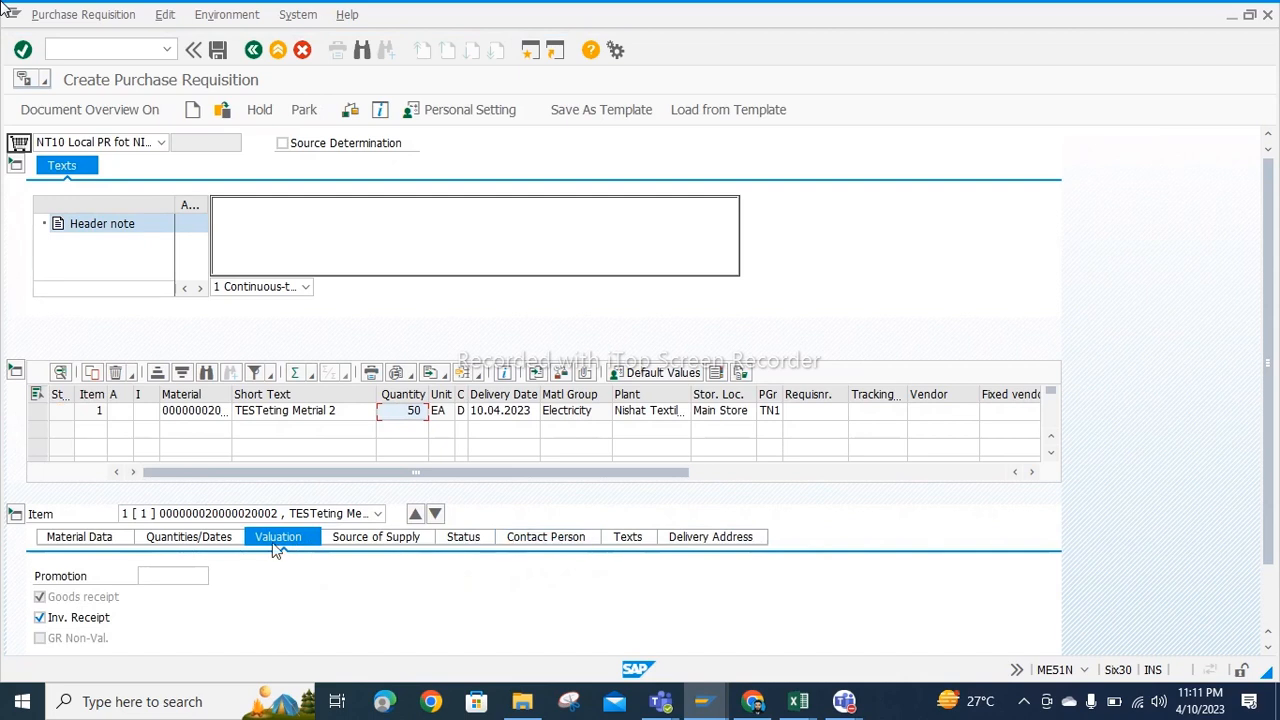
pyautogui.click(406, 537)
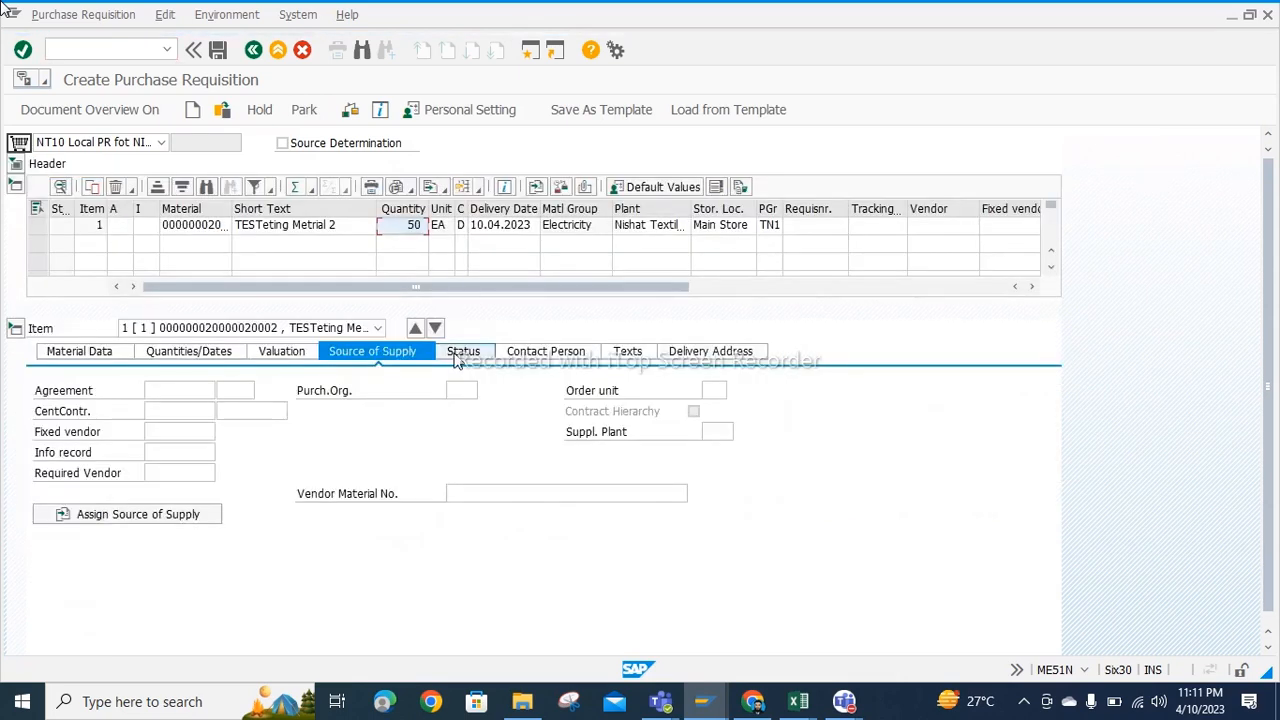
pyautogui.click(455, 358)
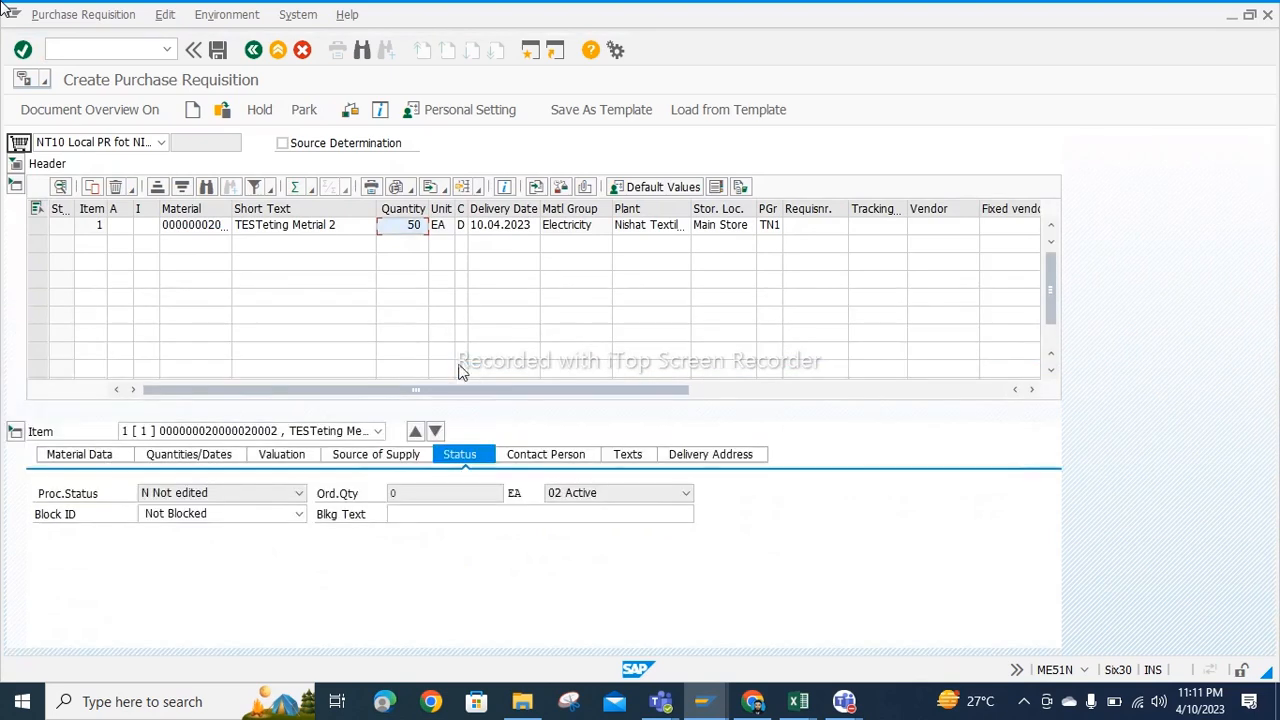
pyautogui.click(565, 456)
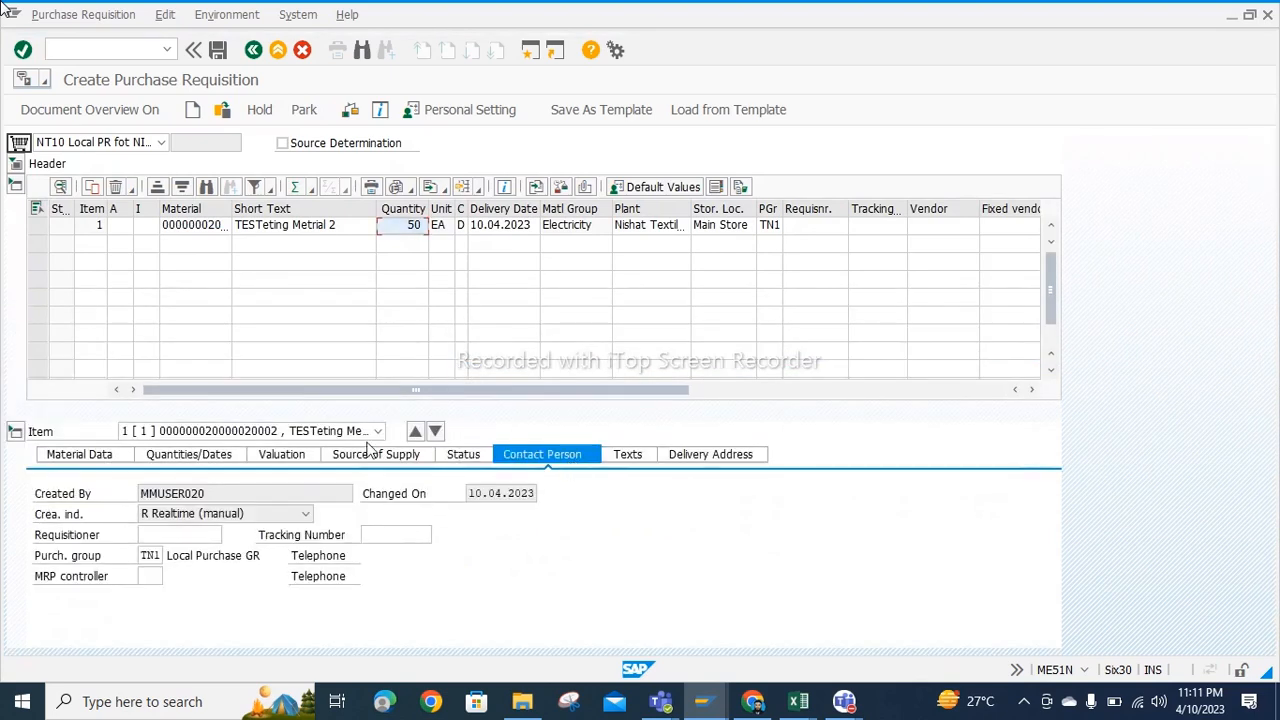
pyautogui.click(95, 456)
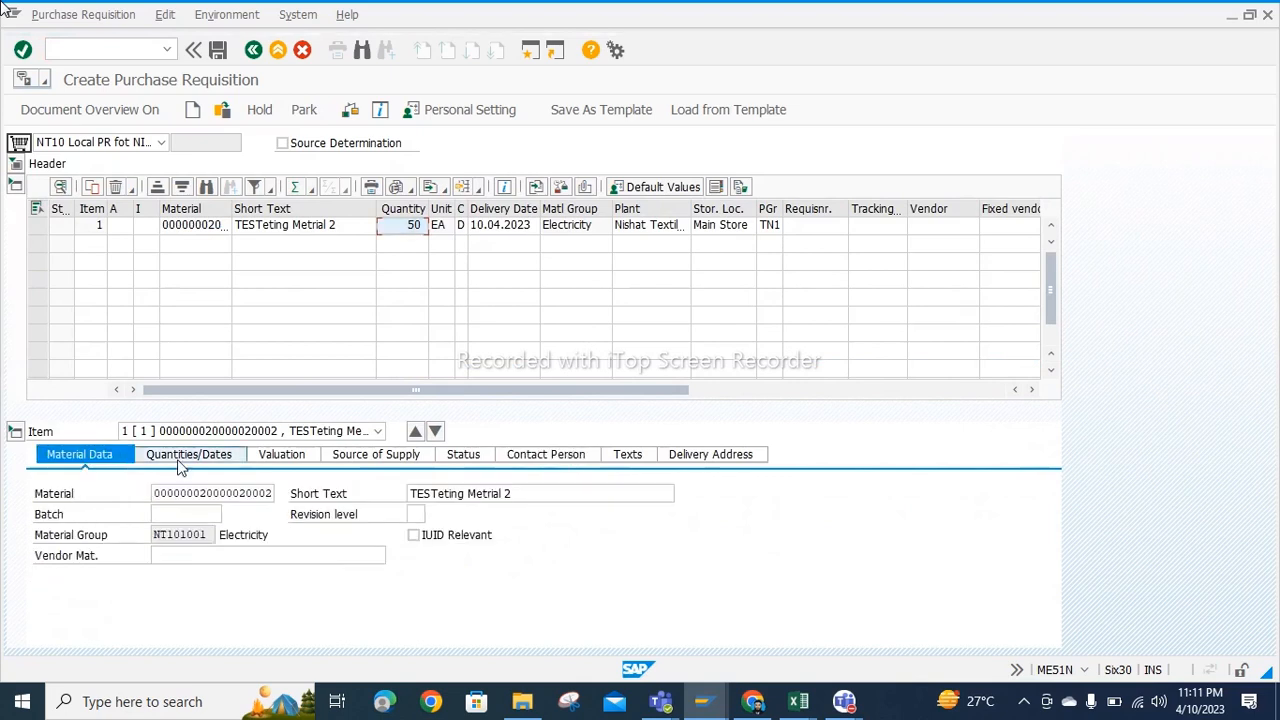
pyautogui.click(184, 462)
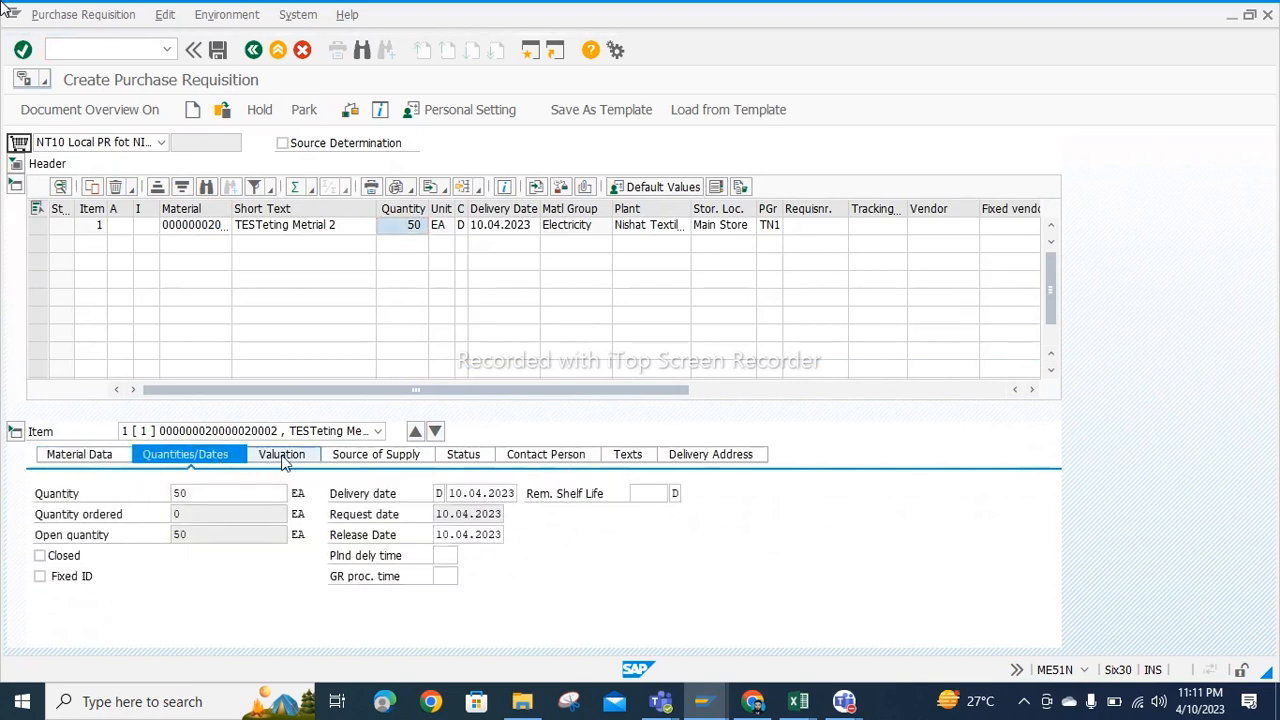
pyautogui.click(284, 463)
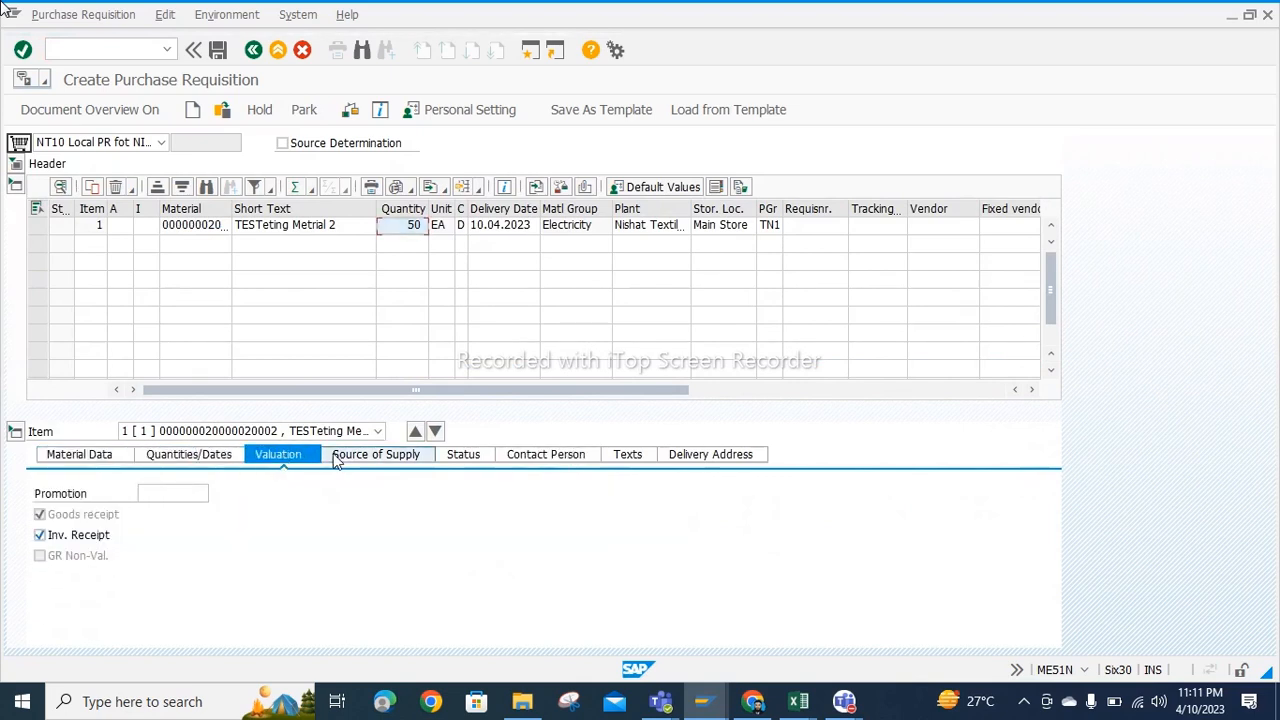
pyautogui.click(345, 456)
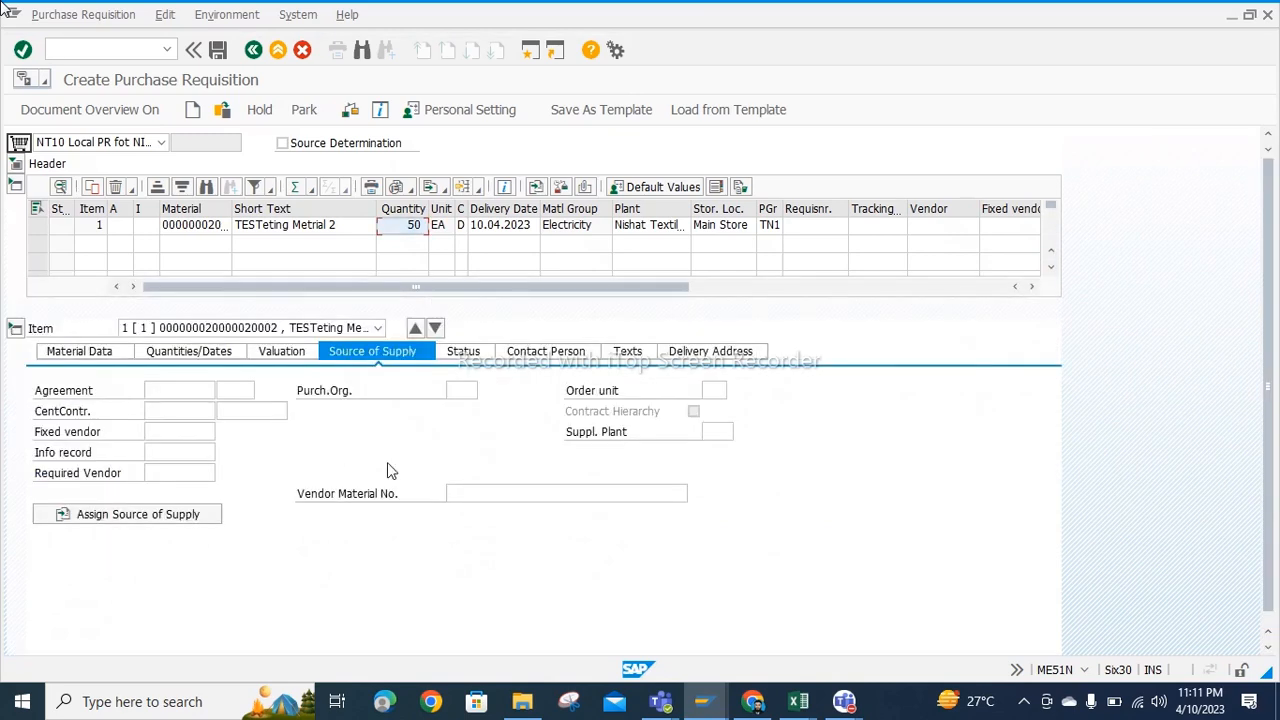
pyautogui.click(467, 357)
pyautogui.click(465, 357)
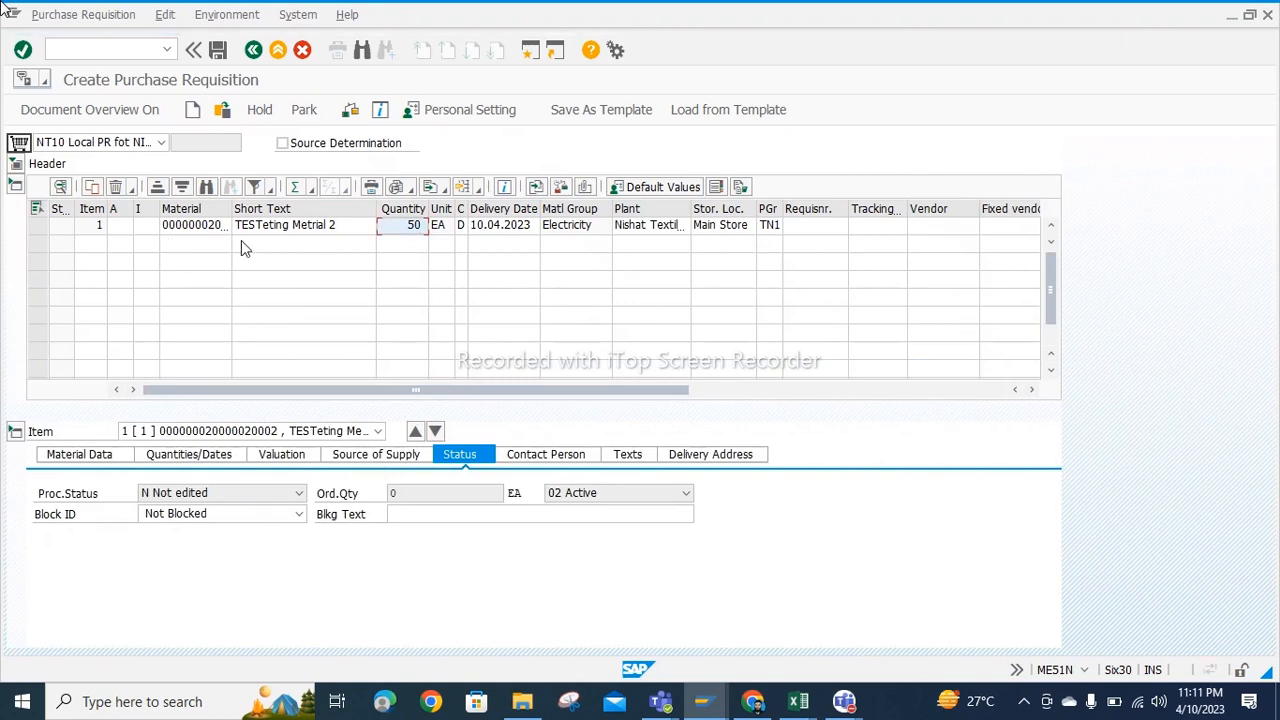
# Step: Save the purchase requisition and open the newly created document for display
pyautogui.click(219, 54)
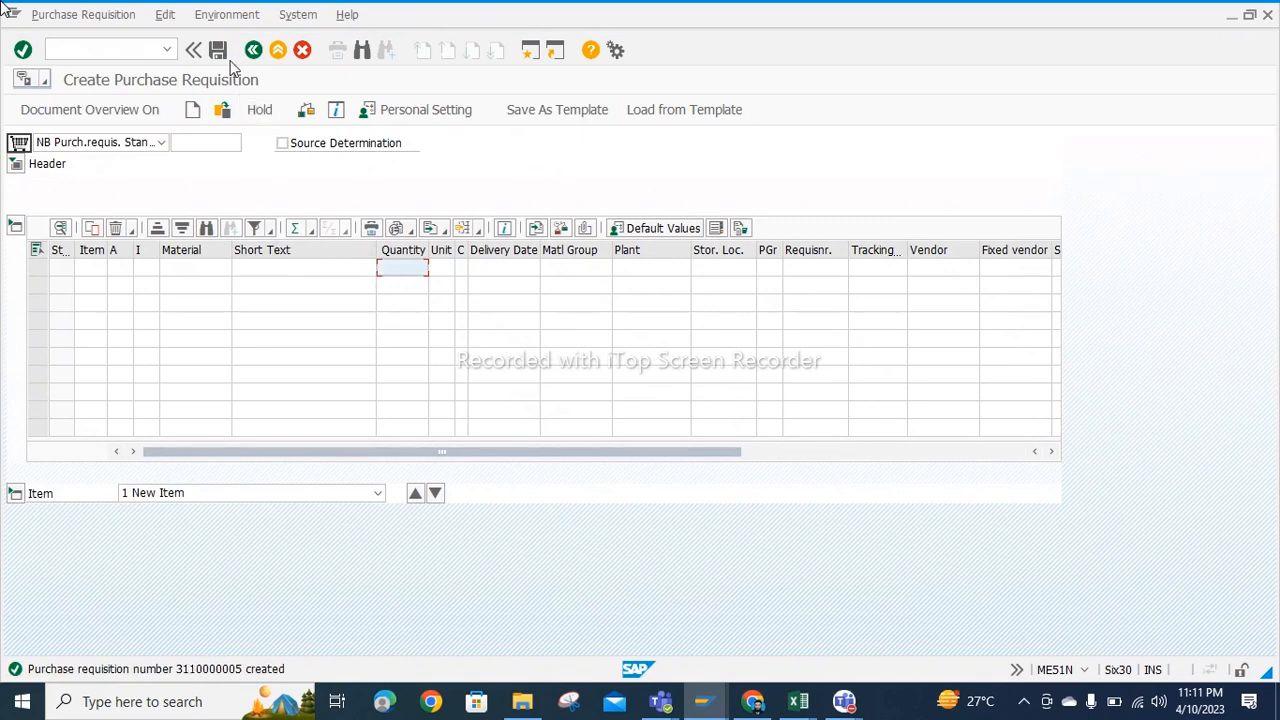
pyautogui.click(224, 110)
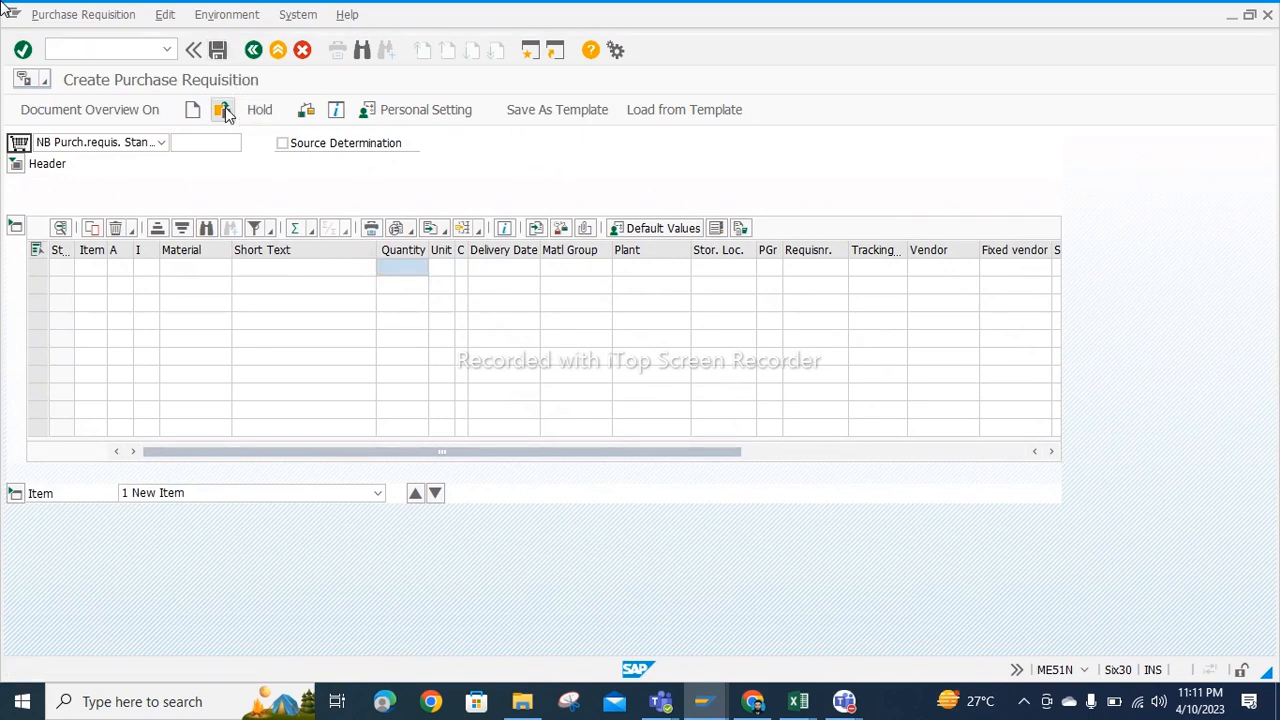
pyautogui.press('Return')
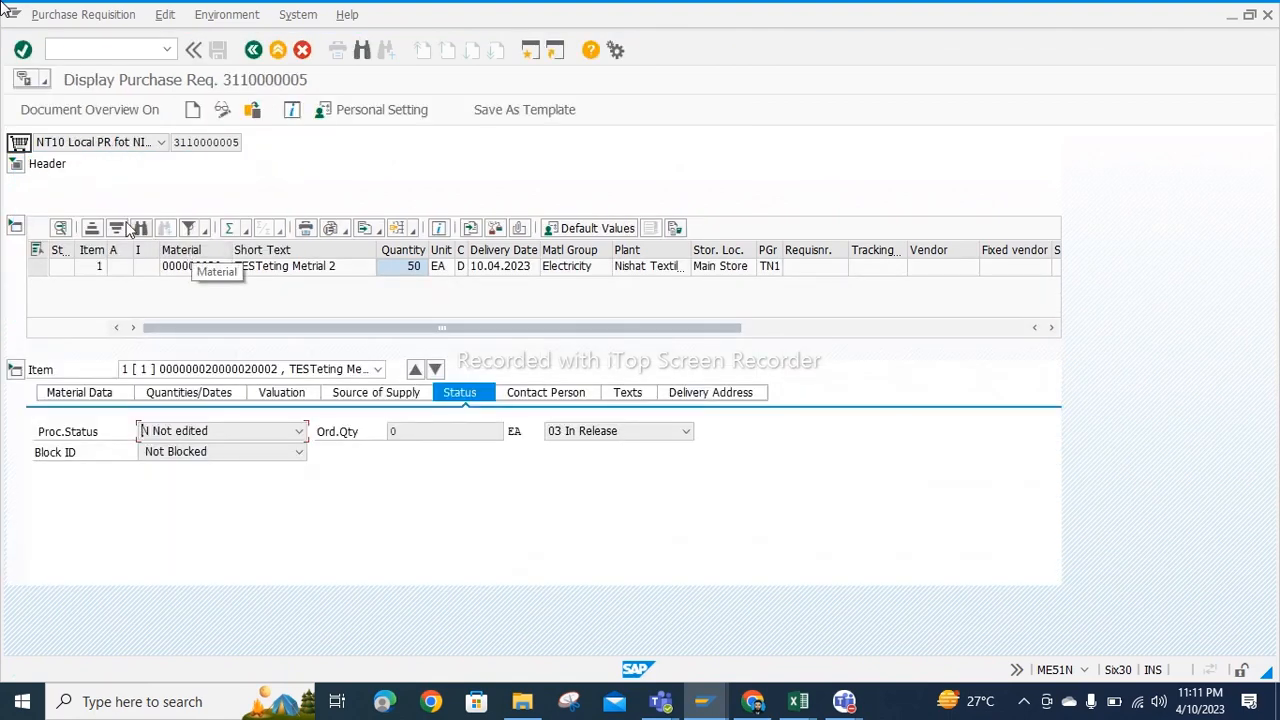
# Step: Examine the saved requisition's header release strategy and the material, quantity, valuation, supply, status, contact and text details of item 1
pyautogui.click(16, 167)
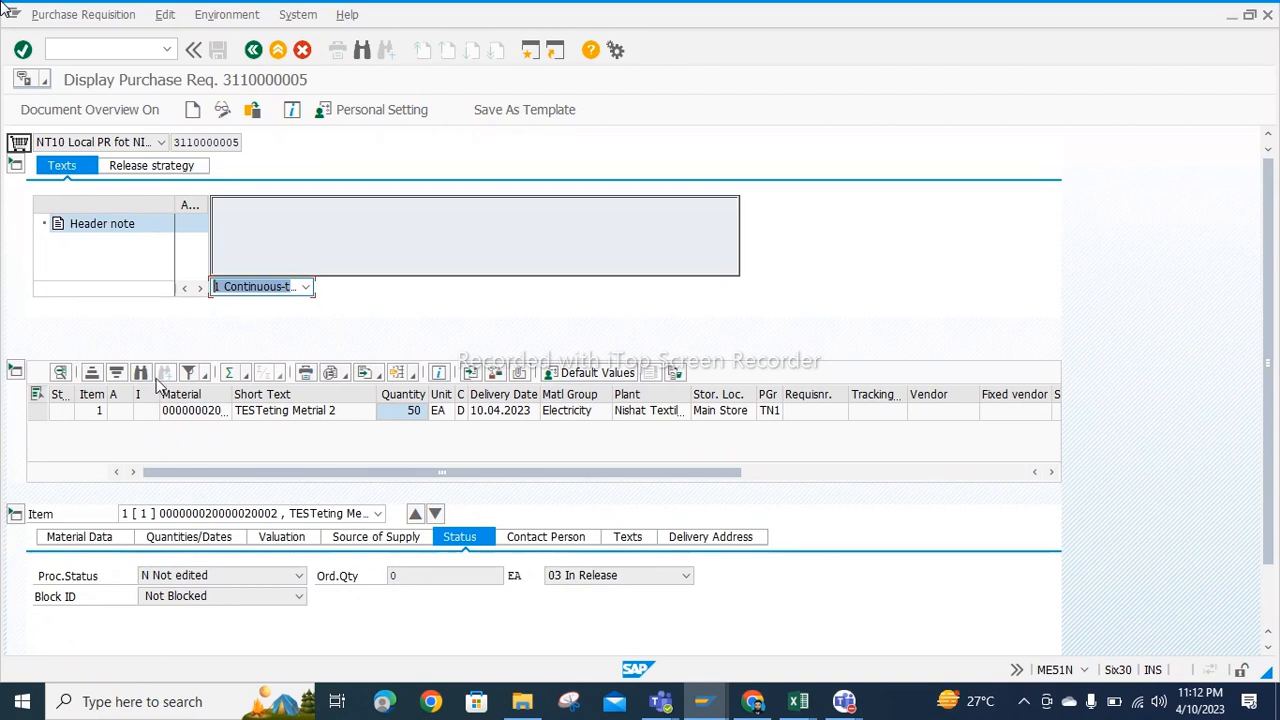
pyautogui.click(150, 168)
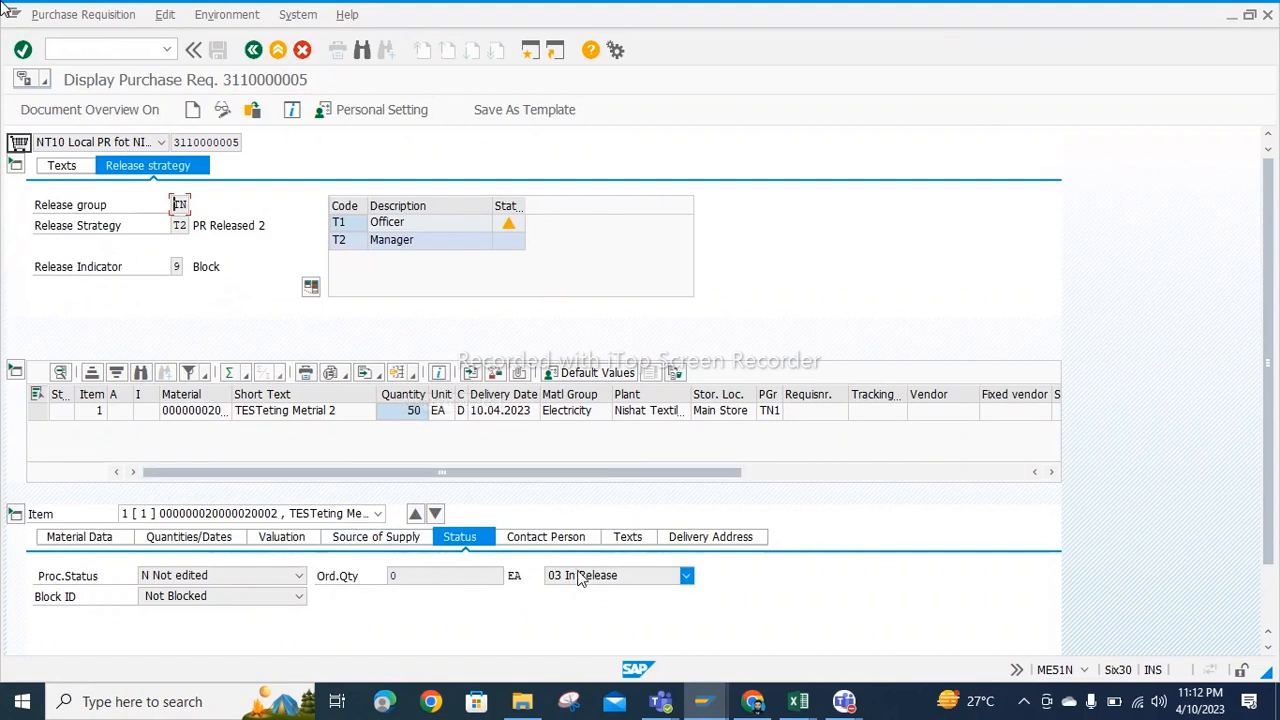
pyautogui.click(388, 545)
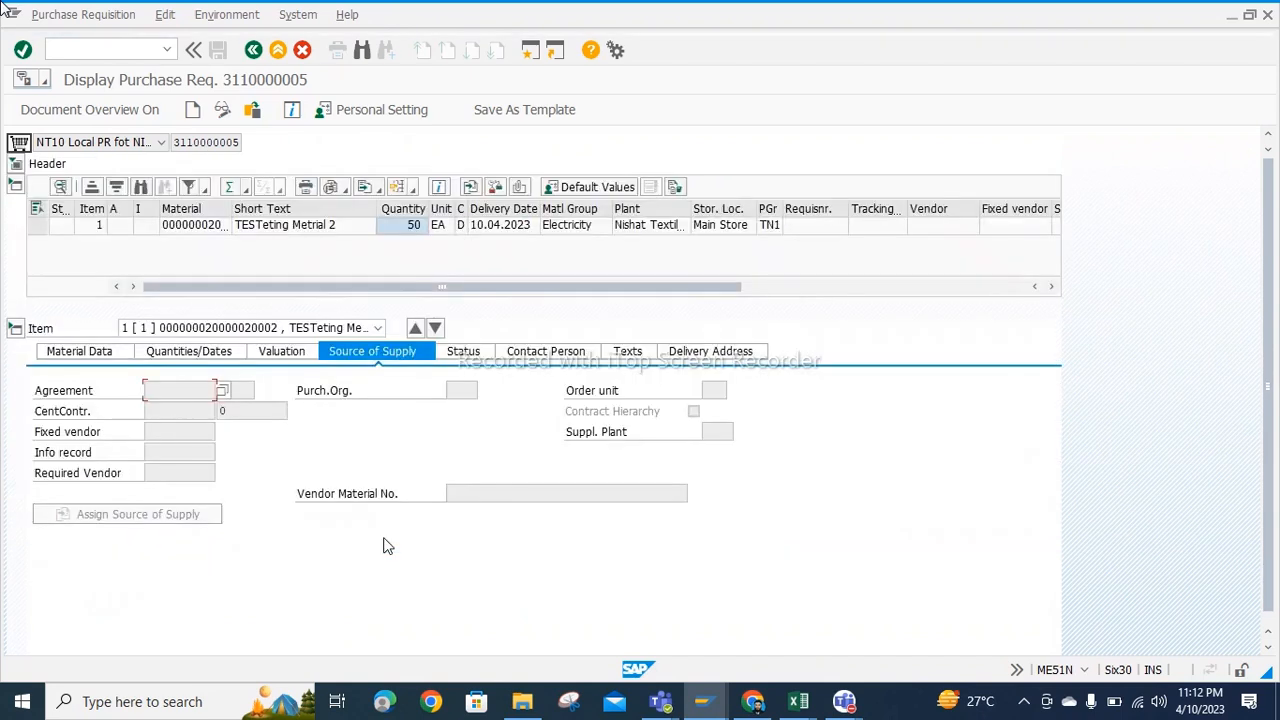
pyautogui.click(270, 358)
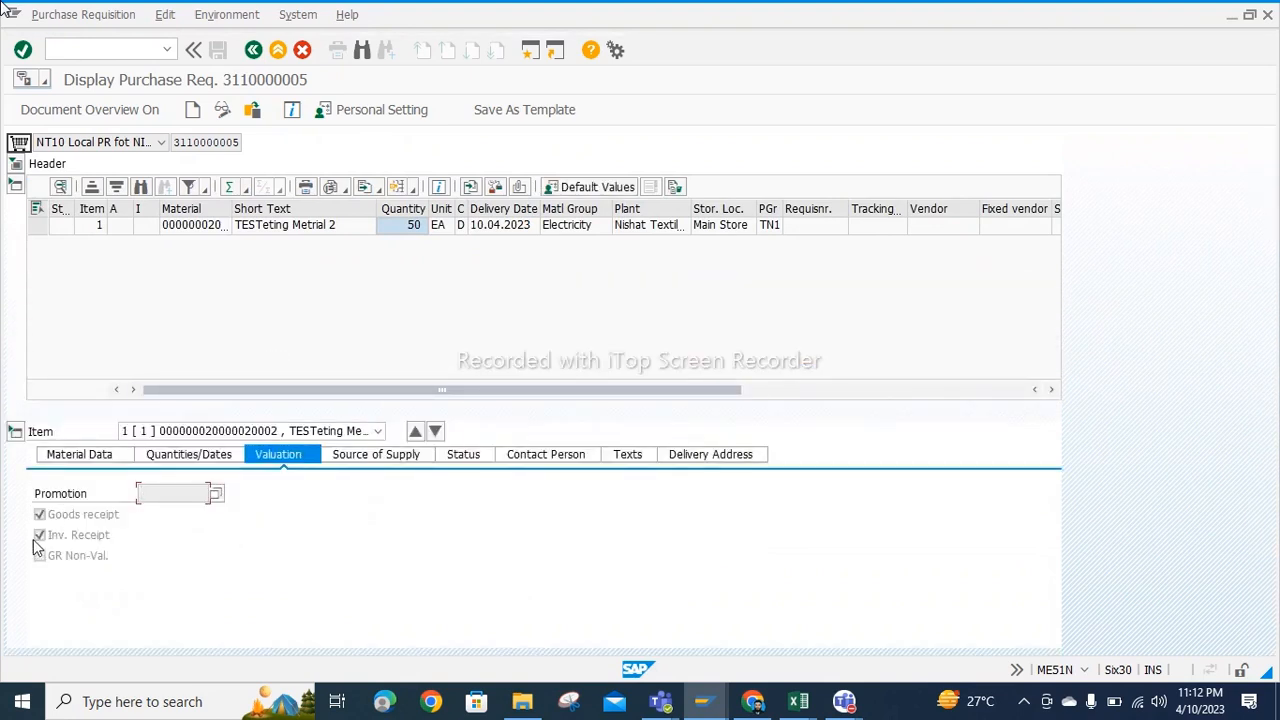
pyautogui.click(177, 455)
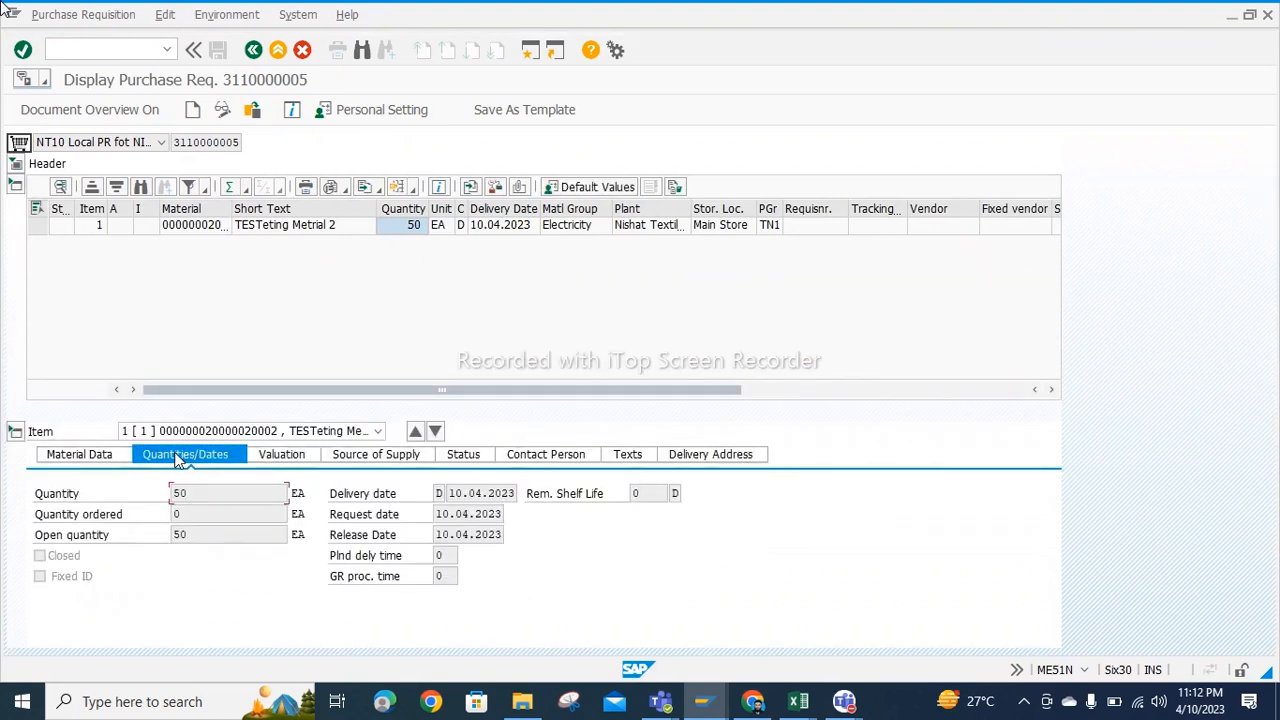
pyautogui.click(78, 454)
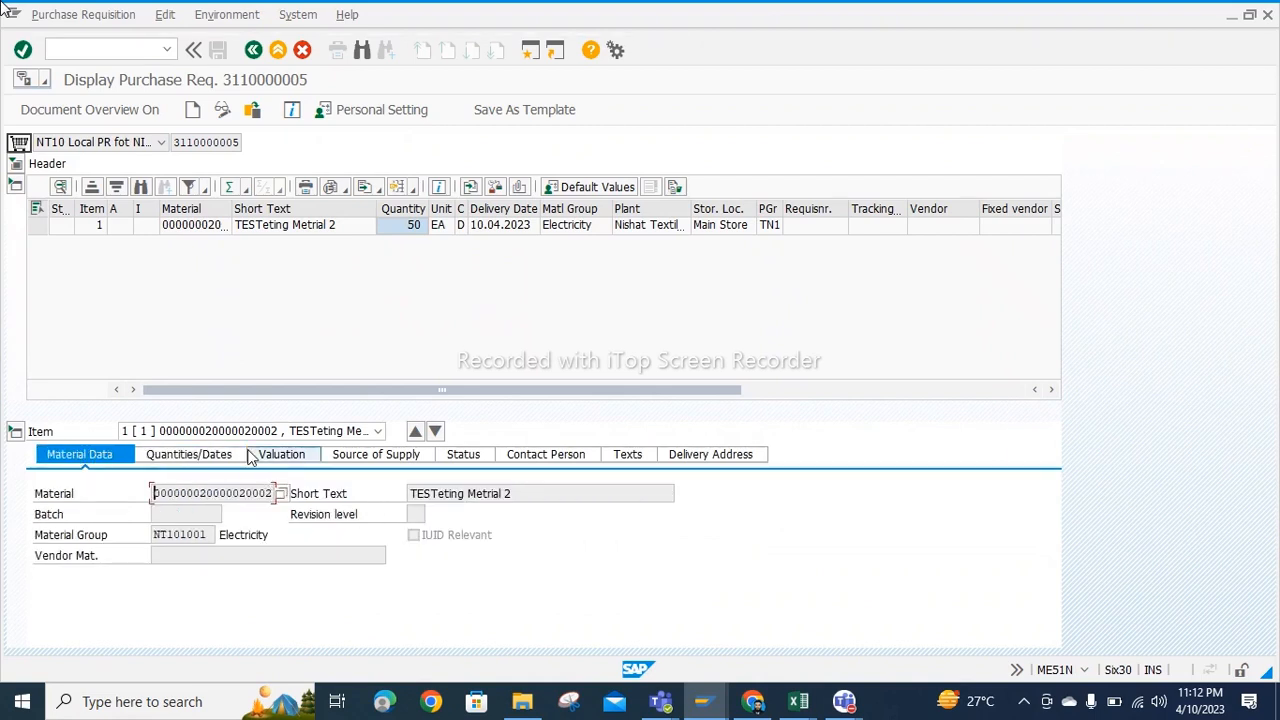
pyautogui.click(215, 455)
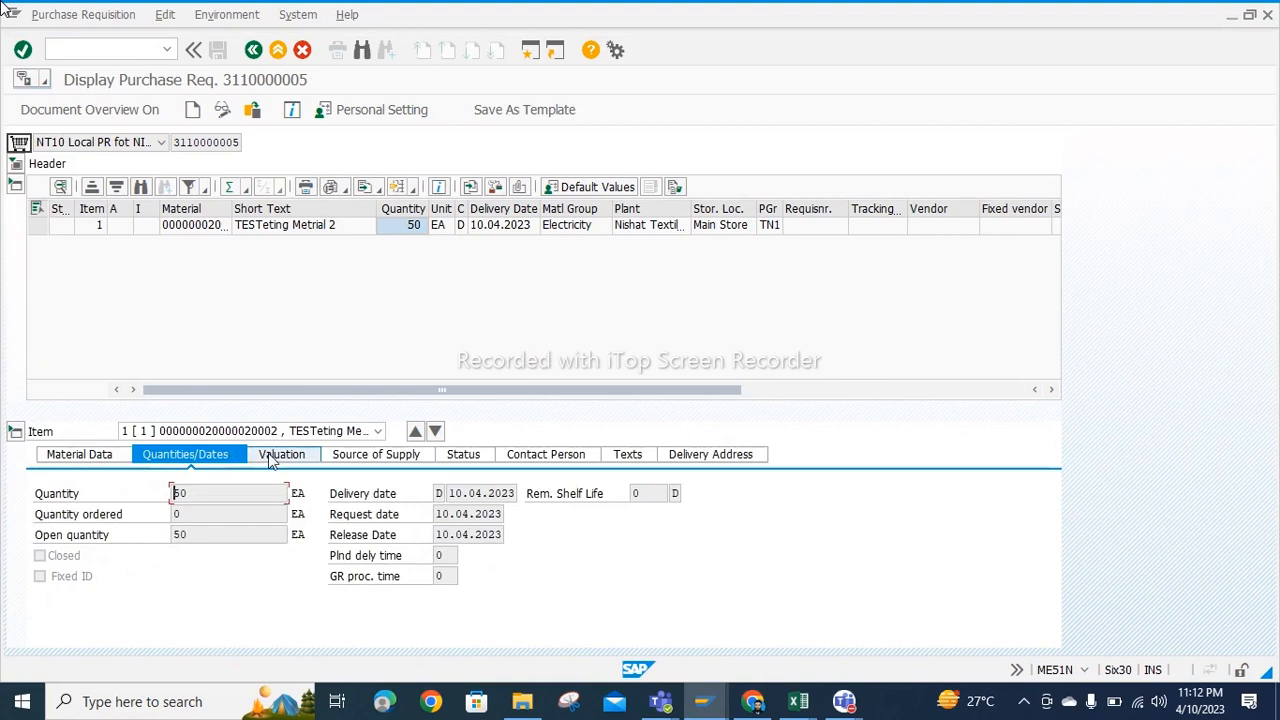
pyautogui.click(289, 458)
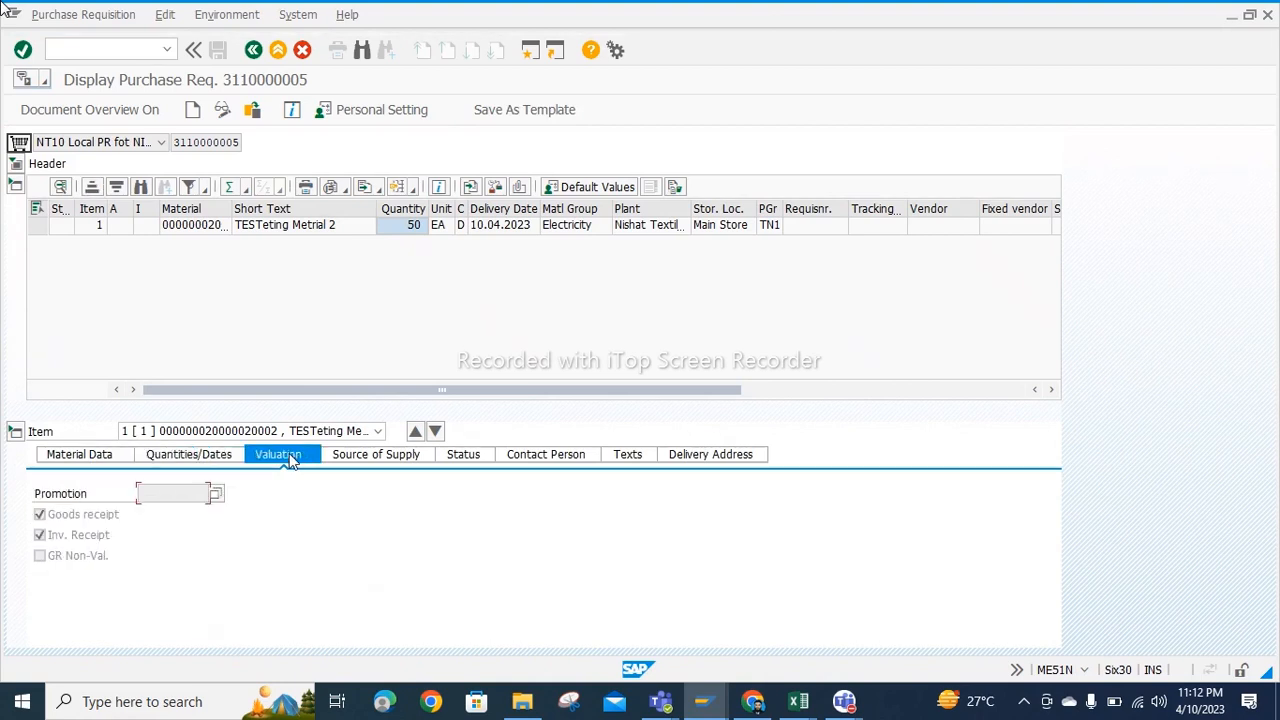
pyautogui.click(358, 460)
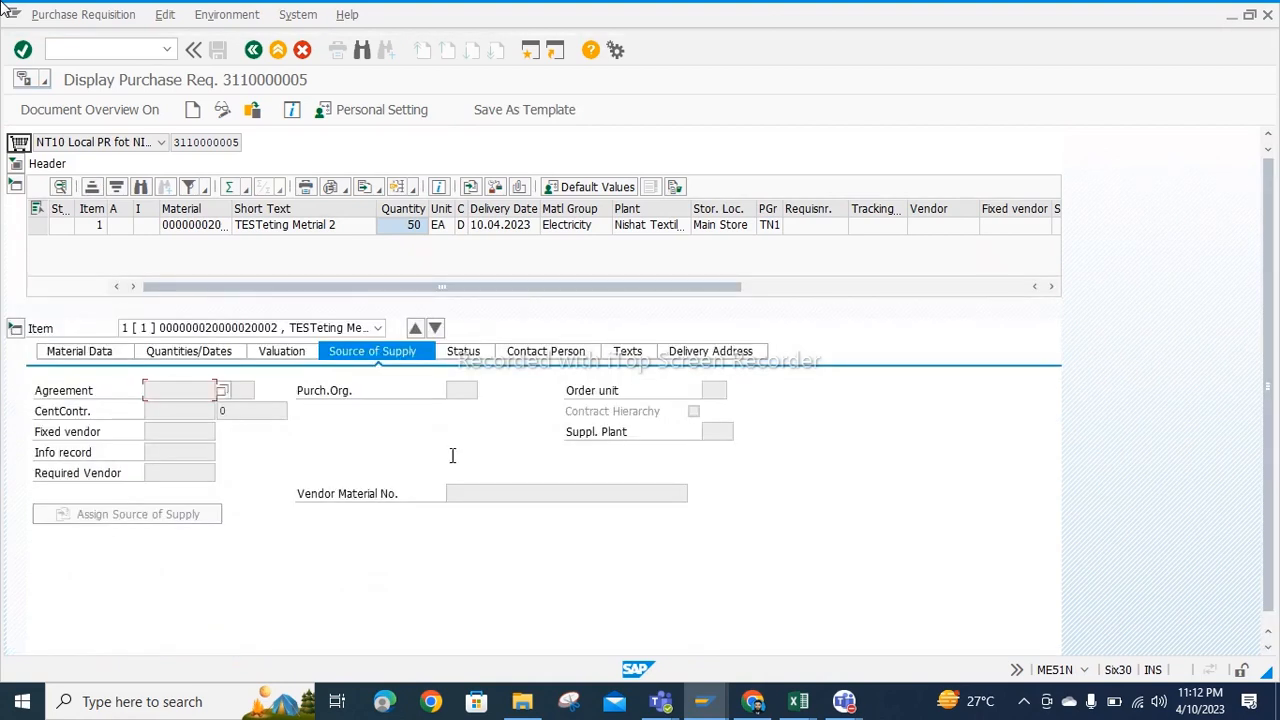
pyautogui.click(463, 352)
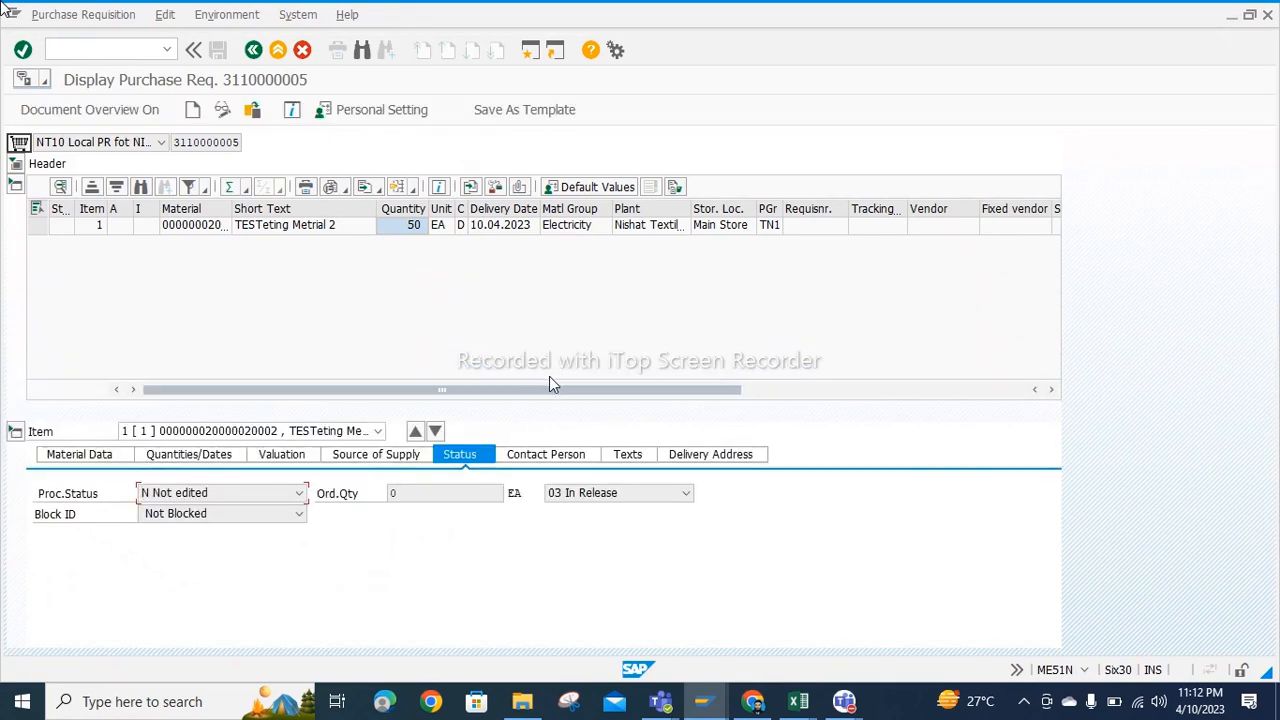
pyautogui.click(547, 458)
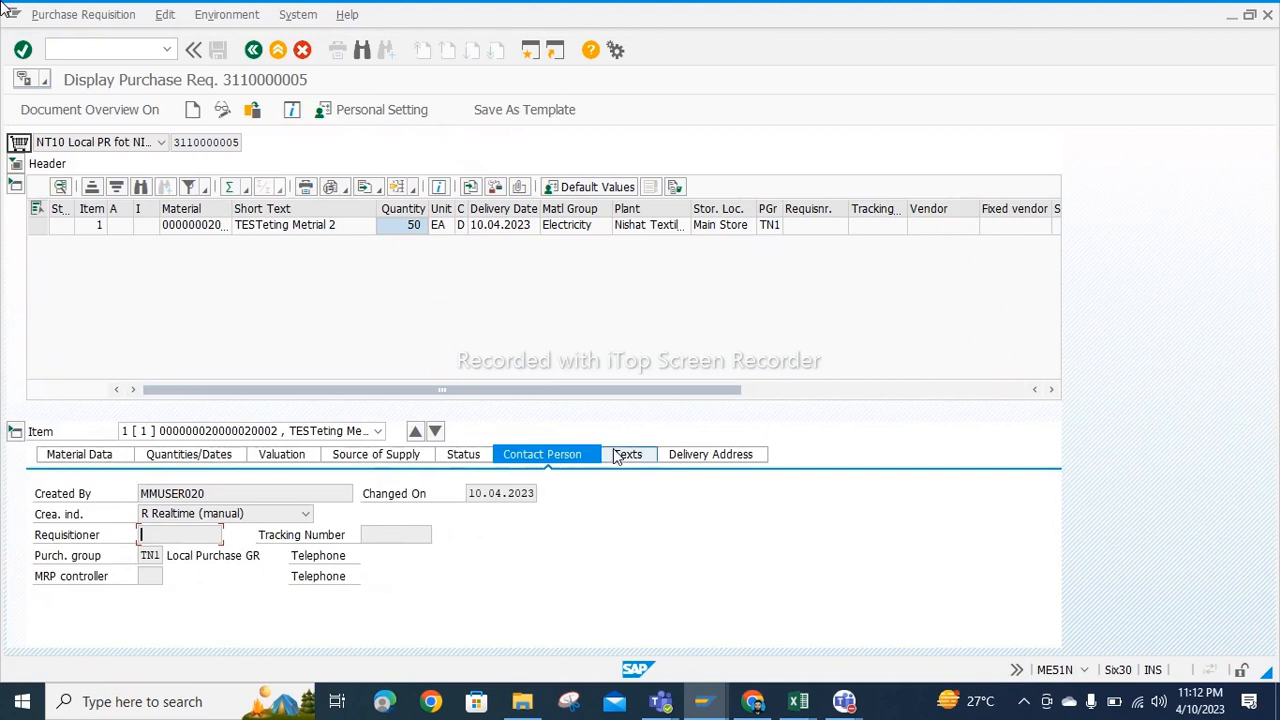
pyautogui.click(695, 455)
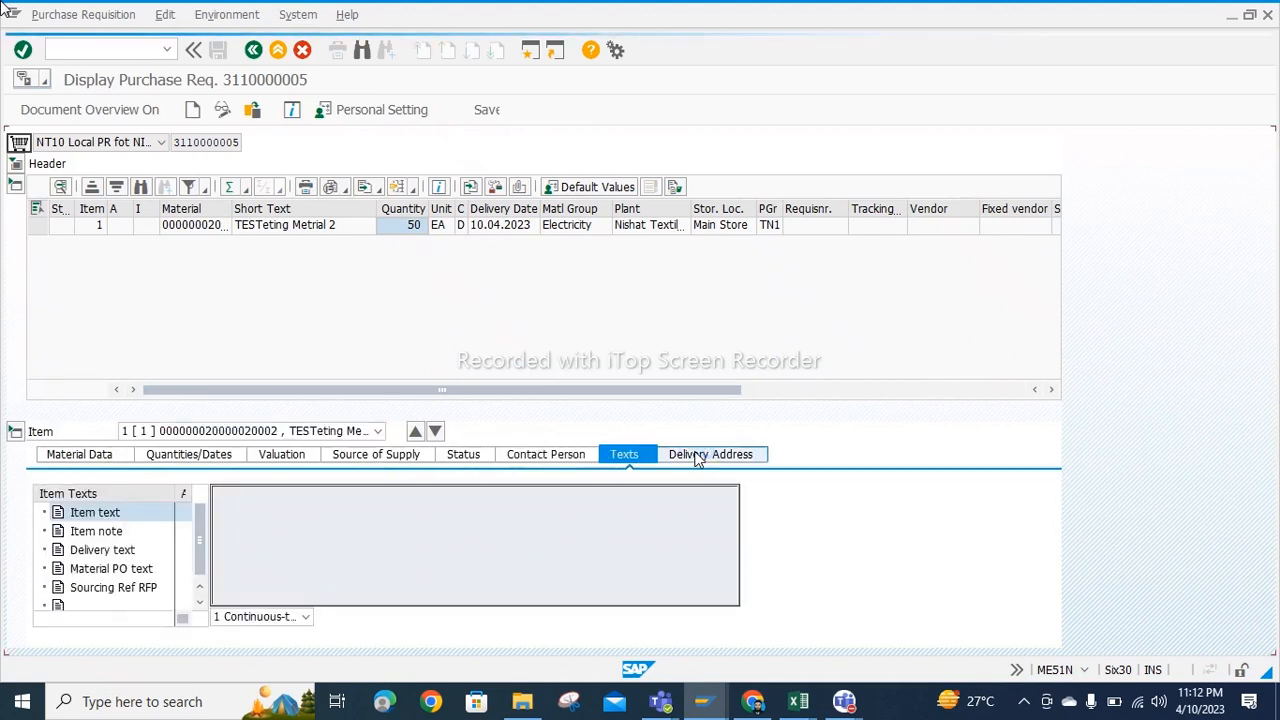
pyautogui.click(461, 456)
pyautogui.click(280, 456)
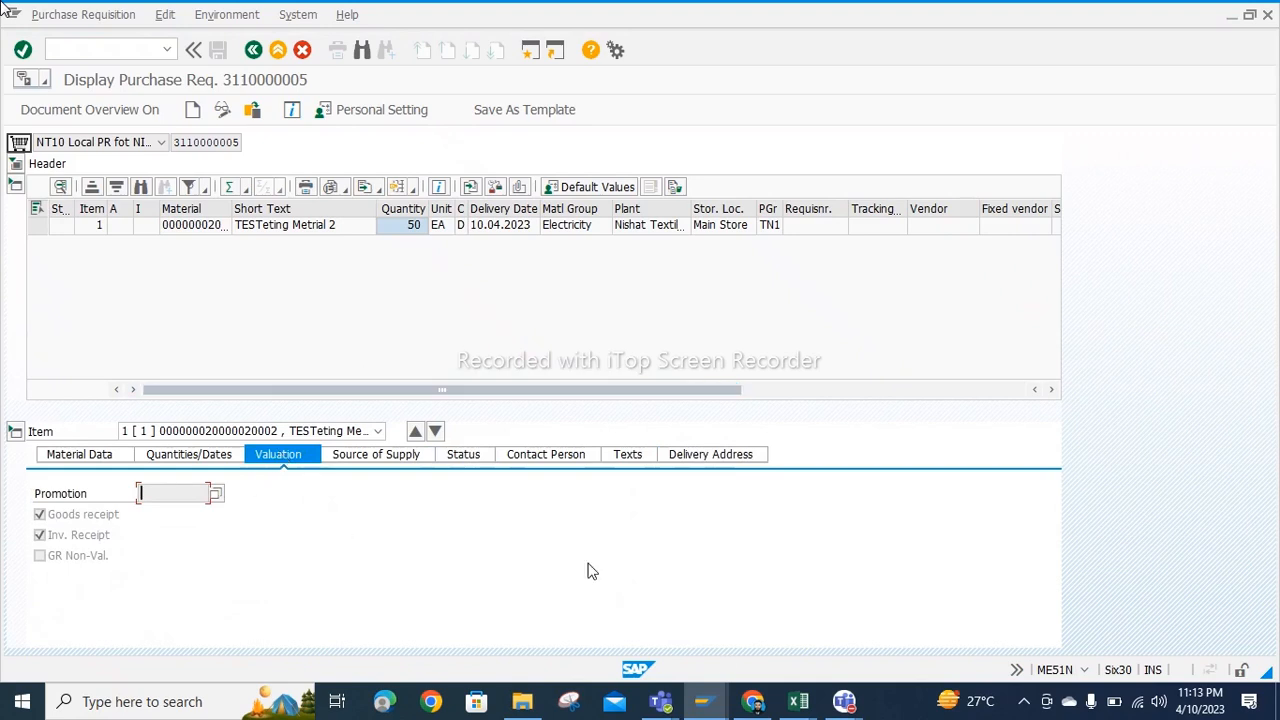
# Step: Check the material prices in the open Materials List session and return to the requisition's header release strategy
pyautogui.click(727, 708)
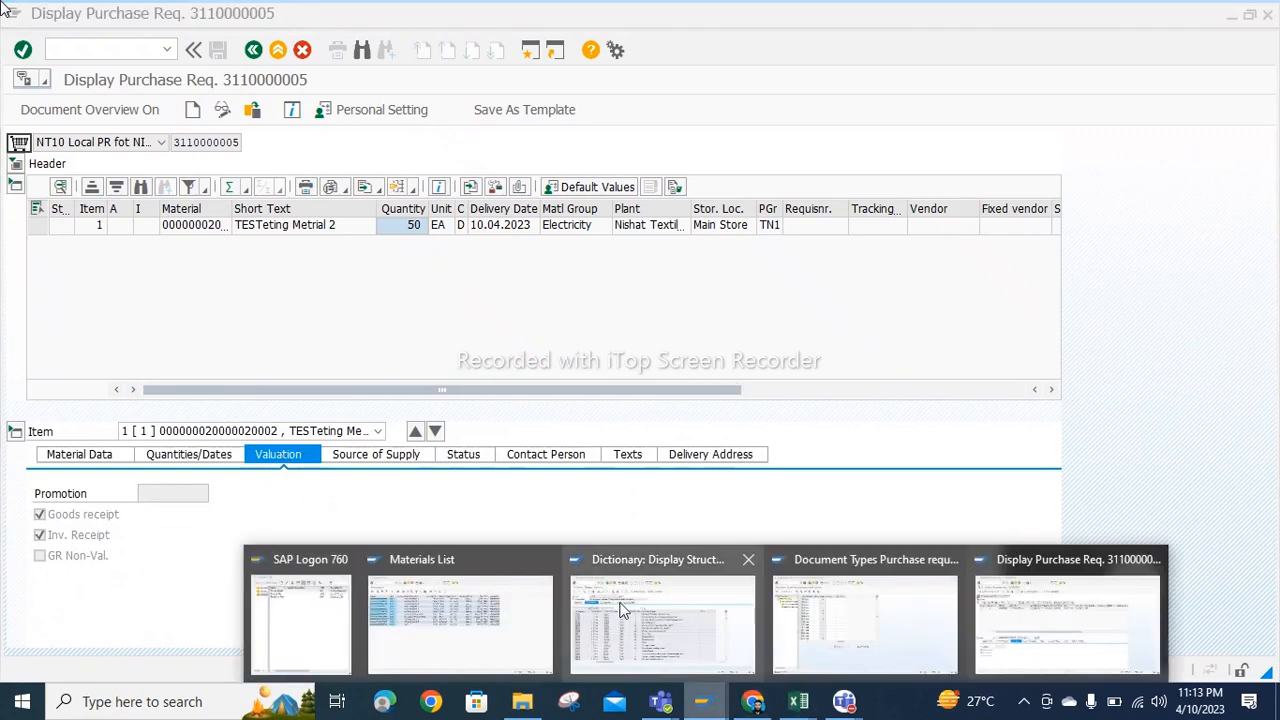
pyautogui.moveTo(488, 602)
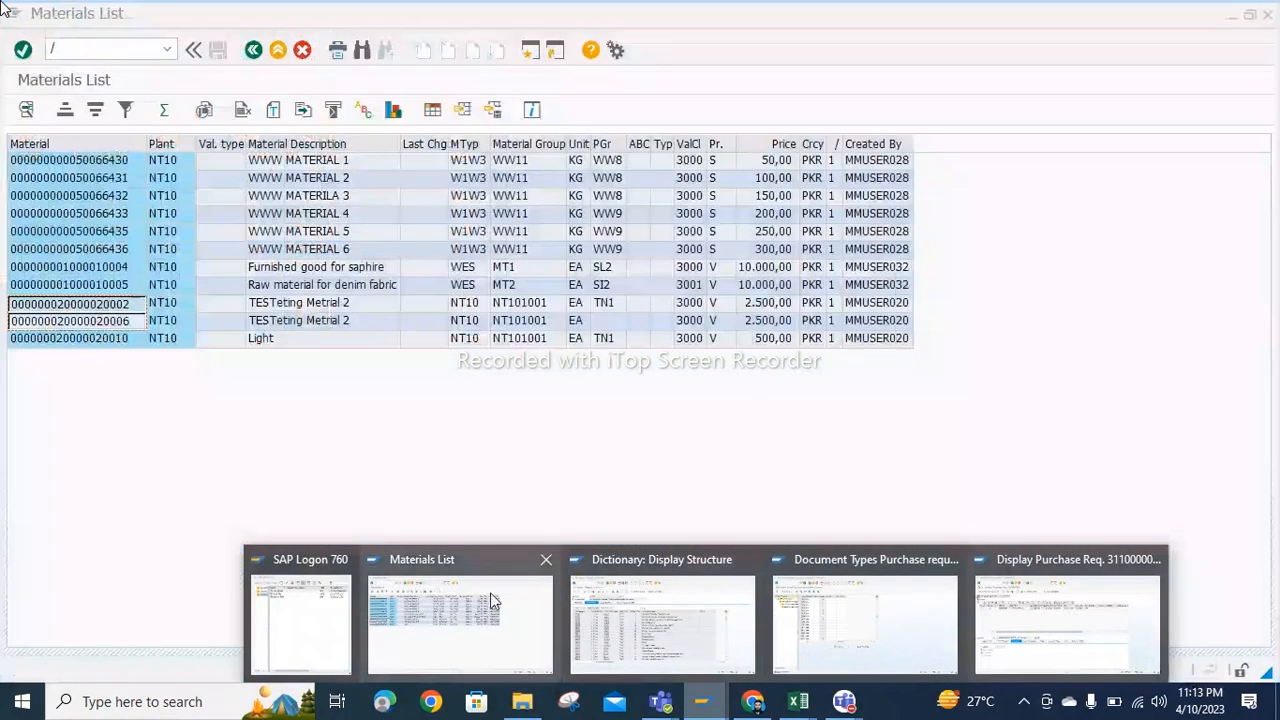
pyautogui.click(491, 600)
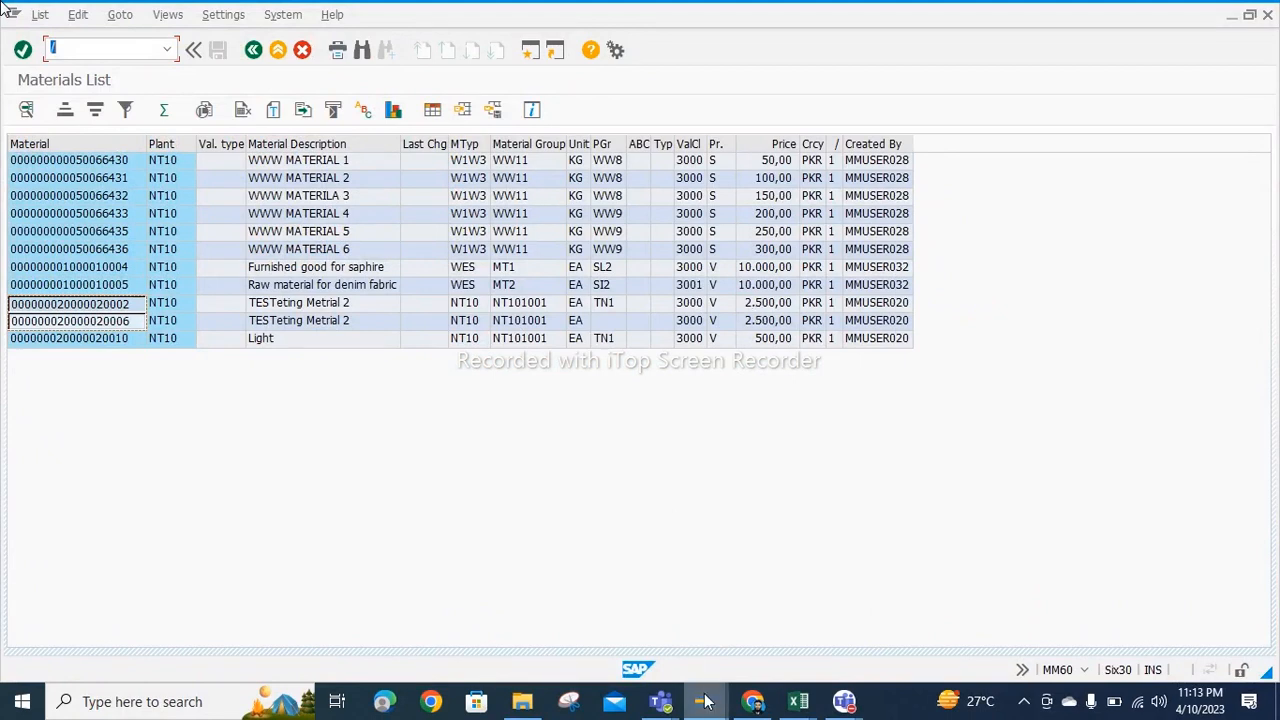
pyautogui.moveTo(707, 708)
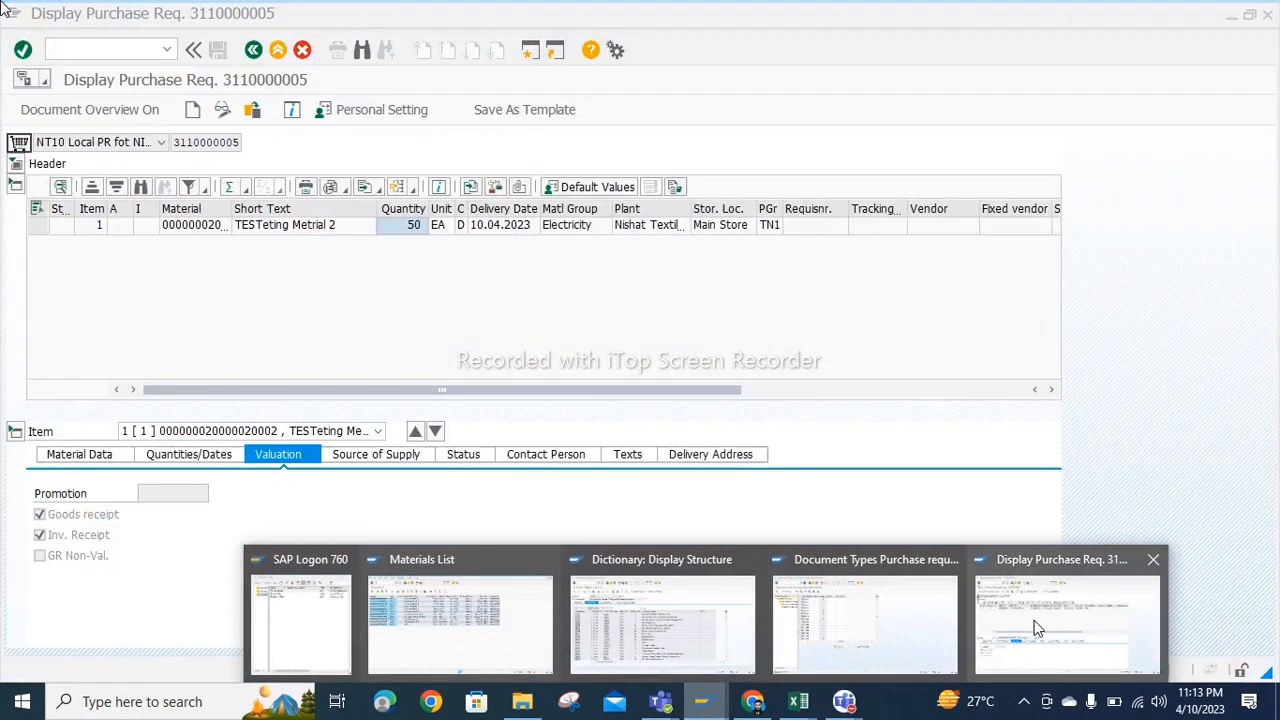
pyautogui.click(1031, 620)
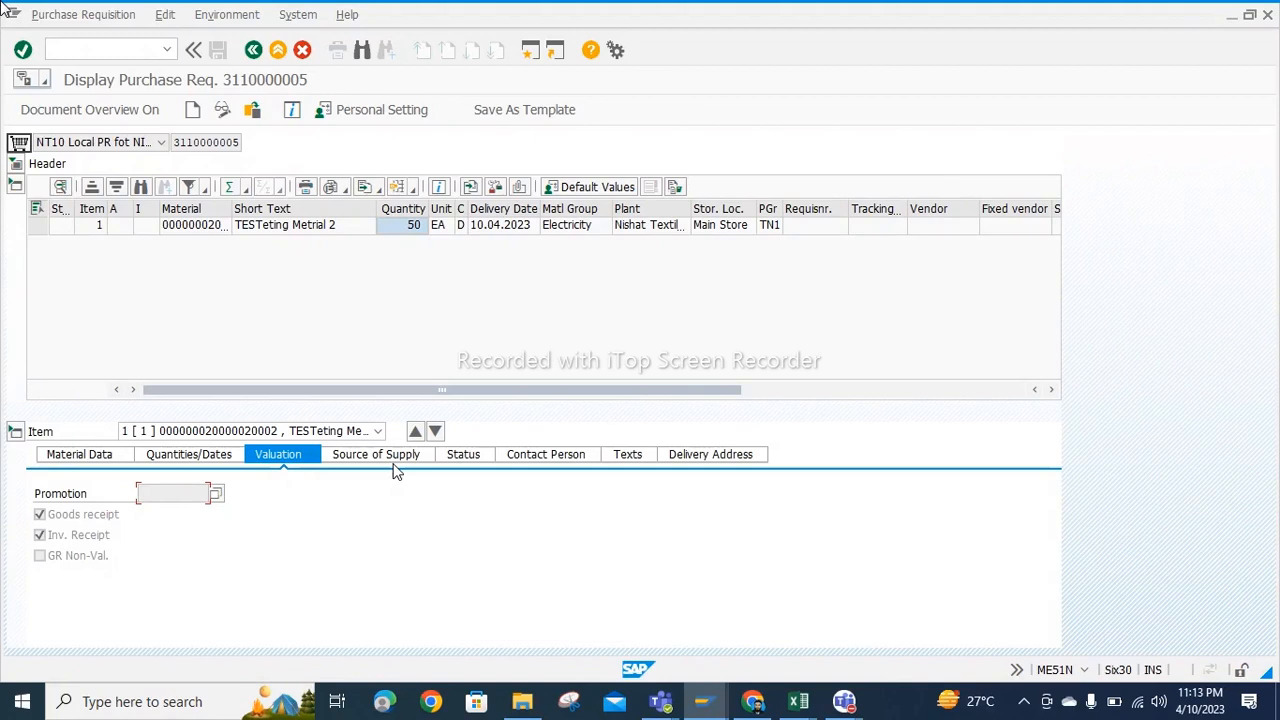
pyautogui.click(15, 165)
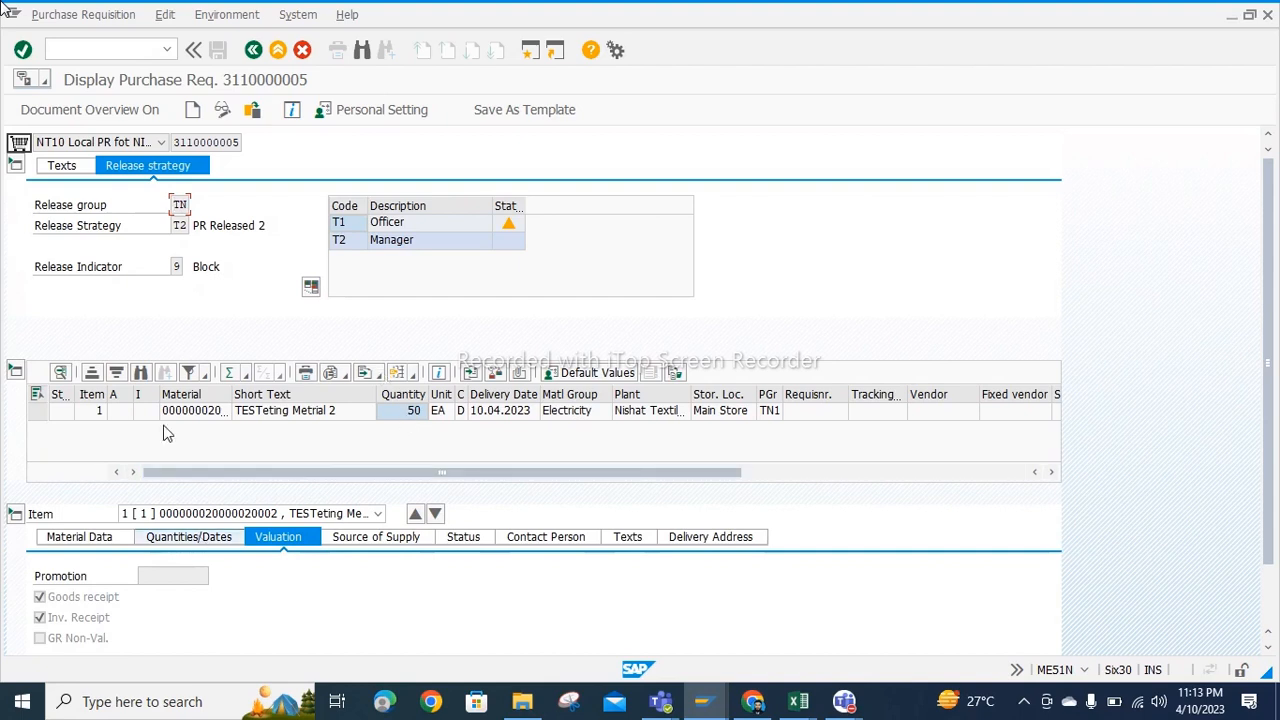
# Step: Open the materials list transaction MM60 in a new session
pyautogui.click(203, 416)
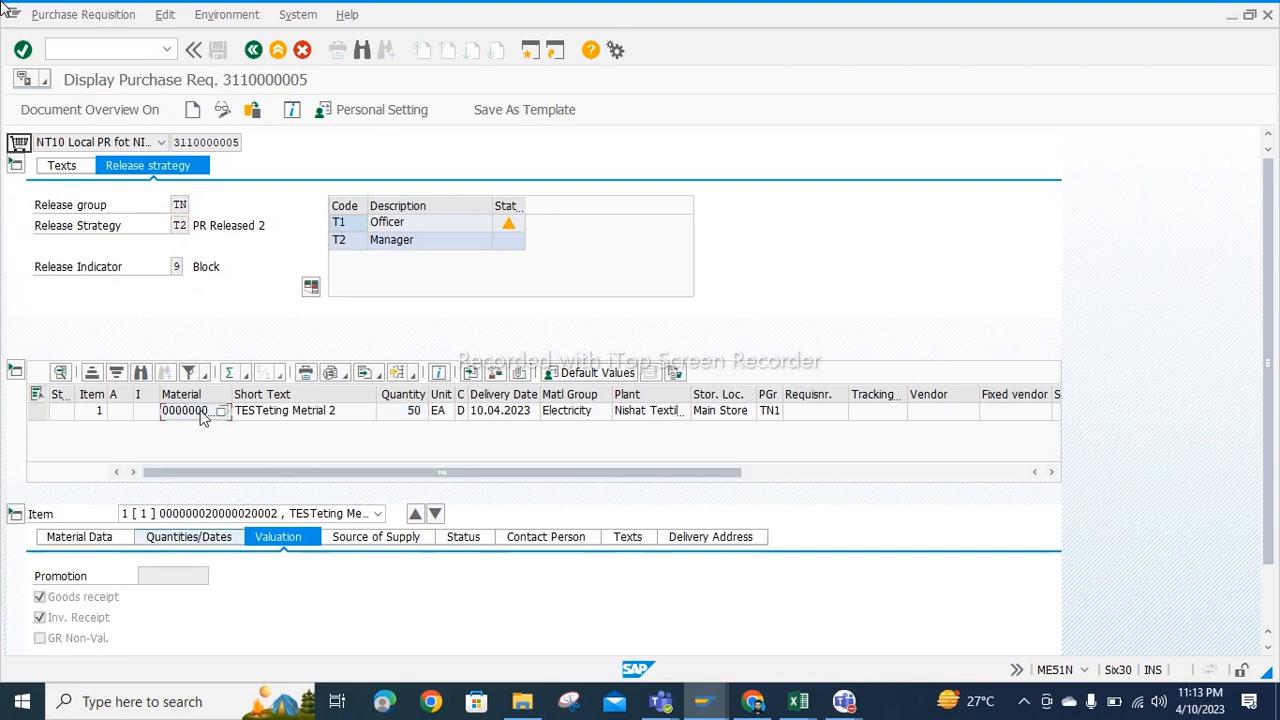
pyautogui.click(73, 46)
pyautogui.write('/omm60')
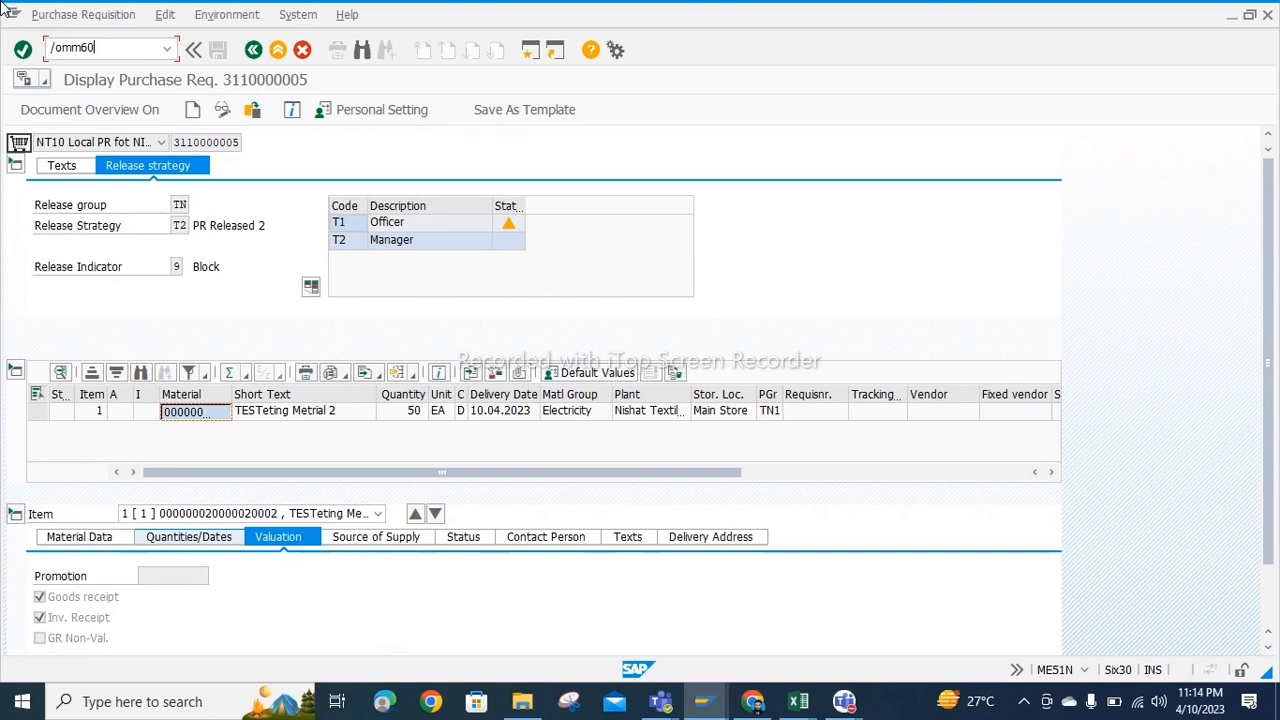
pyautogui.press('Return')
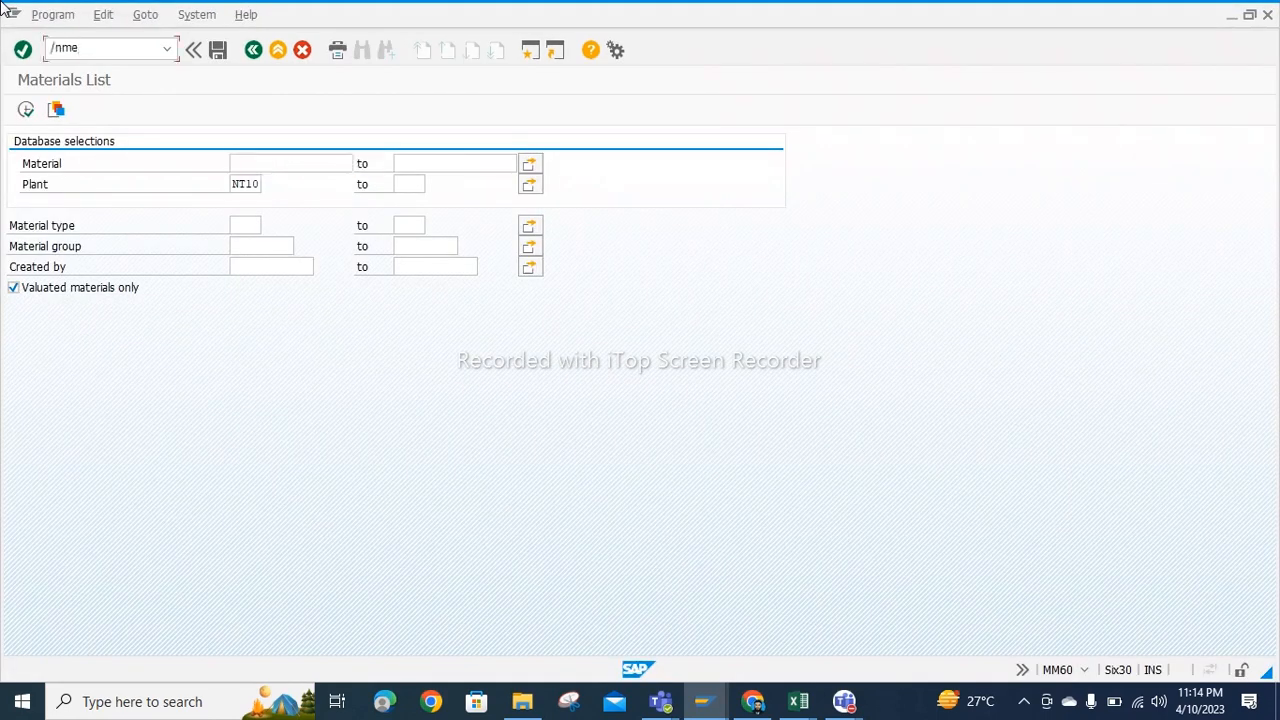
pyautogui.press('BackSpace')
pyautogui.press('BackSpace')
pyautogui.write('mm01')
pyautogui.press('Return')
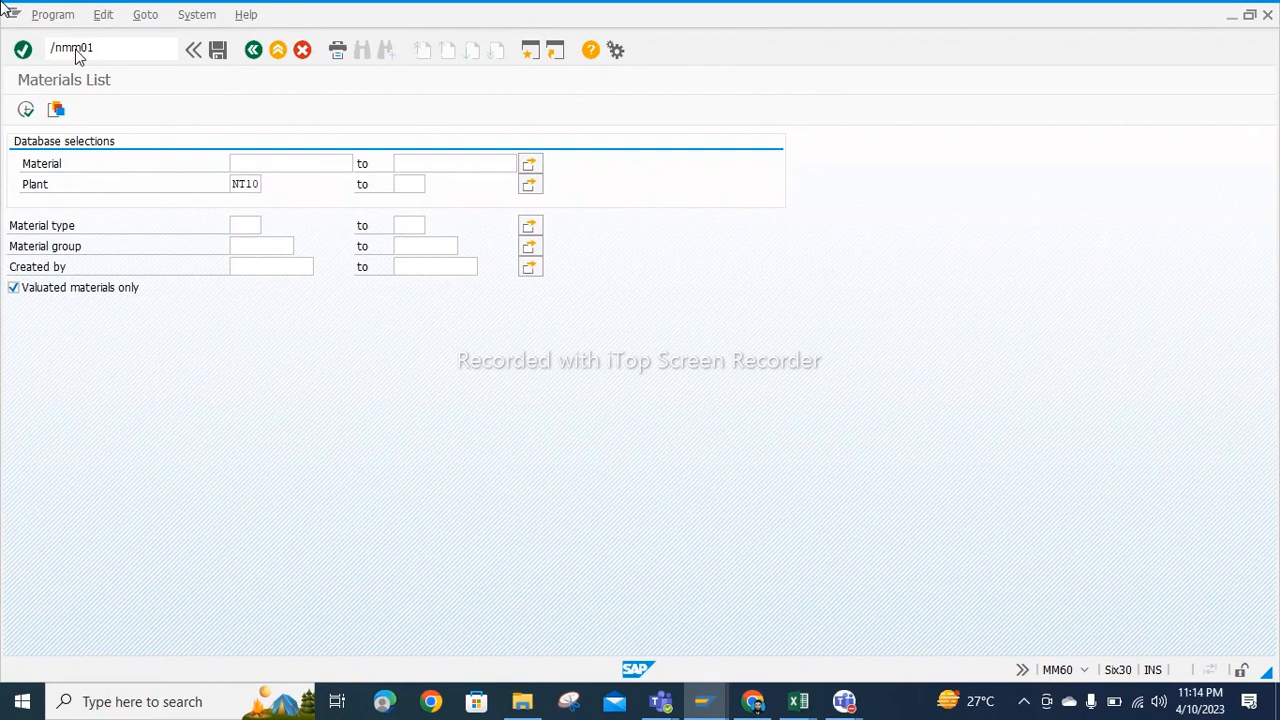
pyautogui.click(233, 184)
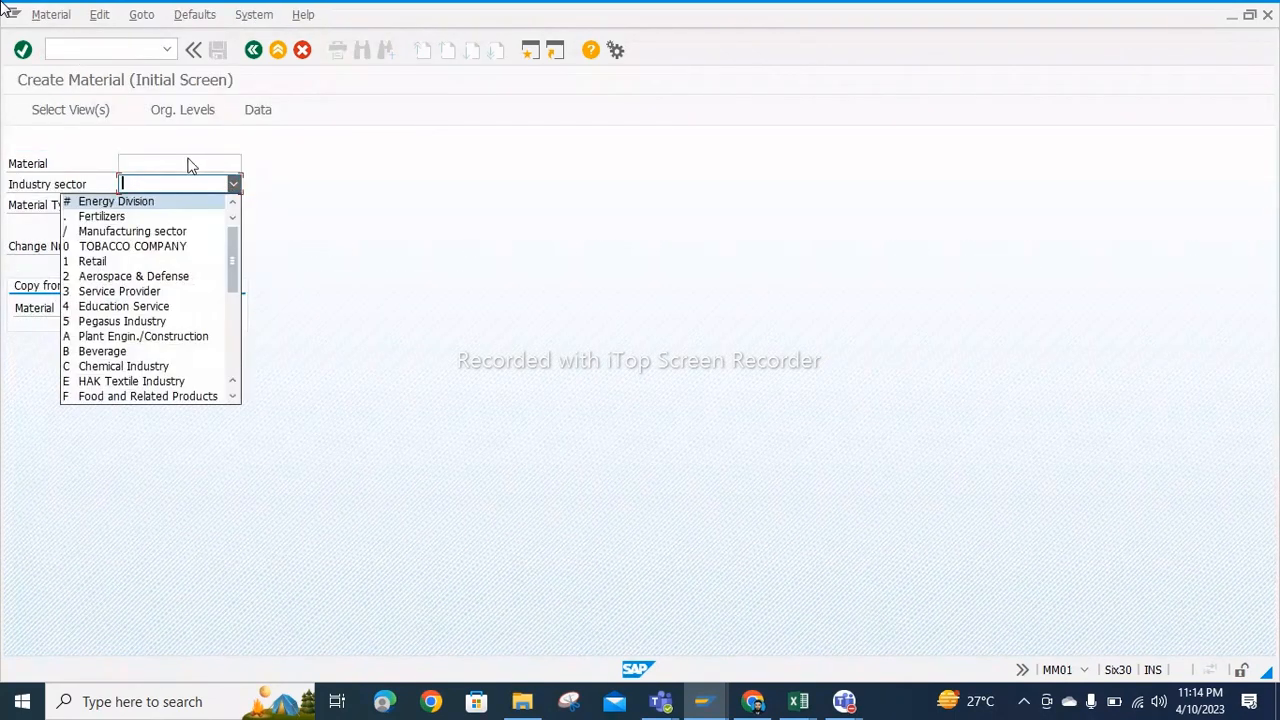
pyautogui.click(114, 48)
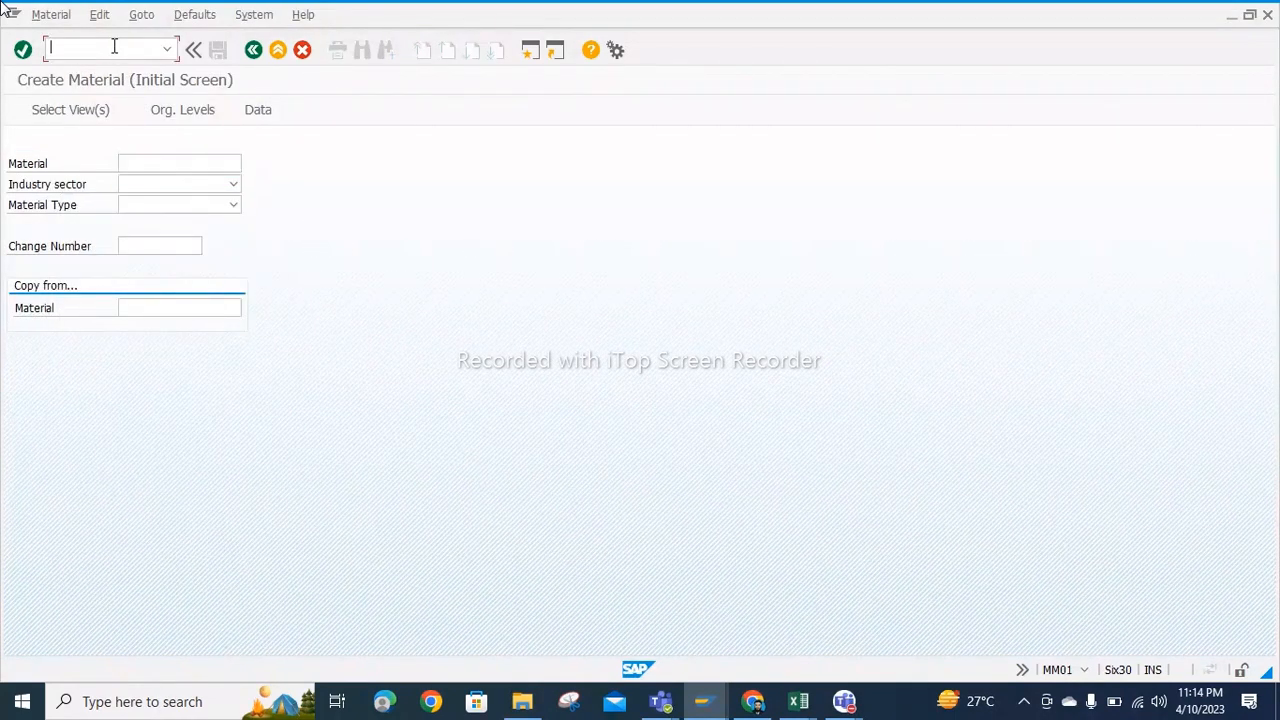
pyautogui.write('/nmm02')
pyautogui.press('Return')
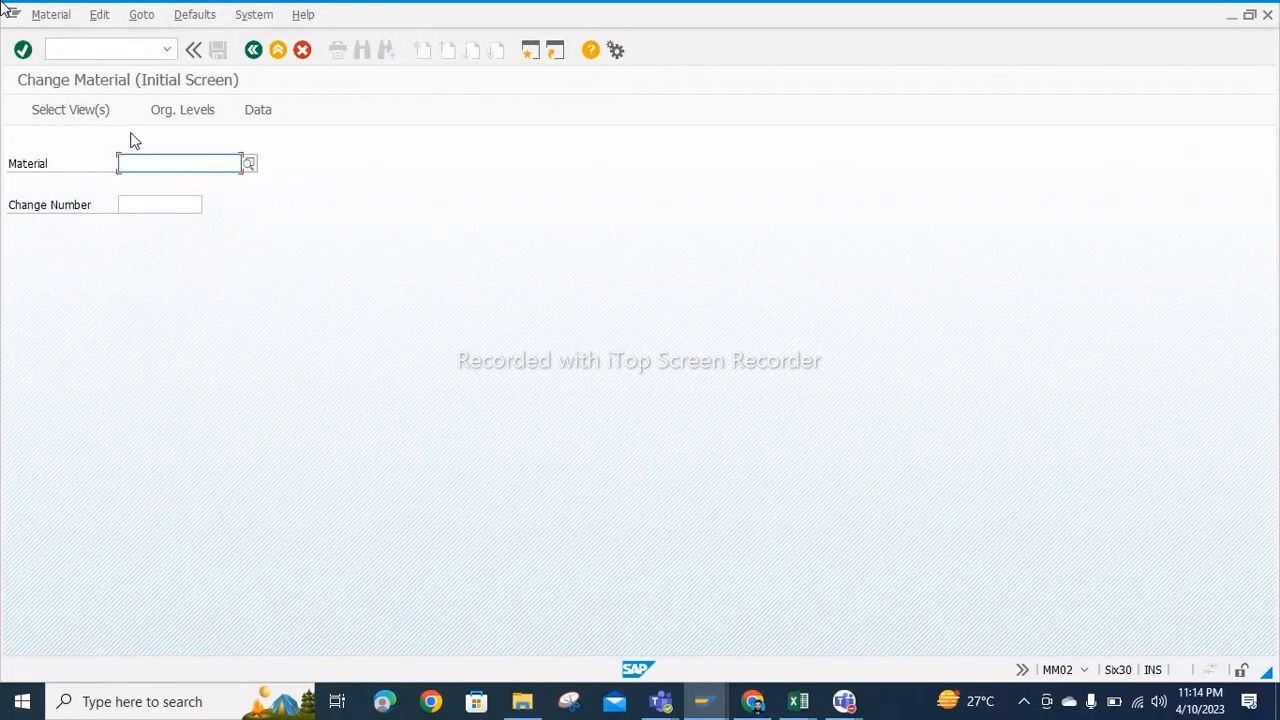
pyautogui.hotkey('ctrl', 'v')
pyautogui.press('Return')
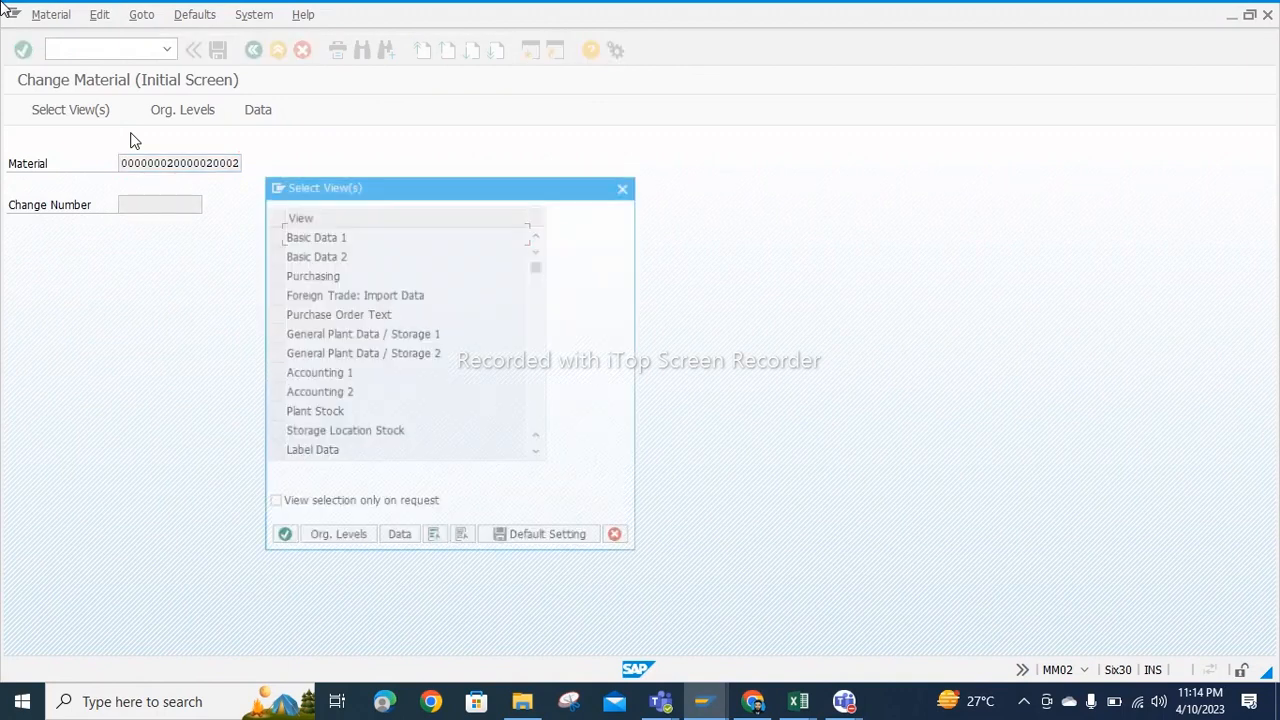
pyautogui.click(273, 236)
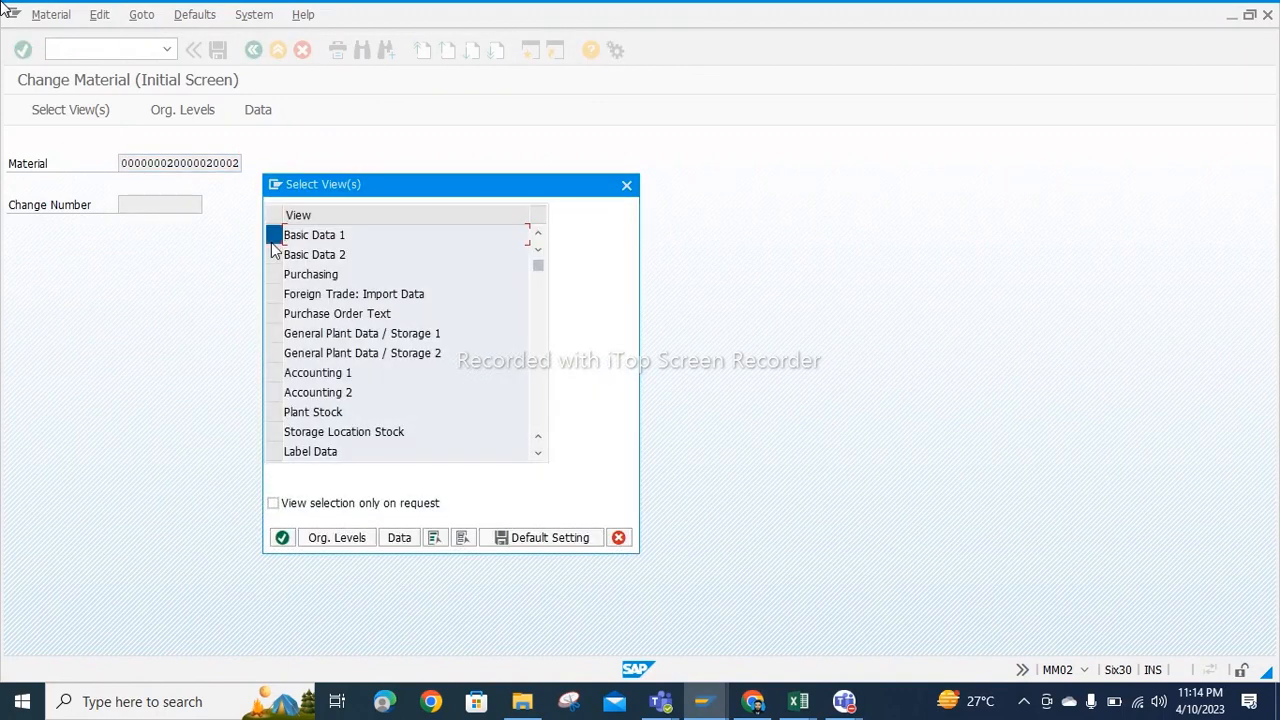
pyautogui.click(274, 373)
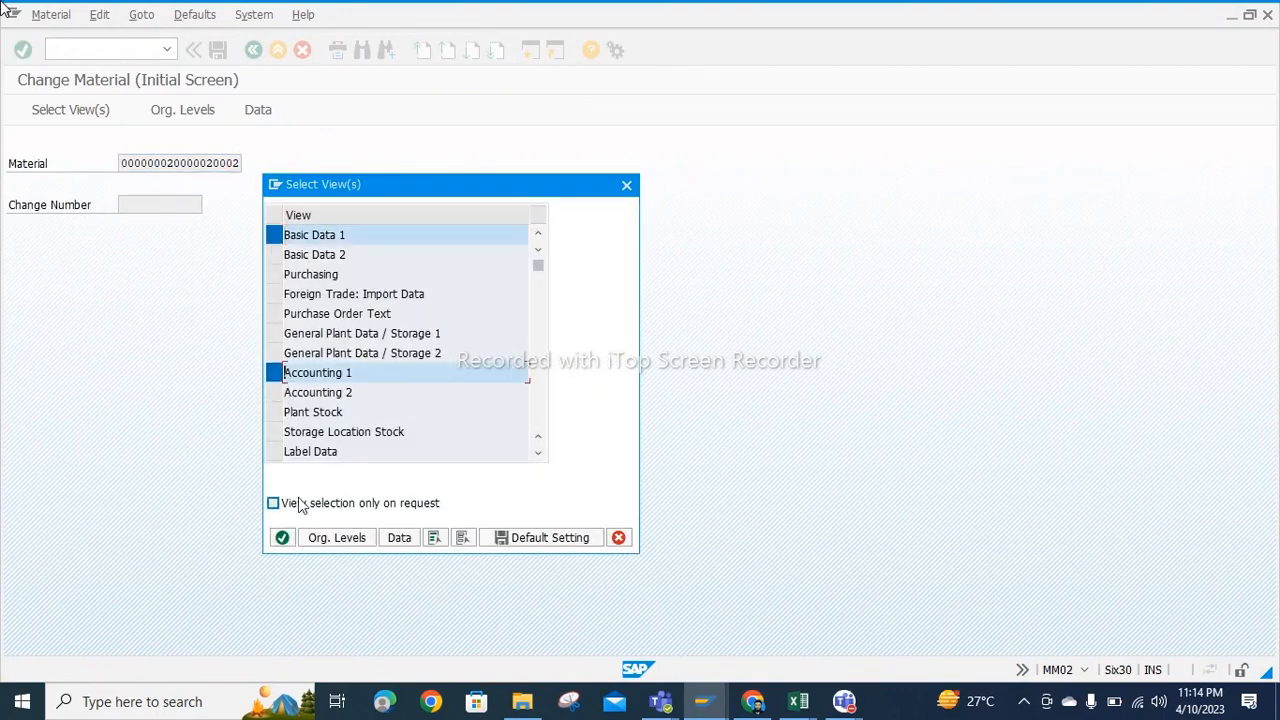
pyautogui.click(282, 539)
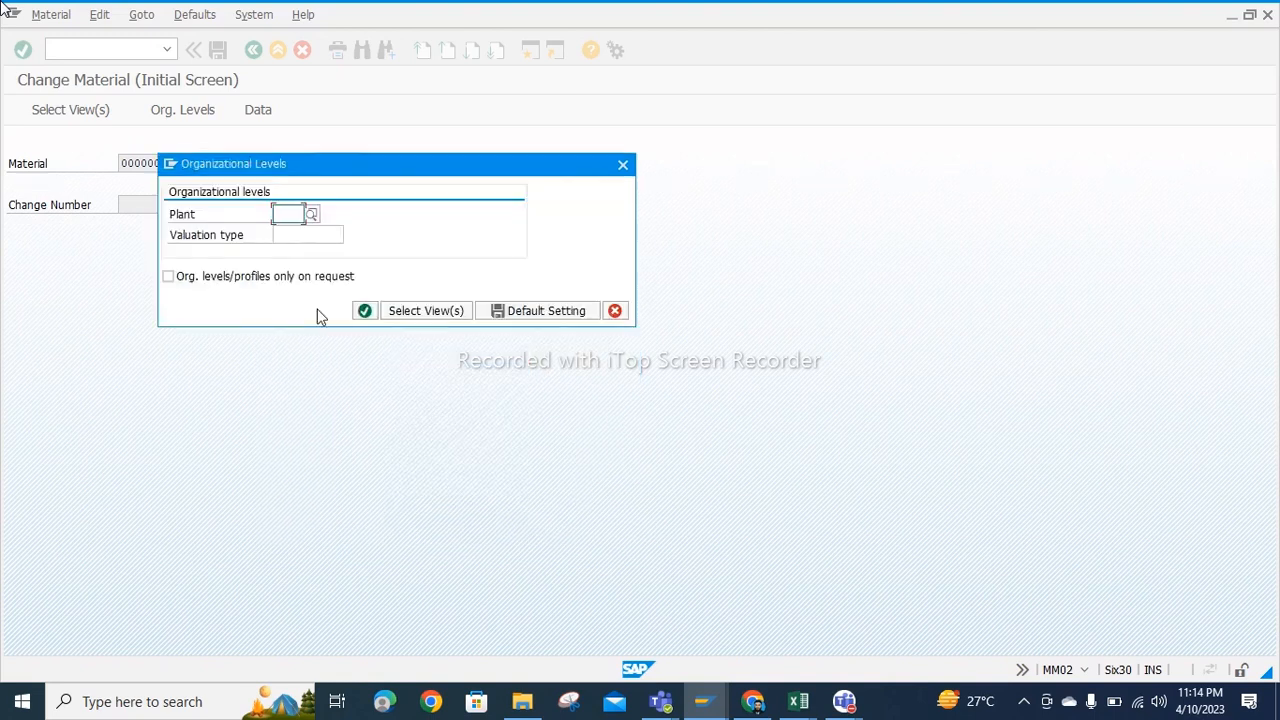
pyautogui.press('BackSpace')
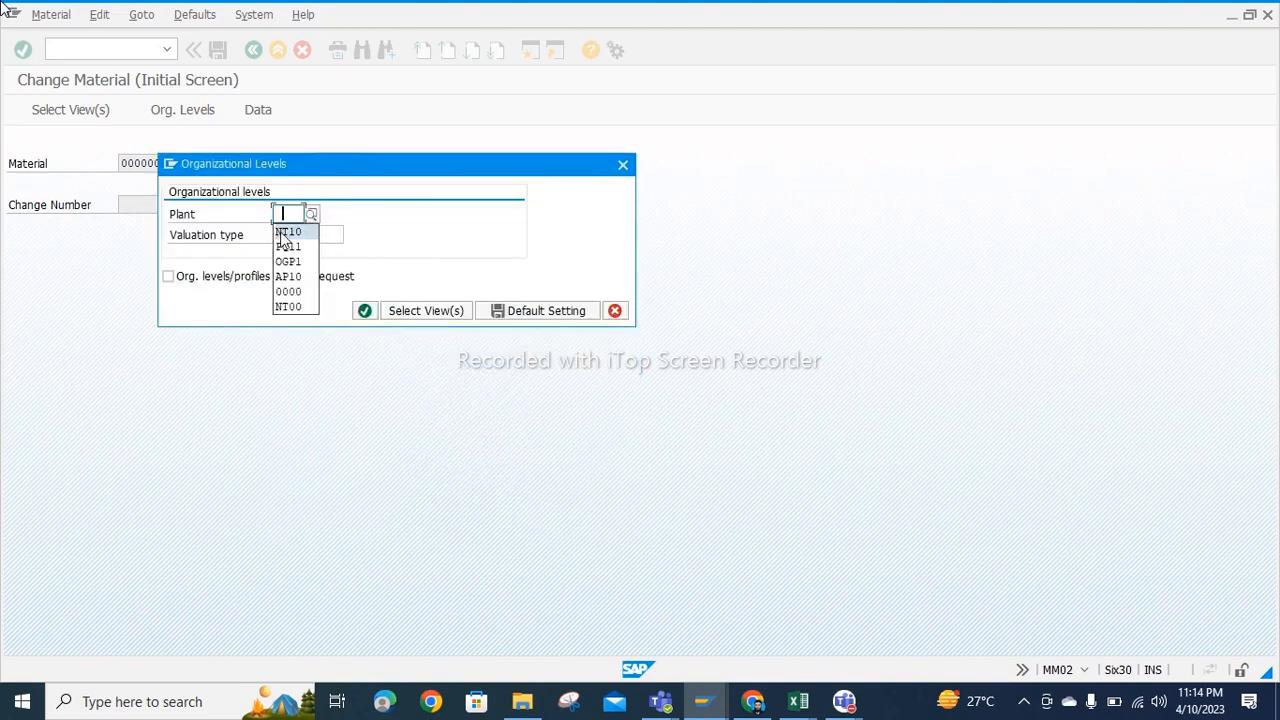
pyautogui.click(284, 232)
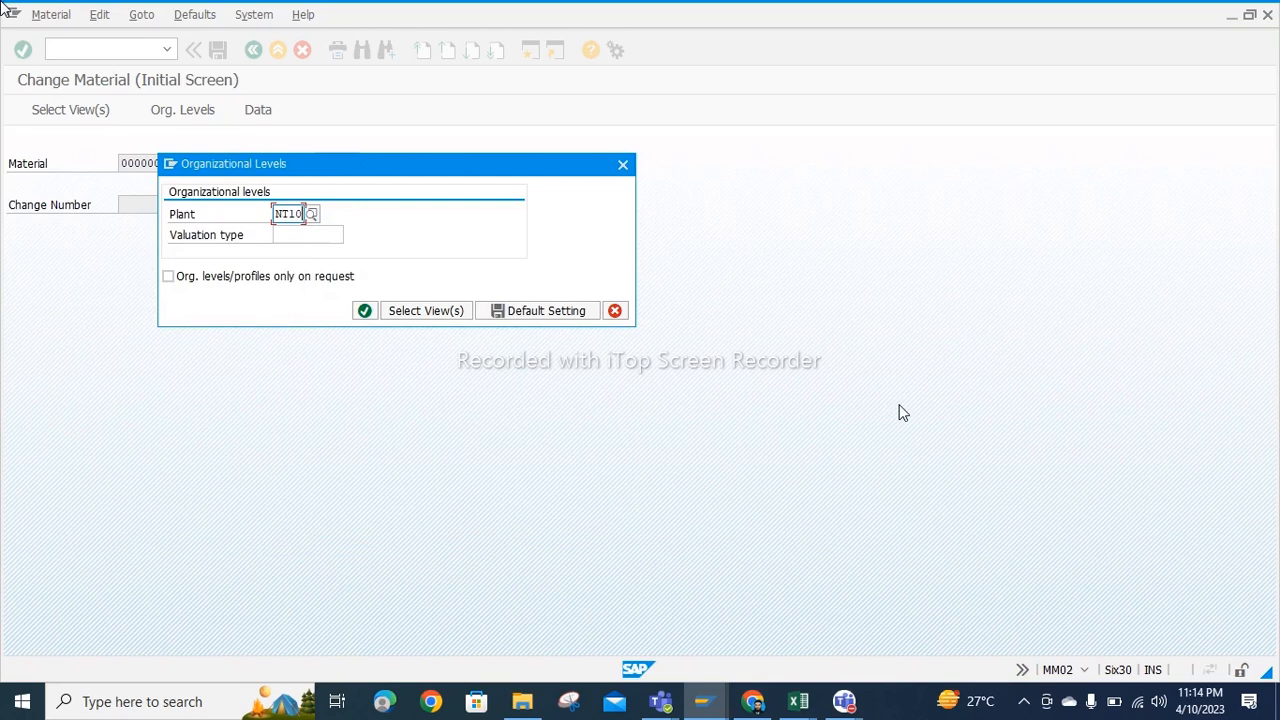
pyautogui.click(1113, 570)
pyautogui.click(1080, 320)
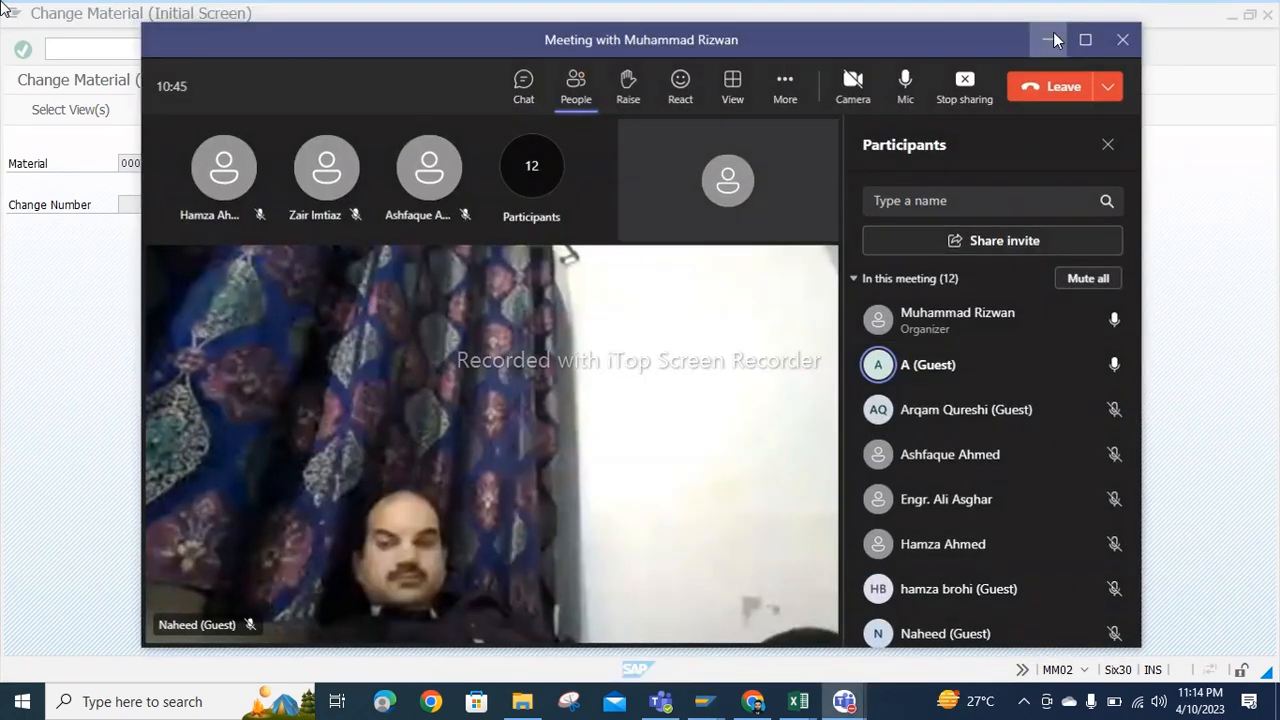
pyautogui.click(1053, 40)
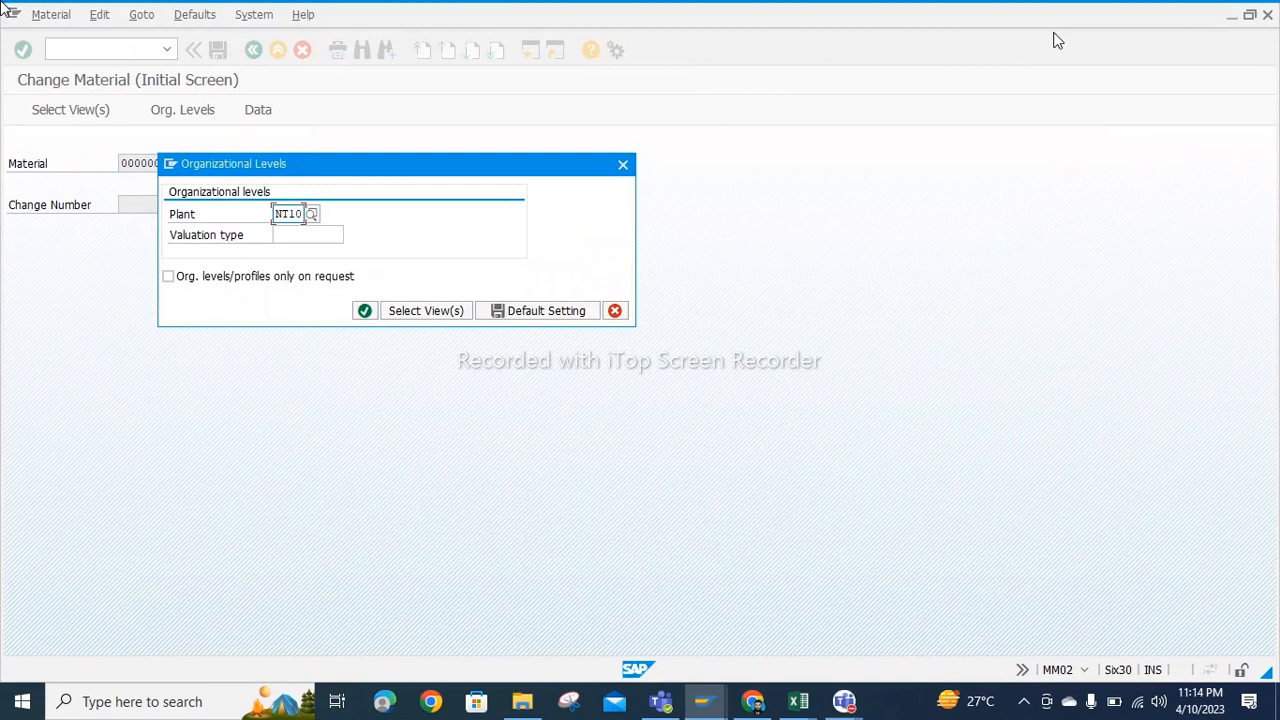
pyautogui.click(340, 235)
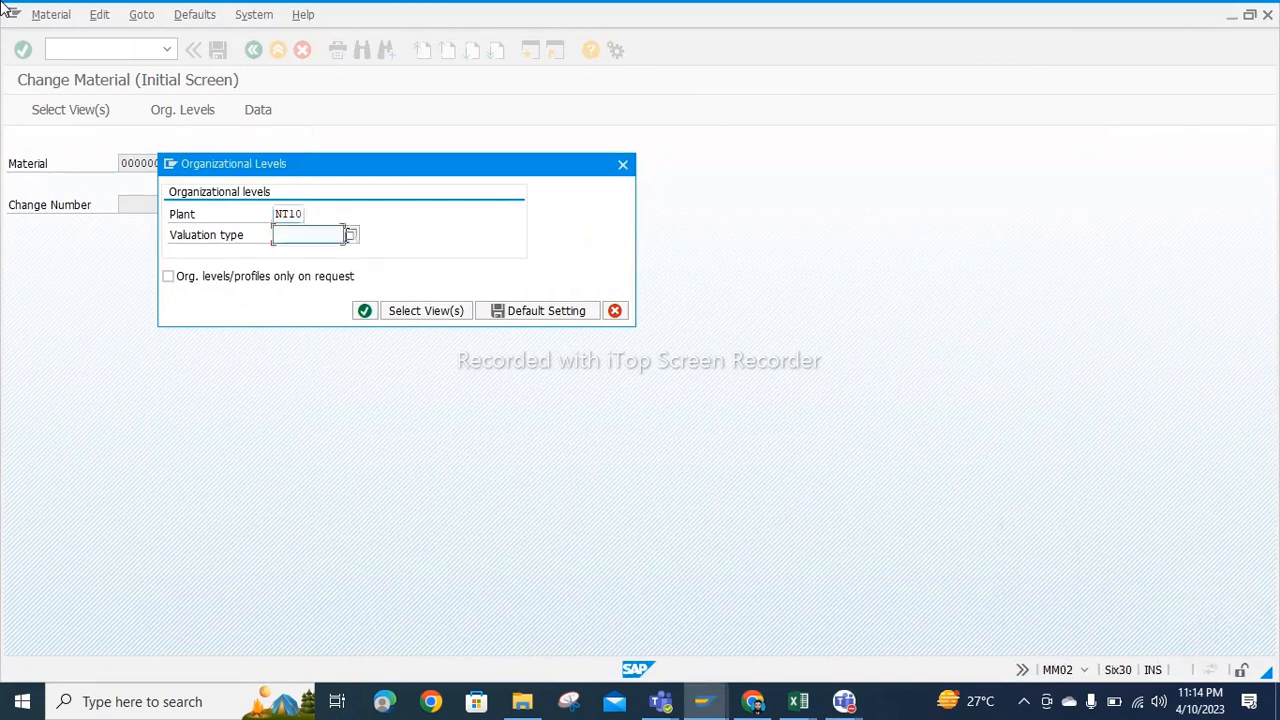
pyautogui.click(352, 240)
pyautogui.click(426, 517)
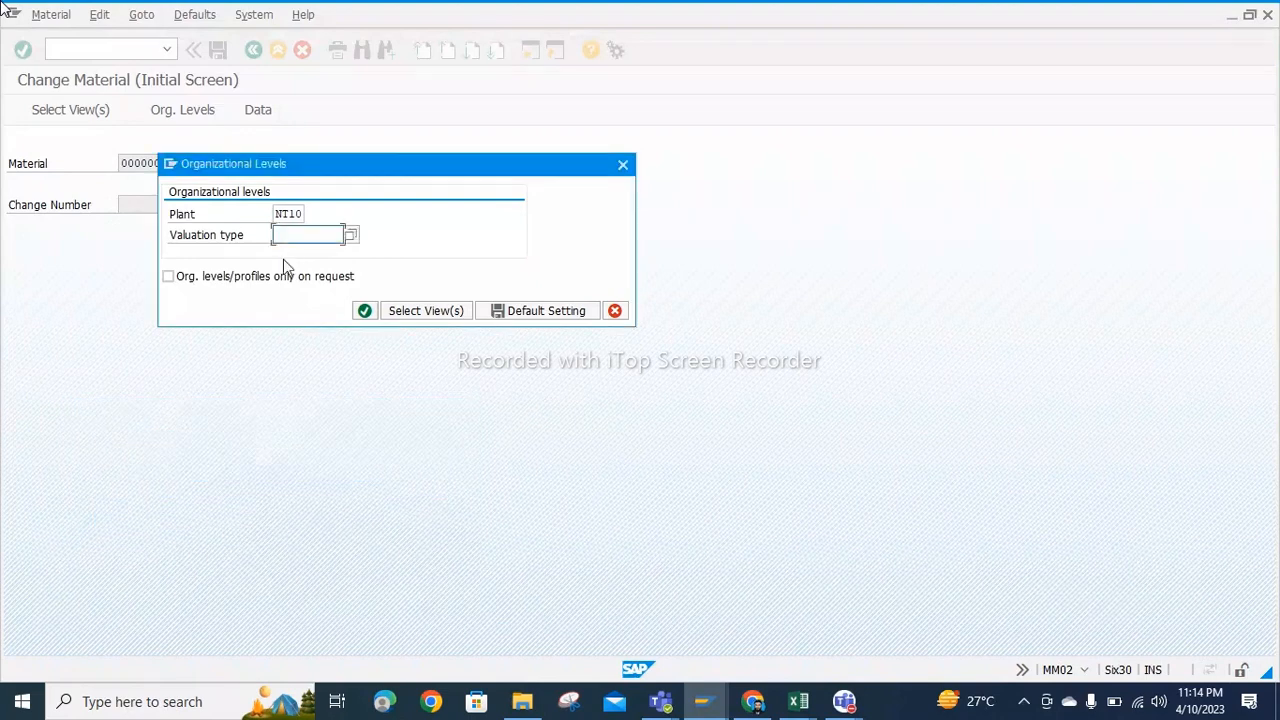
# Step: Set the standard price to 2500 in the material's Accounting 1 view and save the material
pyautogui.click(364, 311)
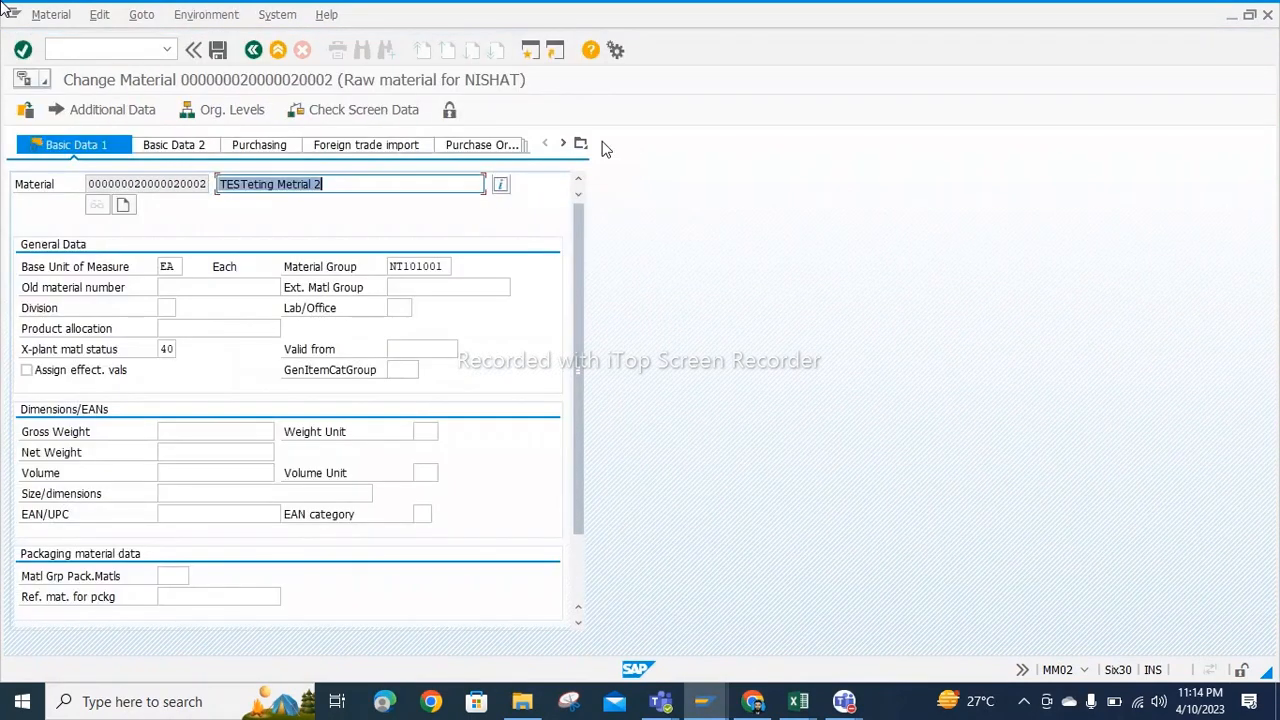
pyautogui.click(581, 144)
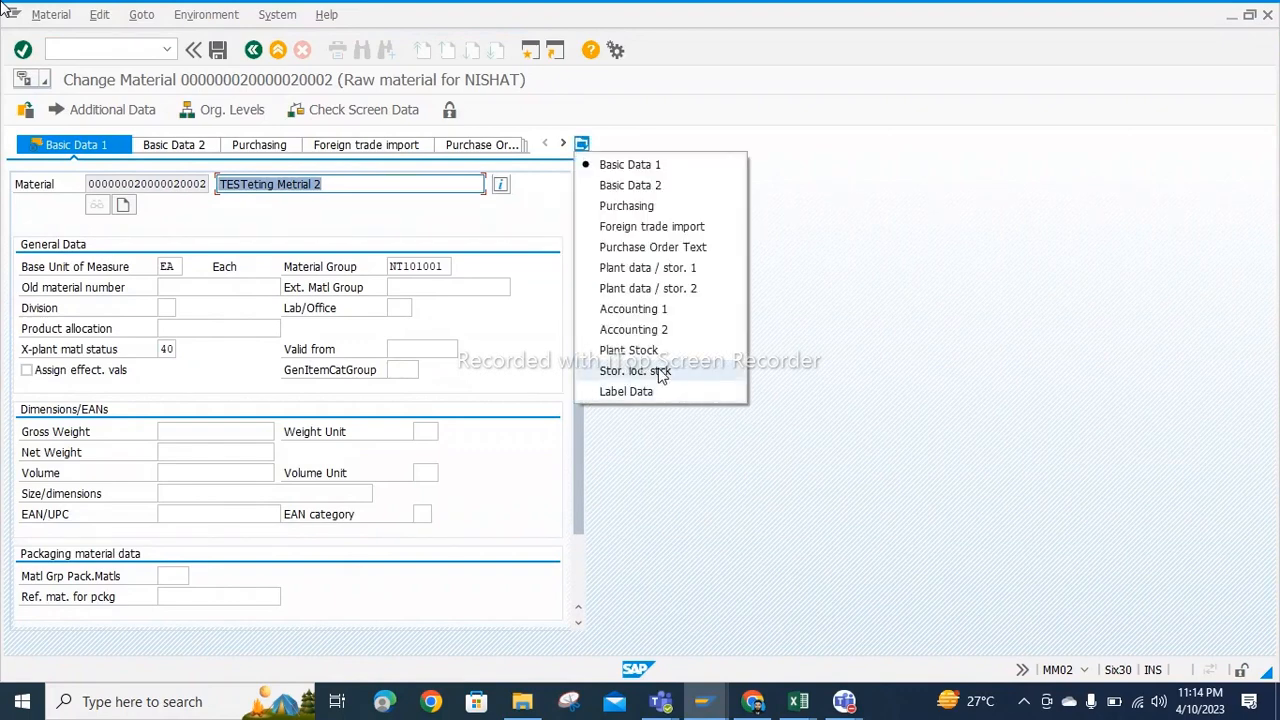
pyautogui.click(630, 312)
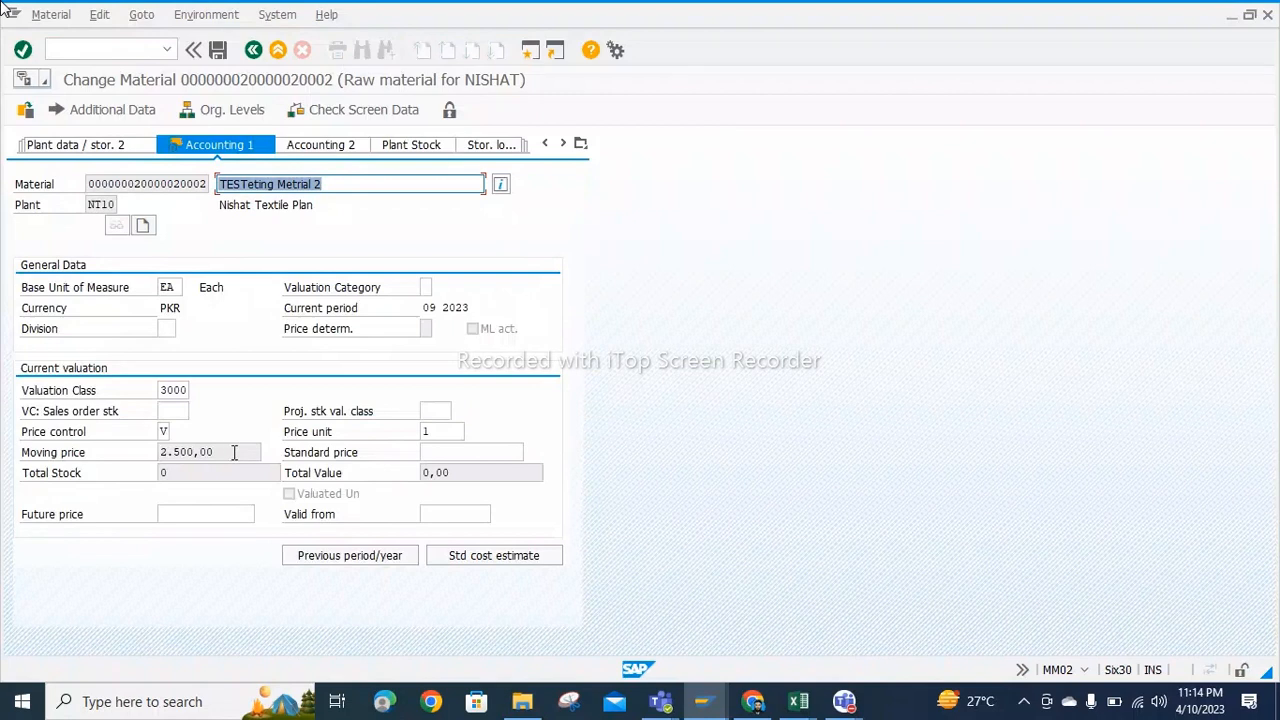
pyautogui.click(234, 452)
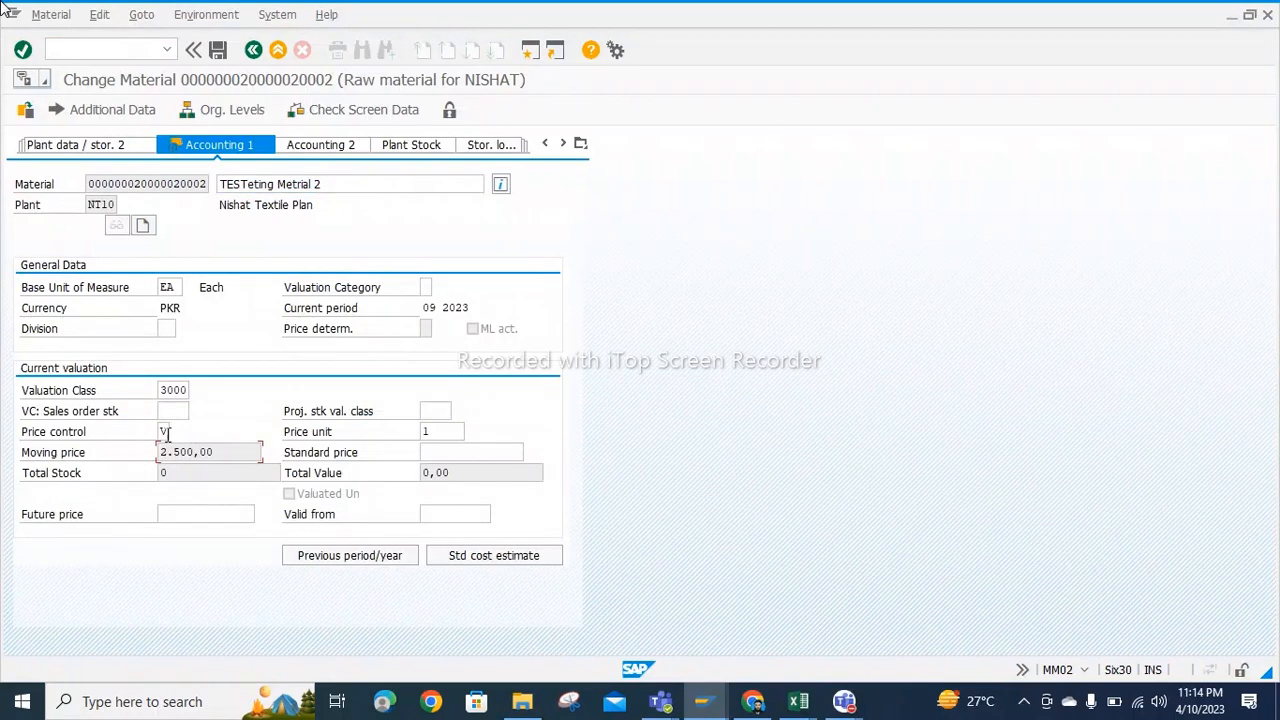
pyautogui.click(453, 457)
pyautogui.write('25000')
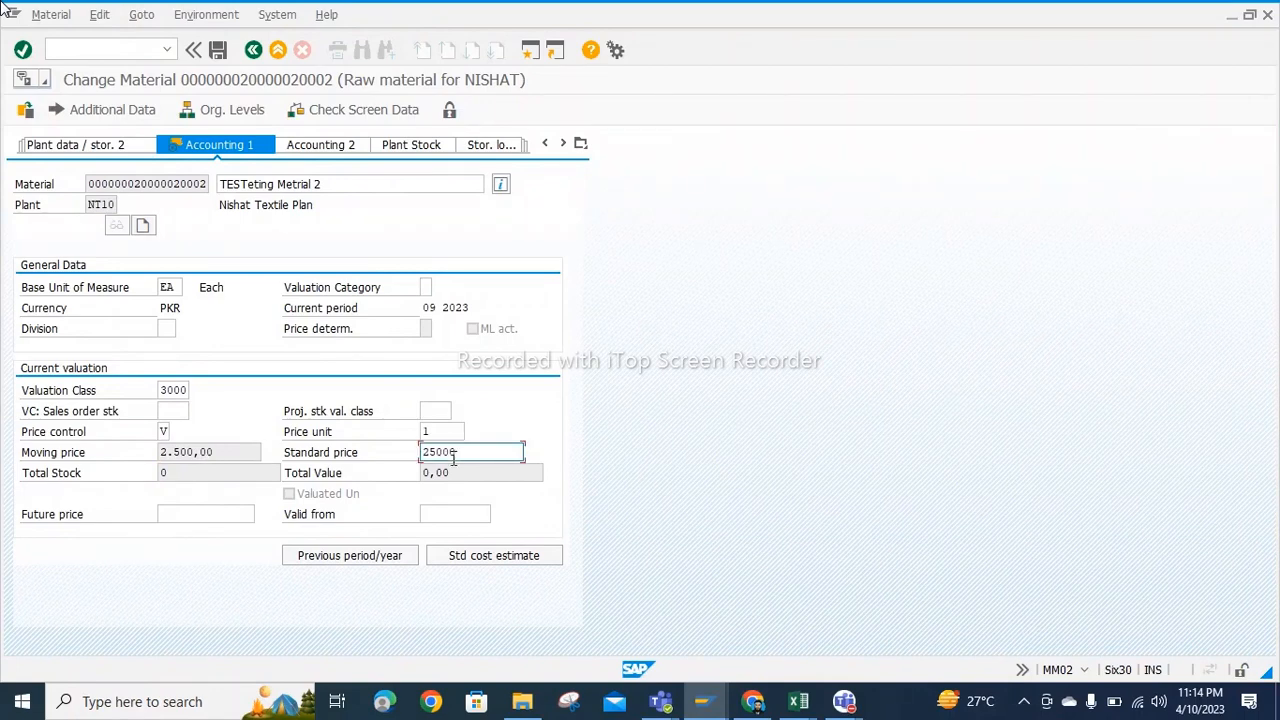
pyautogui.press('Return')
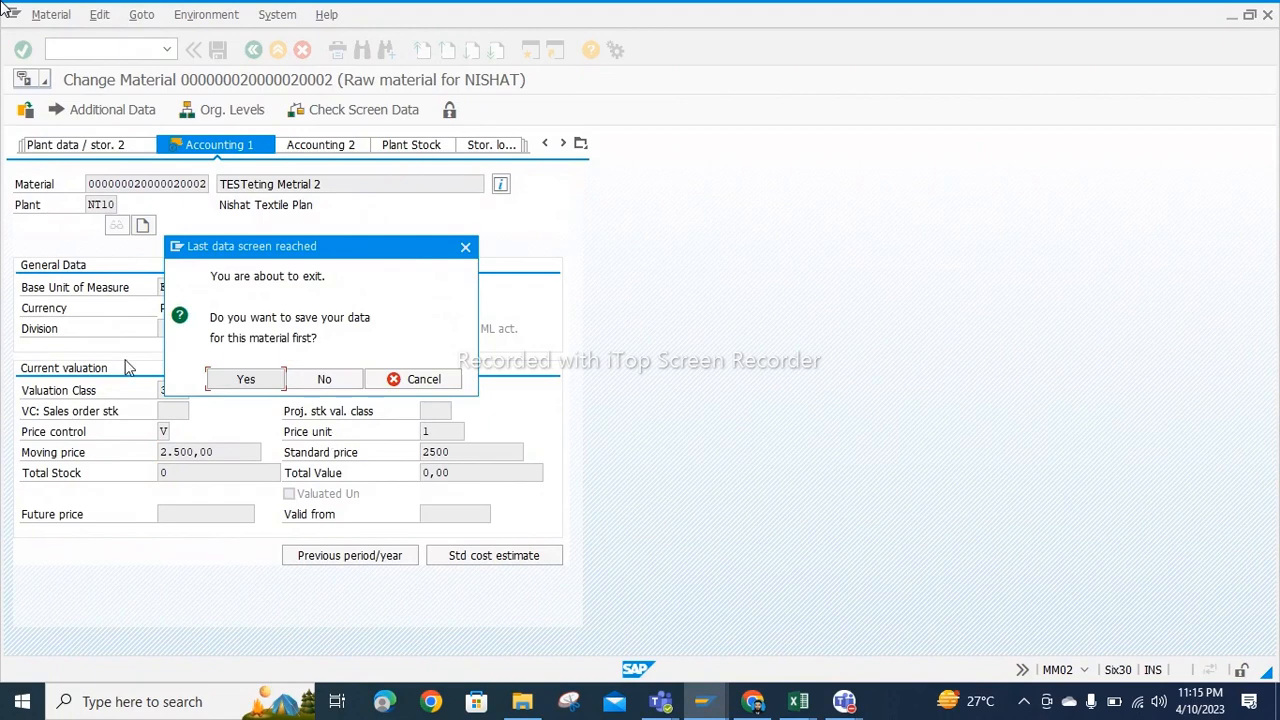
pyautogui.click(238, 382)
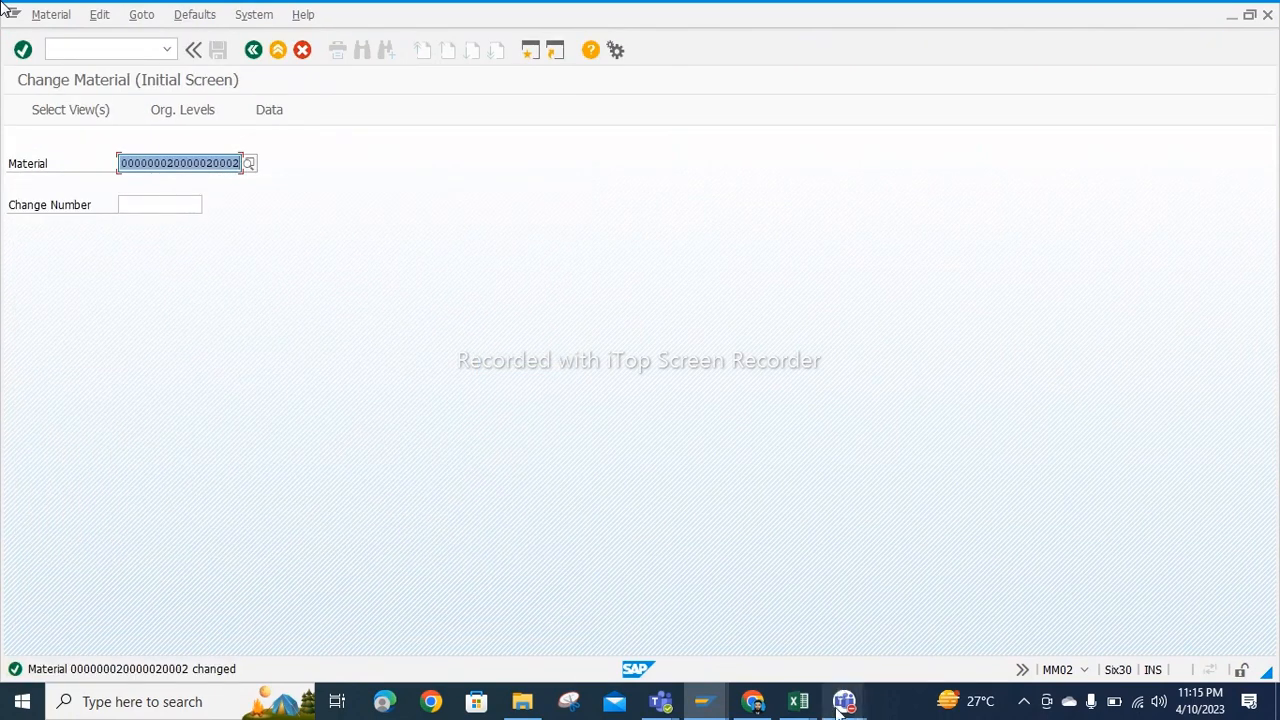
# Step: Start a new purchase requisition with transaction ME51N in the requisition session and choose document type NT10 Local PR
pyautogui.click(702, 701)
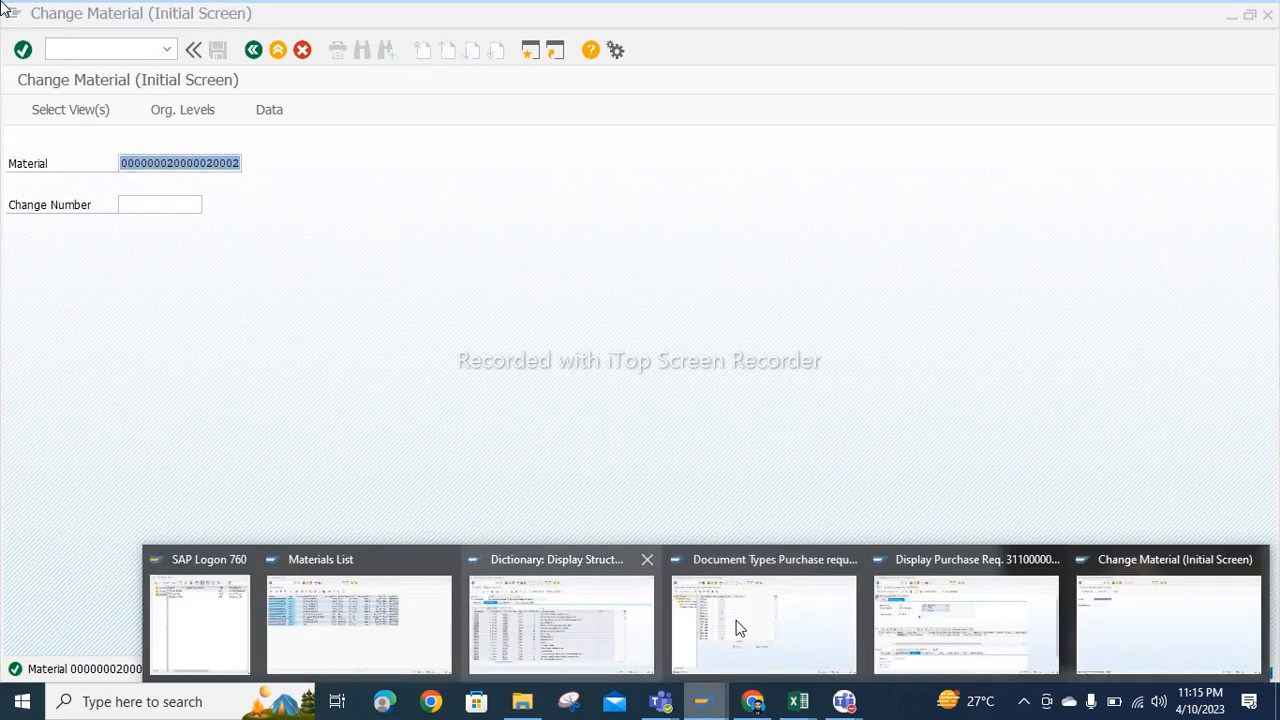
pyautogui.click(987, 641)
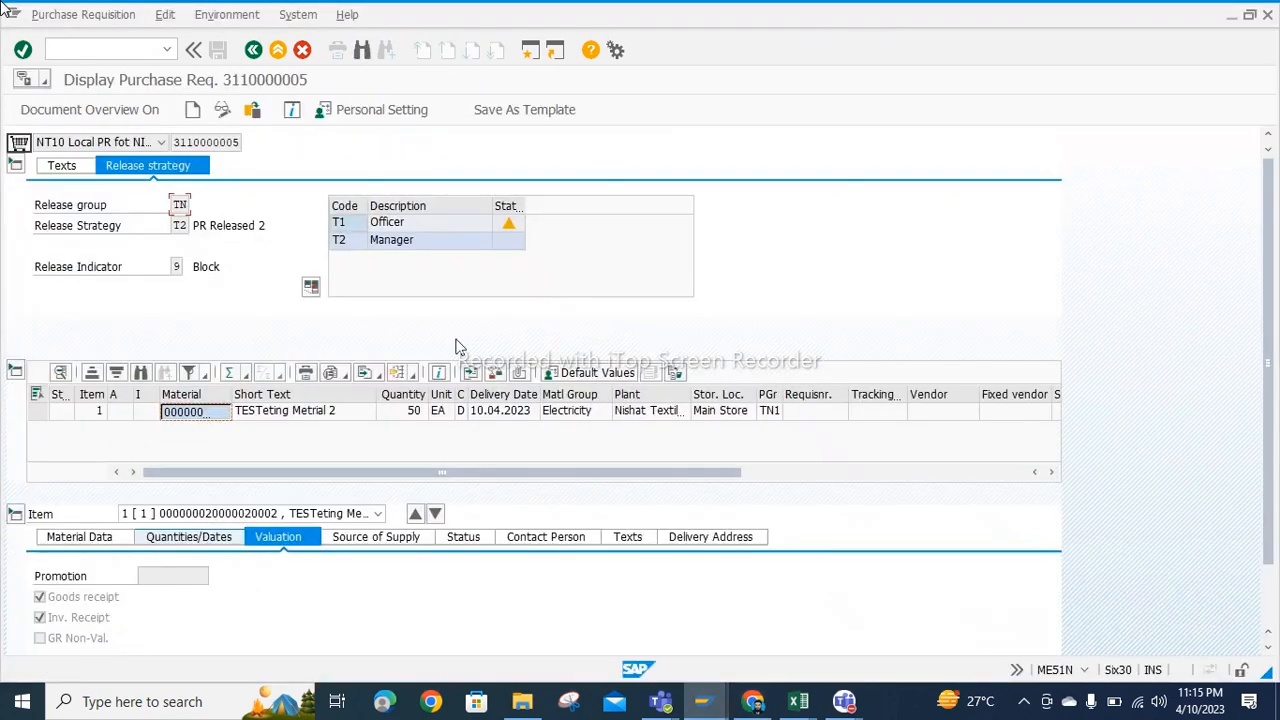
pyautogui.click(97, 45)
pyautogui.write('/n')
pyautogui.press('Return')
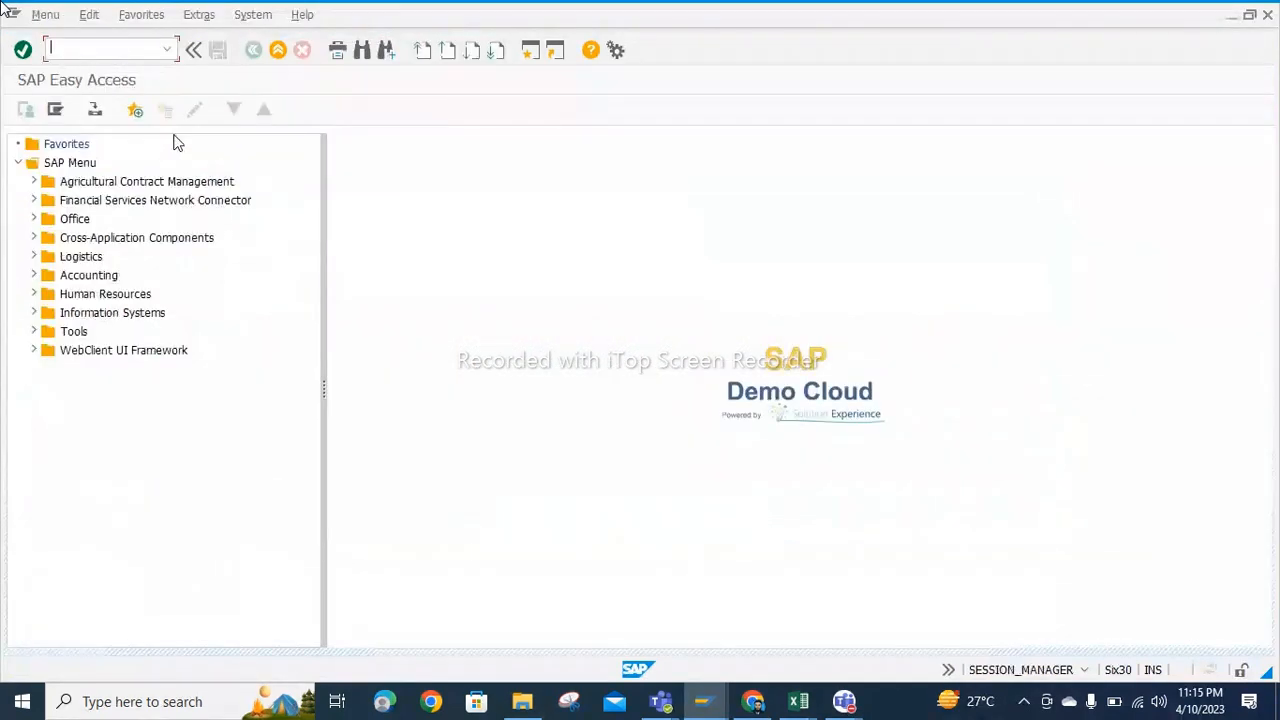
pyautogui.write('me51n')
pyautogui.press('Return')
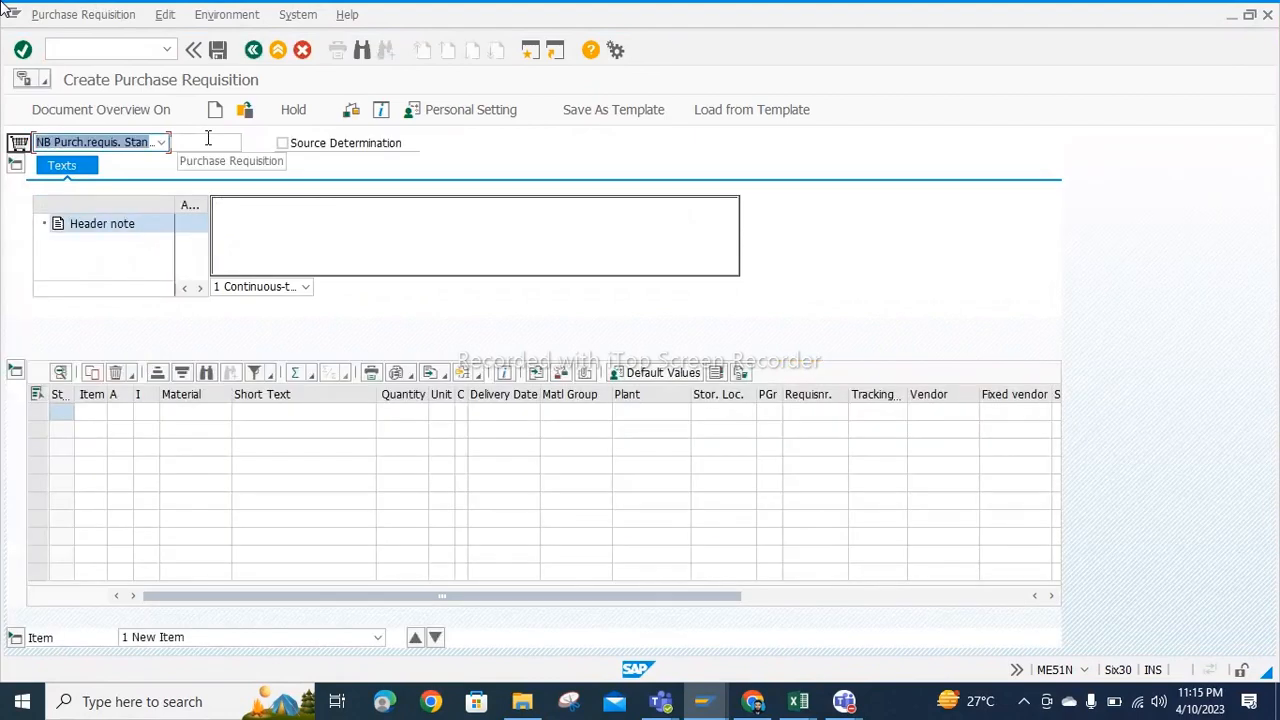
pyautogui.click(161, 142)
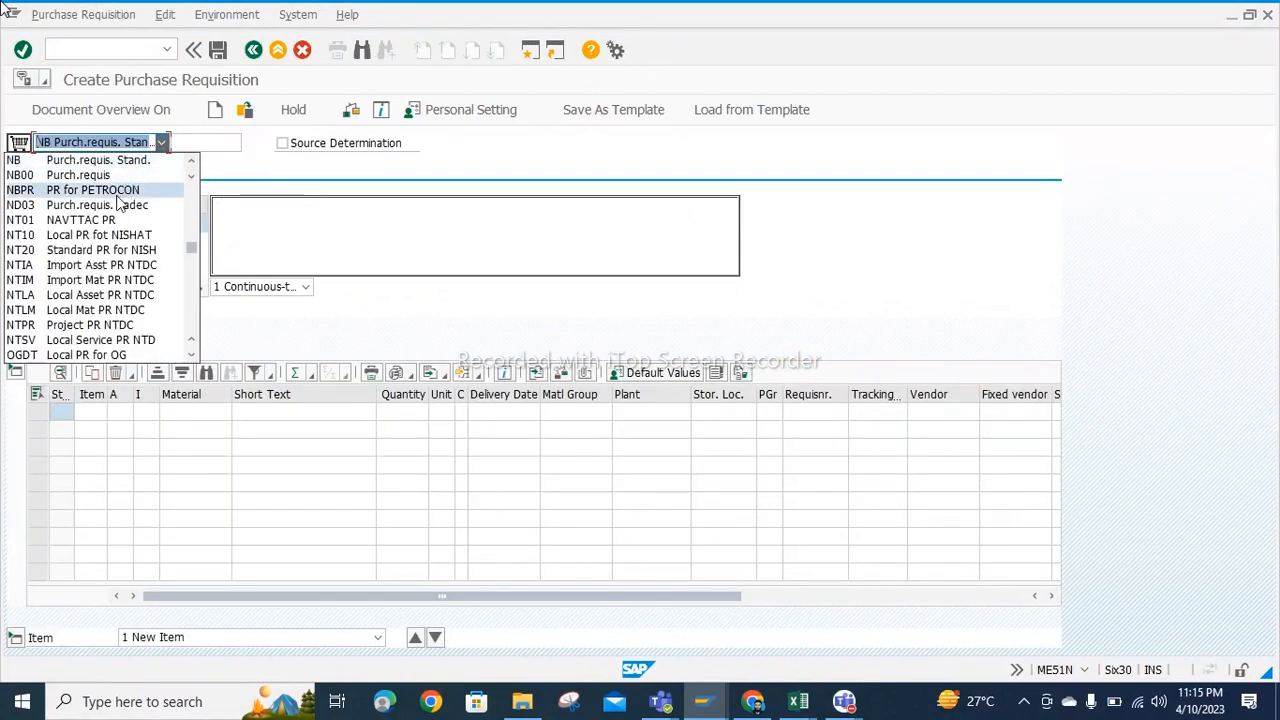
pyautogui.click(70, 235)
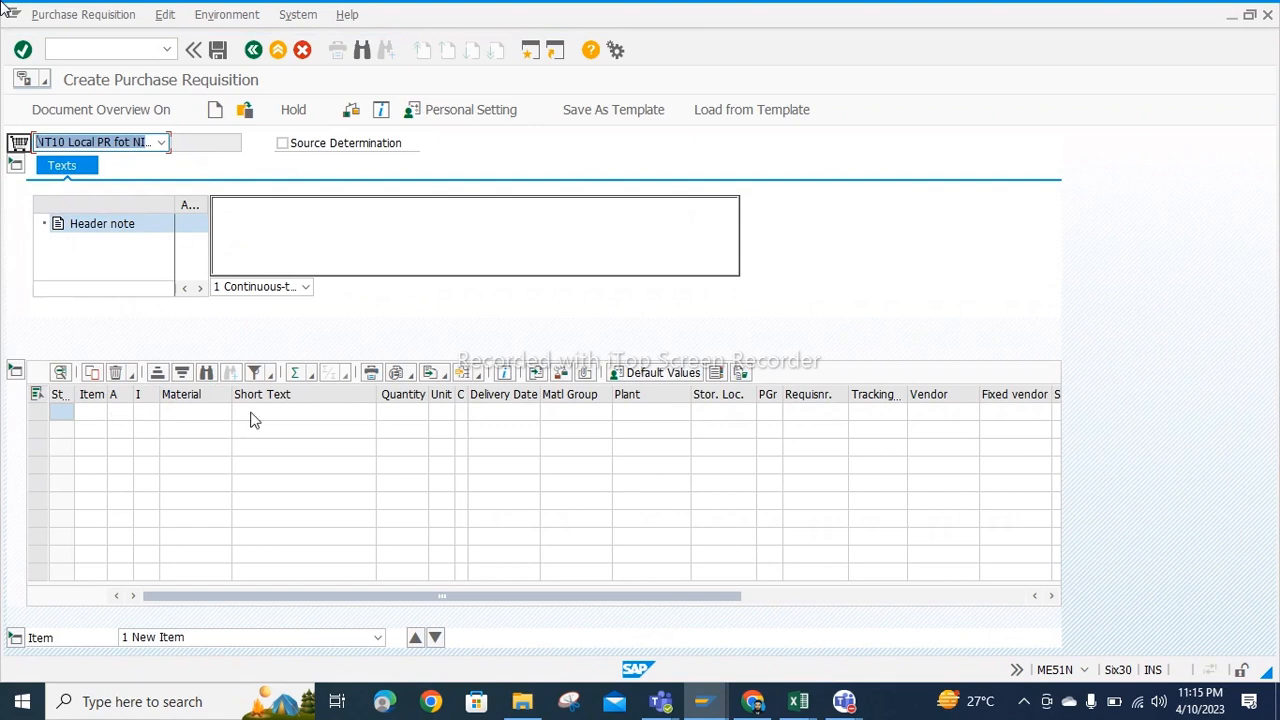
pyautogui.click(210, 416)
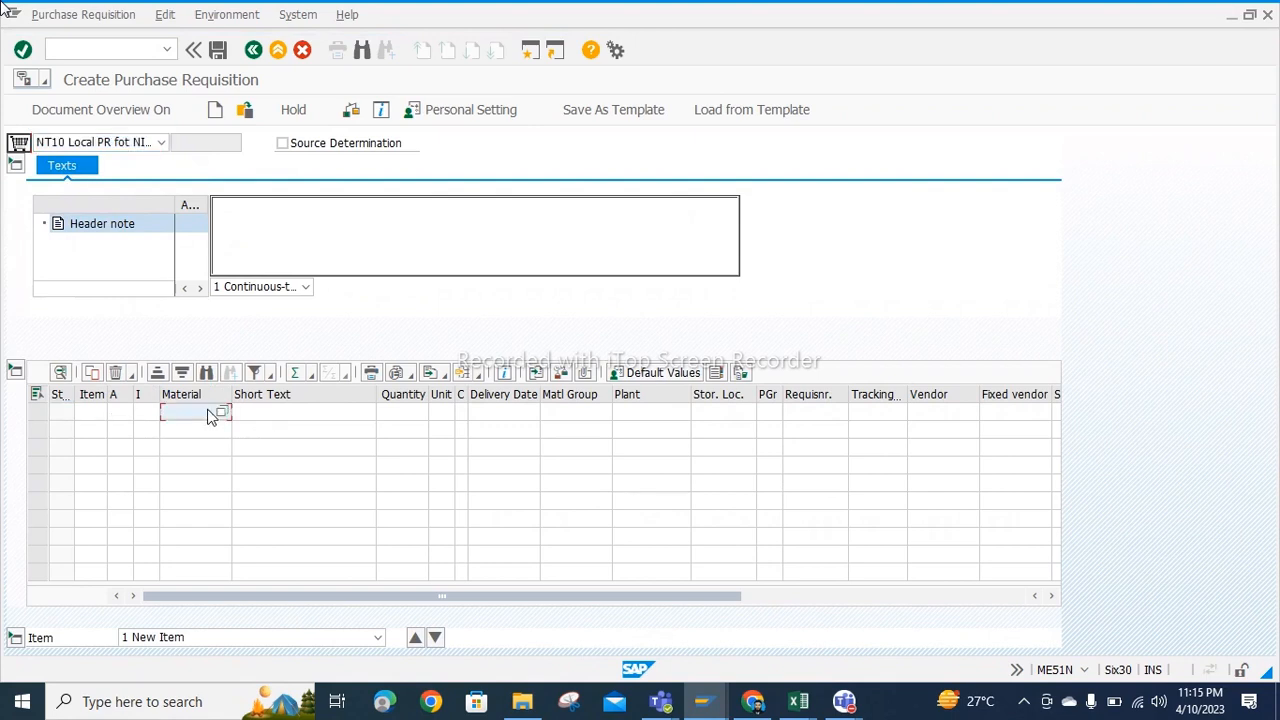
pyautogui.hotkey('ctrl', 'v')
pyautogui.click(657, 415)
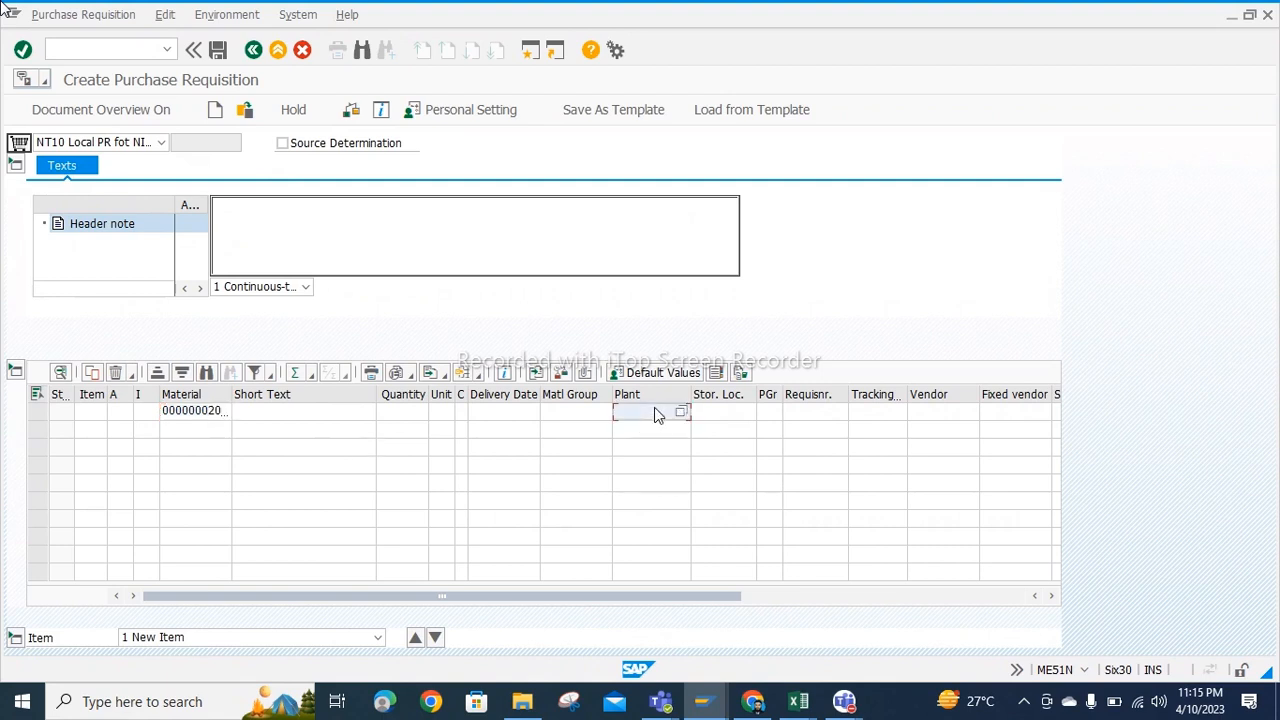
pyautogui.click(655, 412)
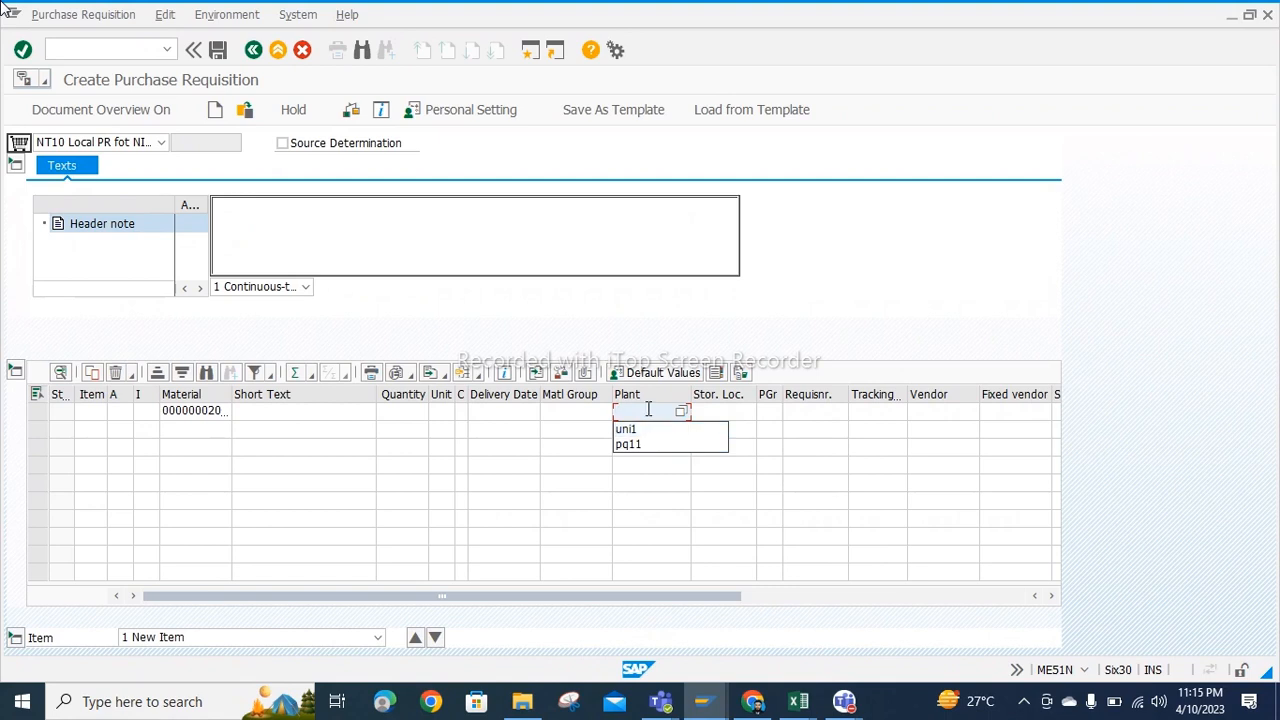
pyautogui.write('nt10')
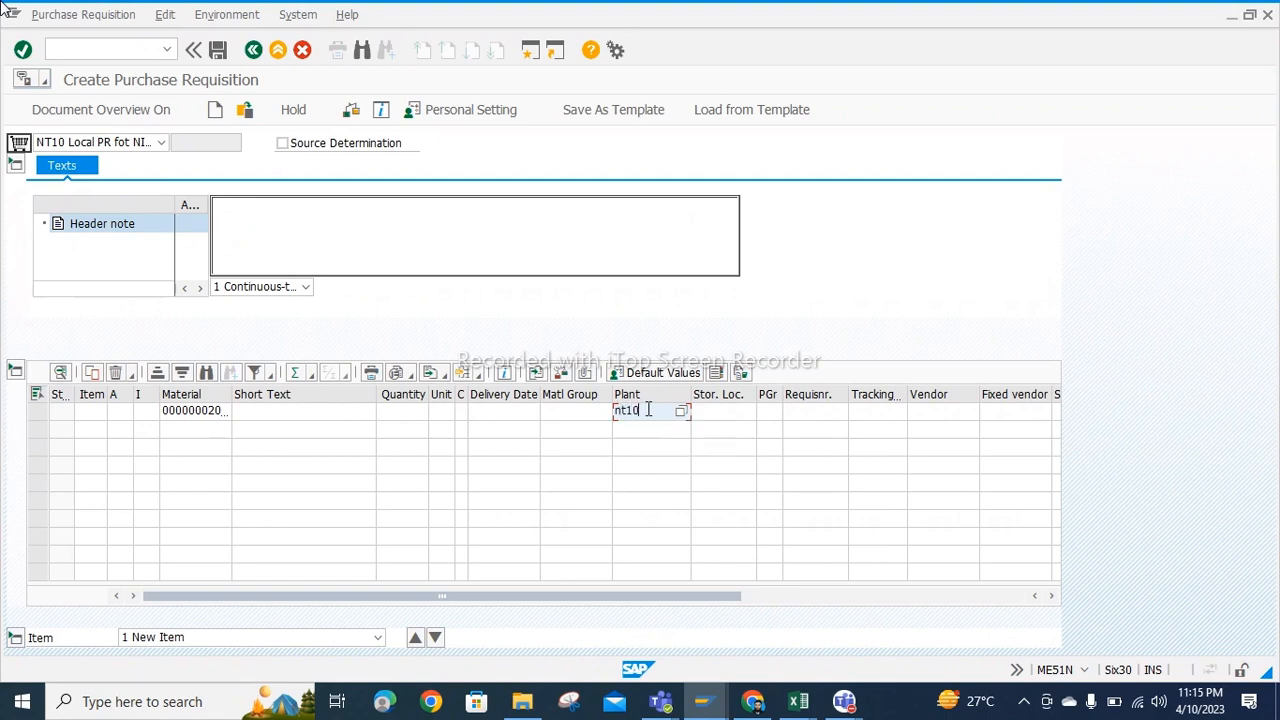
pyautogui.click(735, 416)
pyautogui.write('n100')
pyautogui.press('Return')
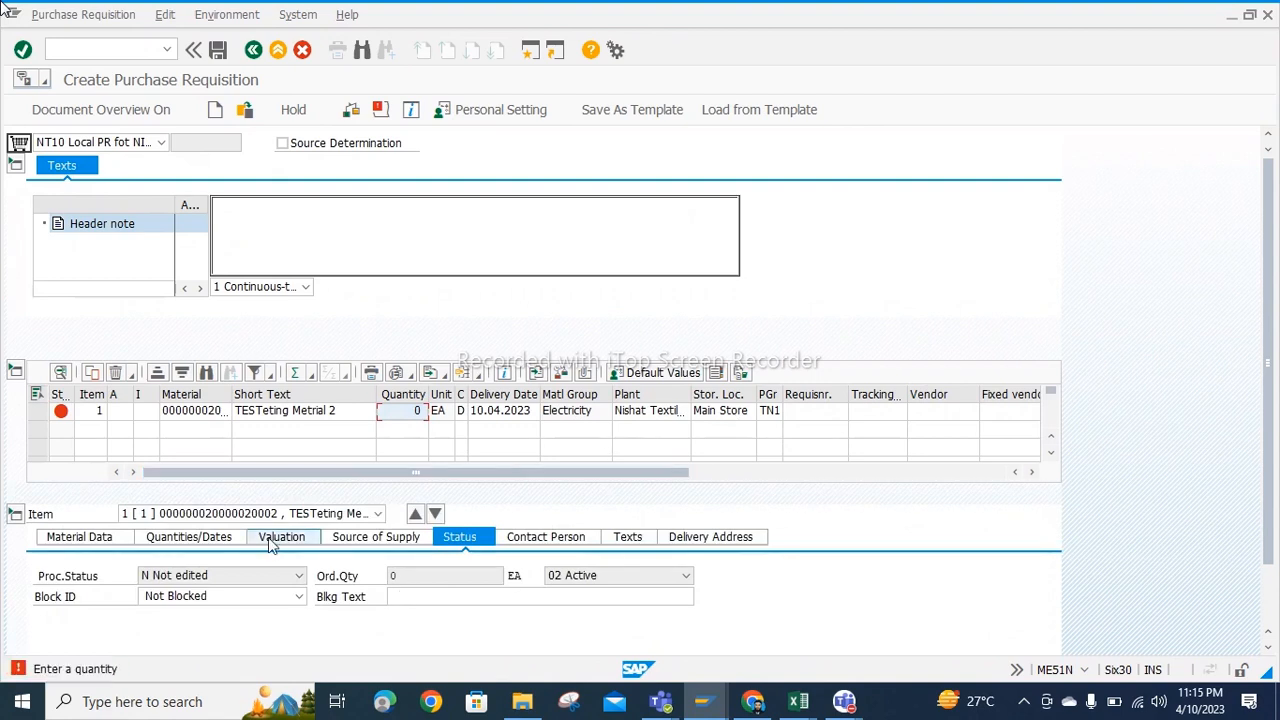
# Step: Examine the first requisition item's details for valuation, quantities and dates, source of supply, status, contact person, texts and delivery address
pyautogui.click(270, 540)
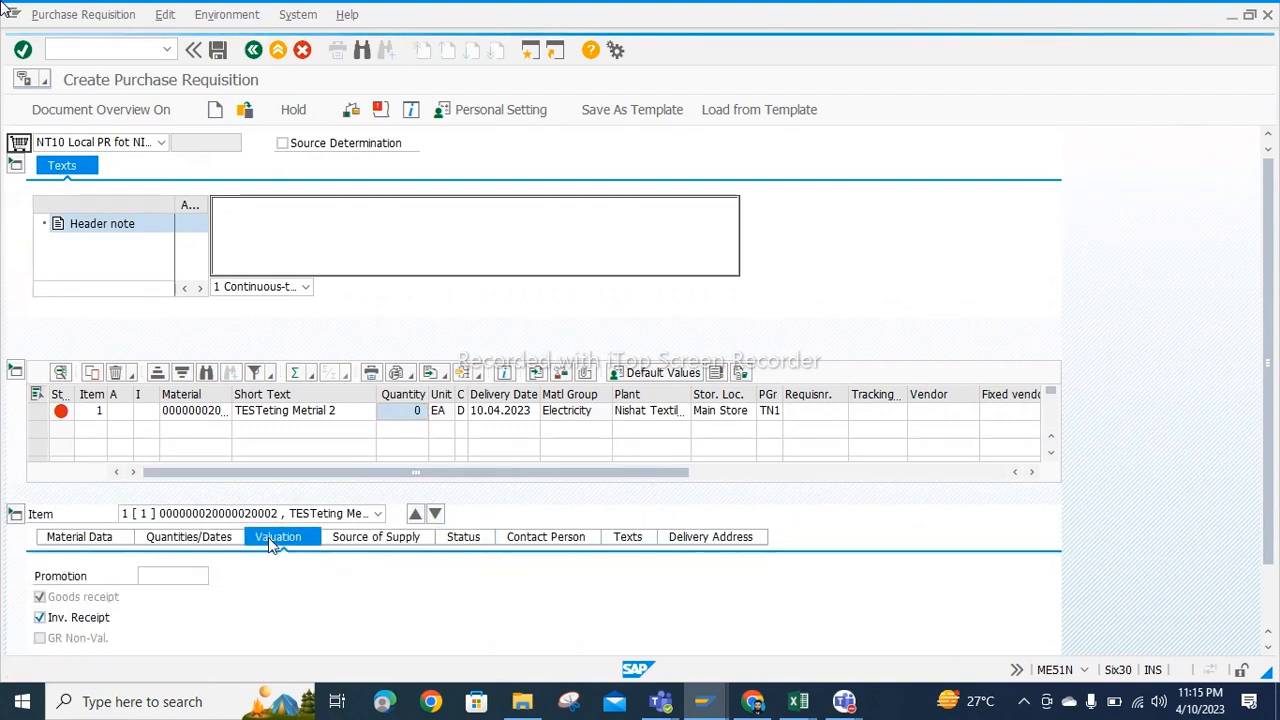
pyautogui.click(140, 540)
pyautogui.click(111, 543)
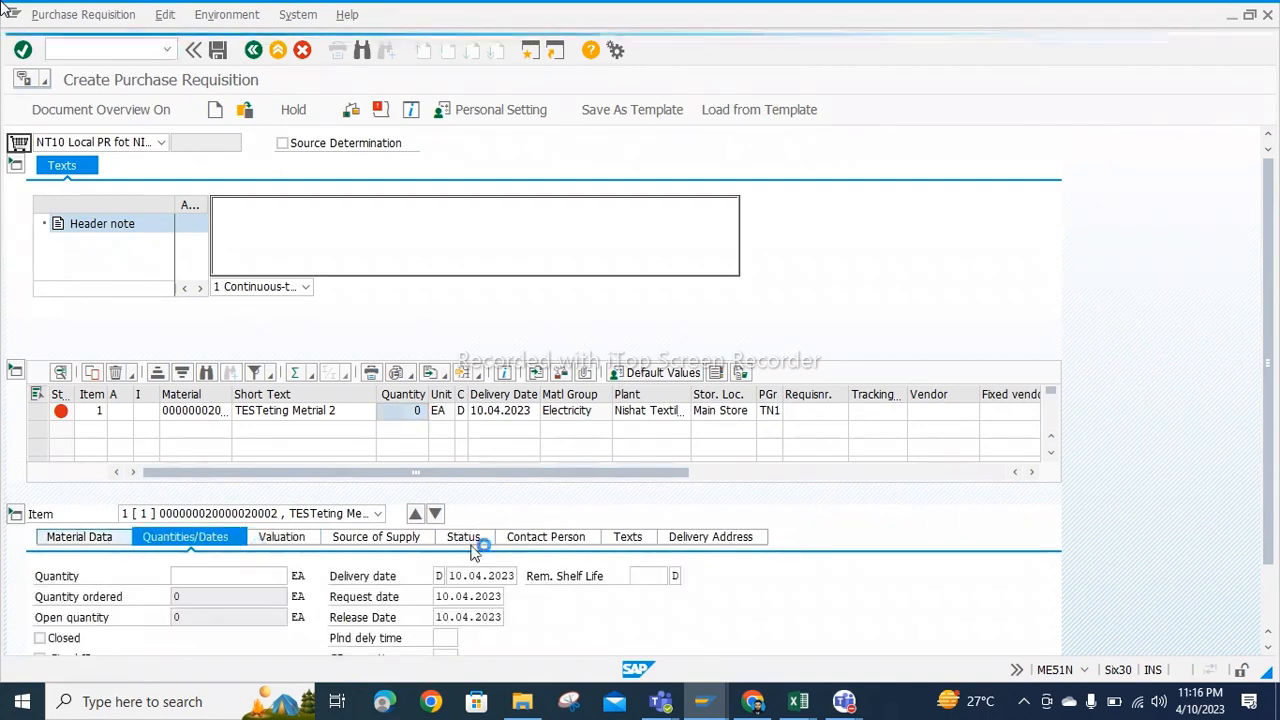
pyautogui.click(410, 537)
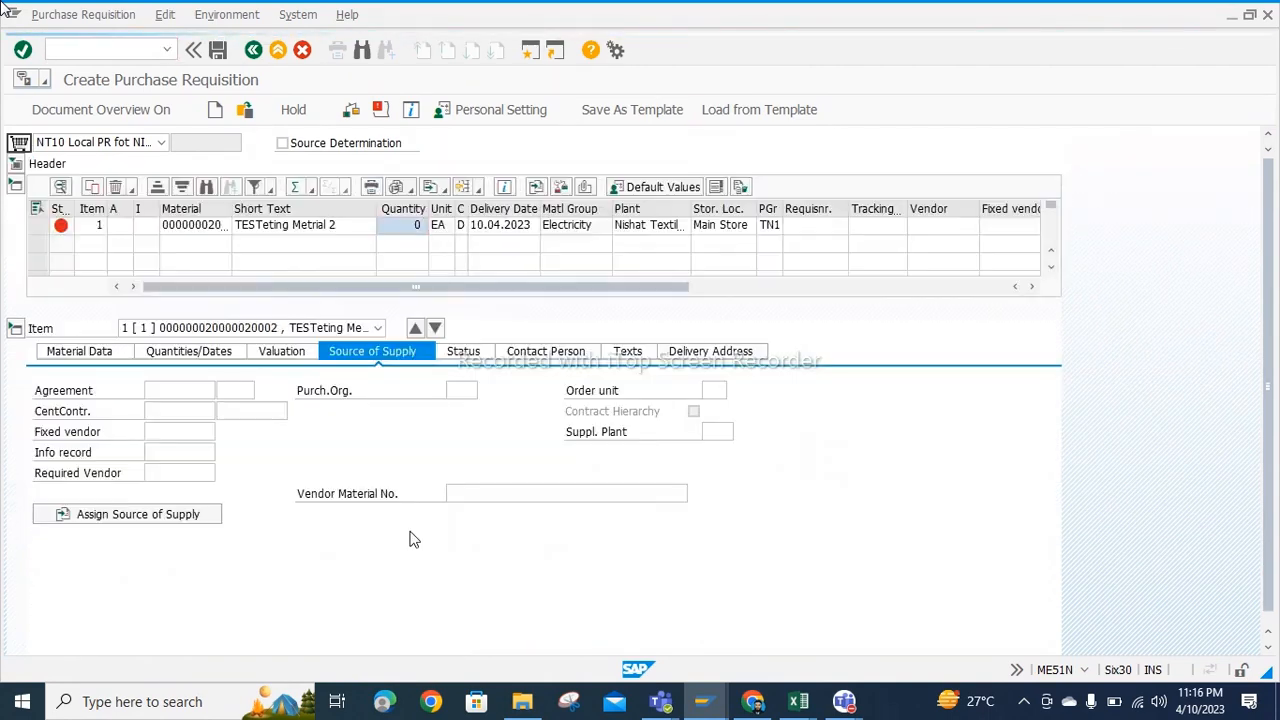
pyautogui.click(474, 356)
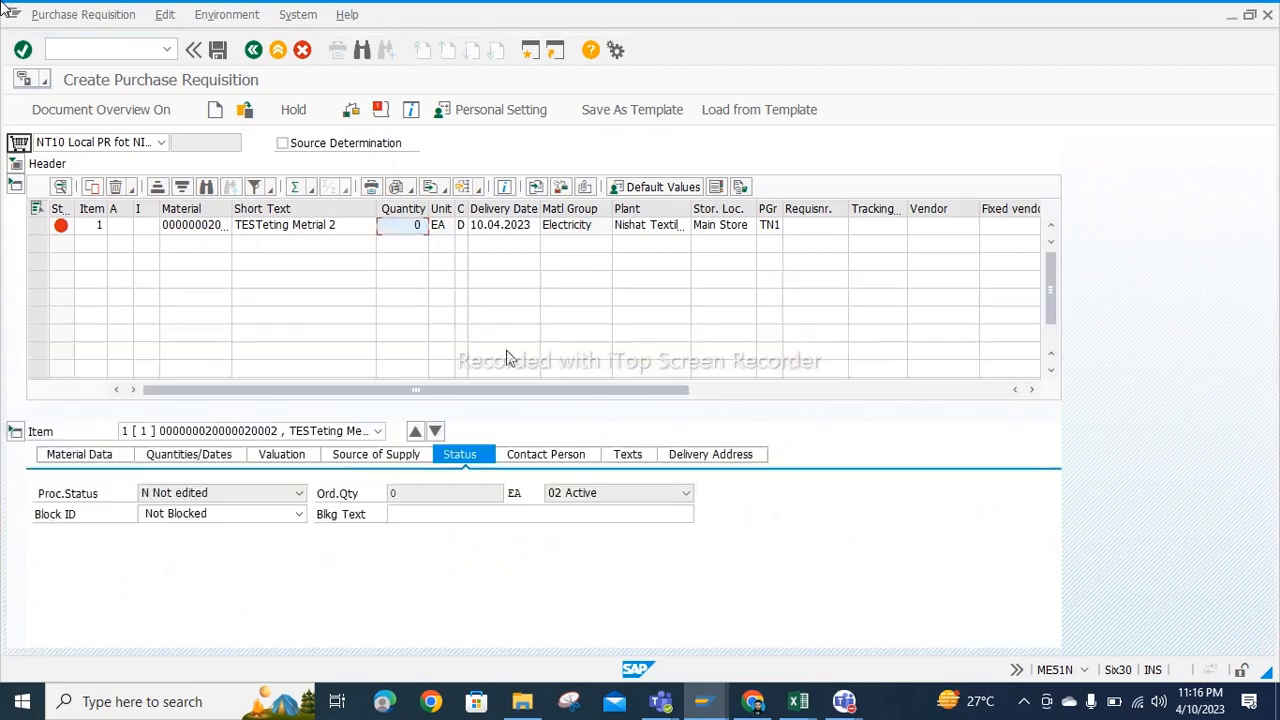
pyautogui.click(545, 456)
pyautogui.click(624, 456)
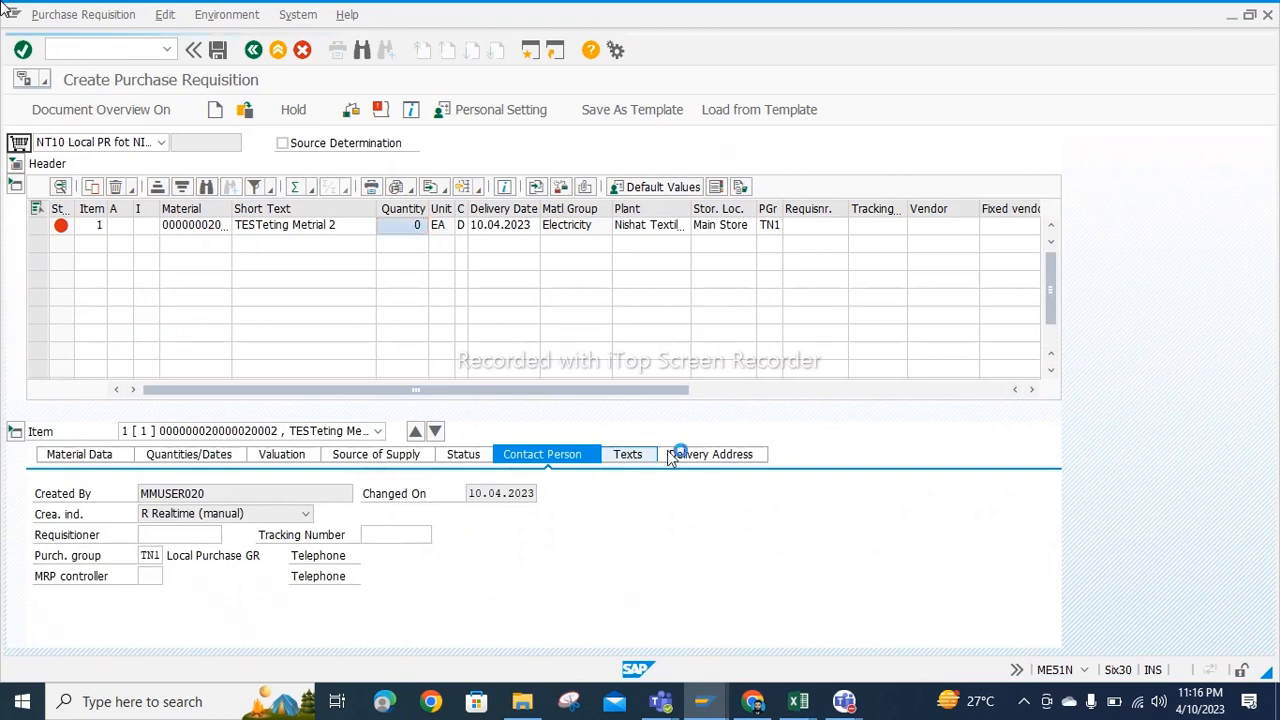
pyautogui.click(690, 456)
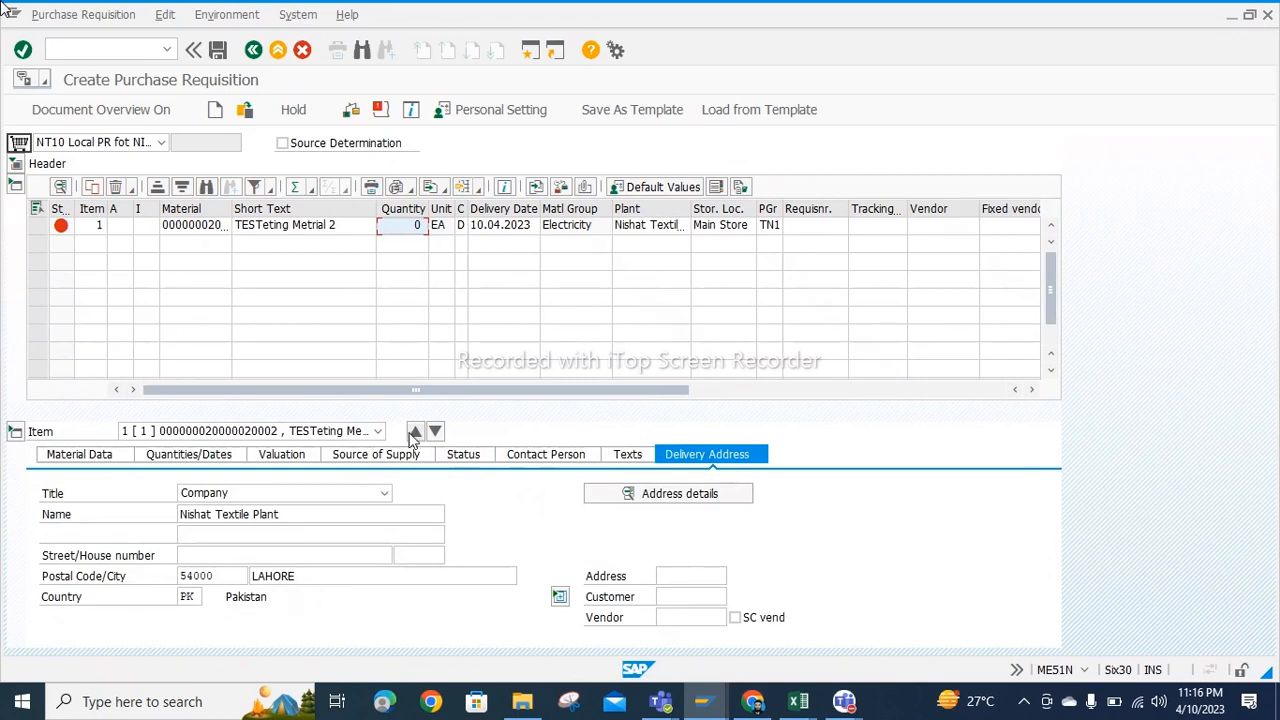
# Step: Set the quantity of the first requisition item to 5 and save the purchase requisition
pyautogui.click(411, 227)
pyautogui.moveTo(411, 227); pyautogui.dragTo(376, 230)
pyautogui.press('BackSpace')
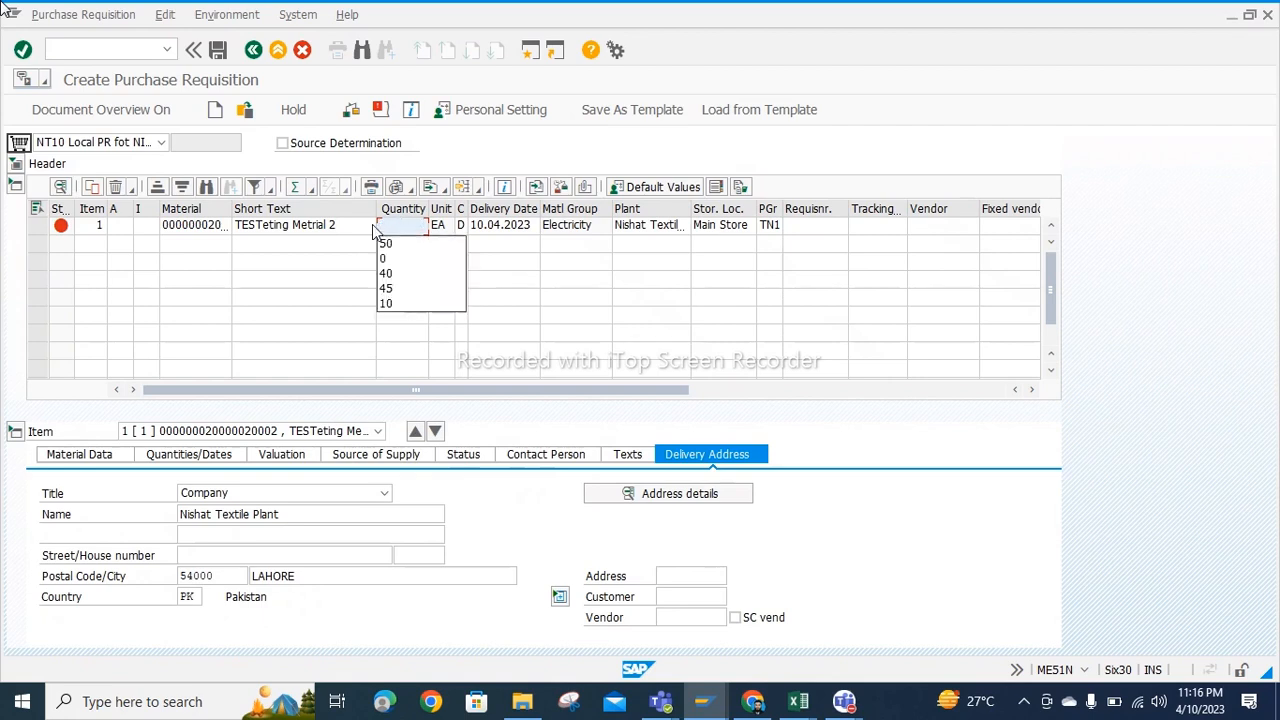
pyautogui.write('5')
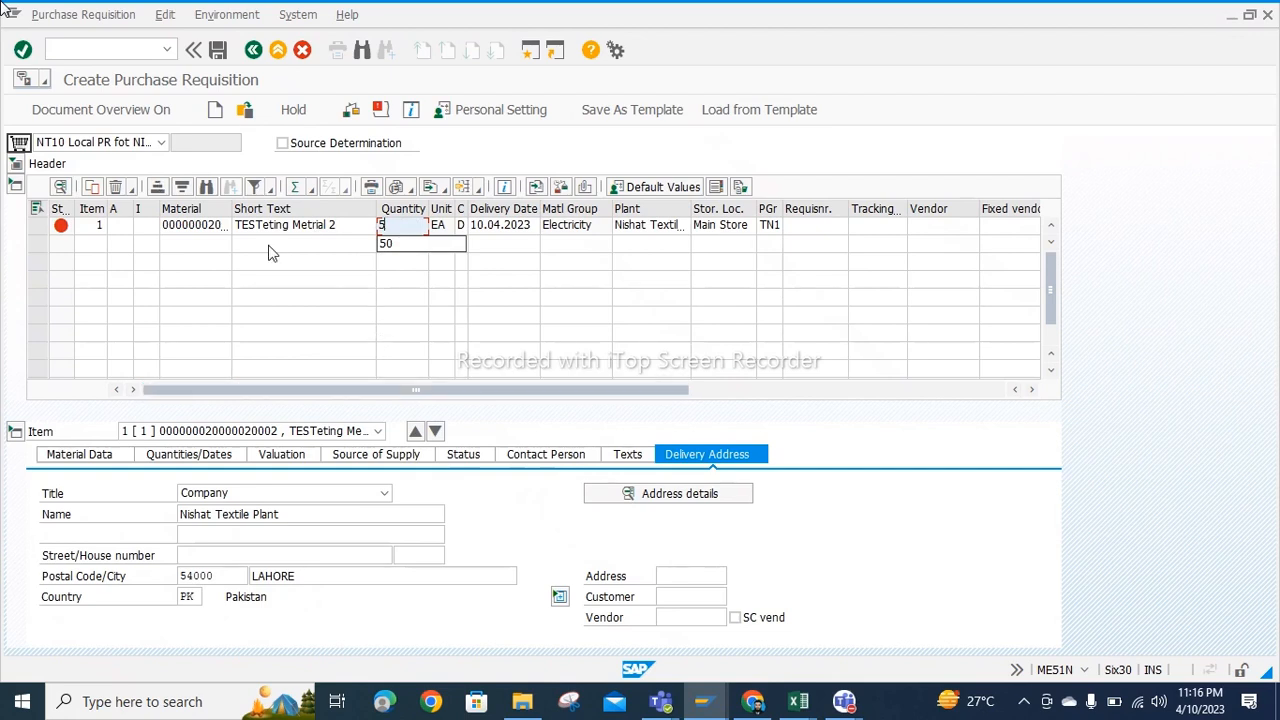
pyautogui.press('Return')
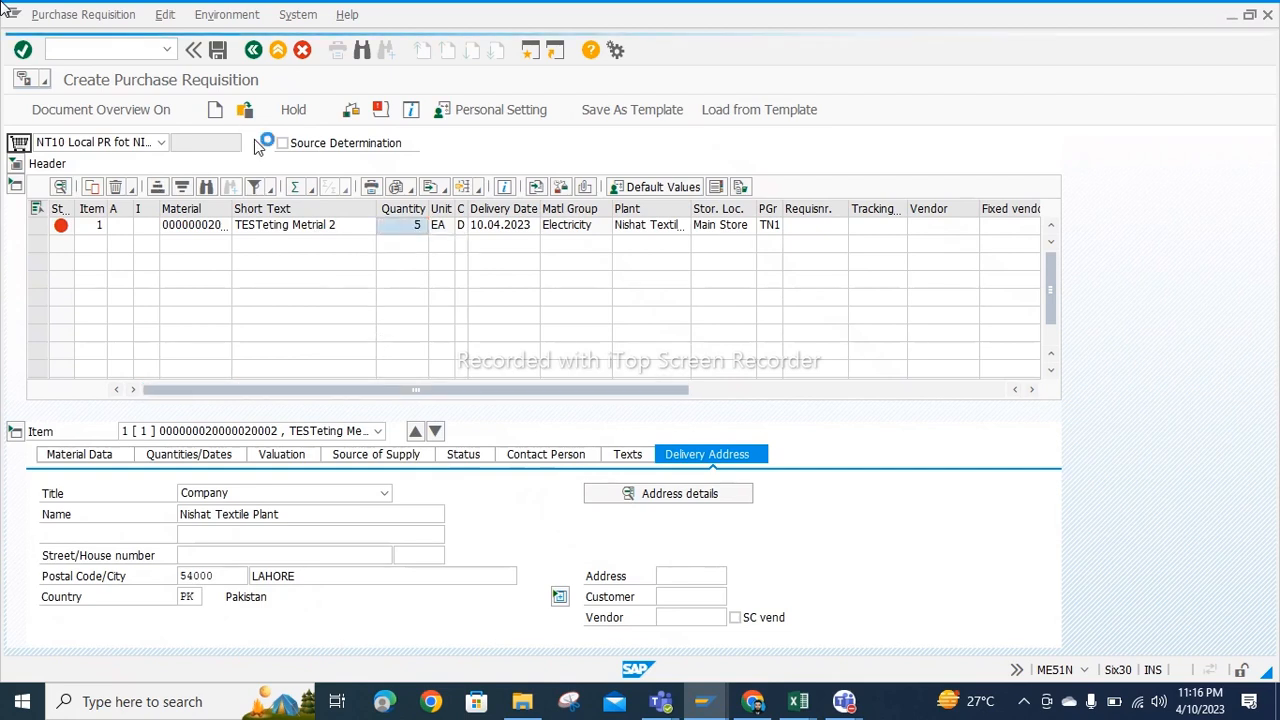
pyautogui.click(222, 57)
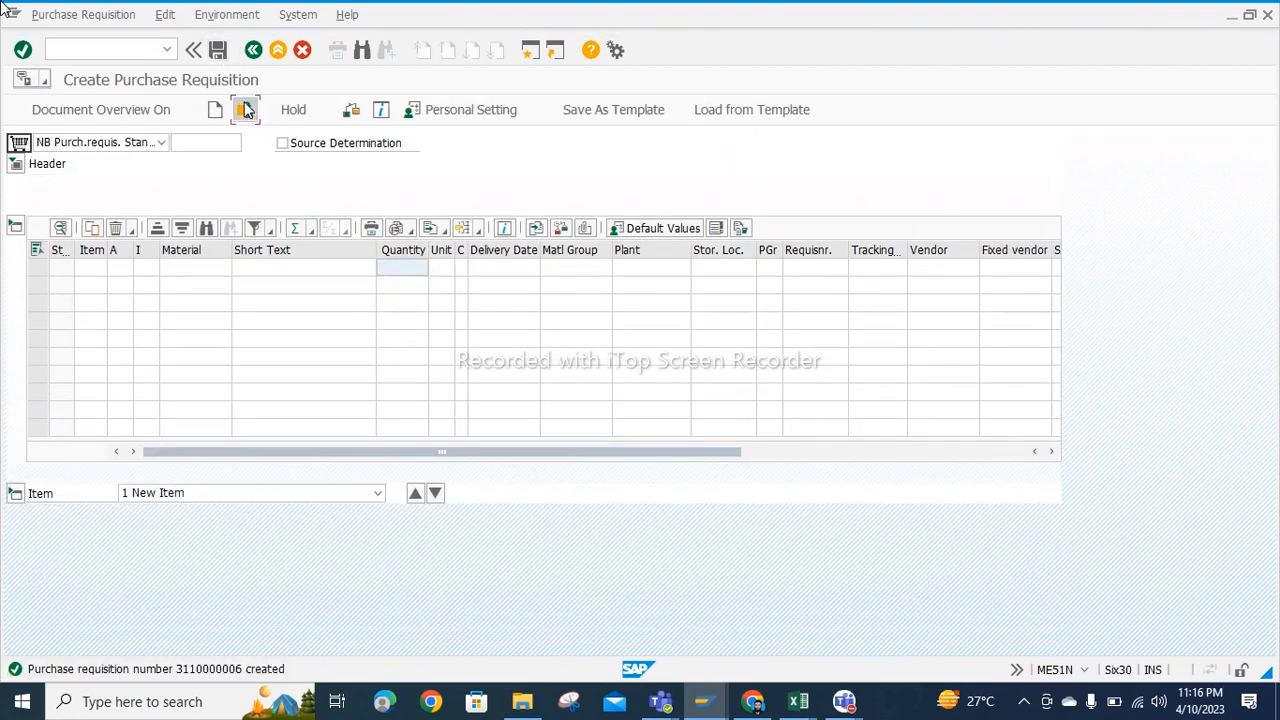
# Step: Open the newly saved purchase requisition as another document and expand its header details
pyautogui.click(245, 109)
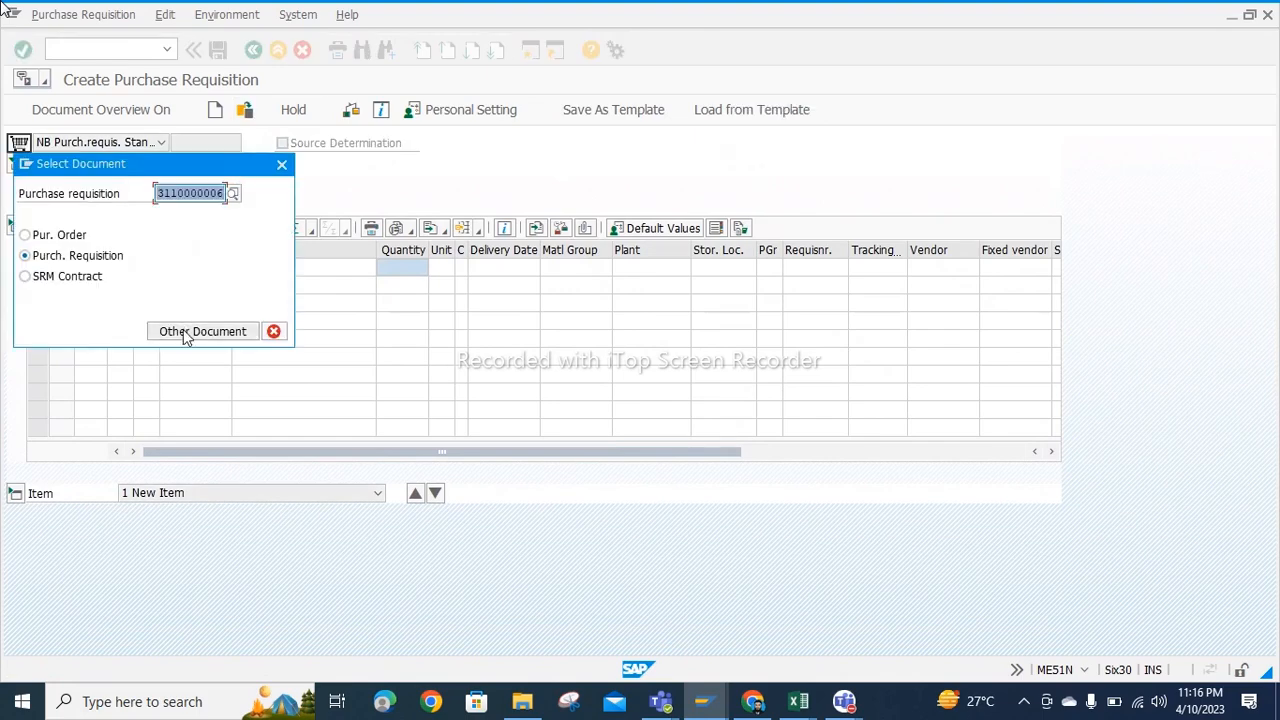
pyautogui.click(183, 331)
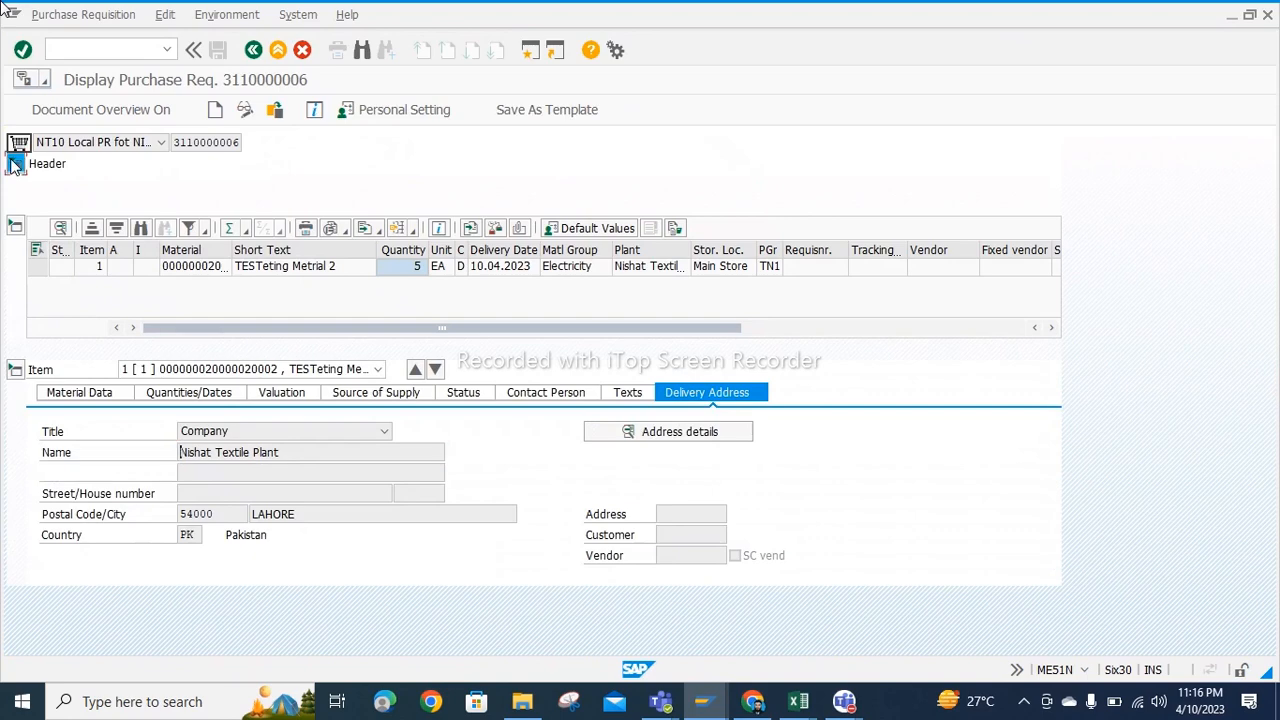
pyautogui.click(13, 165)
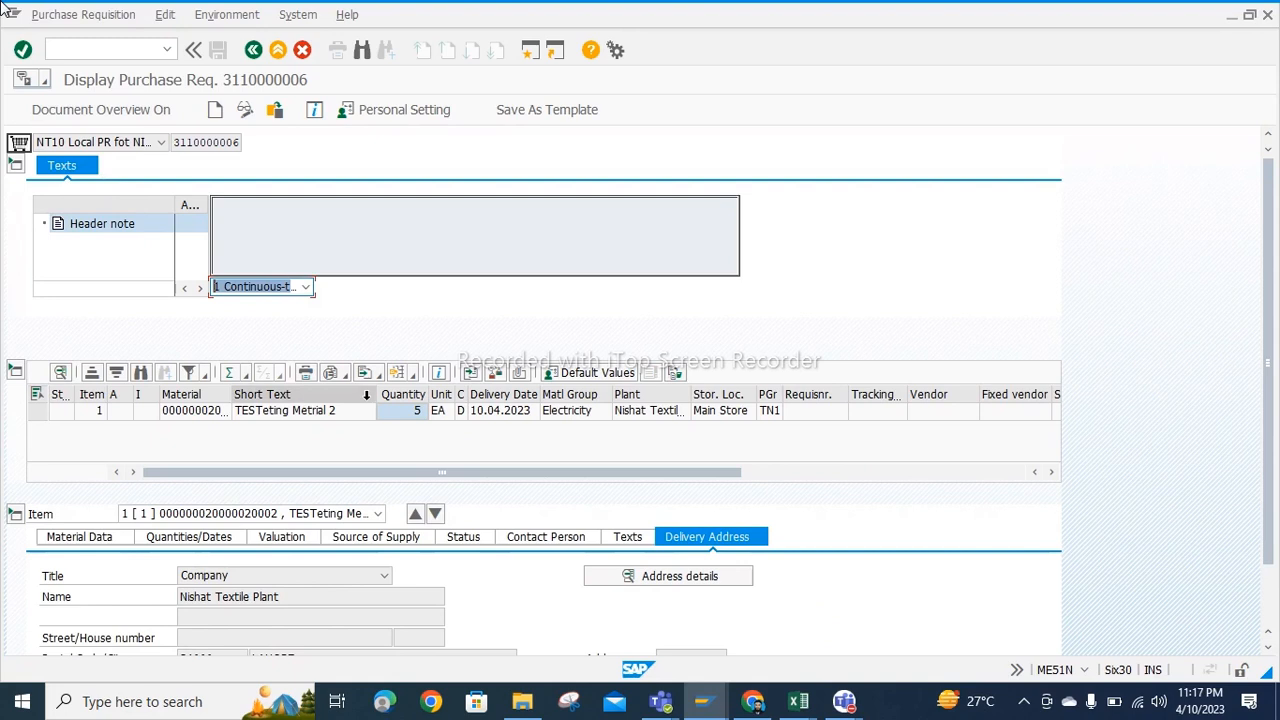
# Step: Switch the requisition to change mode, set the item quantity to 30, save it and display its header release strategy
pyautogui.click(249, 111)
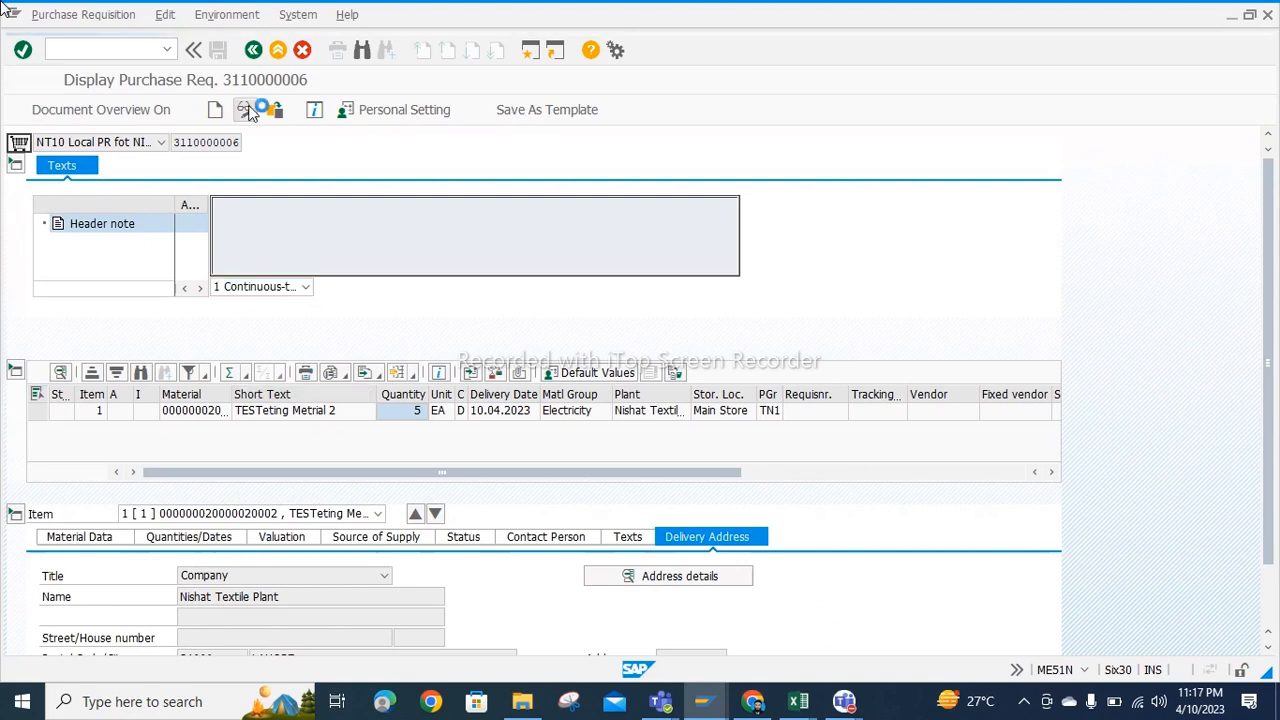
pyautogui.click(407, 413)
pyautogui.press('BackSpace')
pyautogui.write('3')
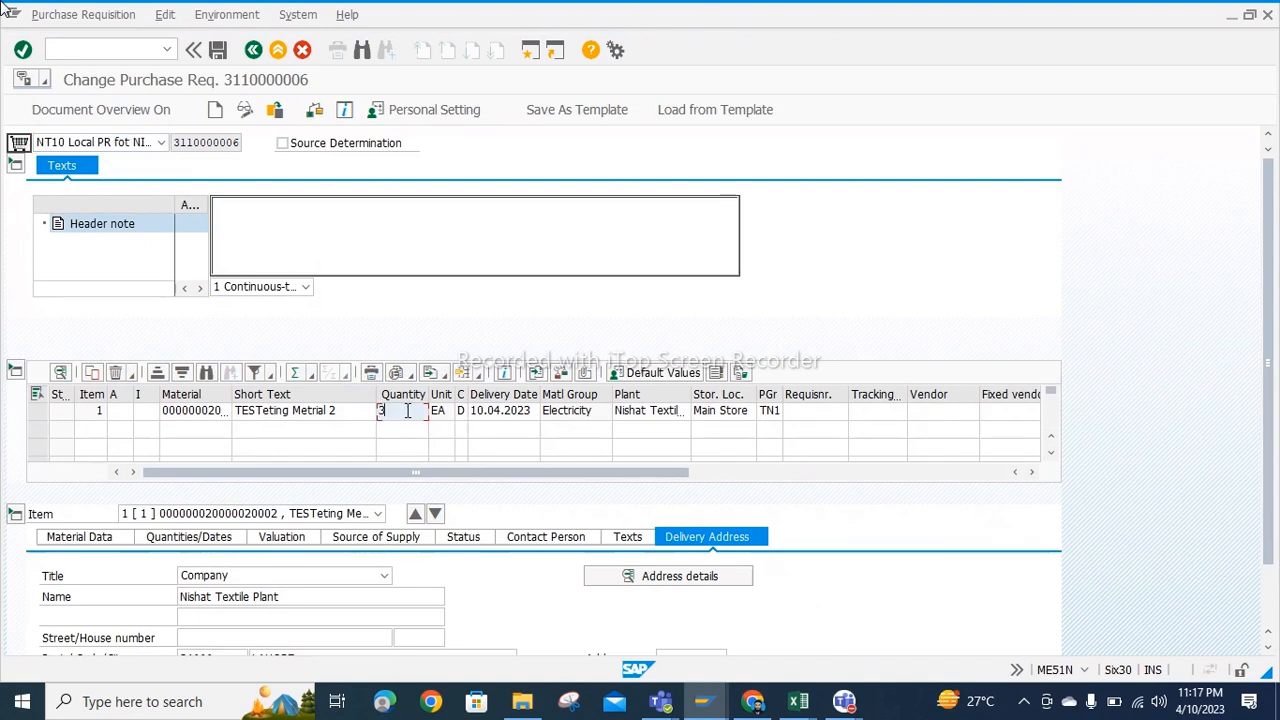
pyautogui.write('0')
pyautogui.press('Return')
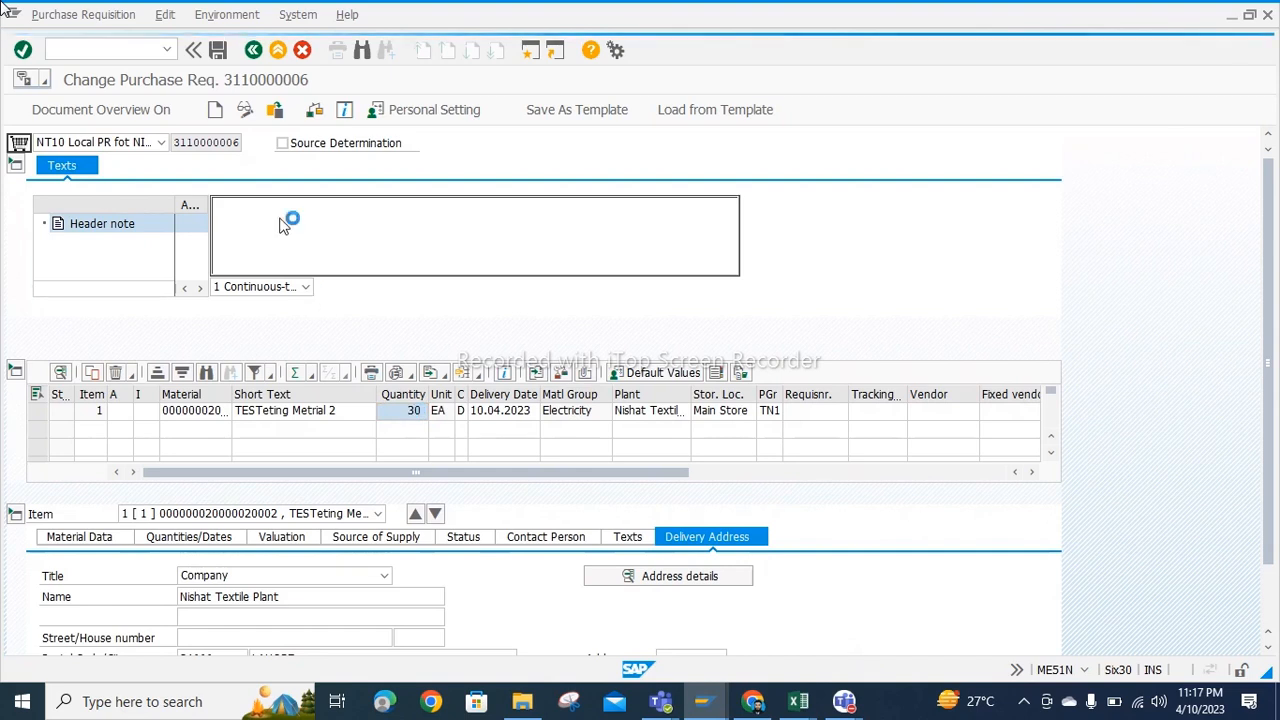
pyautogui.click(219, 53)
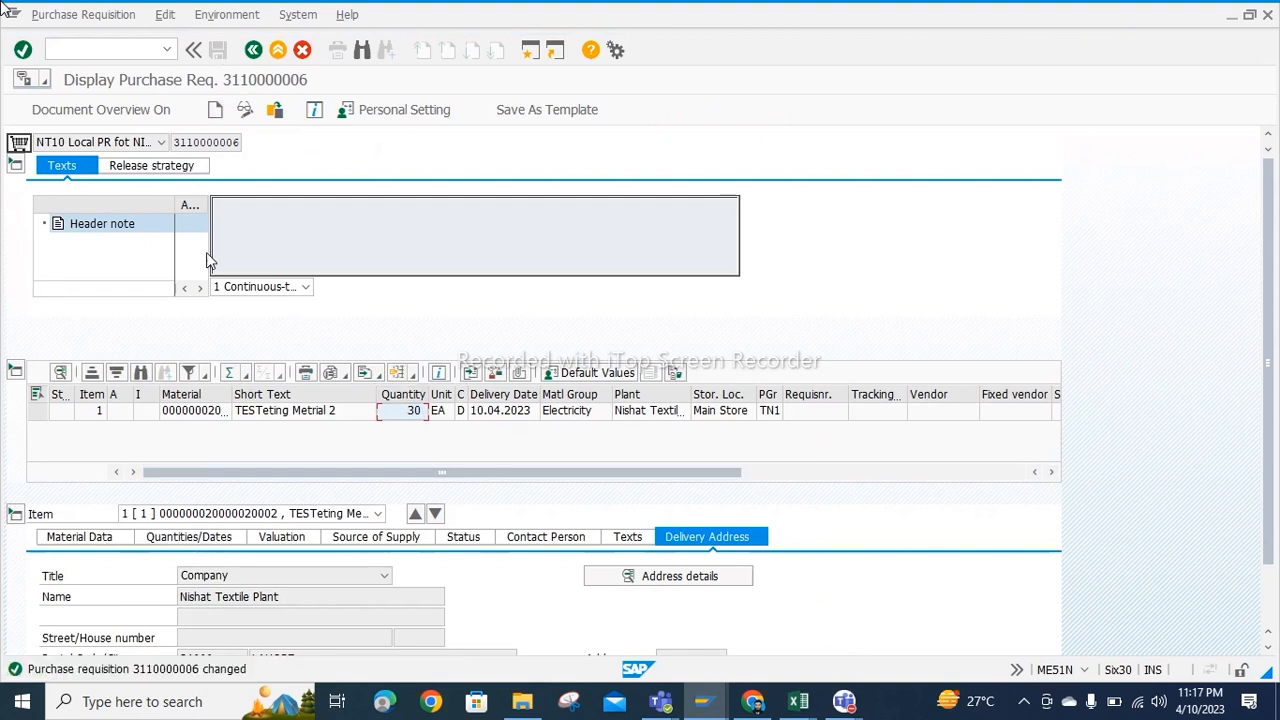
pyautogui.click(157, 168)
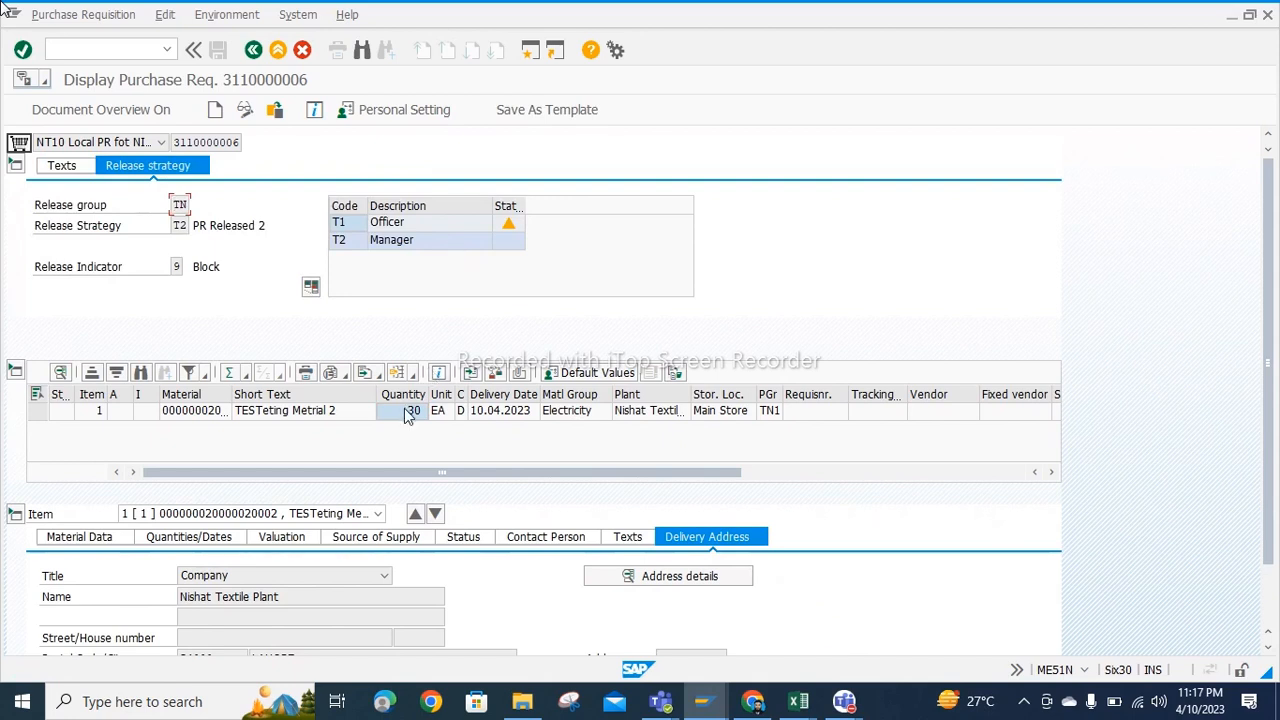
# Step: Calculate =2500*30 in cell D40 of the PR COnfigration sheet in Excel's SAP MM(NTDC) workbook and return to the SAP requisition
pyautogui.click(805, 705)
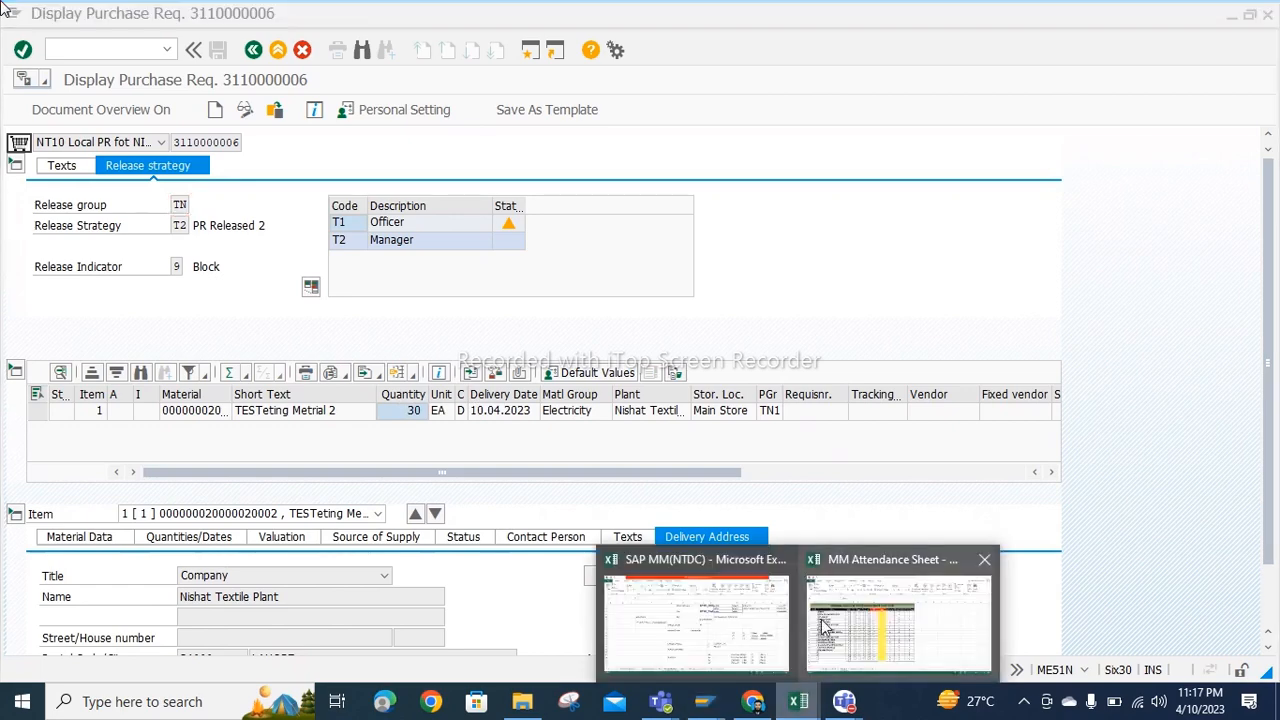
pyautogui.click(743, 627)
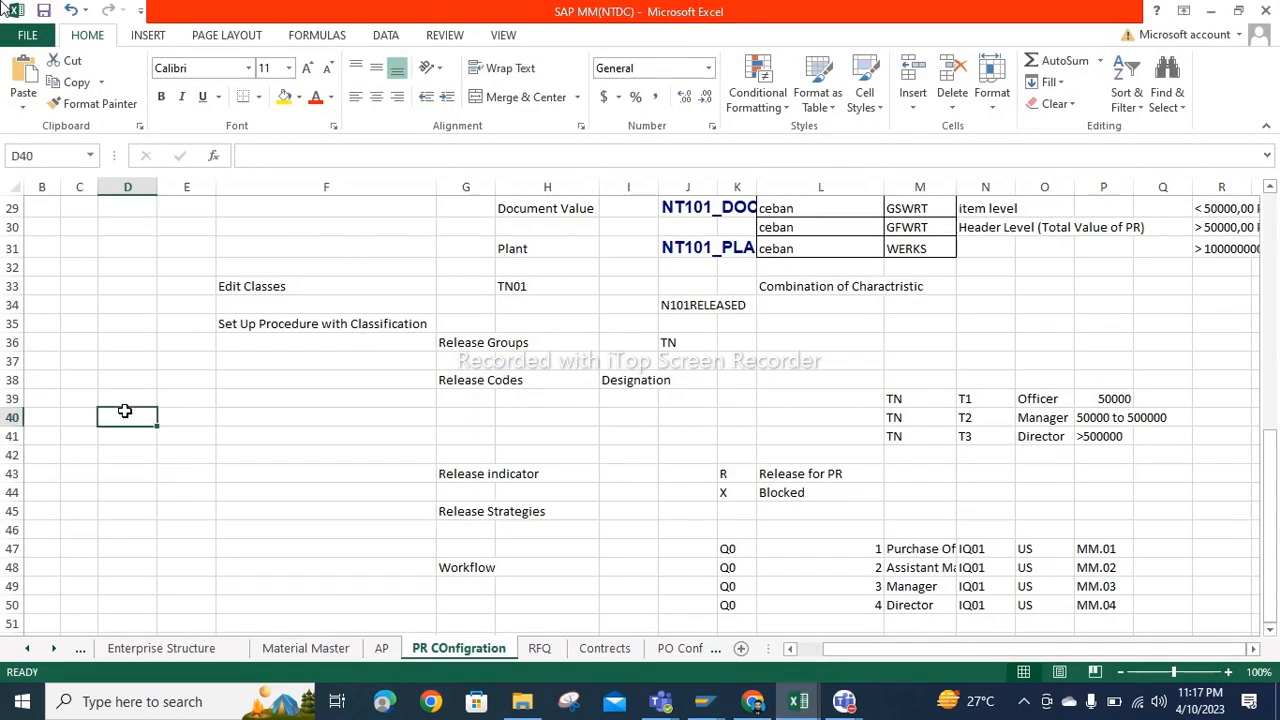
pyautogui.write('2500')
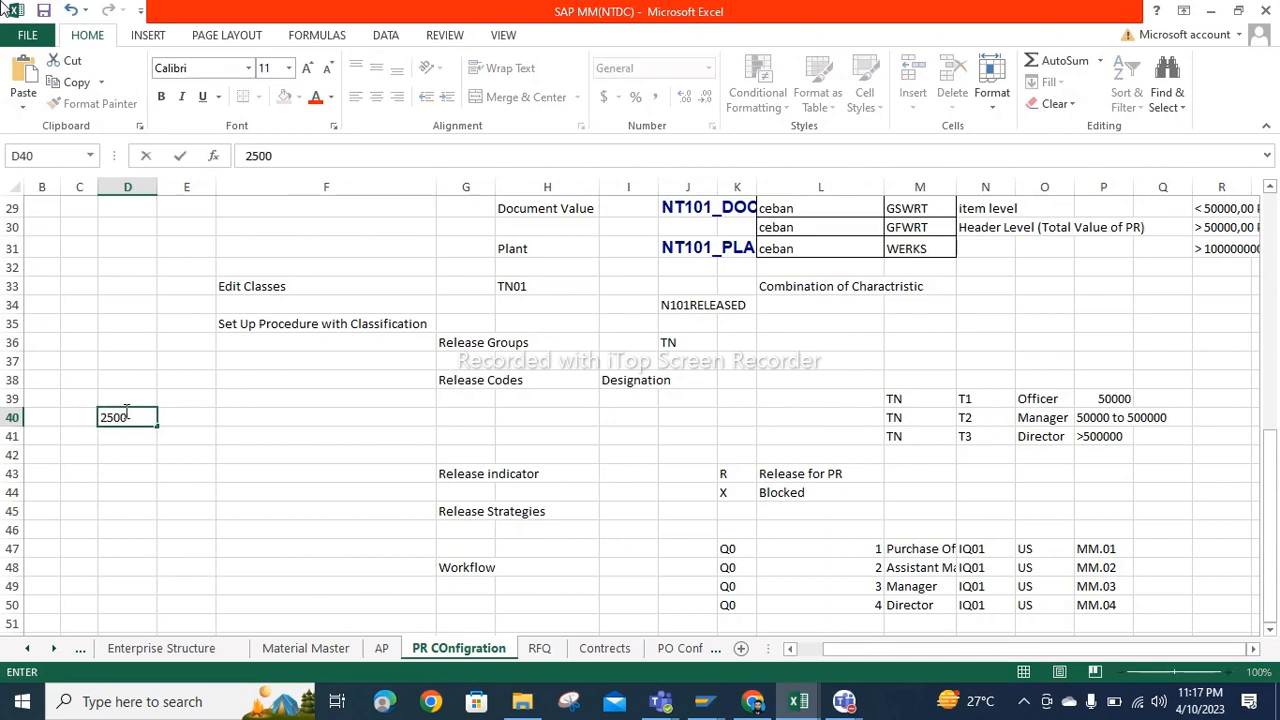
pyautogui.write('*30')
pyautogui.click(104, 418)
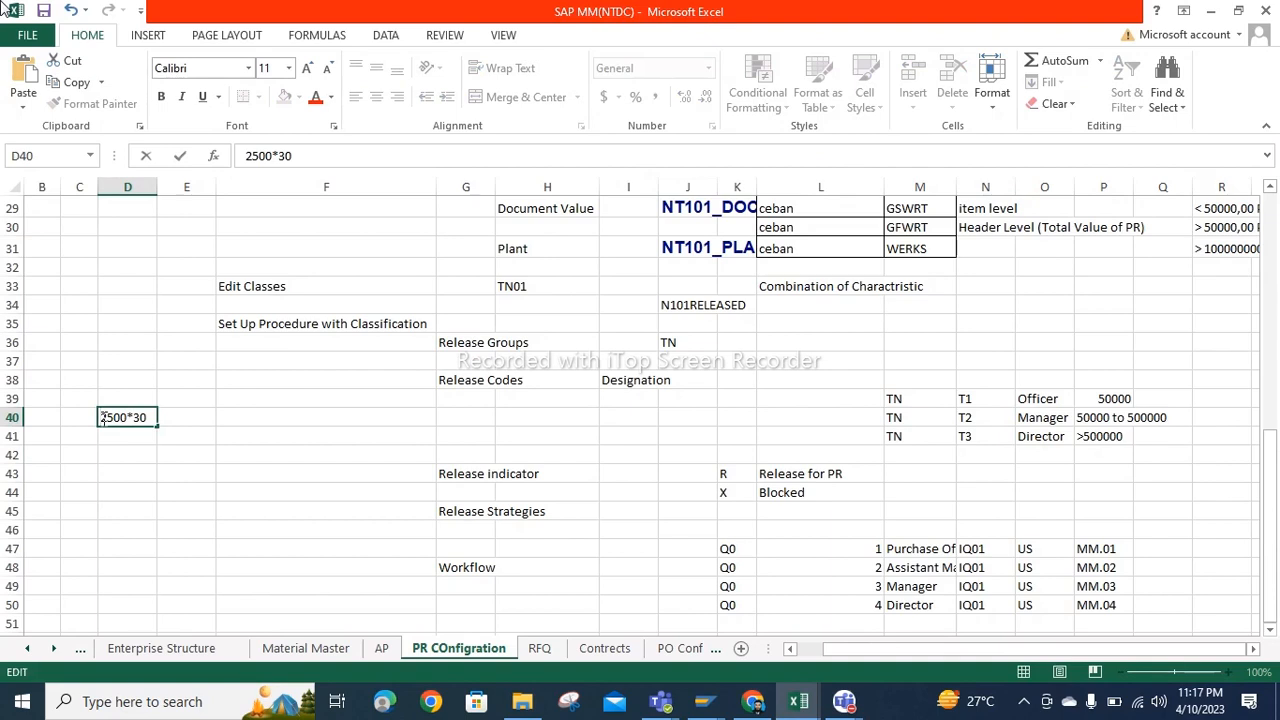
pyautogui.write('=')
pyautogui.press('Return')
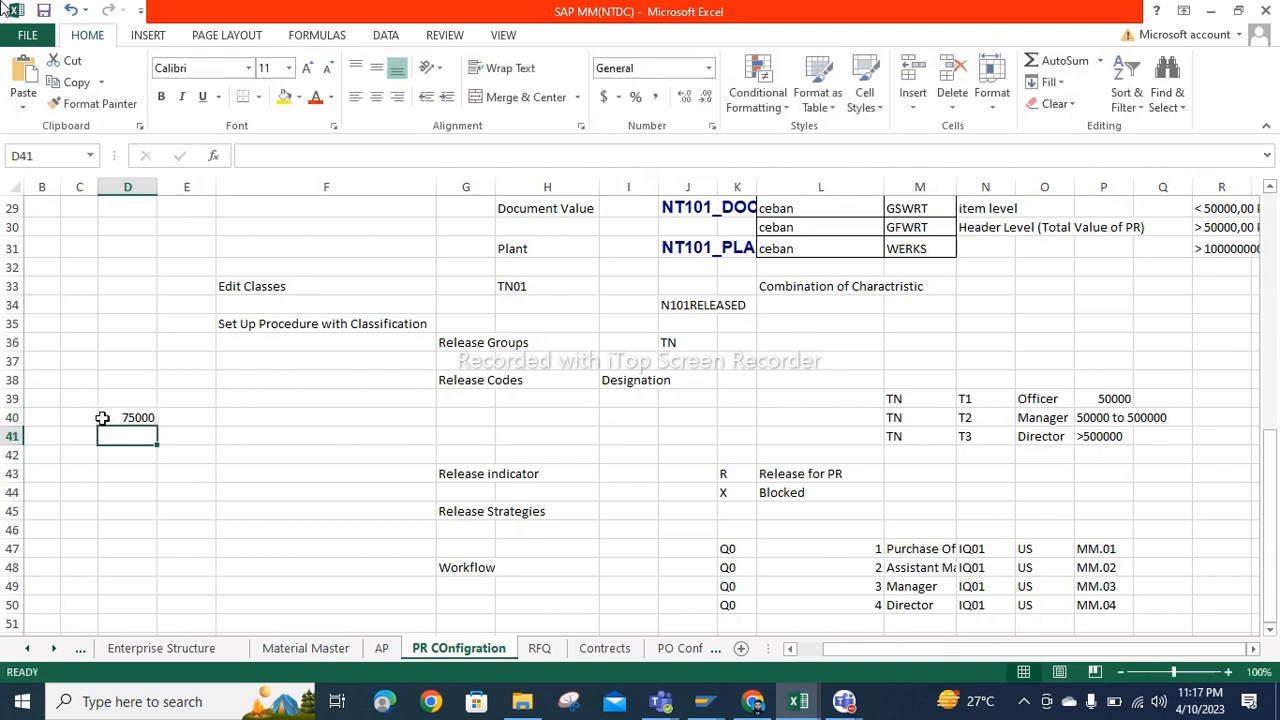
pyautogui.click(126, 418)
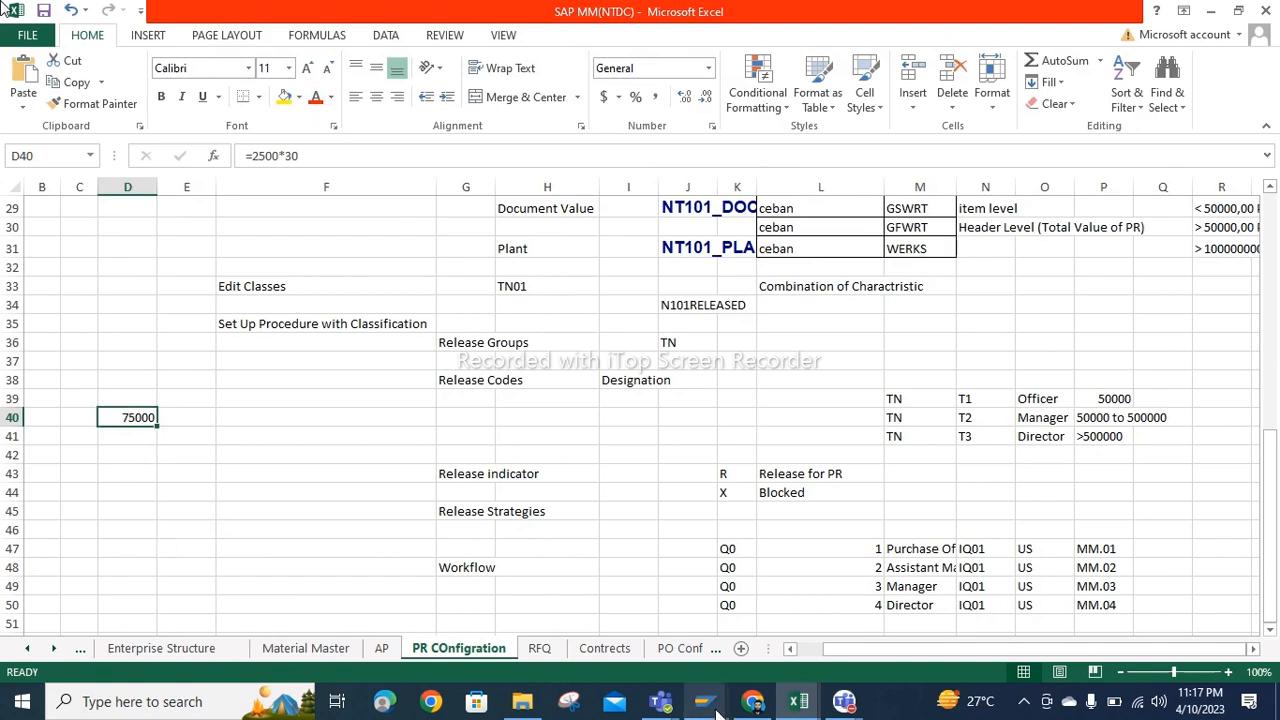
pyautogui.moveTo(716, 710)
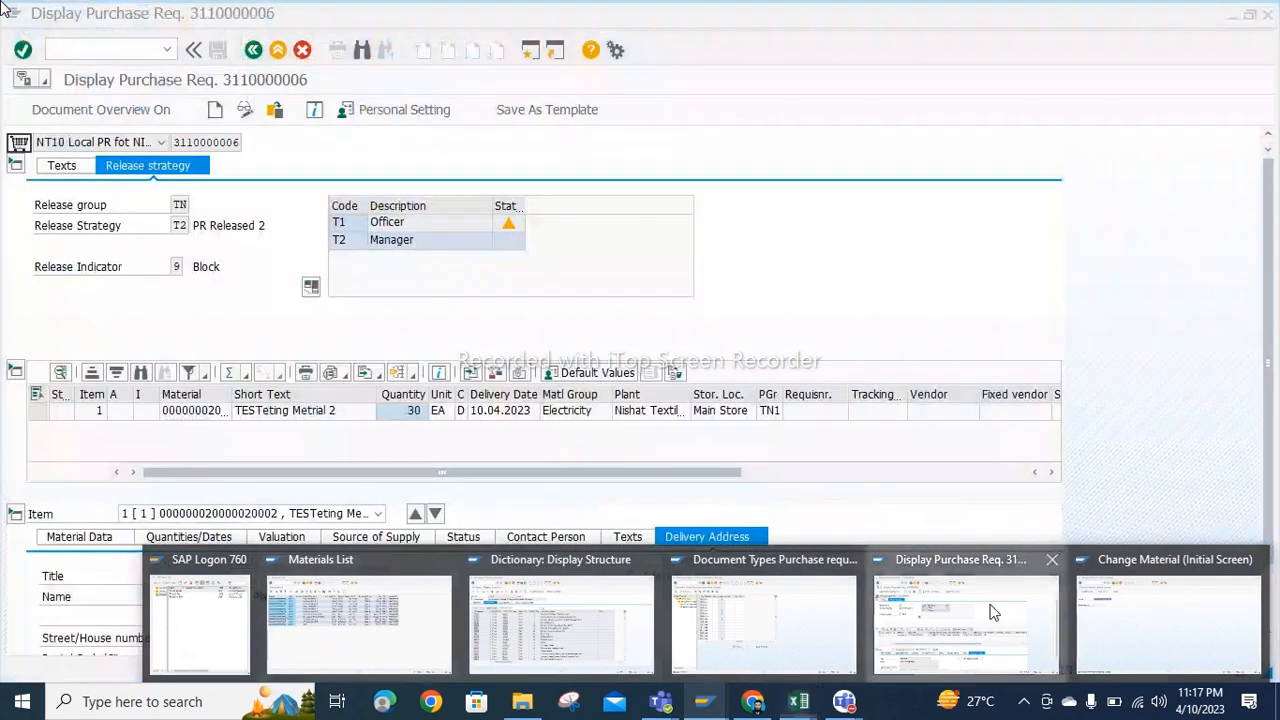
pyautogui.click(965, 620)
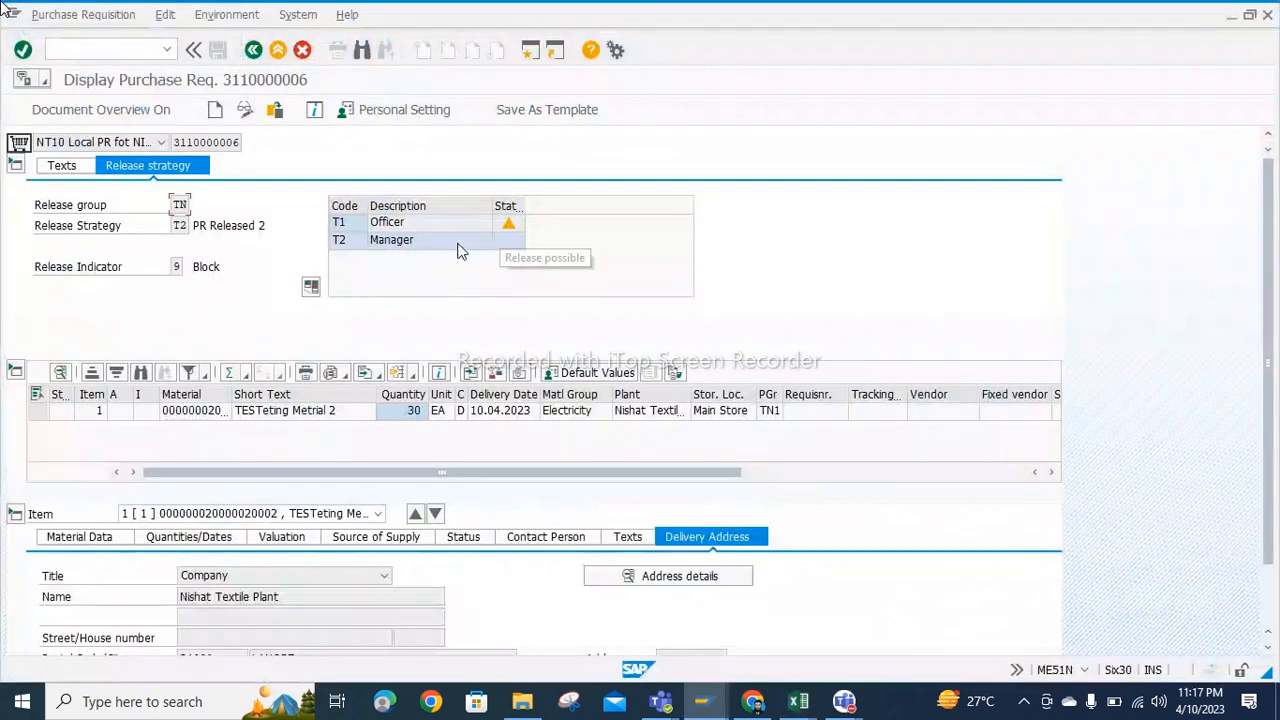
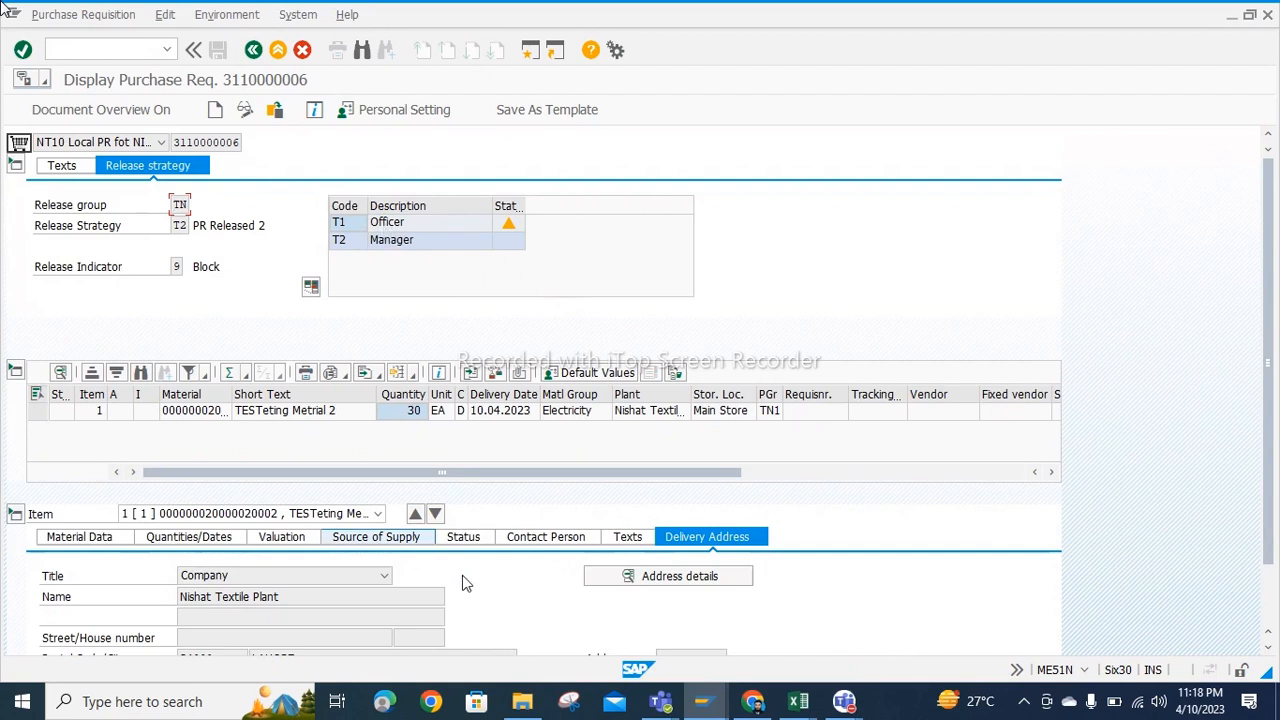
# Step: Switch to the Materials List session and end its transaction to return to SAP Easy Access
pyautogui.click(702, 706)
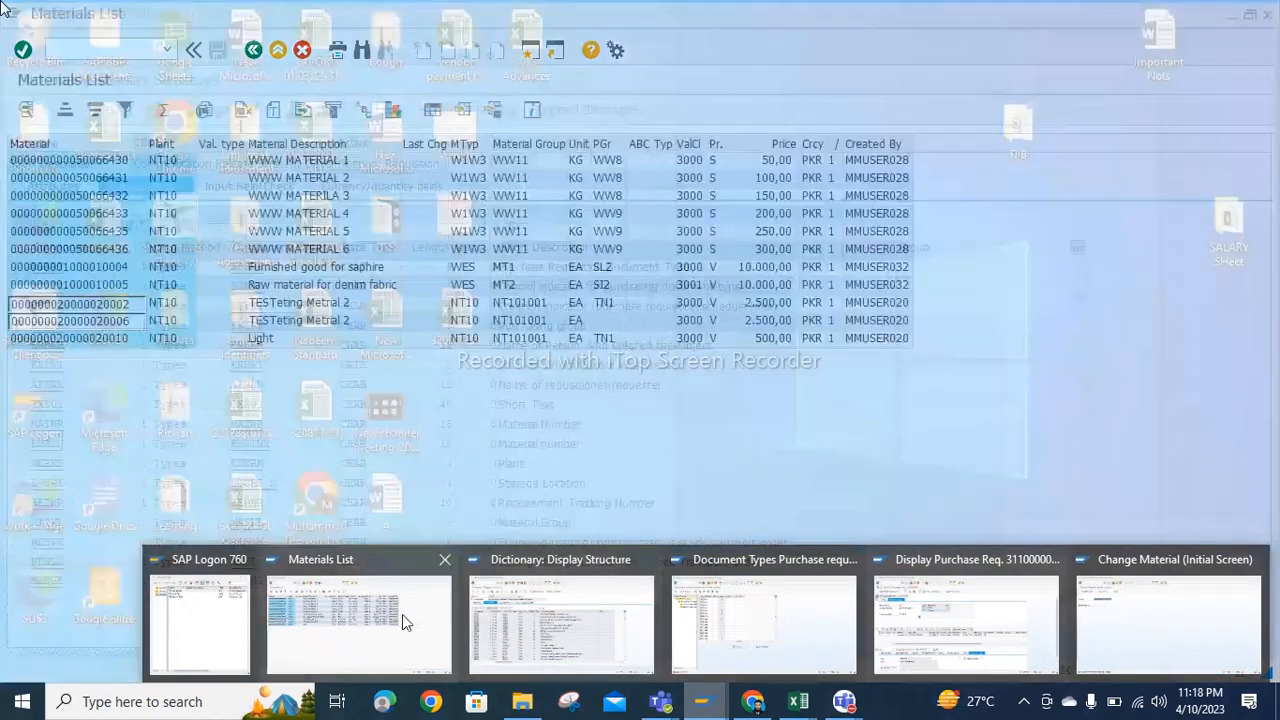
pyautogui.click(402, 622)
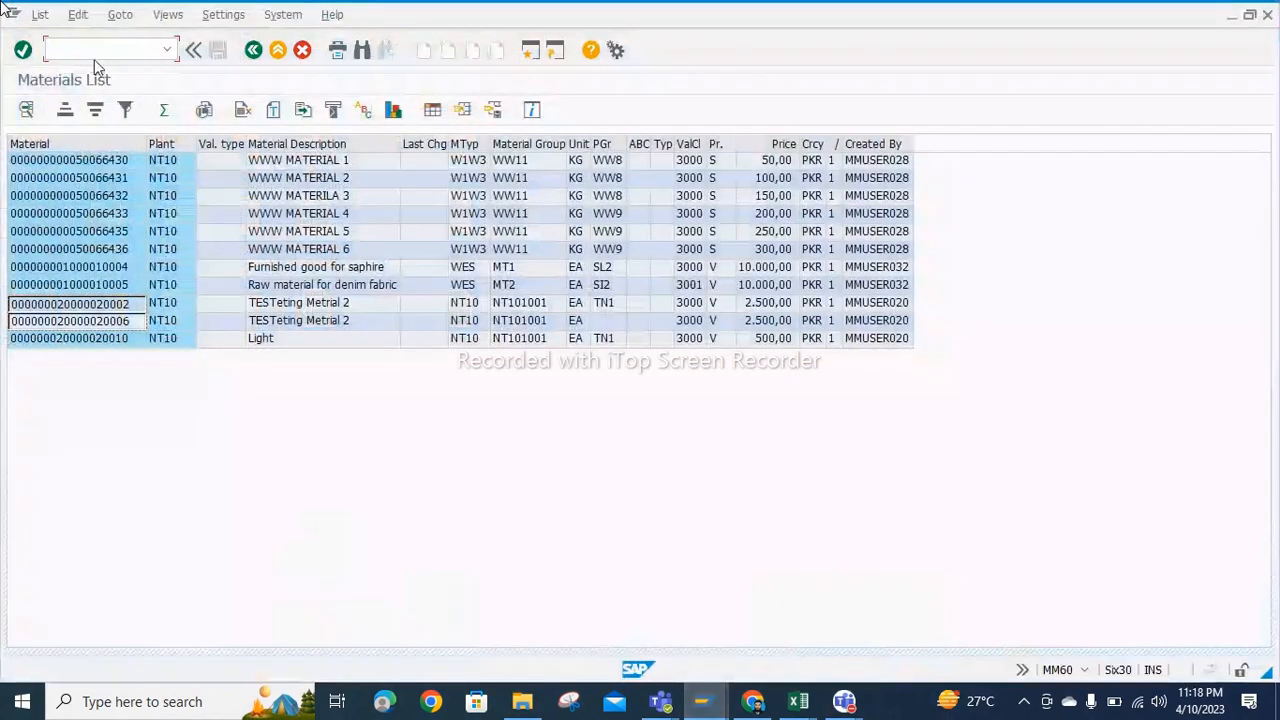
pyautogui.click(94, 51)
pyautogui.write('/n')
pyautogui.press('Return')
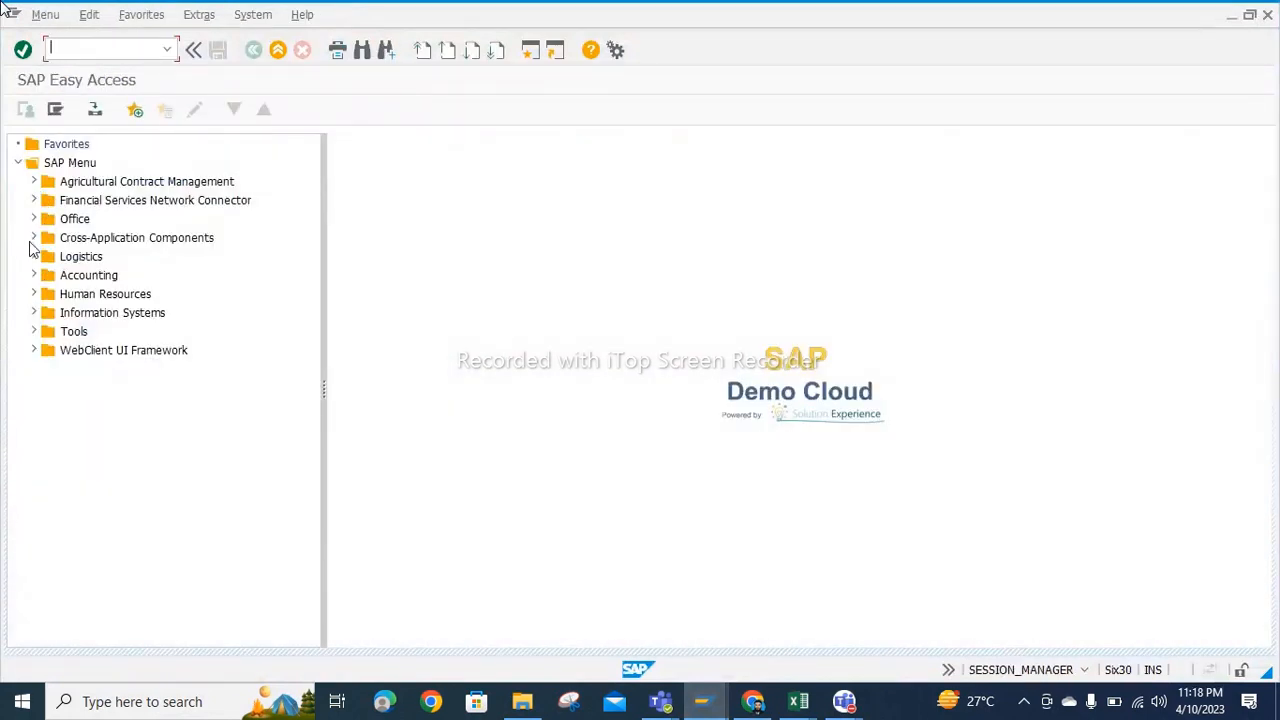
# Step: Start the individual release transaction ME54N for purchase requisitions from the SAP Easy Access tree
pyautogui.click(31, 257)
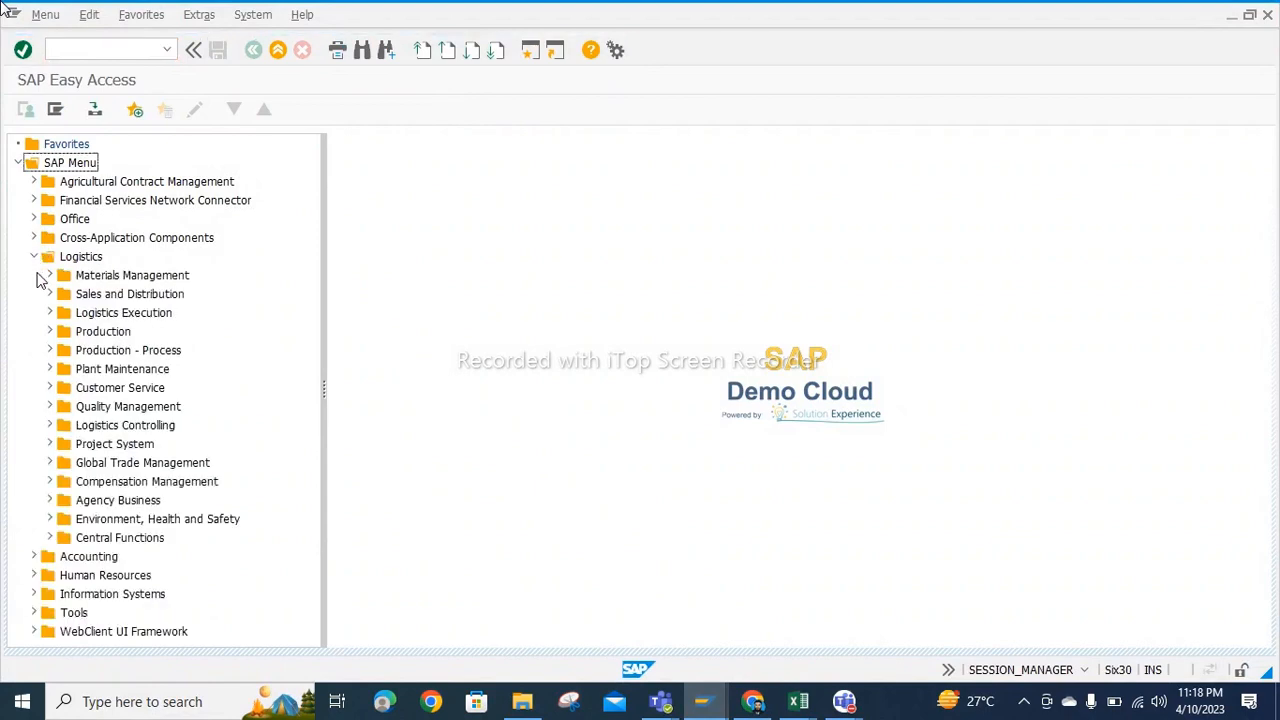
pyautogui.click(49, 275)
pyautogui.click(57, 297)
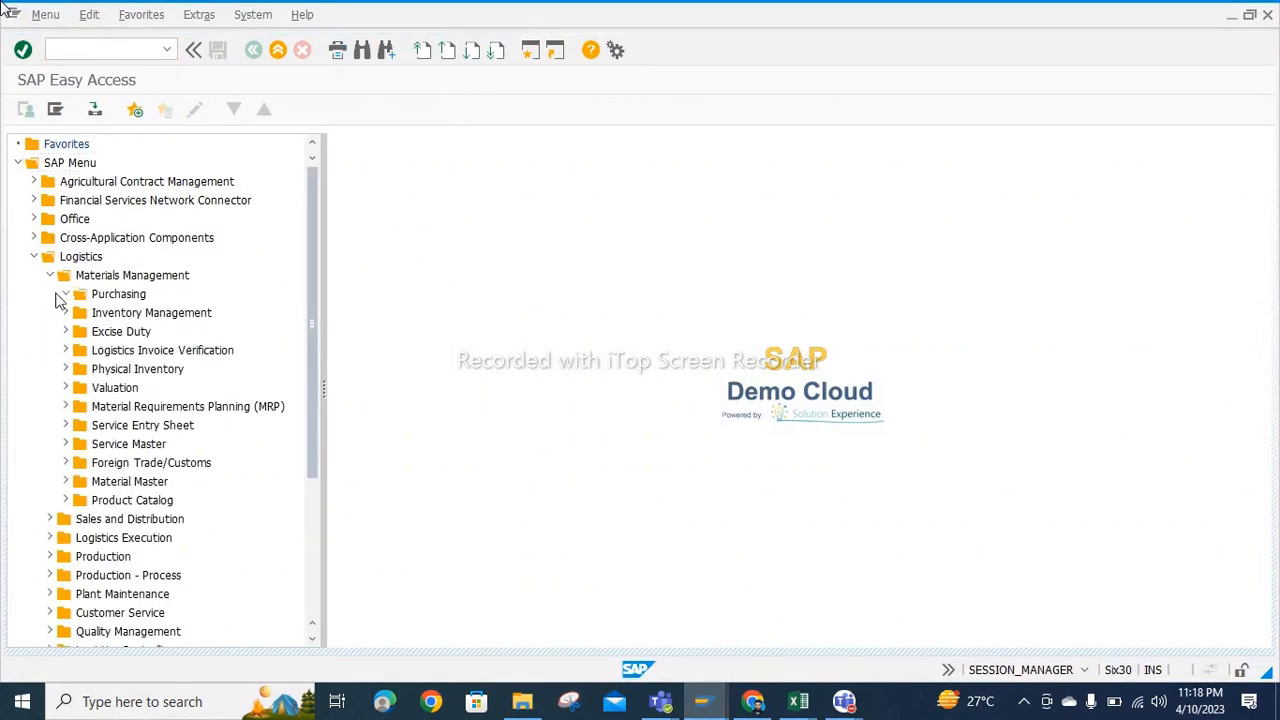
pyautogui.click(81, 332)
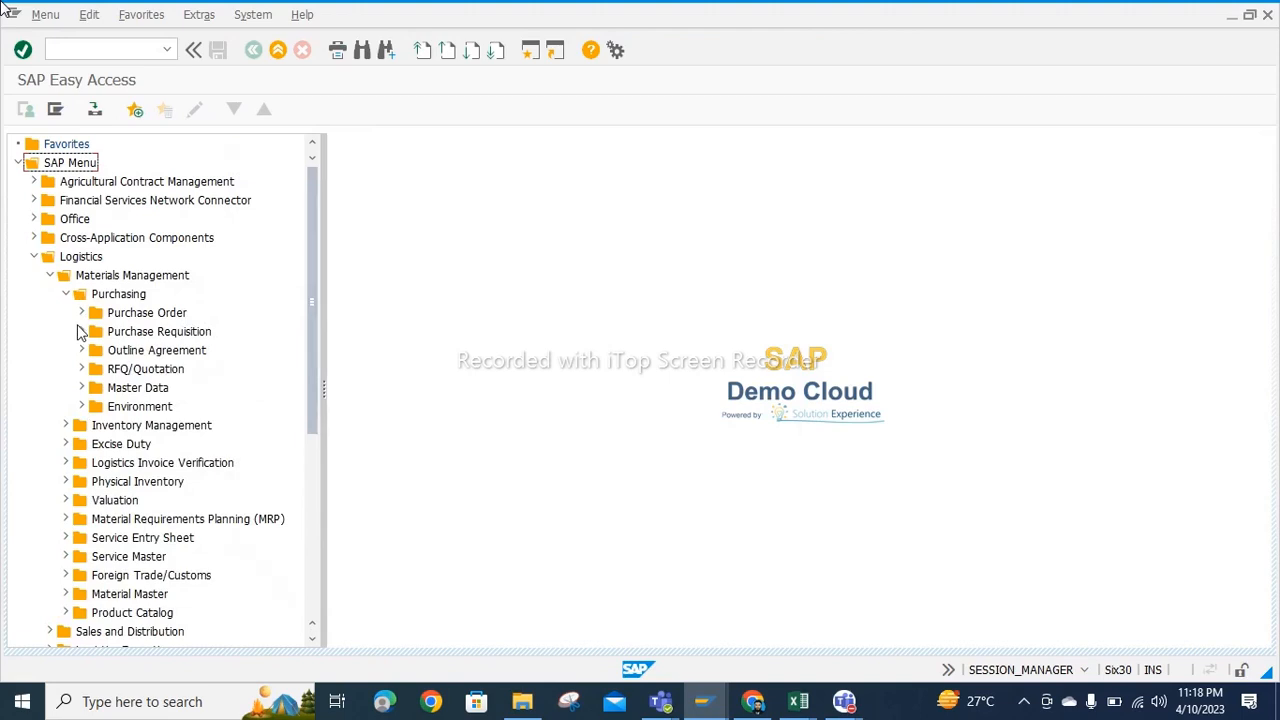
pyautogui.click(97, 425)
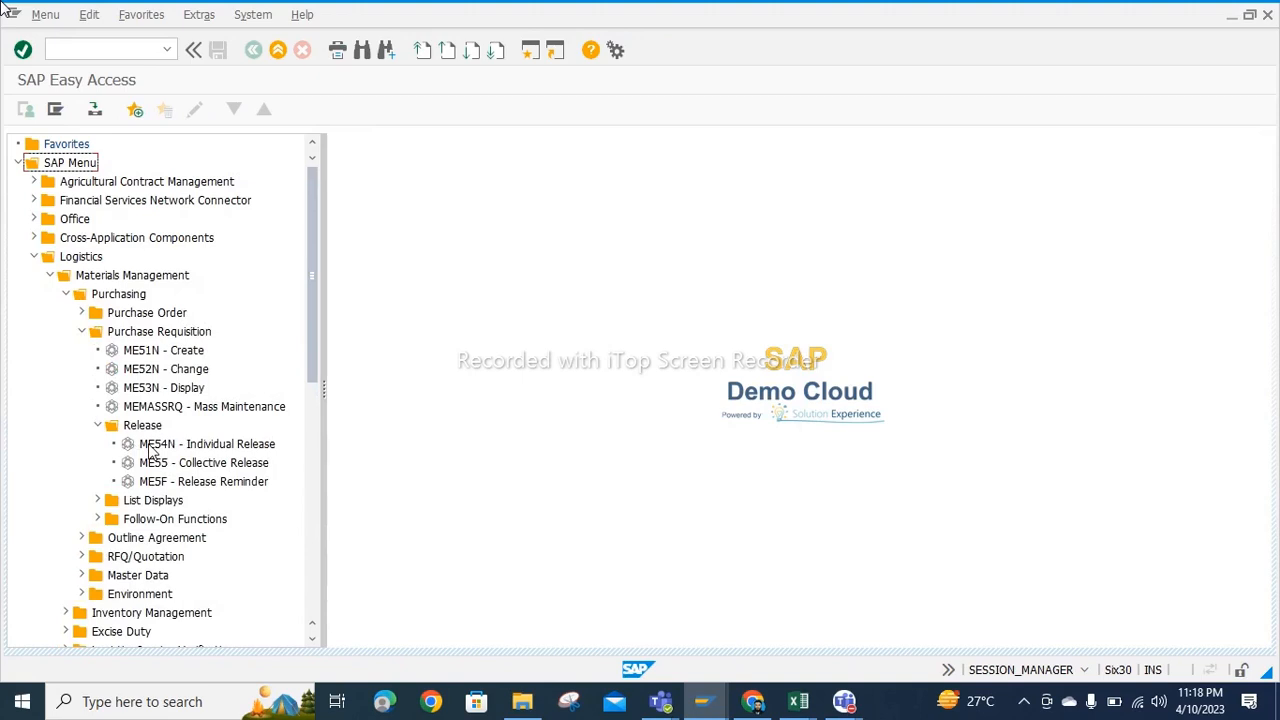
pyautogui.doubleClick(151, 446)
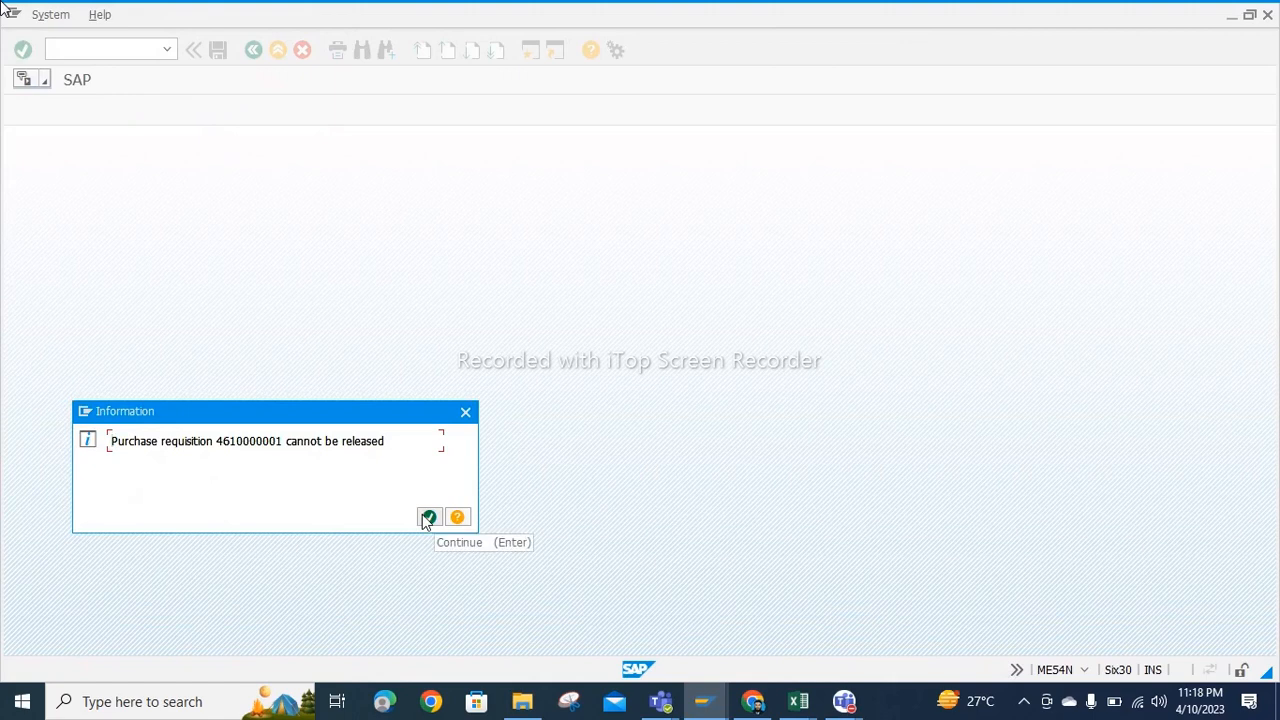
# Step: Copy the NT10 requisition's number from its display session and open that requisition as the other document in ME54N
pyautogui.click(428, 518)
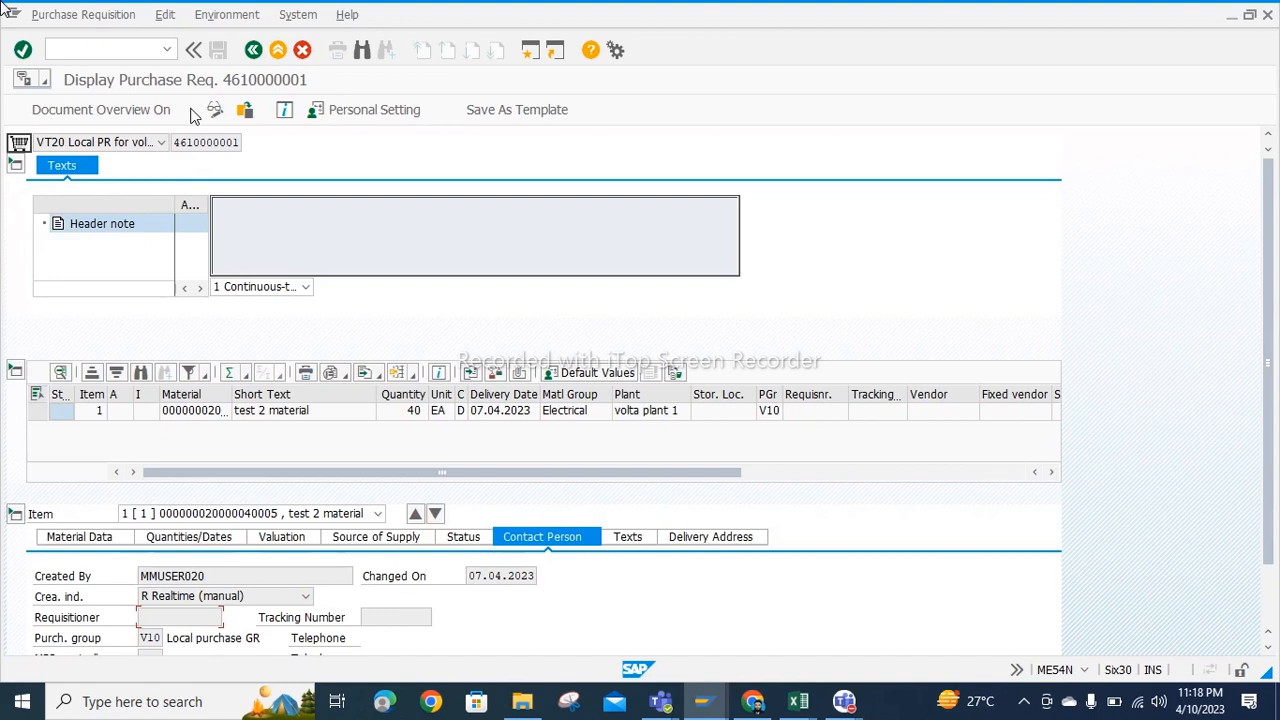
pyautogui.click(245, 109)
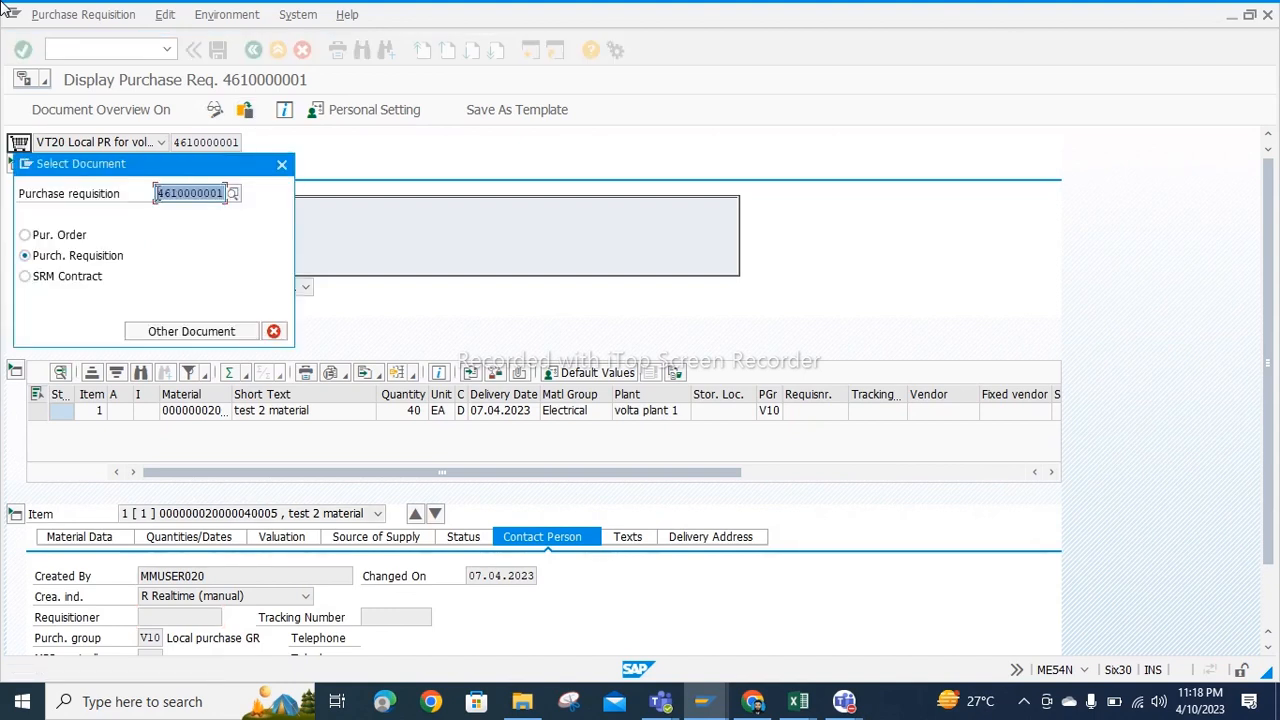
pyautogui.press('BackSpace')
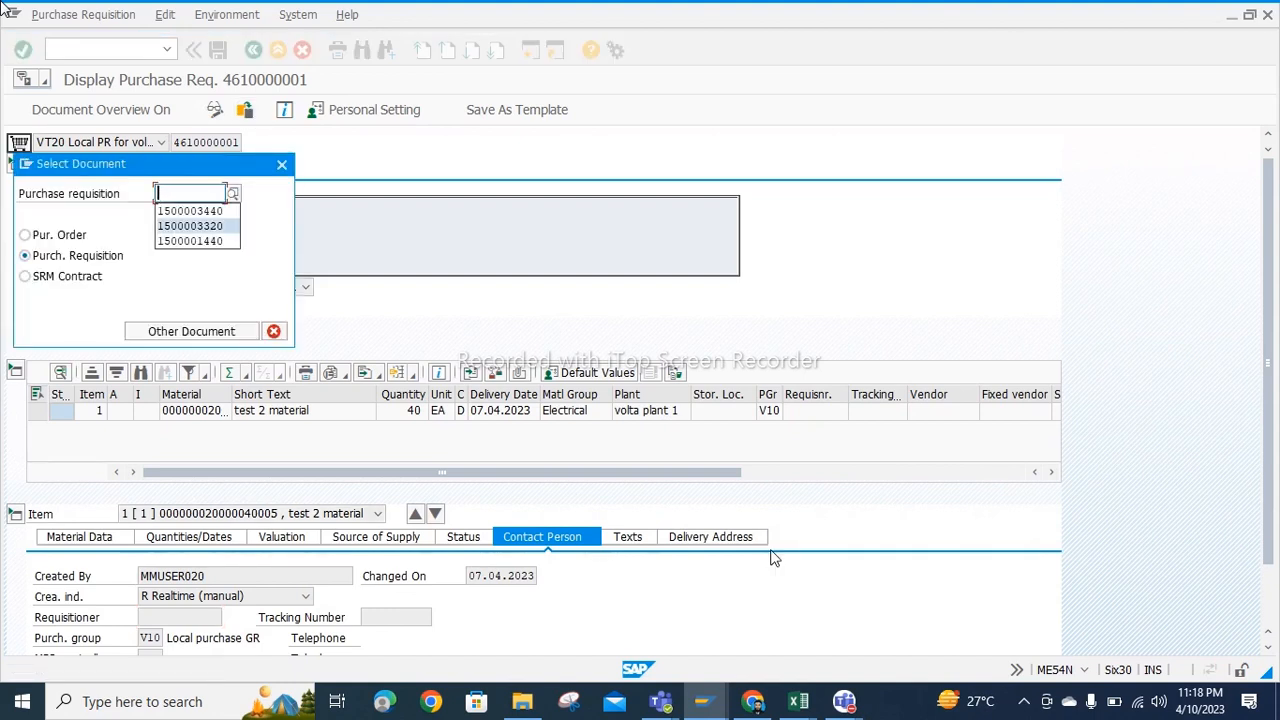
pyautogui.click(754, 705)
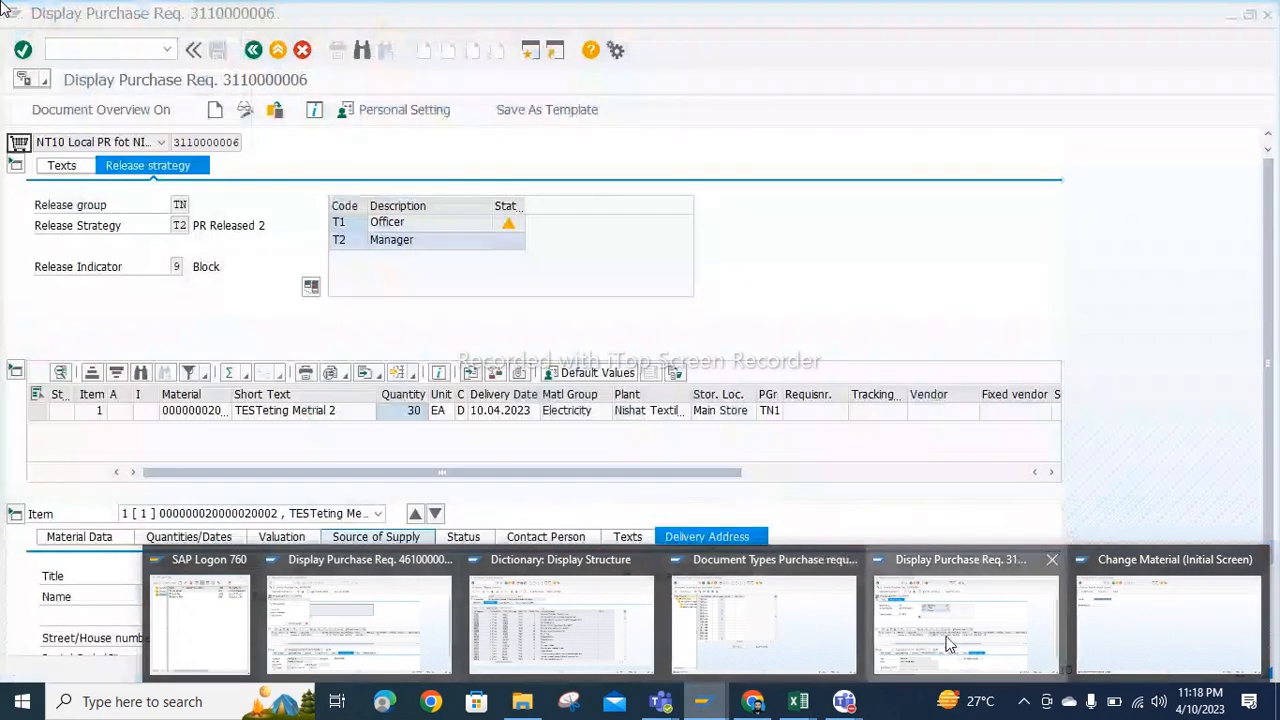
pyautogui.click(948, 643)
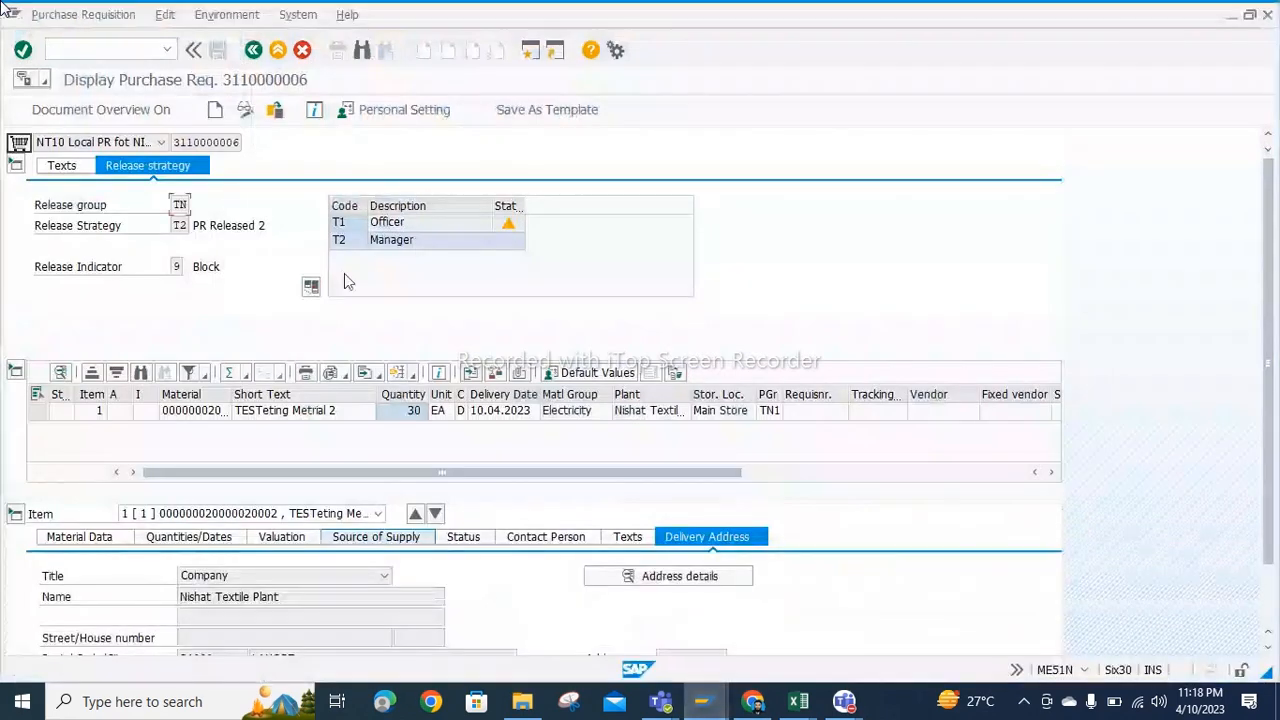
pyautogui.moveTo(176, 141); pyautogui.dragTo(270, 147)
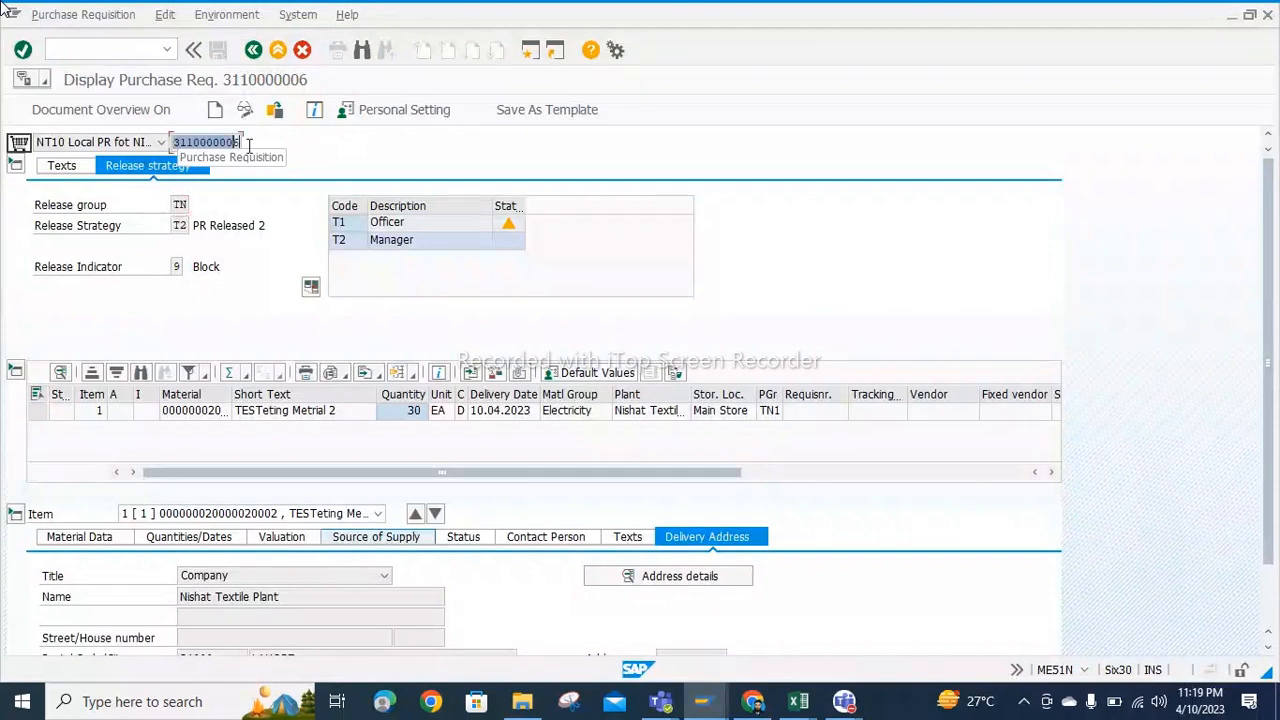
pyautogui.hotkey('ctrl', 'c')
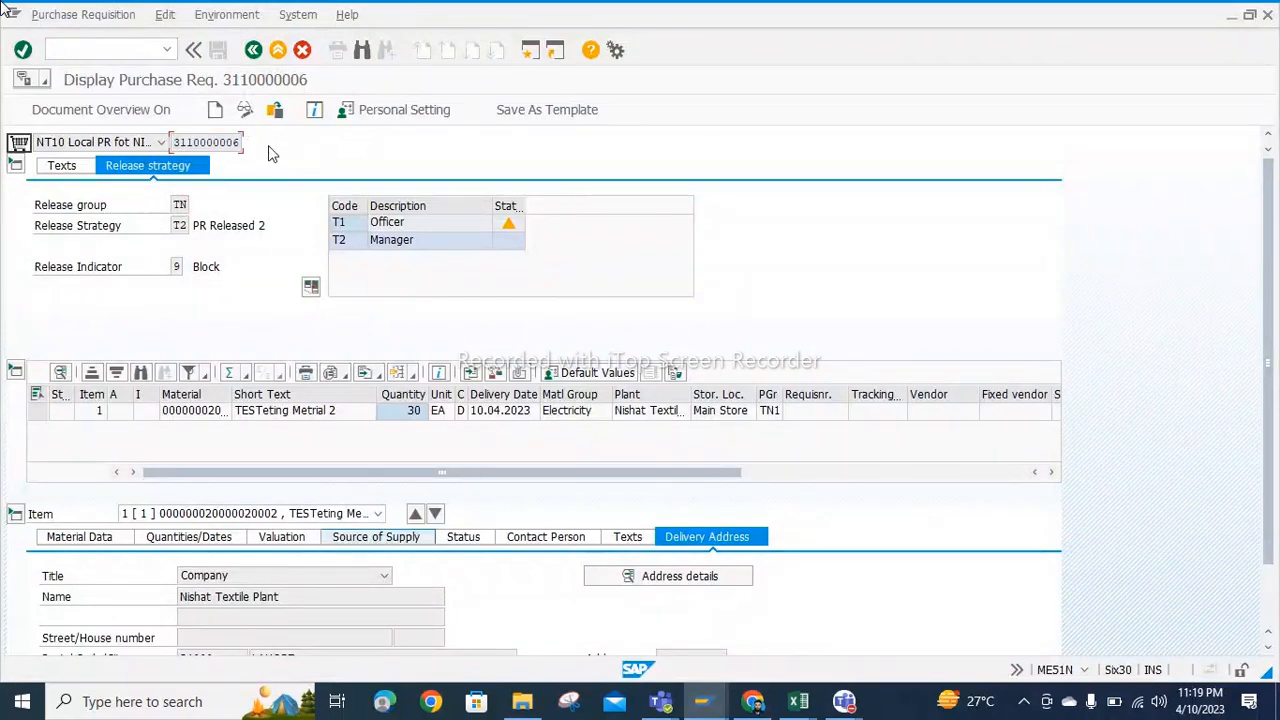
pyautogui.click(713, 709)
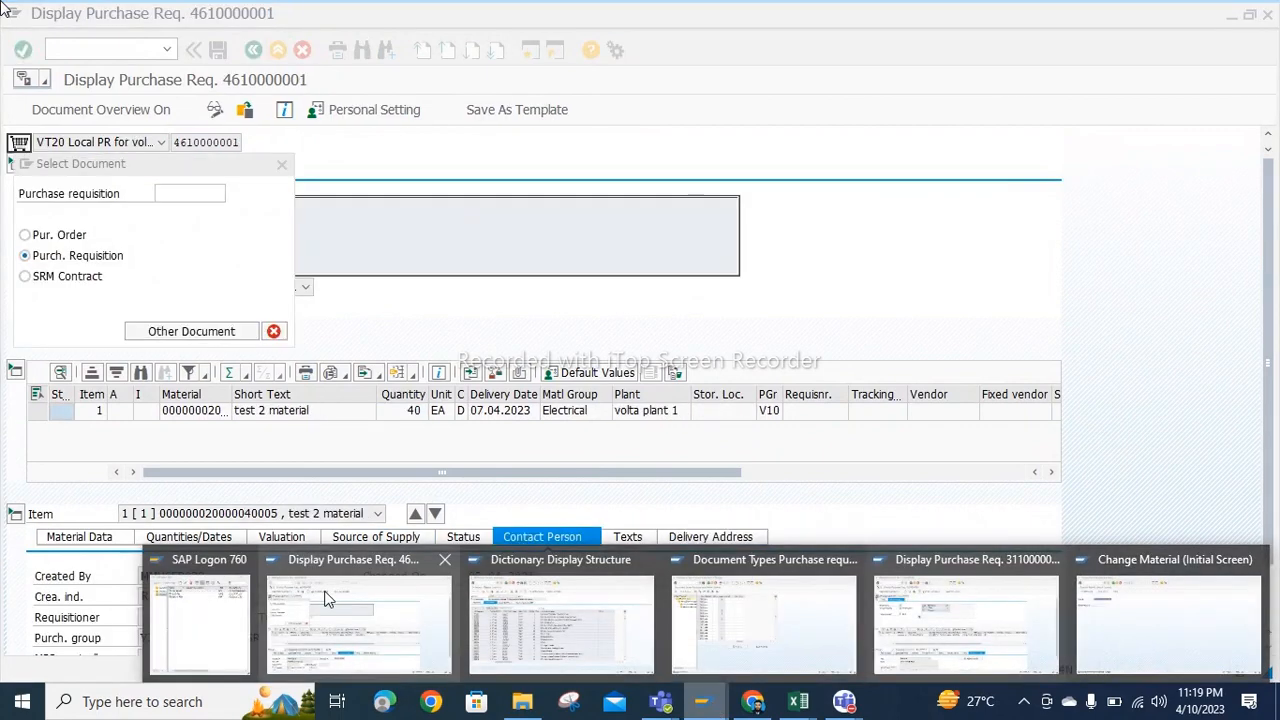
pyautogui.click(360, 620)
pyautogui.hotkey('ctrl', 'v')
pyautogui.press('Return')
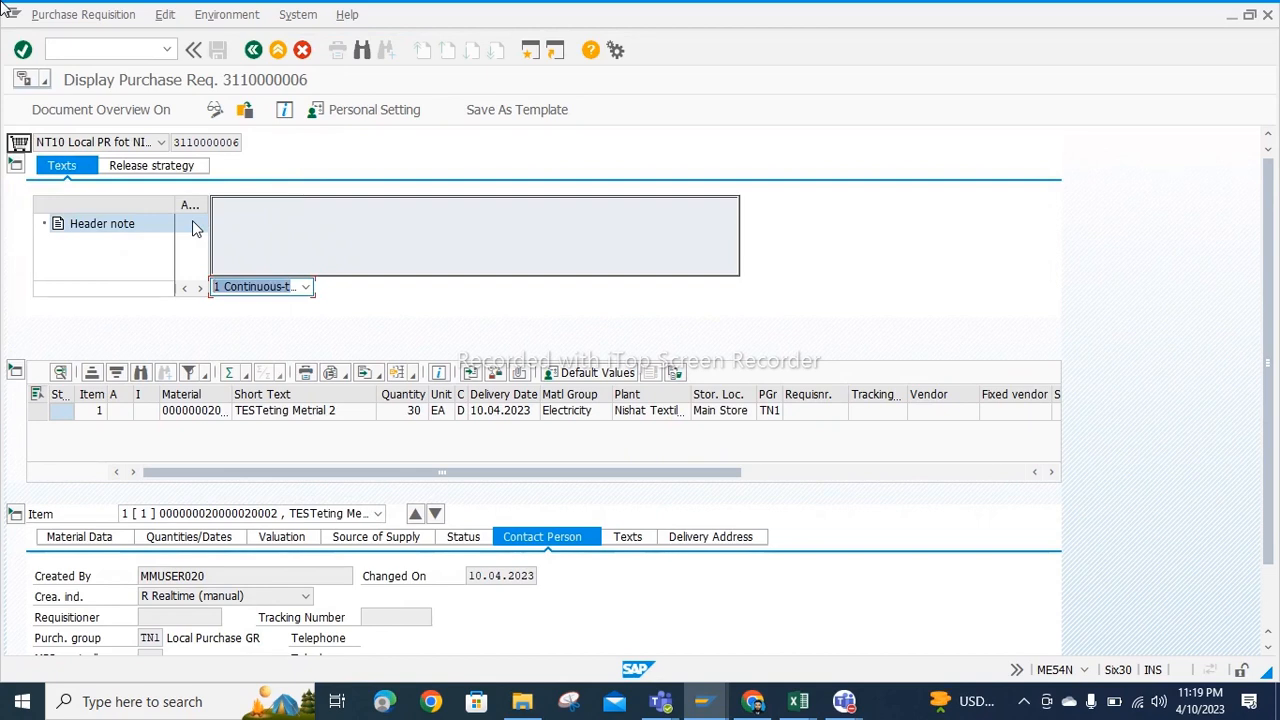
# Step: Display the header release strategy, switch the requisition to release mode, release it with codes T1 Officer and T2 Manager, and save
pyautogui.click(141, 168)
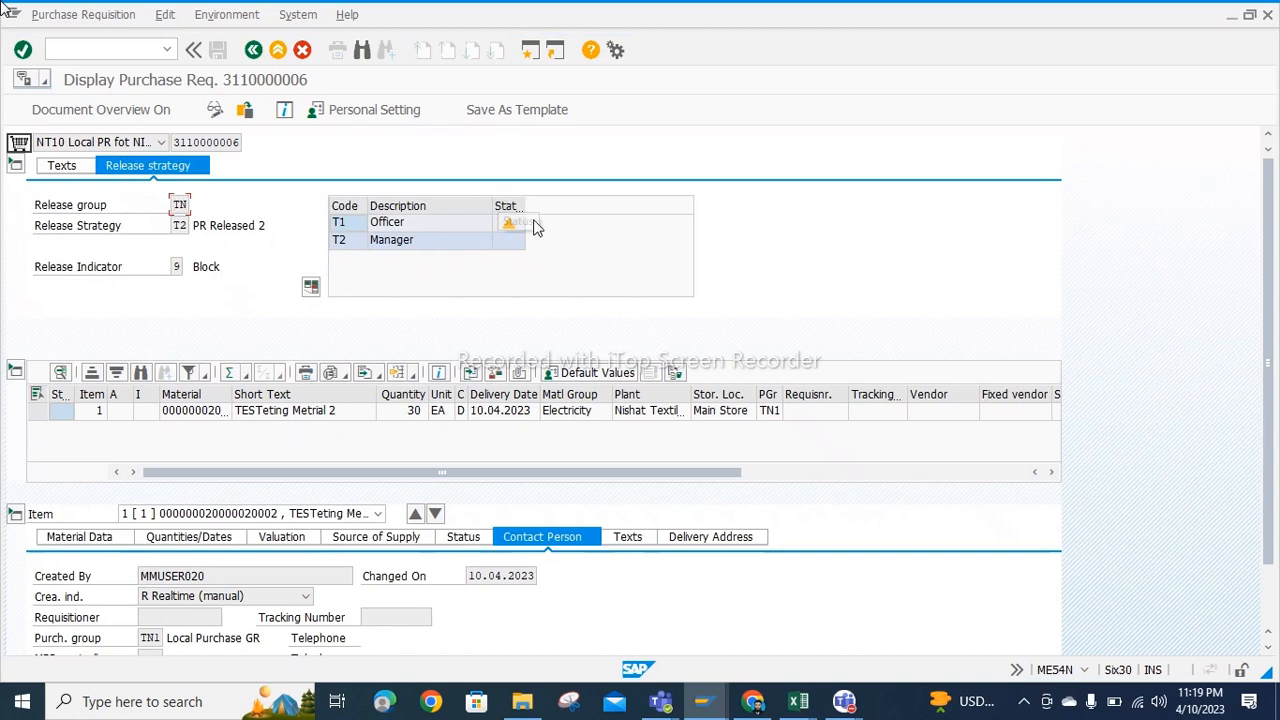
pyautogui.click(218, 110)
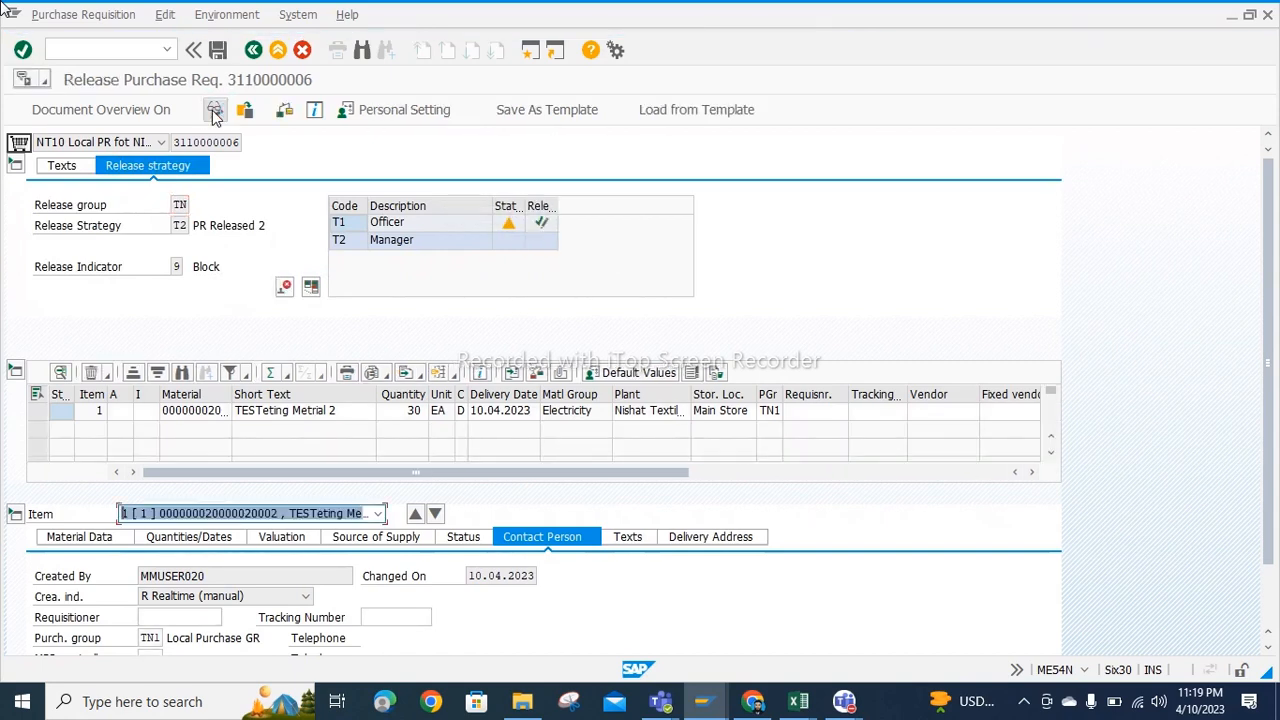
pyautogui.click(539, 228)
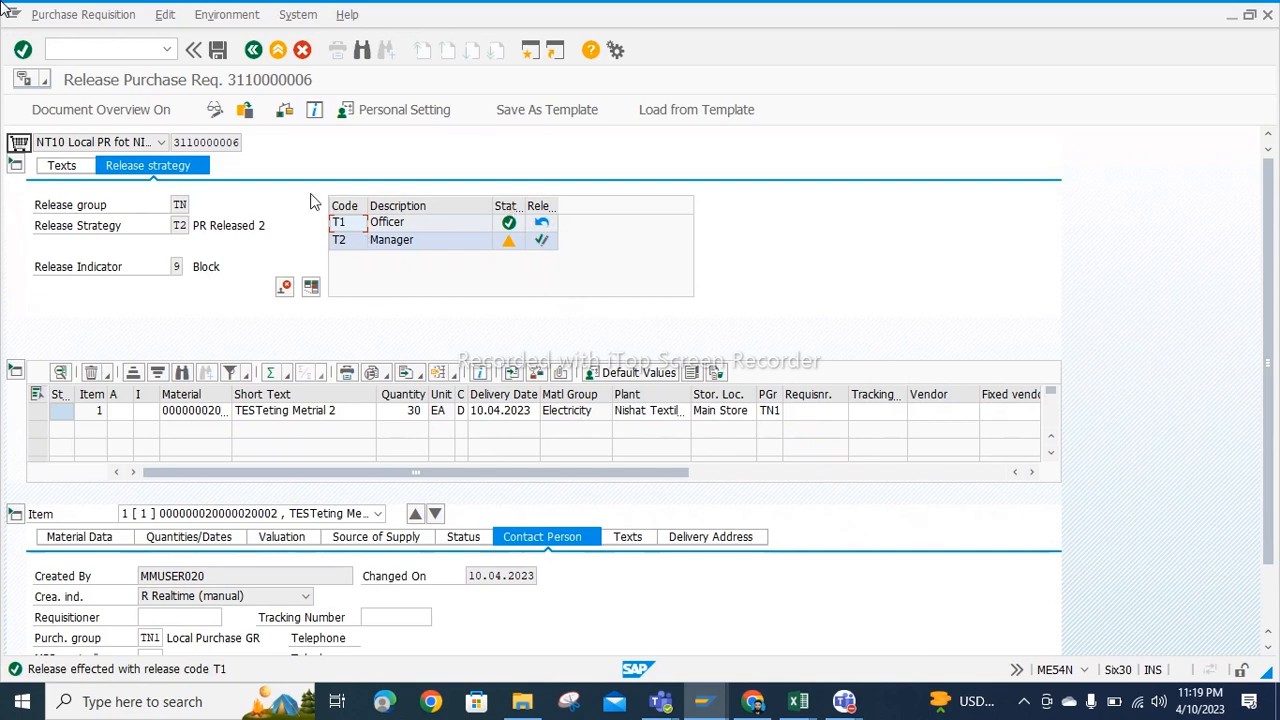
pyautogui.click(541, 240)
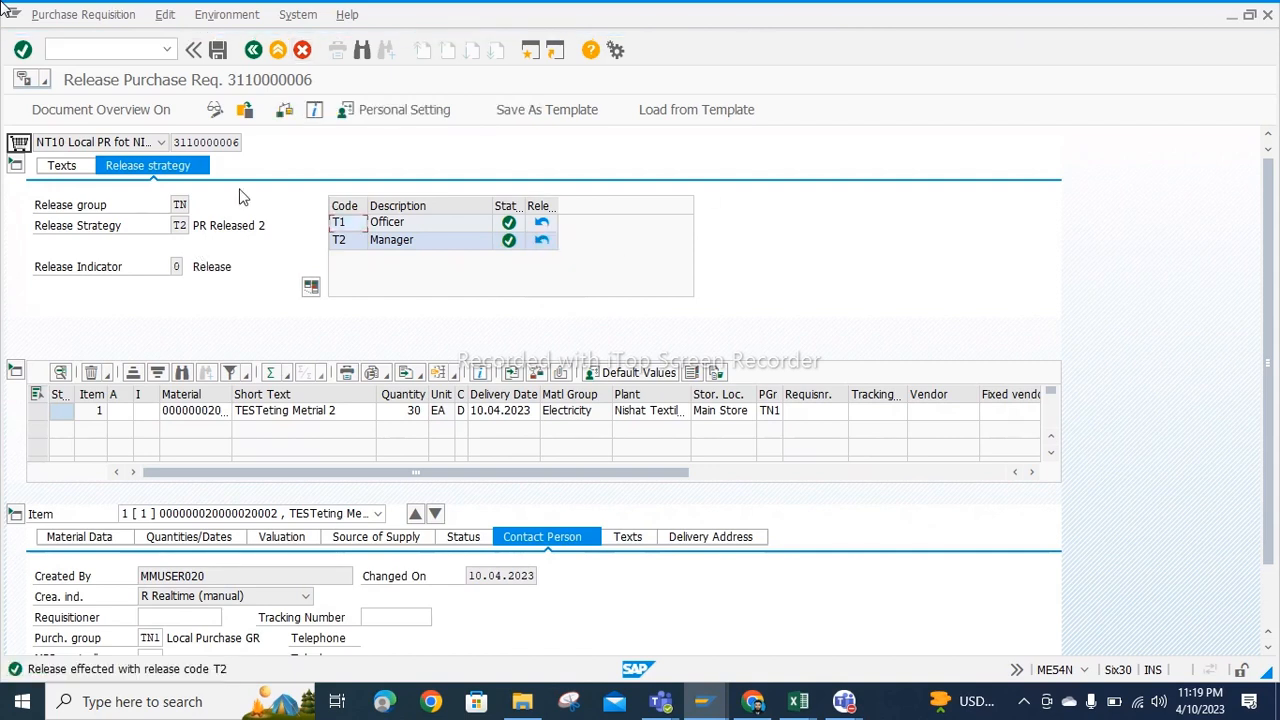
pyautogui.click(218, 50)
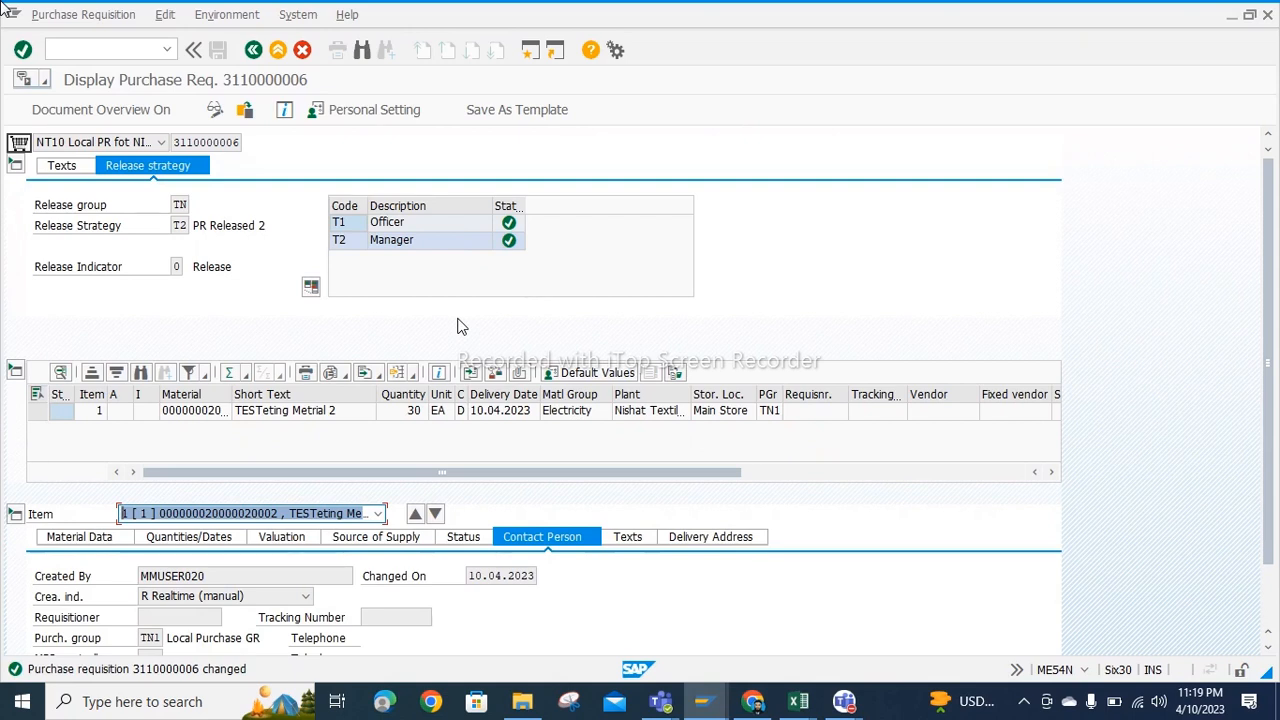
# Step: End the release transaction with /n, open the SAP Business Workplace and display the documents in its inbox
pyautogui.click(102, 50)
pyautogui.write('/n')
pyautogui.press('Return')
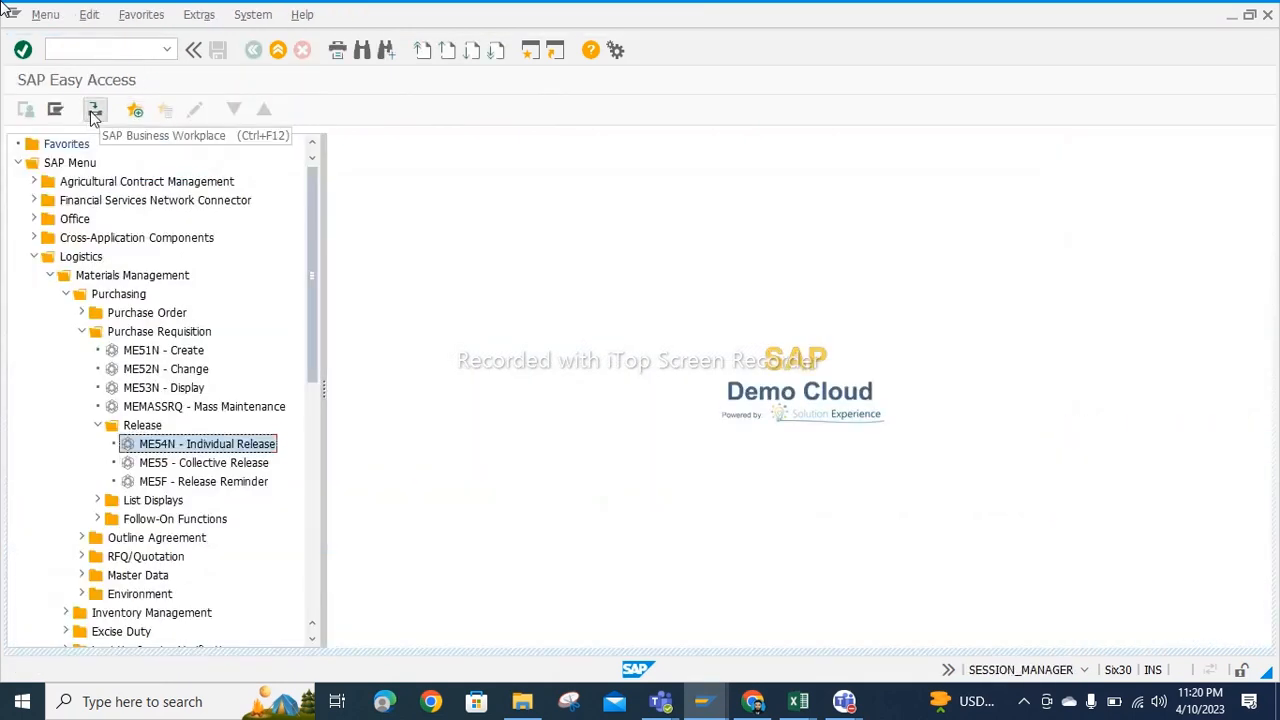
pyautogui.click(93, 112)
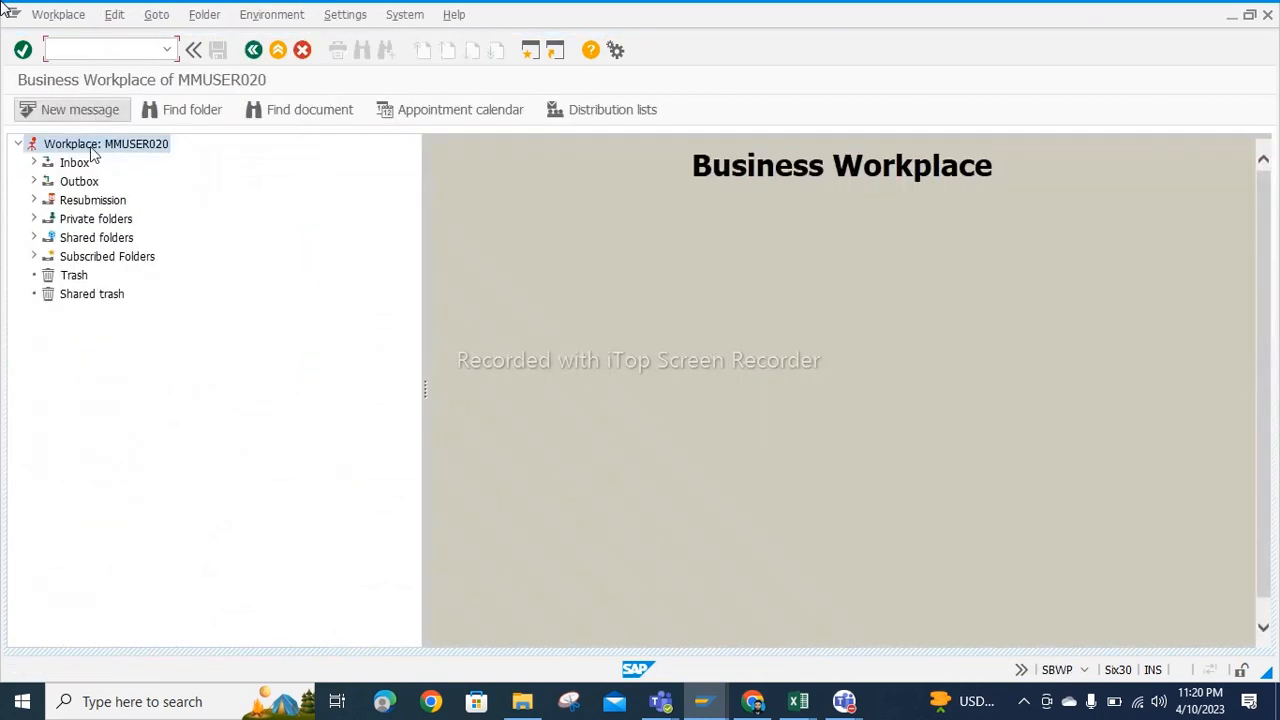
pyautogui.click(34, 163)
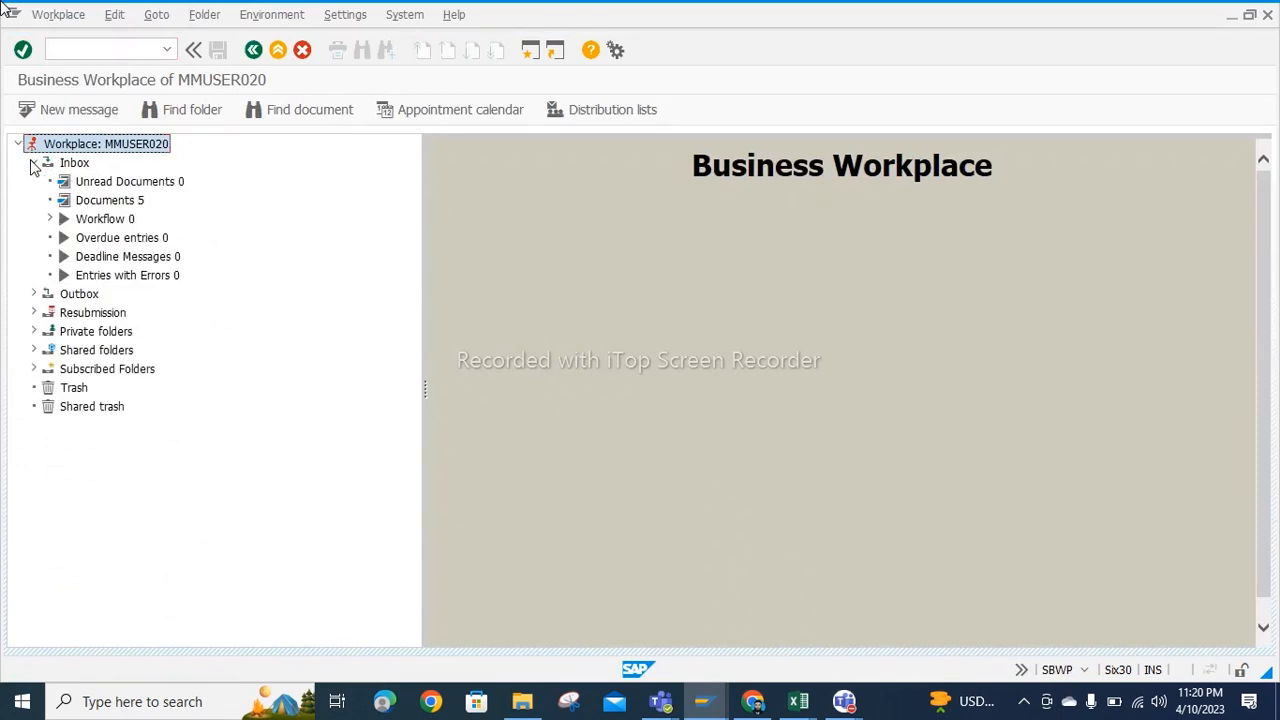
pyautogui.click(86, 203)
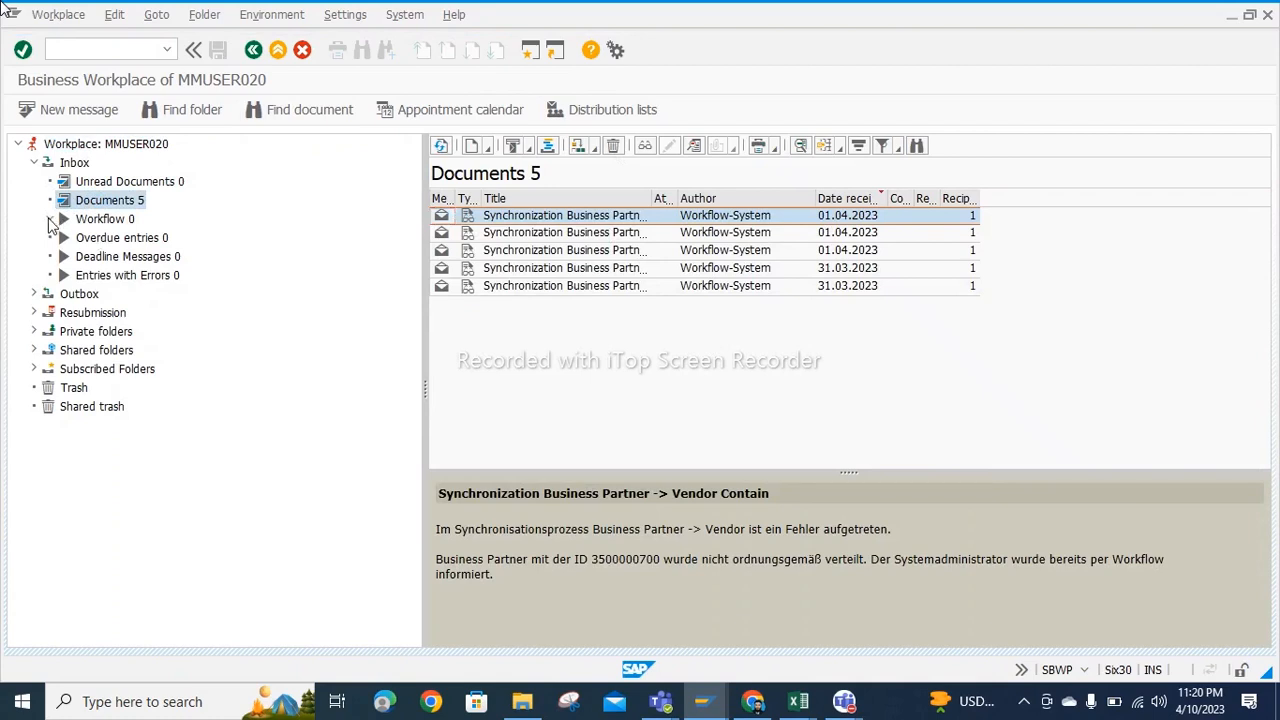
# Step: Examine the inbox's Workflow groupings by task, content, content type and sort key for work items
pyautogui.click(50, 219)
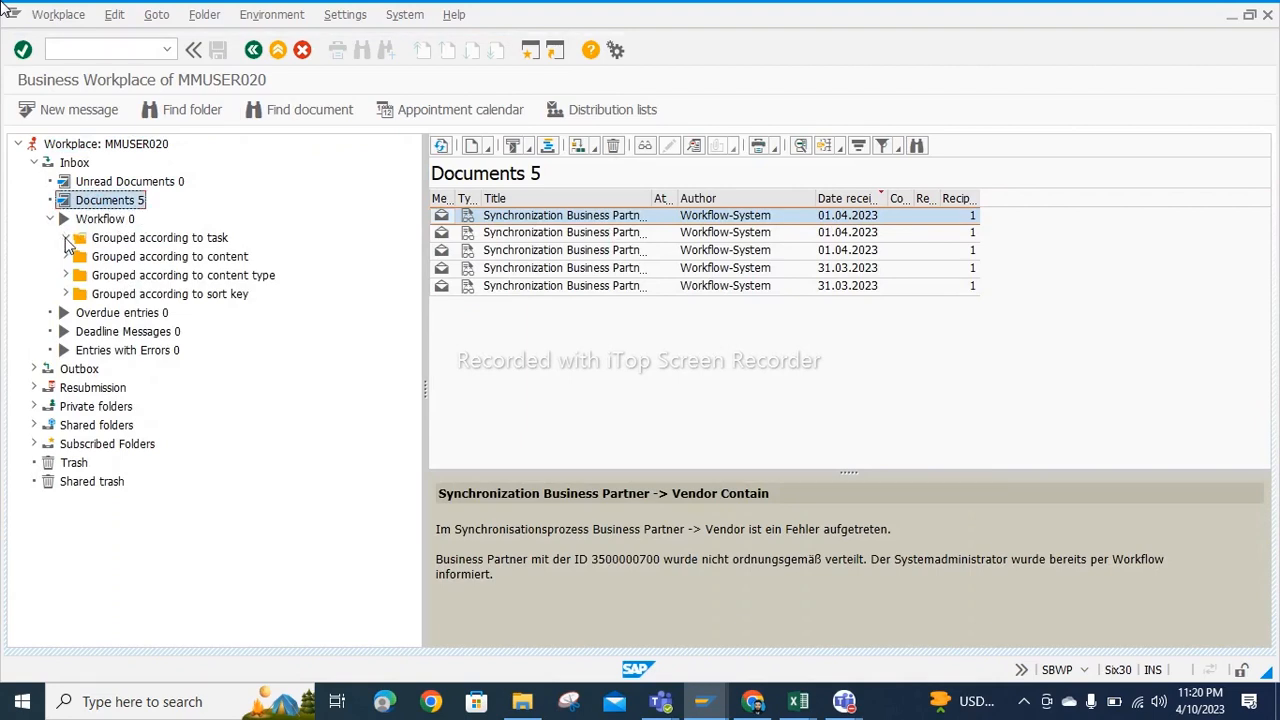
pyautogui.click(66, 256)
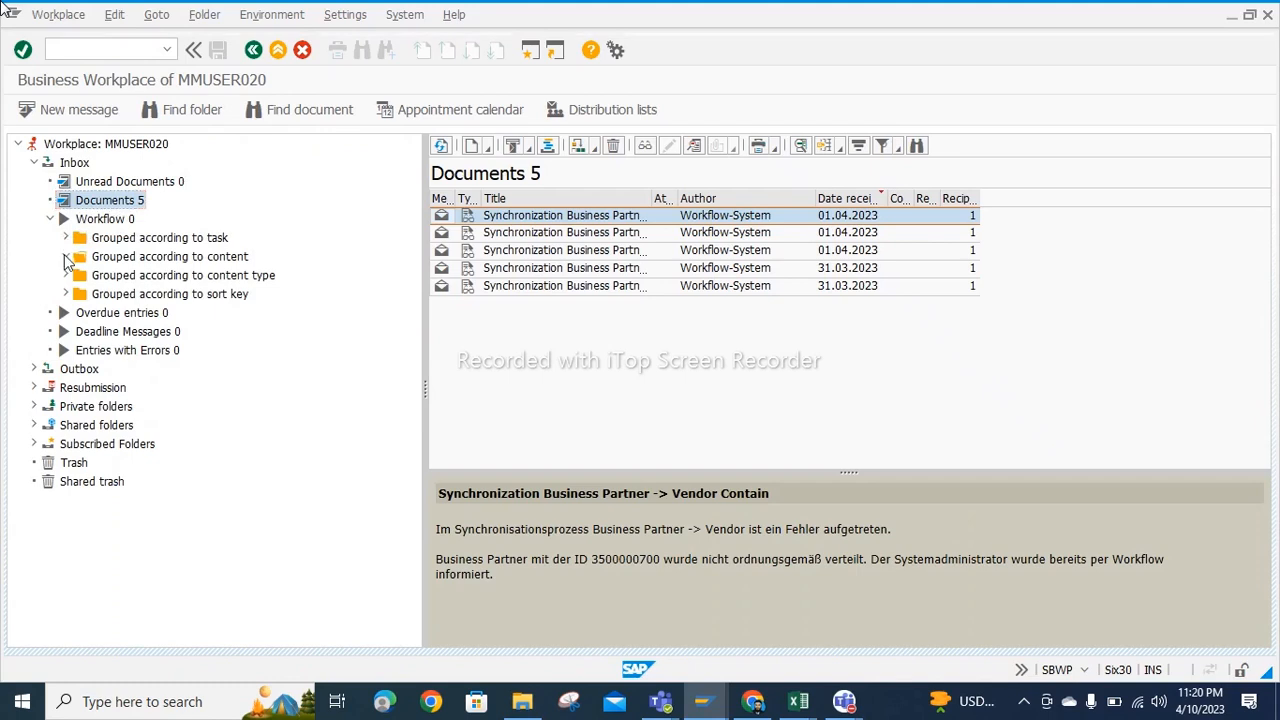
pyautogui.click(66, 275)
pyautogui.click(66, 294)
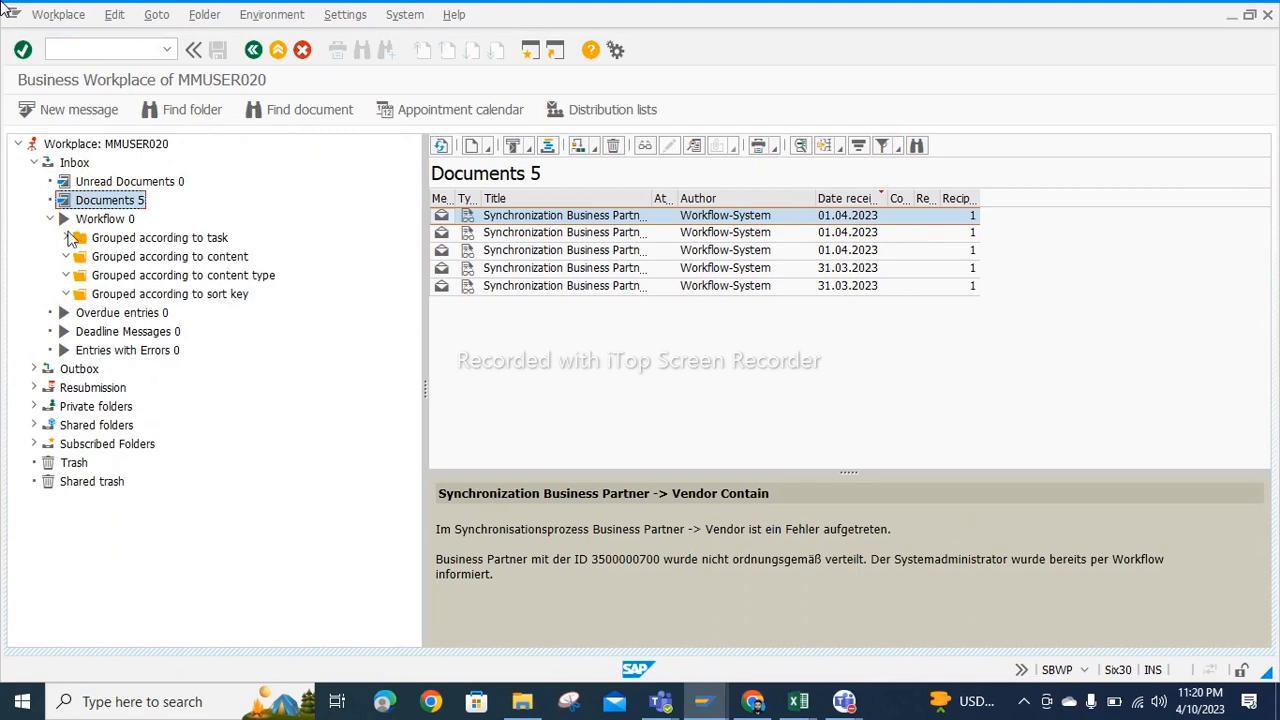
pyautogui.click(67, 257)
pyautogui.click(65, 276)
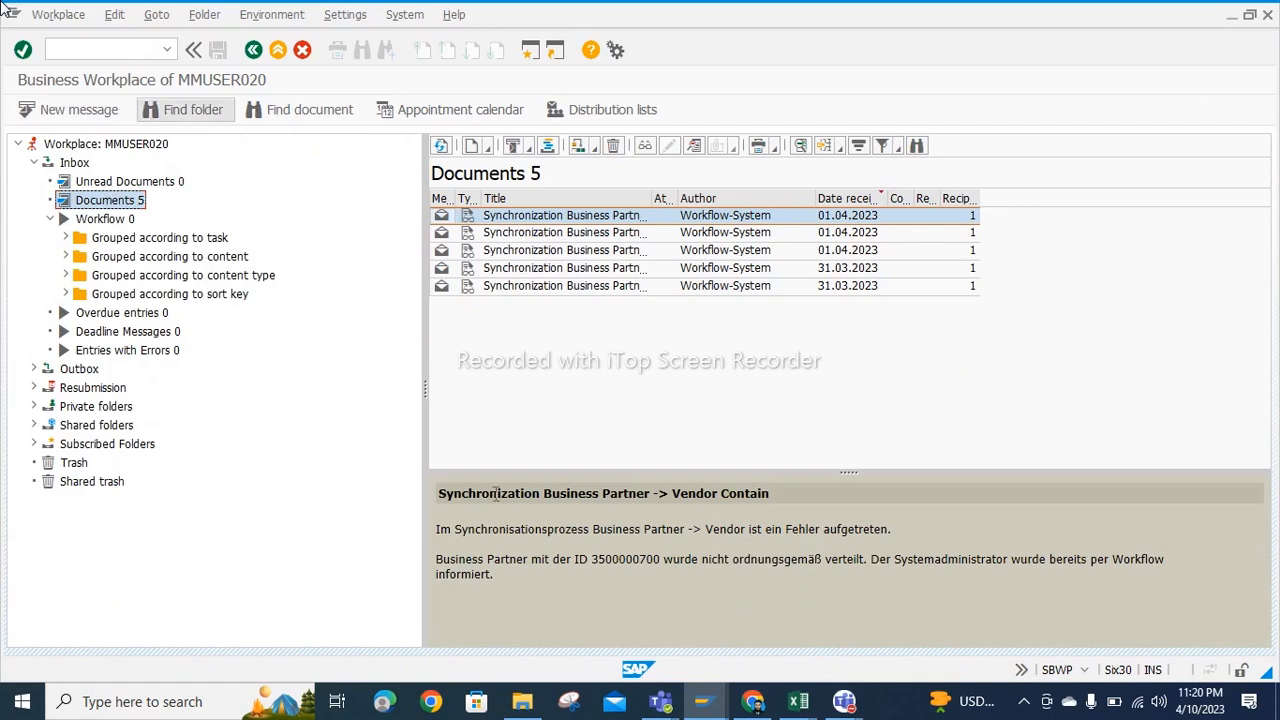
# Step: Switch to the requisition display session, end its transaction with /n and start the ME51N transaction for a new purchase requisition
pyautogui.moveTo(703, 710)
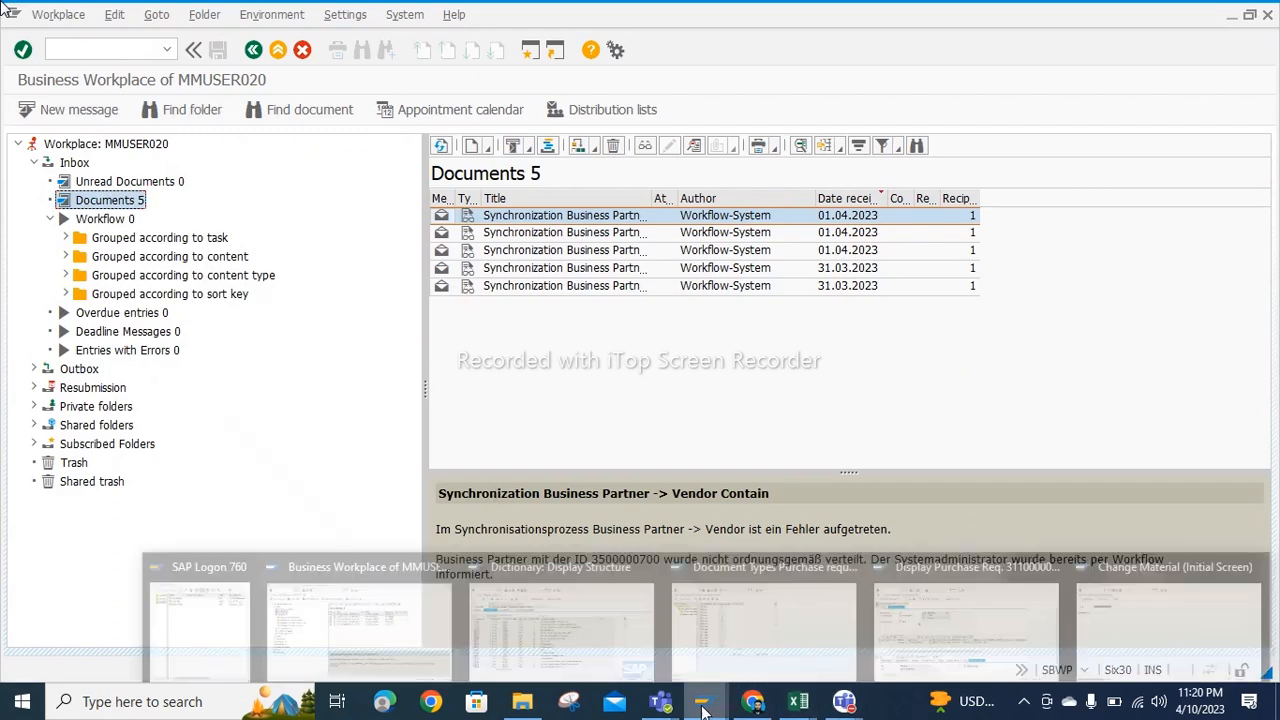
pyautogui.moveTo(510, 640)
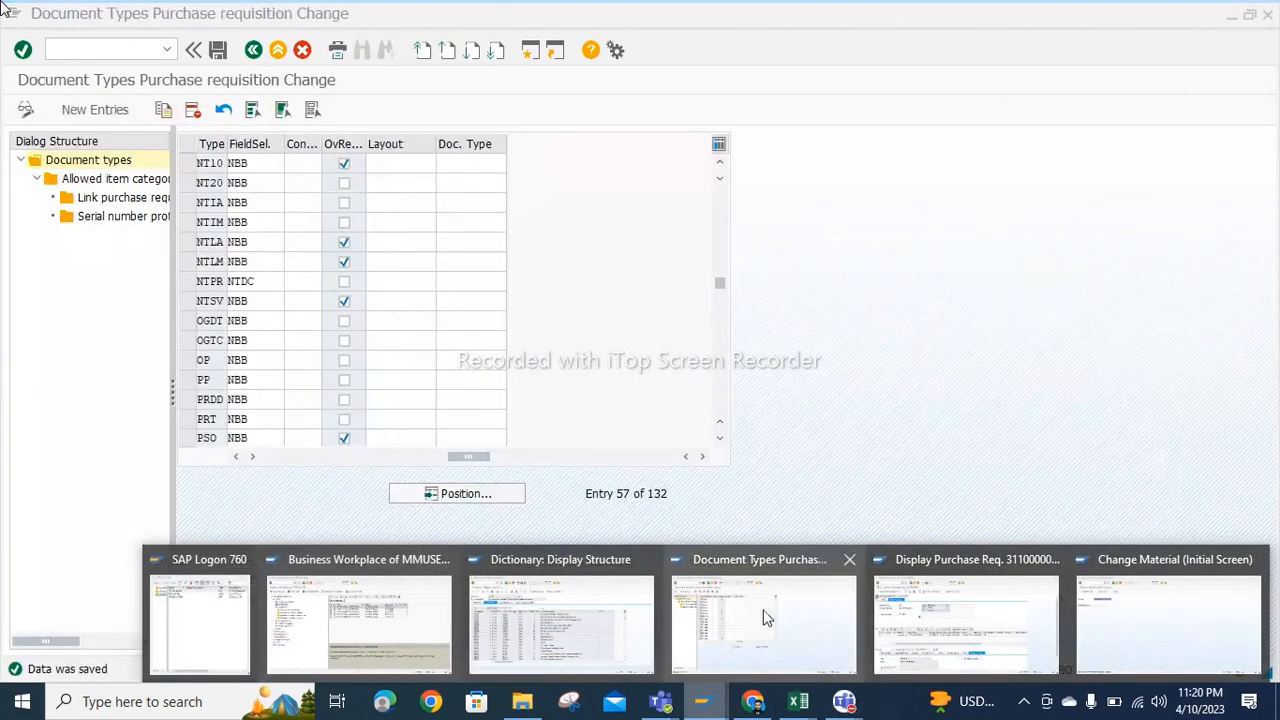
pyautogui.click(966, 622)
pyautogui.write('/')
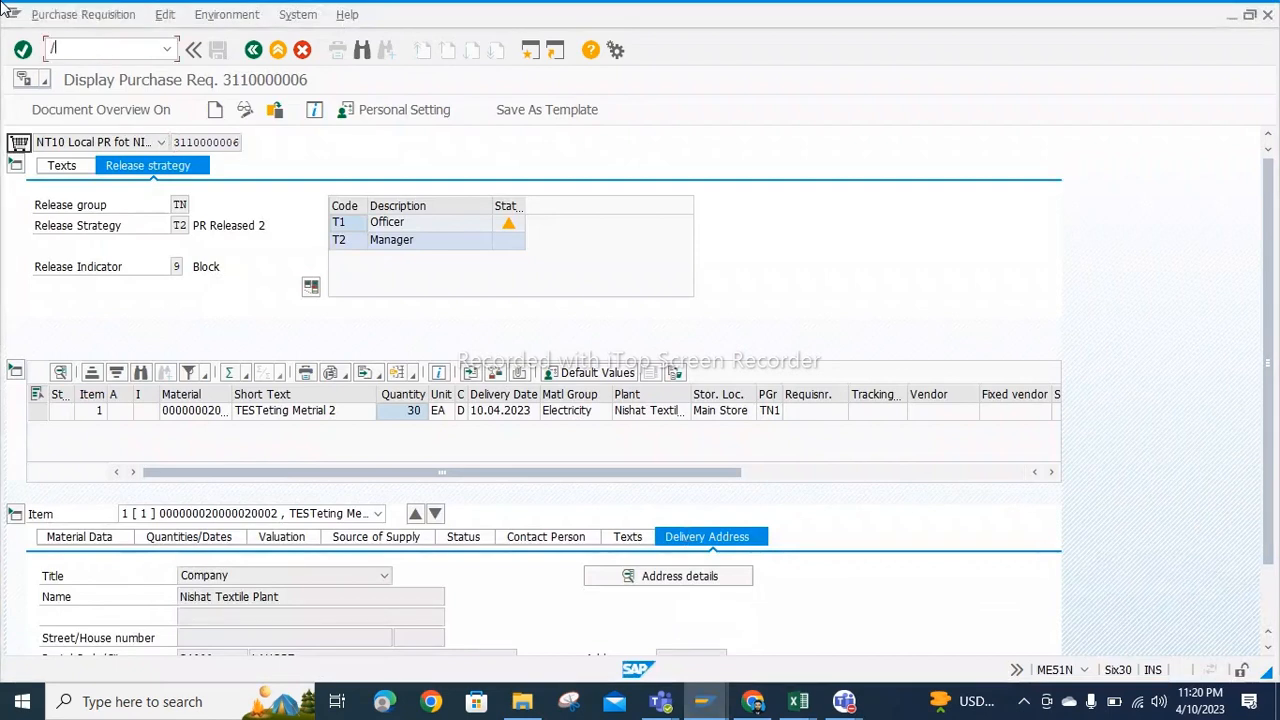
pyautogui.write('n')
pyautogui.press('Return')
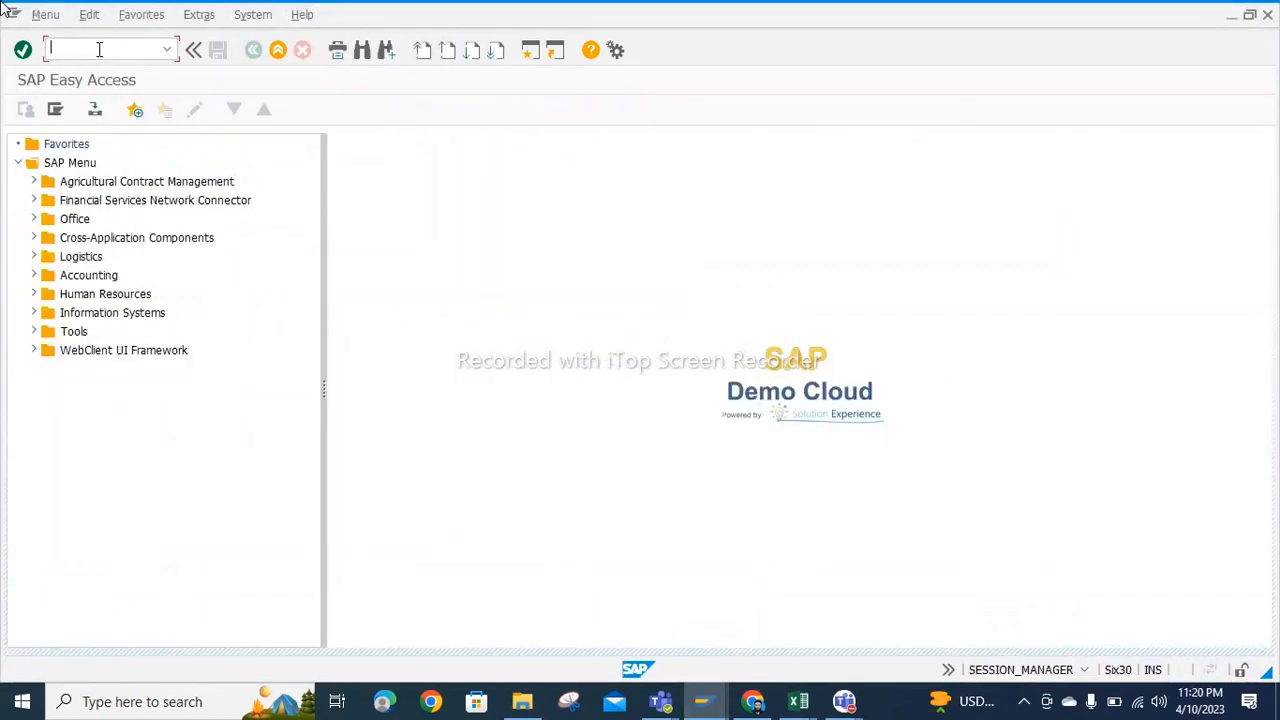
pyautogui.write('me')
pyautogui.press('Return')
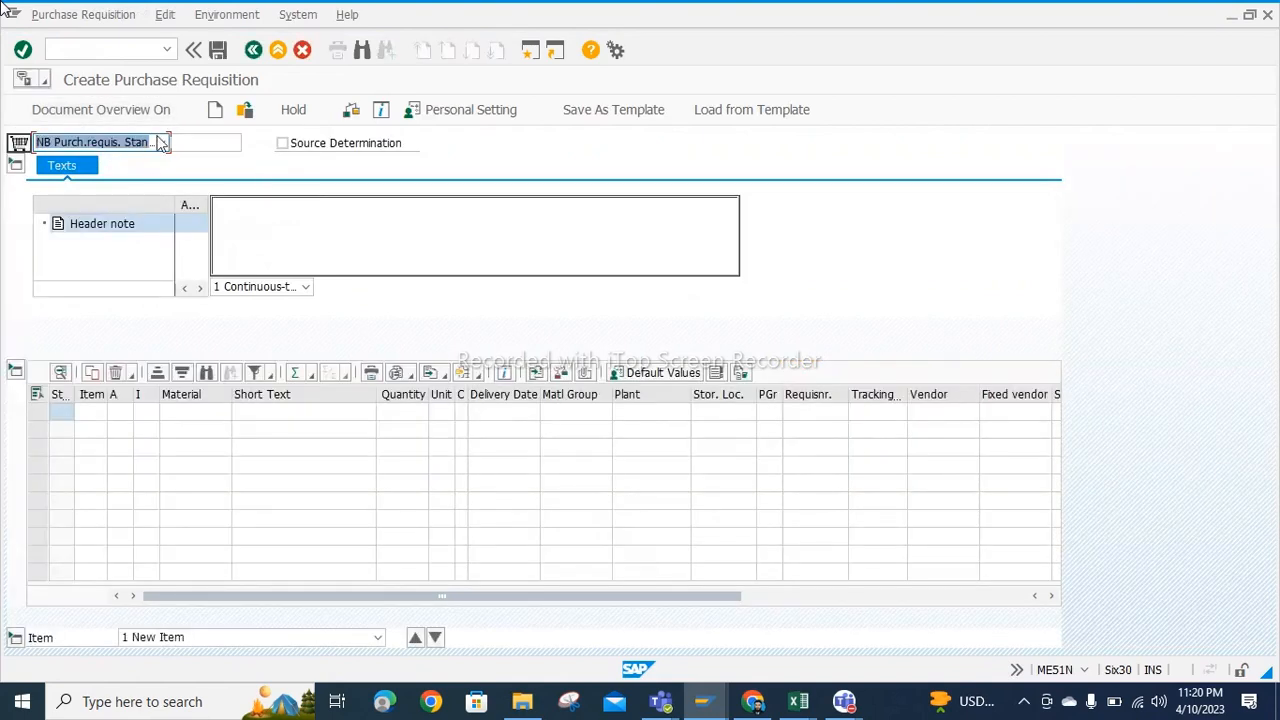
pyautogui.click(160, 143)
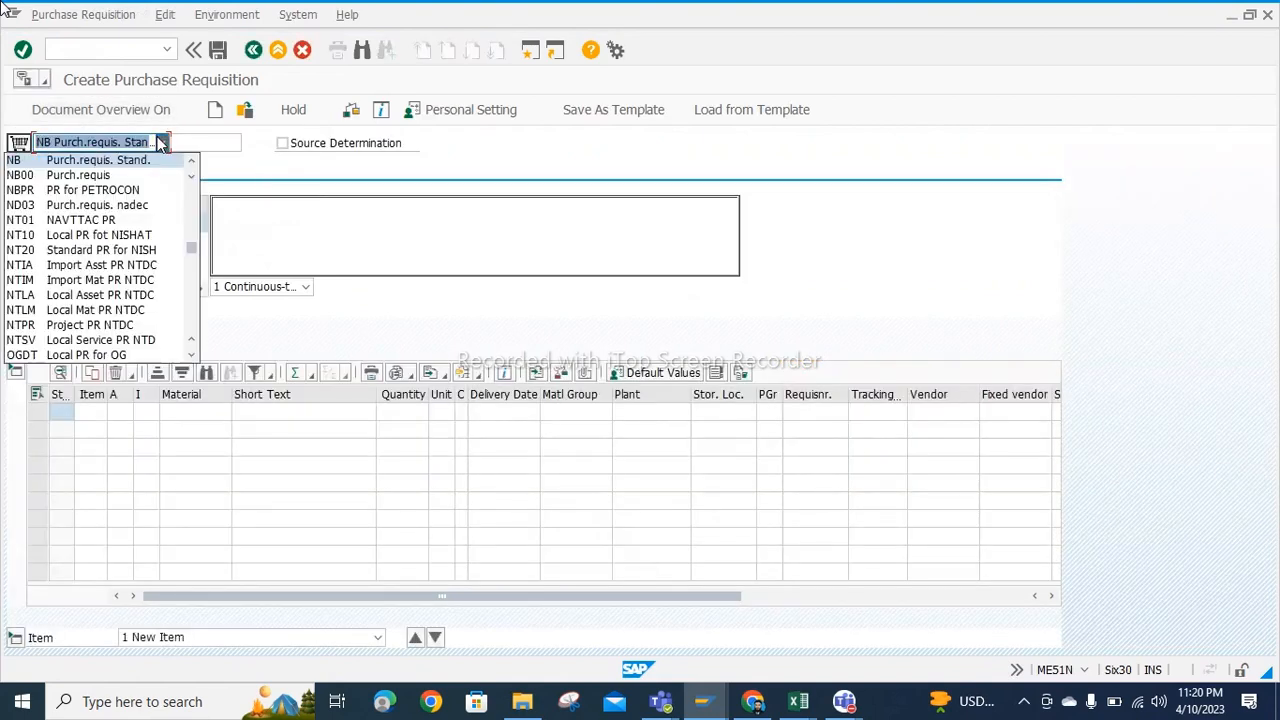
pyautogui.click(112, 236)
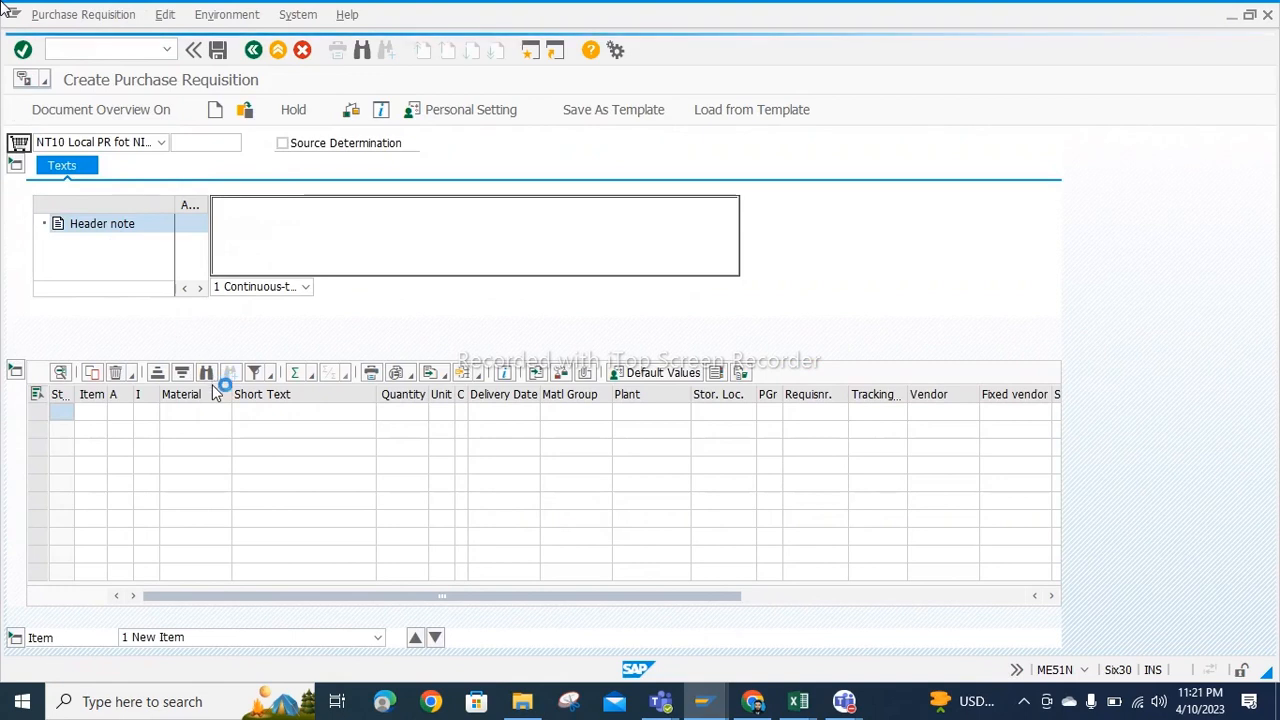
pyautogui.click(205, 413)
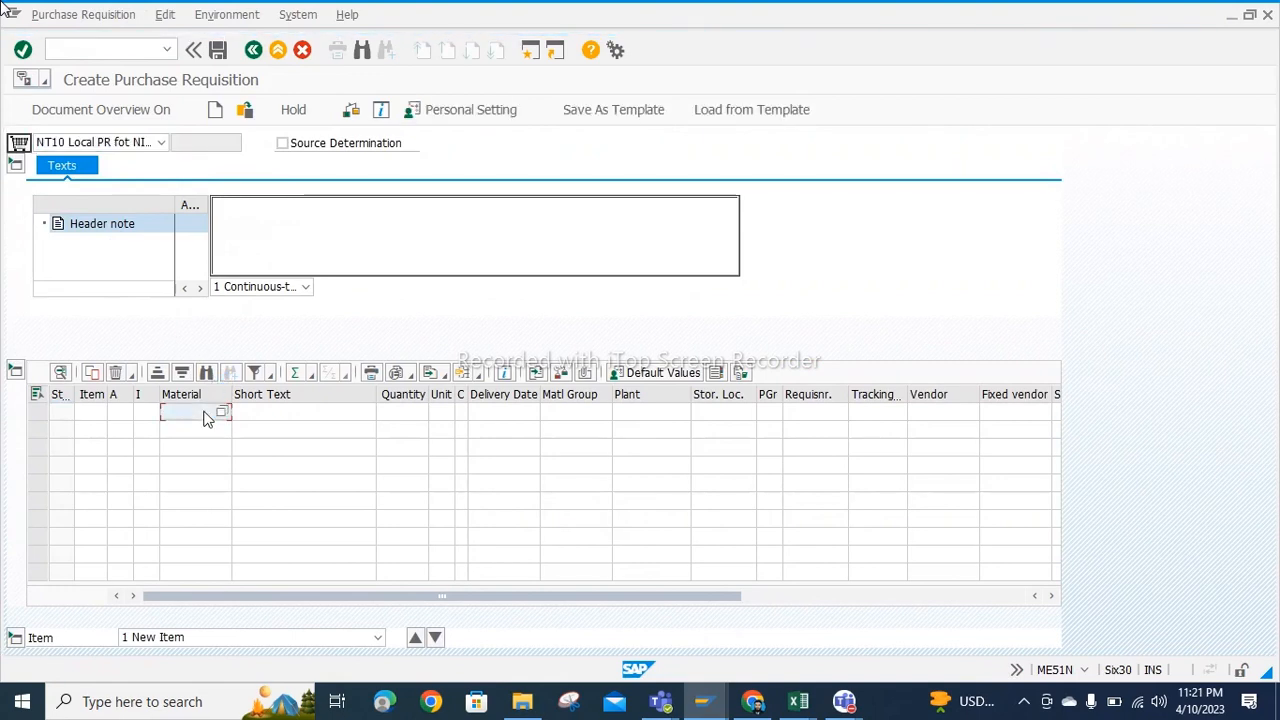
pyautogui.click(205, 429)
pyautogui.click(410, 416)
pyautogui.write('200')
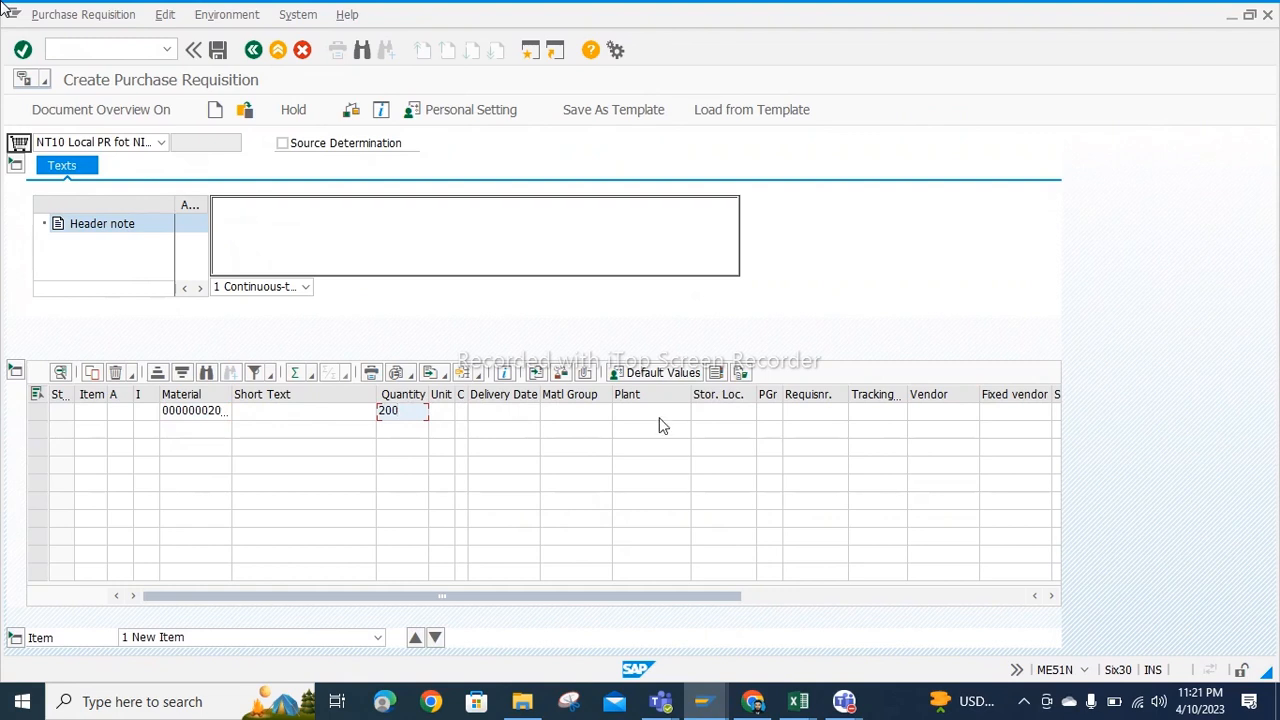
# Step: Set the item's plant to NT10 and its storage location to N100, and save the purchase requisition
pyautogui.click(659, 418)
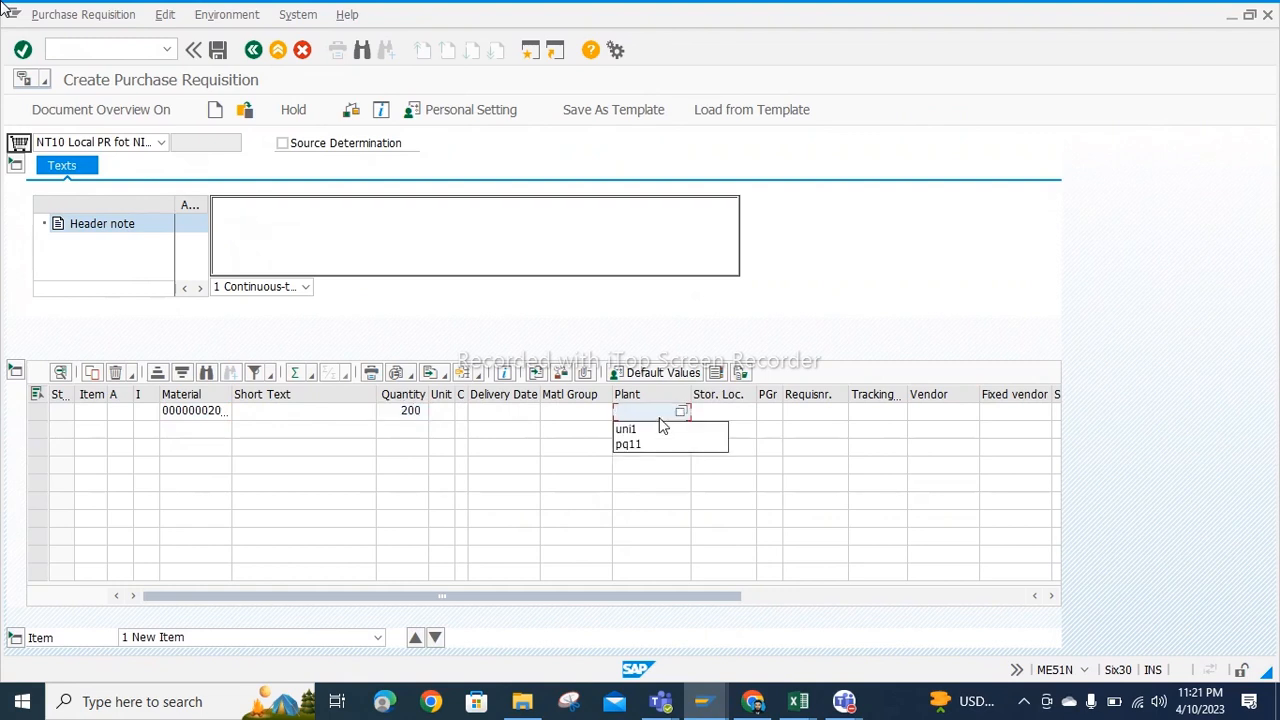
pyautogui.write('nt10')
pyautogui.click(719, 411)
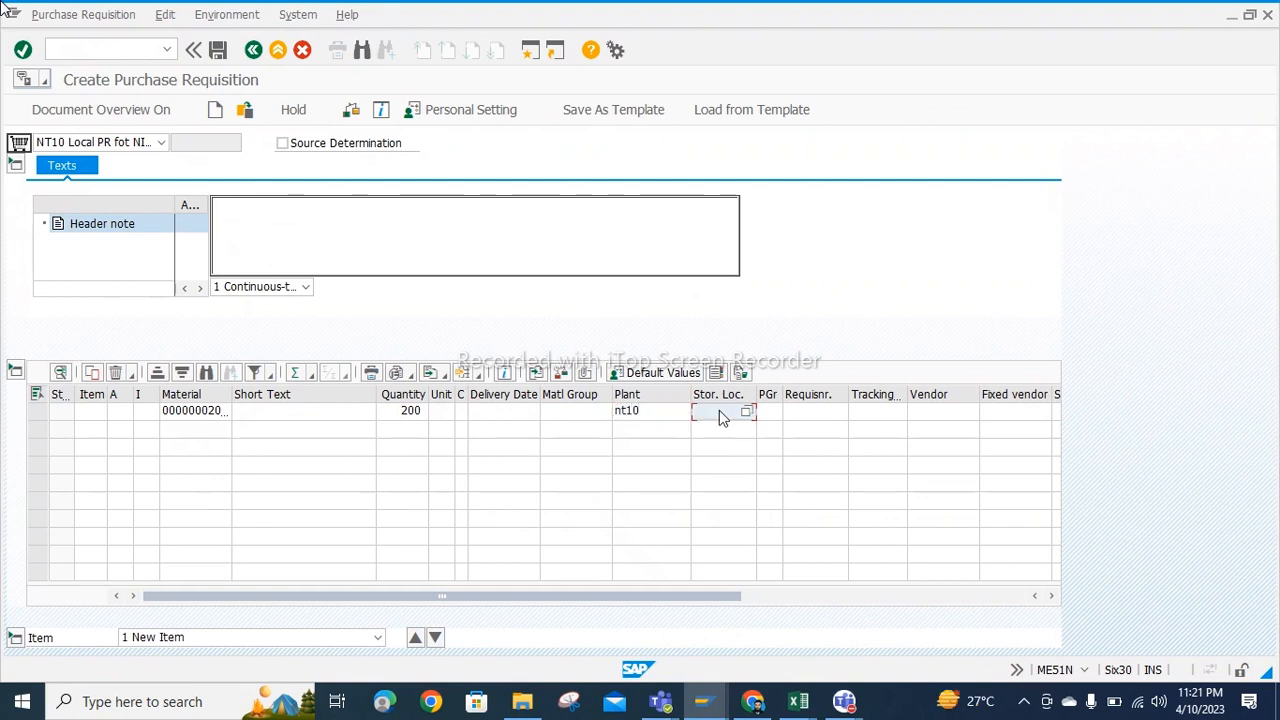
pyautogui.write('n100')
pyautogui.press('Return')
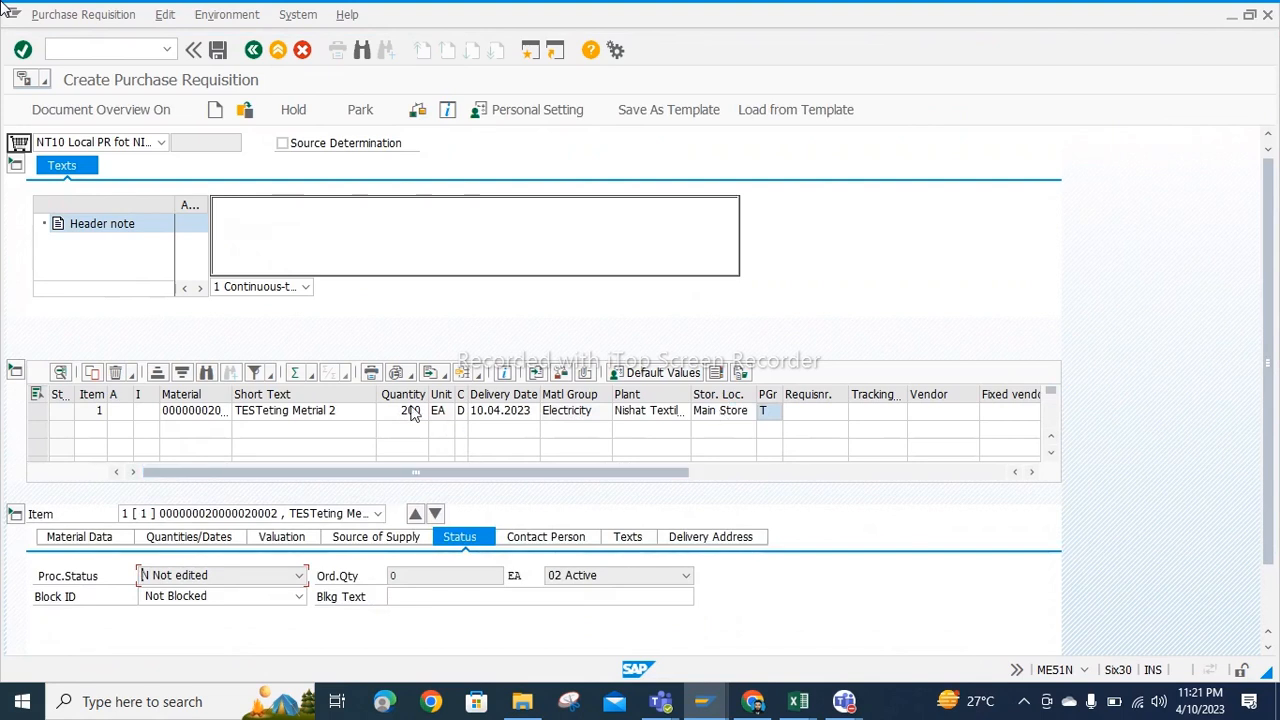
pyautogui.click(219, 52)
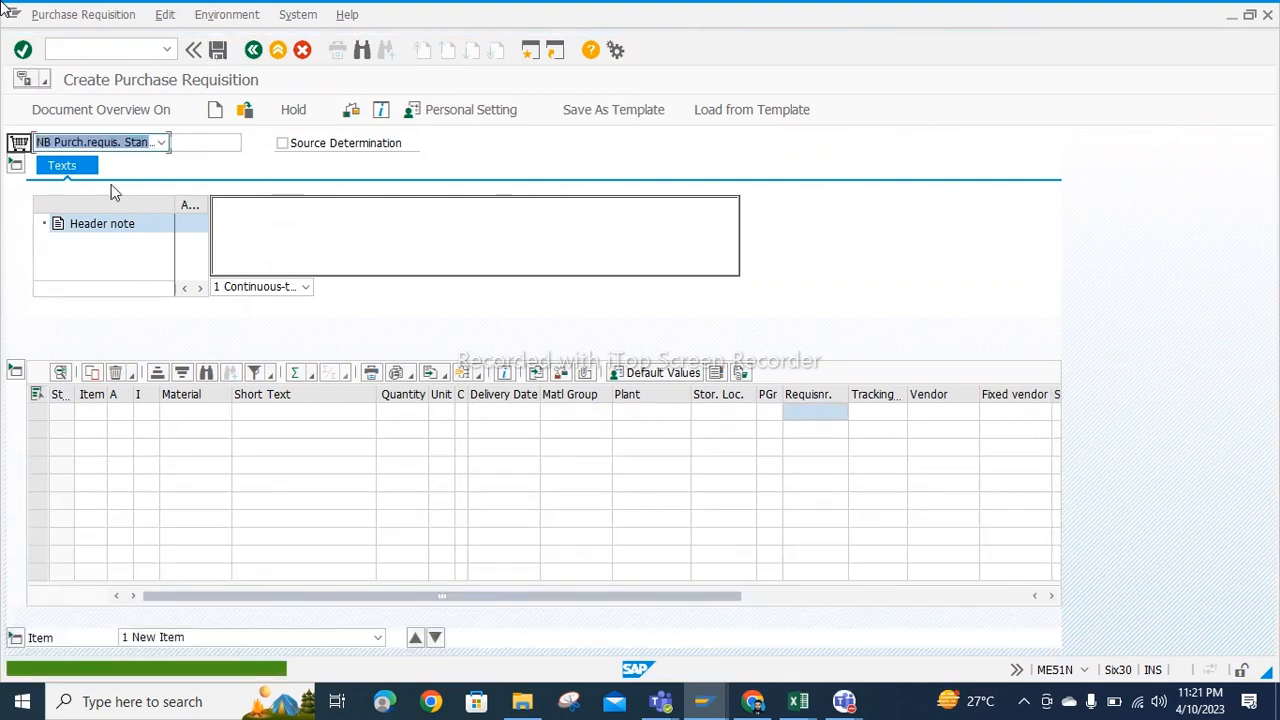
# Step: Open the newly saved purchase requisition and display the material data of its first item
pyautogui.click(247, 112)
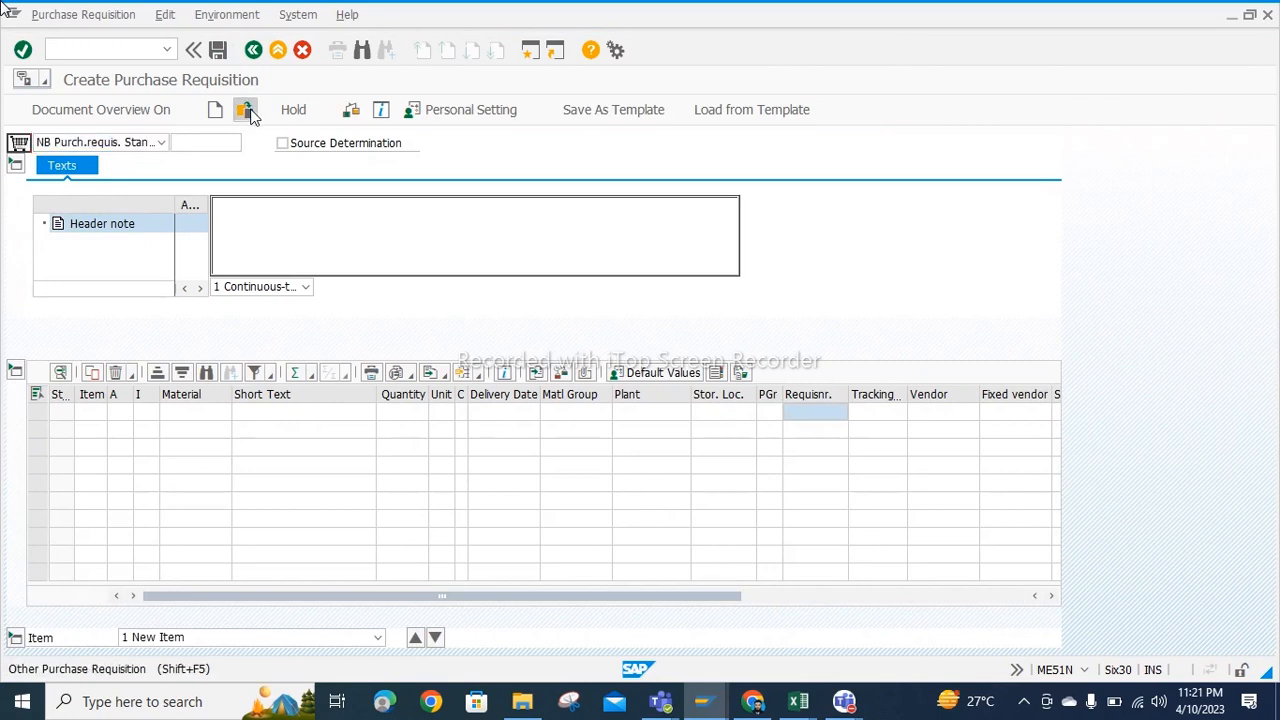
pyautogui.press('Return')
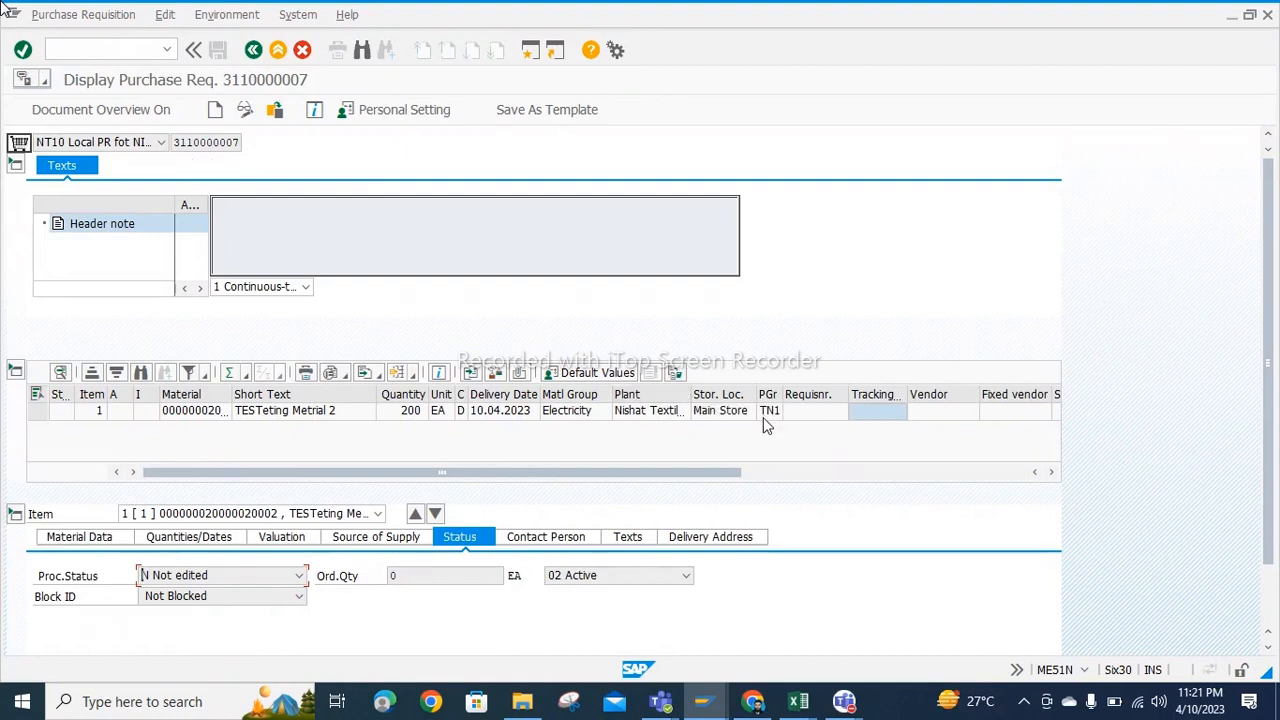
pyautogui.click(65, 538)
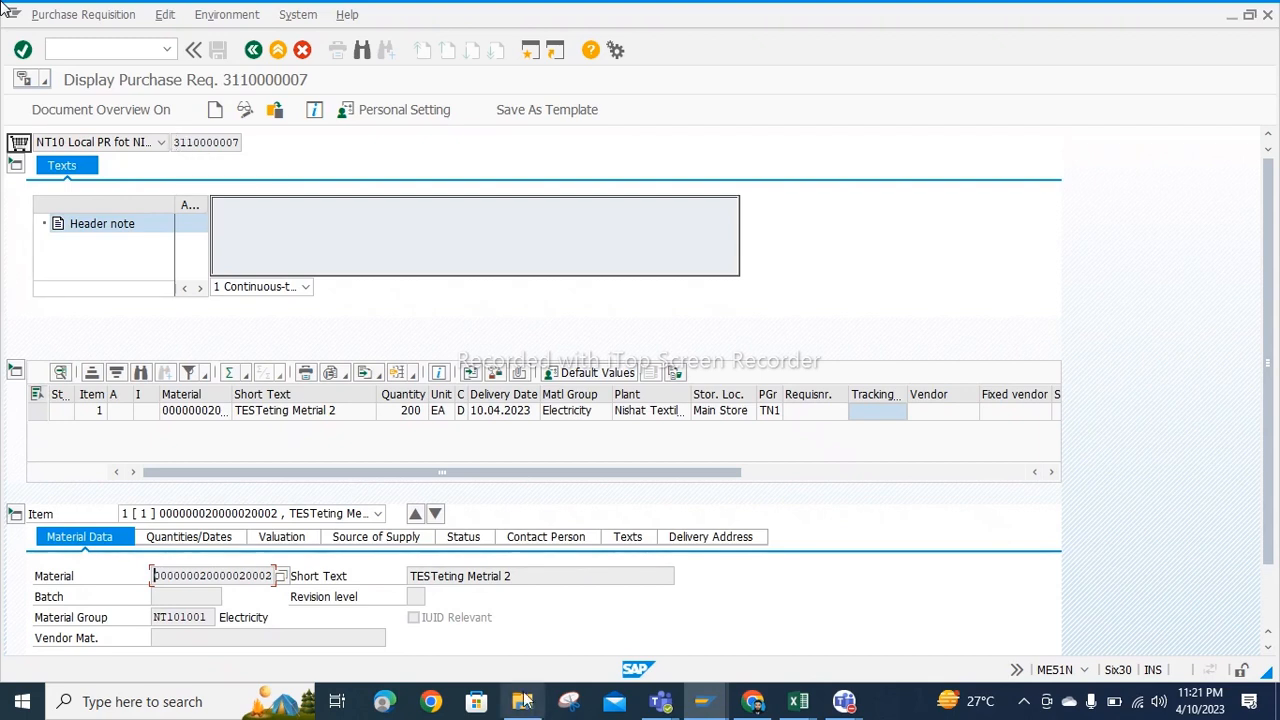
pyautogui.click(701, 701)
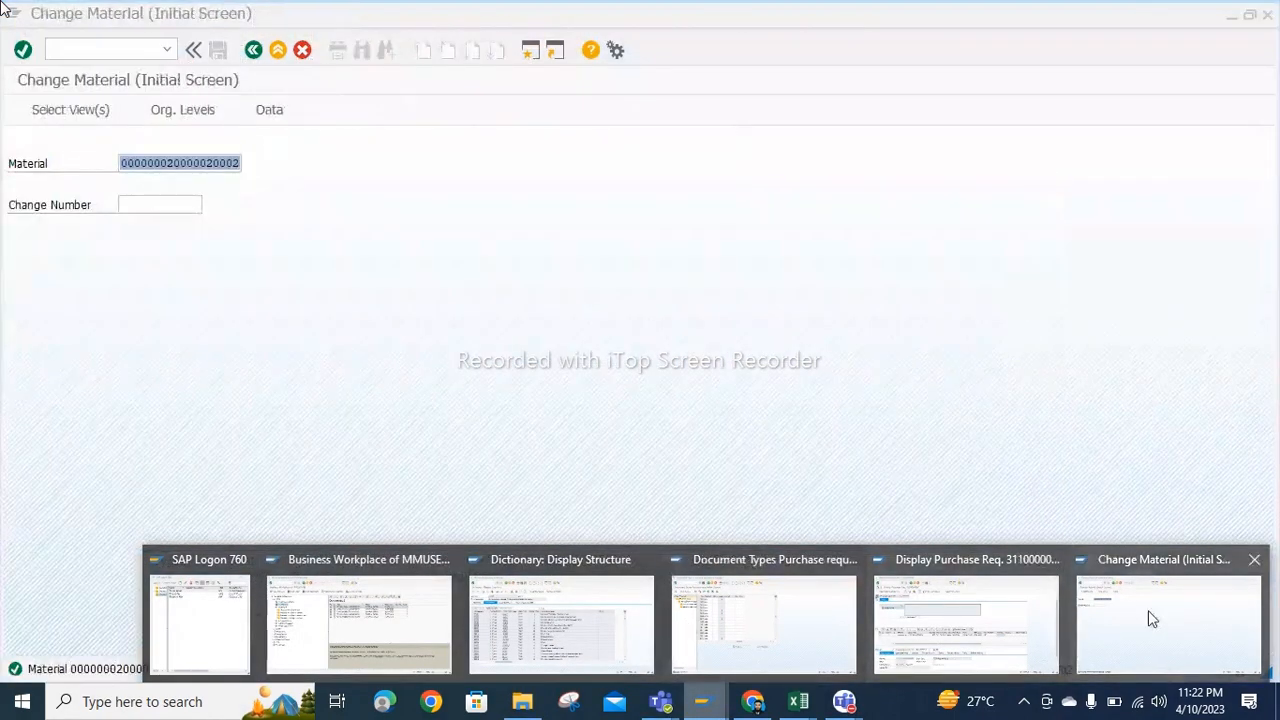
pyautogui.click(1148, 610)
pyautogui.press('Return')
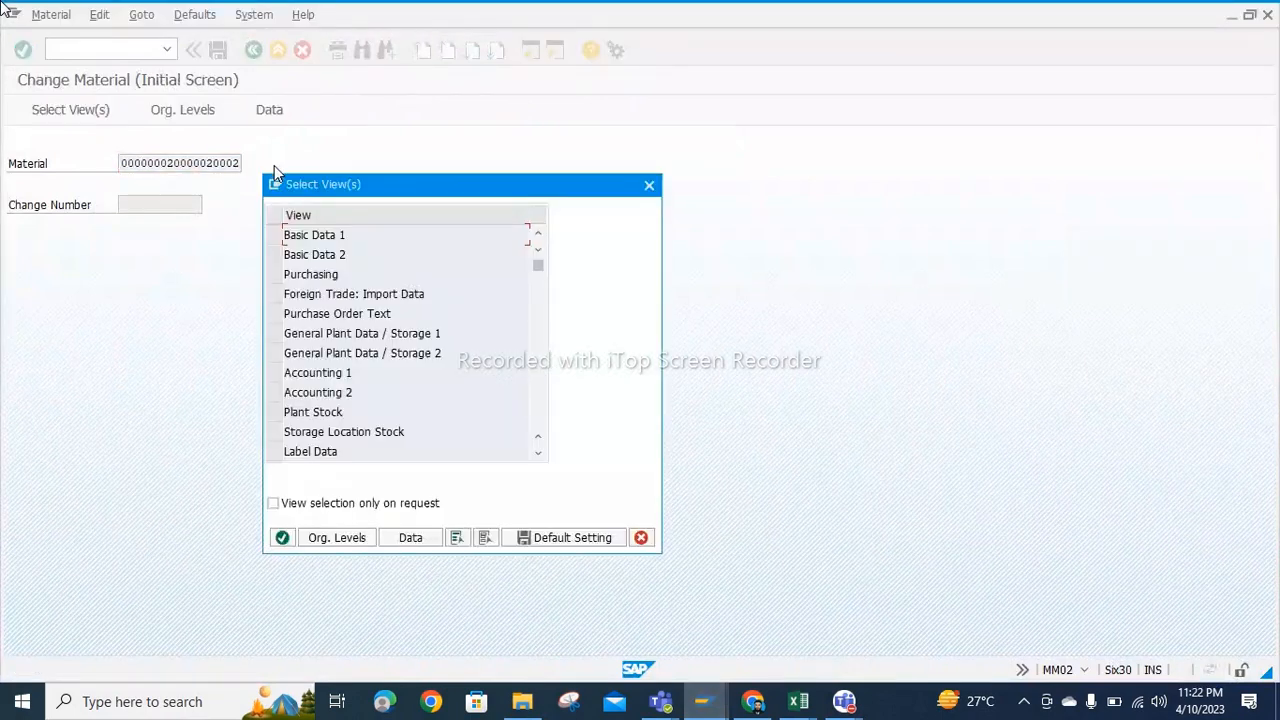
pyautogui.click(276, 376)
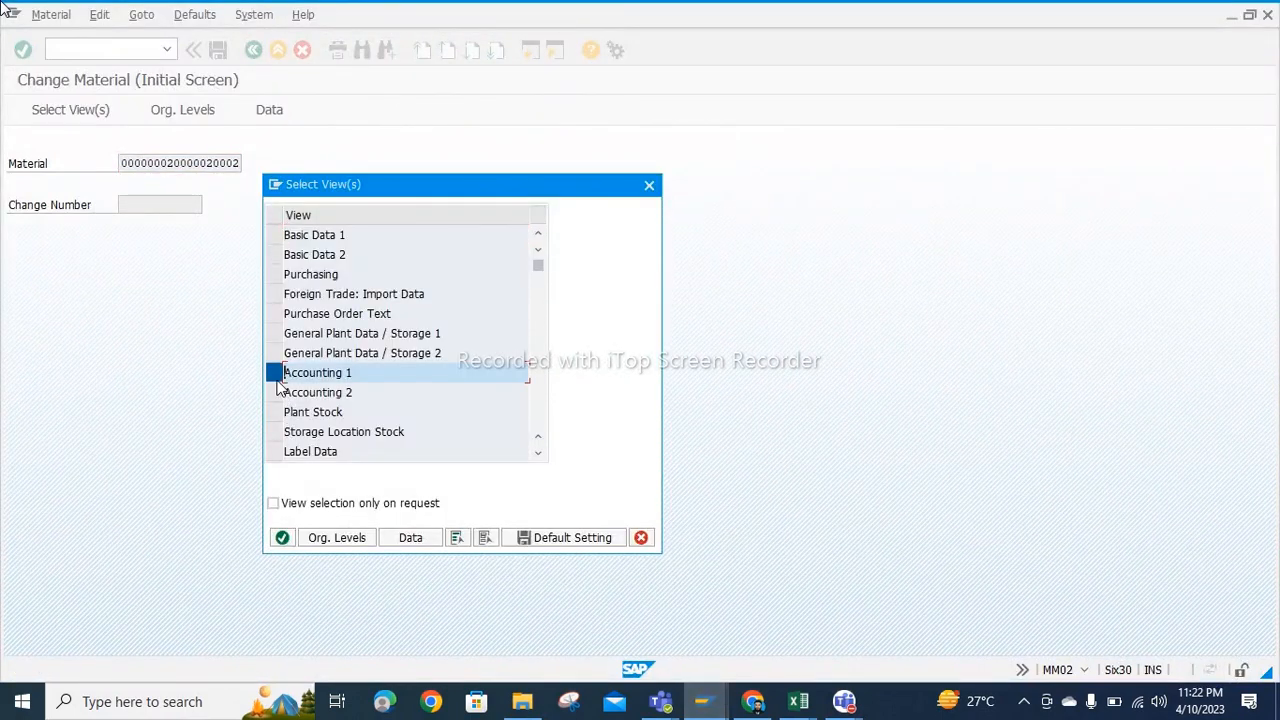
pyautogui.click(335, 538)
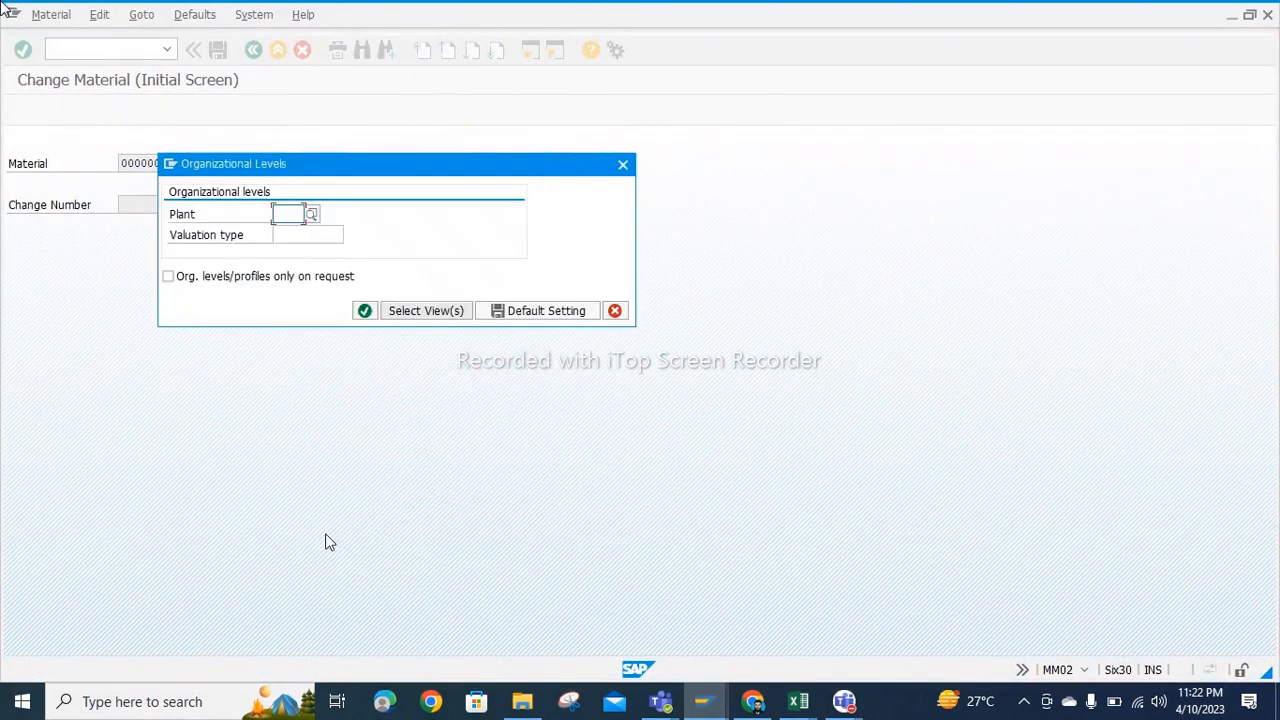
pyautogui.click(282, 213)
pyautogui.click(288, 231)
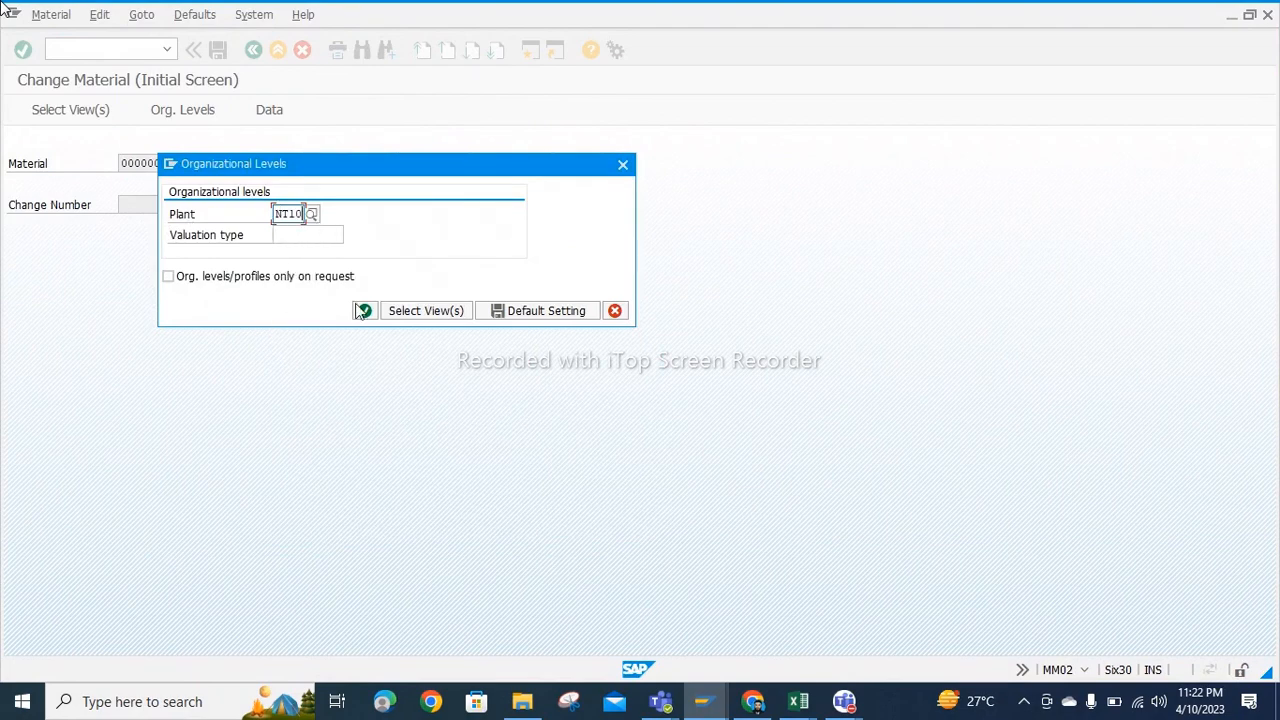
pyautogui.click(365, 311)
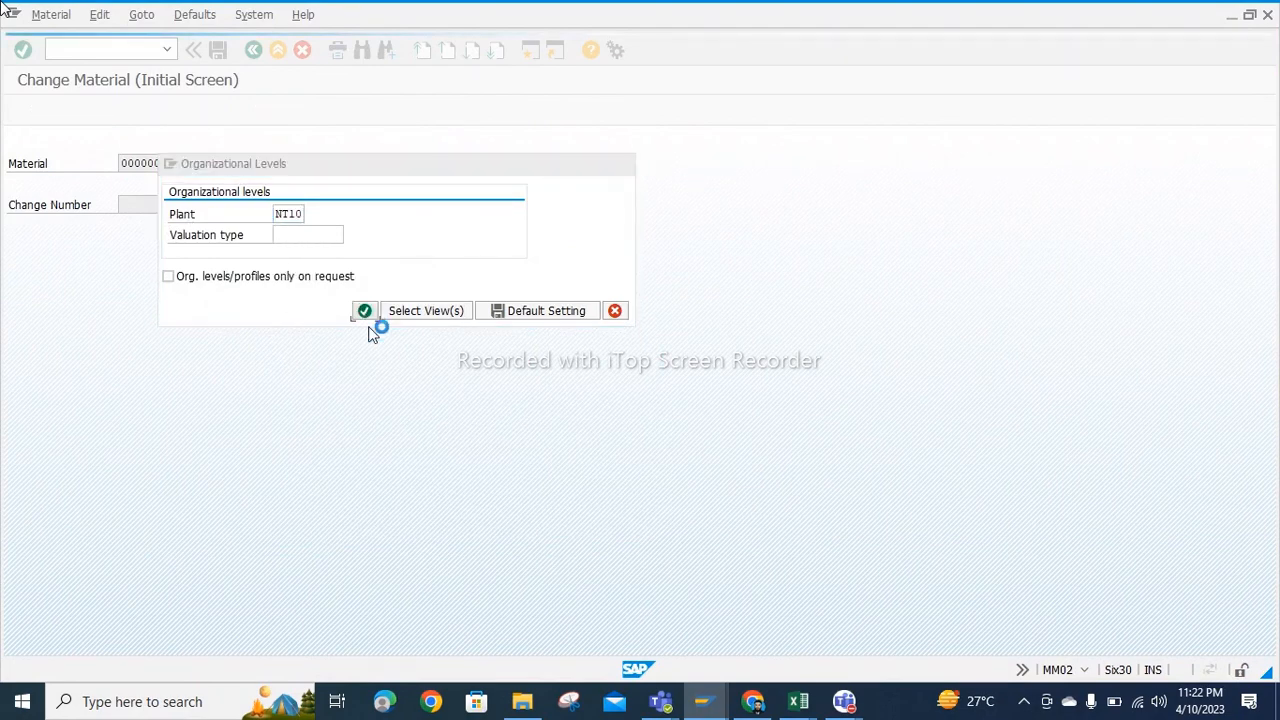
# Step: Clear the standard price in the material's Accounting 1 view and save the material
pyautogui.doubleClick(492, 452)
pyautogui.press('Delete')
pyautogui.press('Return')
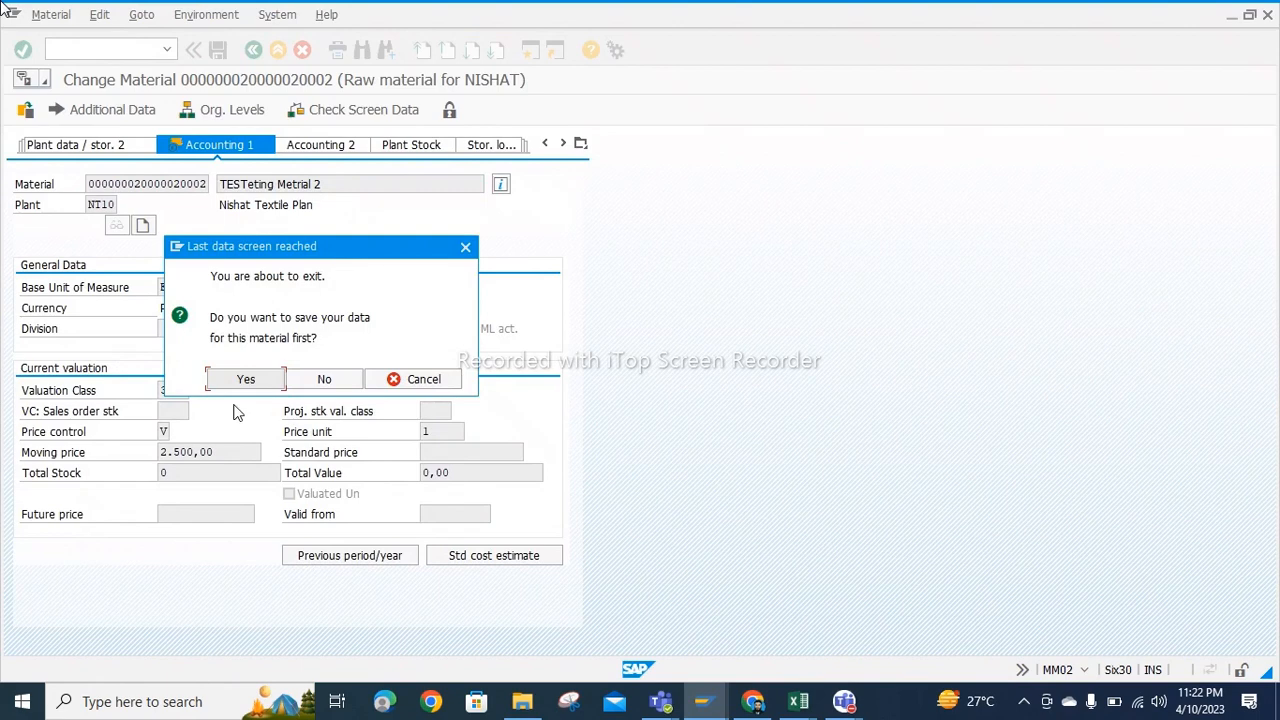
pyautogui.click(245, 381)
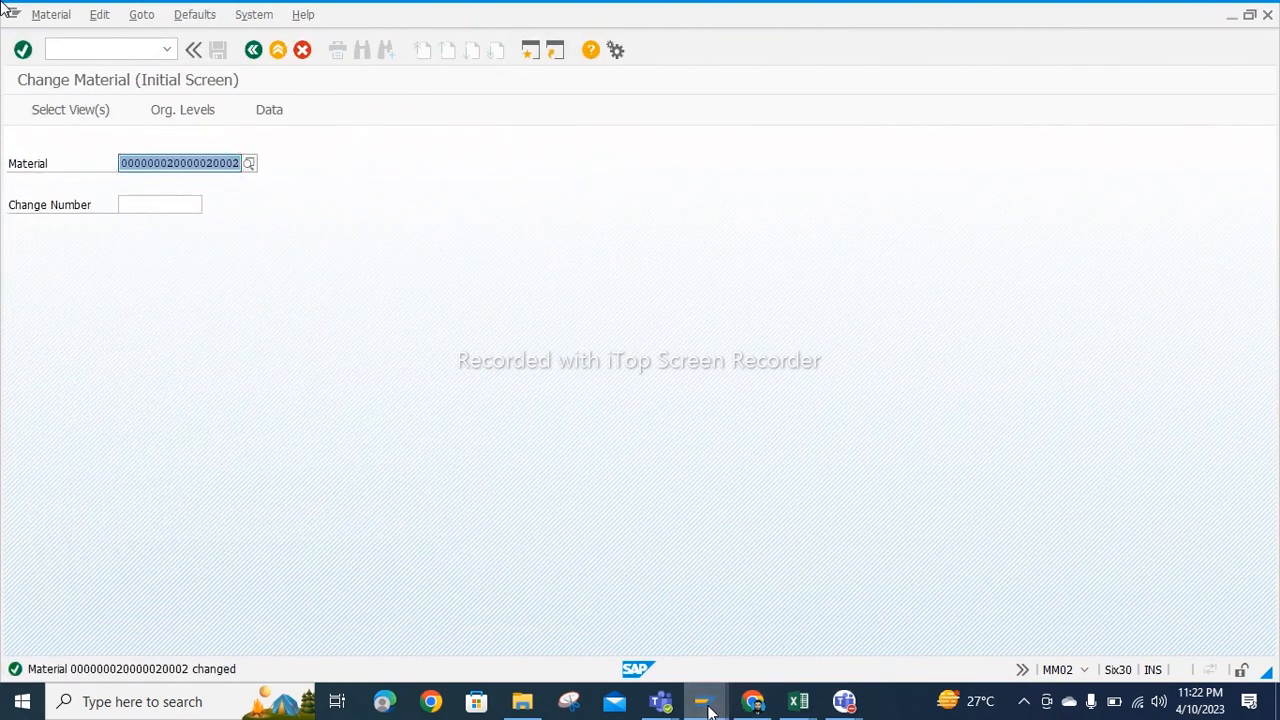
# Step: Switch to the requisition session, change the first item's quantity to 150 in change mode and save the requisition
pyautogui.moveTo(706, 706)
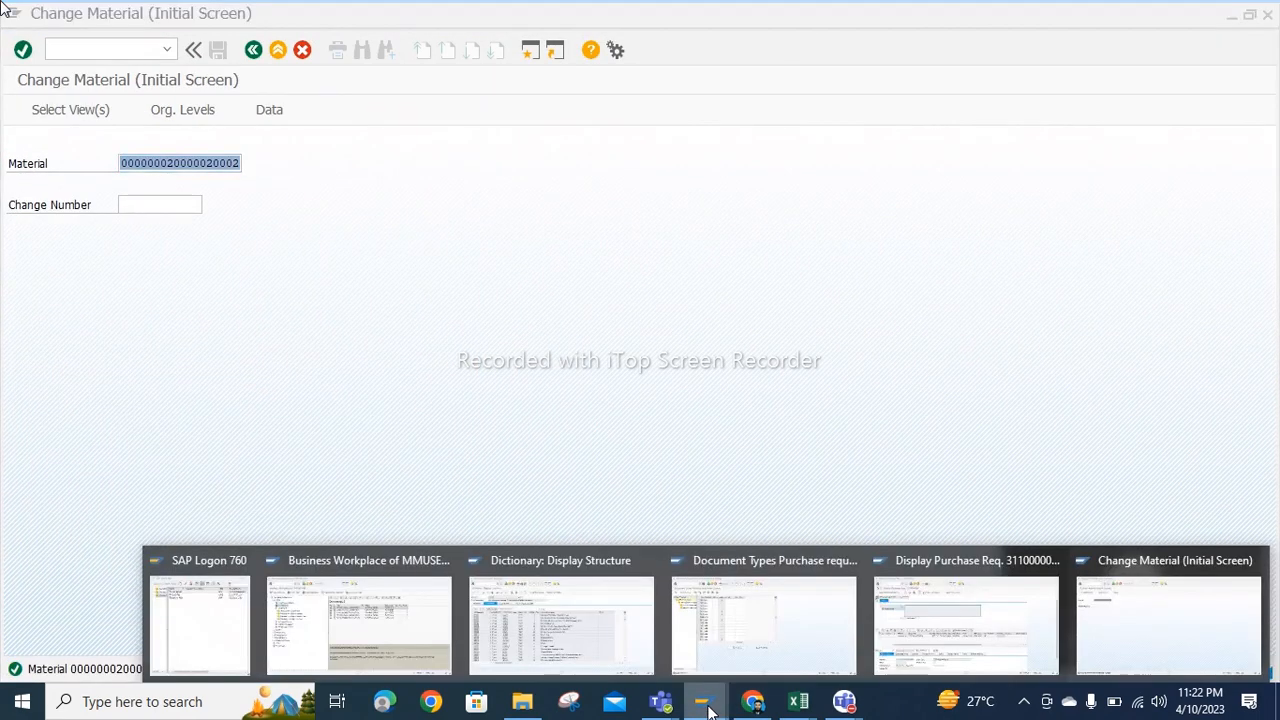
pyautogui.click(982, 645)
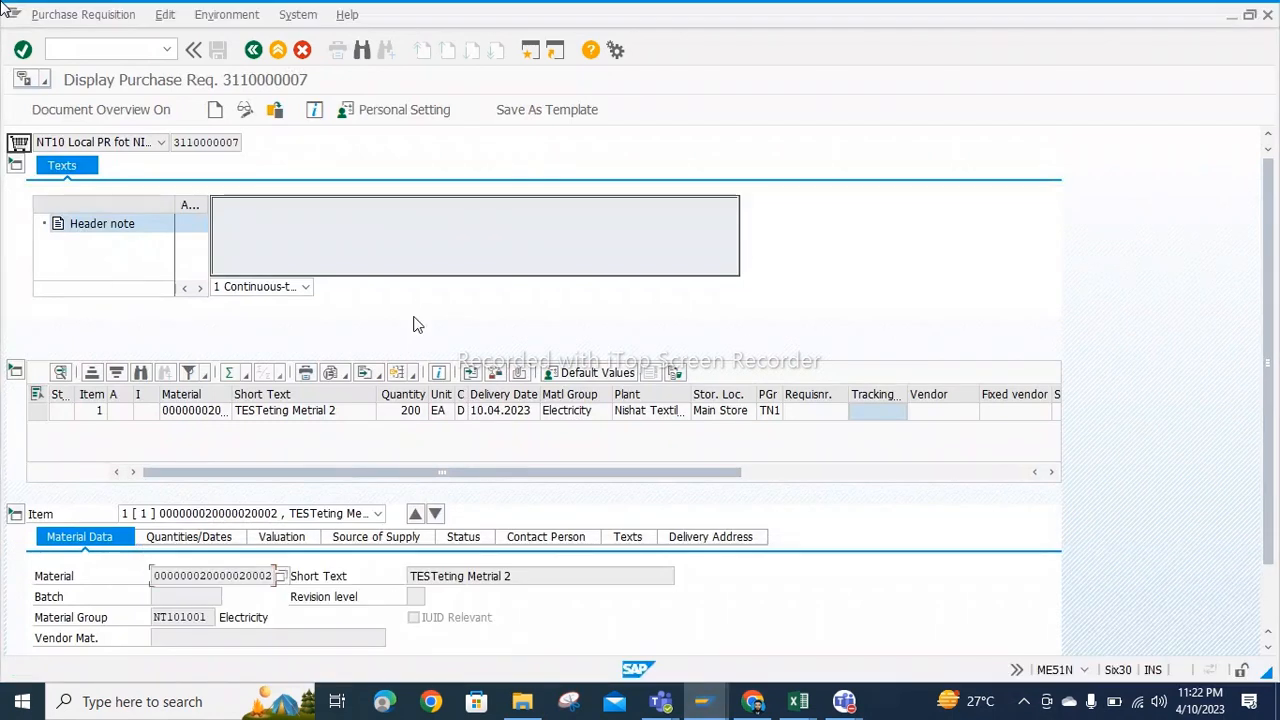
pyautogui.click(398, 413)
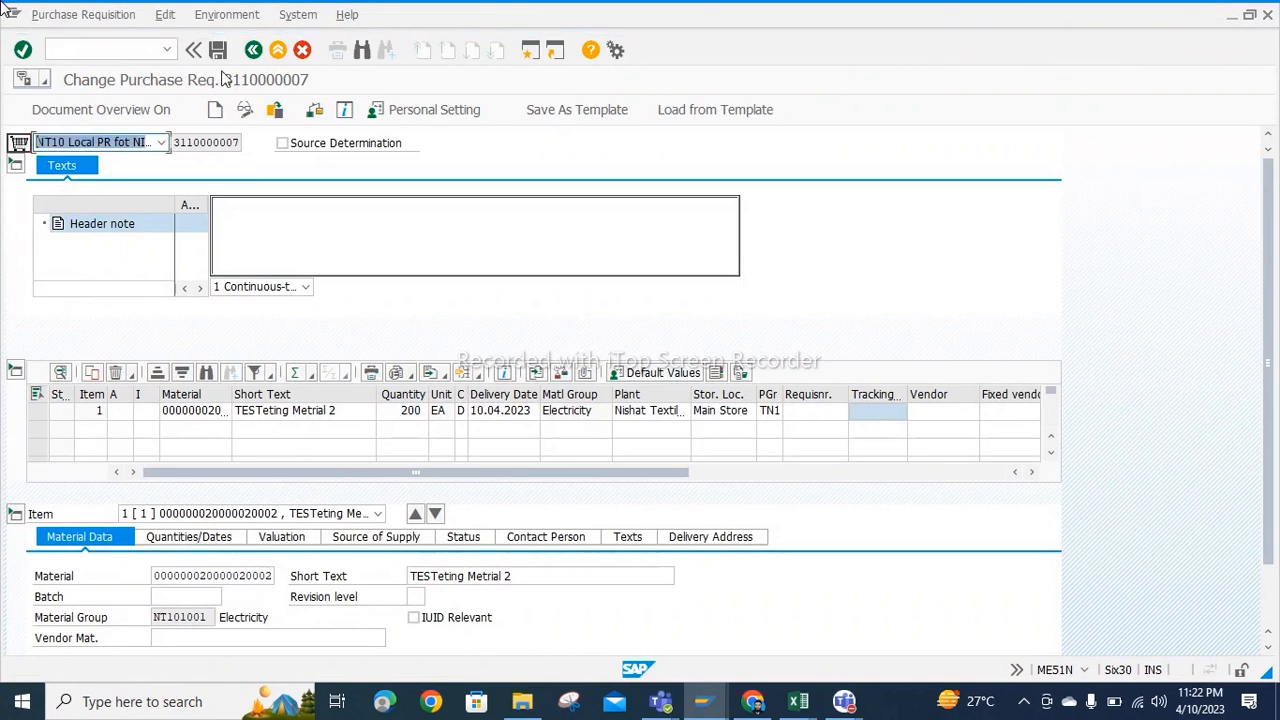
pyautogui.write('150')
pyautogui.press('Return')
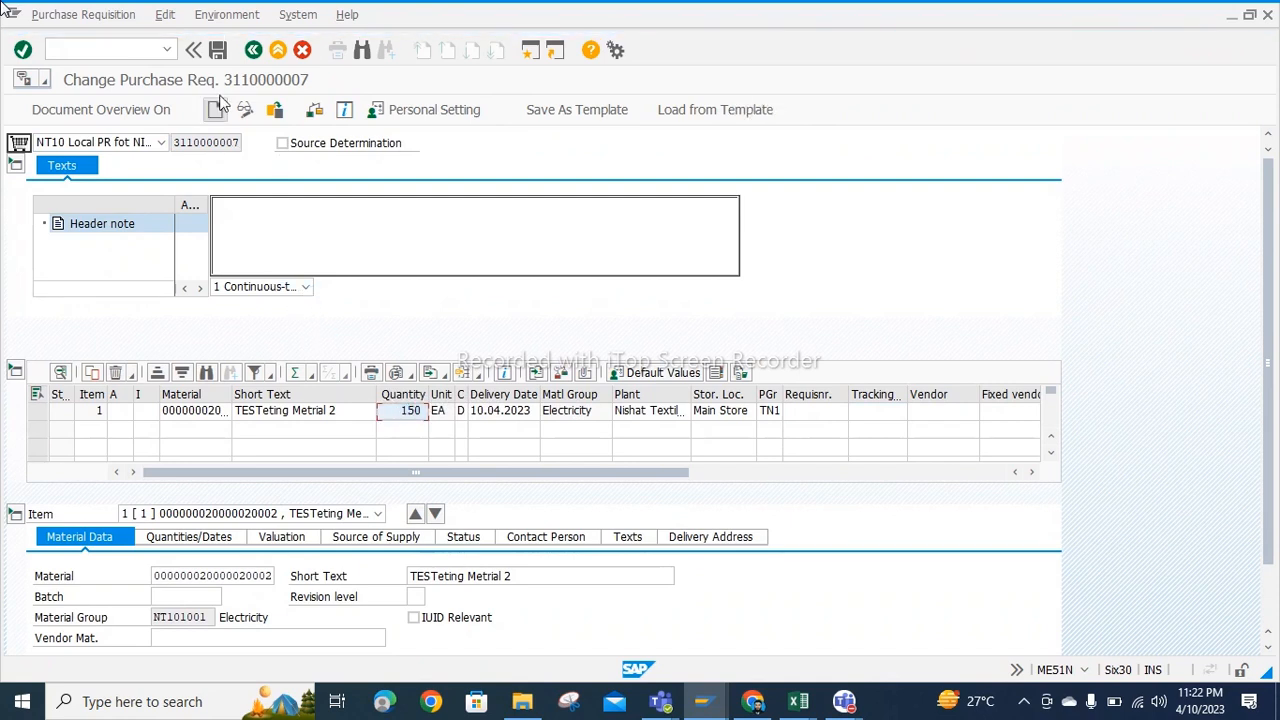
pyautogui.click(218, 50)
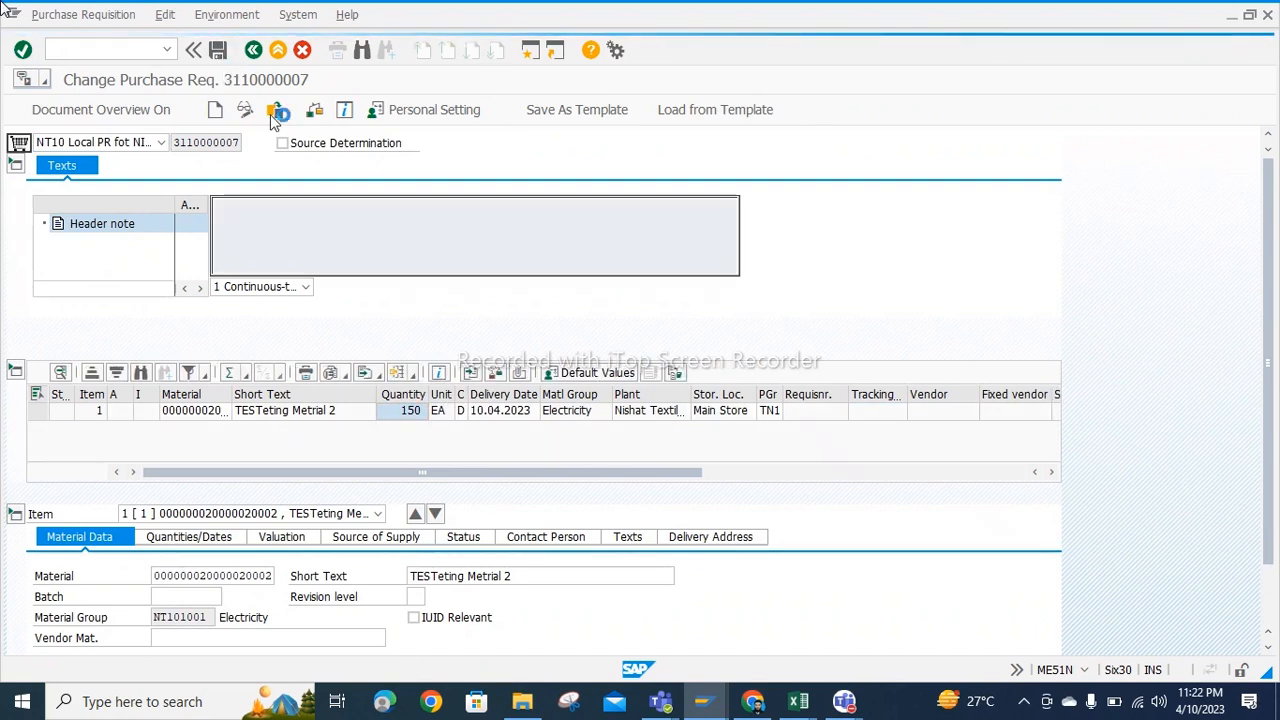
# Step: Reopen the saved purchase requisition and display its header release strategy
pyautogui.click(275, 110)
pyautogui.click(203, 331)
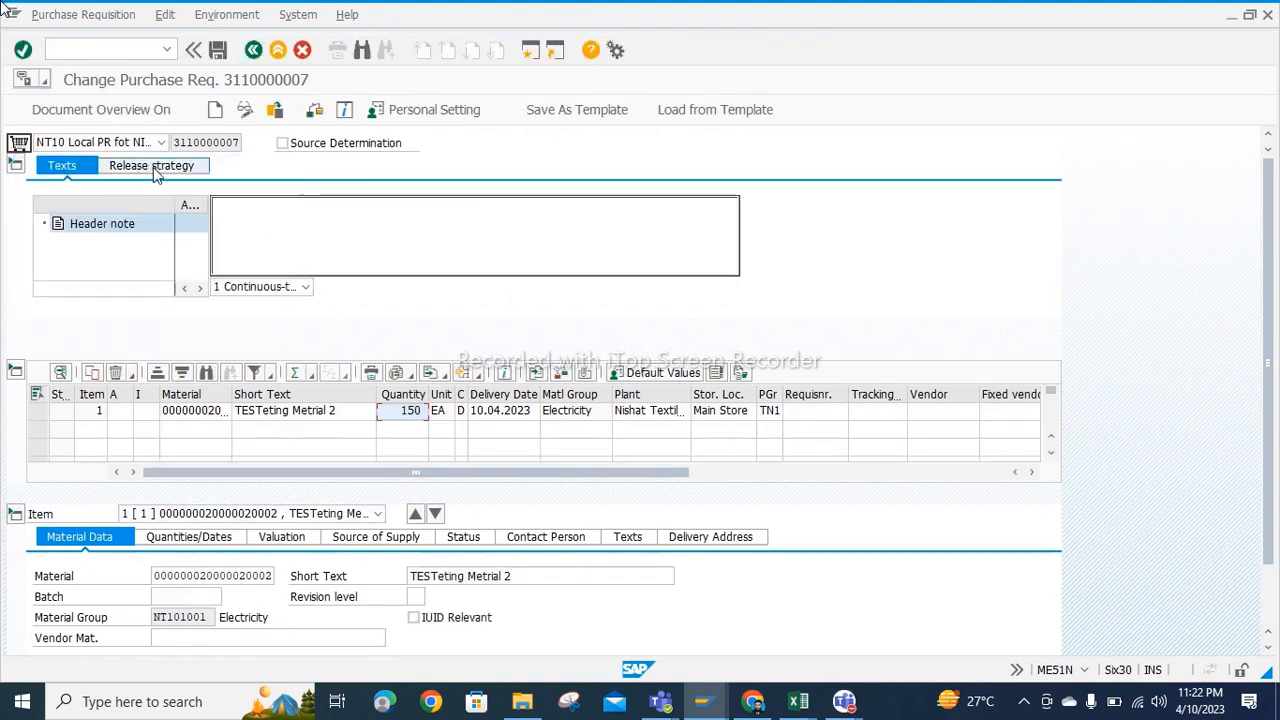
pyautogui.click(155, 168)
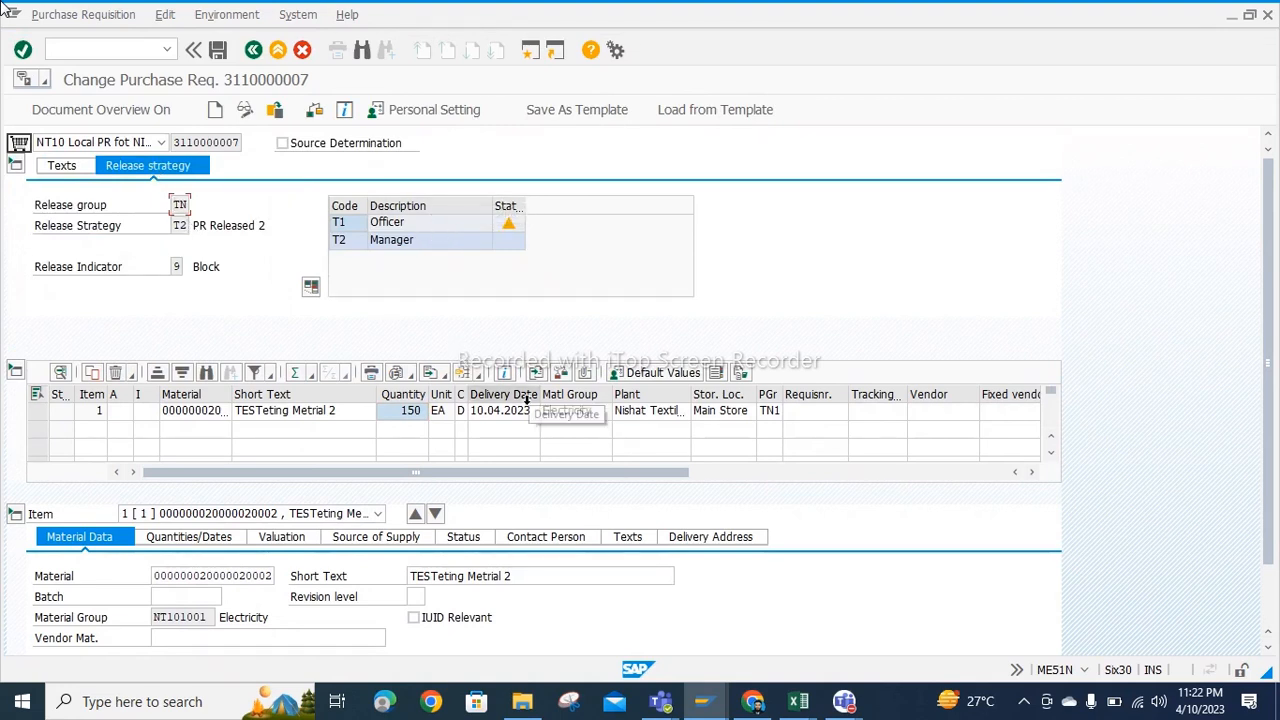
# Step: Switch to the Business Workplace session, leave the workplace and open it again from SAP Easy Access
pyautogui.moveTo(697, 703)
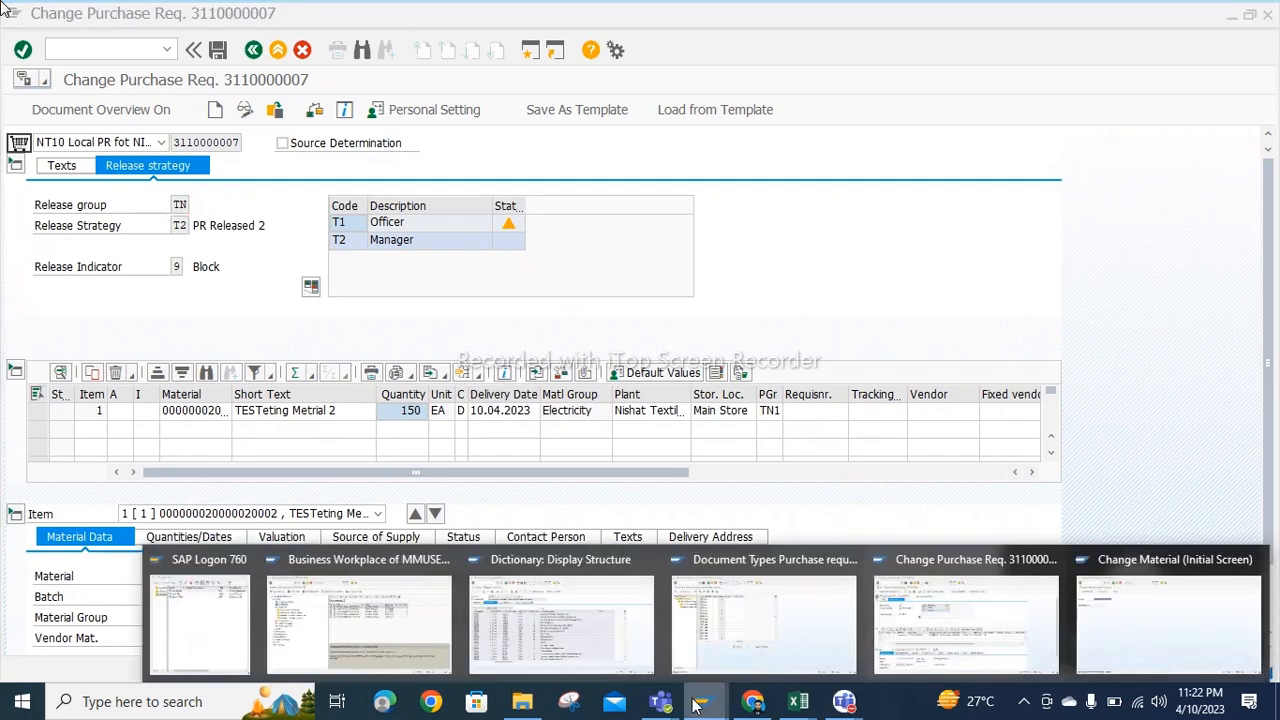
pyautogui.click(405, 617)
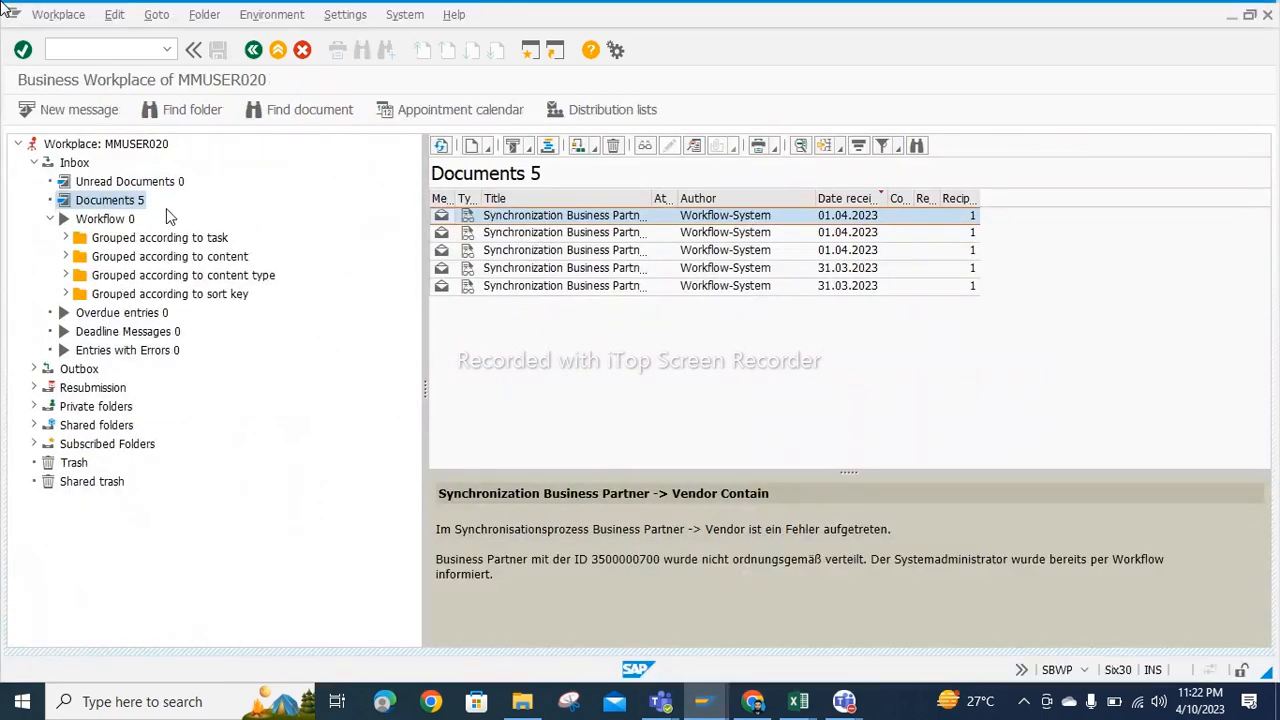
pyautogui.click(253, 50)
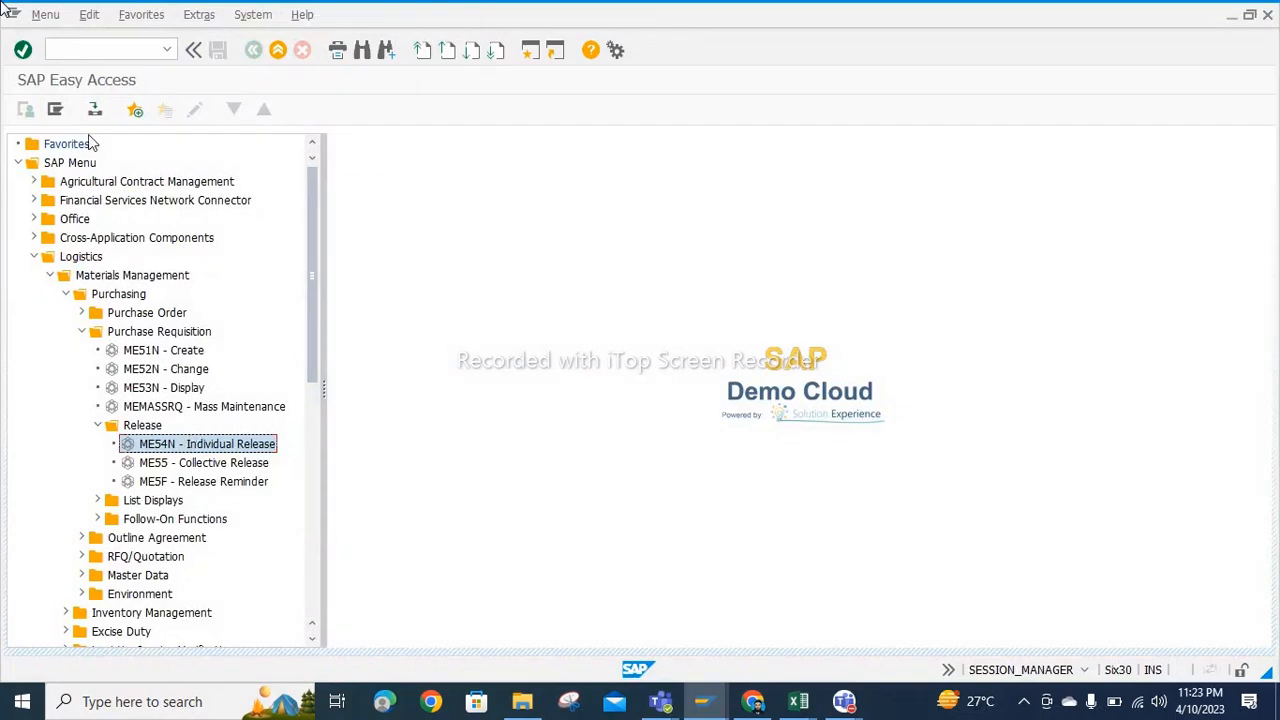
pyautogui.click(95, 109)
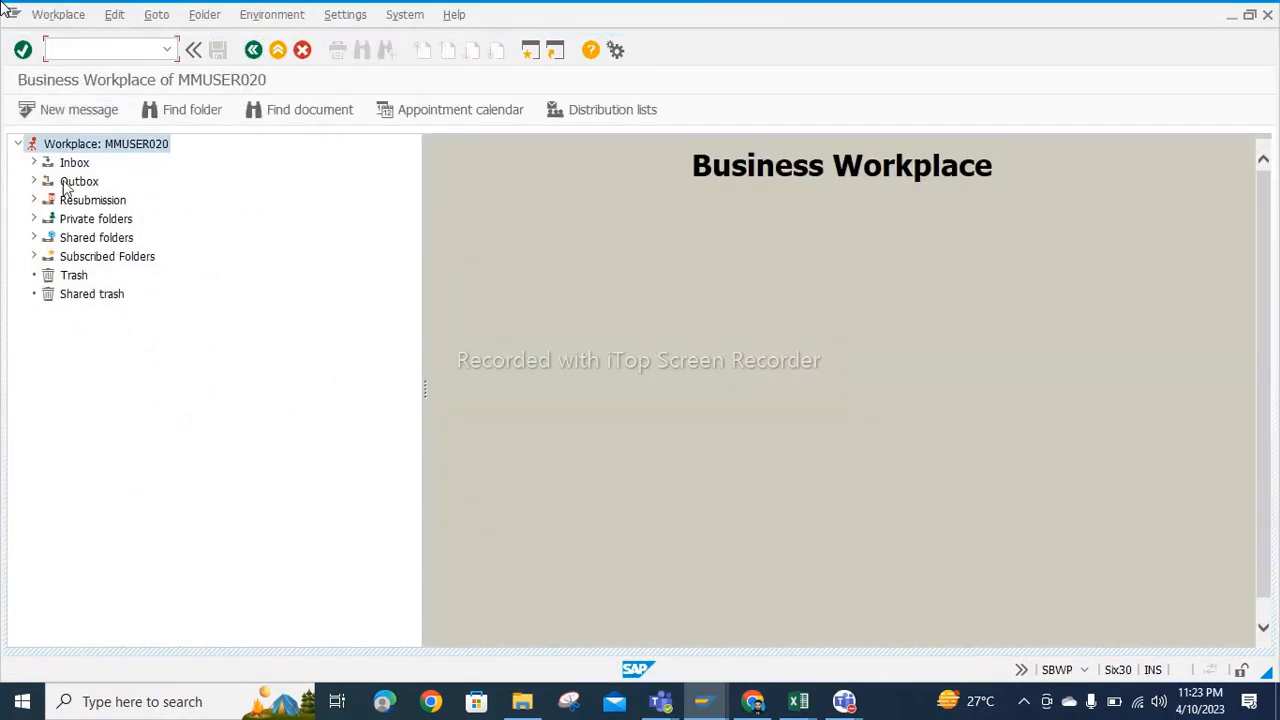
# Step: Examine the inbox's Workflow groupings, unread documents and documents for release work items
pyautogui.click(33, 163)
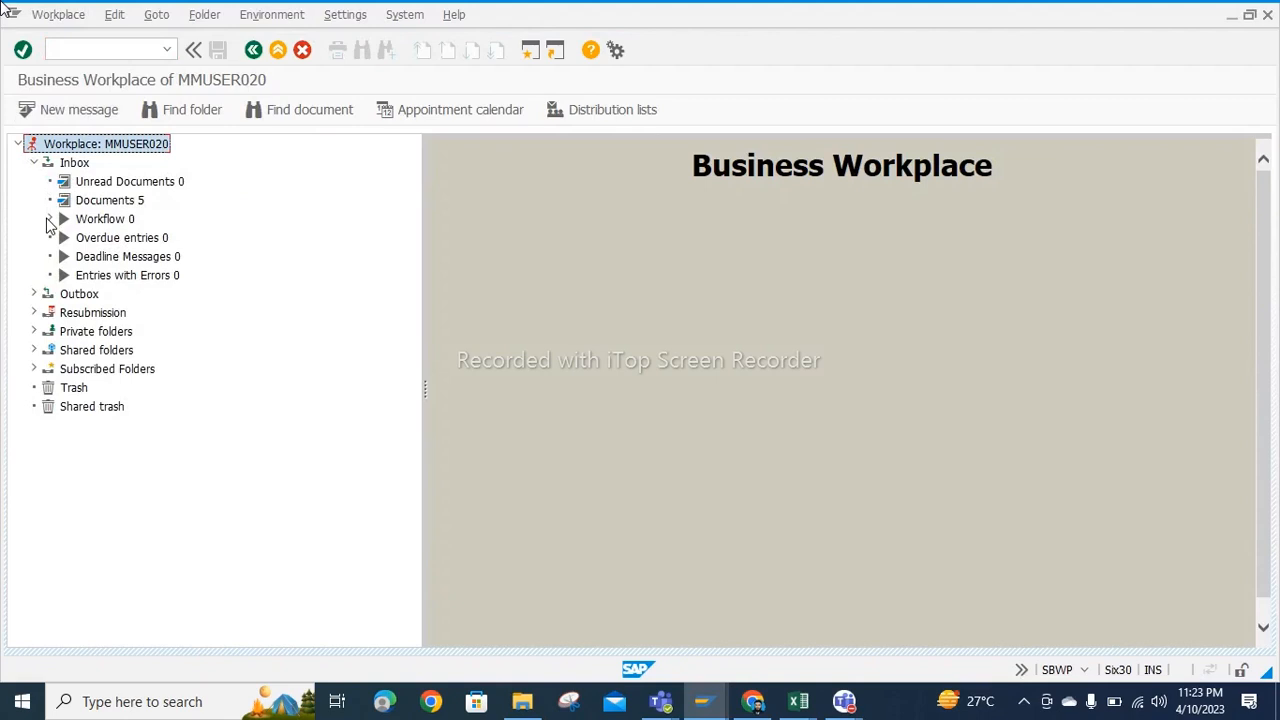
pyautogui.click(49, 219)
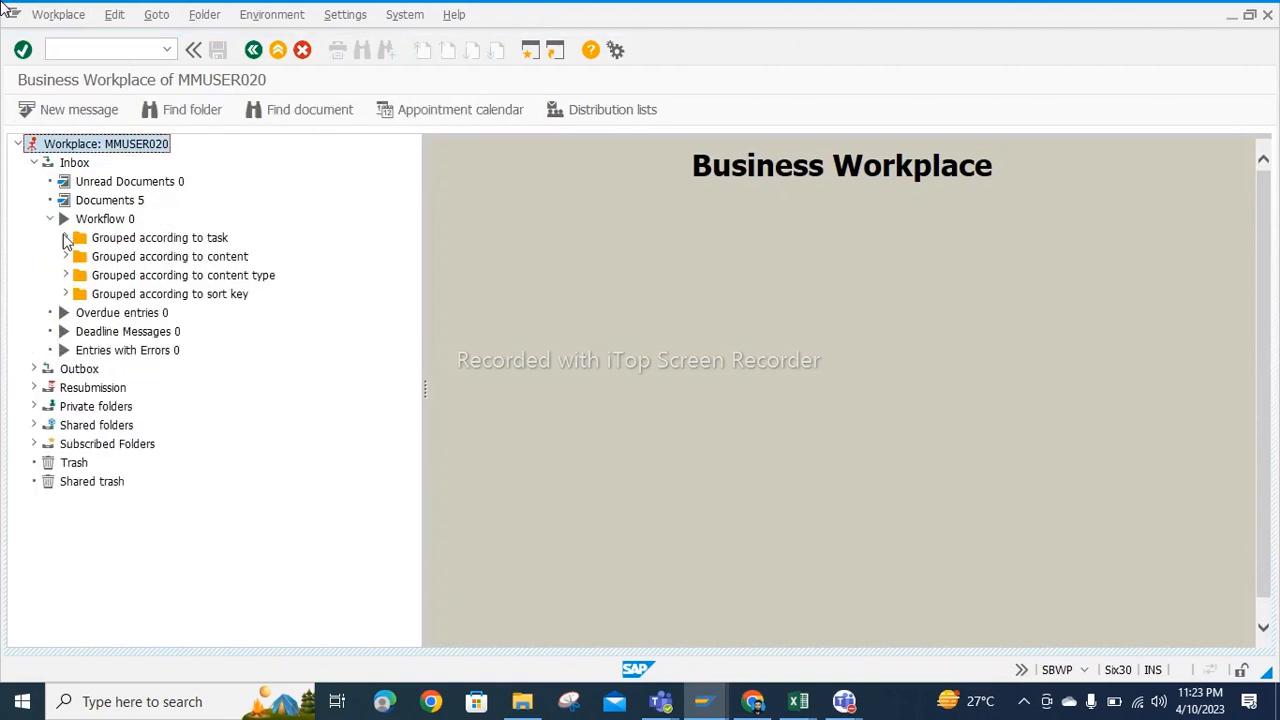
pyautogui.click(66, 256)
pyautogui.click(66, 276)
pyautogui.click(66, 294)
pyautogui.click(66, 276)
pyautogui.click(66, 257)
pyautogui.click(104, 180)
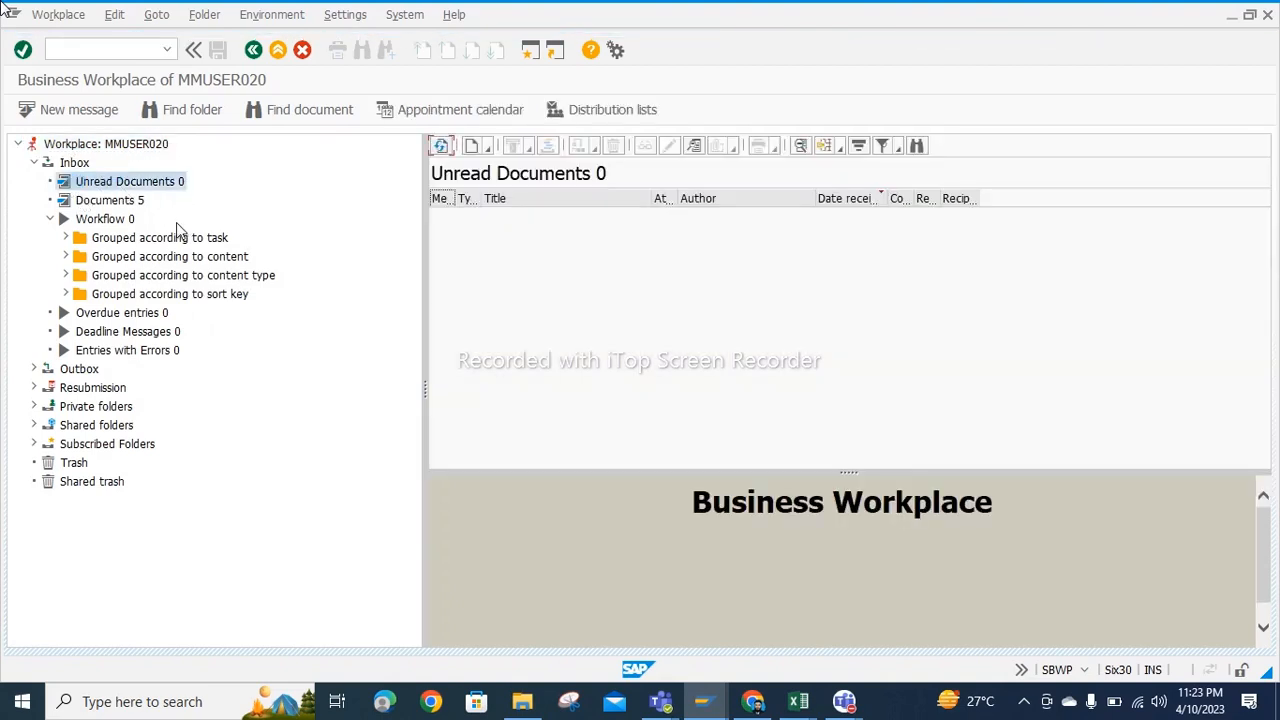
pyautogui.click(80, 200)
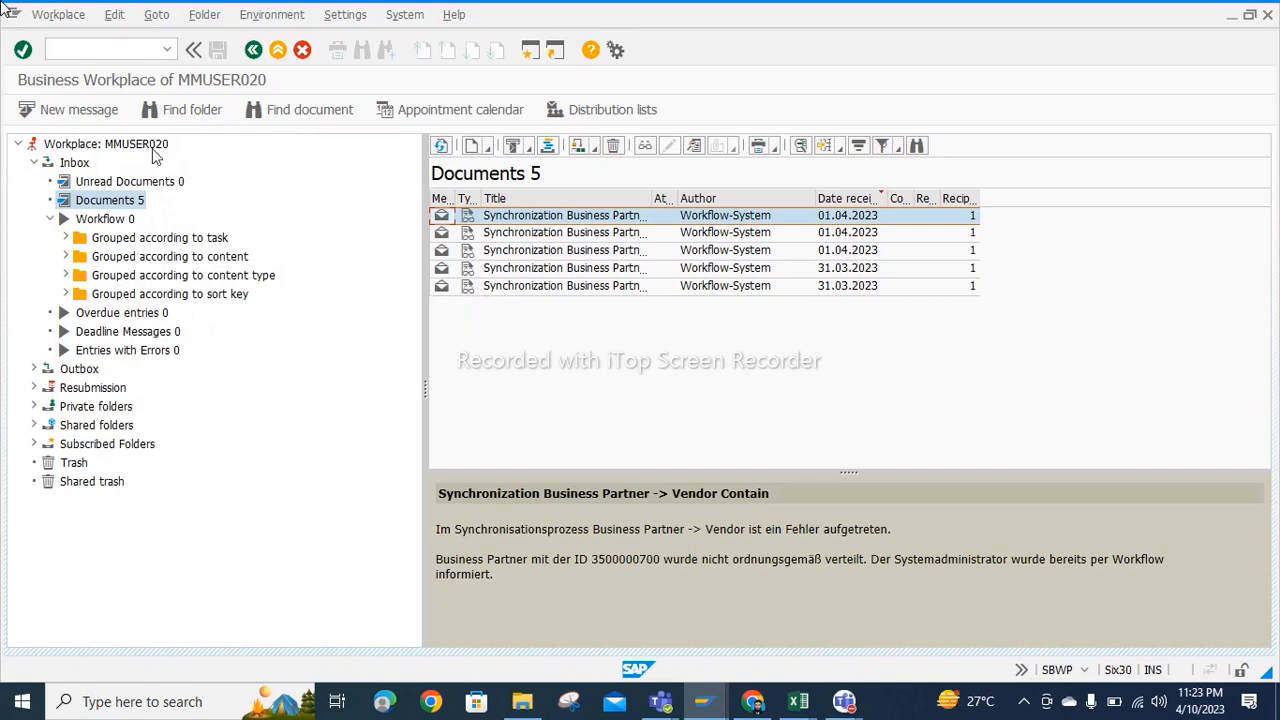
pyautogui.click(80, 182)
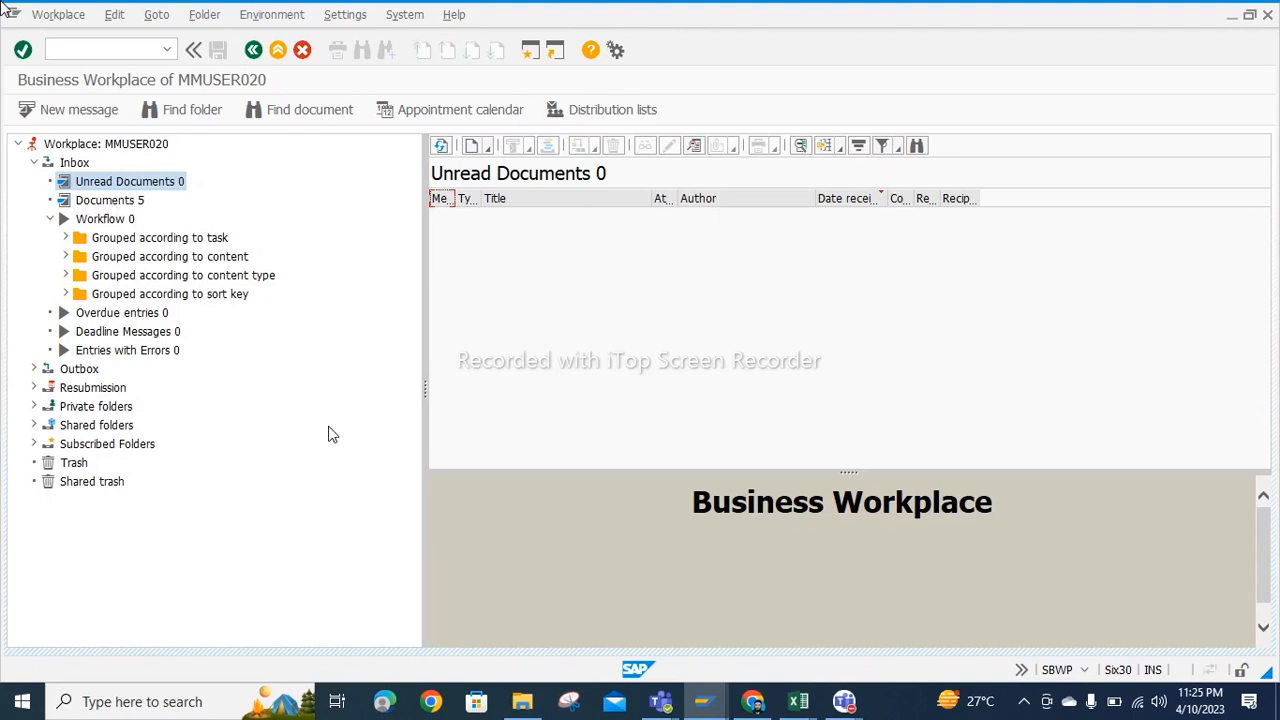
# Step: Switch to the SAP MM(NTDC) workbook in Excel and review the release procedure notes on the PR COnfigration sheet
pyautogui.click(797, 706)
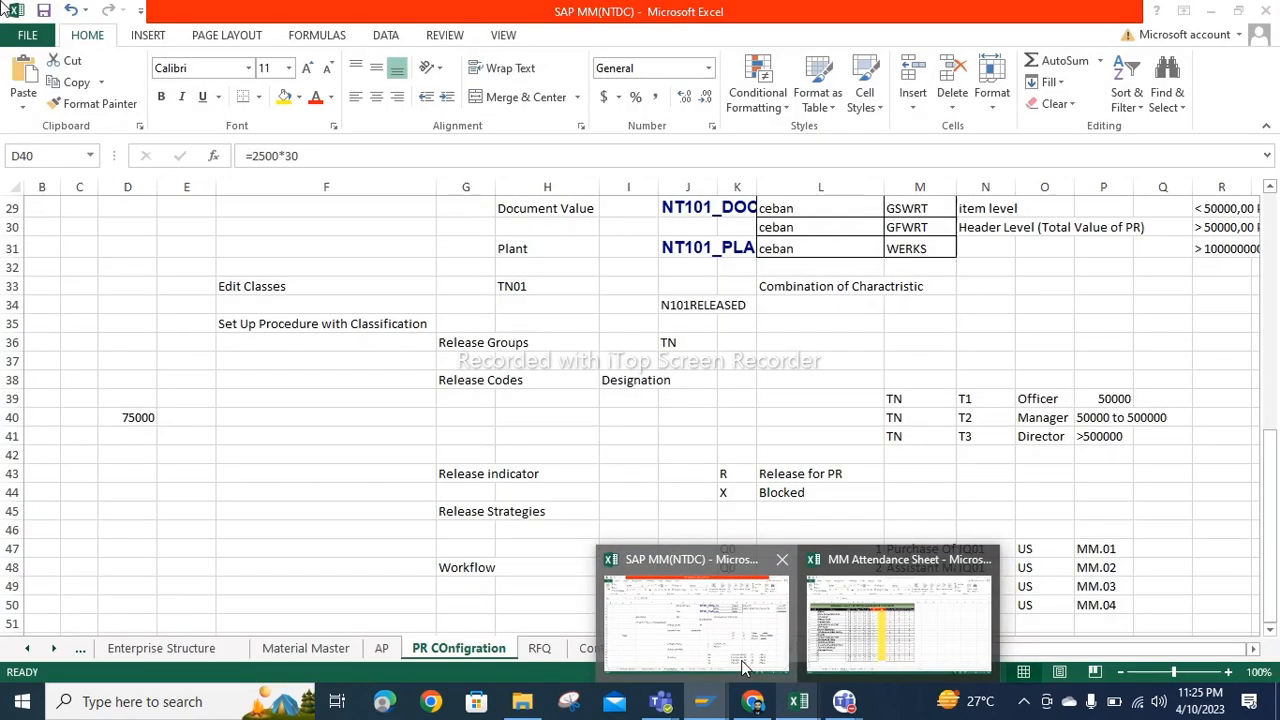
pyautogui.click(743, 668)
pyautogui.moveTo(1272, 462); pyautogui.dragTo(1272, 414)
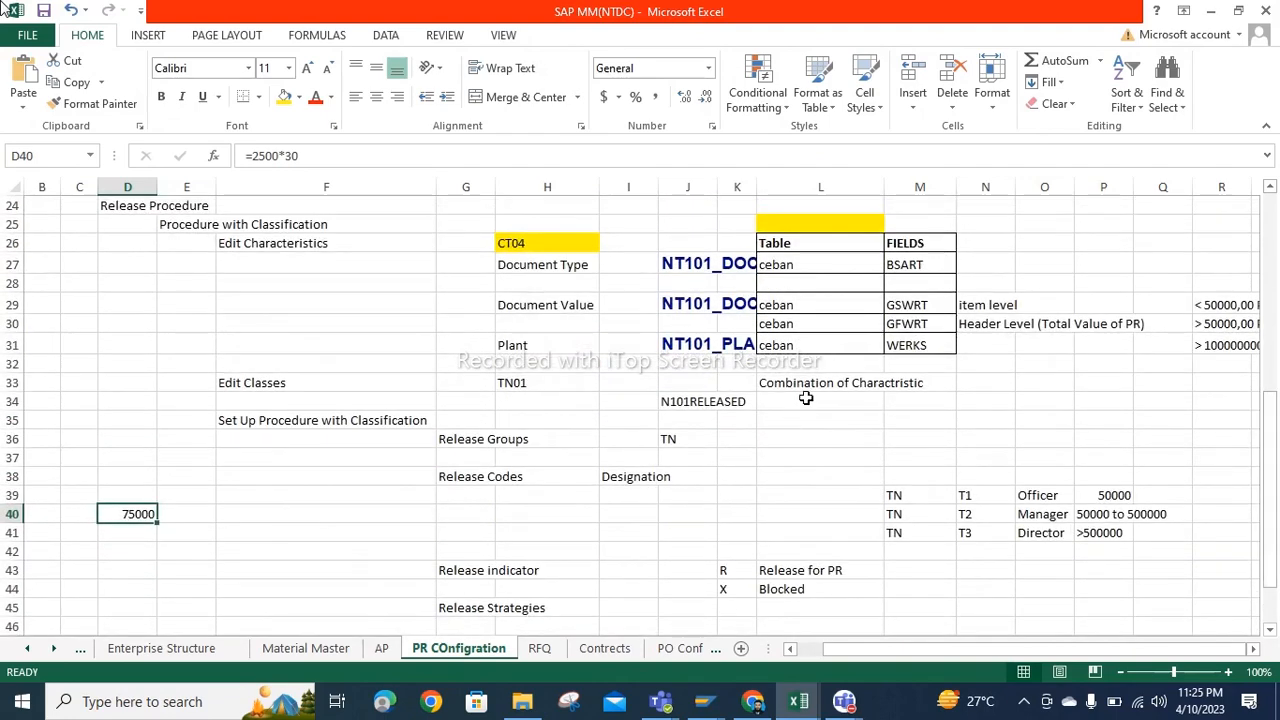
pyautogui.keyDown('ctrl'); pyautogui.scroll(-3, 806, 398); pyautogui.keyUp('ctrl')
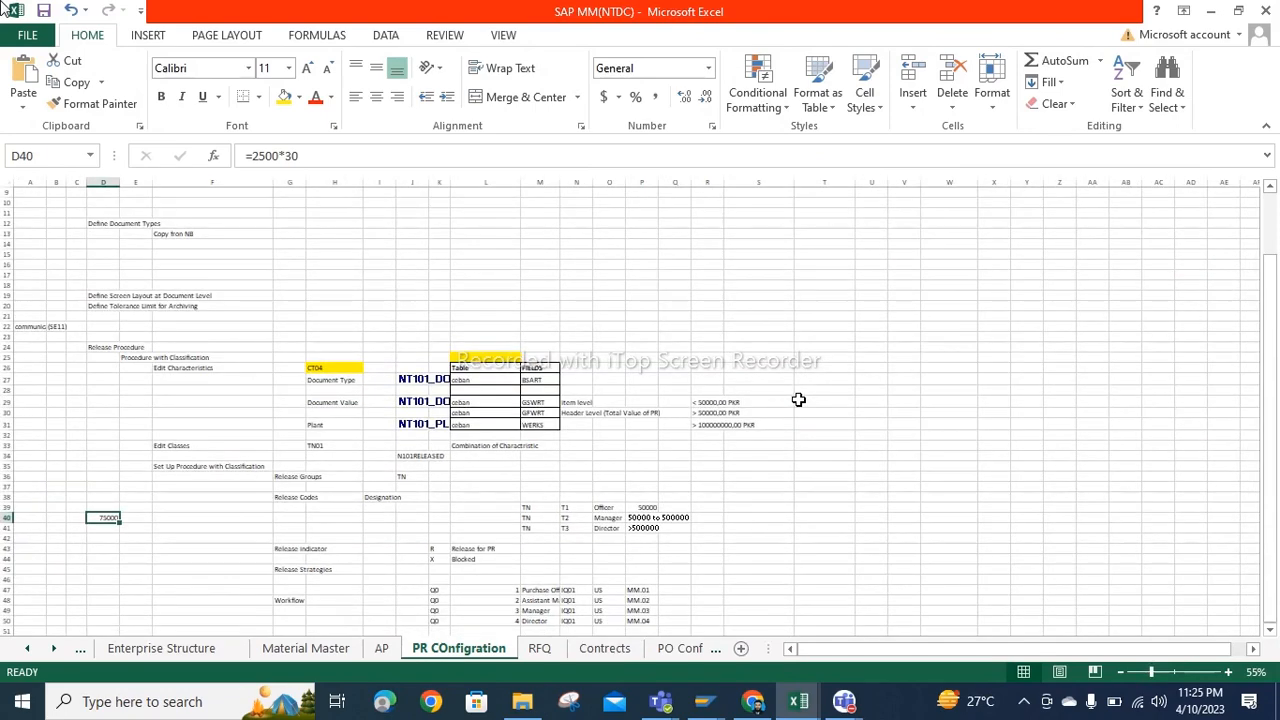
pyautogui.keyDown('ctrl'); pyautogui.scroll(2, 798, 399); pyautogui.keyUp('ctrl')
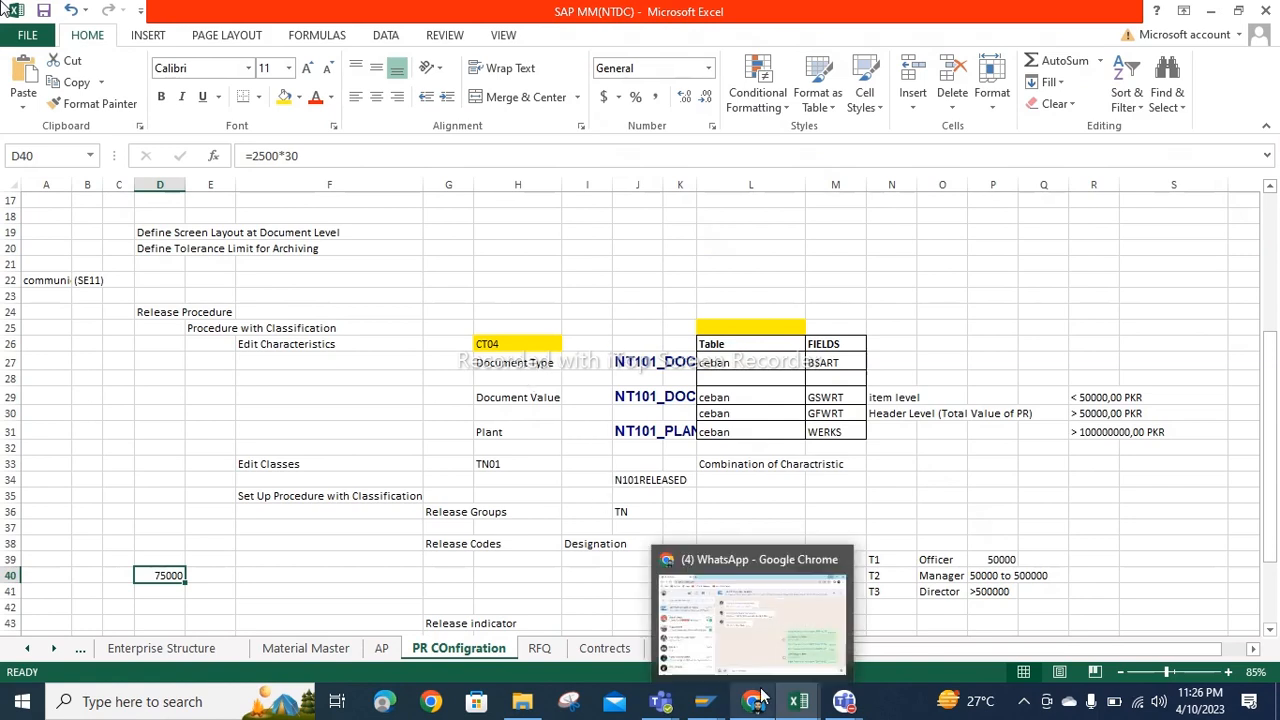
# Step: Examine the CEBAN structure's components, including Plant, Storage Location and Material Group, in the SAP dictionary session, and return to the SAP MM(NTDC) workbook in Excel
pyautogui.moveTo(705, 700)
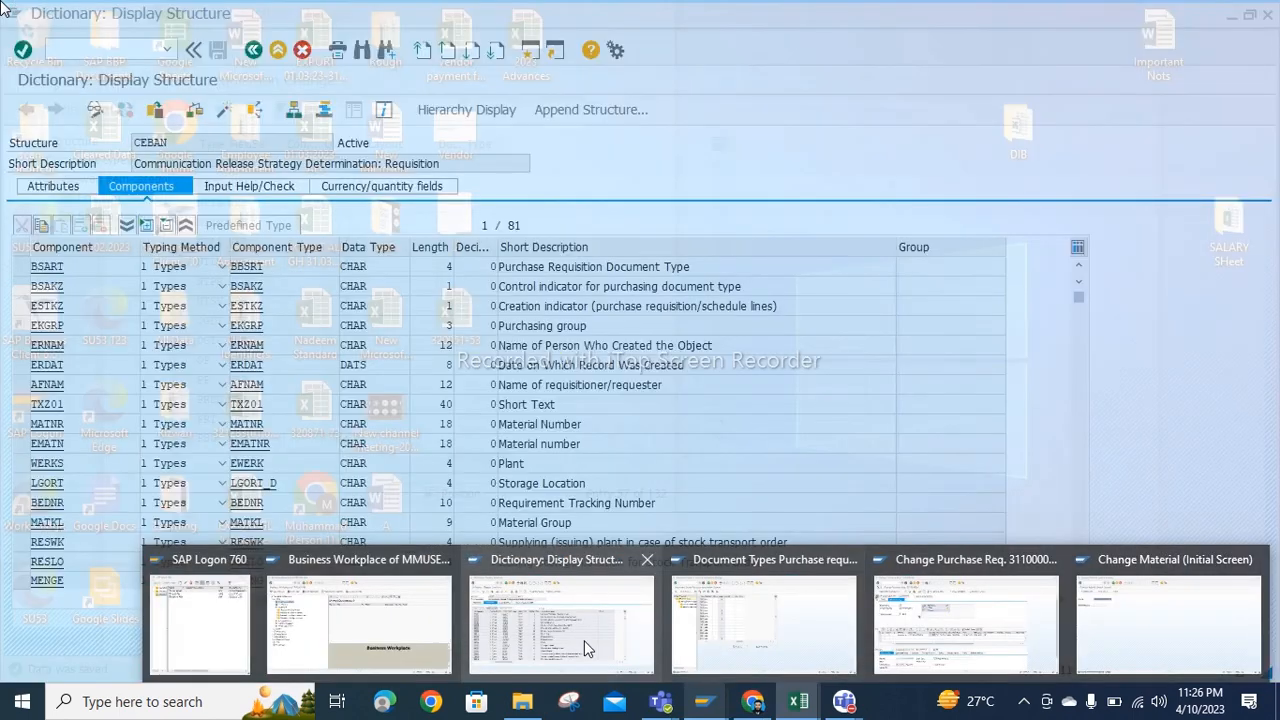
pyautogui.click(584, 640)
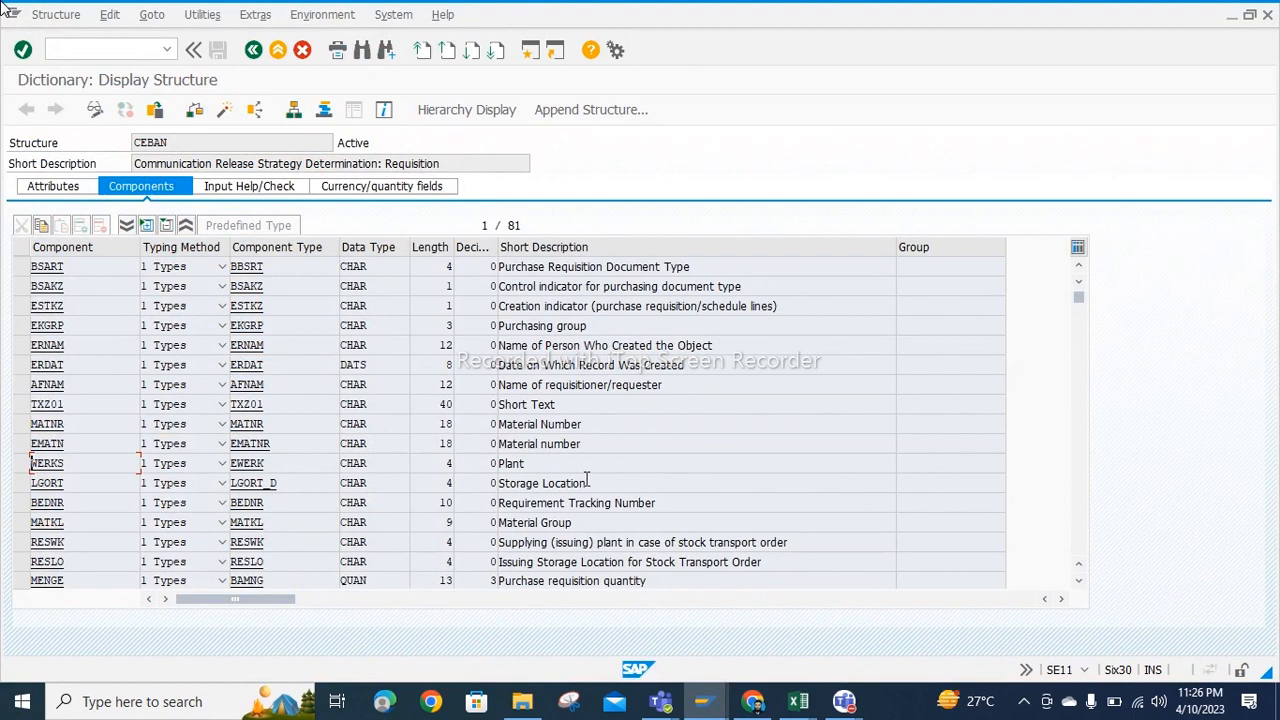
pyautogui.moveTo(537, 466); pyautogui.dragTo(501, 467)
pyautogui.moveTo(588, 486); pyautogui.dragTo(500, 486)
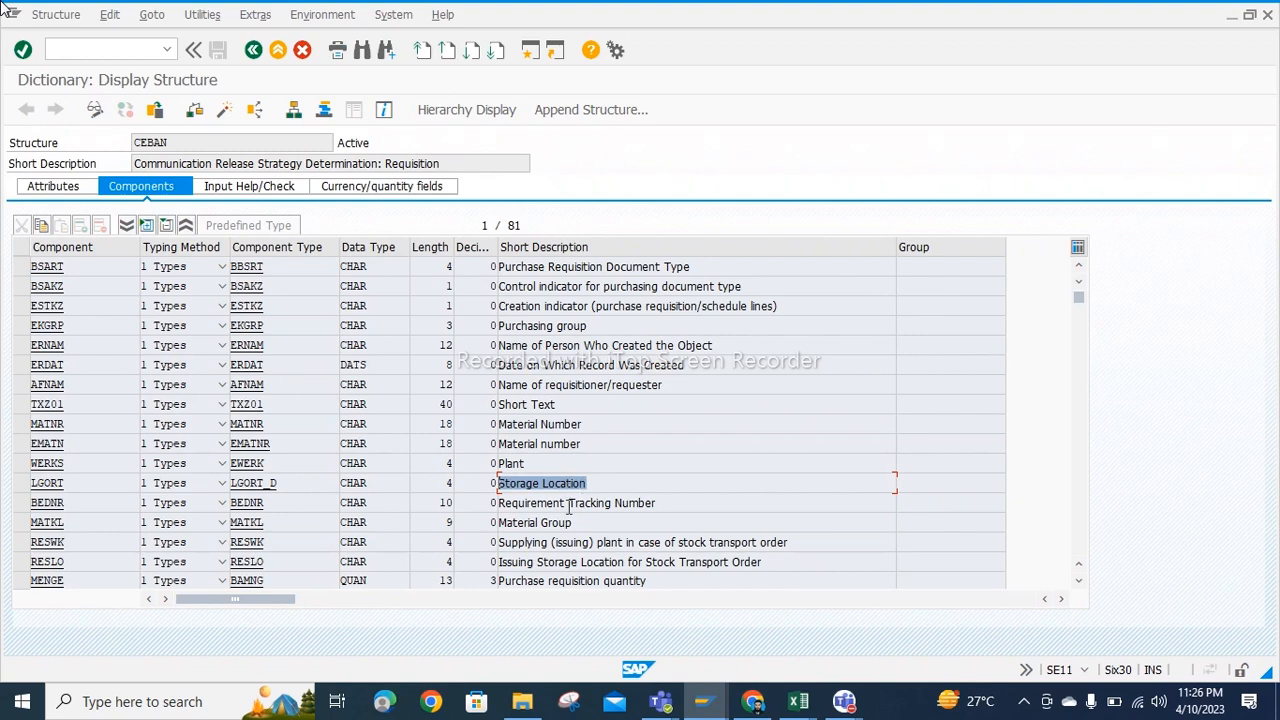
pyautogui.moveTo(571, 523); pyautogui.dragTo(517, 525)
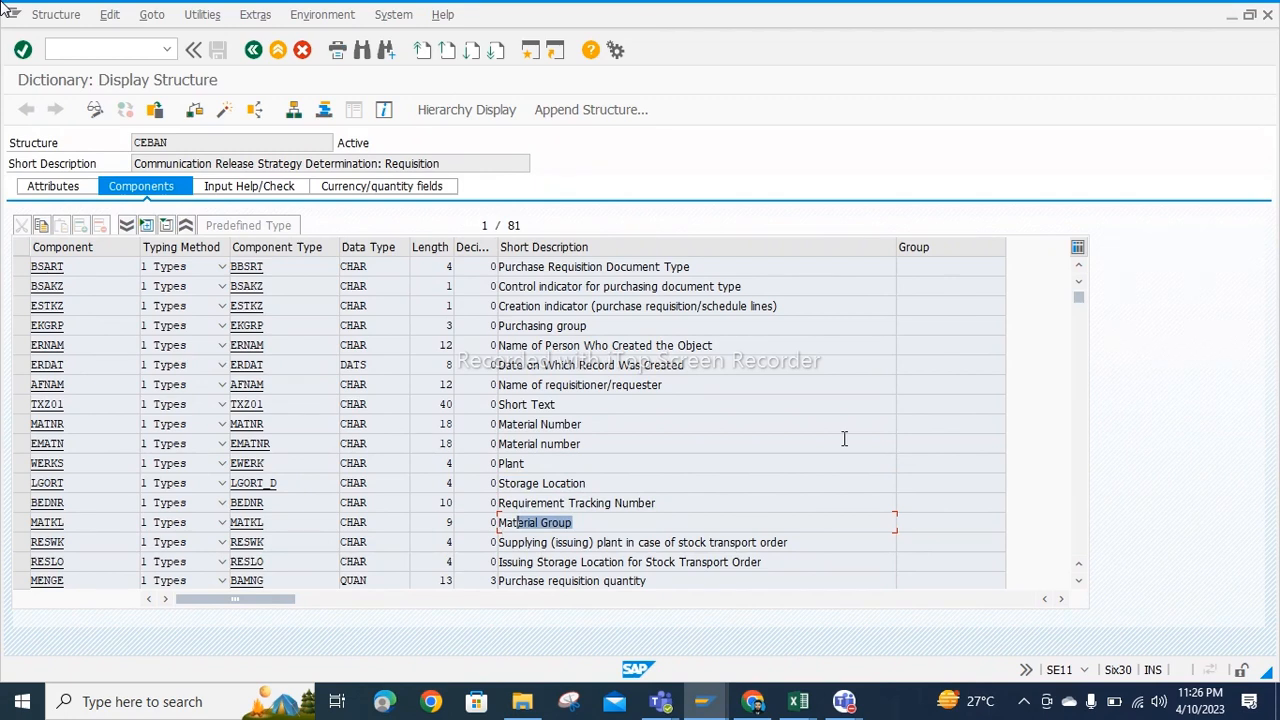
pyautogui.click(1080, 476)
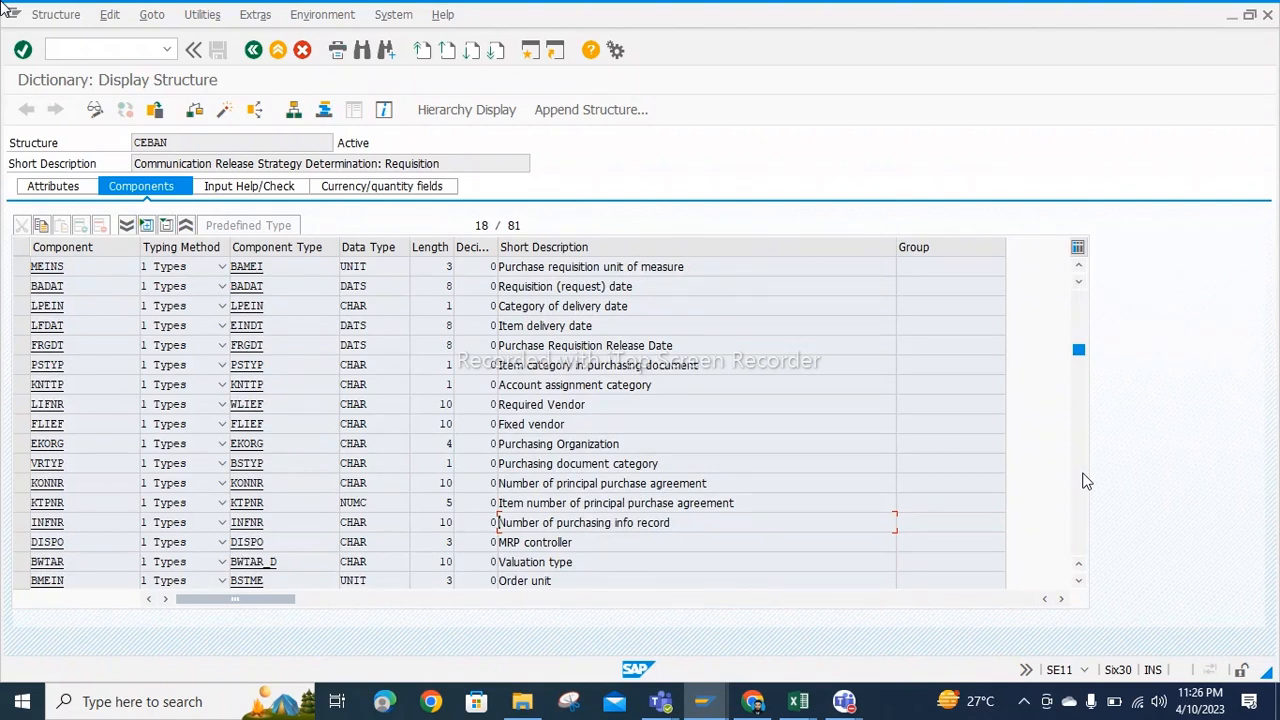
pyautogui.click(1082, 476)
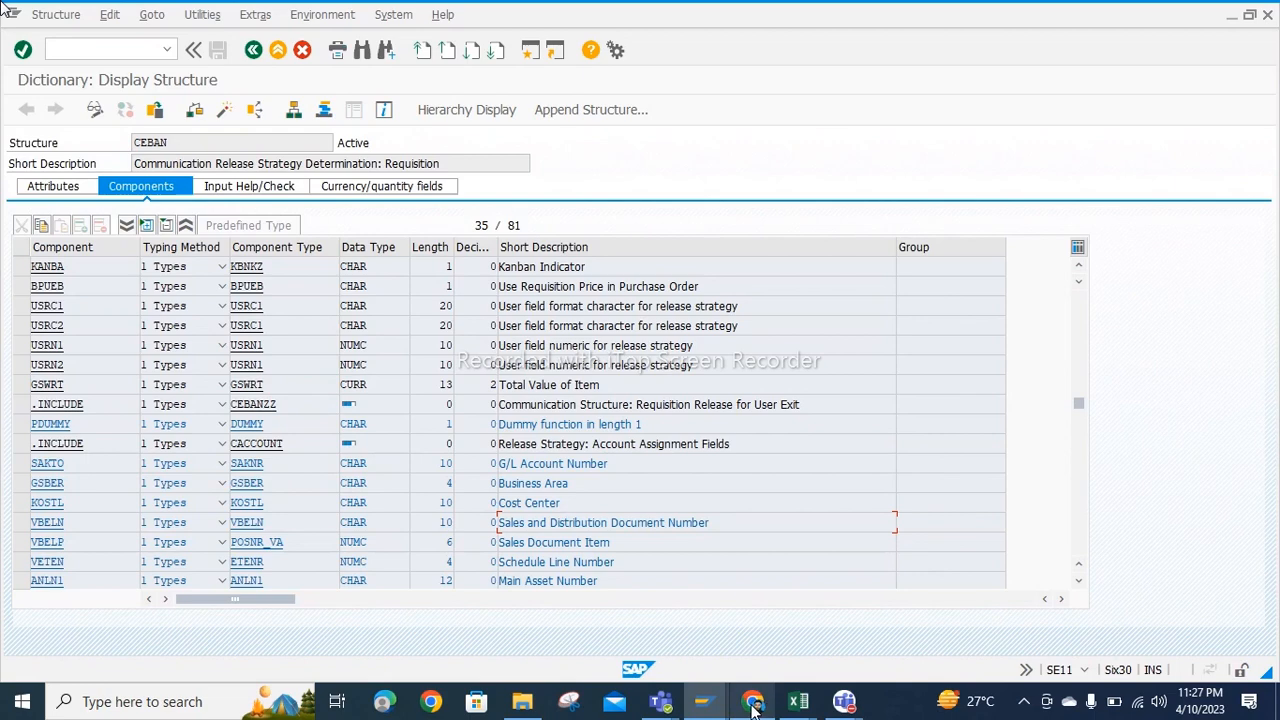
pyautogui.moveTo(803, 706)
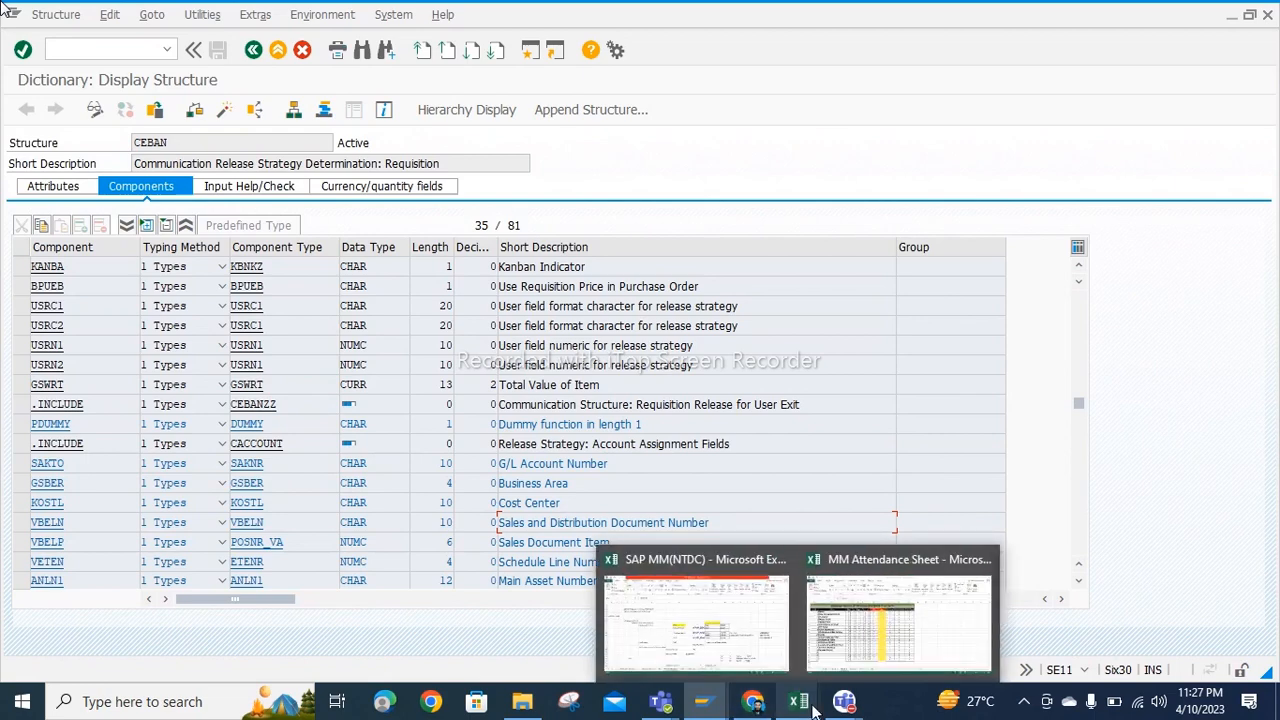
pyautogui.click(698, 640)
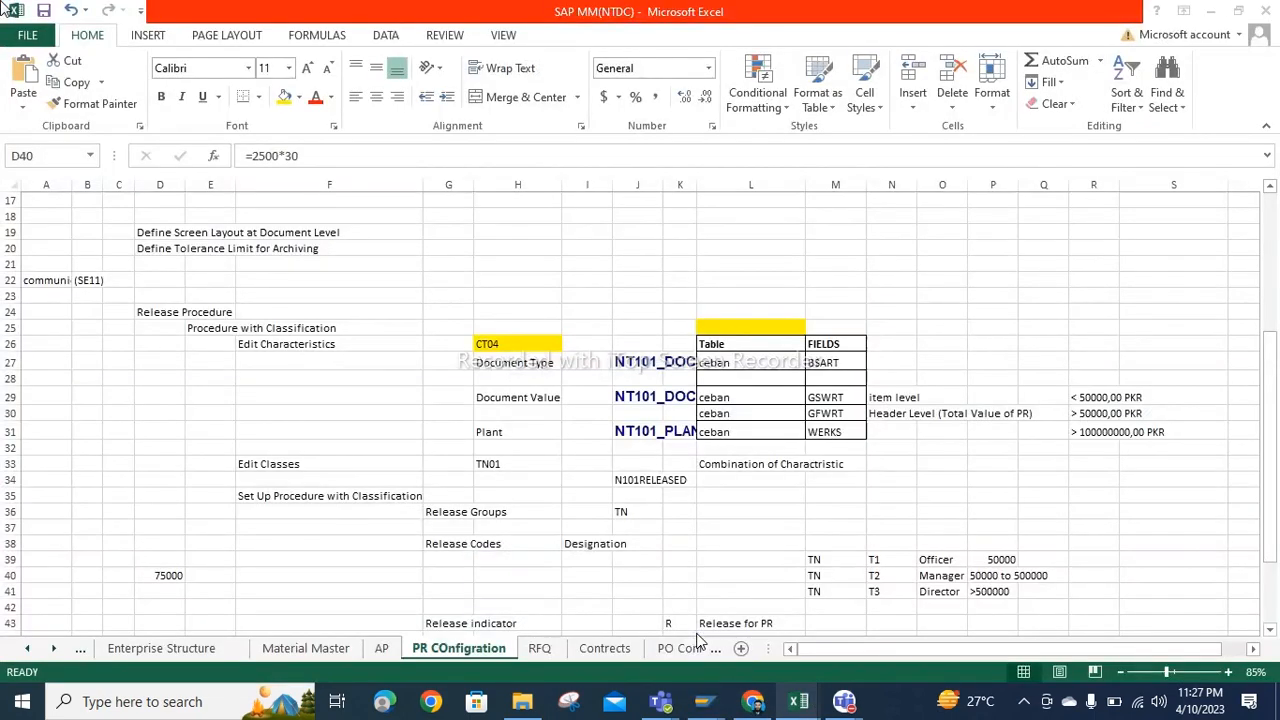